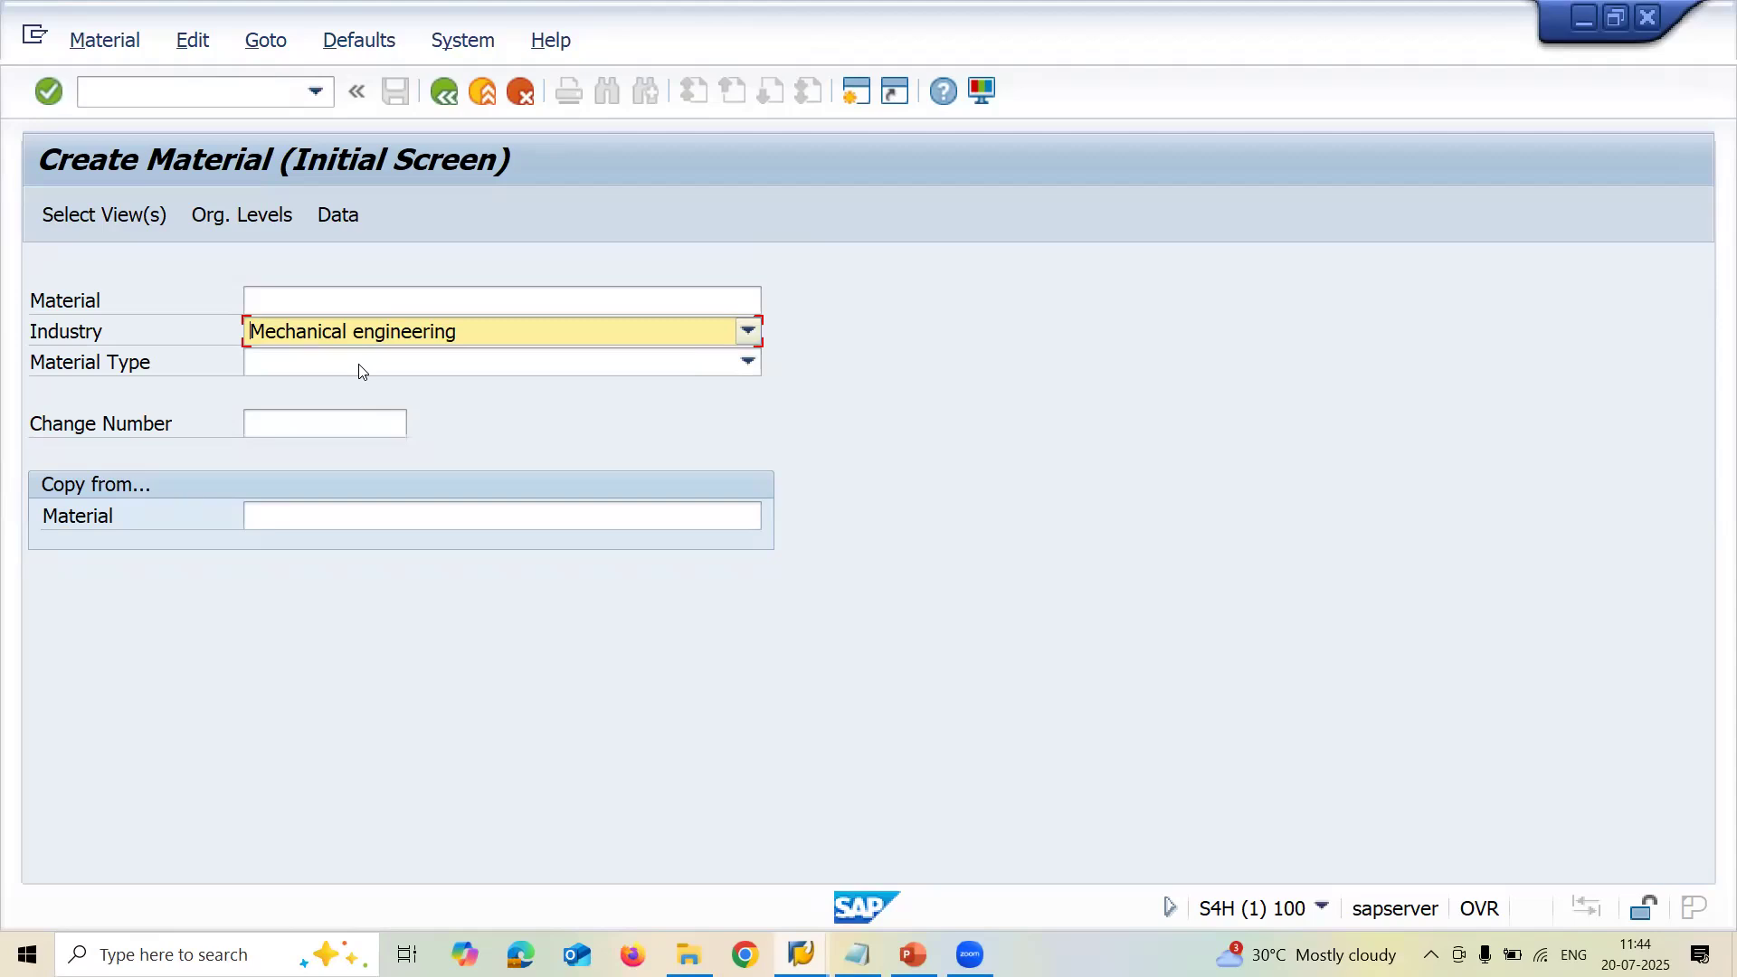
Choose ZRaw Material L2W******** as the material type for the new material
click(359, 371)
key(Down)
key(Down)
key(Down)
key(Down)
key(Down)
key(Down)
key(Down)
key(Down)
key(Down)
key(Down)
key(Down)
key(Down)
key(Down)
key(Down)
key(Down)
key(Down)
key(Down)
key(Down)
key(Down)
key(Down)
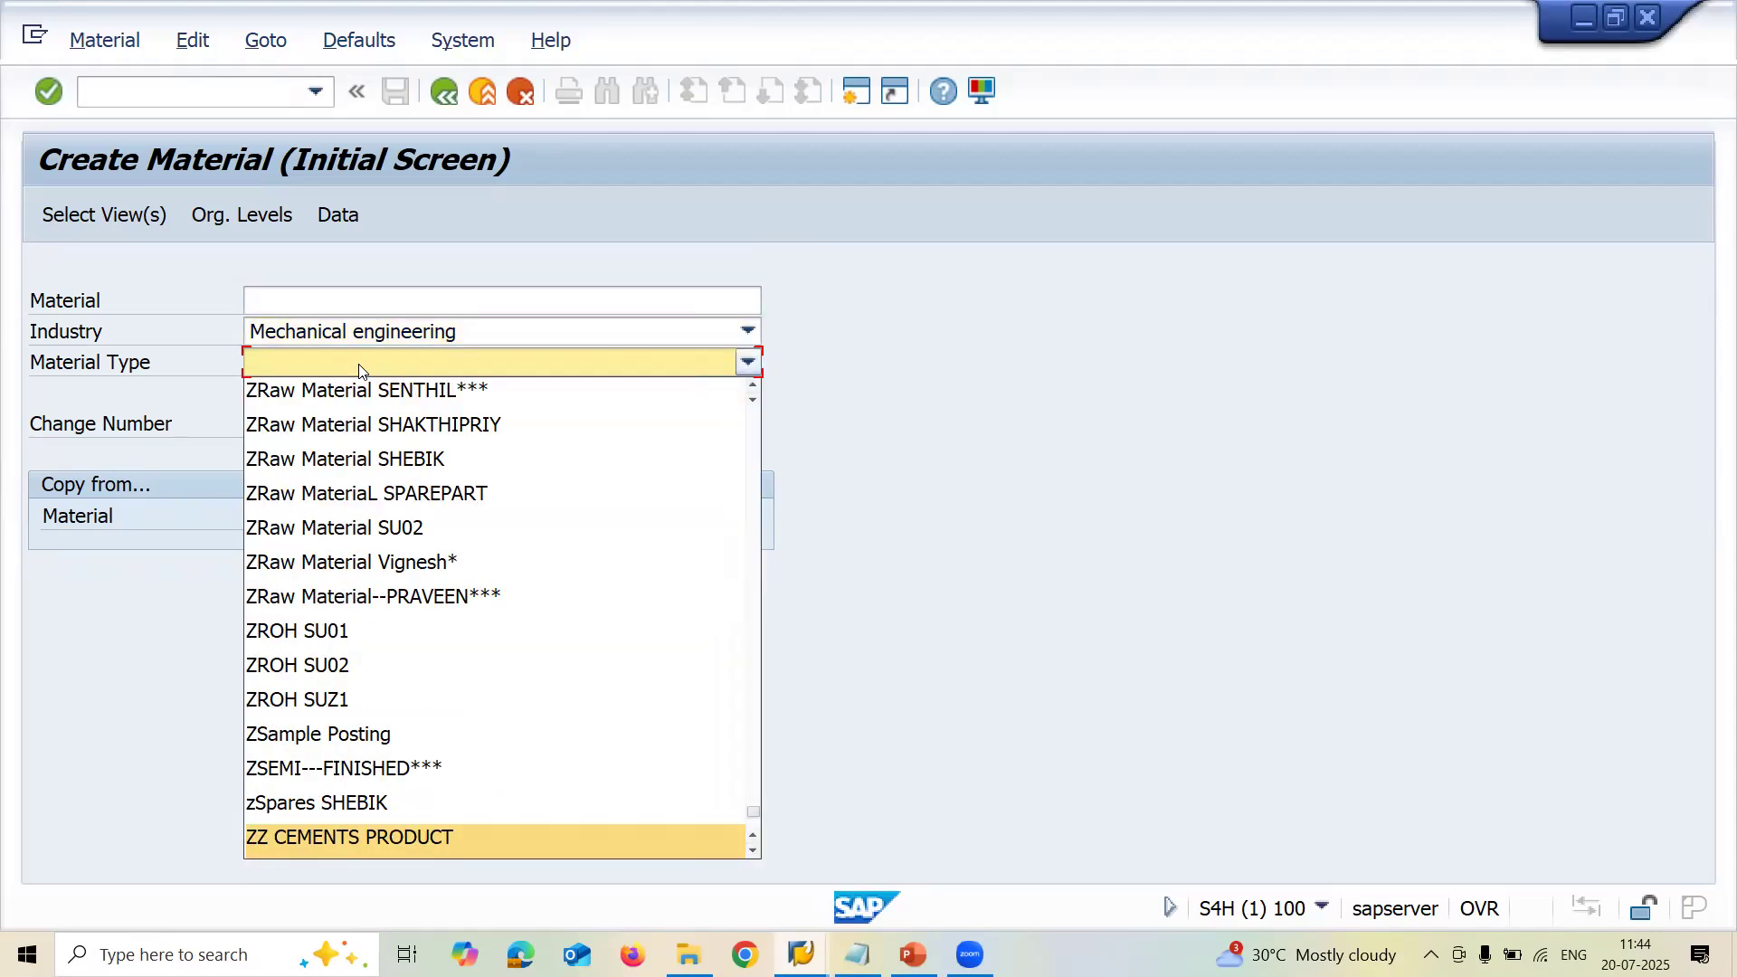
key(Down)
key(Down)
key(Down)
key(Down)
key(Down)
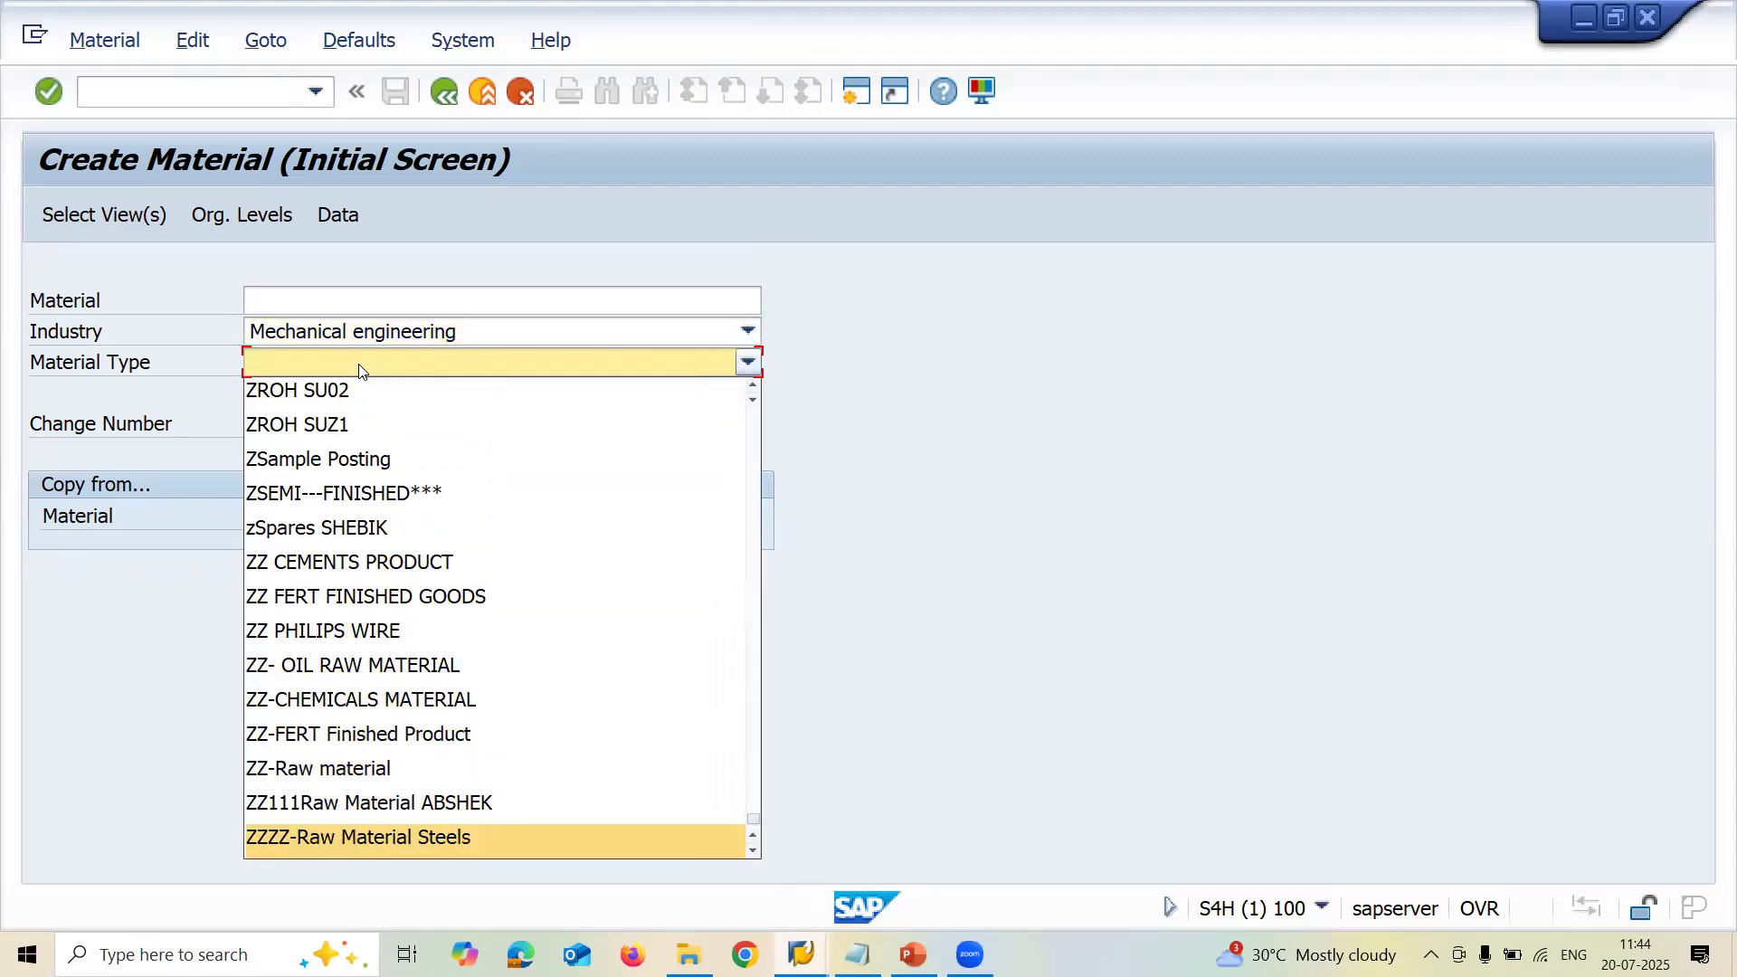
key(Up)
key(Up)
key(Up)
key(Up)
key(Up)
key(Up)
key(Up)
key(Up)
key(Up)
key(Up)
key(Up)
key(Up)
key(Up)
key(Up)
key(Up)
key(Up)
key(Up)
key(Up)
key(Up)
key(Up)
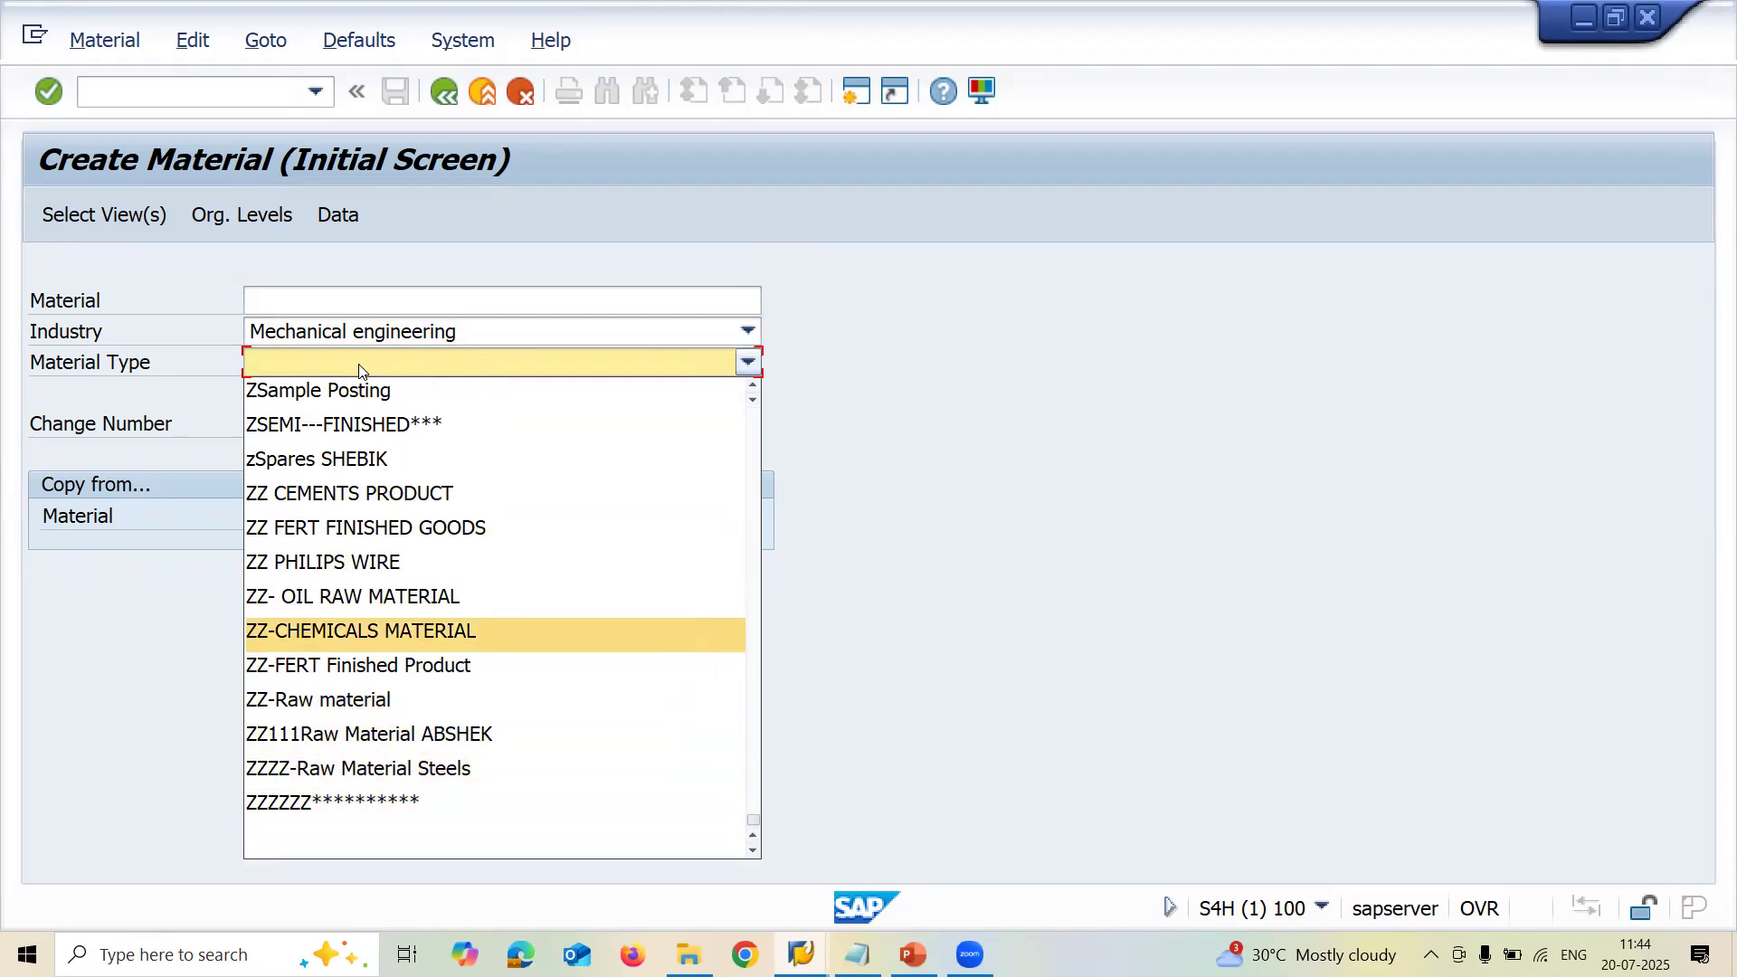
key(Up)
key(Up)
key(Up)
key(Up)
key(Up)
key(Up)
key(Up)
key(Up)
key(Up)
key(Up)
key(Up)
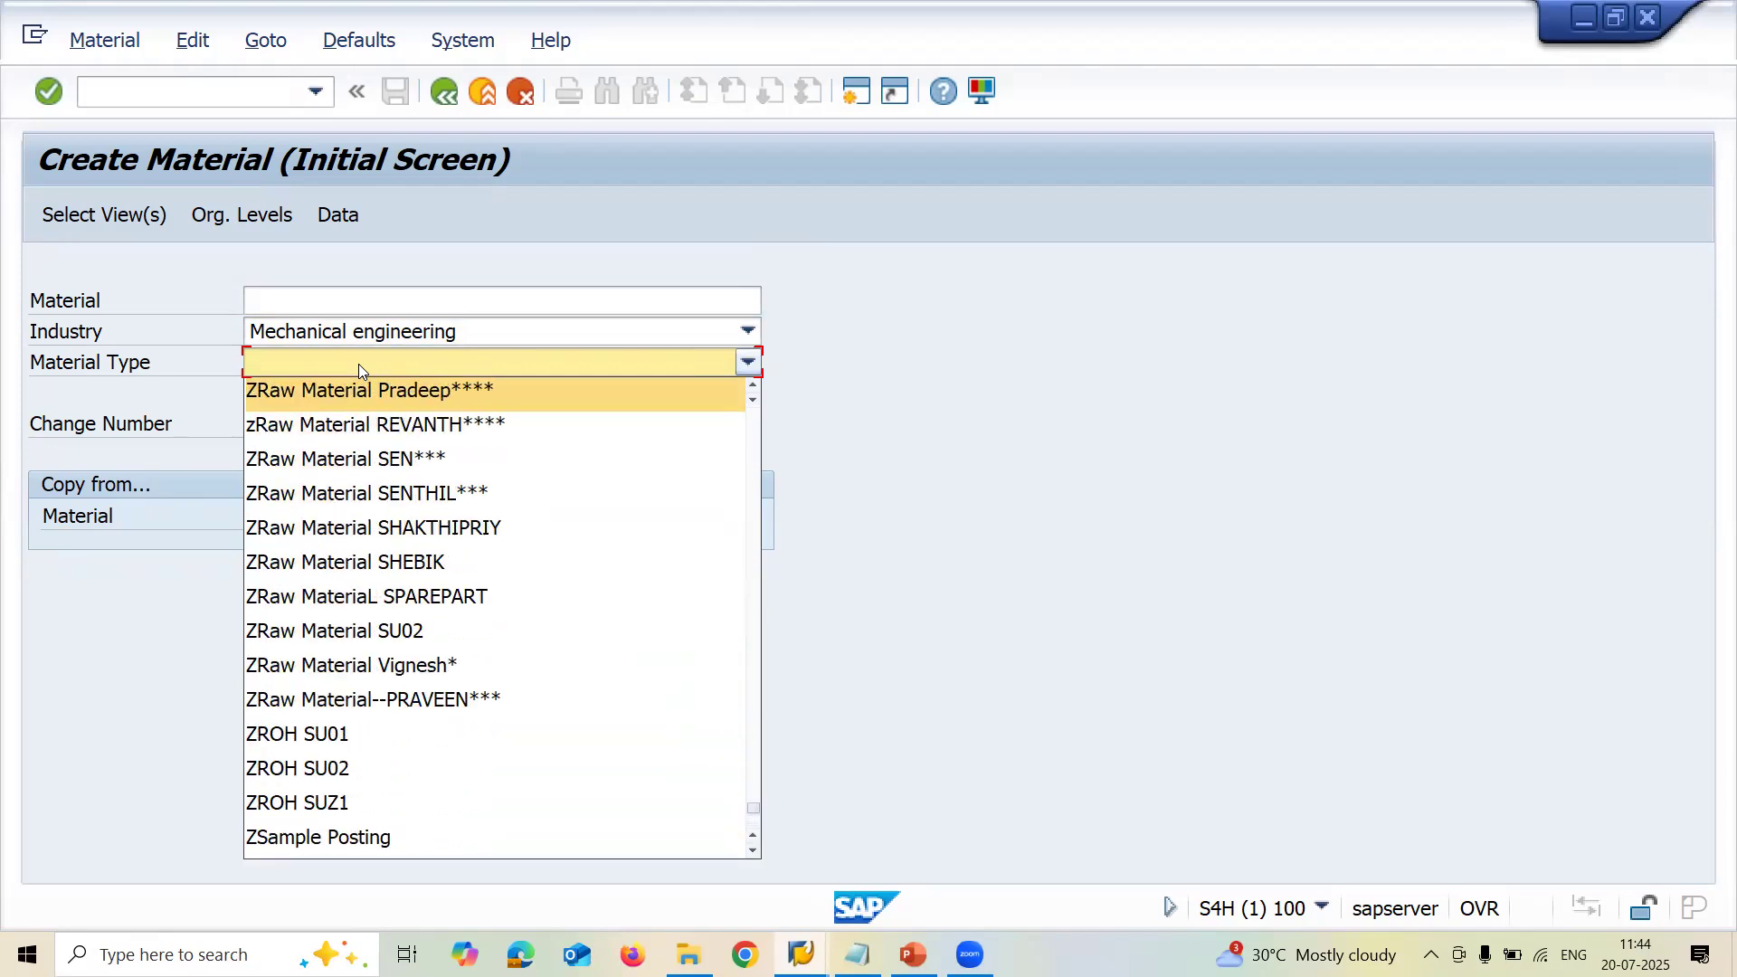
key(Down)
key(Down)
key(Return)
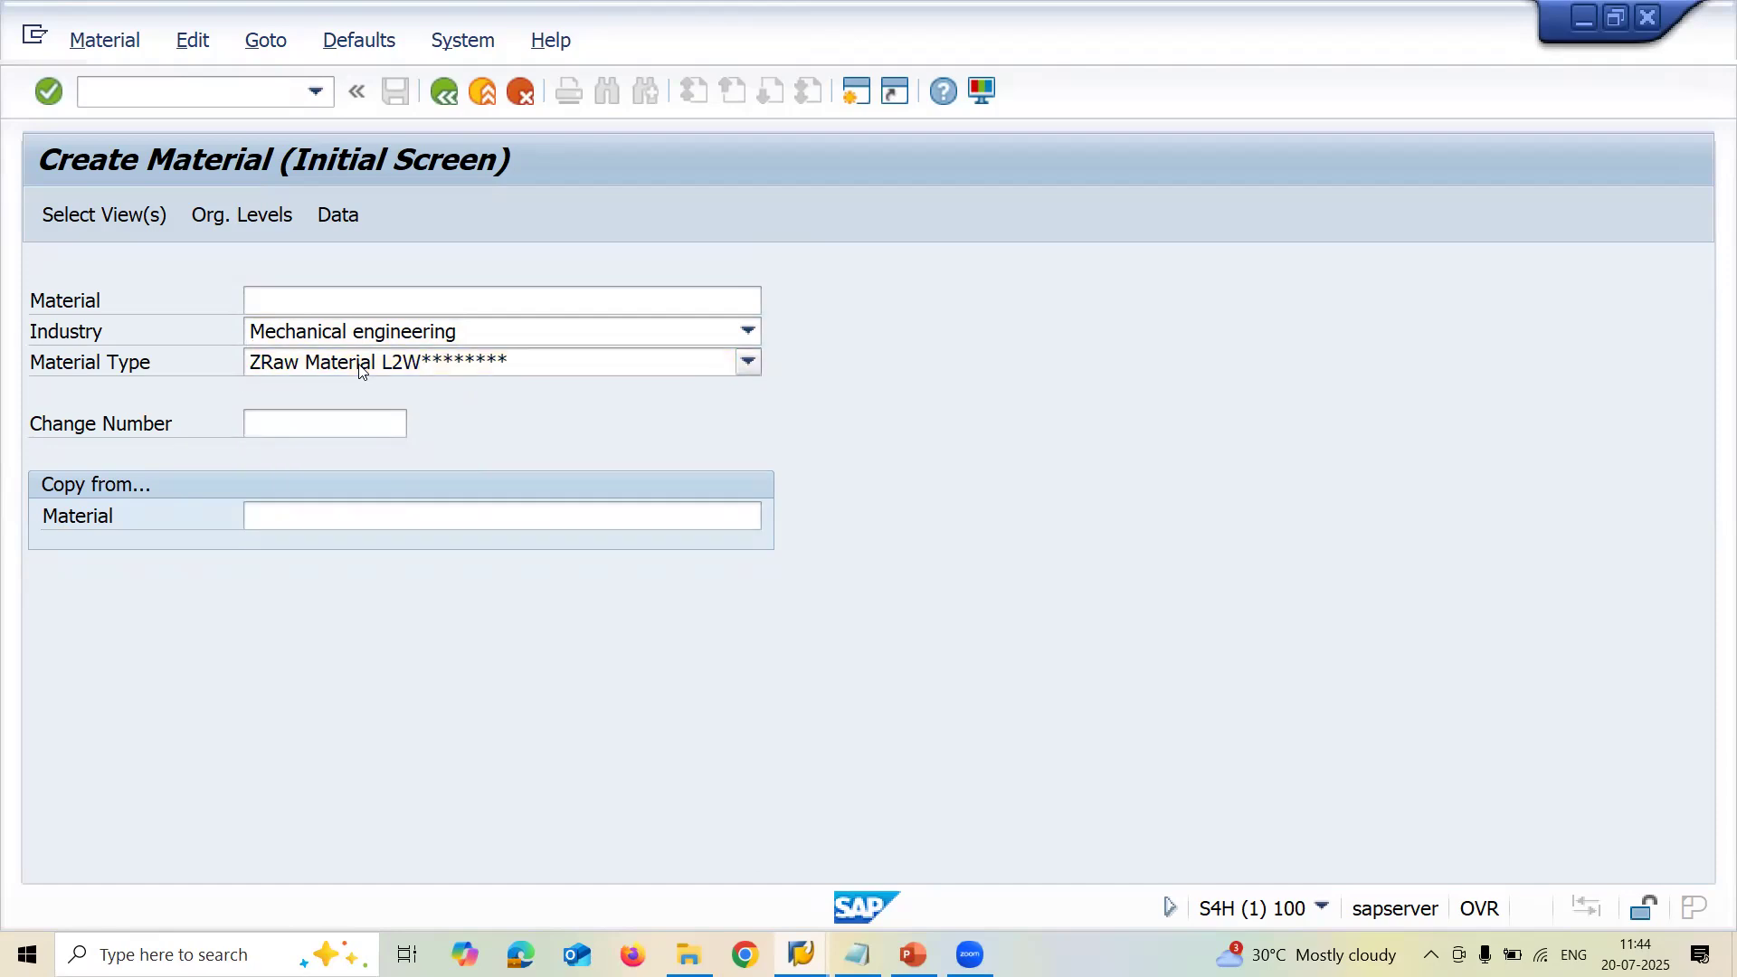
Exclude Sales Org. Data 1, Sales Org. Data 2 and Sales General/Plant Data from the views to create and confirm the selection
key(Return)
key(Return)
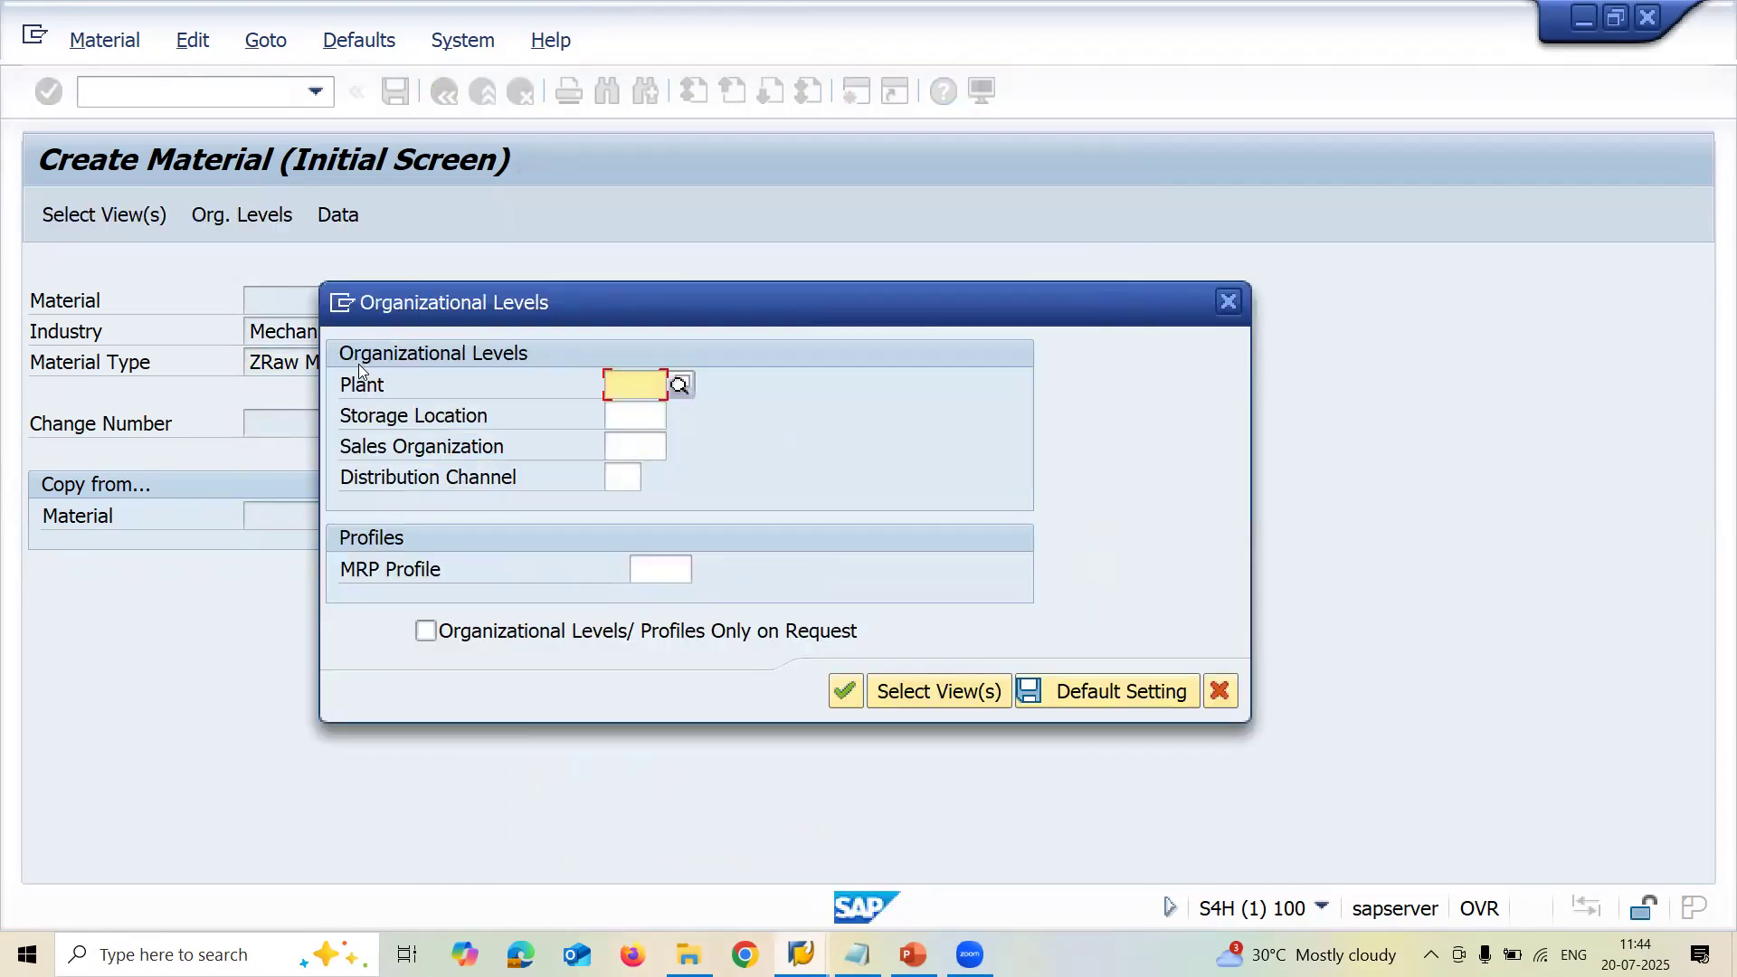
click(950, 689)
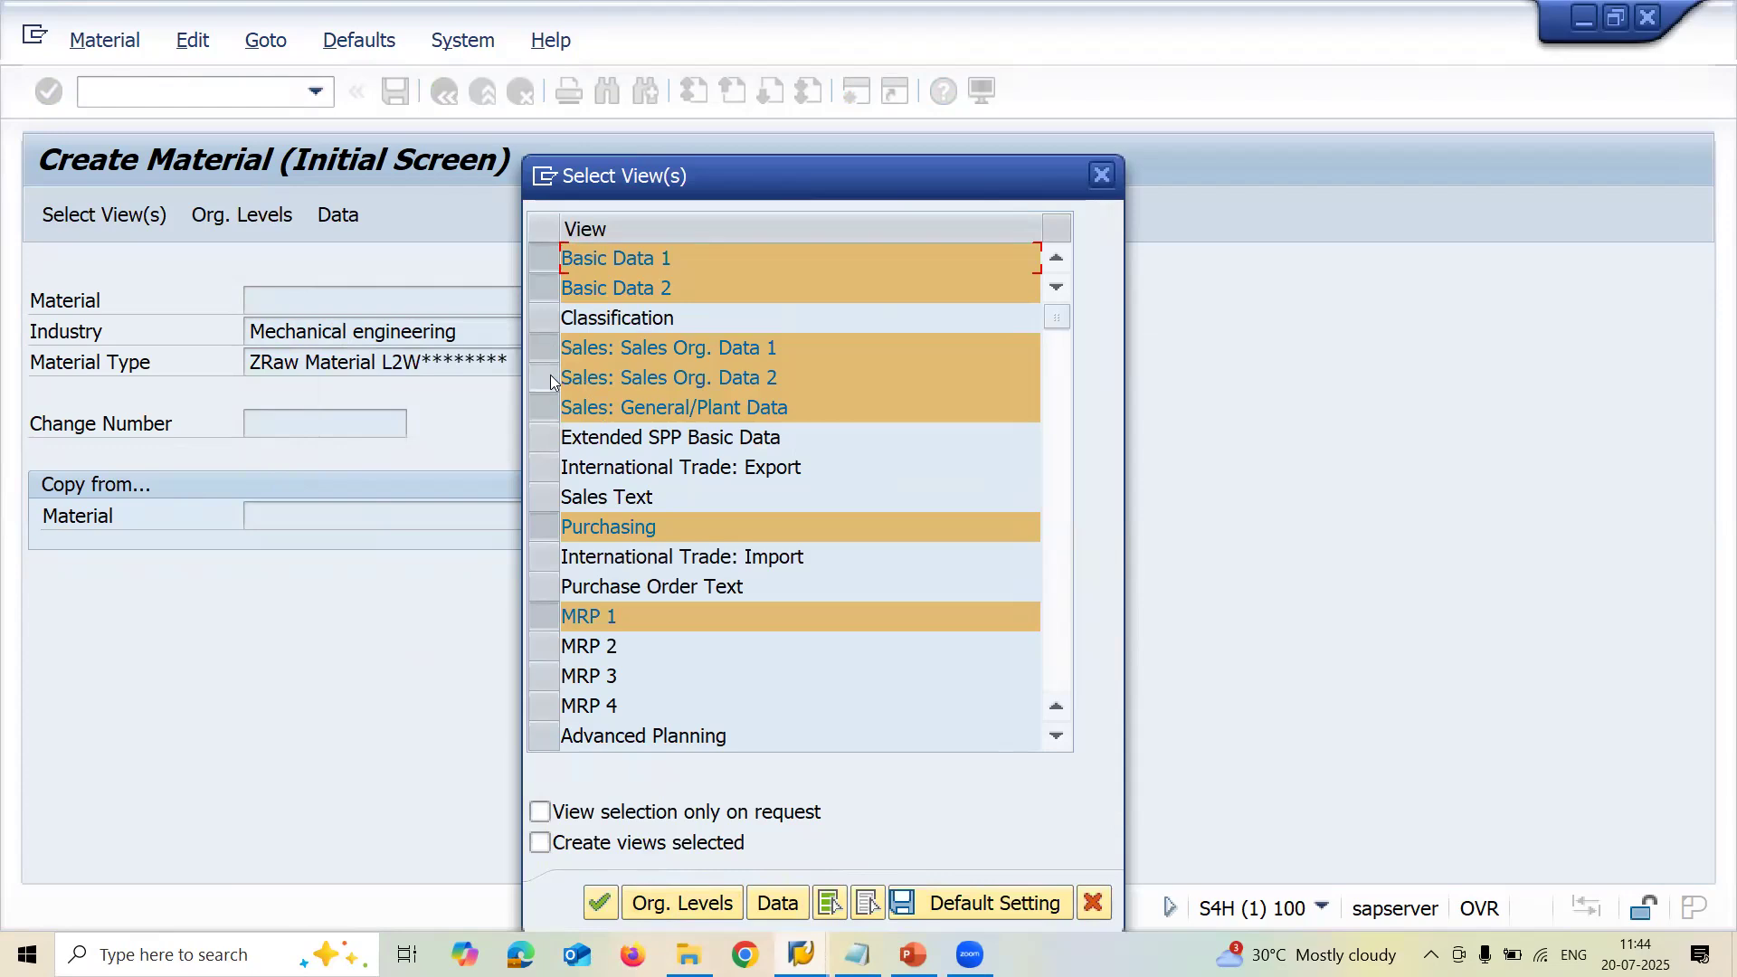
click(544, 378)
click(544, 407)
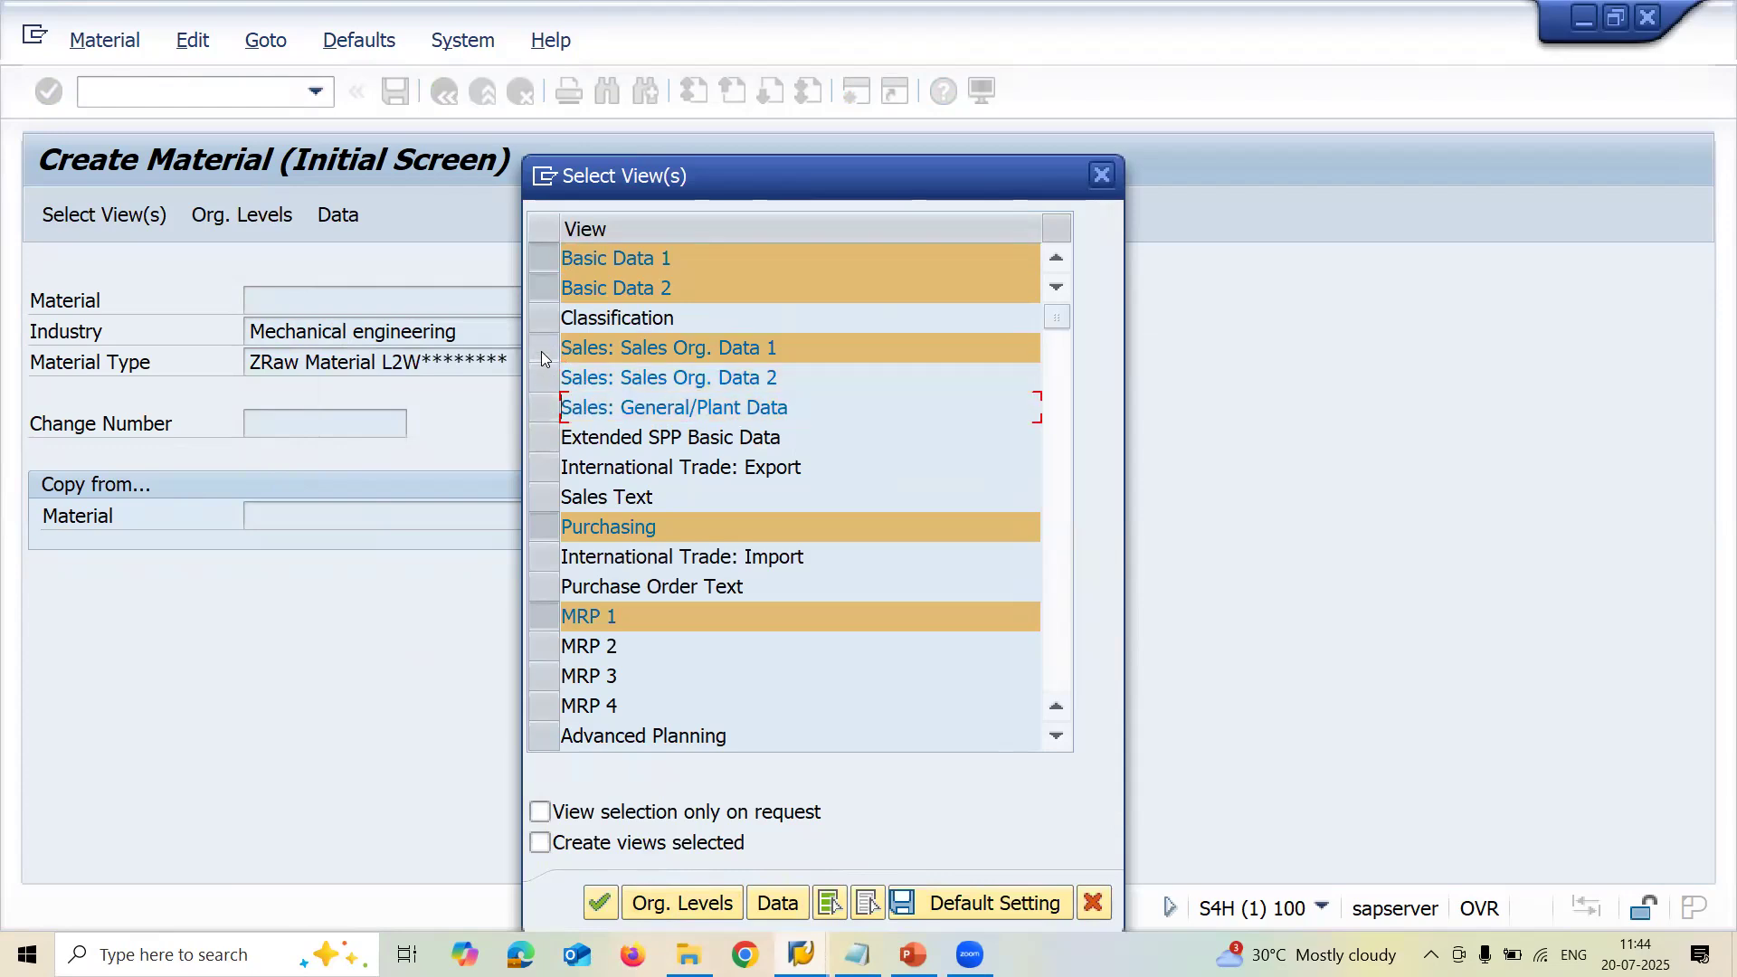
click(542, 357)
key(Return)
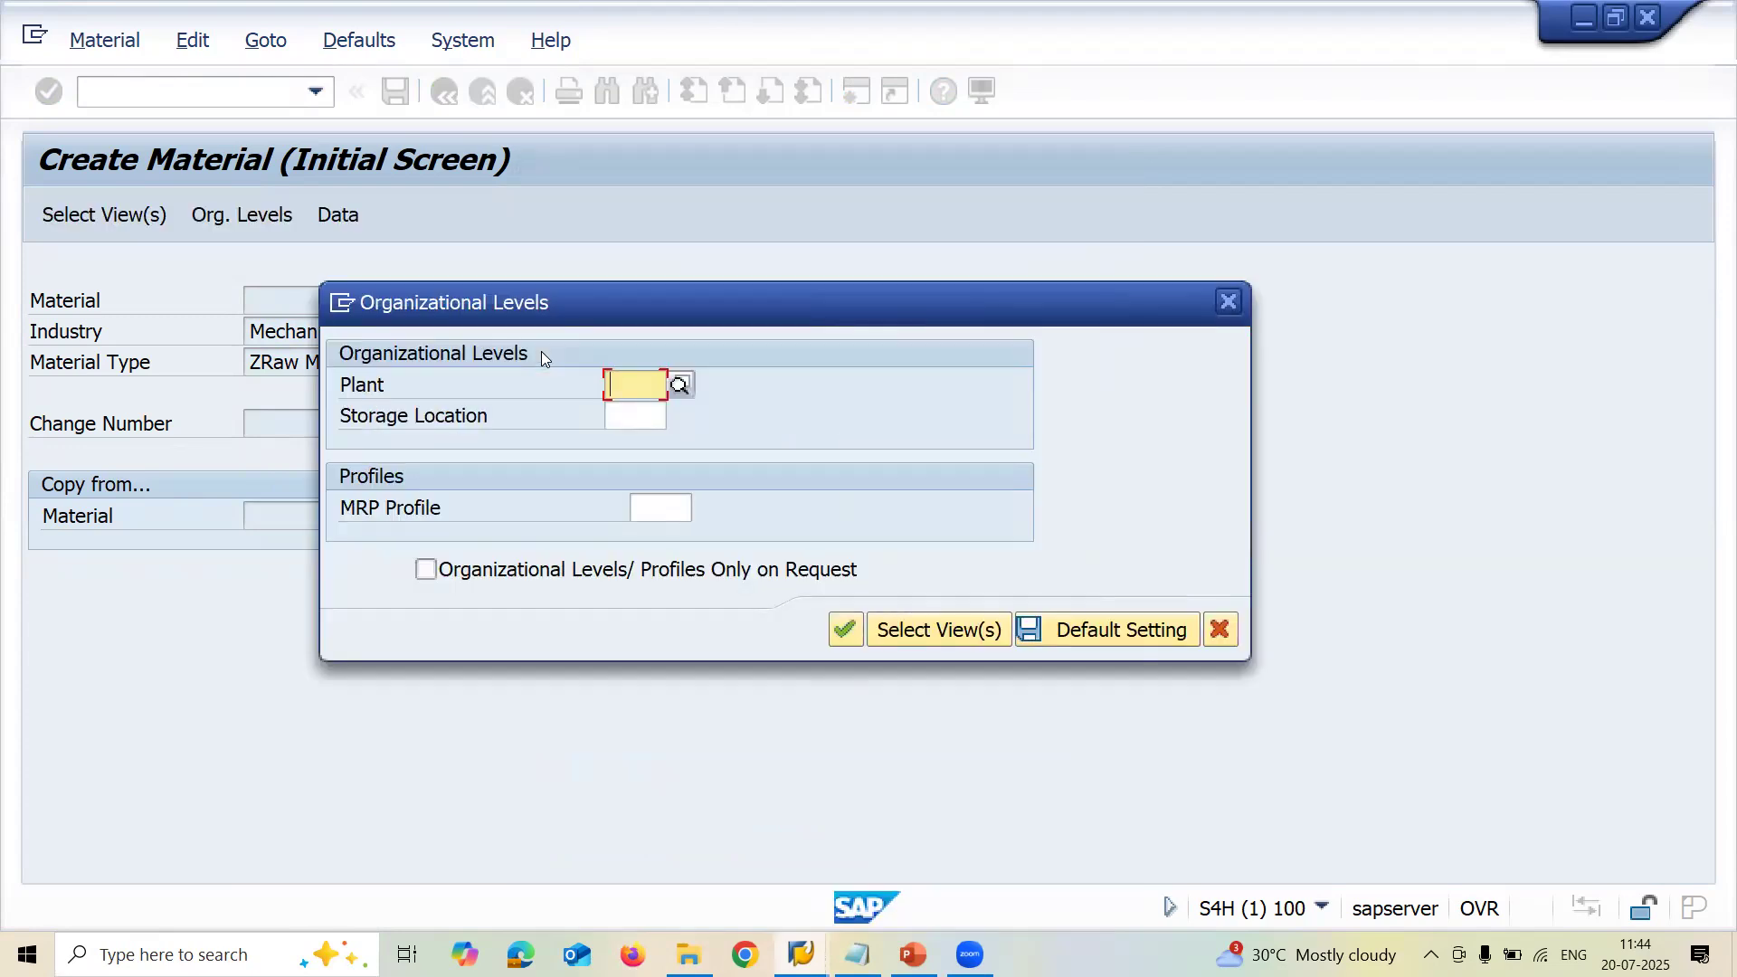
Set both the plant and the storage location to MA03 in the organizational levels and confirm
text(MA03)
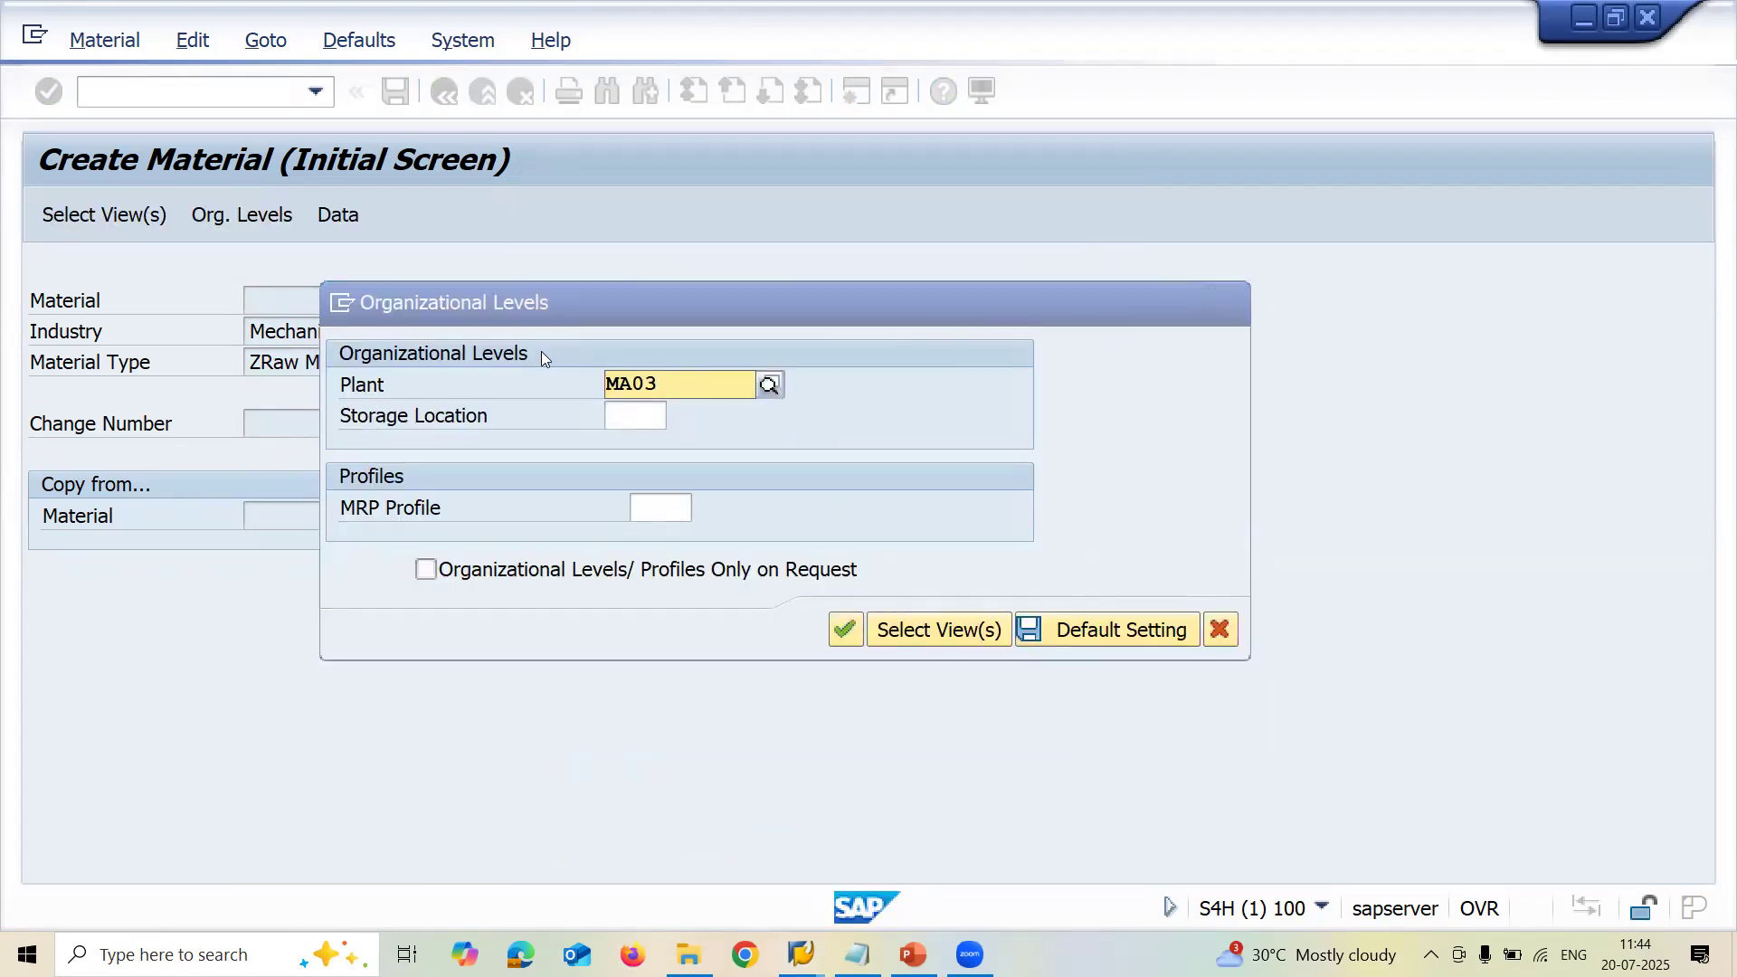
key(Return)
key(Tab)
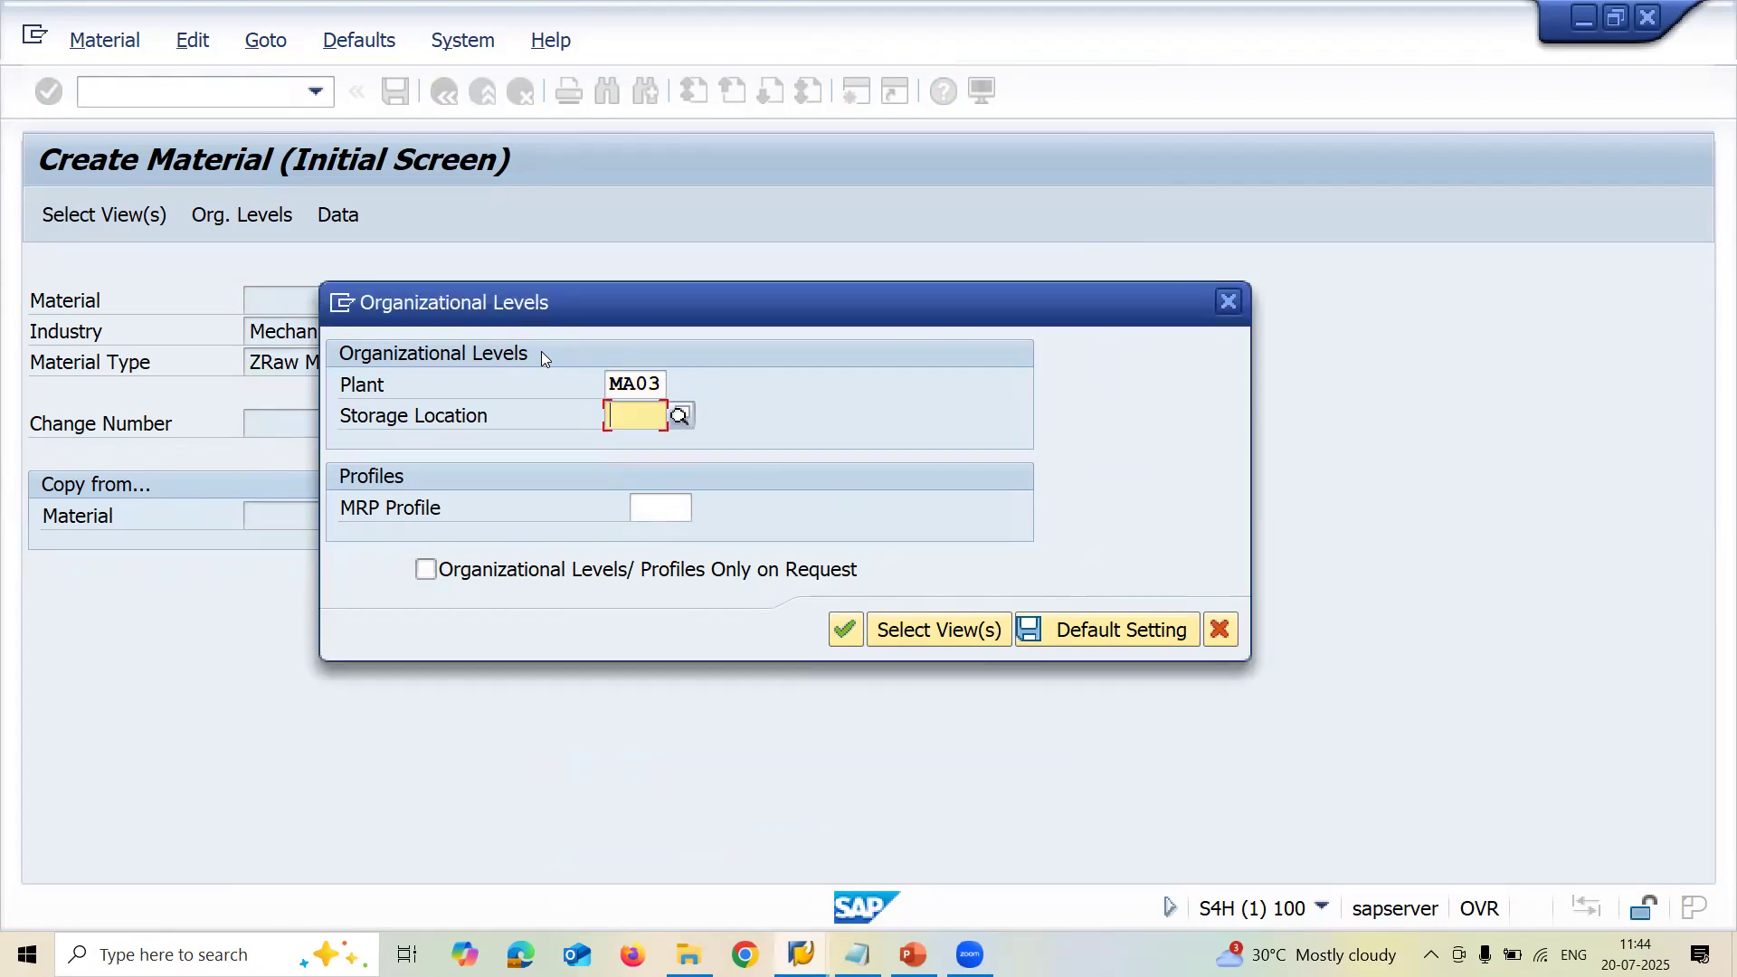
text(MA03)
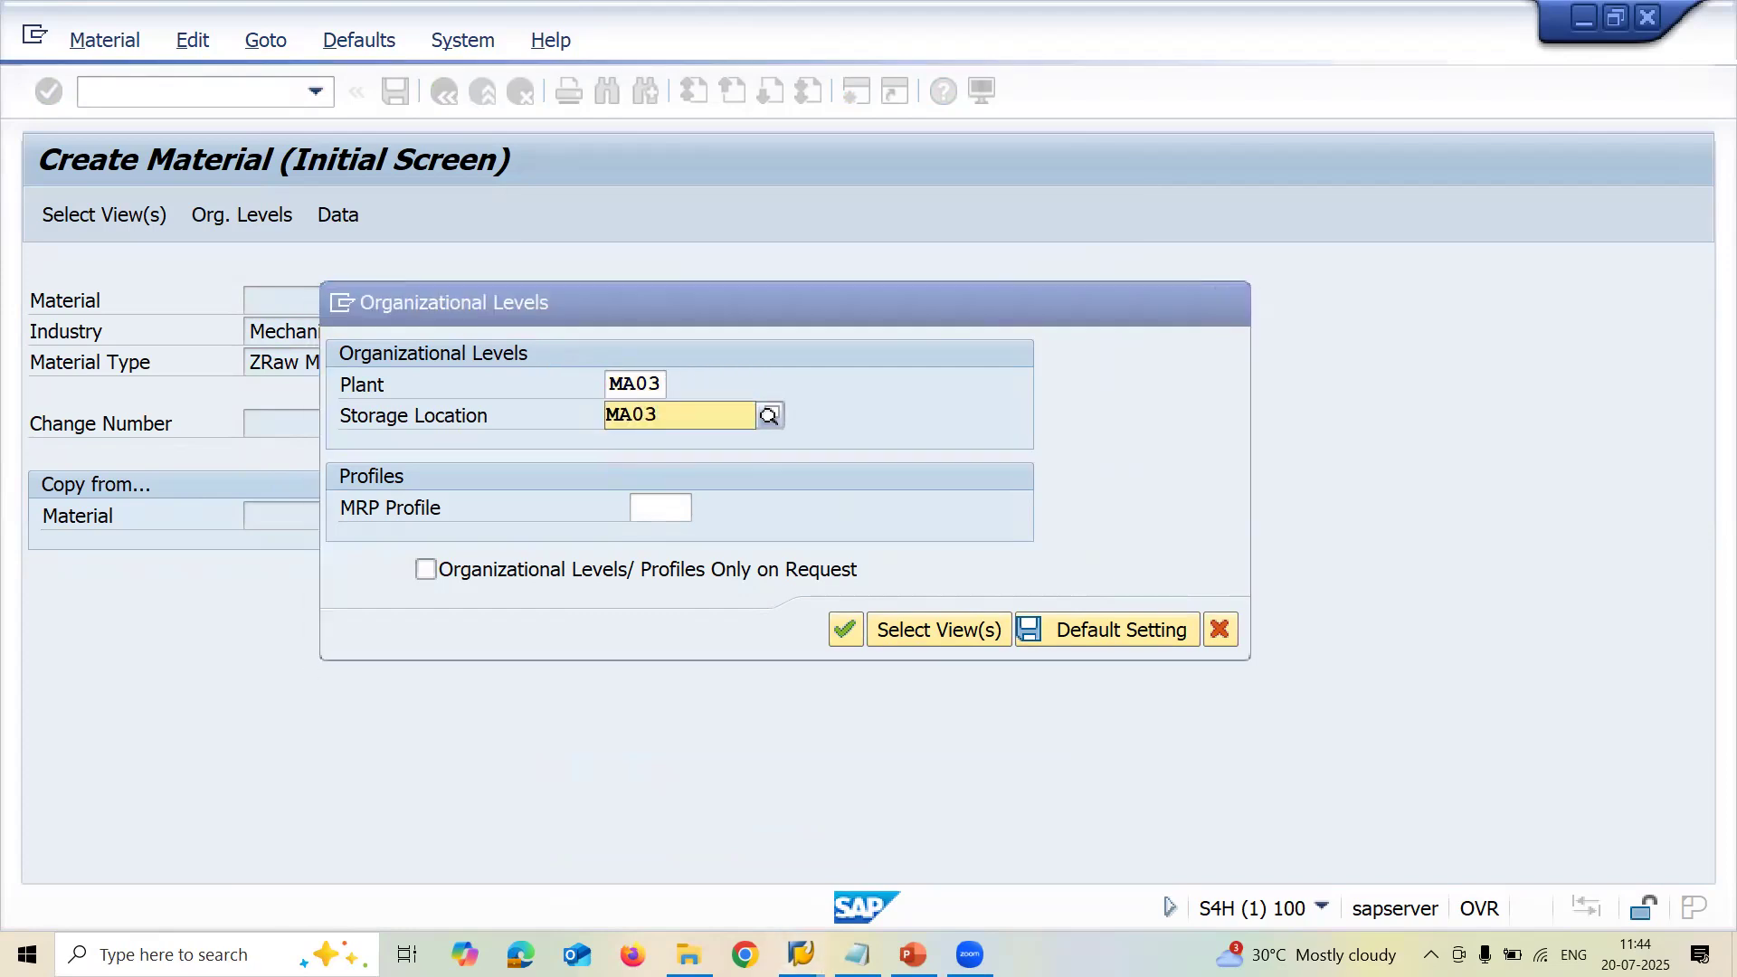
key(Down)
key(Return)
key(Return)
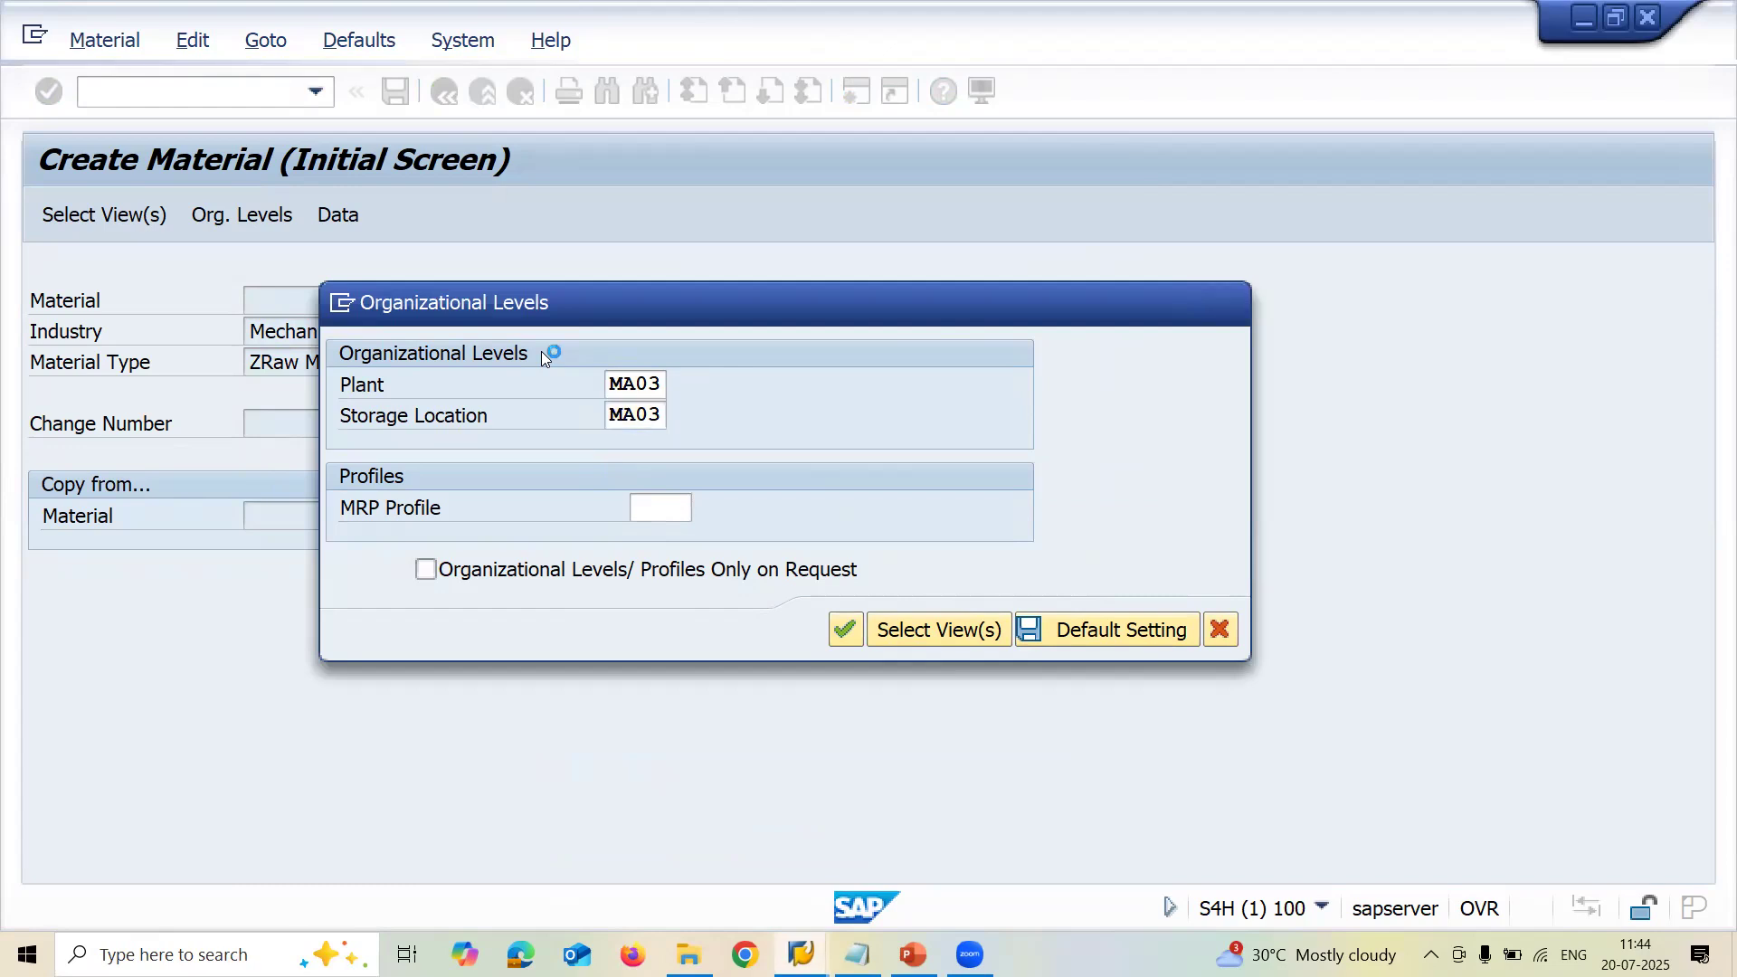
Record the new material number 600000600 in a new Notepad document
click(458, 318)
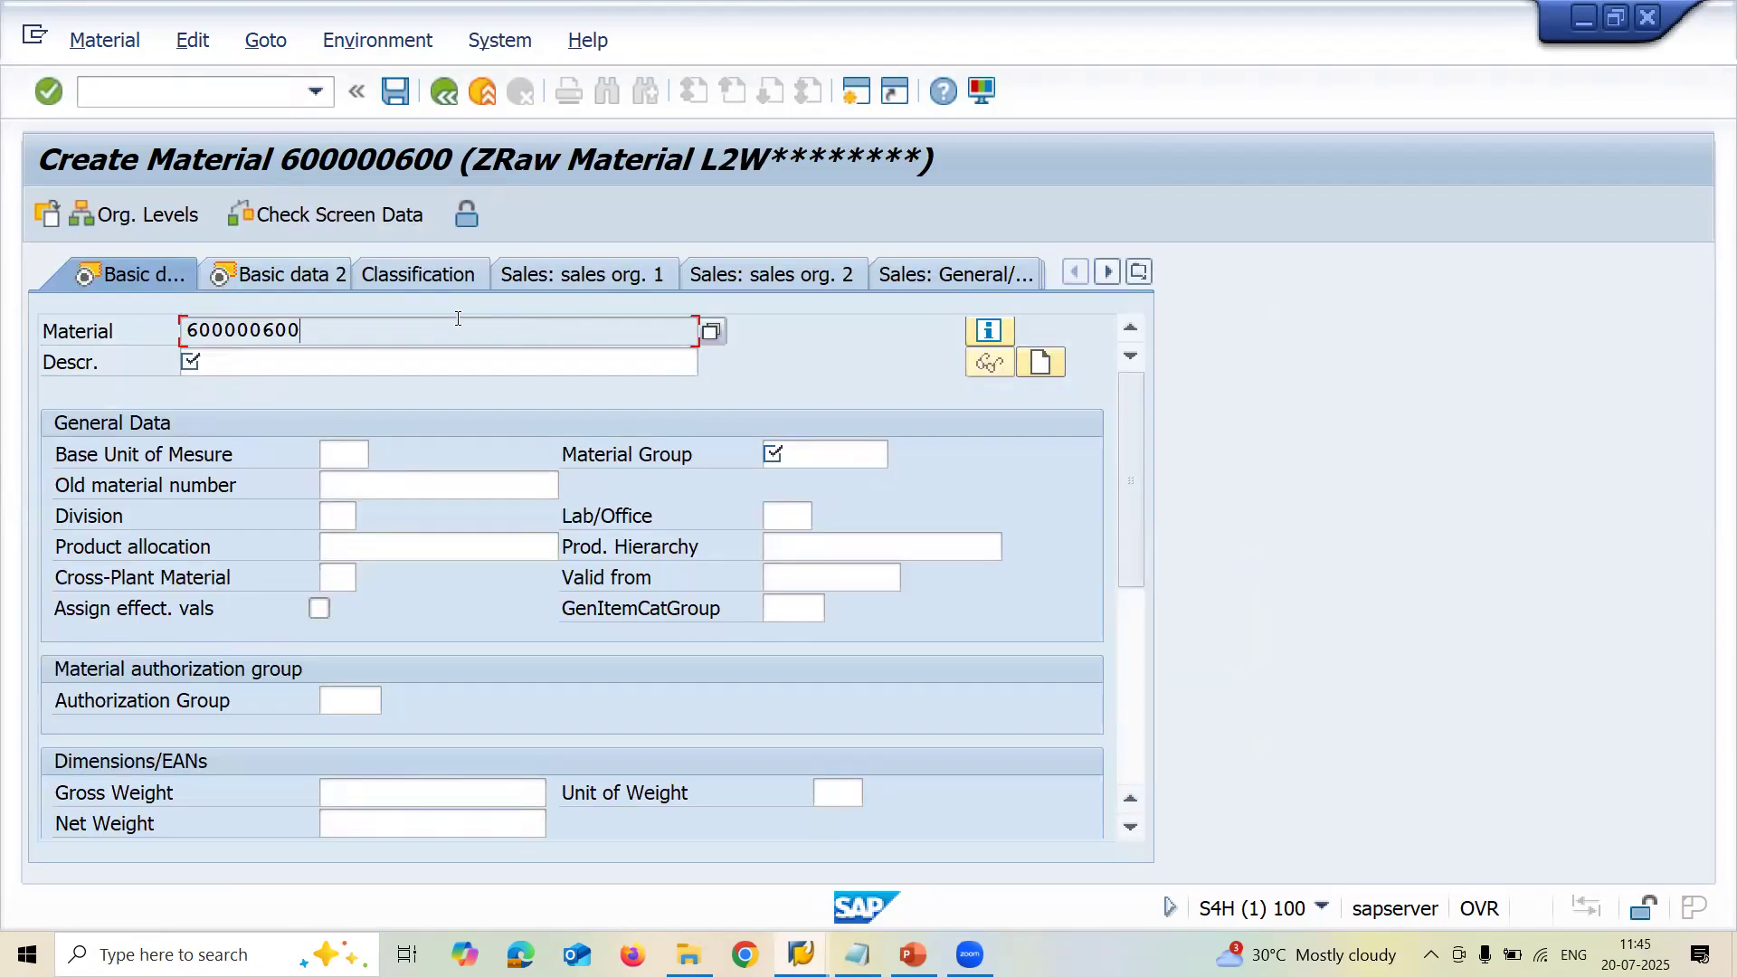
key(super+r)
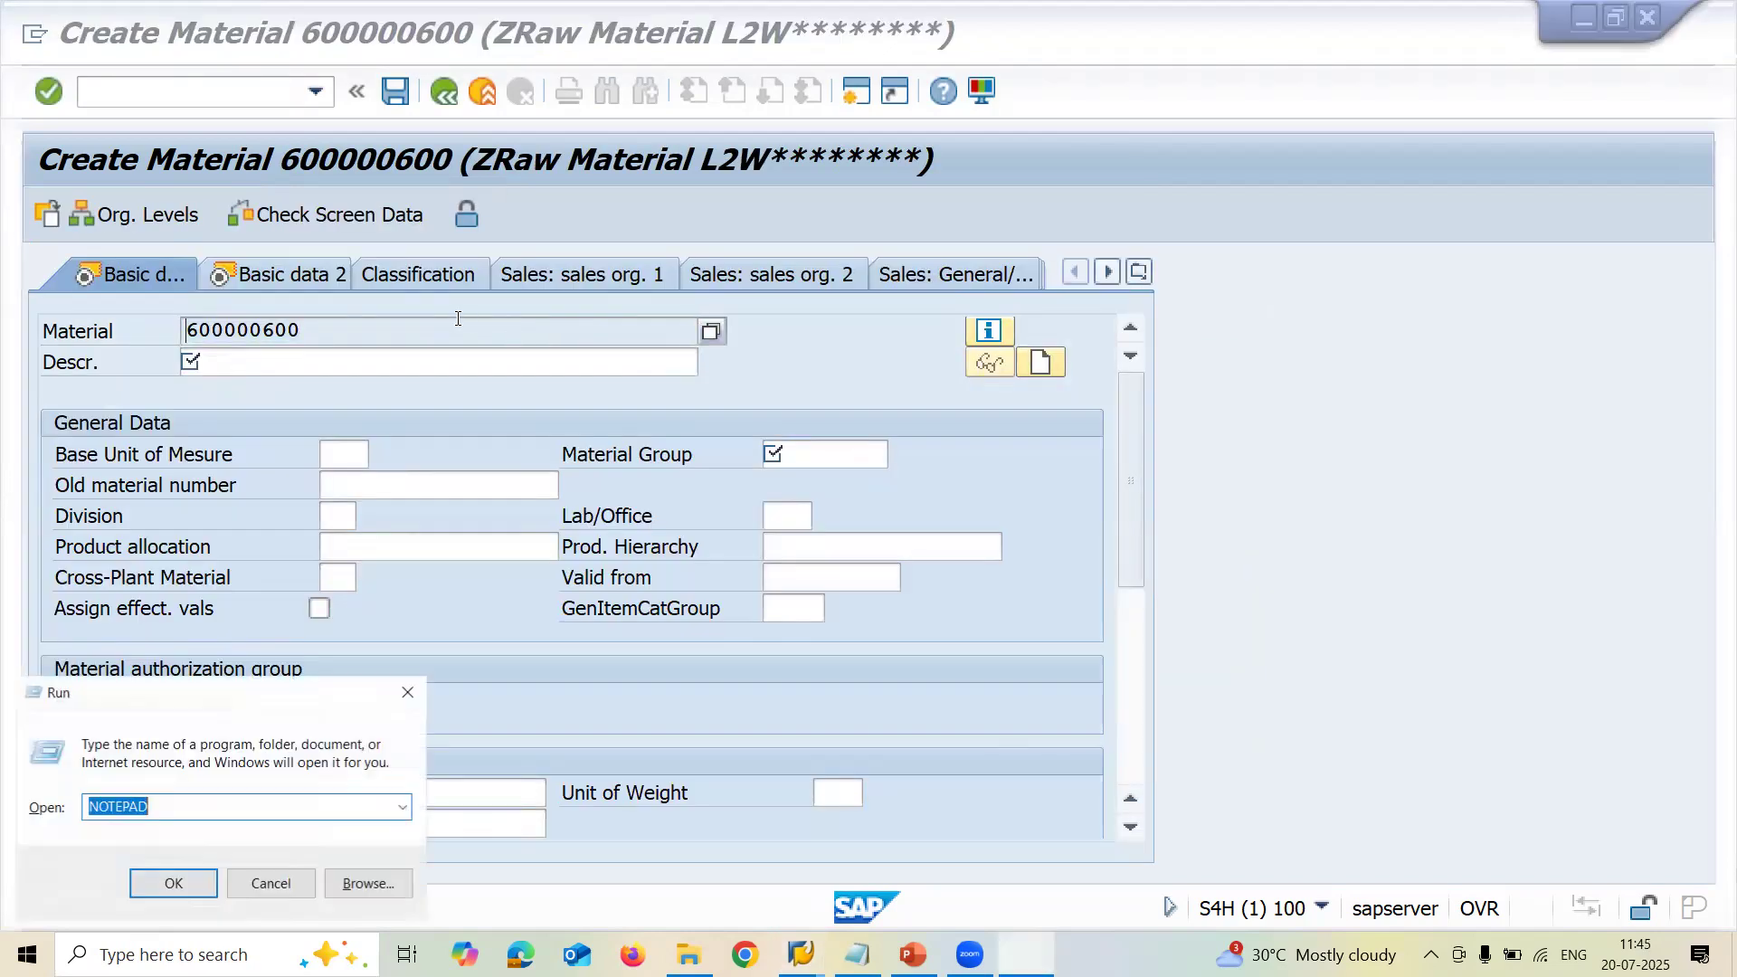
key(Return)
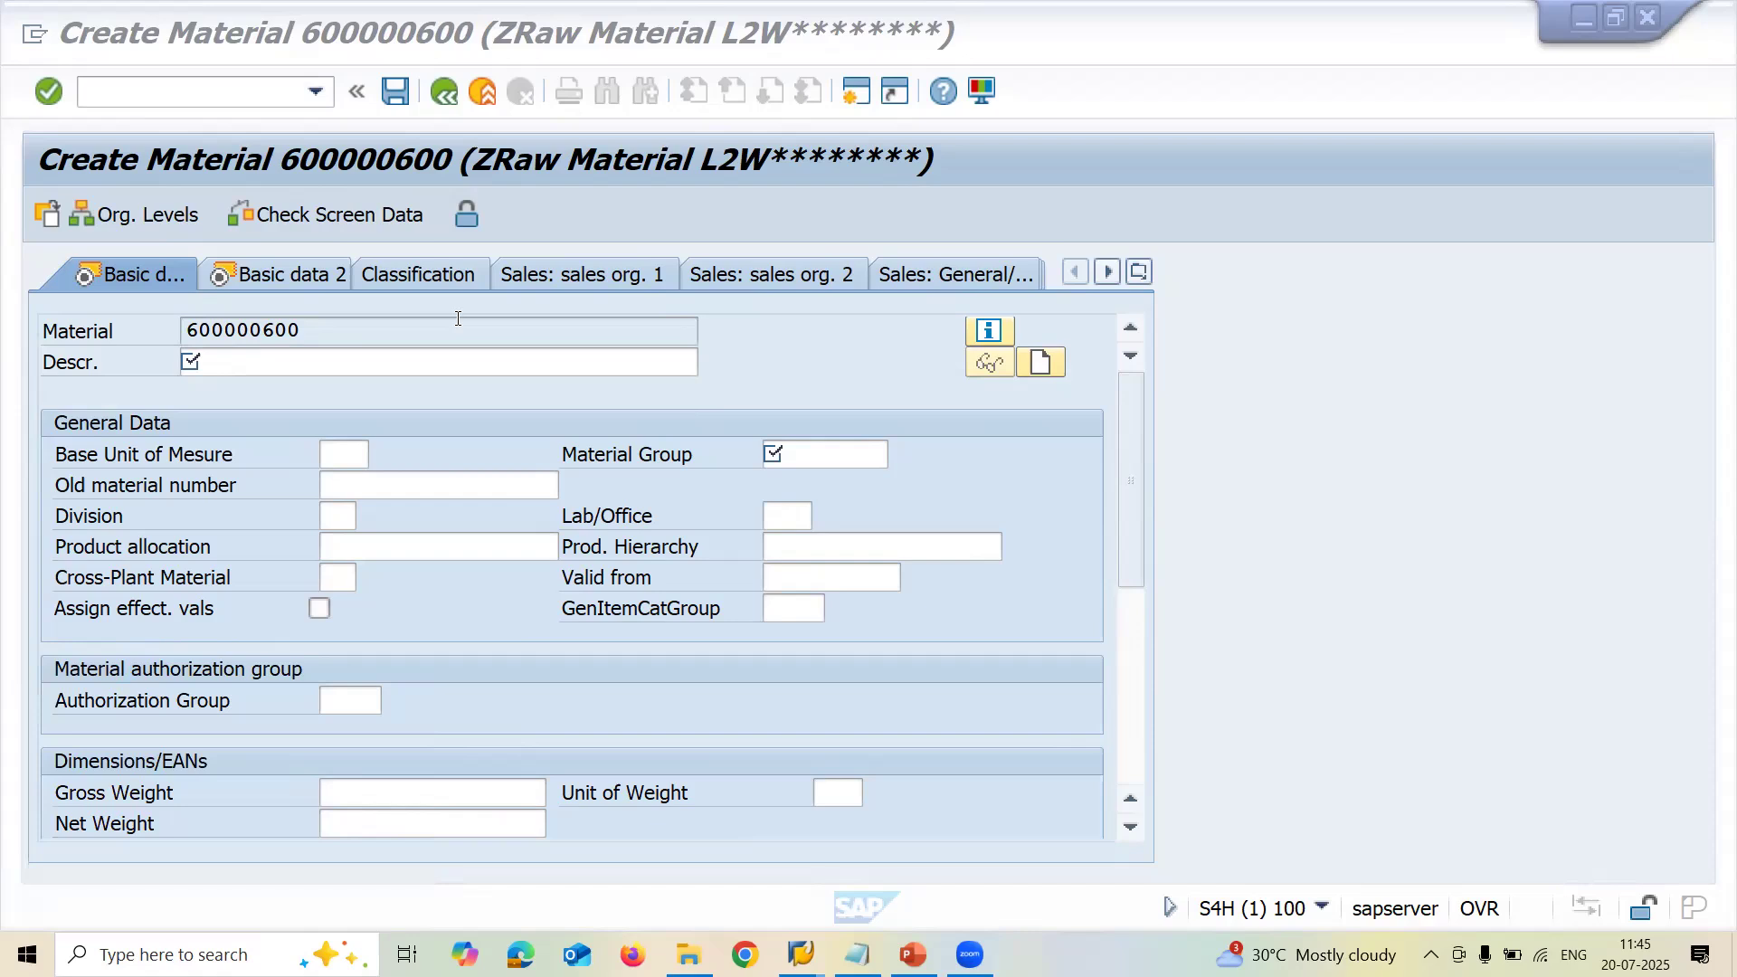
text(600000600)
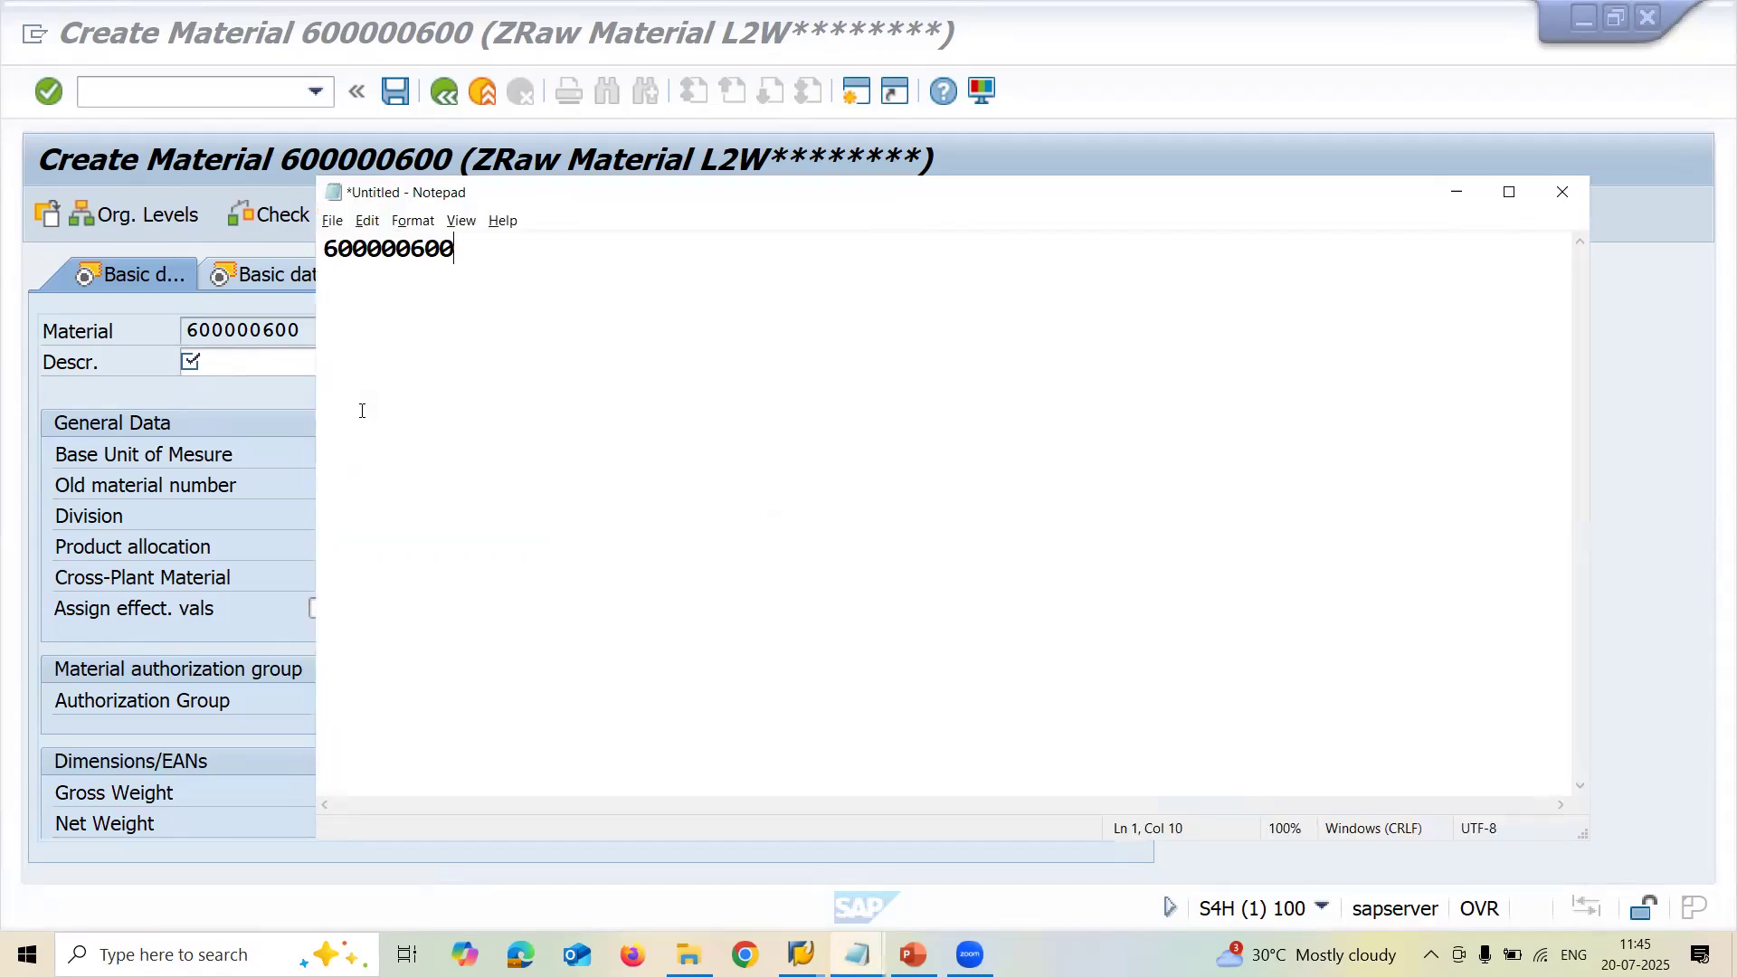
Return to SAP, enter the description HARD DISK 50 GB, base unit EA and material group ZZZ, and proceed to the Purchasing view
click(272, 371)
click(272, 371)
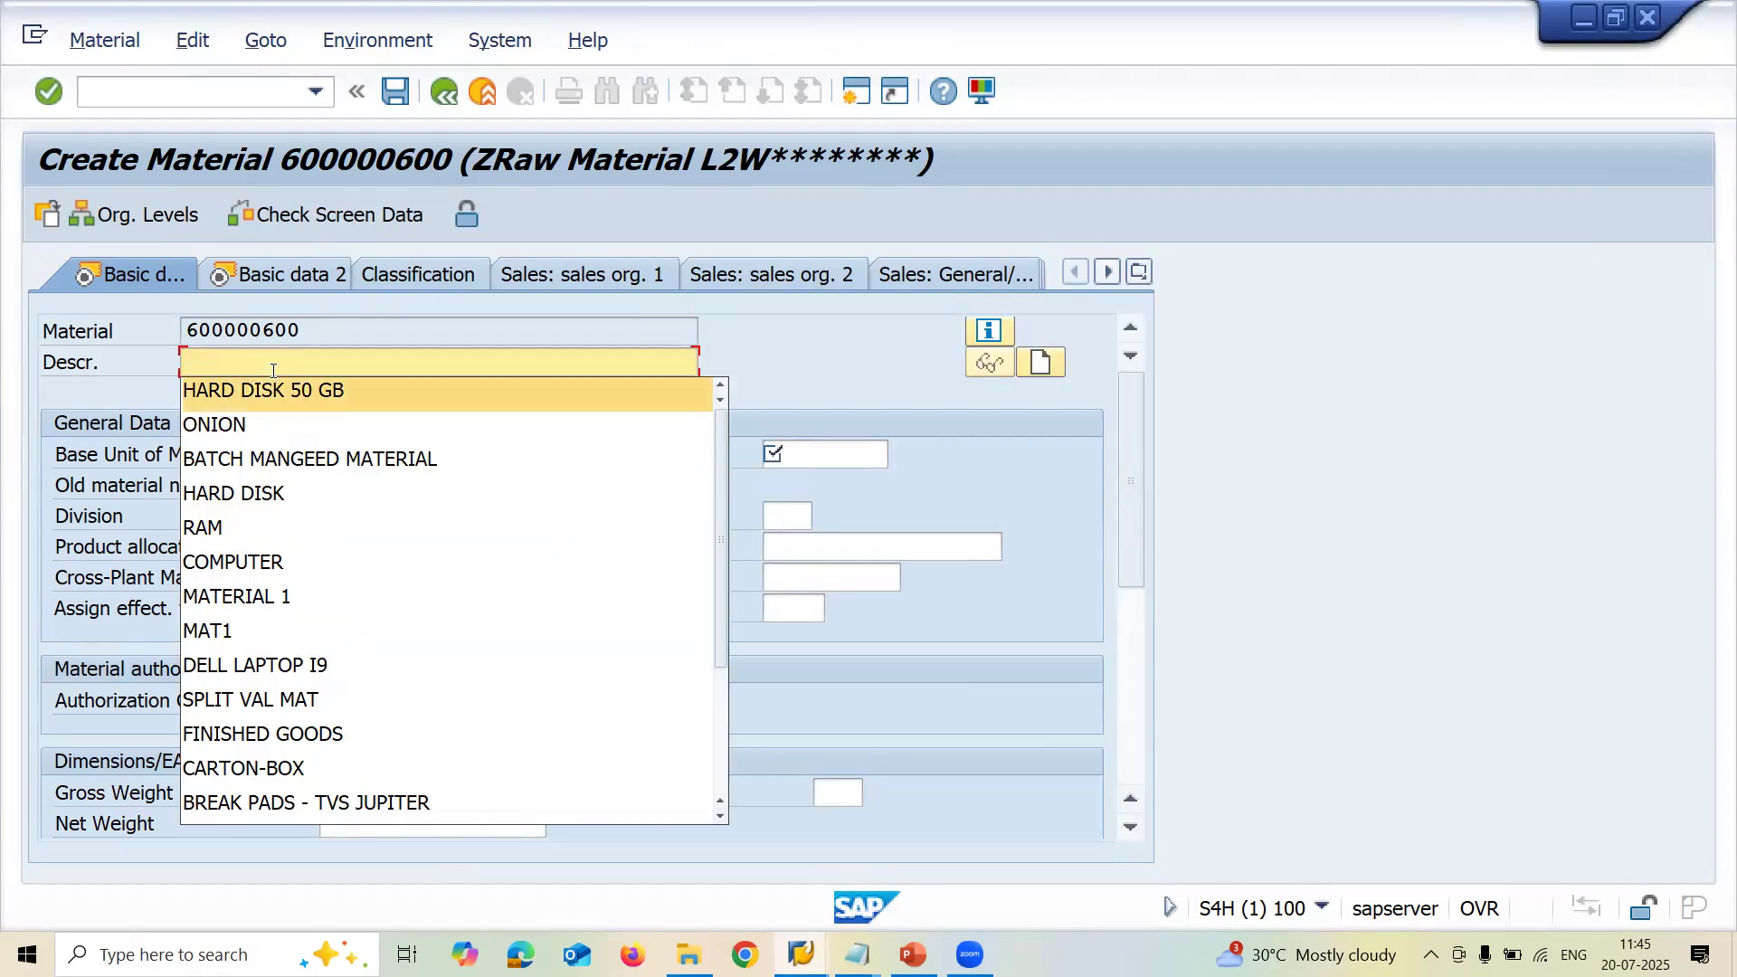
key(Return)
key(Return)
key(Return)
key(Return)
text(E)
key(Return)
key(Return)
key(Return)
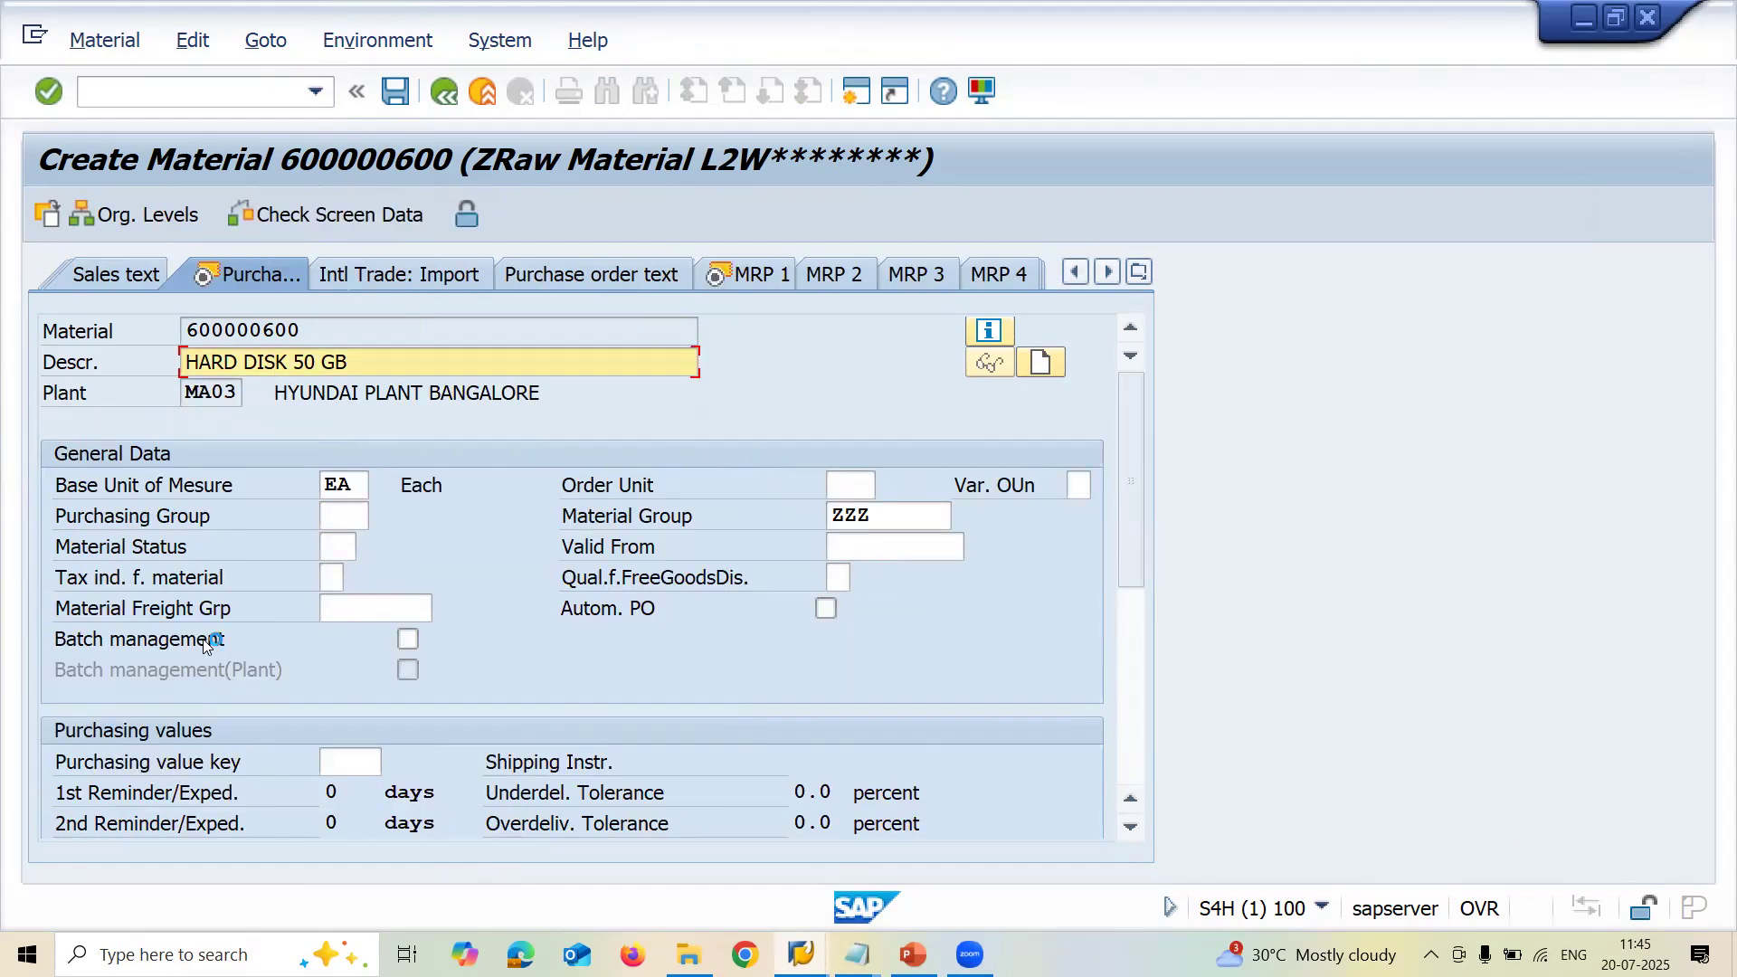
Proceed to the MRP 1 view, set the MRP type to ND and continue to the plant data views
click(208, 644)
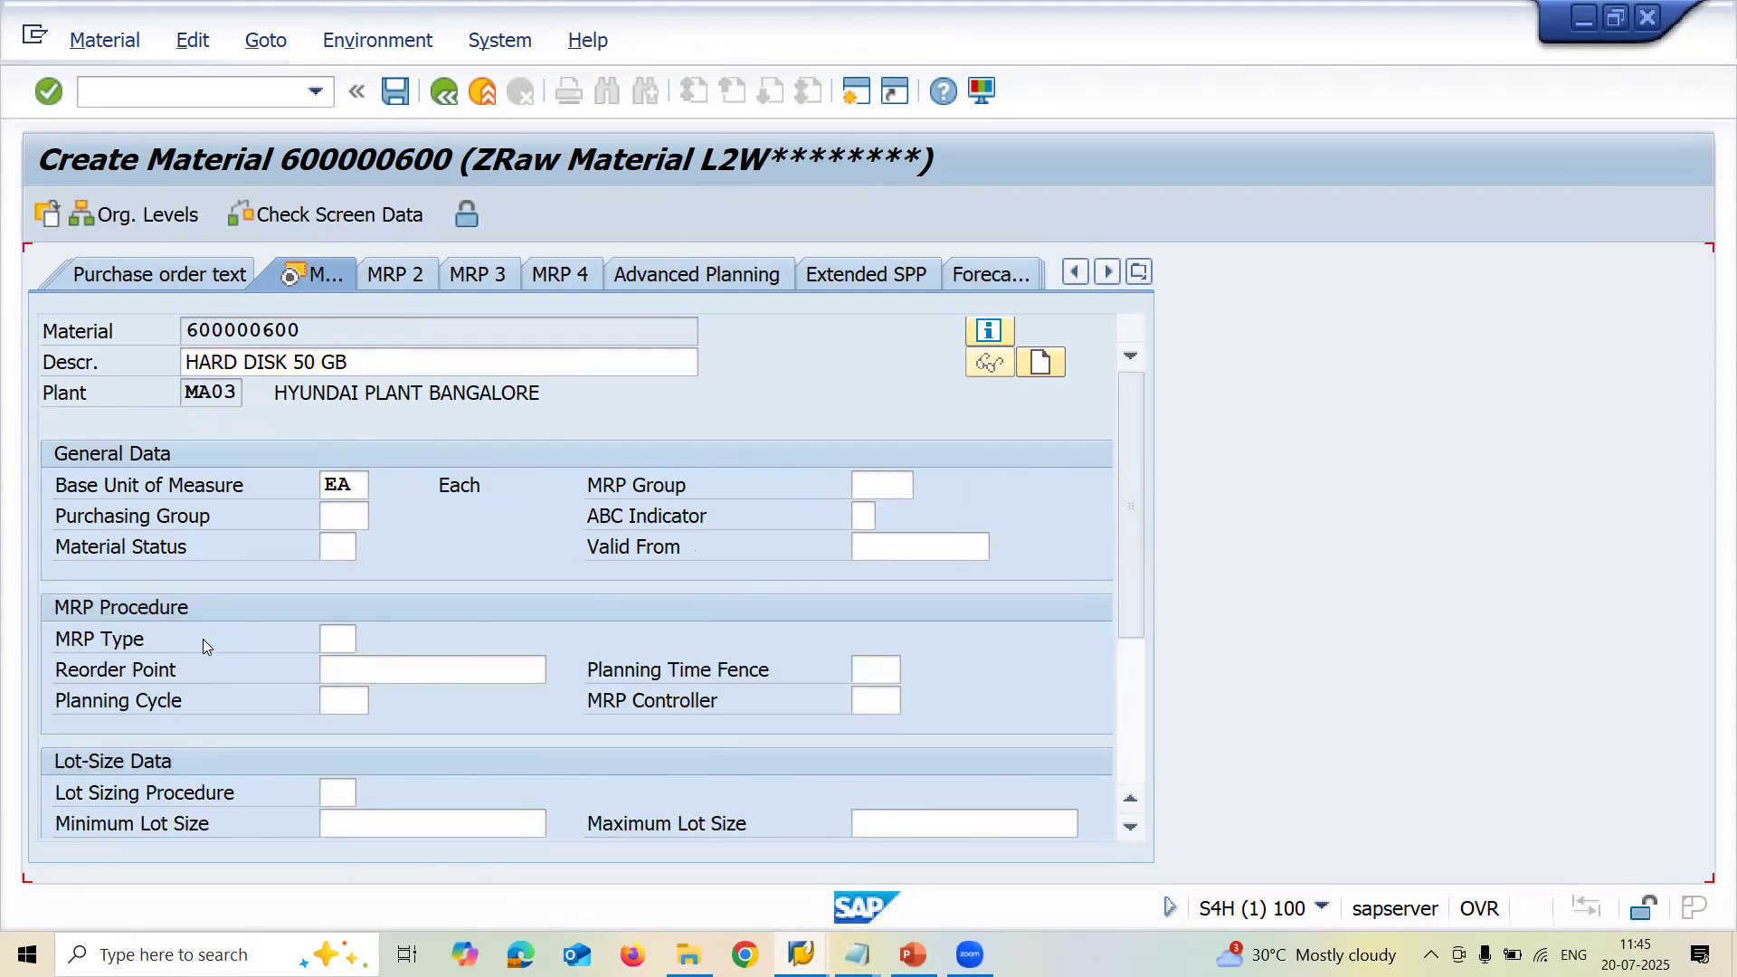
key(Return)
key(Down)
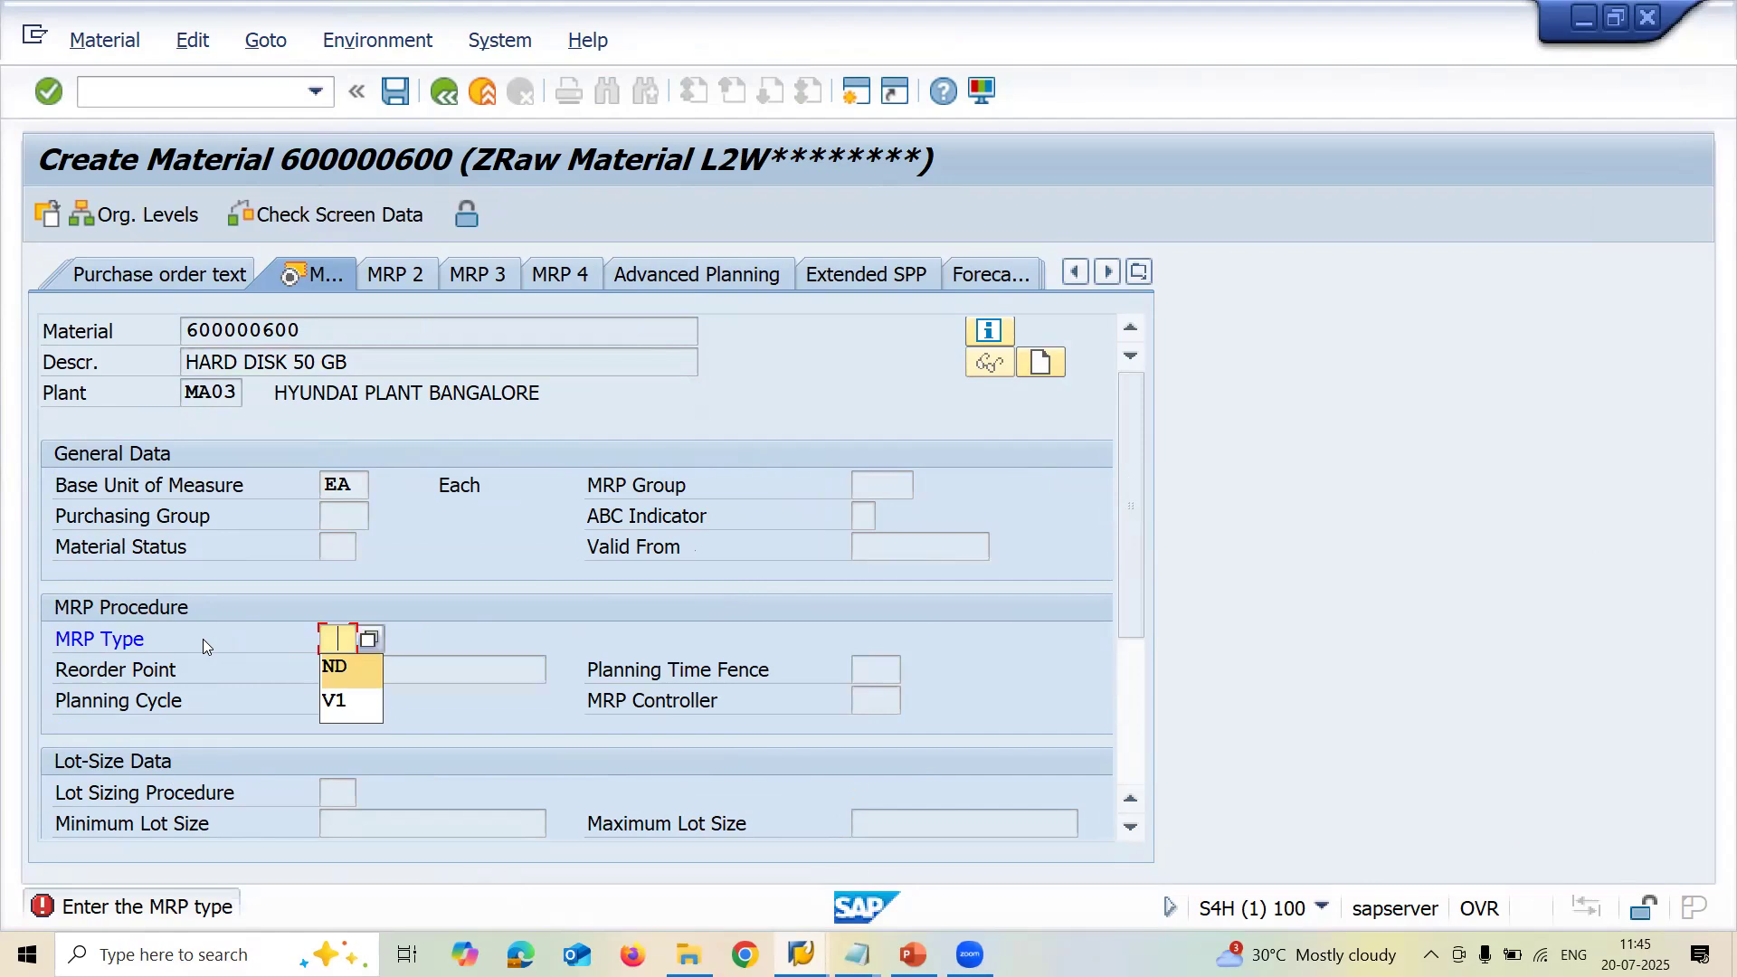
key(Return)
key(Return)
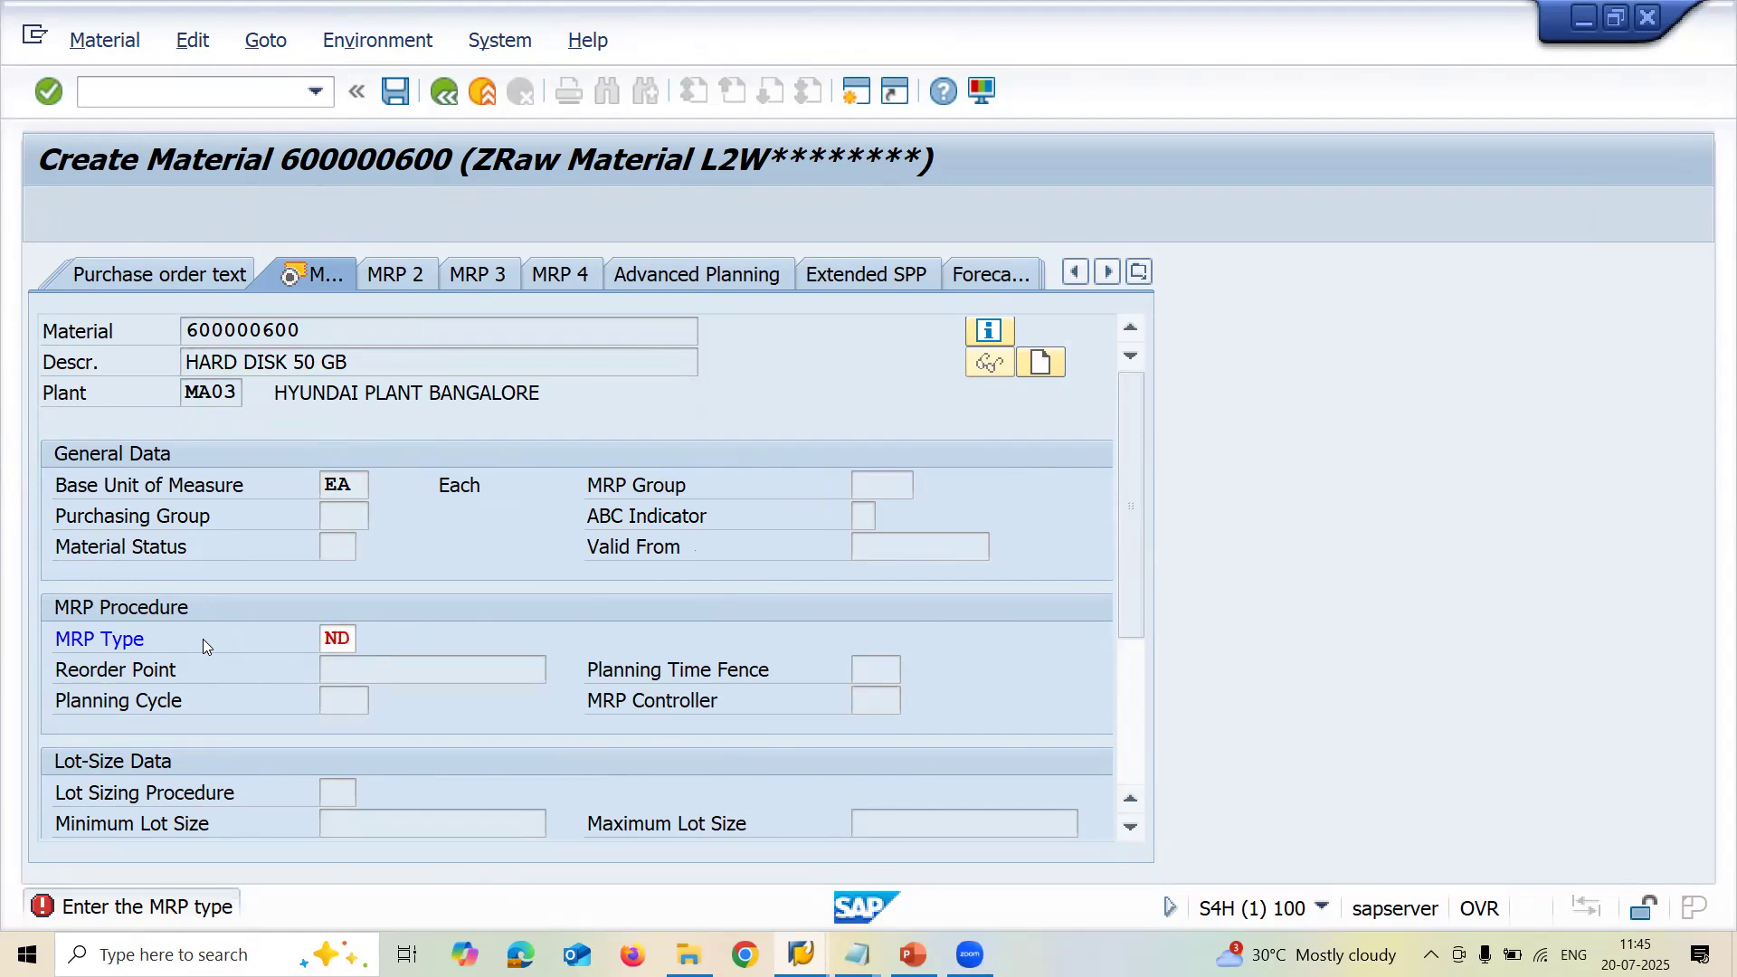
key(Return)
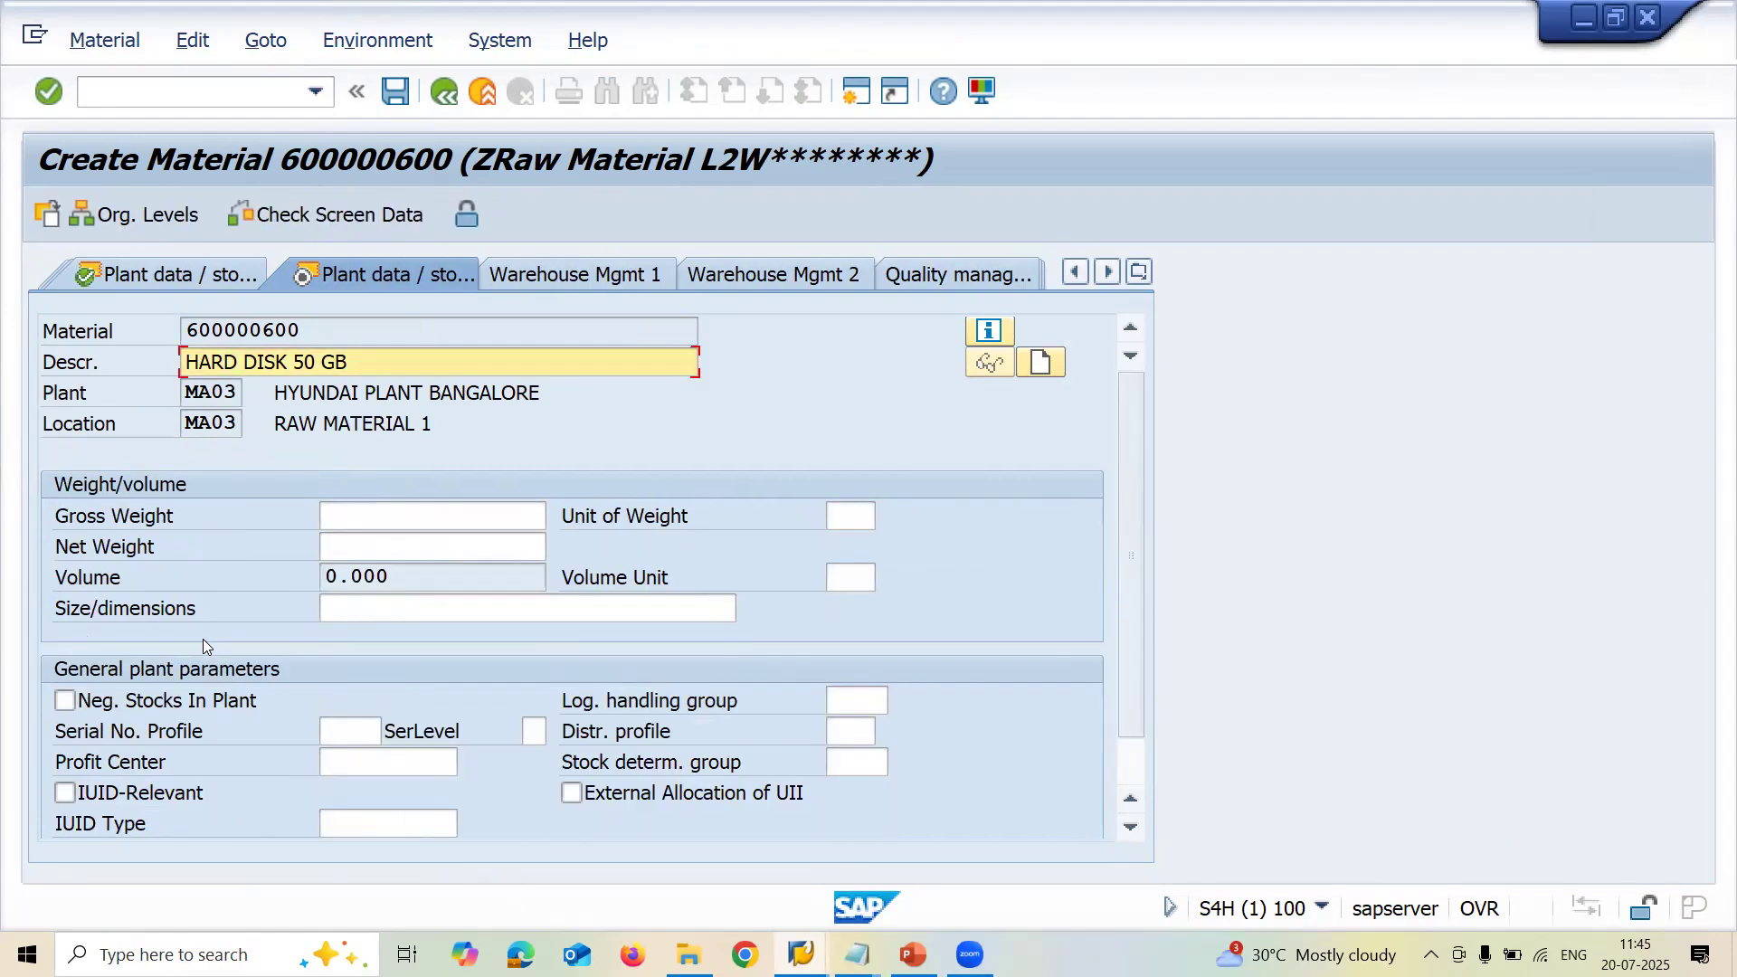
Assign valuation class 3000 in the Accounting 1 view and save the material
key(Return)
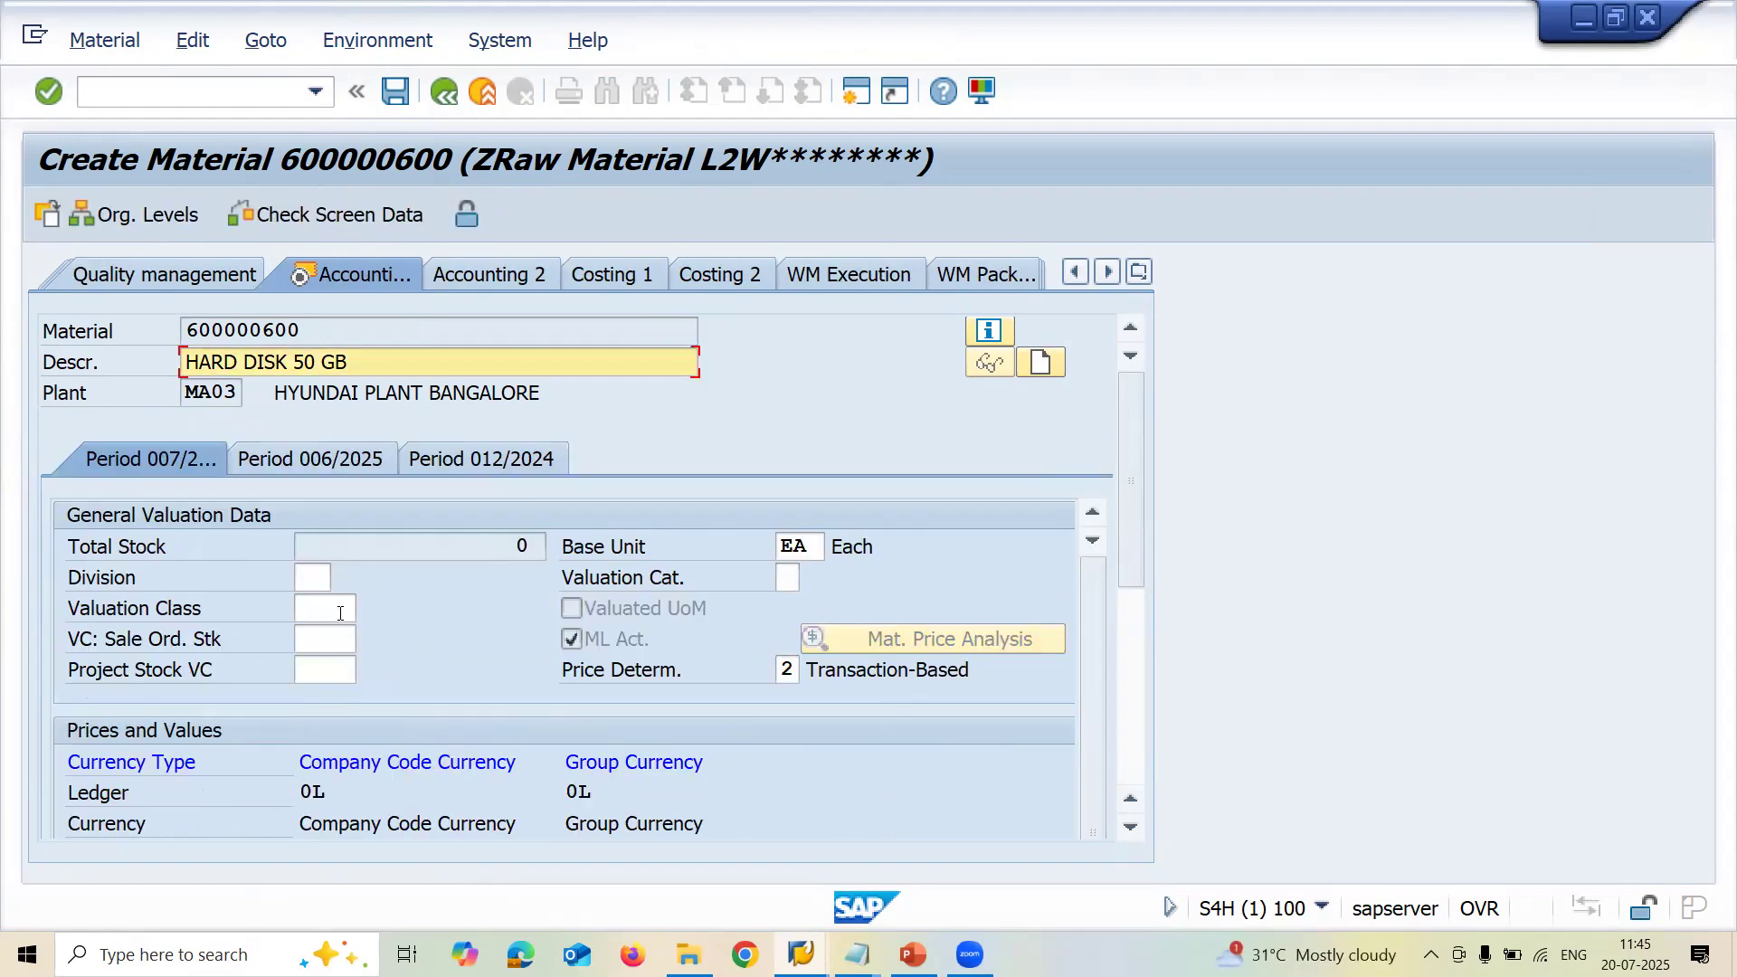
click(339, 612)
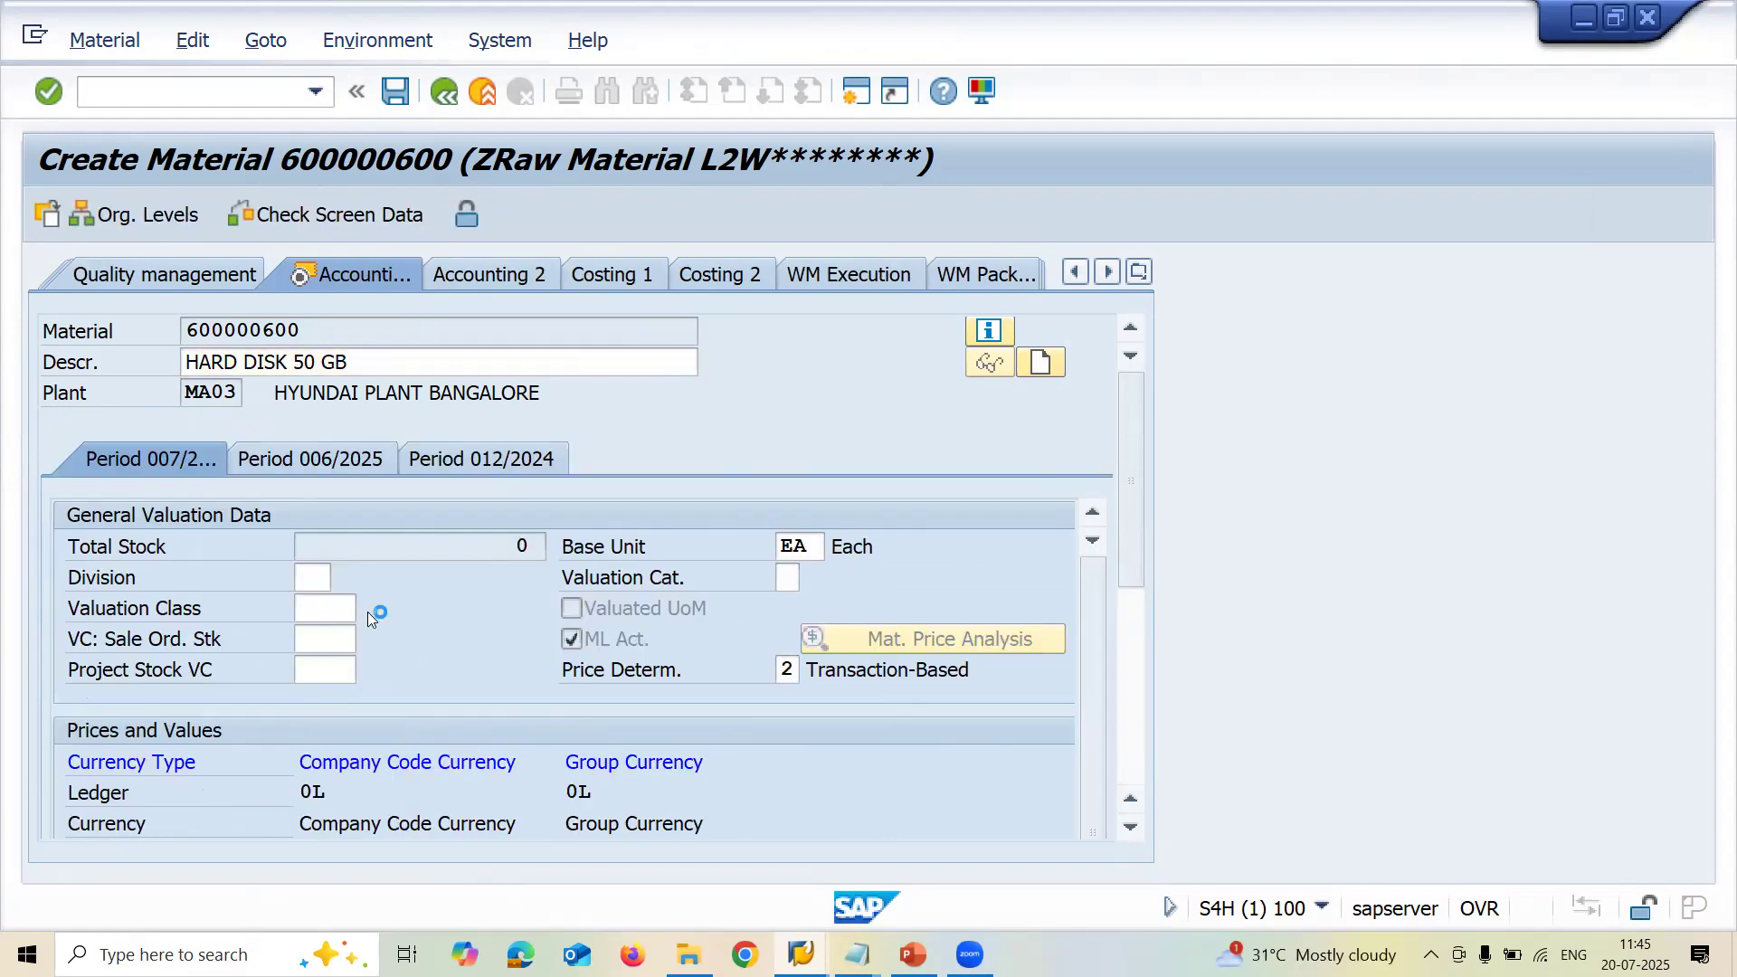
click(369, 610)
double_click(333, 504)
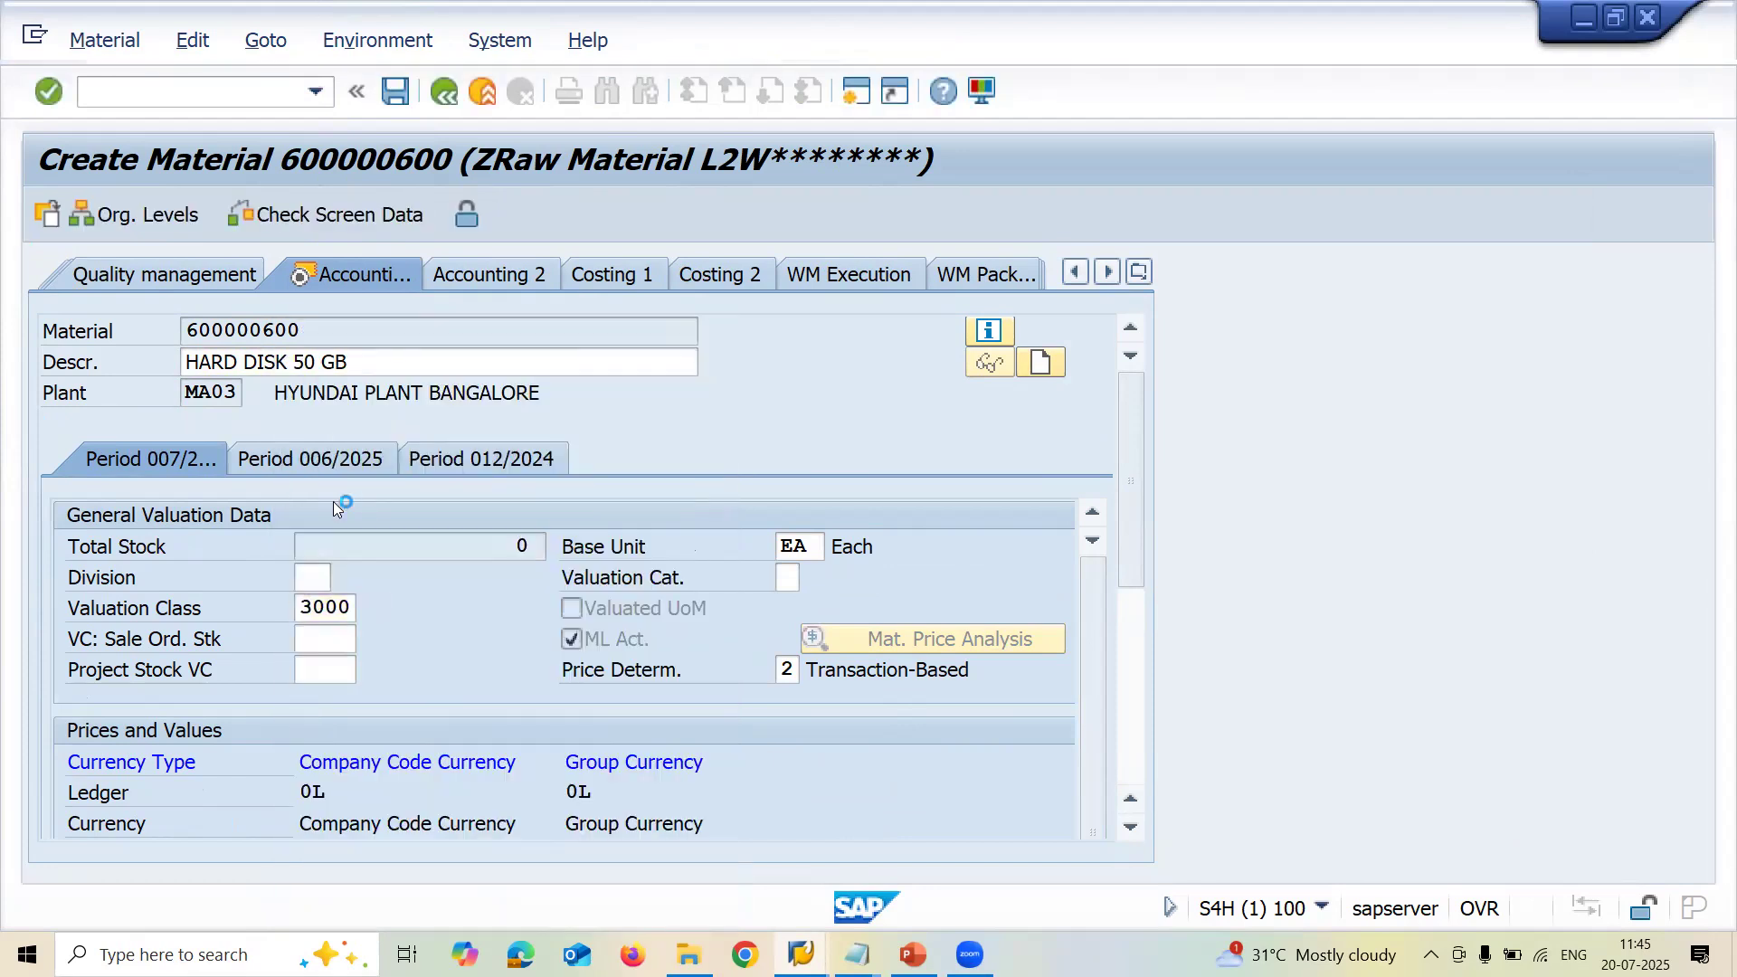
key(Return)
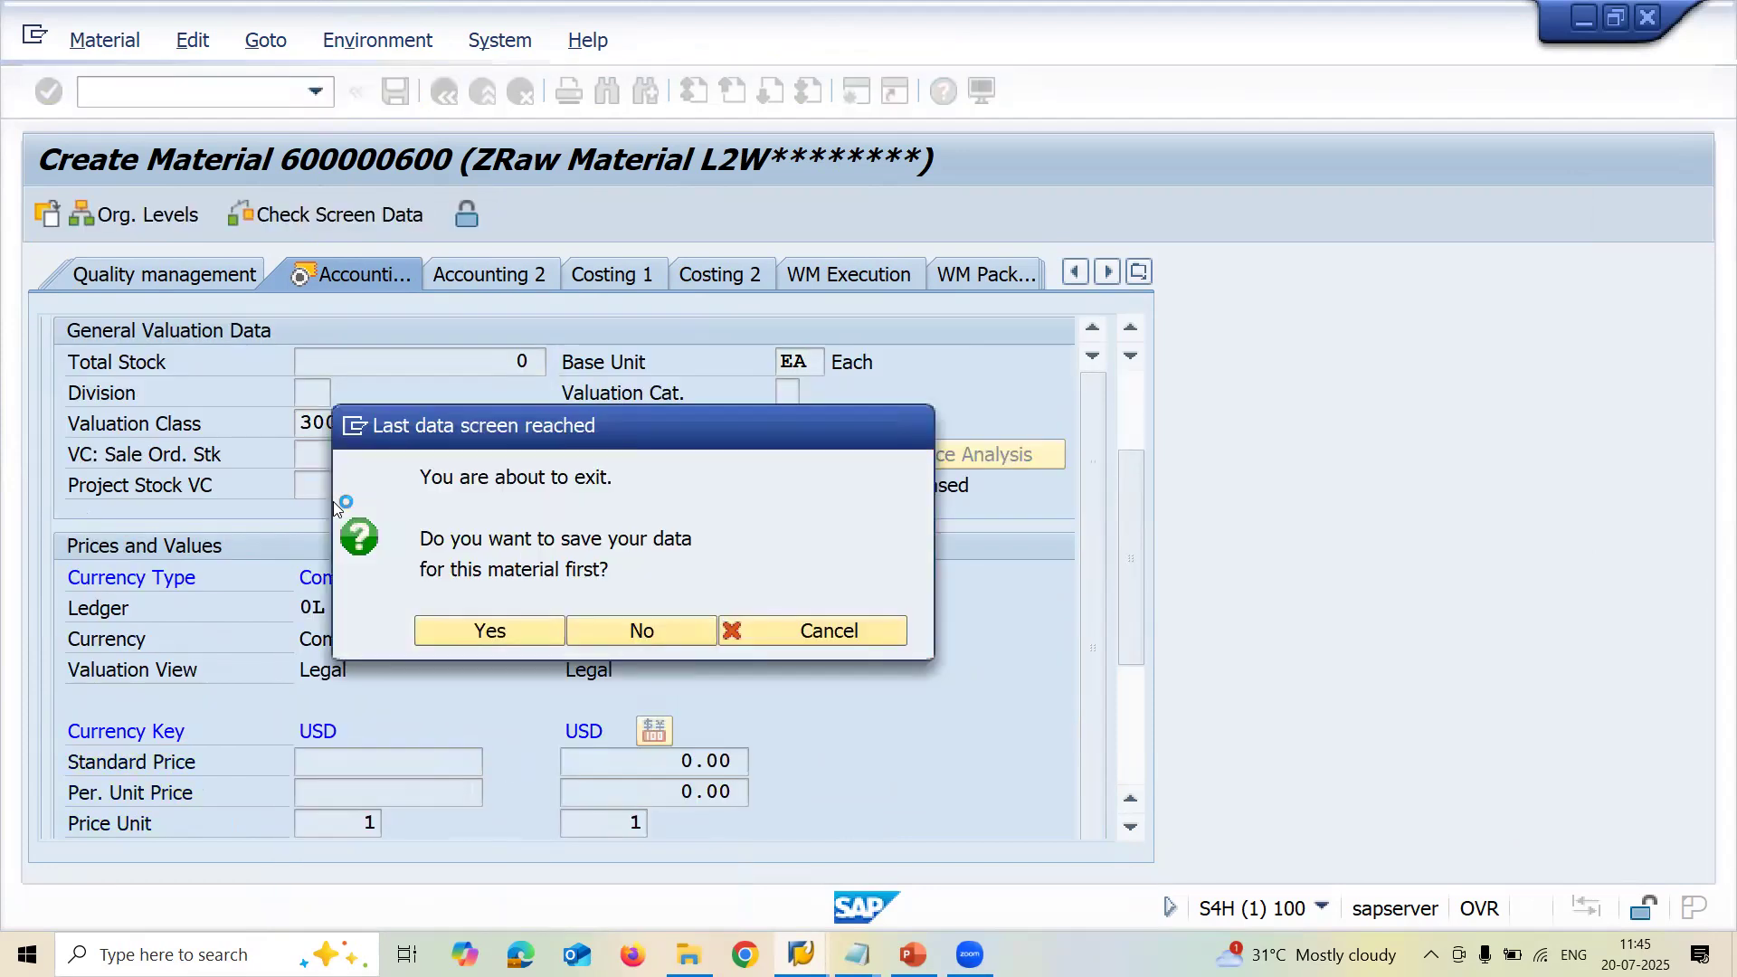
key(Return)
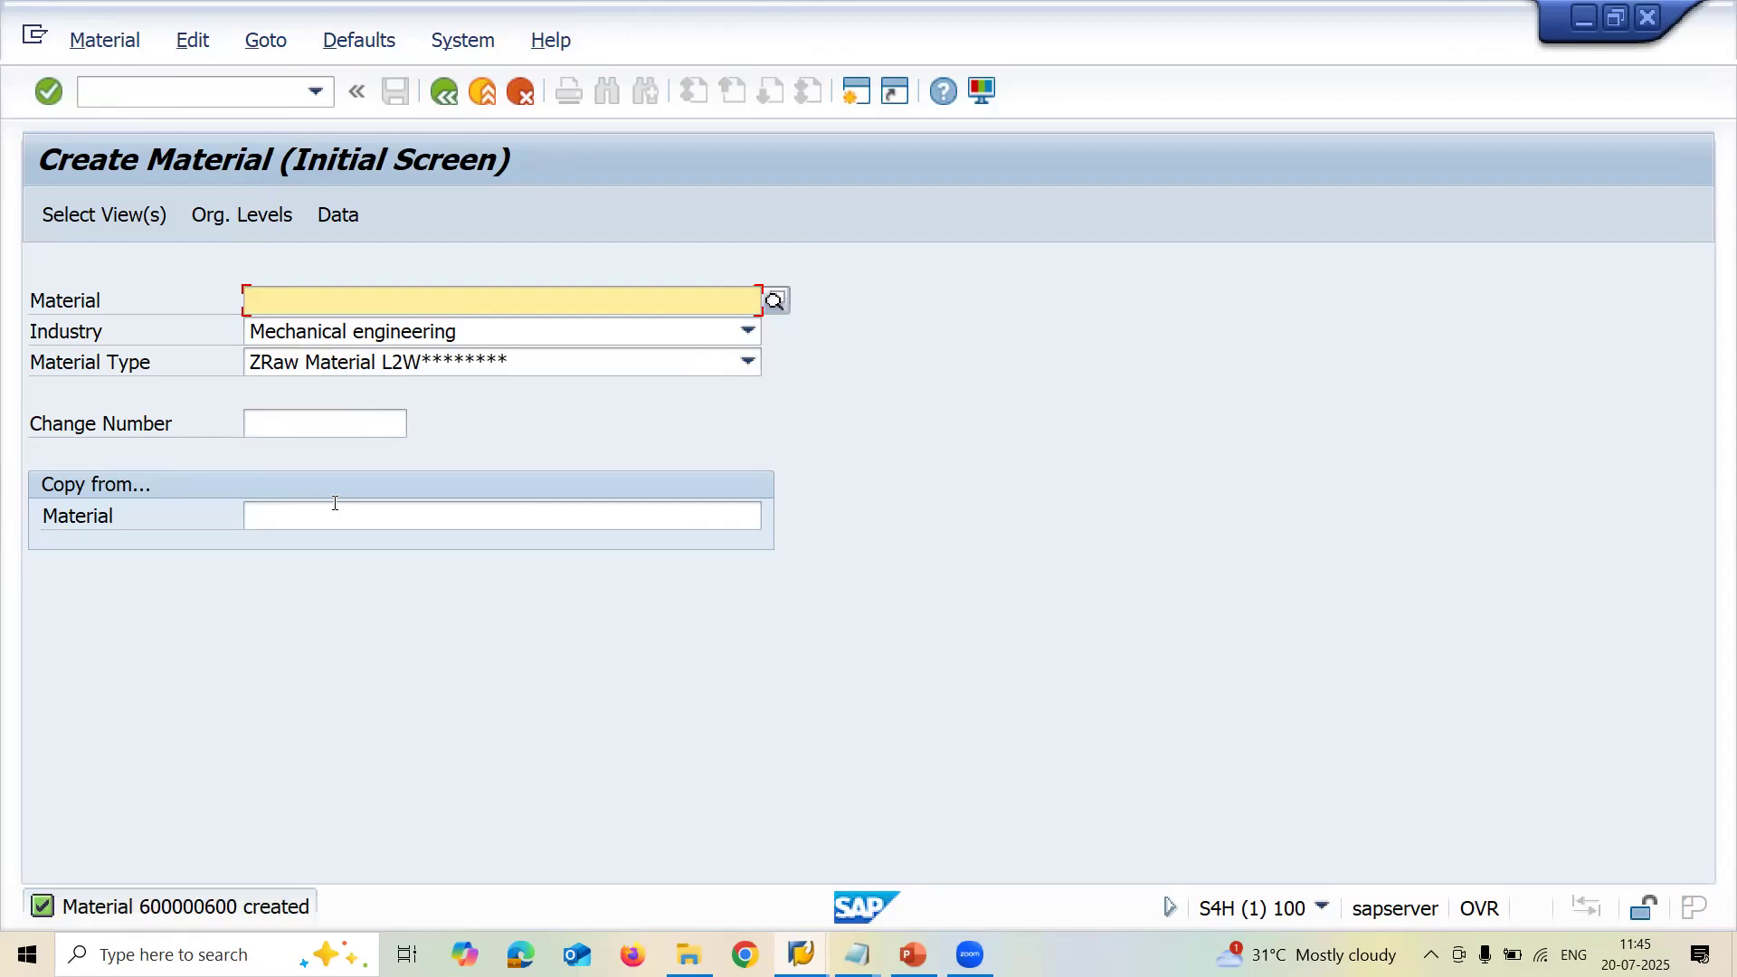
Leave material creation and open transaction MMSC for material 600000600 in plant MA03
key(F3)
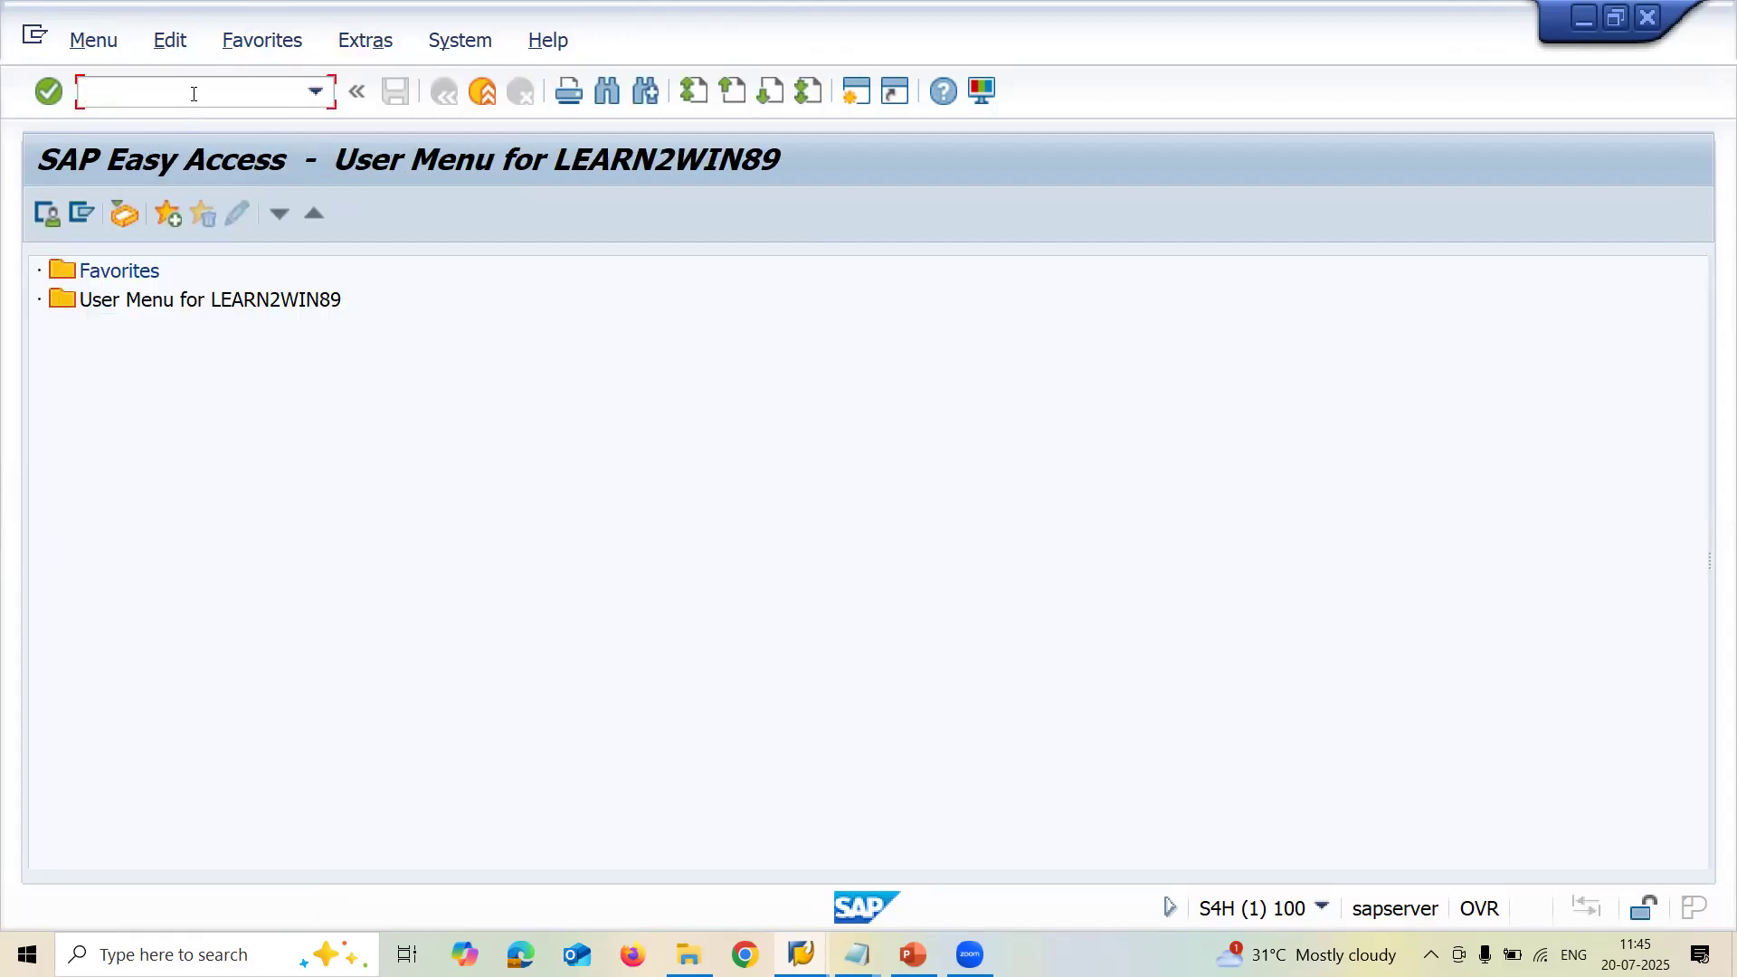
key(BackSpace)
key(BackSpace)
key(BackSpace)
text(MMSC)
key(Return)
key(Down)
key(Down)
key(Return)
key(Return)
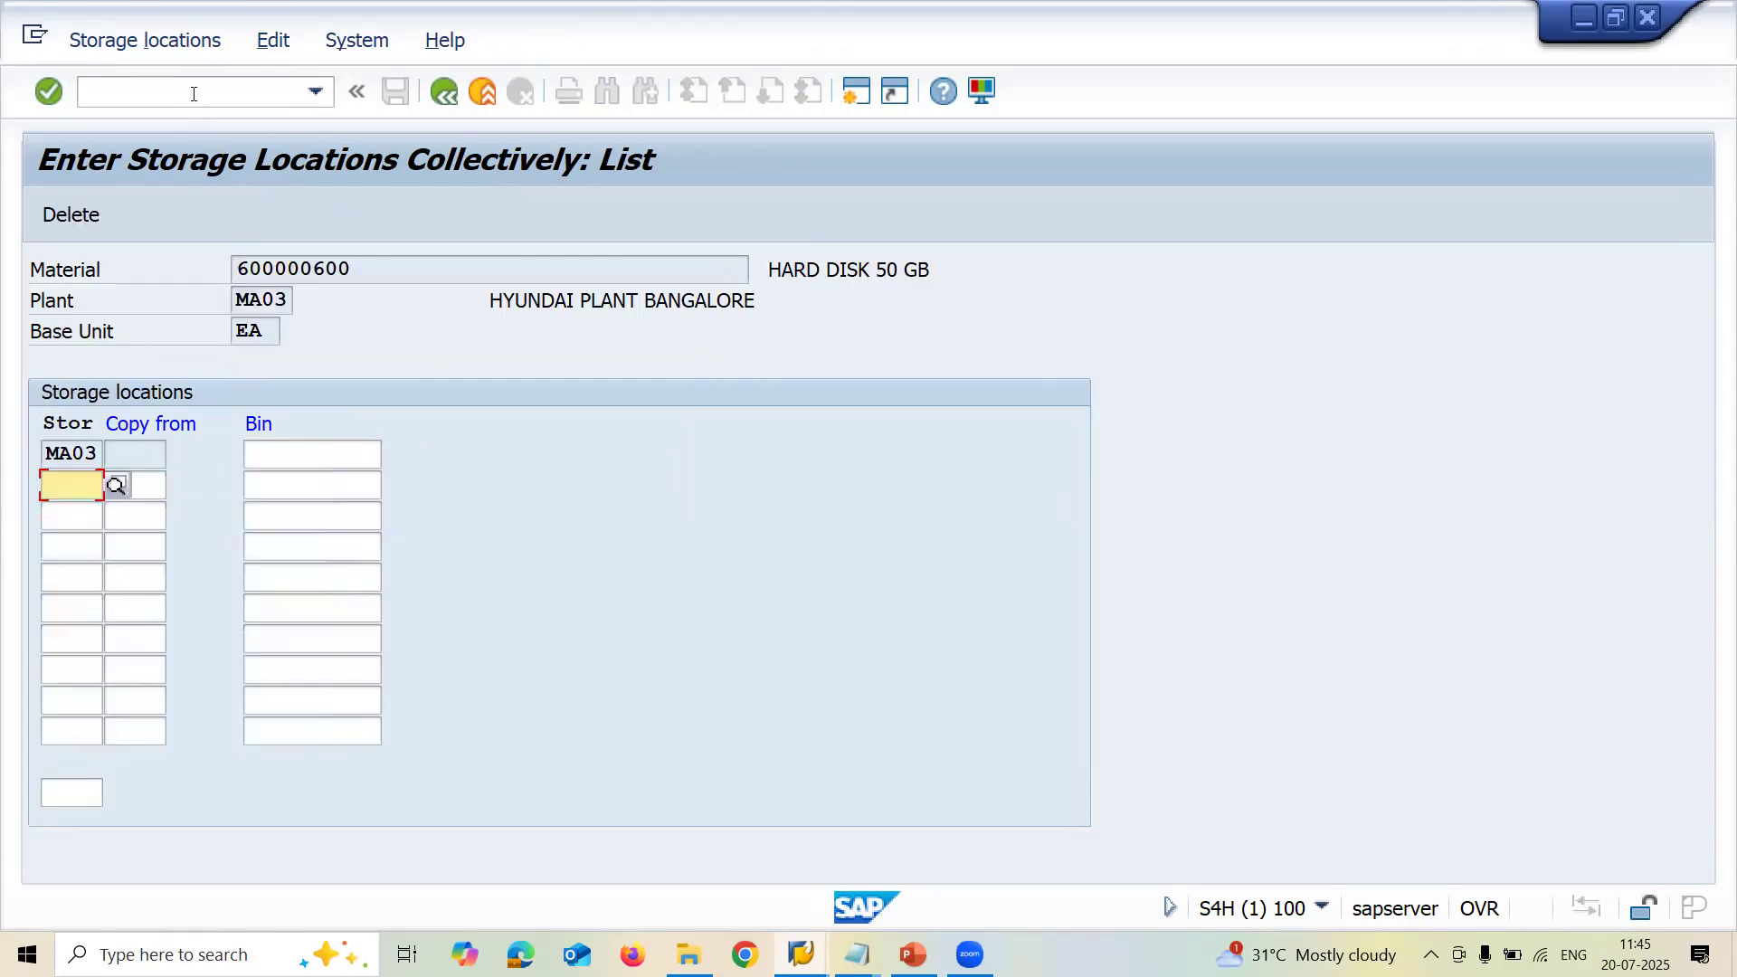
key(Down)
key(Down)
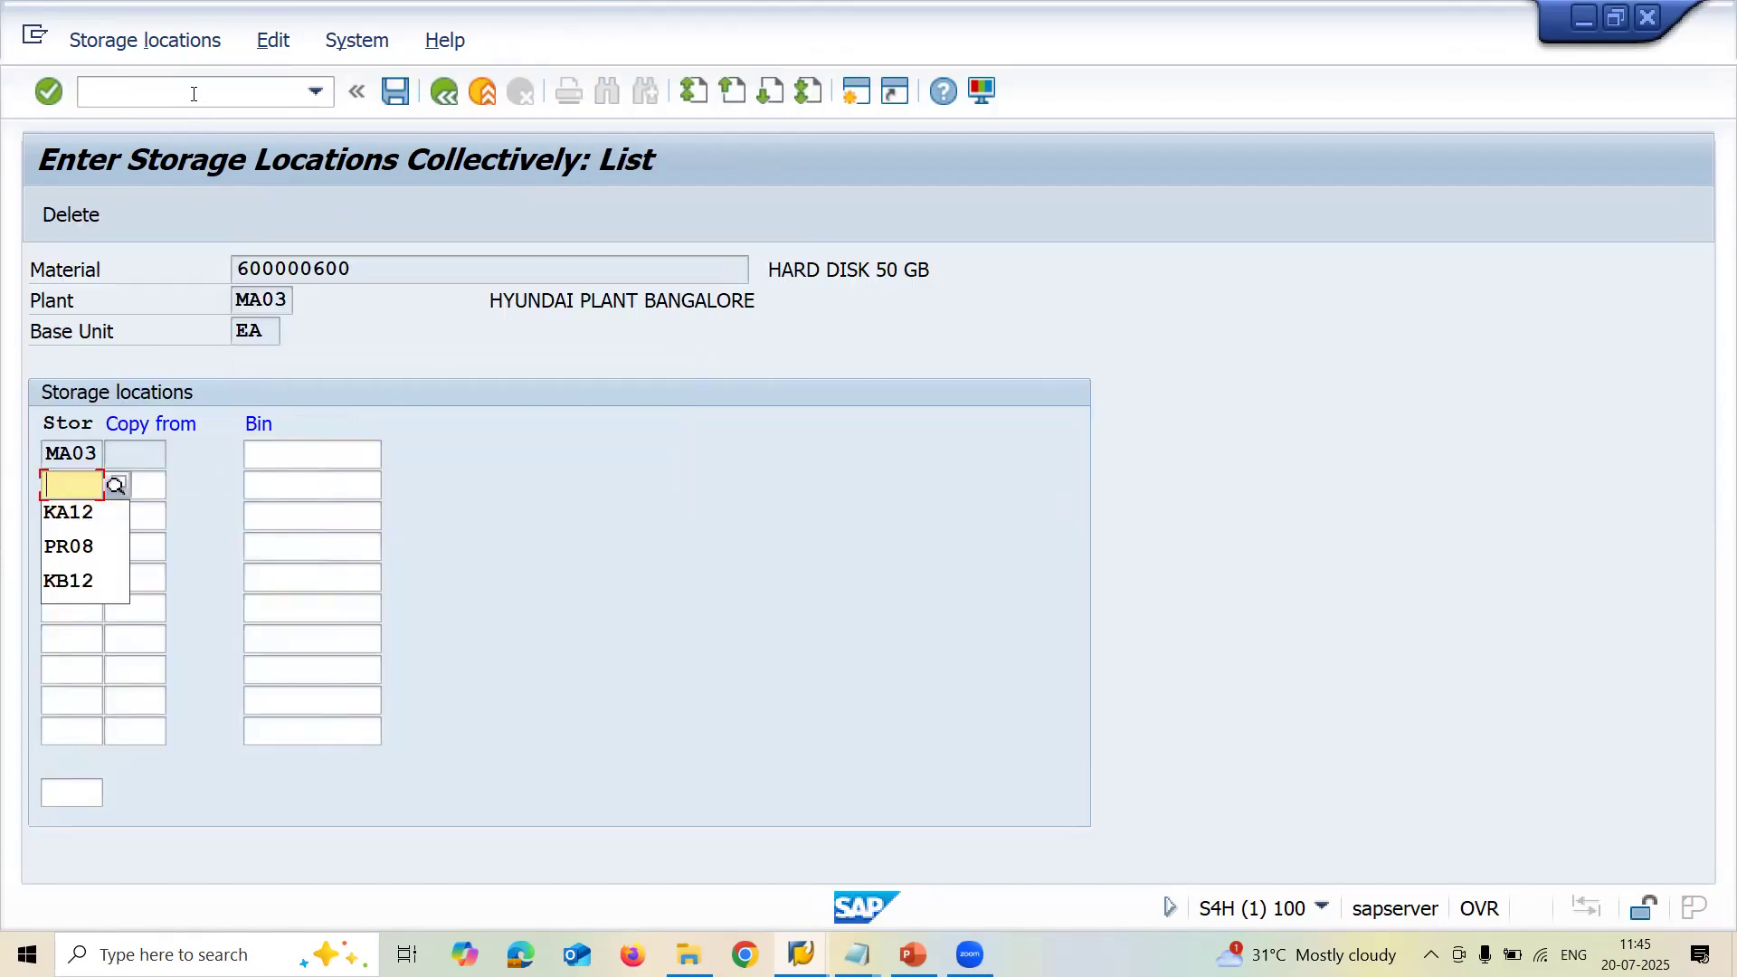
text(MA)
key(BackSpace)
key(BackSpace)
text(MA04)
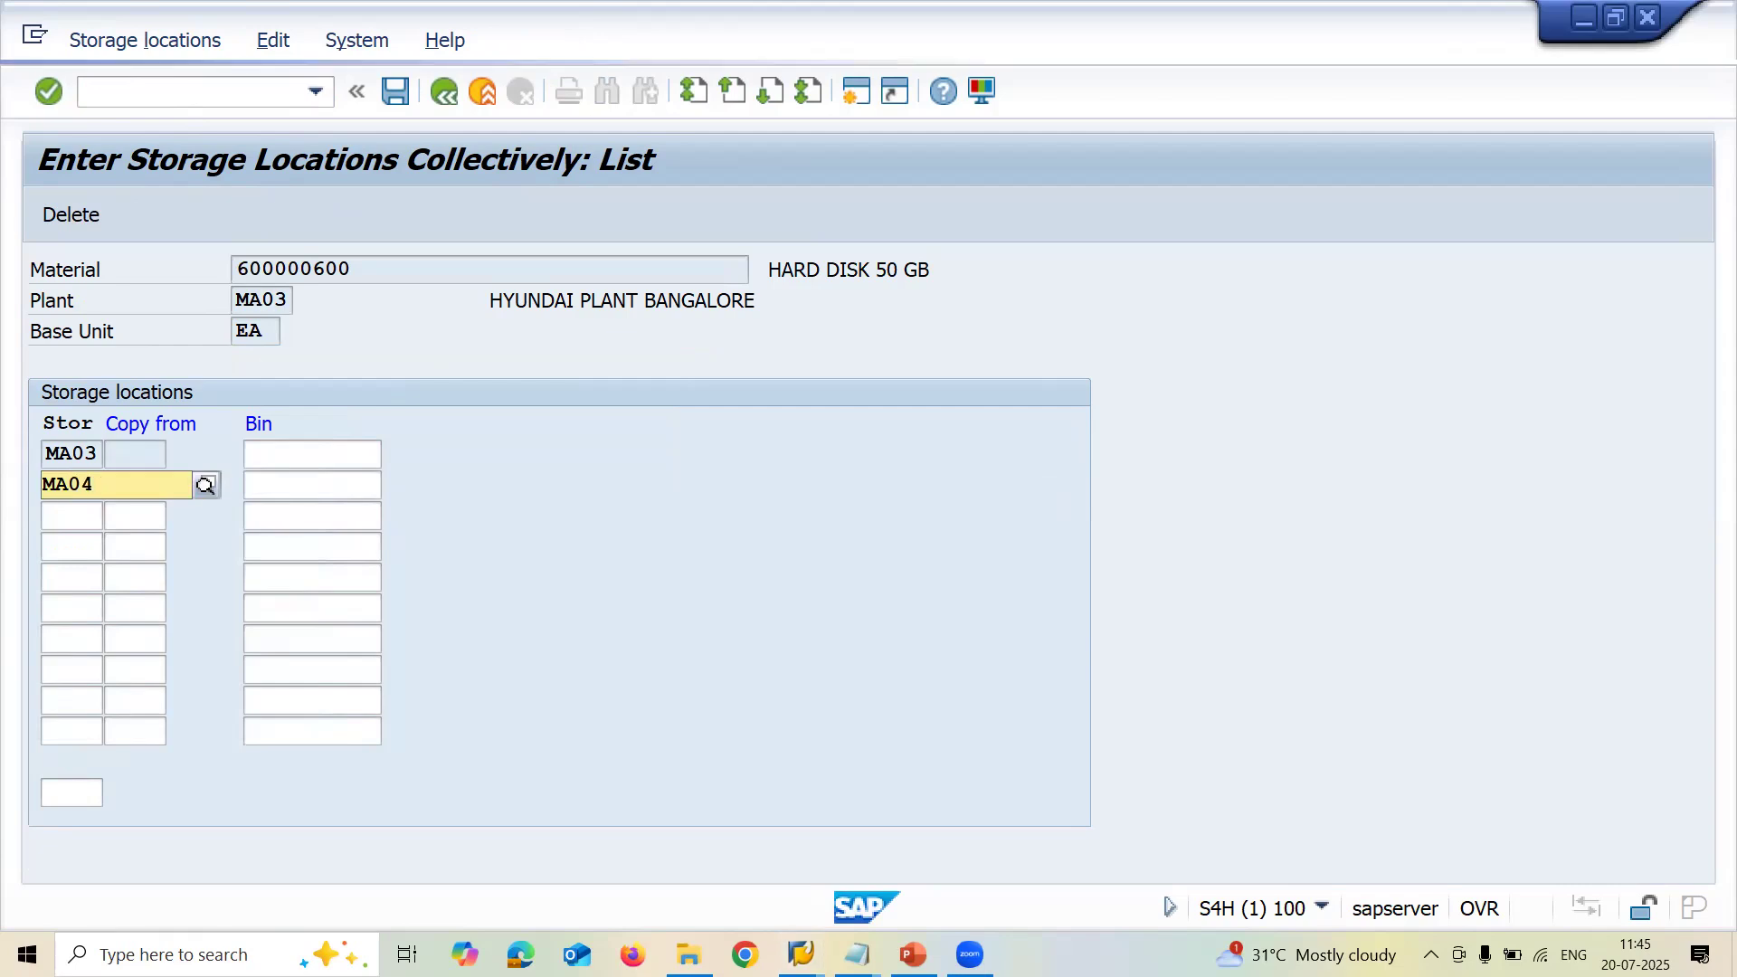
key(Down)
key(BackSpace)
key(BackSpace)
key(BackSpace)
key(Return)
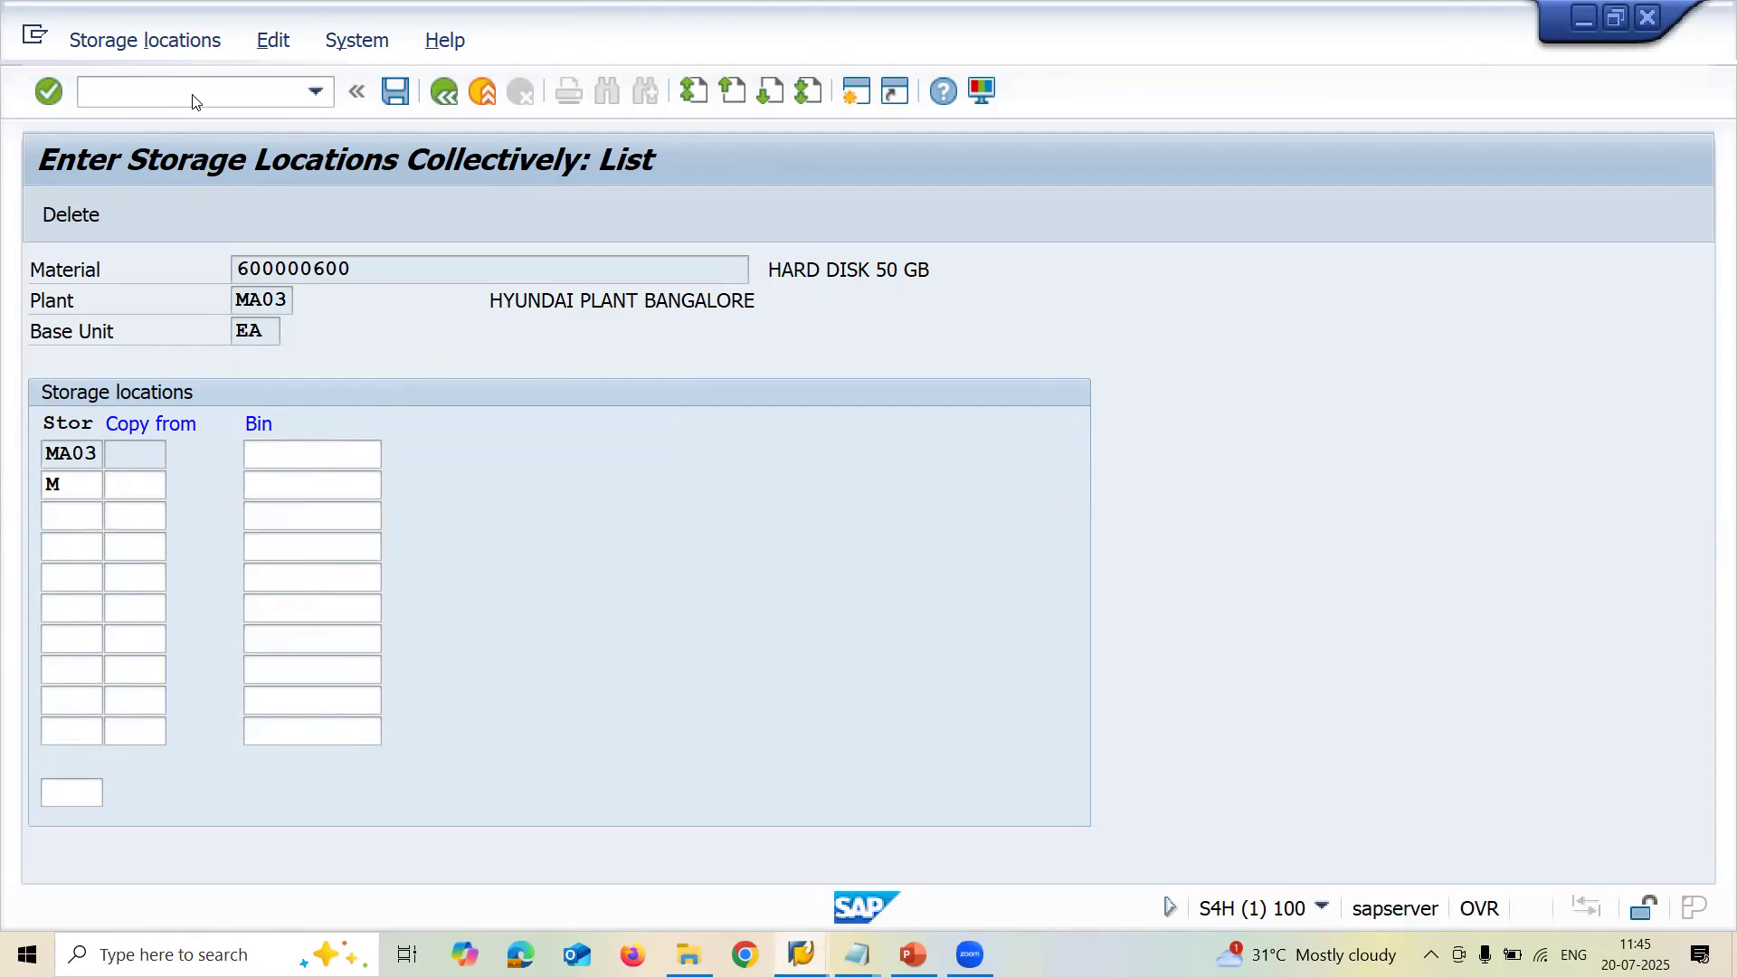
text(A0)
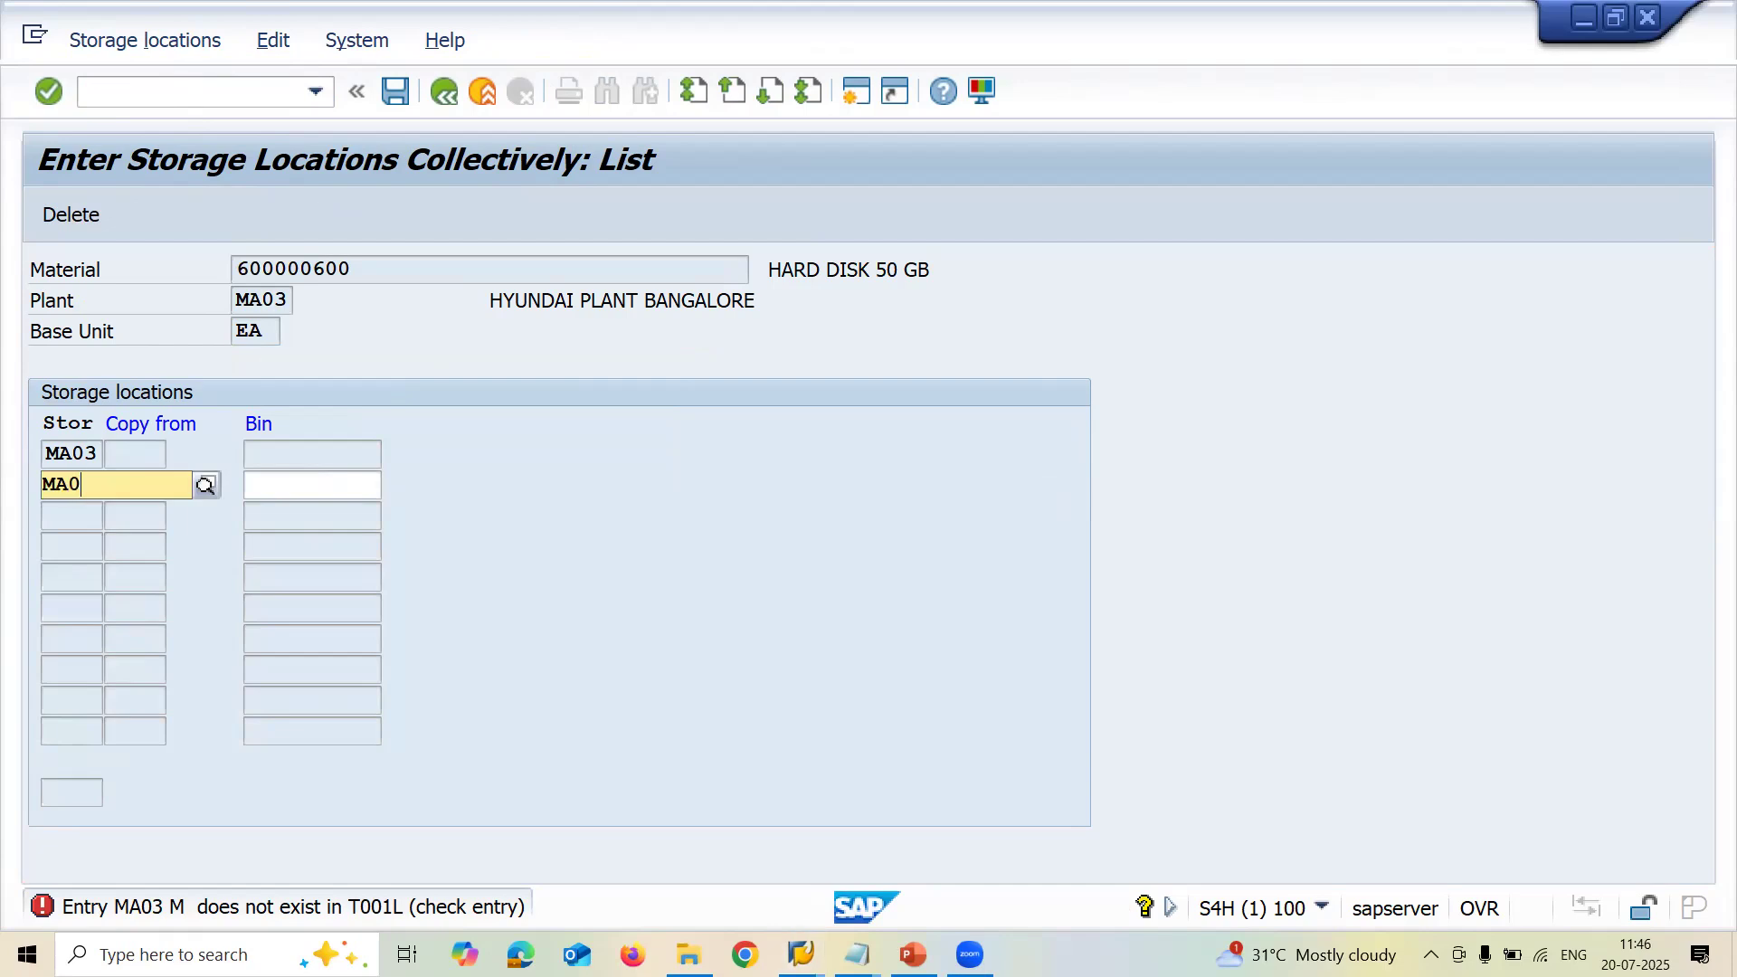
text(4)
key(Down)
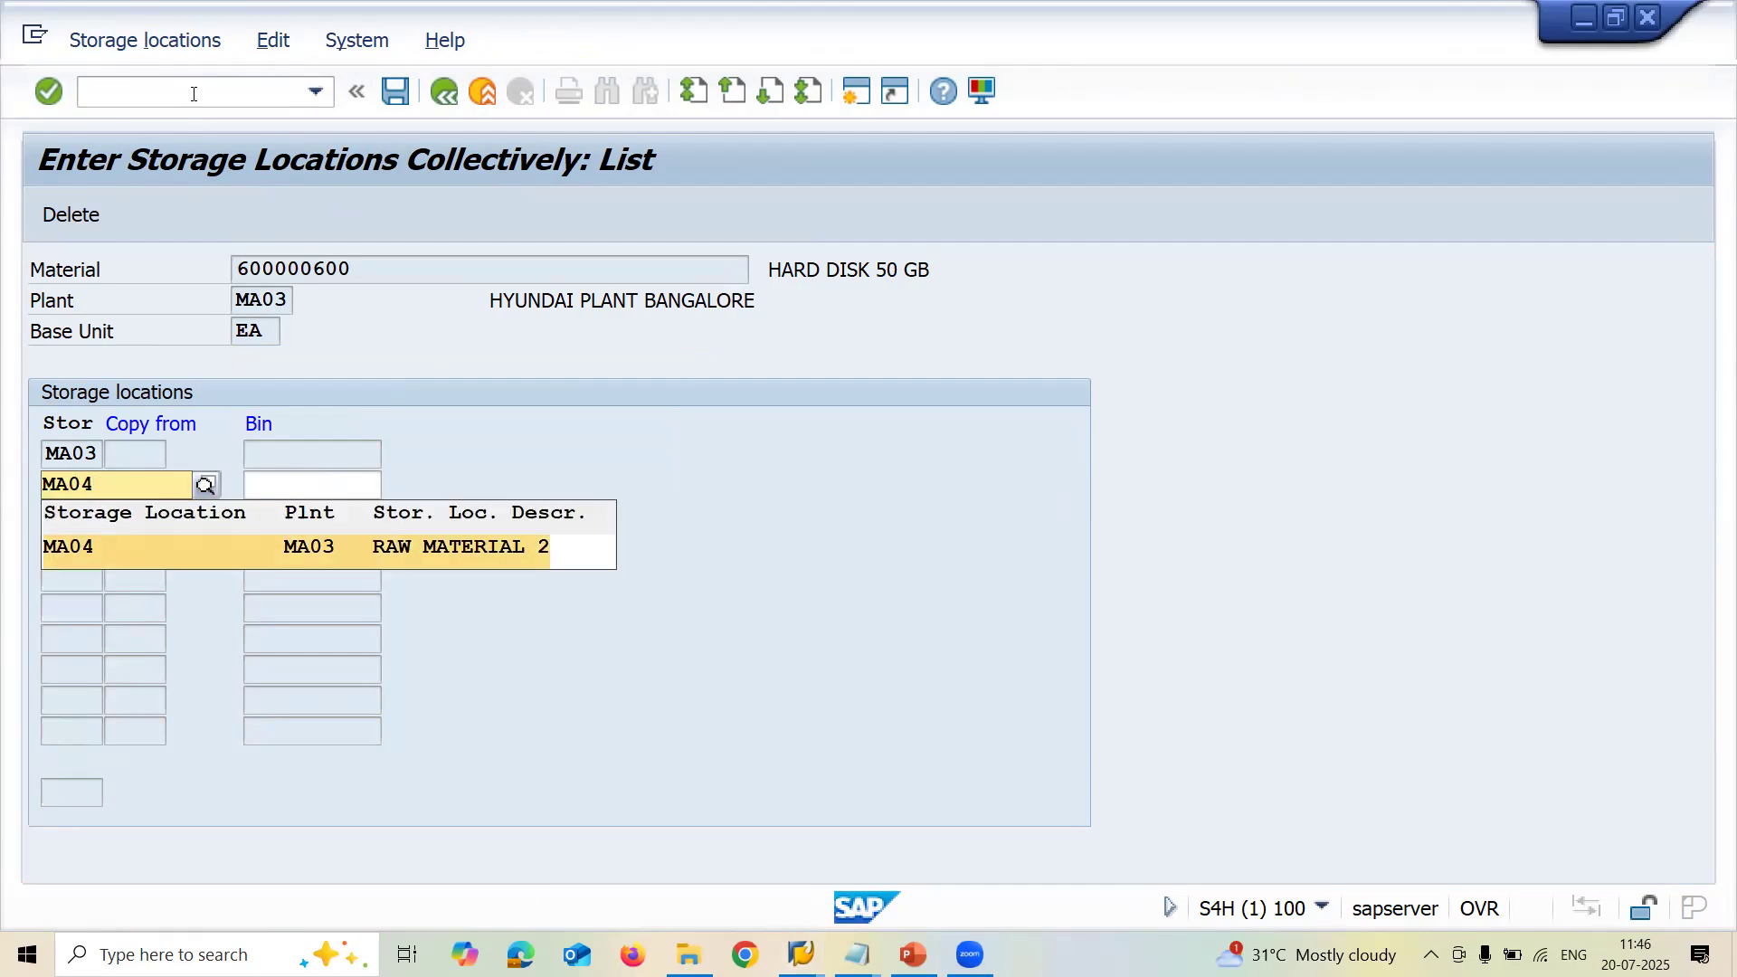
key(BackSpace)
key(BackSpace)
key(BackSpace)
key(Return)
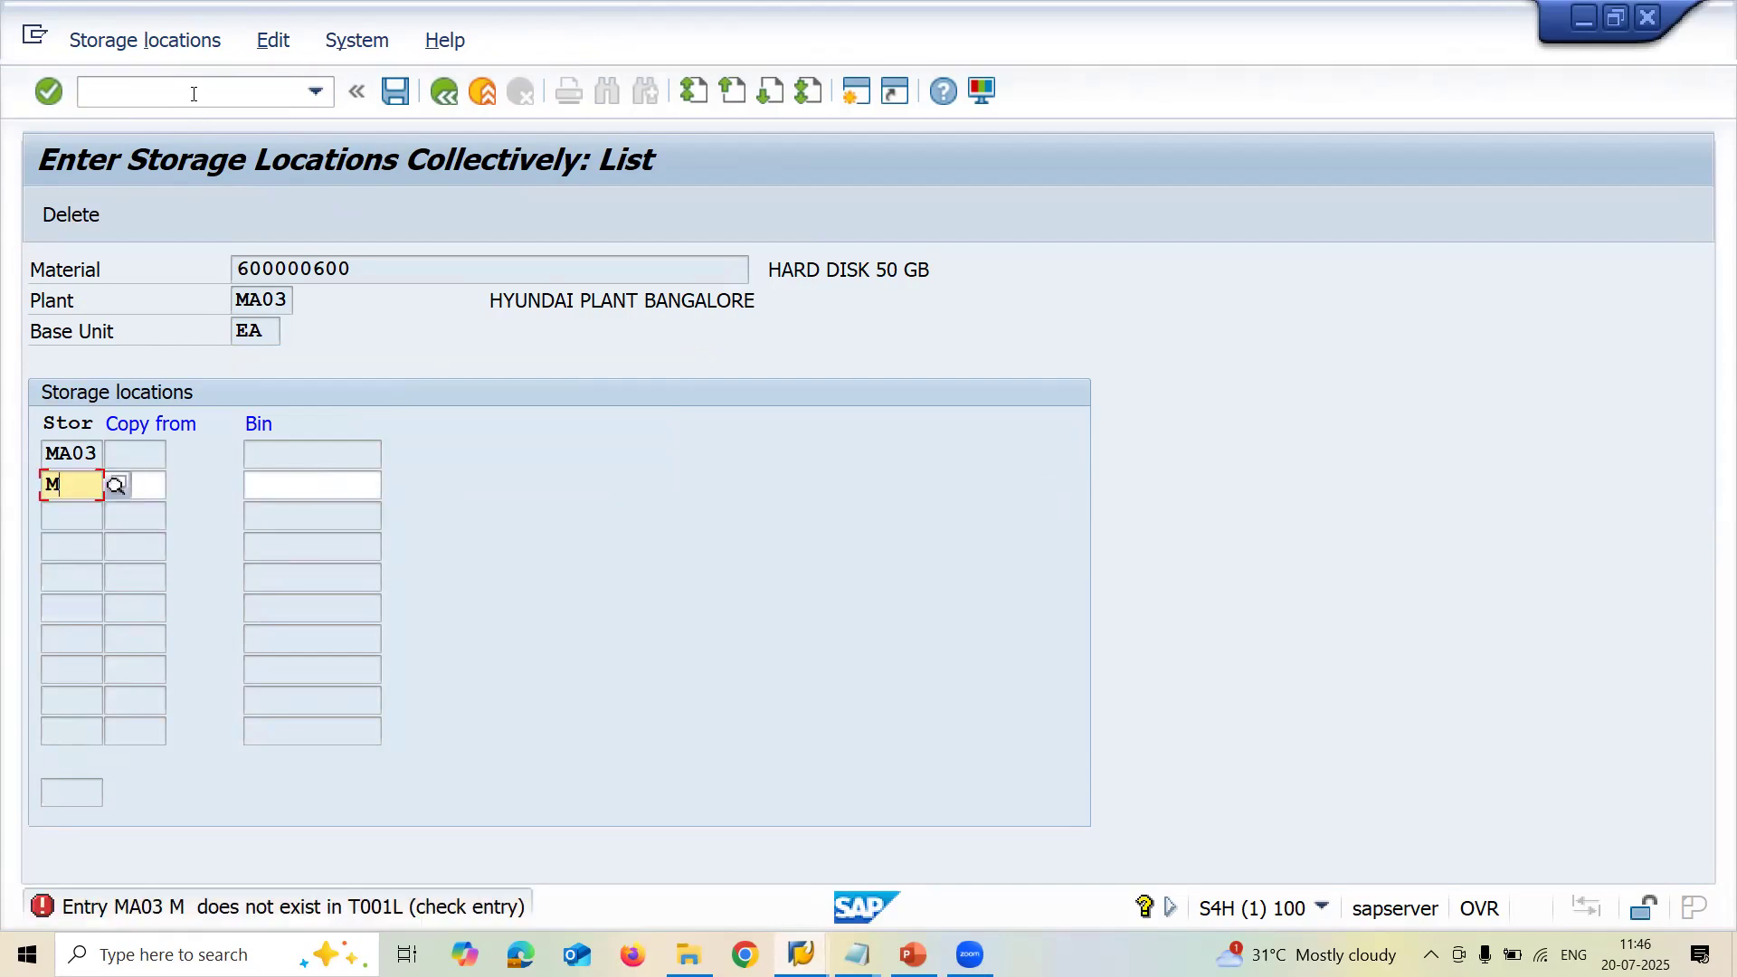
text(A04)
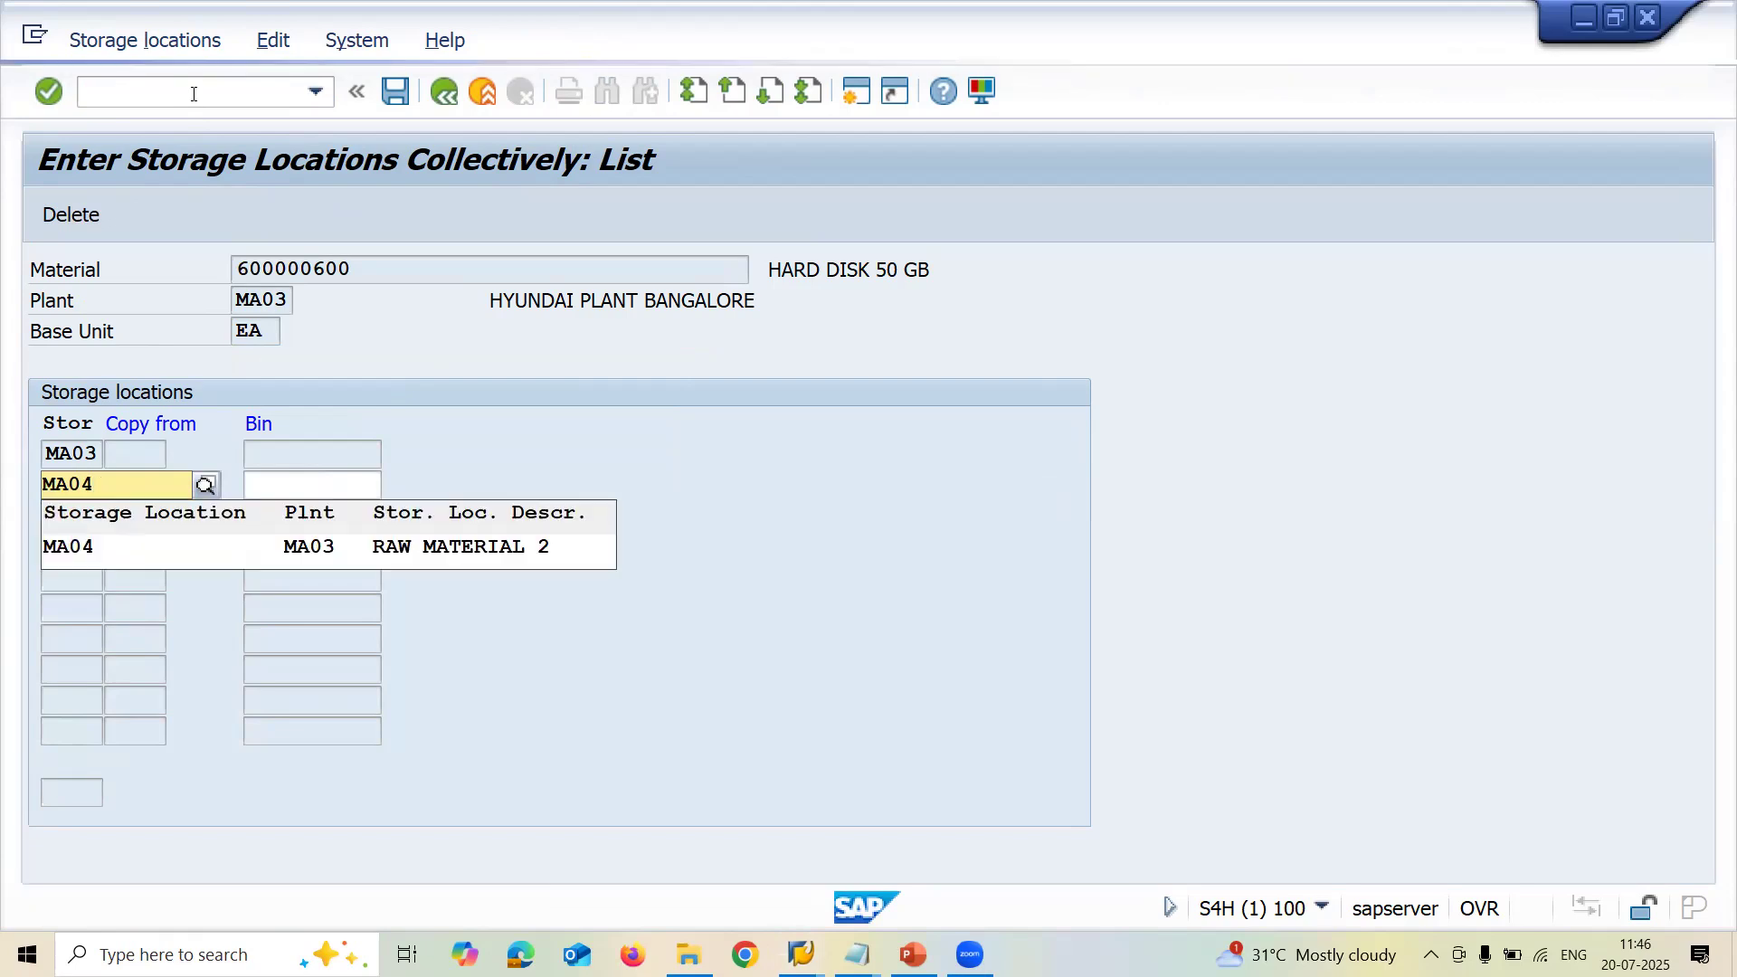
key(BackSpace)
key(BackSpace)
key(BackSpace)
key(Return)
text(MA)
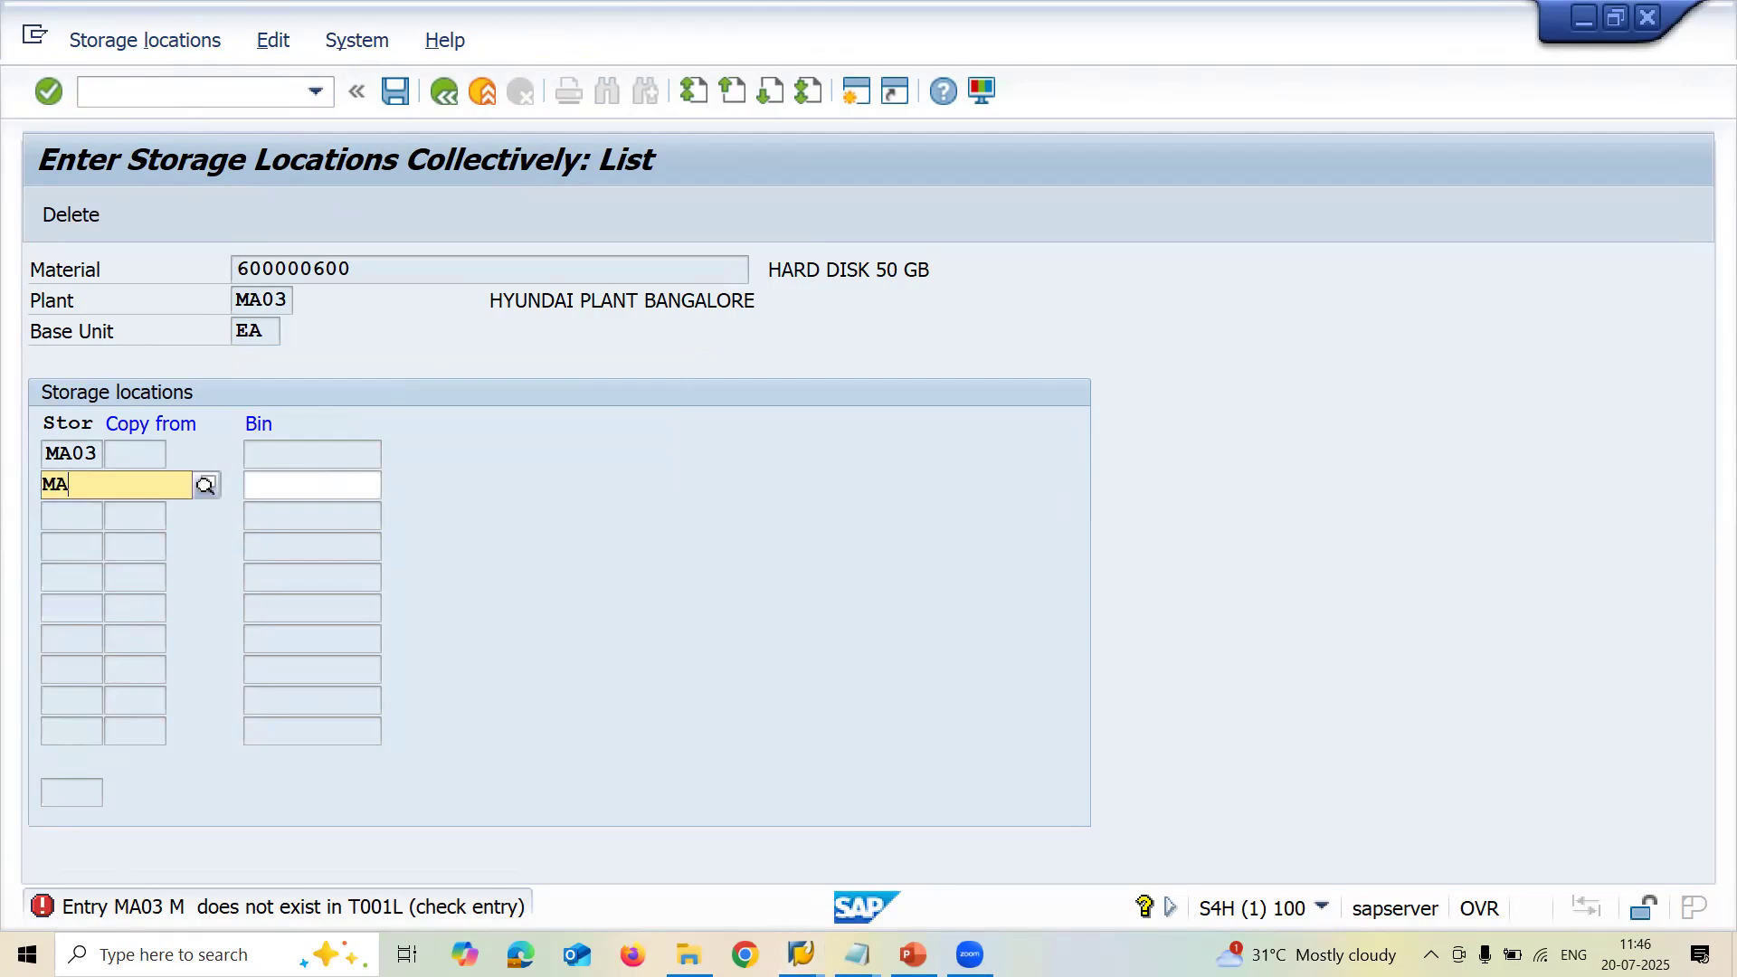
text(04)
key(BackSpace)
key(BackSpace)
key(BackSpace)
key(BackSpace)
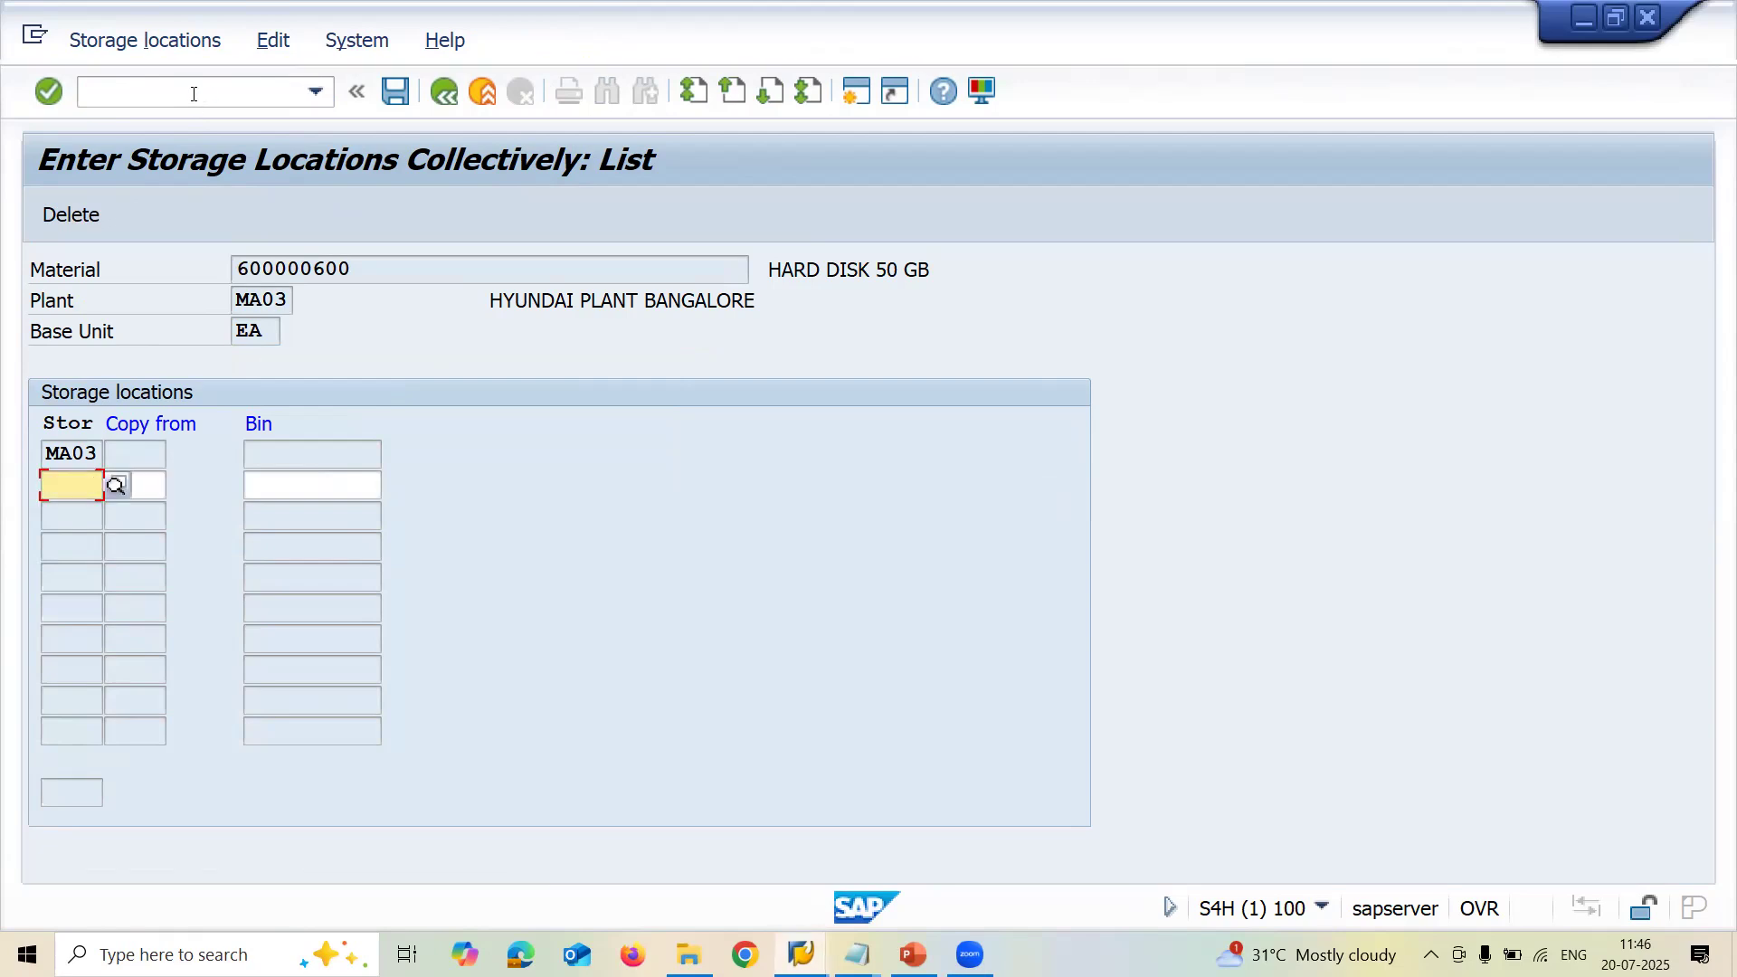
Pick storage location MA04 from the plant's list of possible storage locations, confirm the entry and save the extension
click(118, 486)
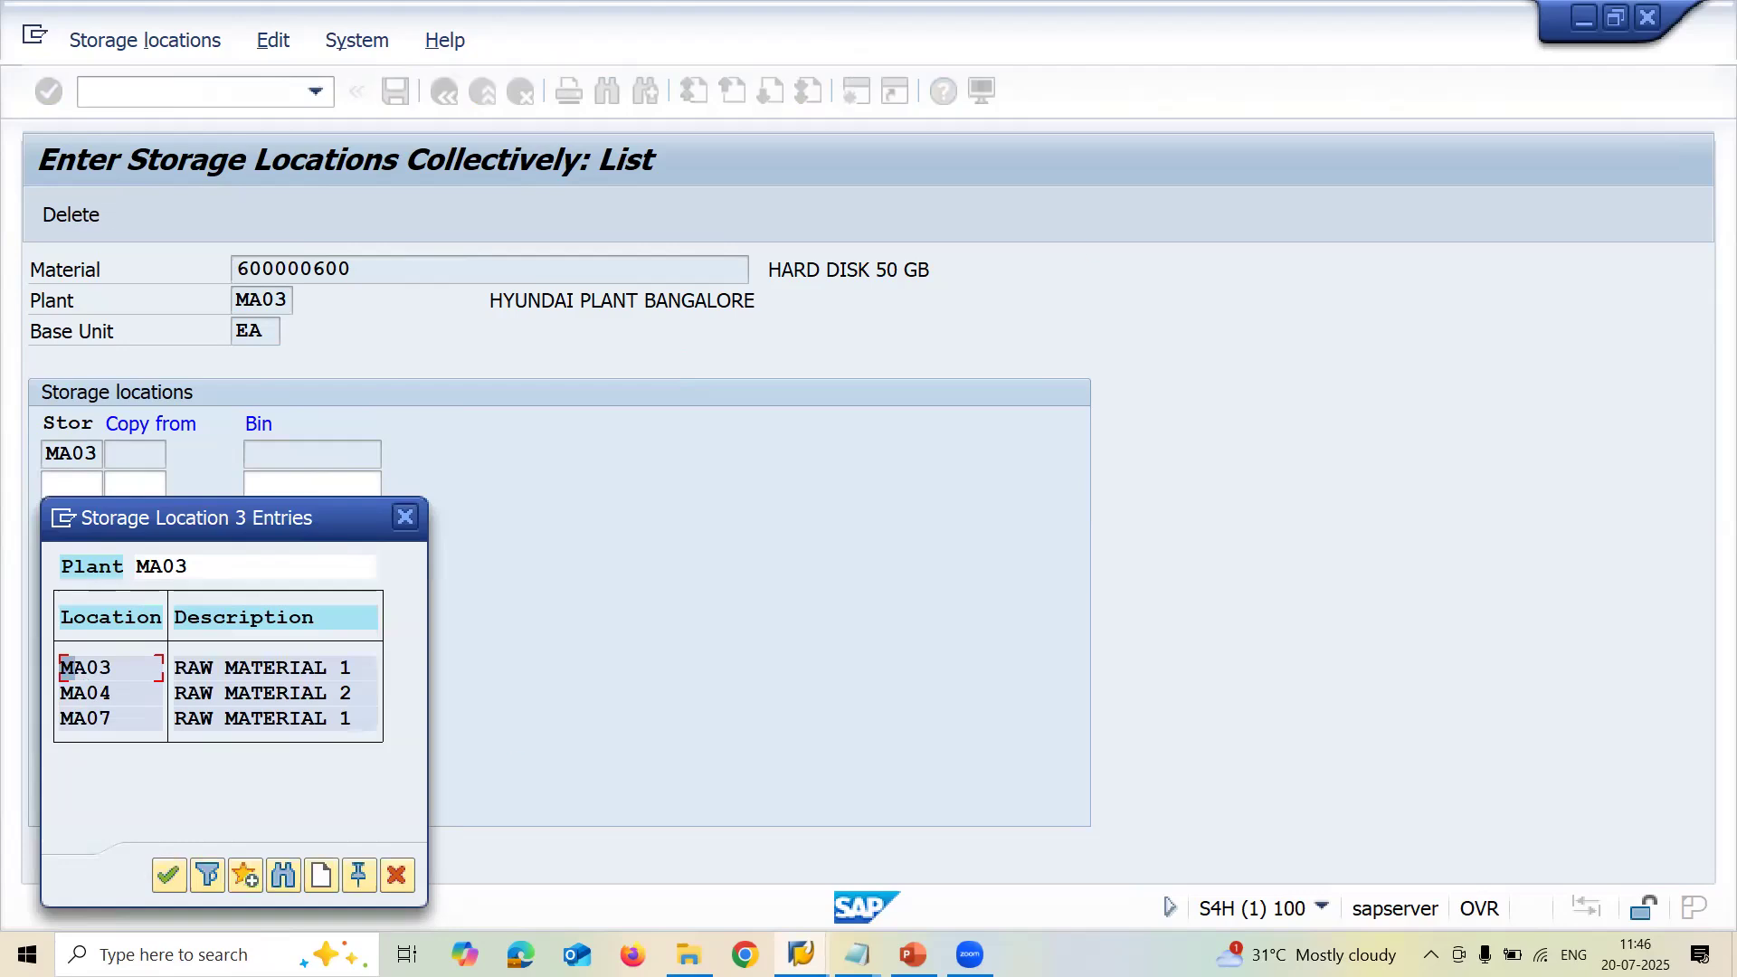
click(86, 692)
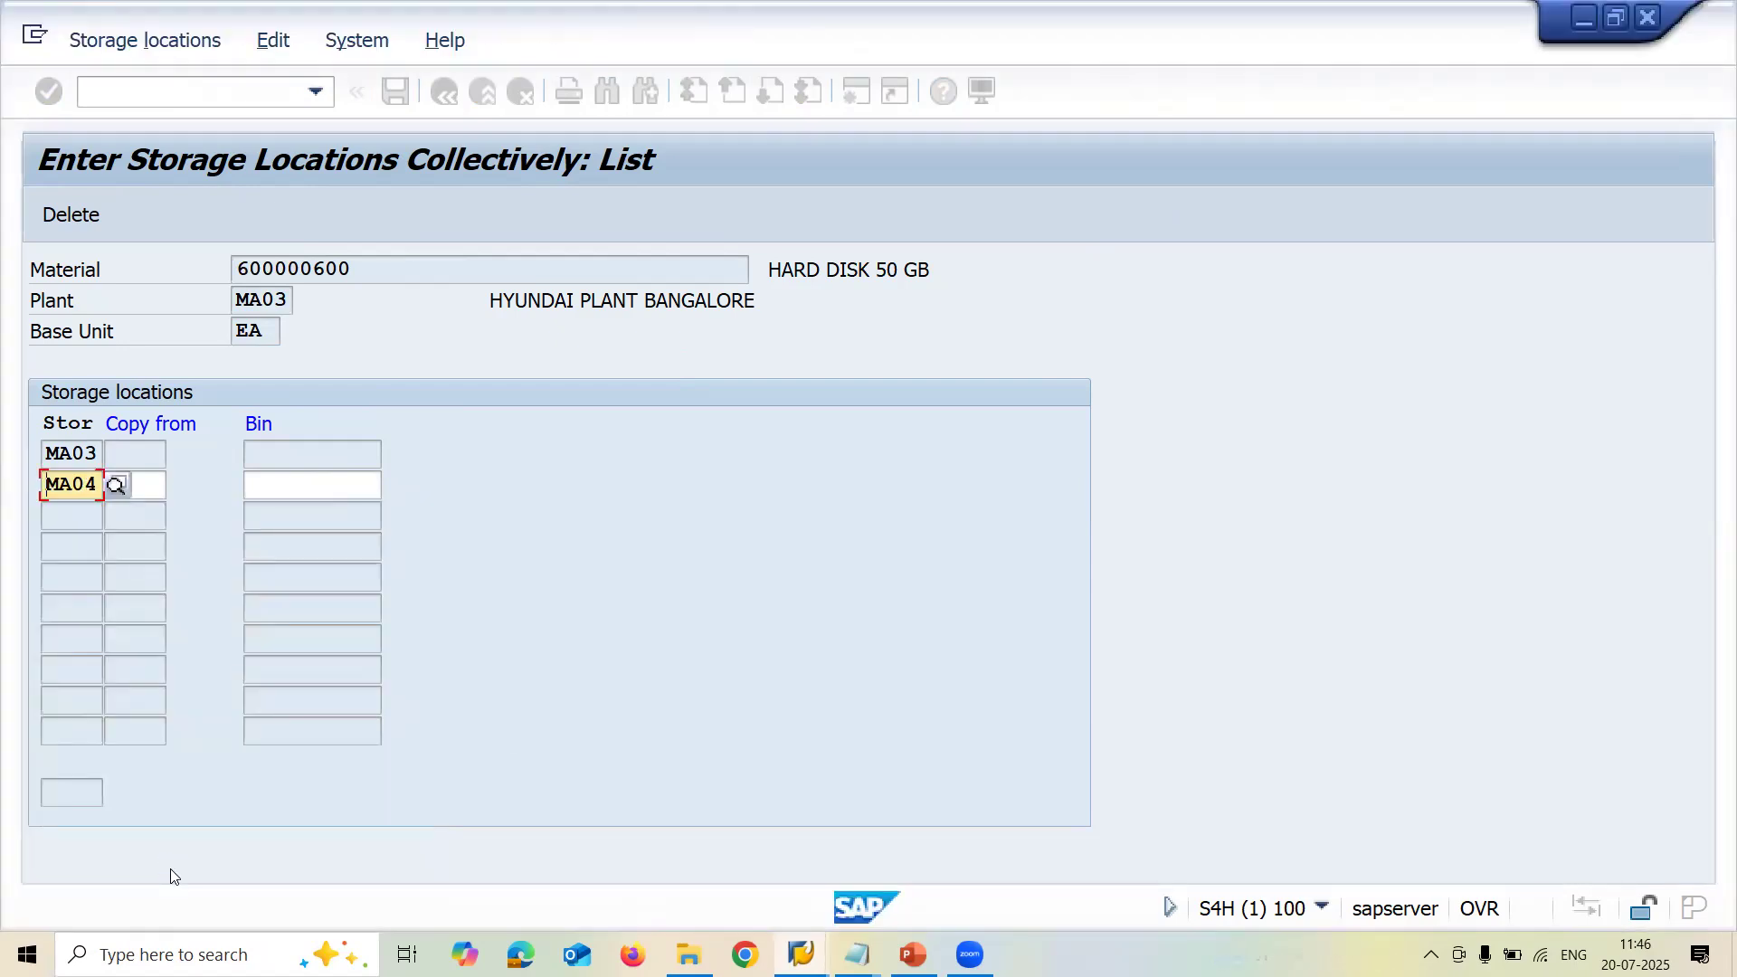
key(Return)
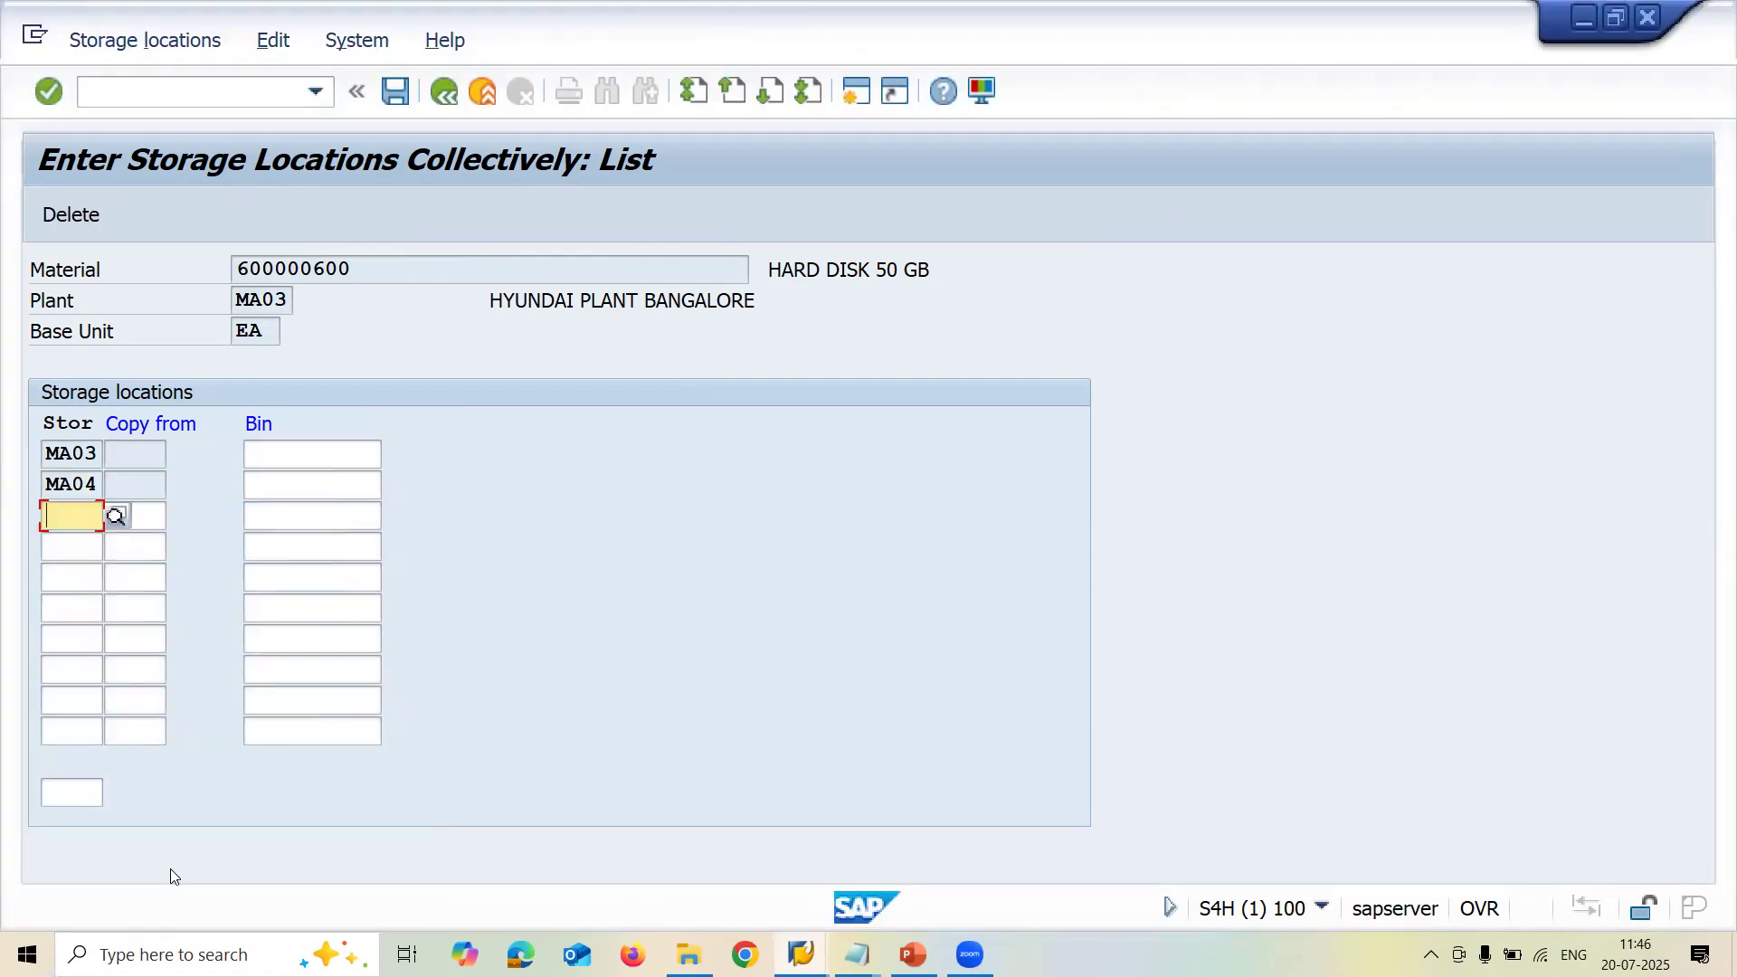
key(Return)
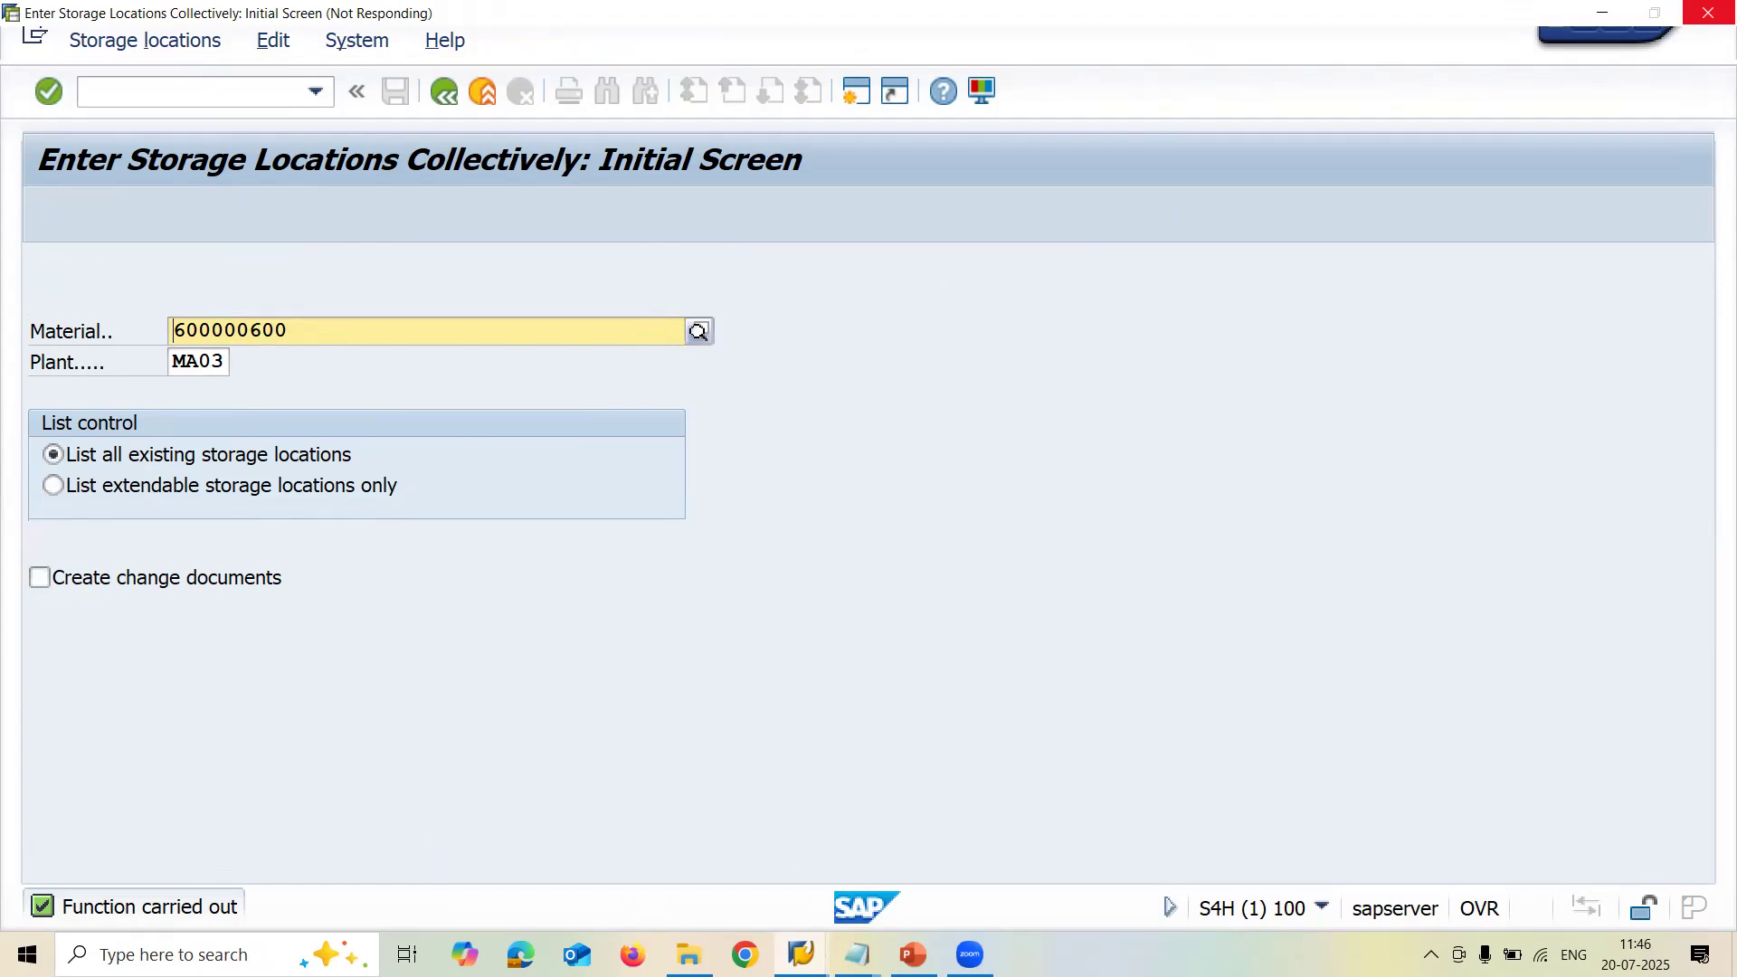
Leave the storage location extension and open the Create Batch transaction
mouse_move(801, 954)
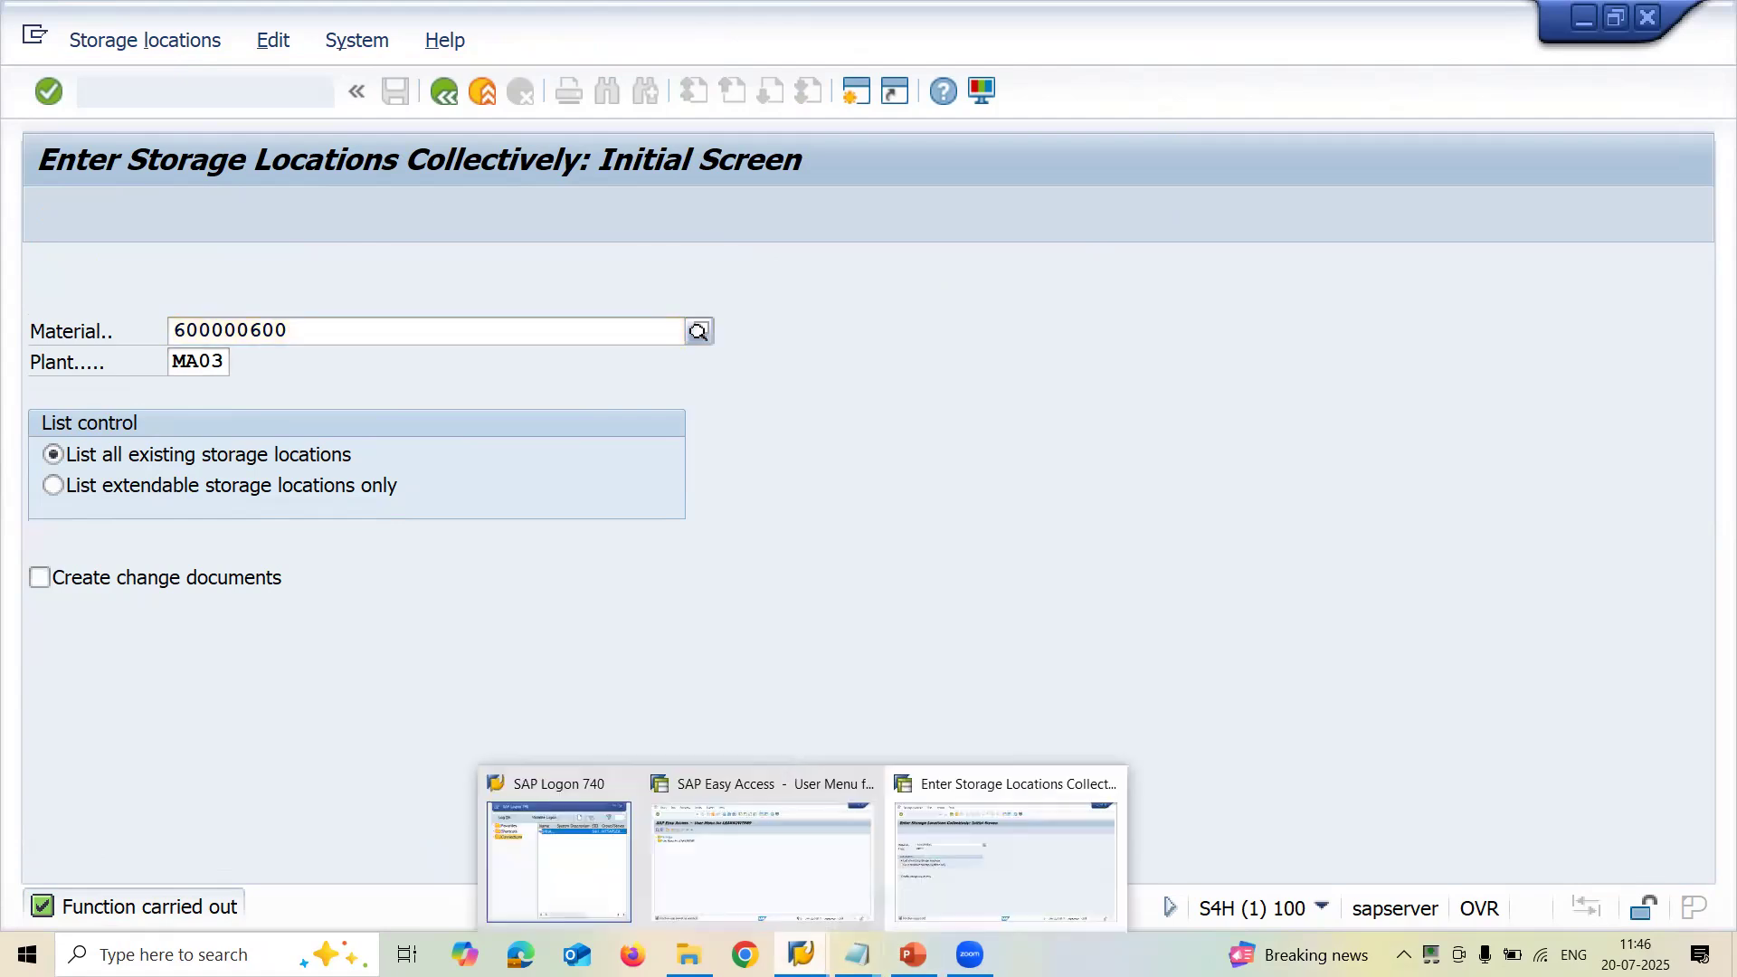
click(928, 845)
click(208, 81)
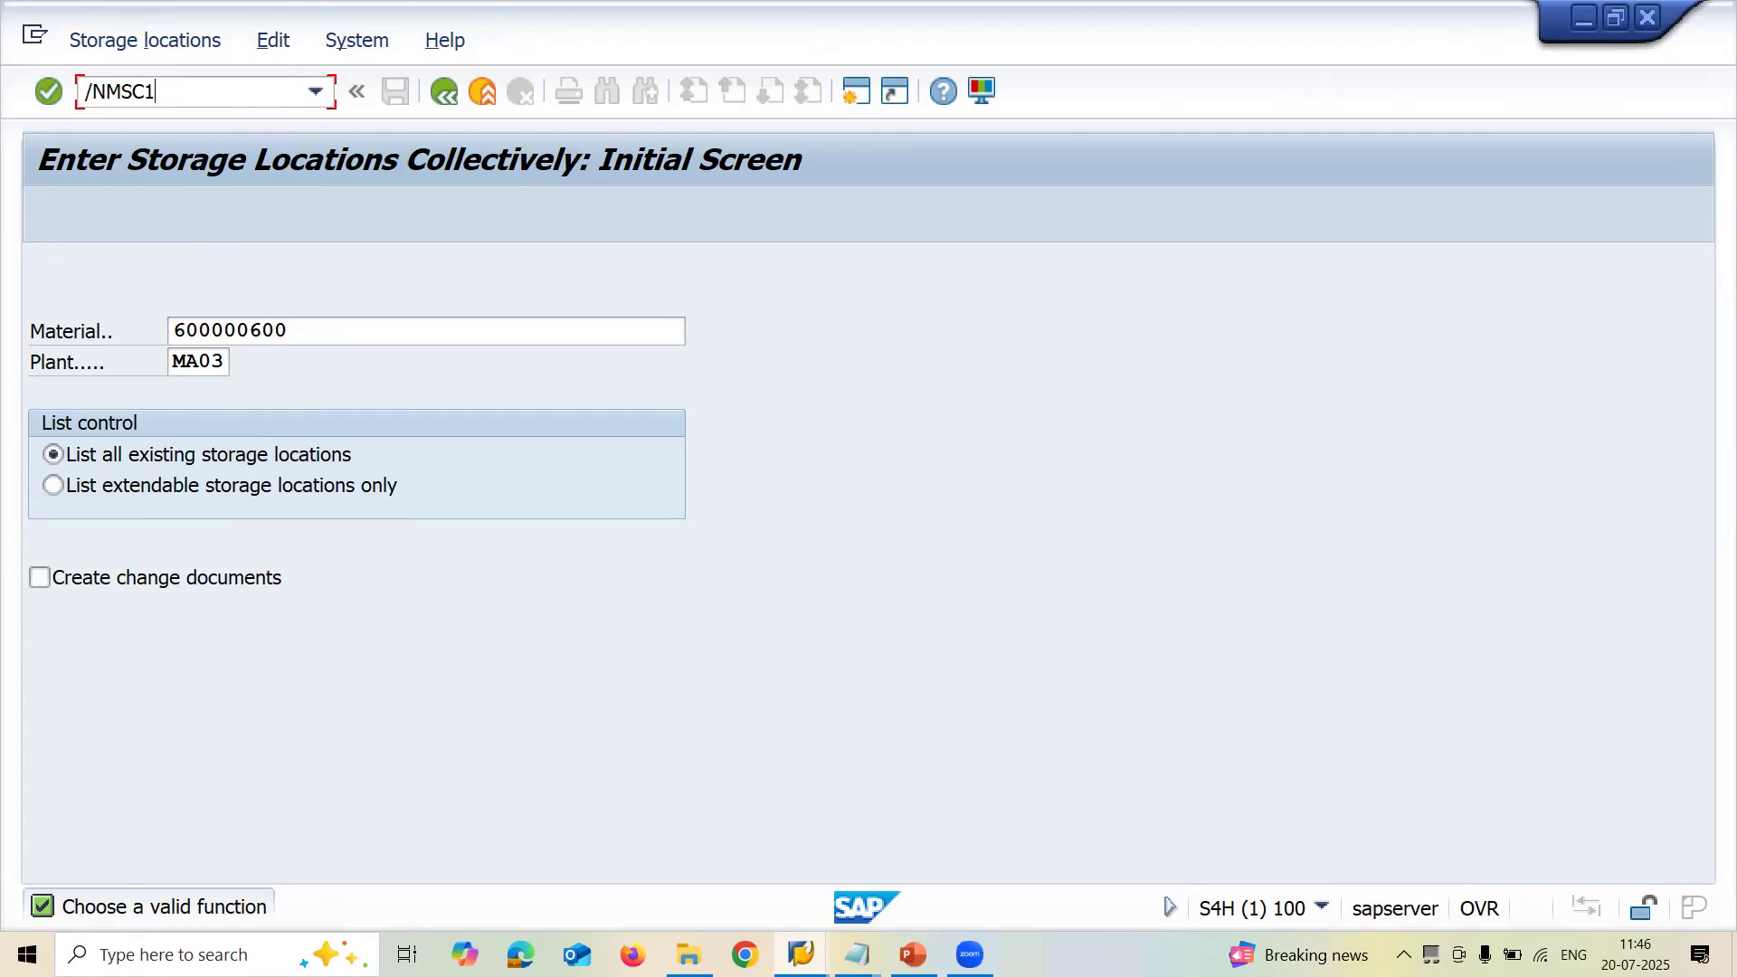
key(Return)
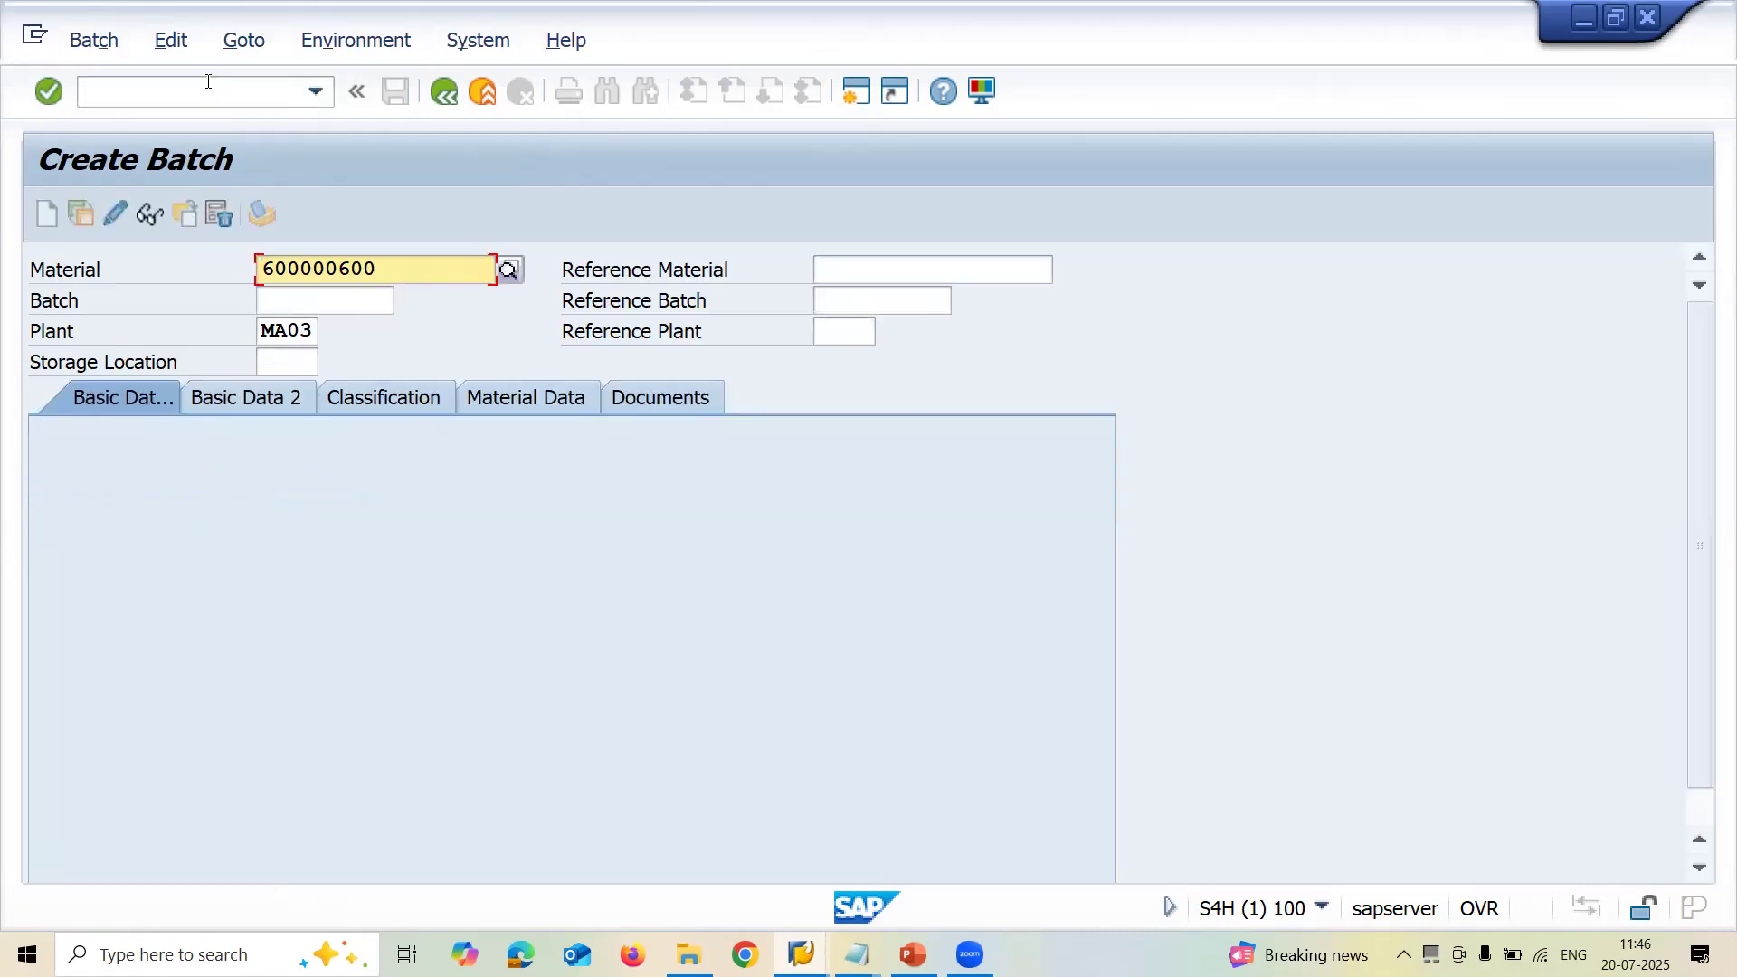
Choose storage location MA03 for the new batch of material 600000600 and accept automatic batch number assignment
key(Tab)
key(Tab)
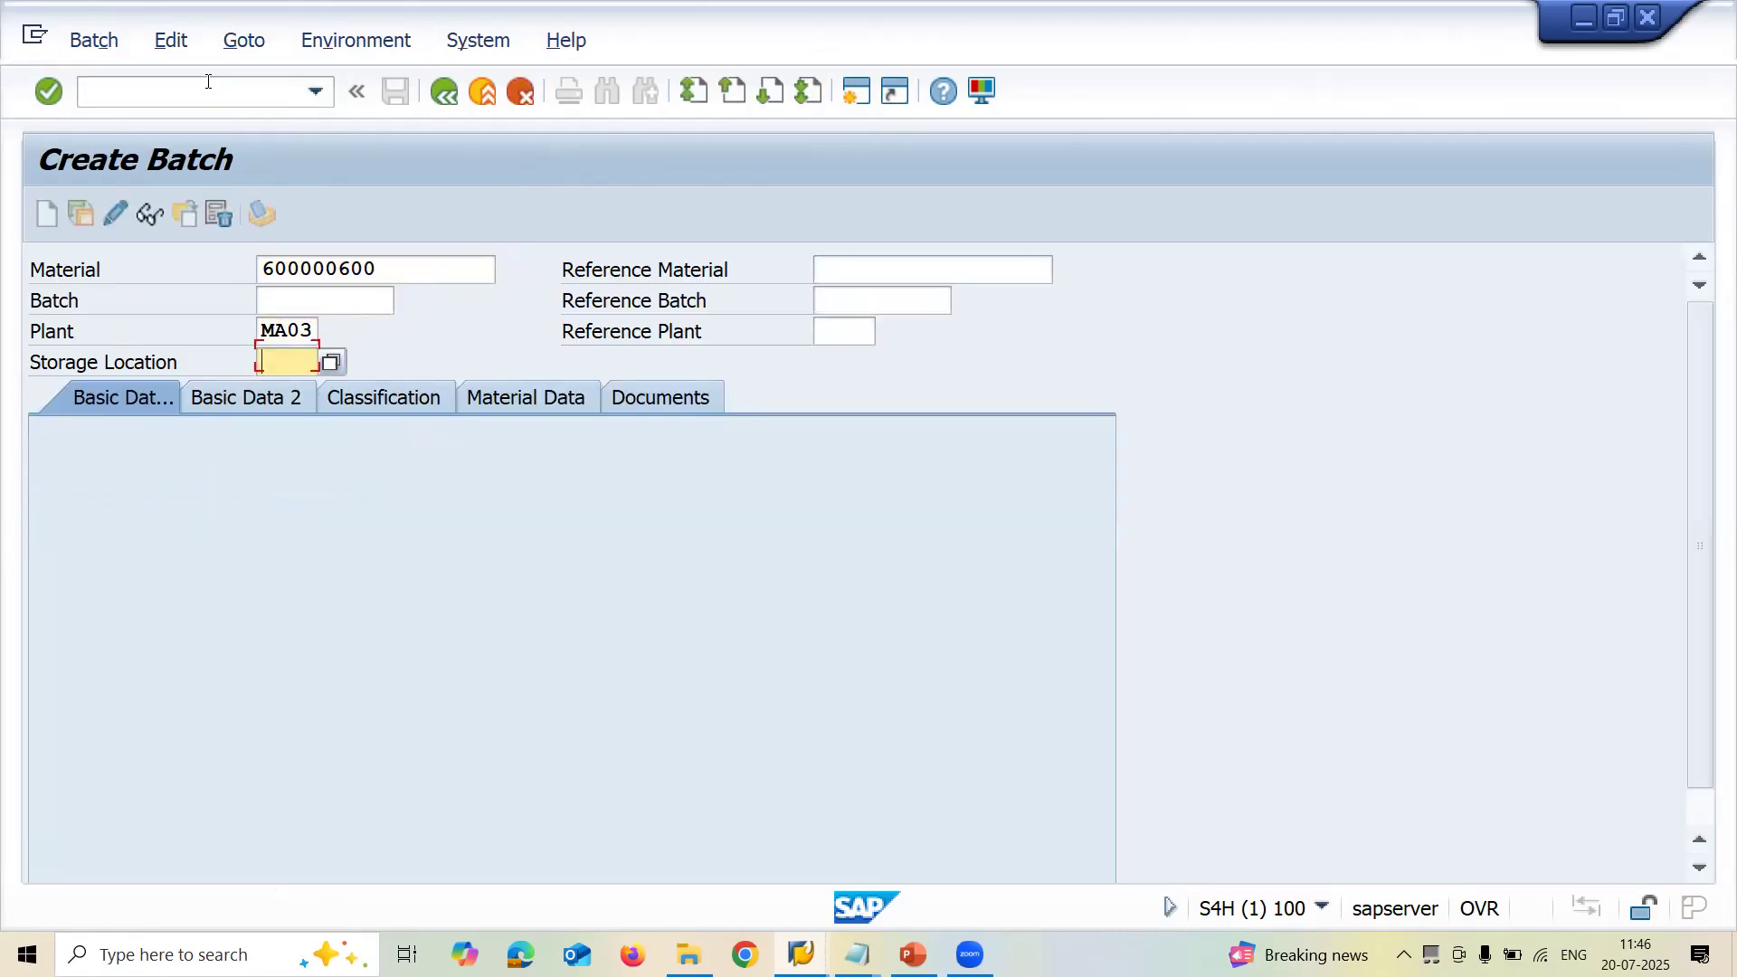
key(Down)
key(Down)
key(Return)
key(Return)
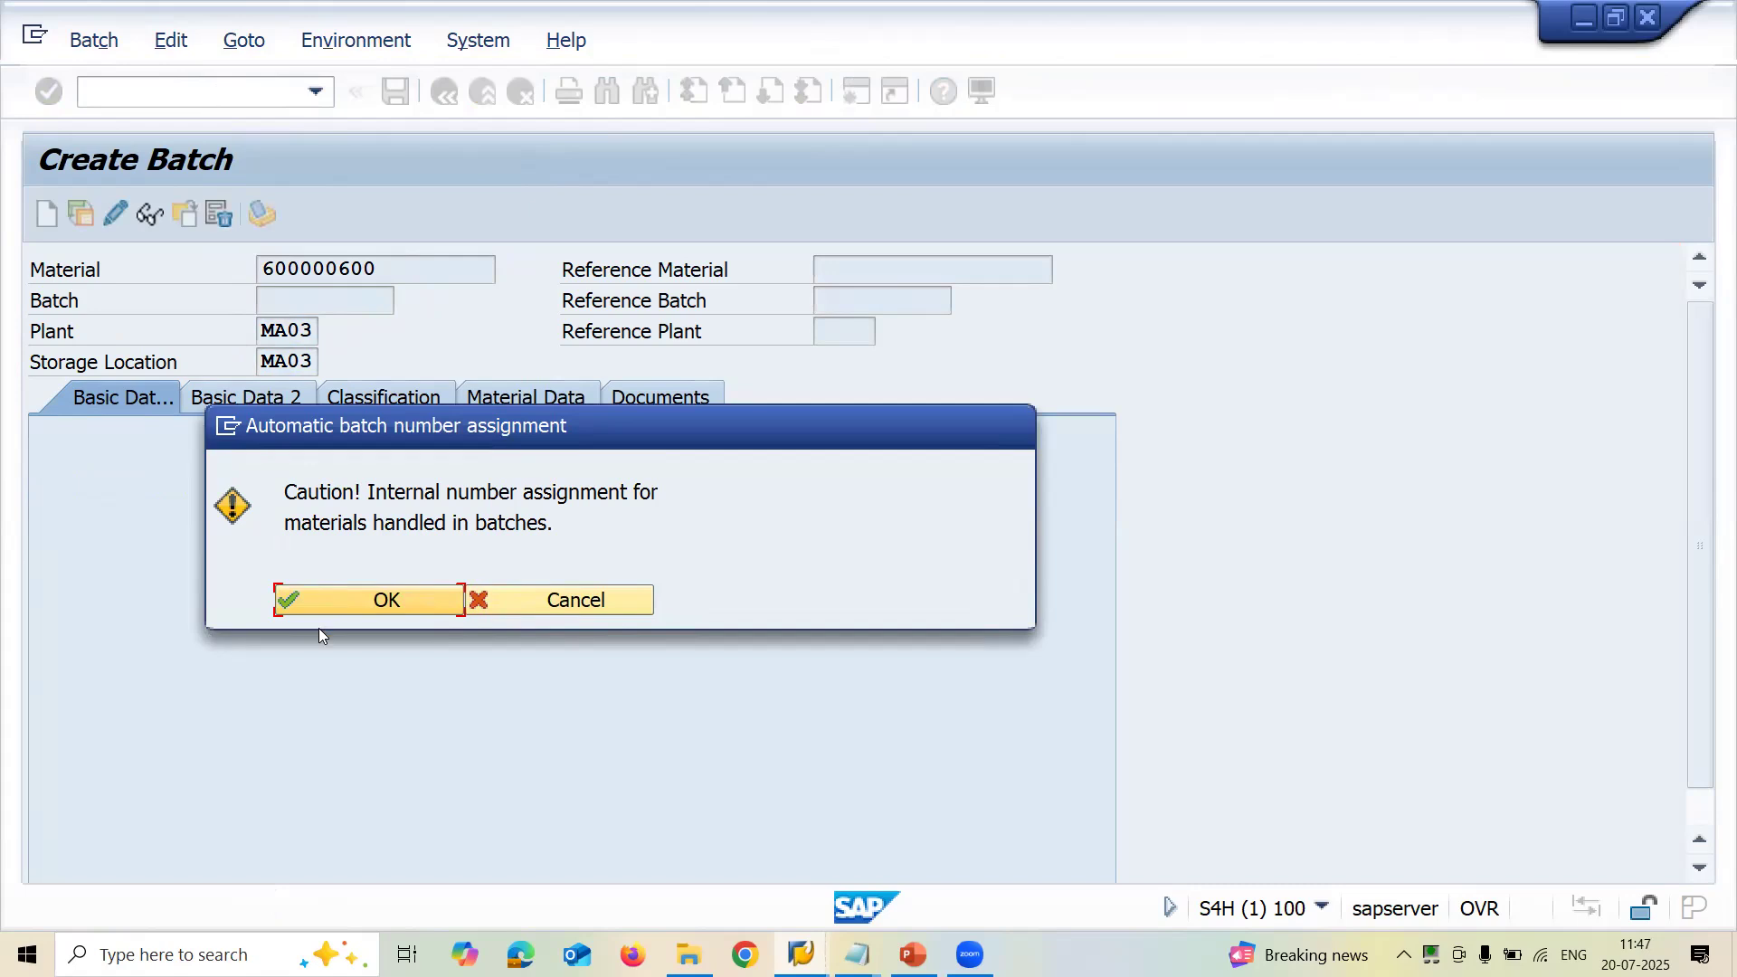
click(331, 606)
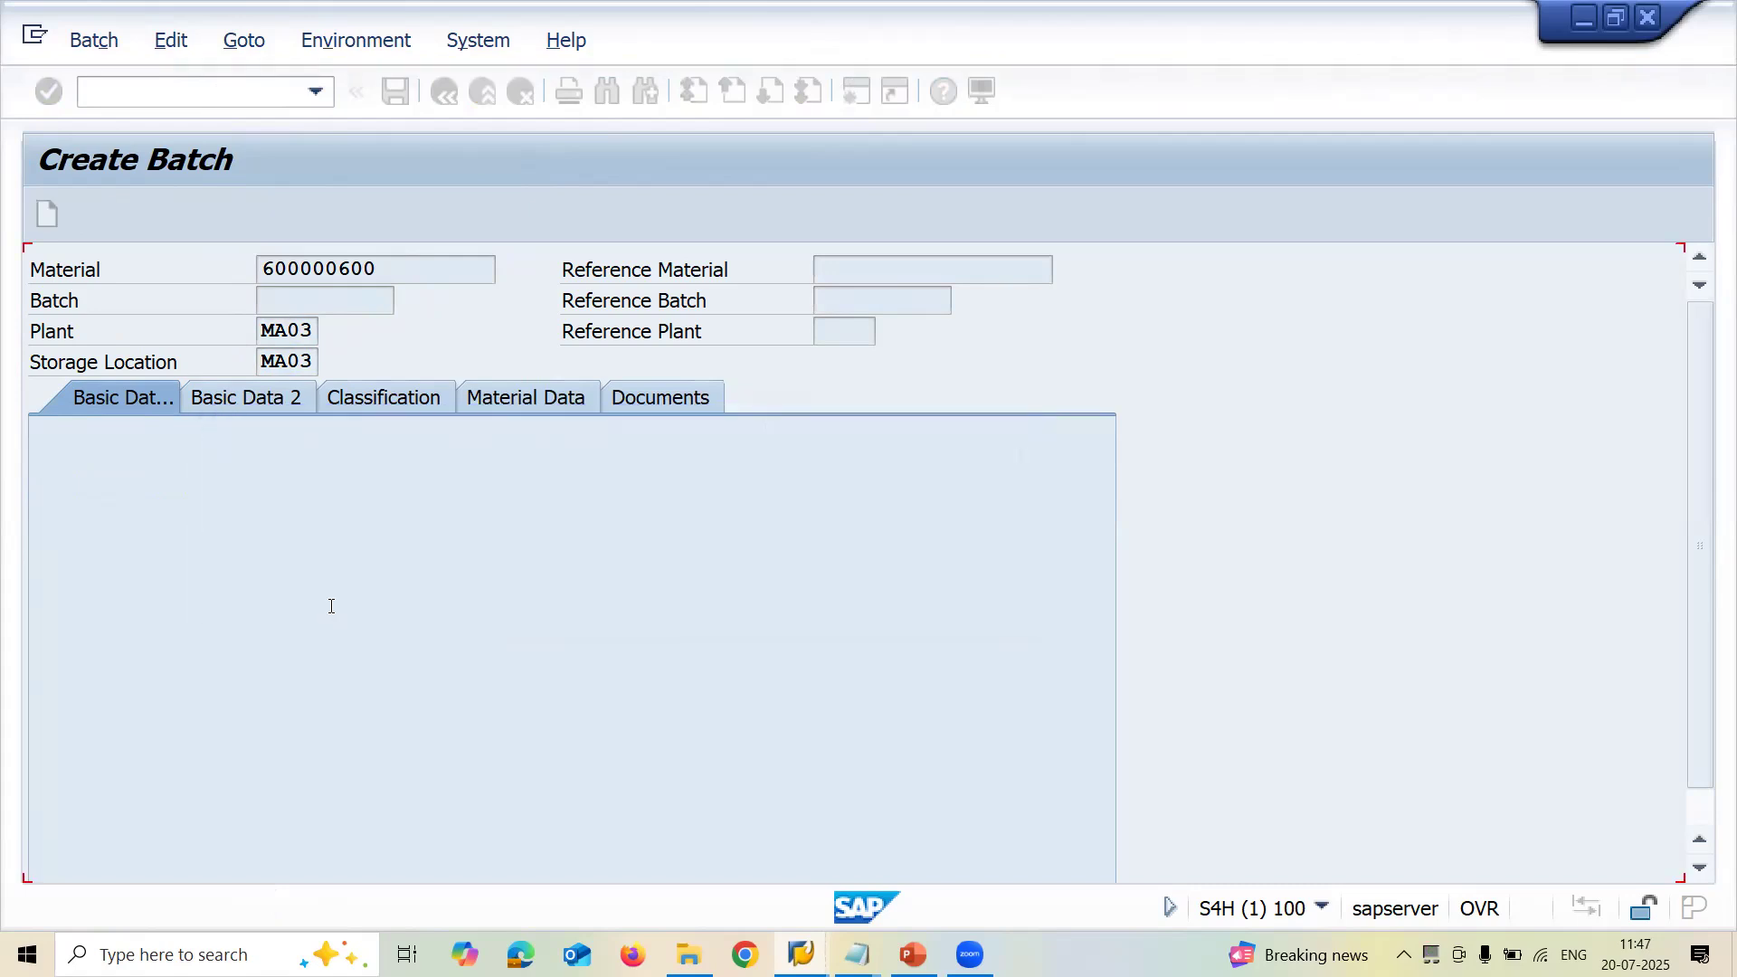
Set the batch's date of manufacture to 07/01/2025, SLED/BBD to 10/01/2025 and available-from date to 07/10/2025
key(Down)
key(Down)
key(Return)
key(Tab)
key(Down)
key(Down)
key(Return)
key(Tab)
key(Down)
key(Down)
key(Return)
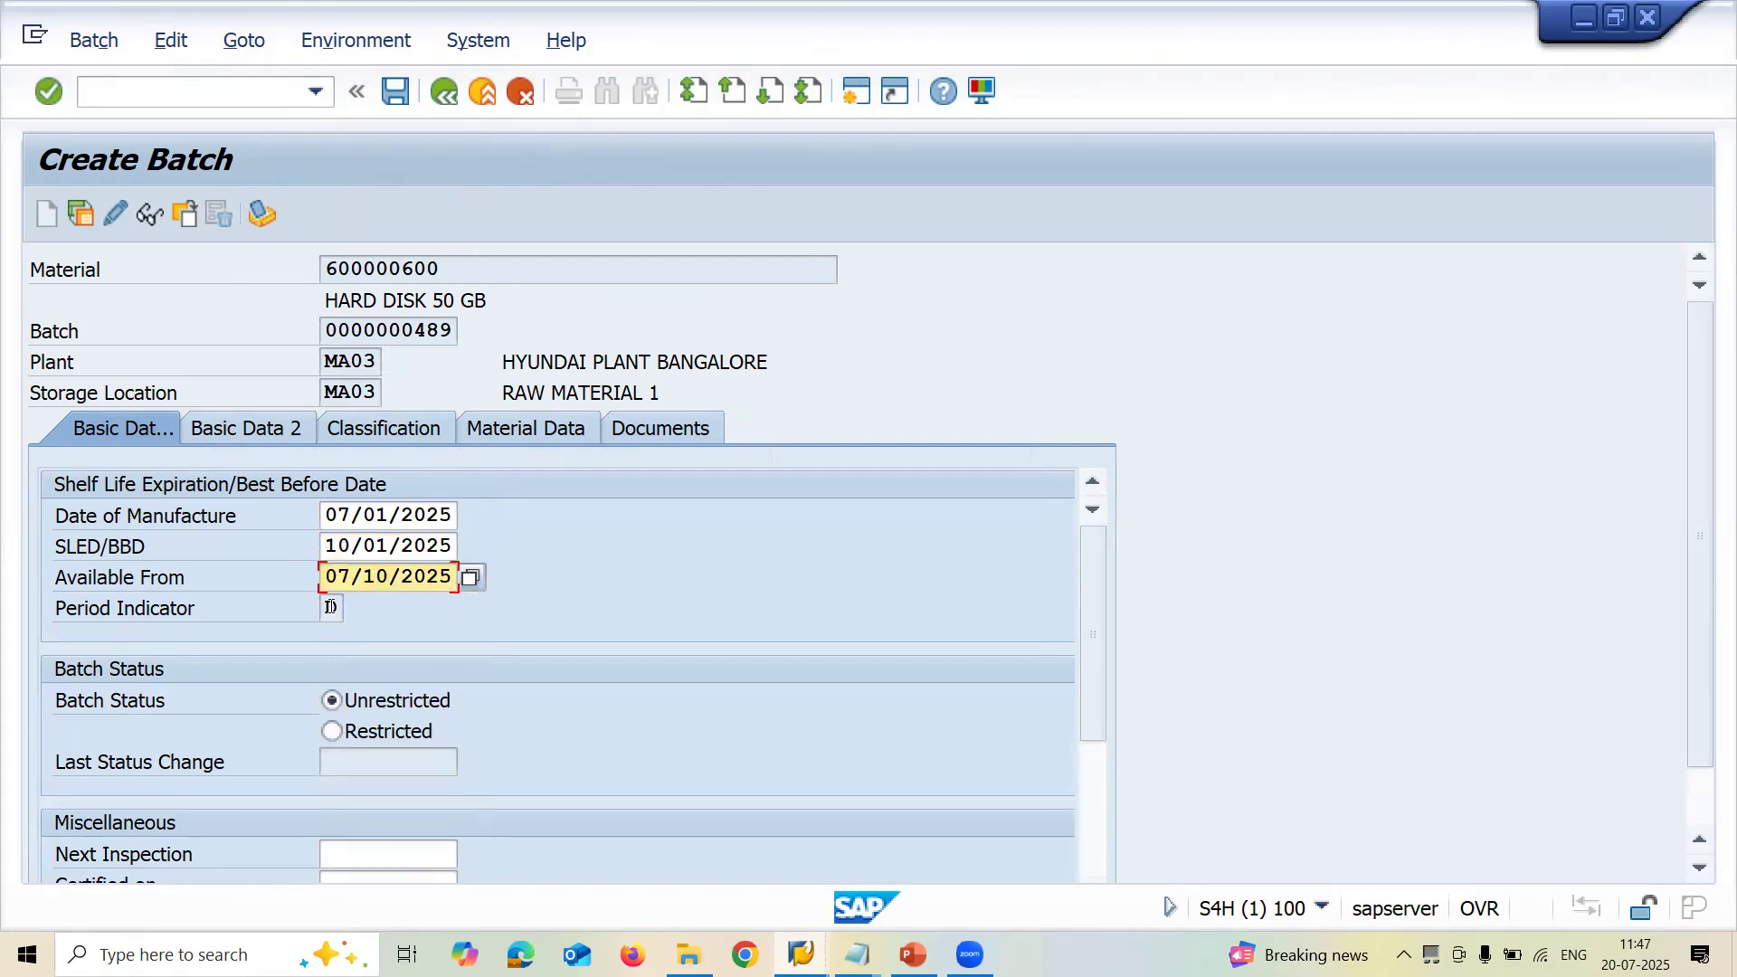
Copy the batch number and paste it beside the material number in the Notepad note
click(382, 331)
double_click(381, 331)
key(ctrl+c)
key(End)
key(alt+Tab)
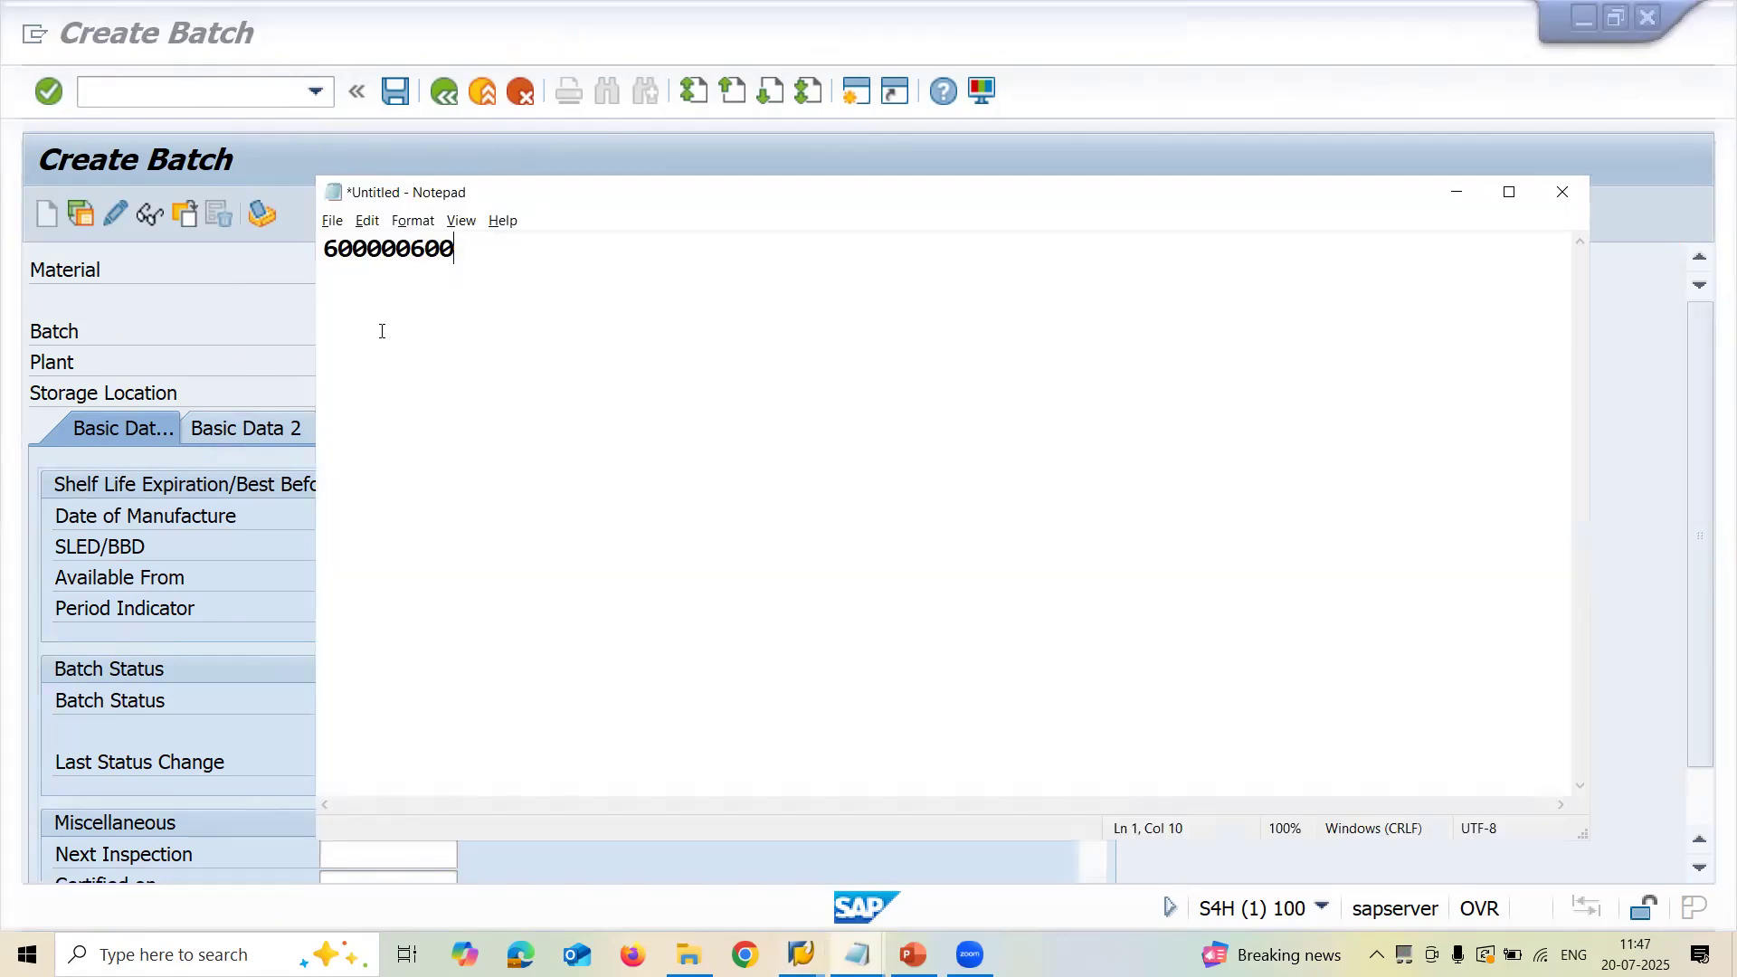
key(ctrl+v)
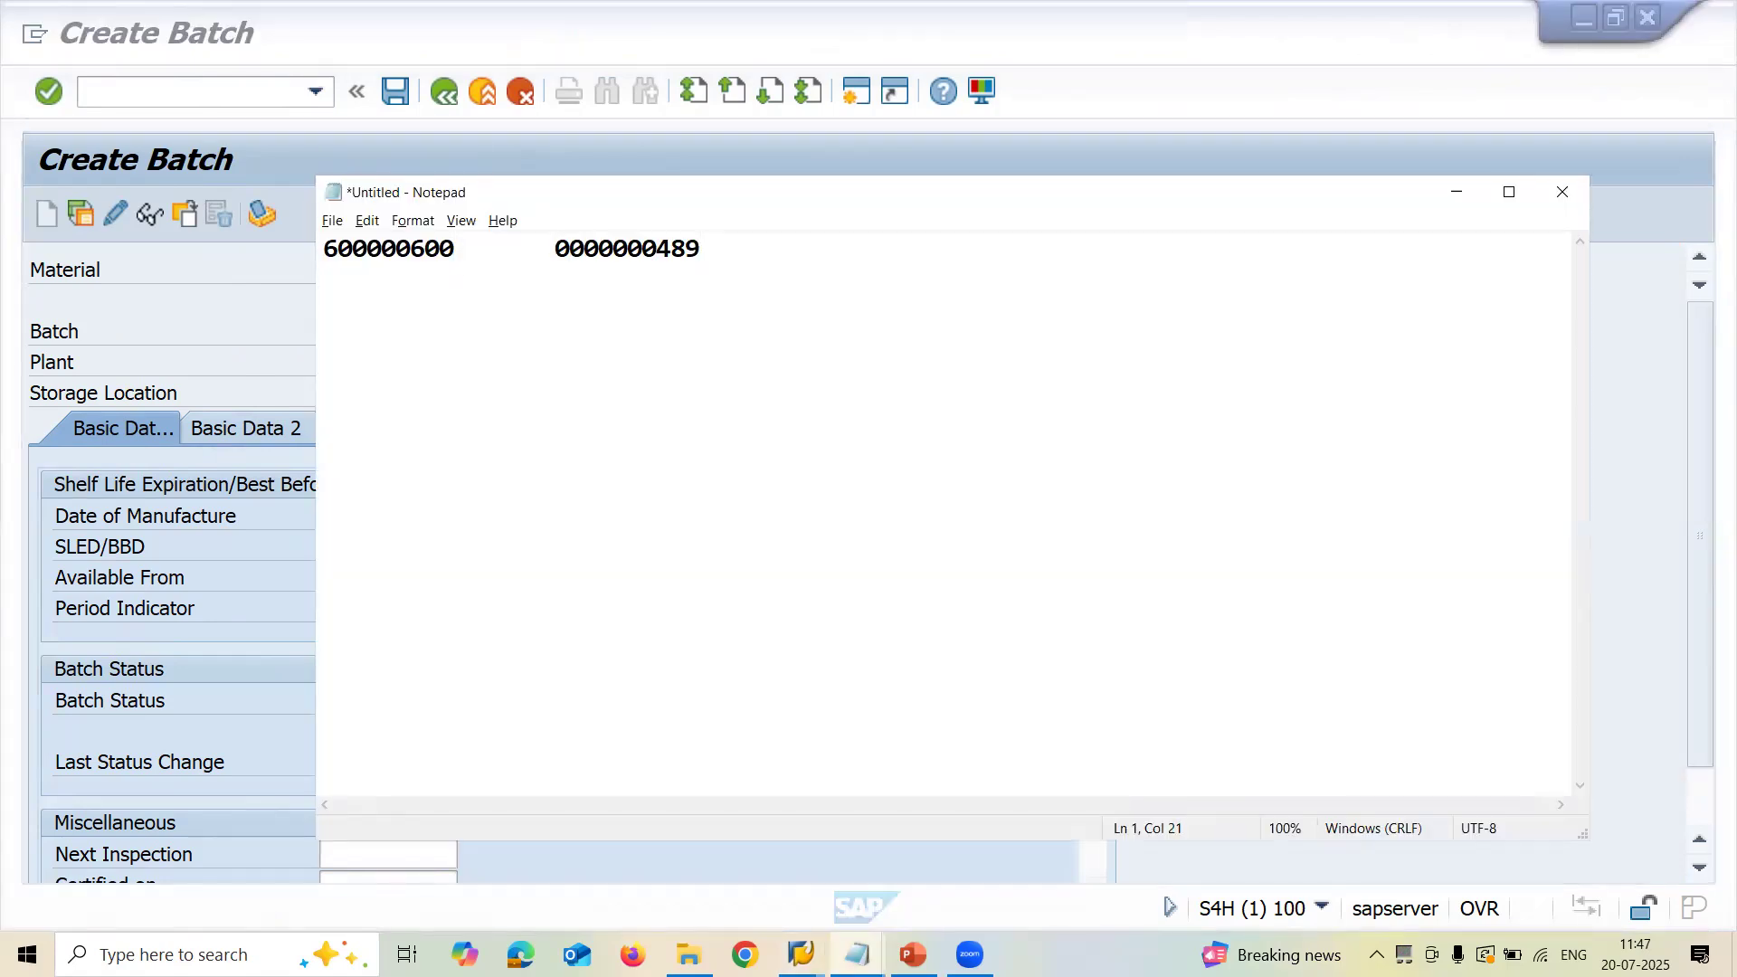
Return to SAP and save the batch for storage location MA03
key(alt+Tab)
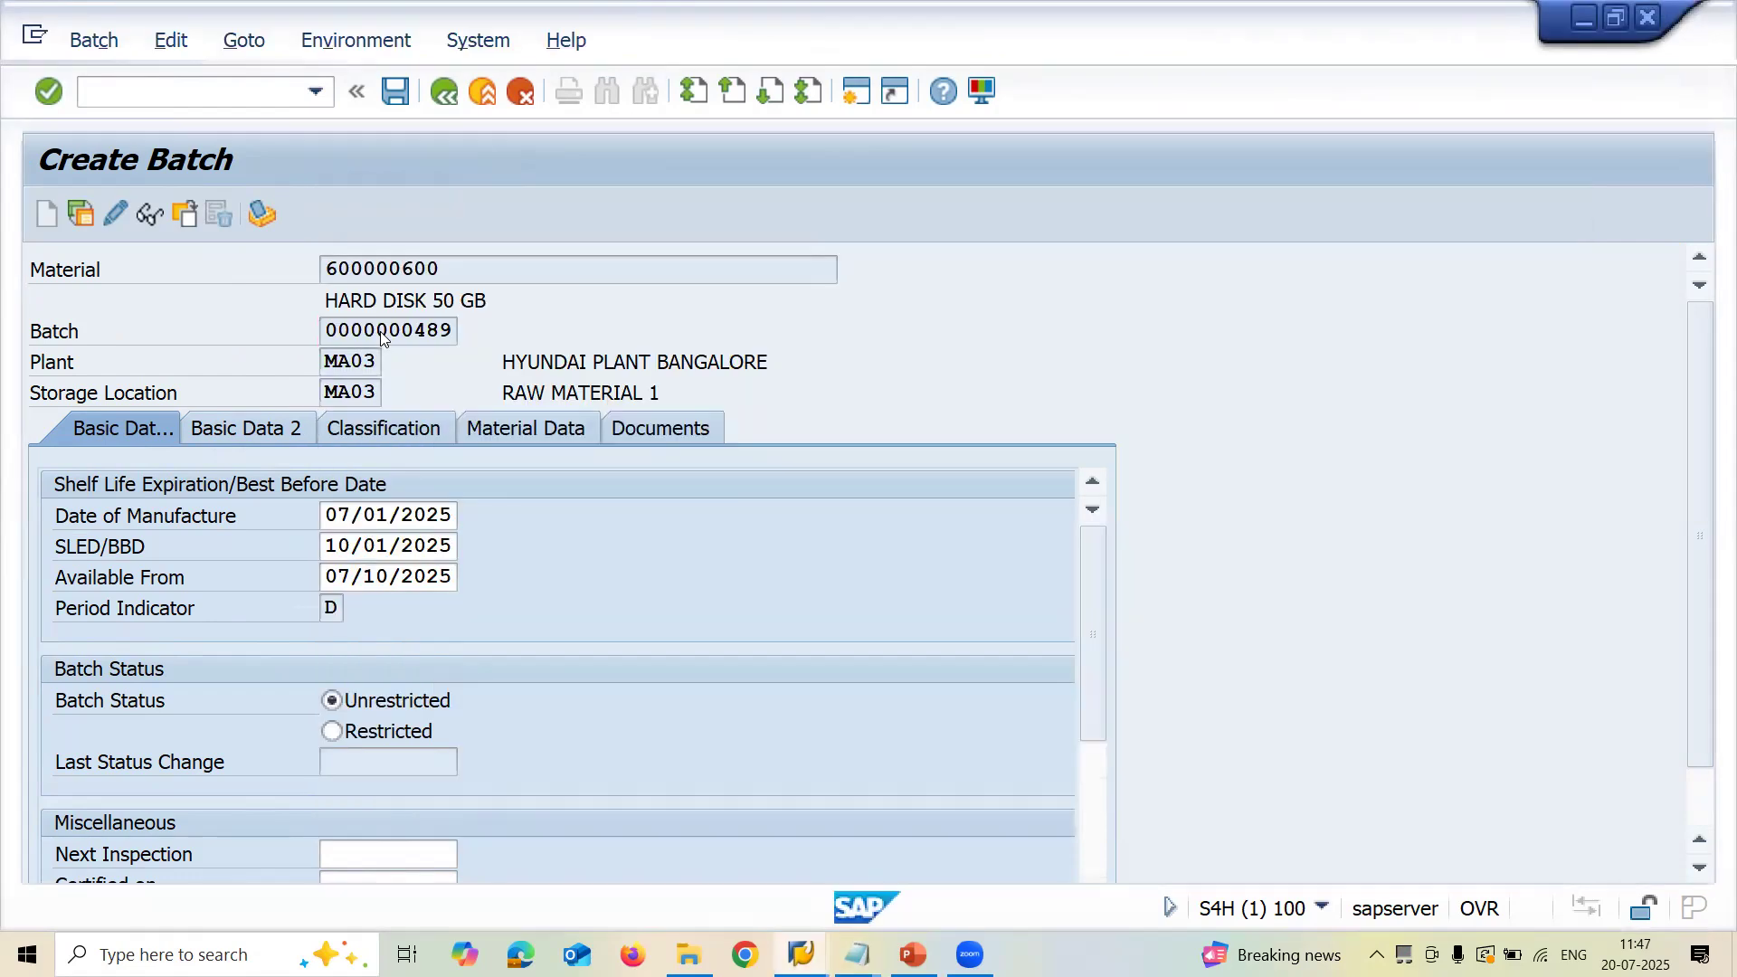
key(Tab)
click(402, 107)
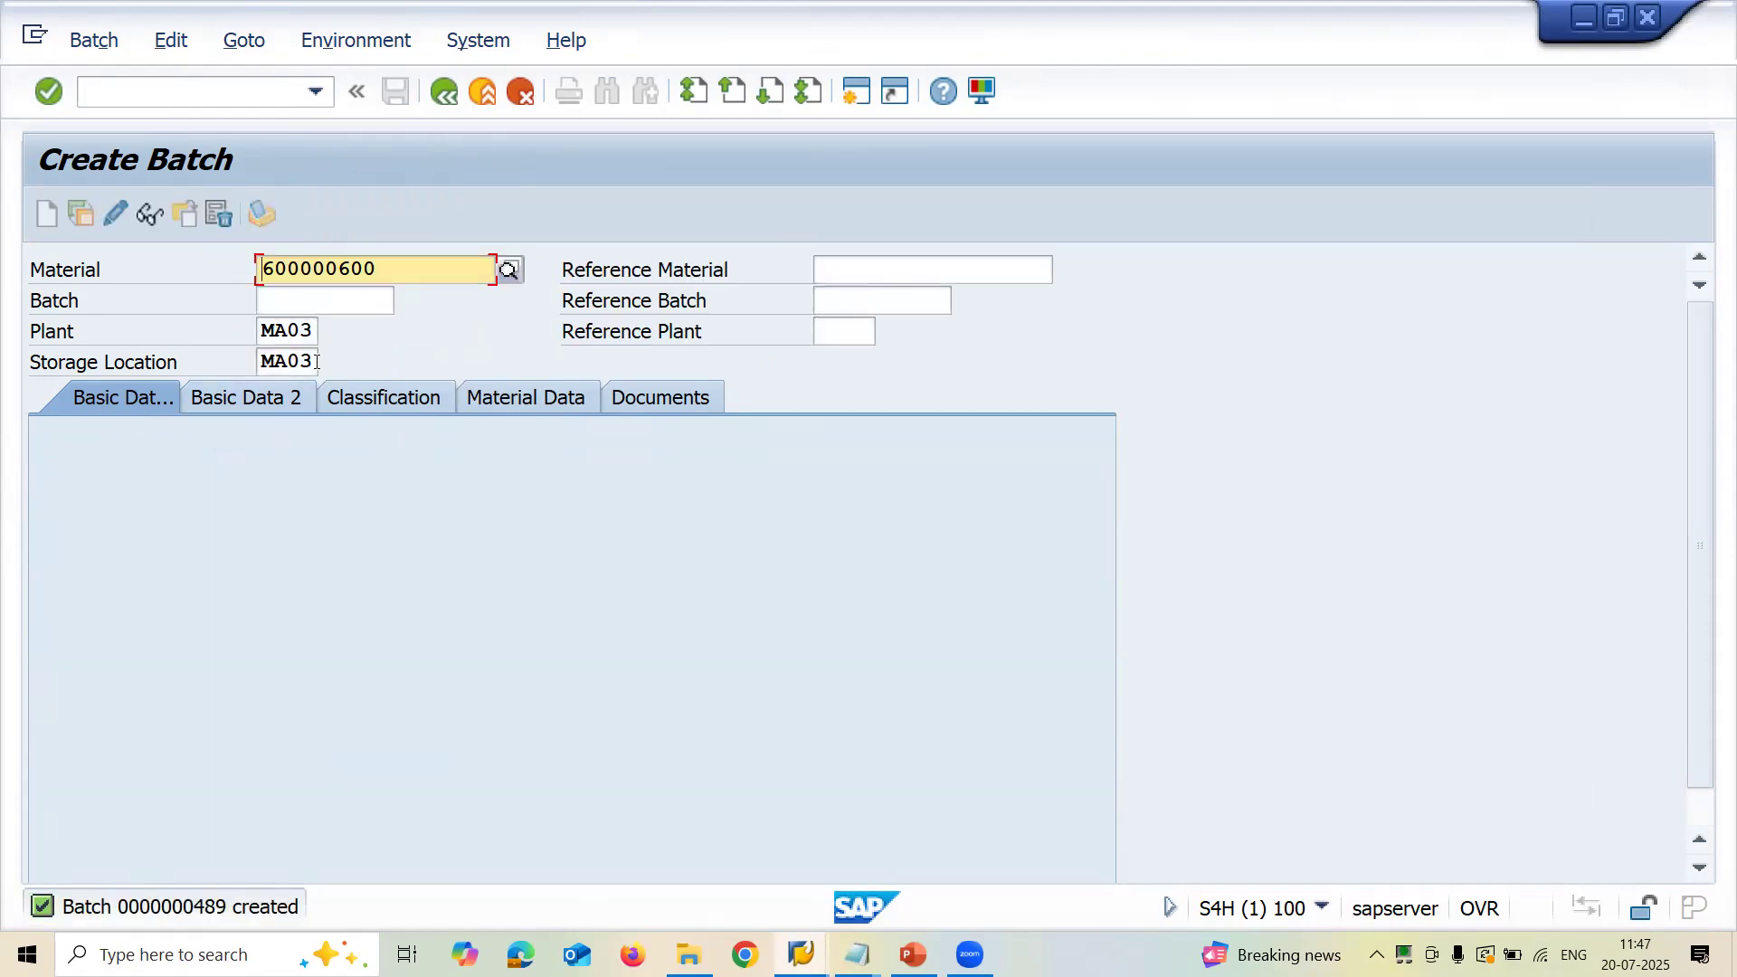
Start a second batch of the material for storage location MA04 and accept automatic batch number assignment
click(316, 362)
key(Down)
key(Return)
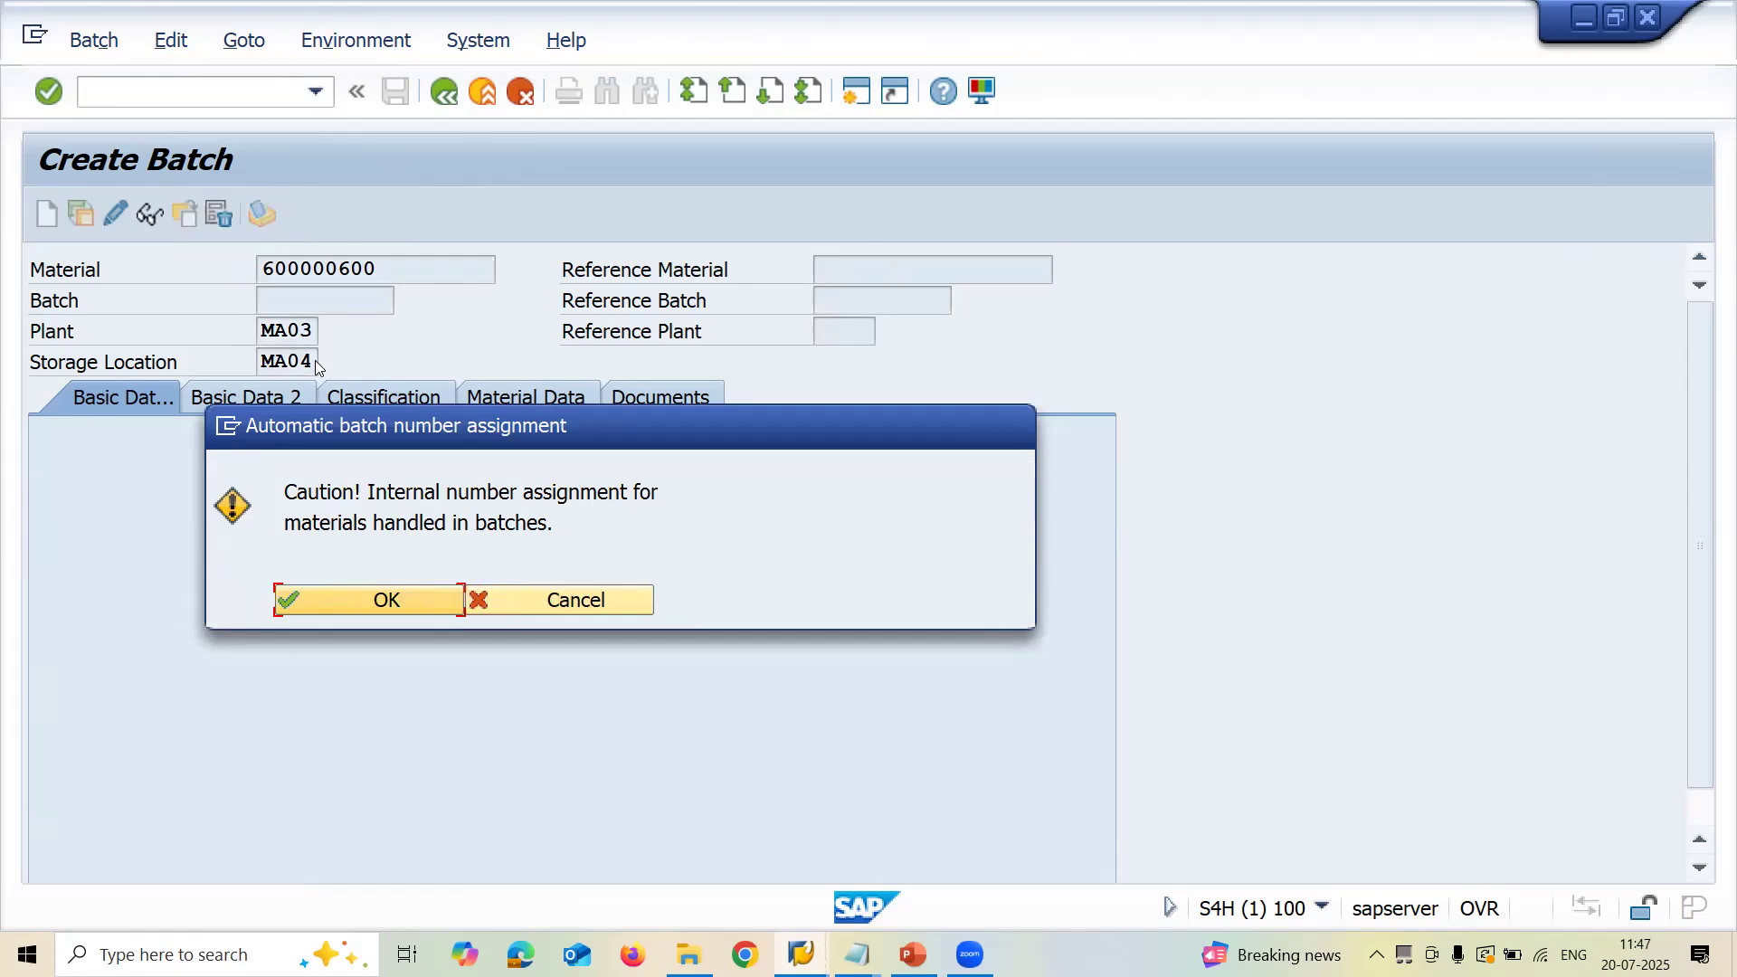
key(Return)
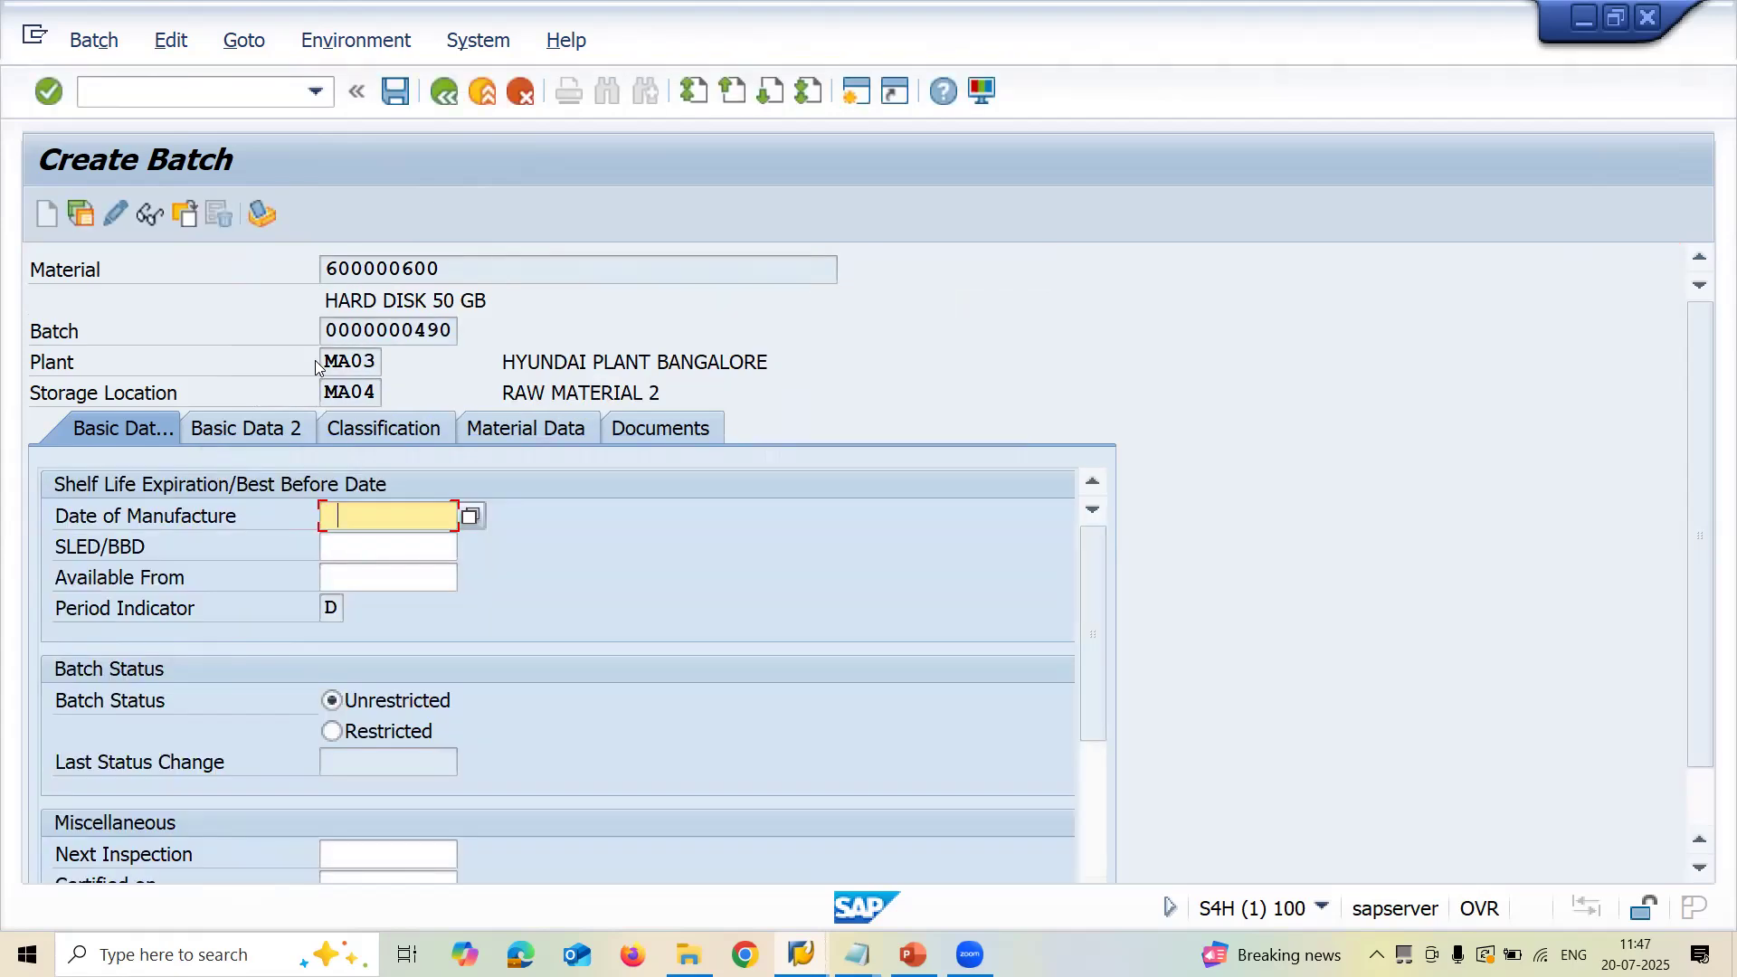
Enter manufacture date 07/01/2025, SLED/BBD 10/01/2025 and available-from date 07/10/2025 for the MA04 batch, and save it
key(Down)
key(Return)
key(Tab)
key(Down)
key(Return)
key(Tab)
key(Down)
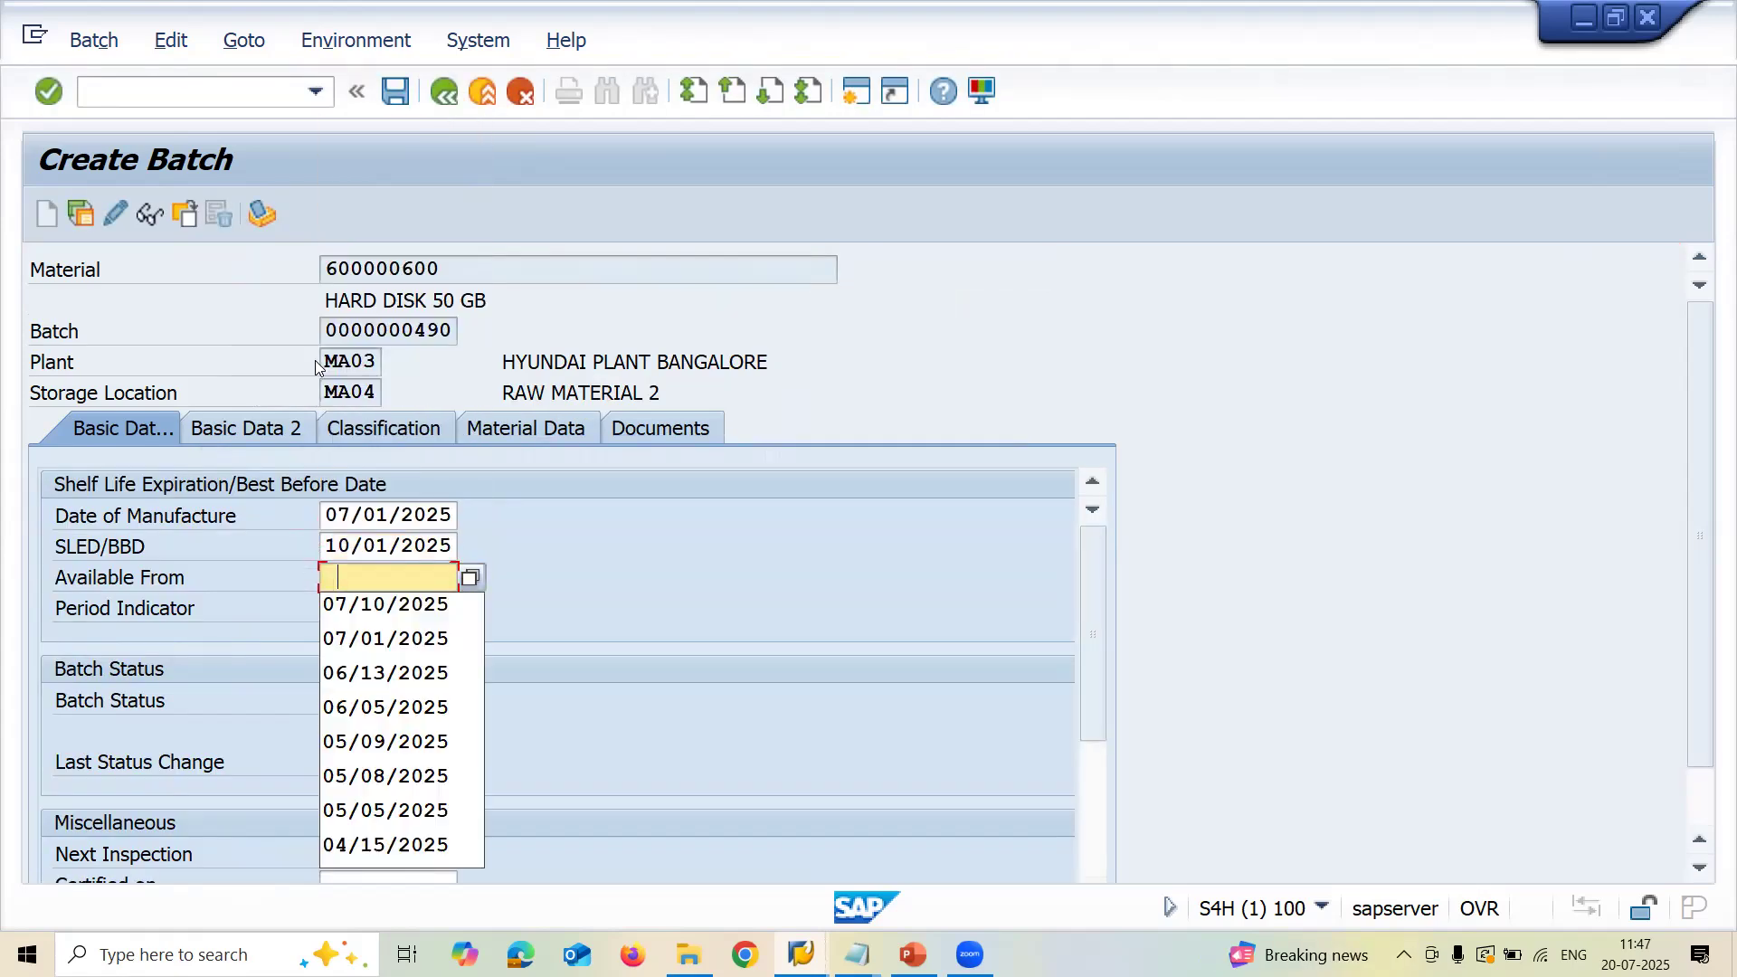
key(Down)
key(Return)
key(Return)
key(ctrl+s)
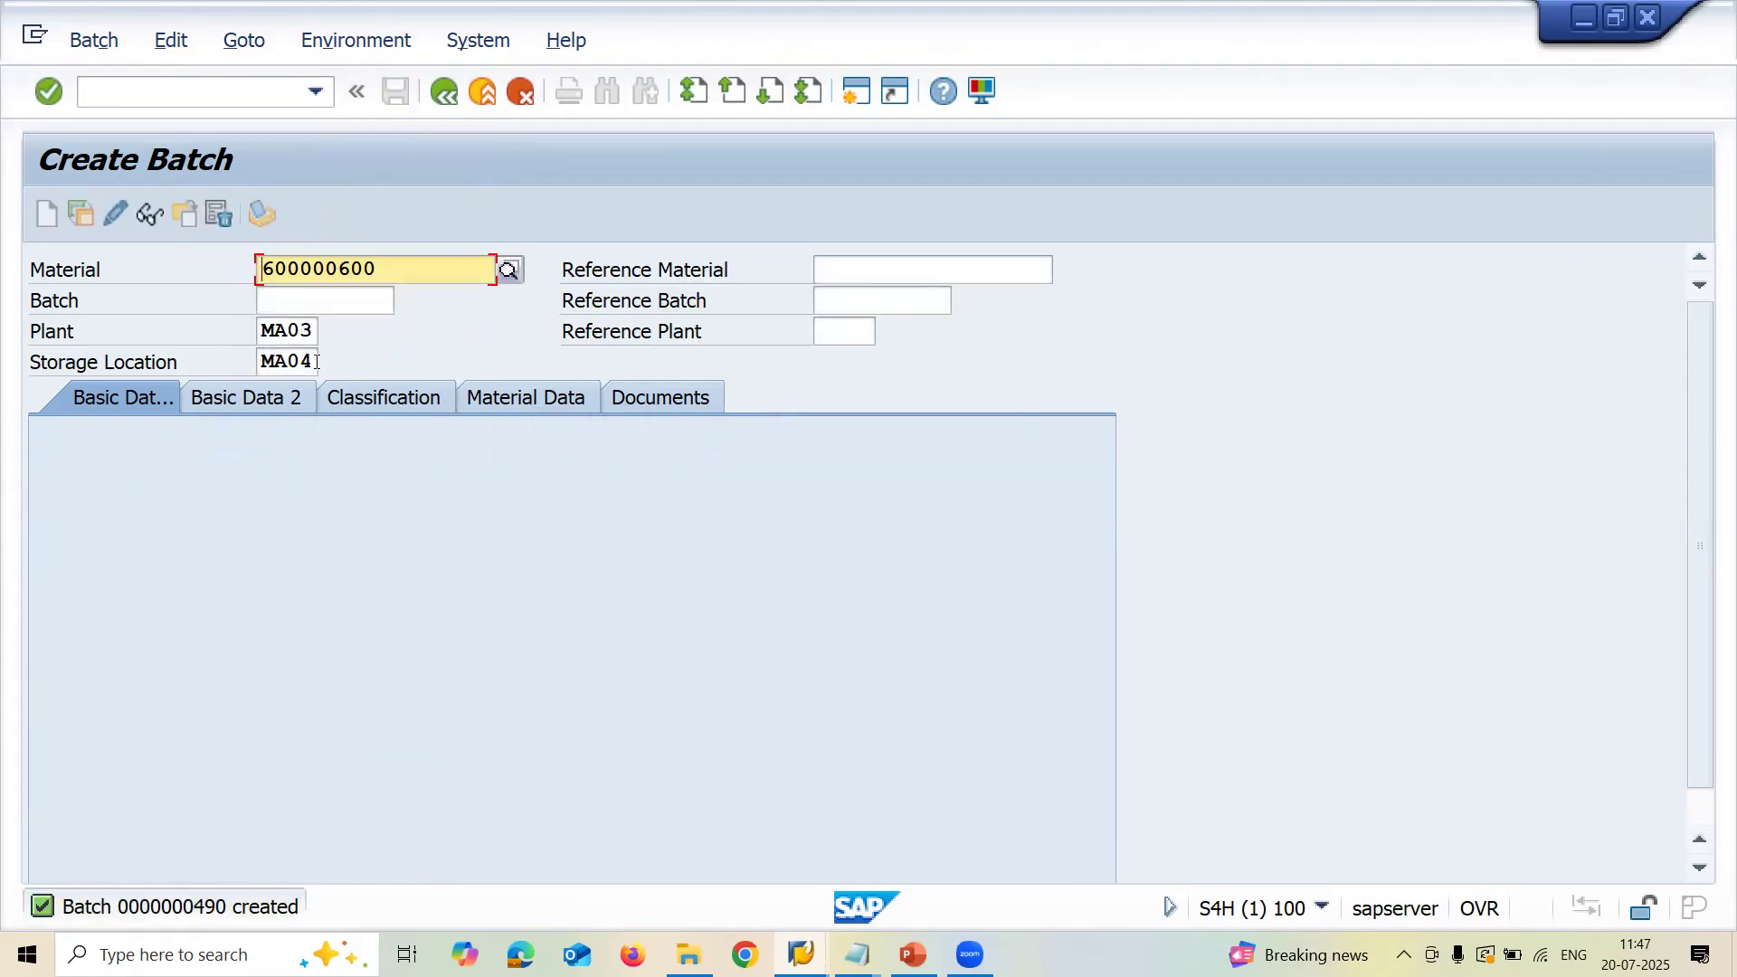
key(Return)
Open the Create Purchase Order transaction and close its help text
click(245, 95)
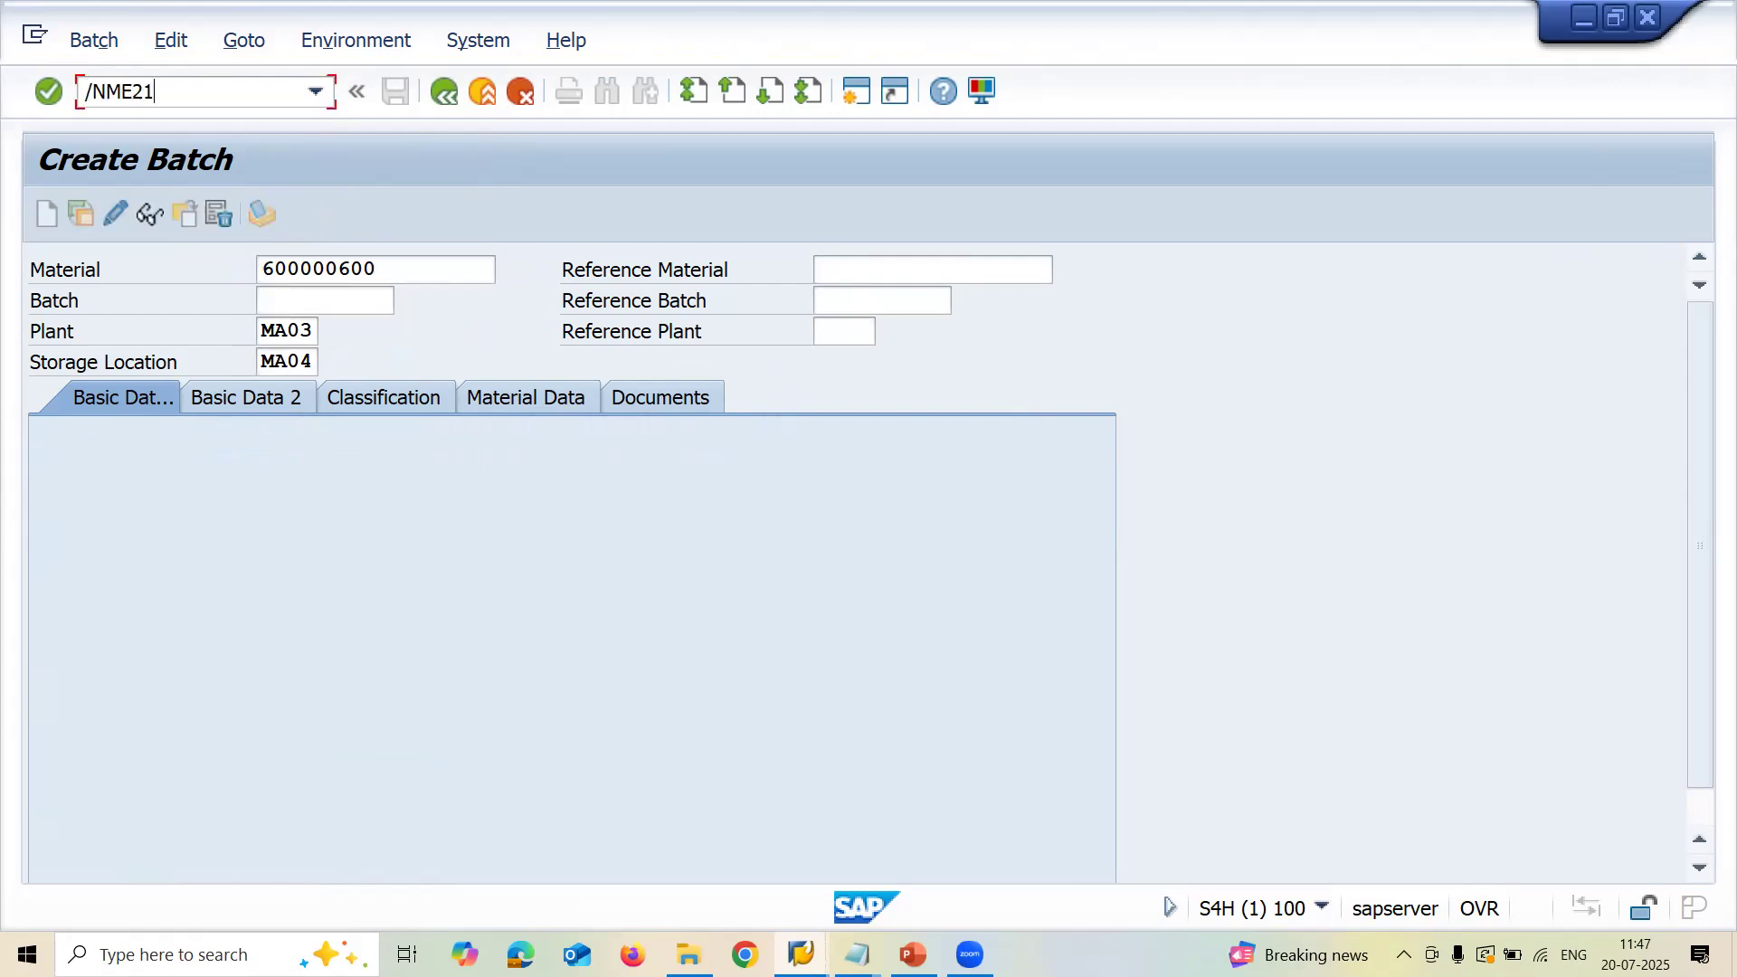
key(Return)
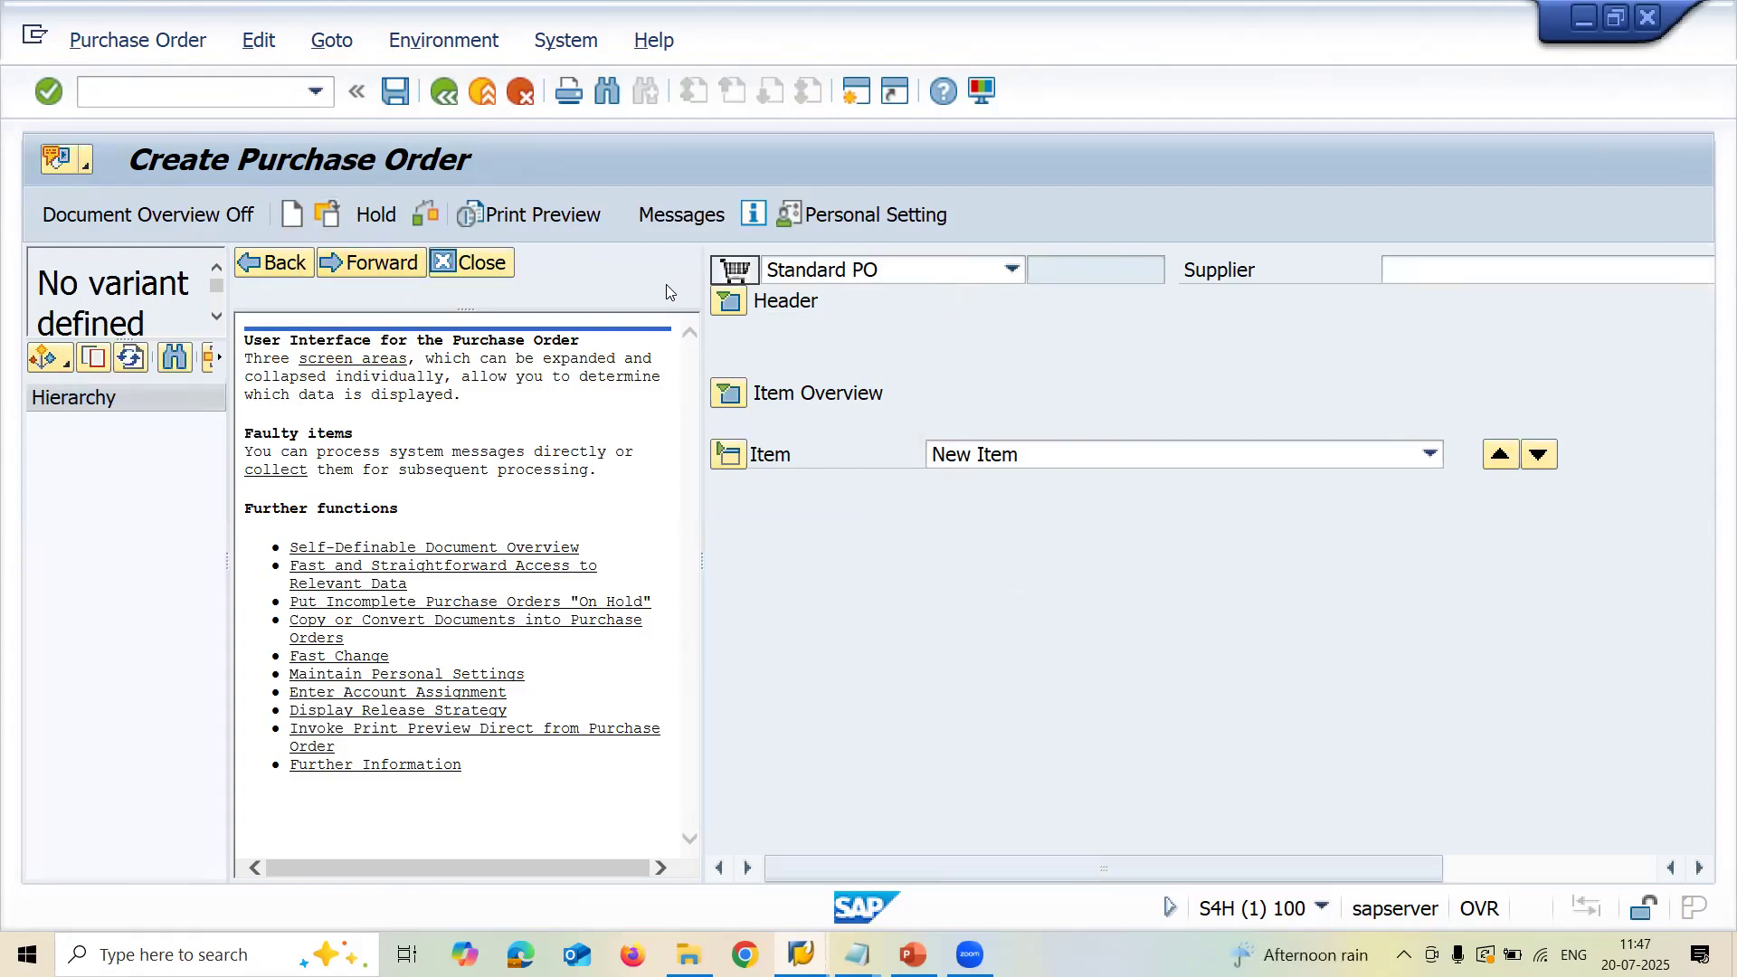
click(455, 263)
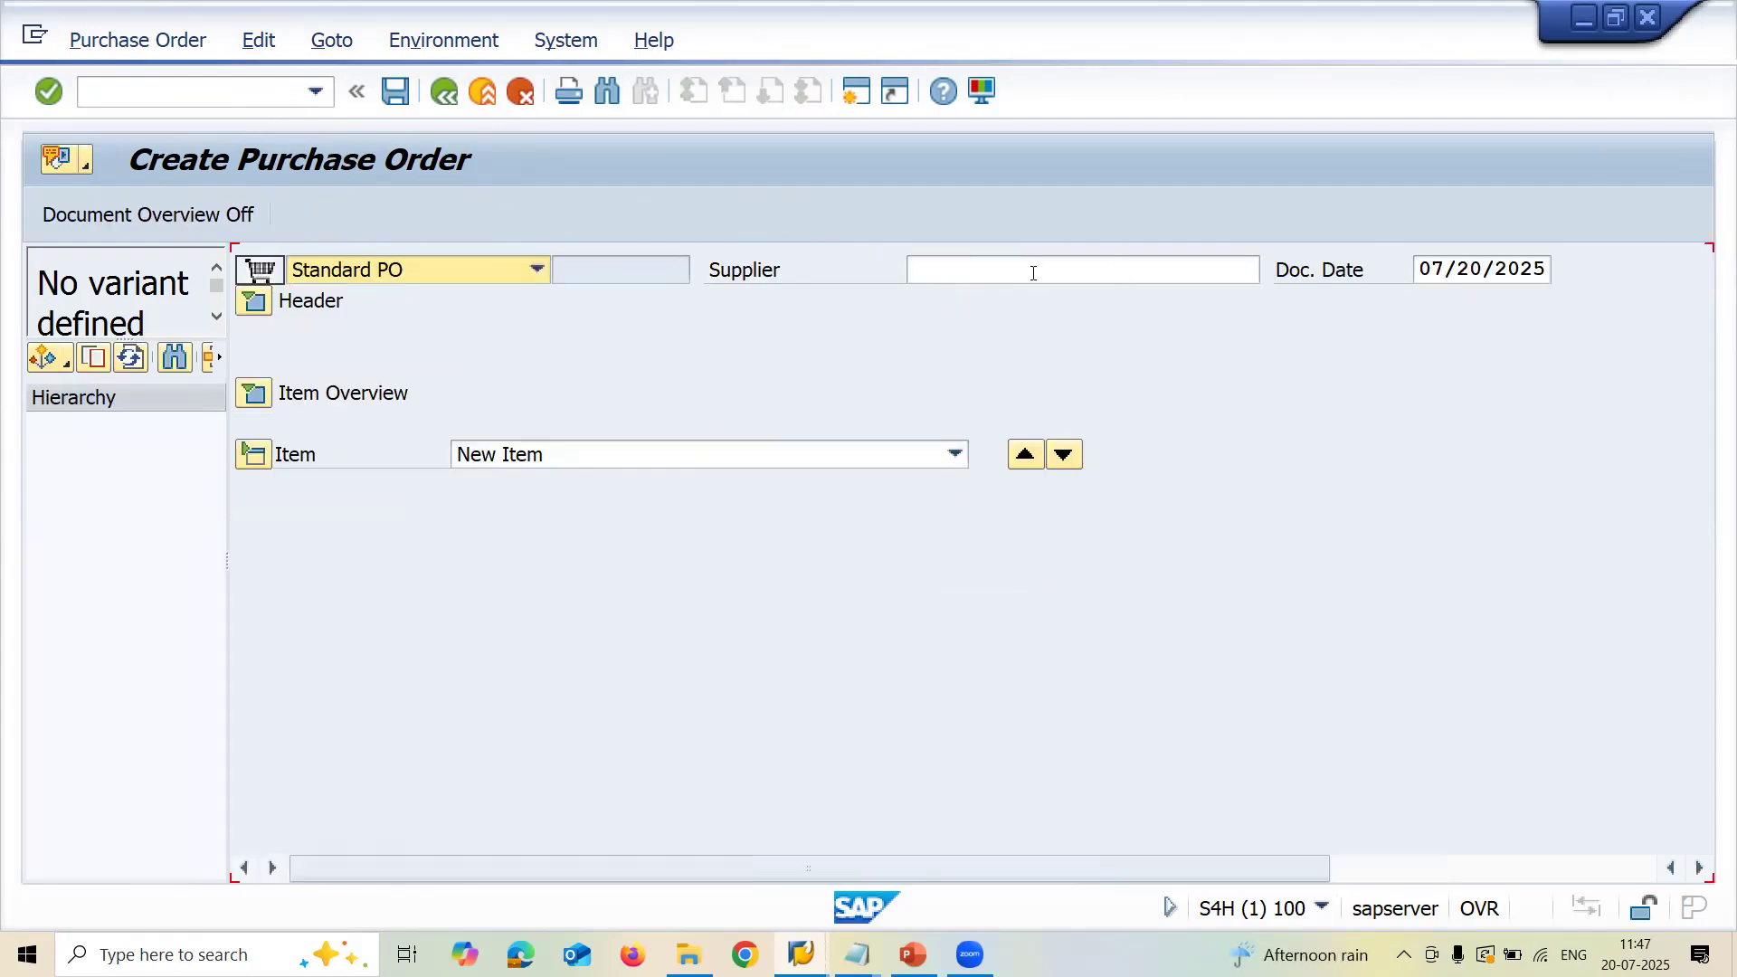
Choose the previously used supplier number for the standard PO, with purchasing organization MA01 and purchasing group 001
click(1039, 270)
key(Down)
key(Return)
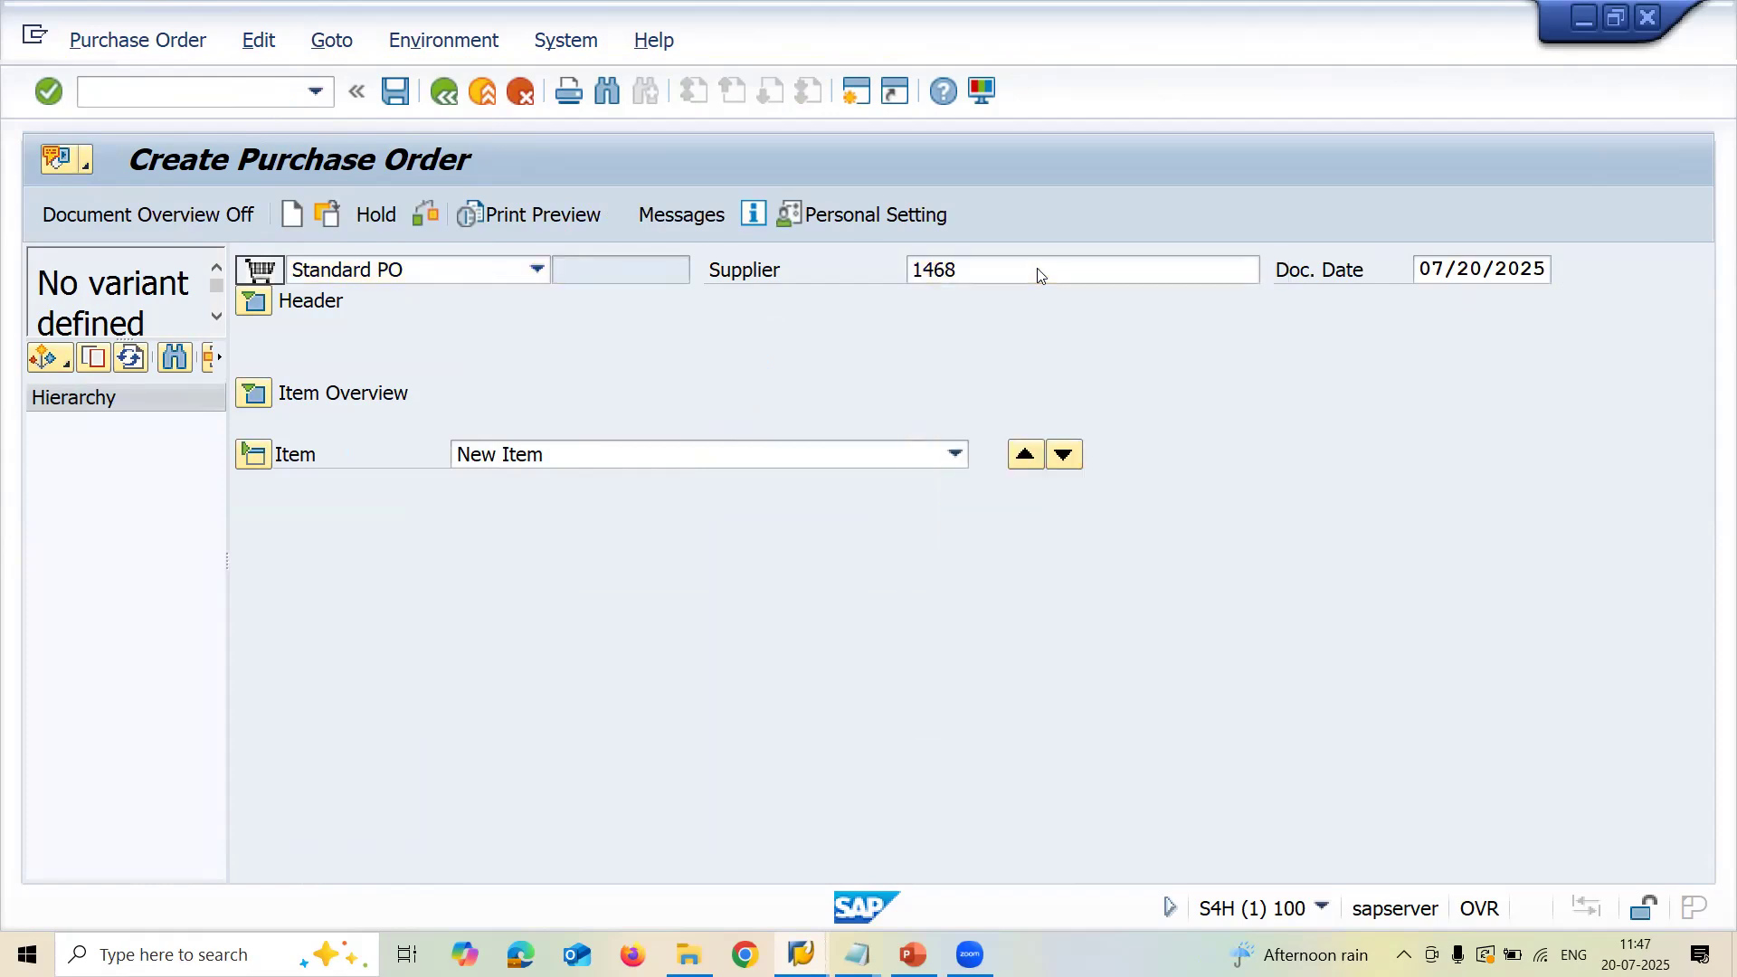
key(Down)
key(Return)
key(Return)
key(Down)
key(Return)
key(Return)
Expand the item overview and enter material 600000600, copied from the Notepad notes, in the first item line
click(246, 608)
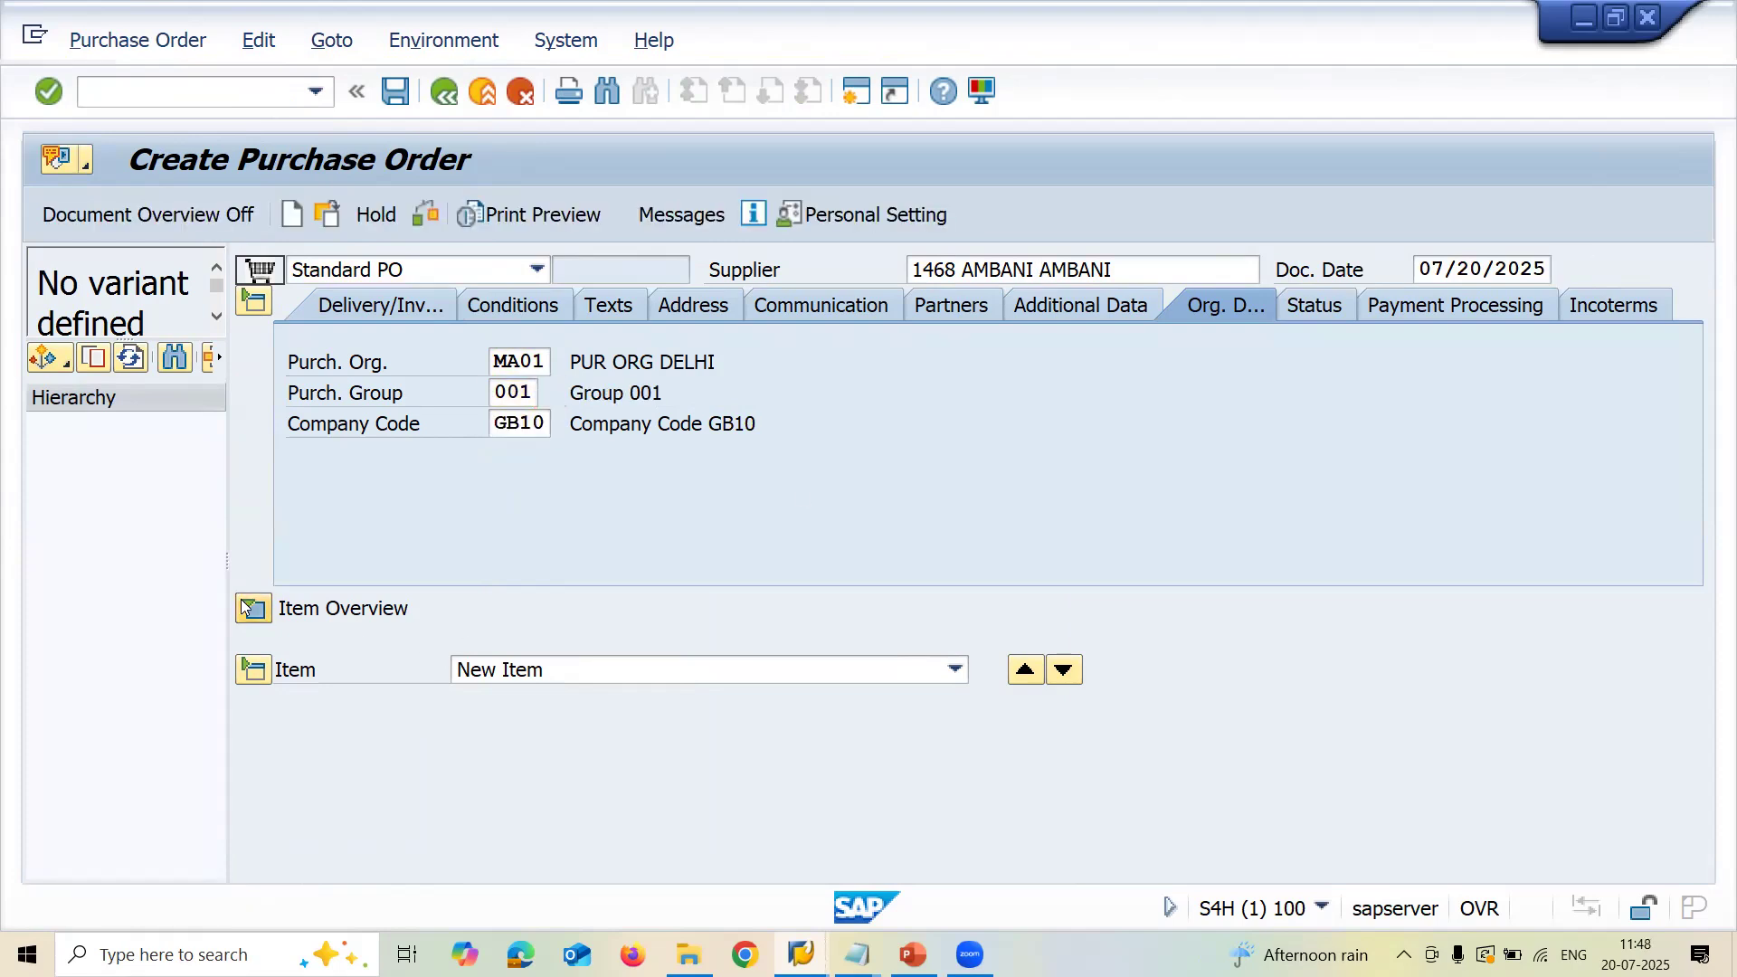
click(574, 665)
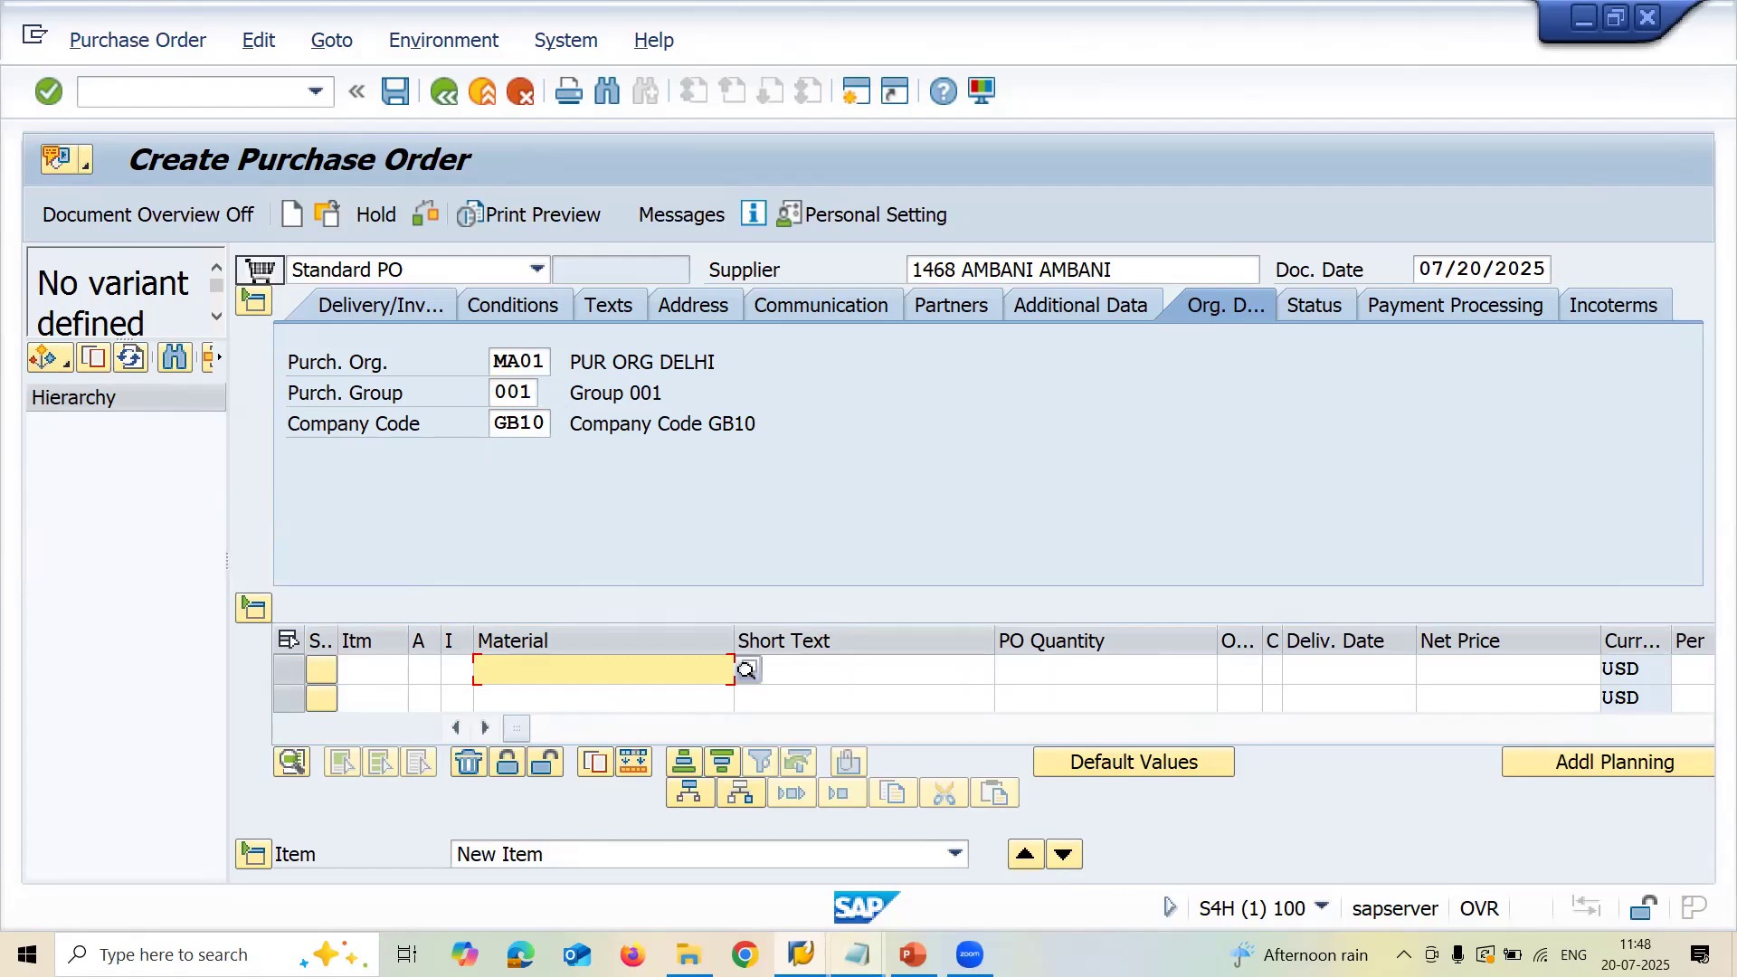
mouse_move(857, 954)
click(965, 816)
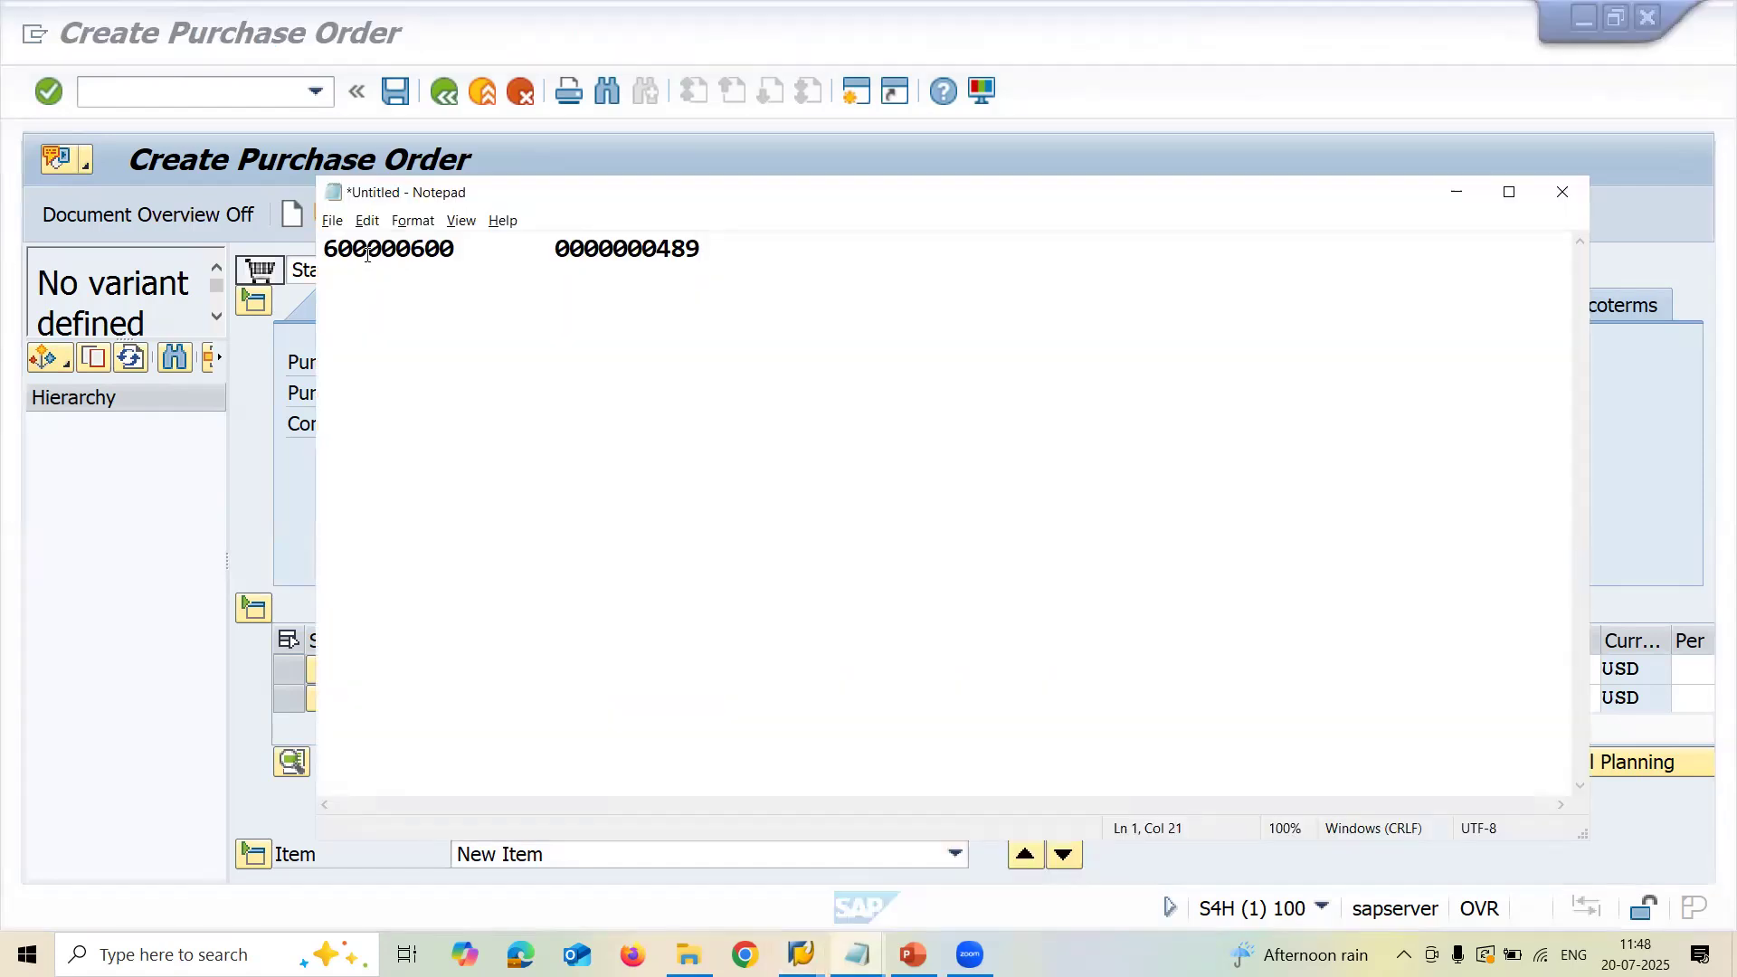
double_click(367, 253)
key(ctrl+c)
key(alt+Tab)
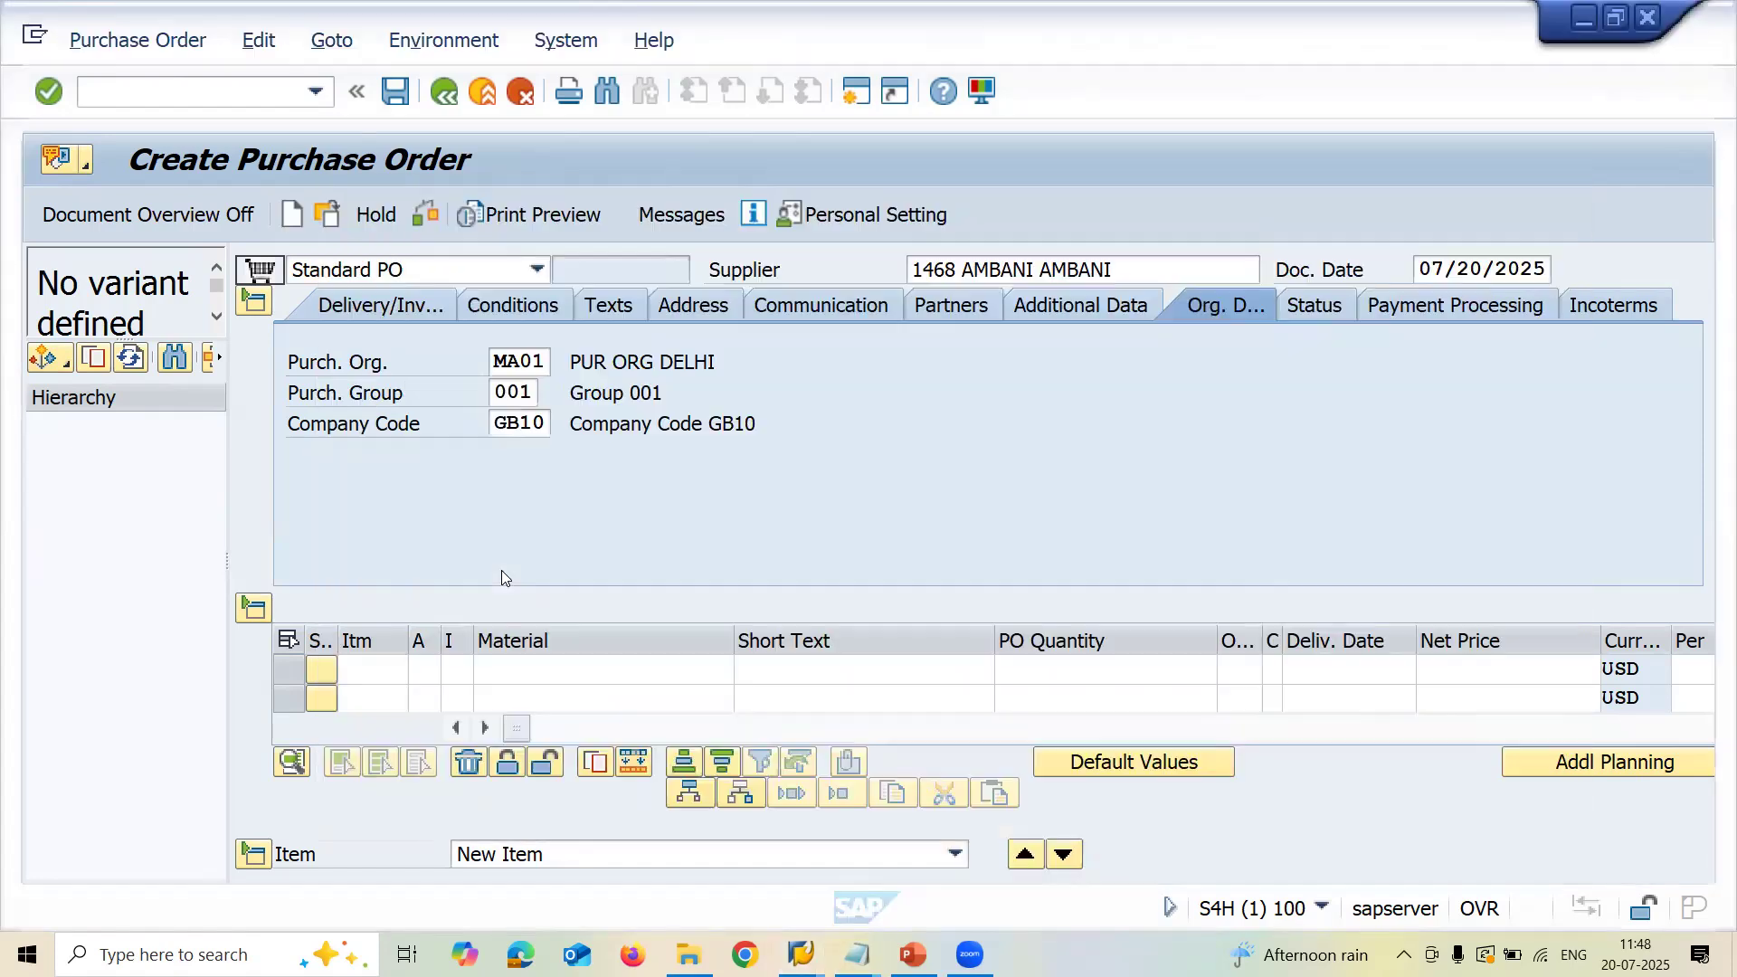
click(530, 671)
key(ctrl+v)
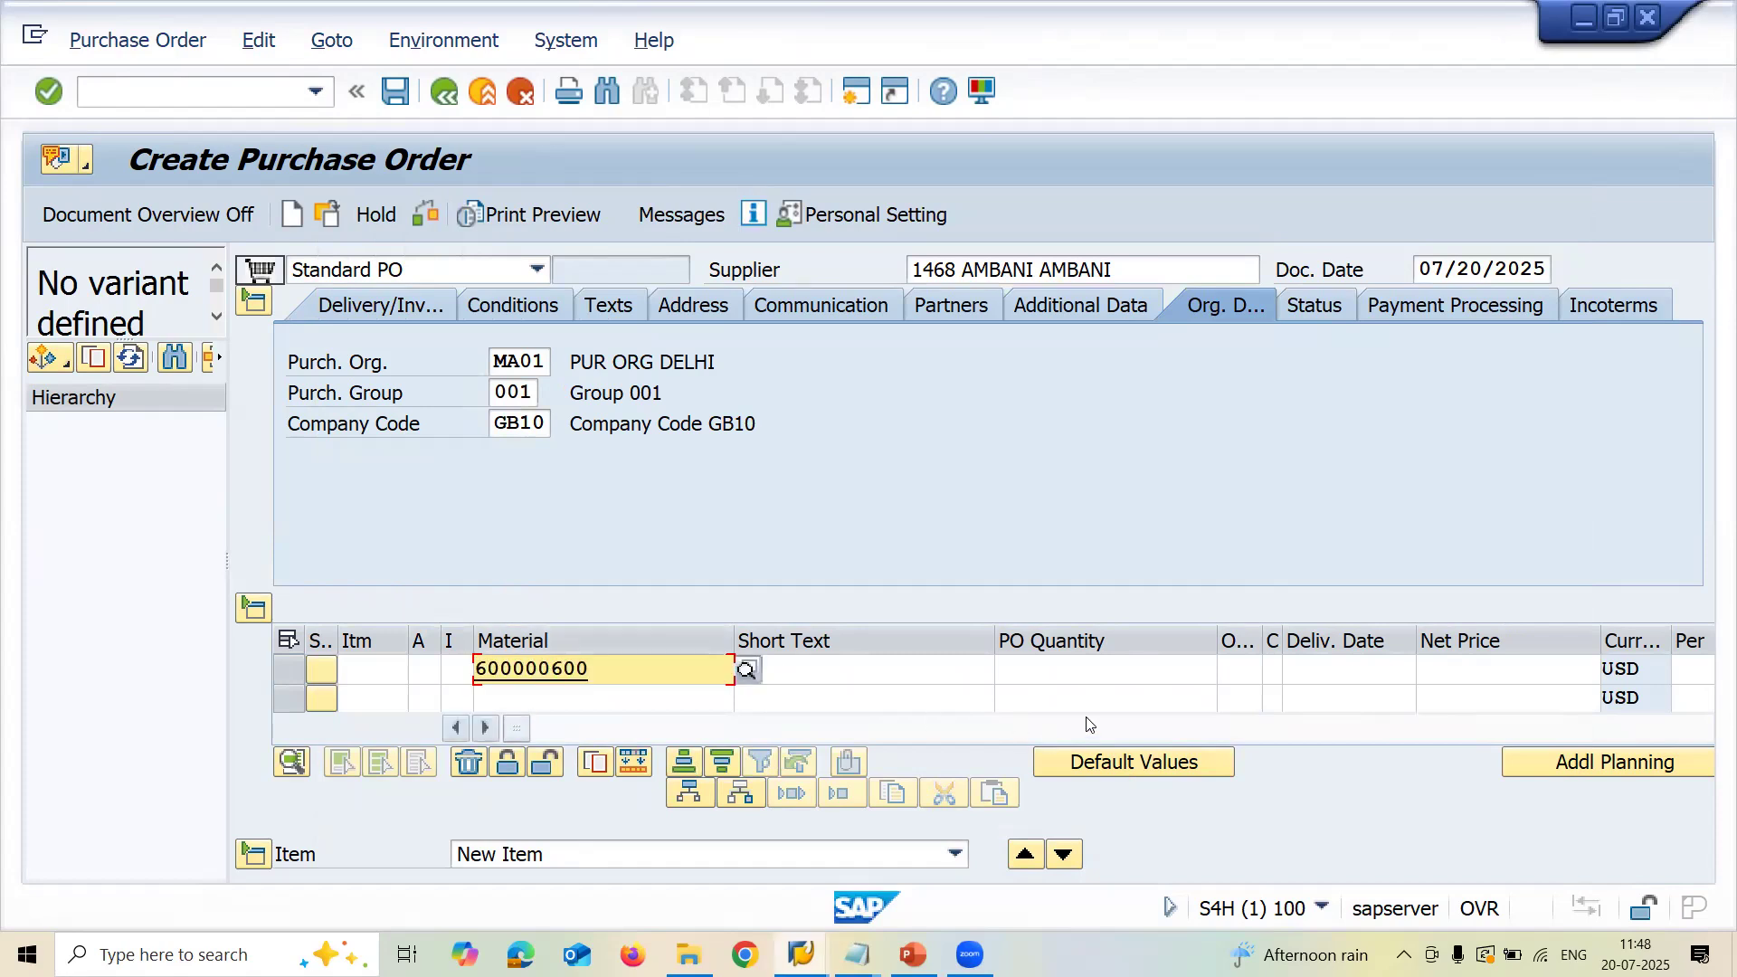
Set the item's PO quantity to 100 and its plant to MA03
click(1109, 677)
text(100)
key(Return)
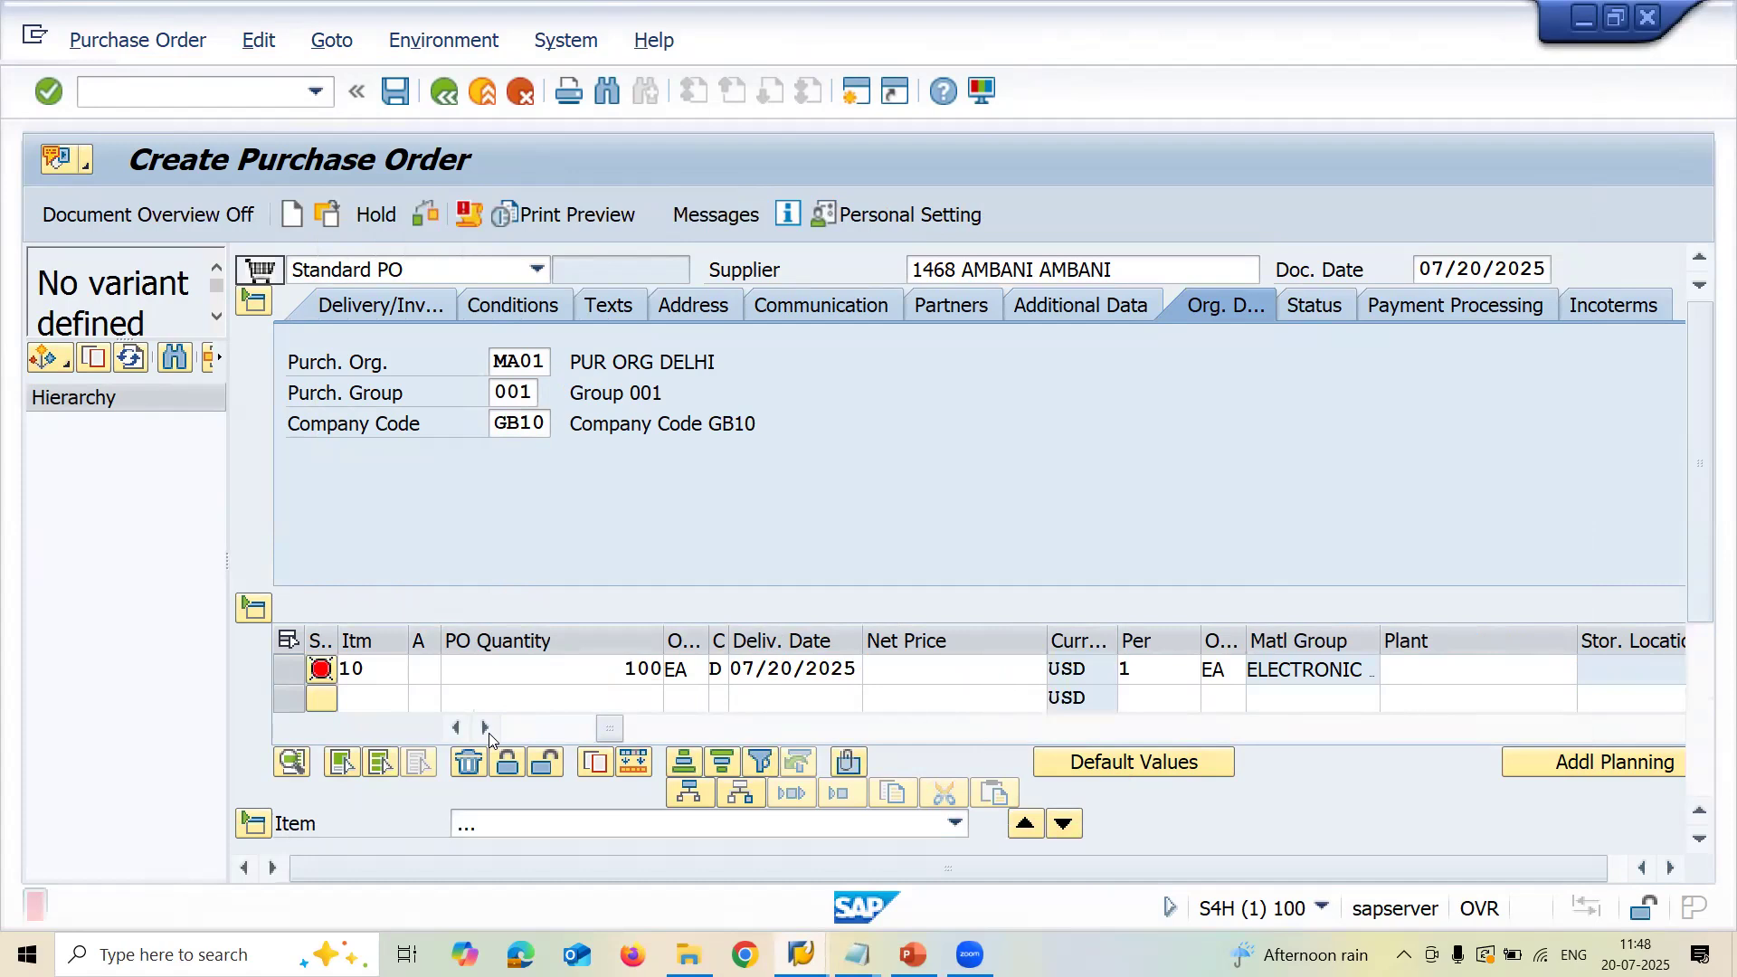
click(1530, 666)
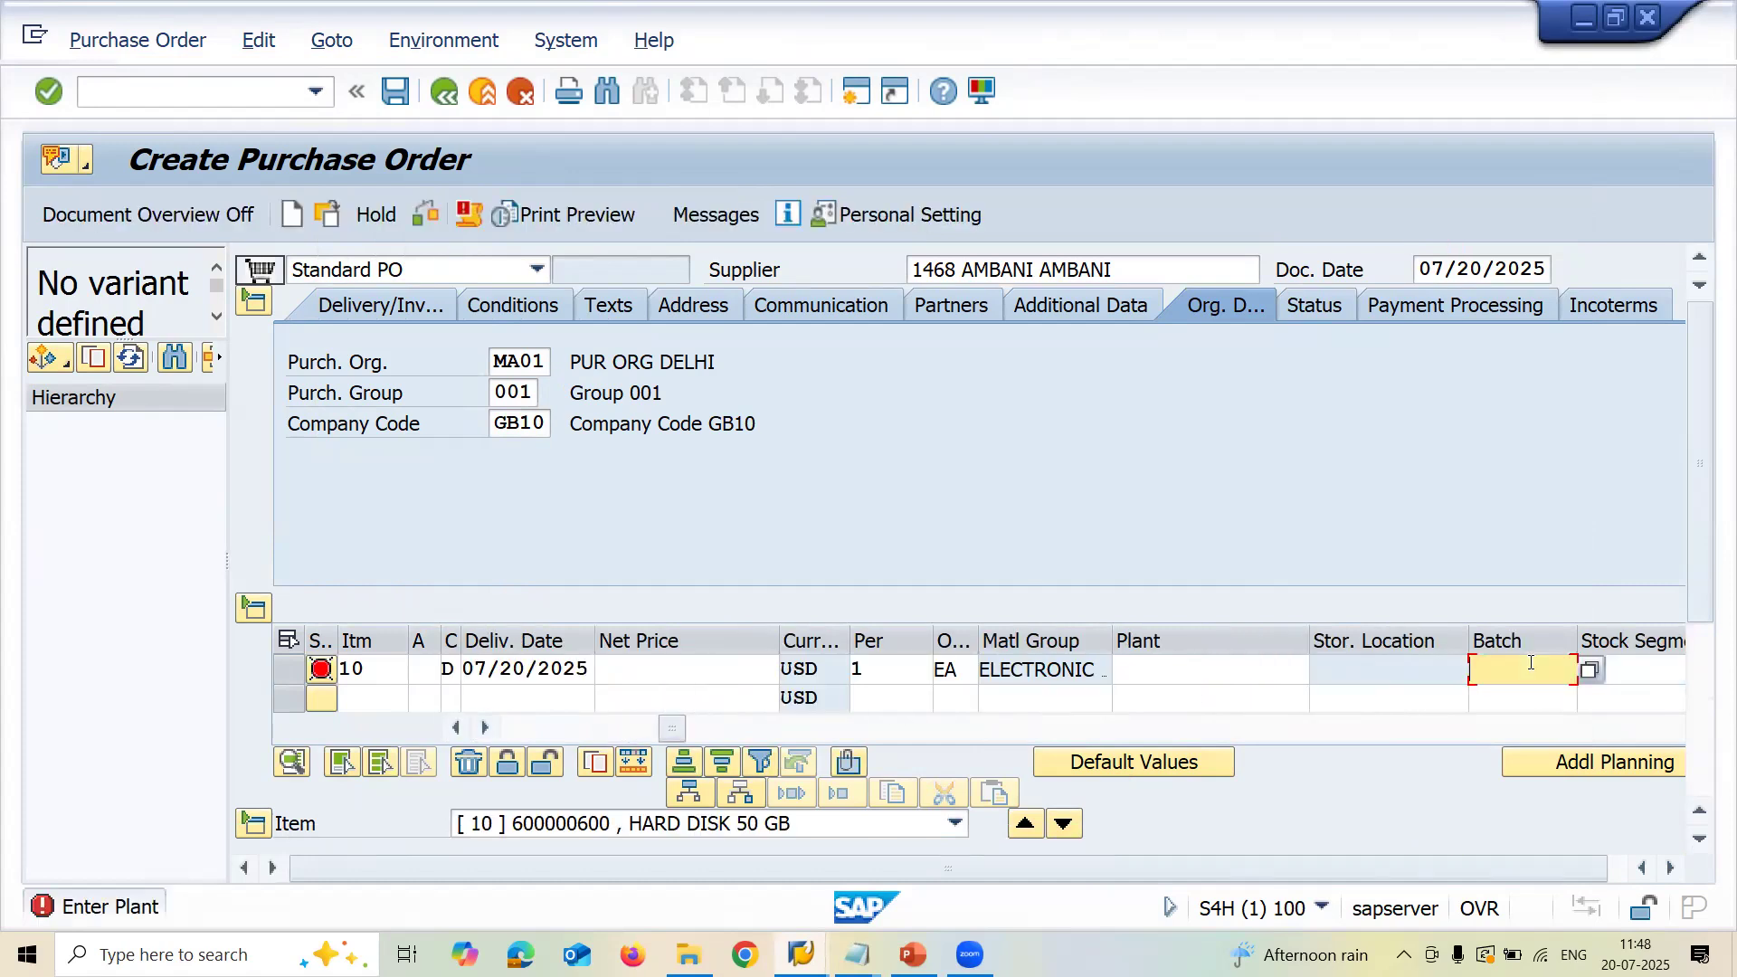
click(1171, 666)
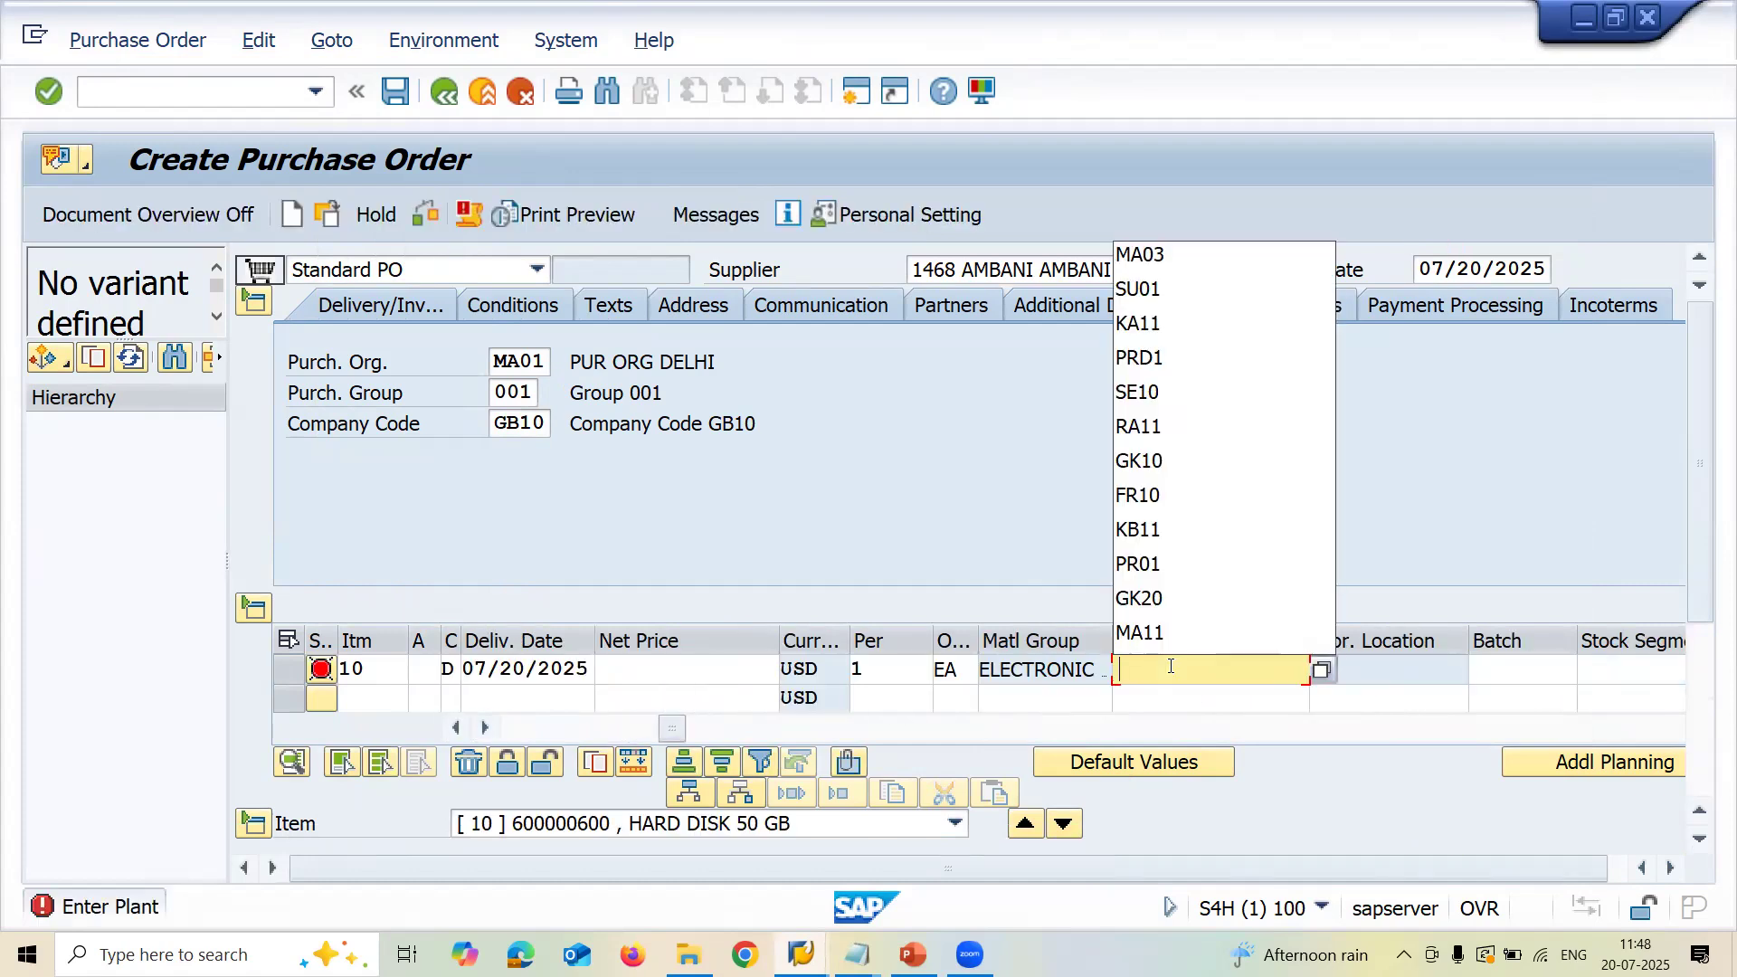
key(Down)
key(Return)
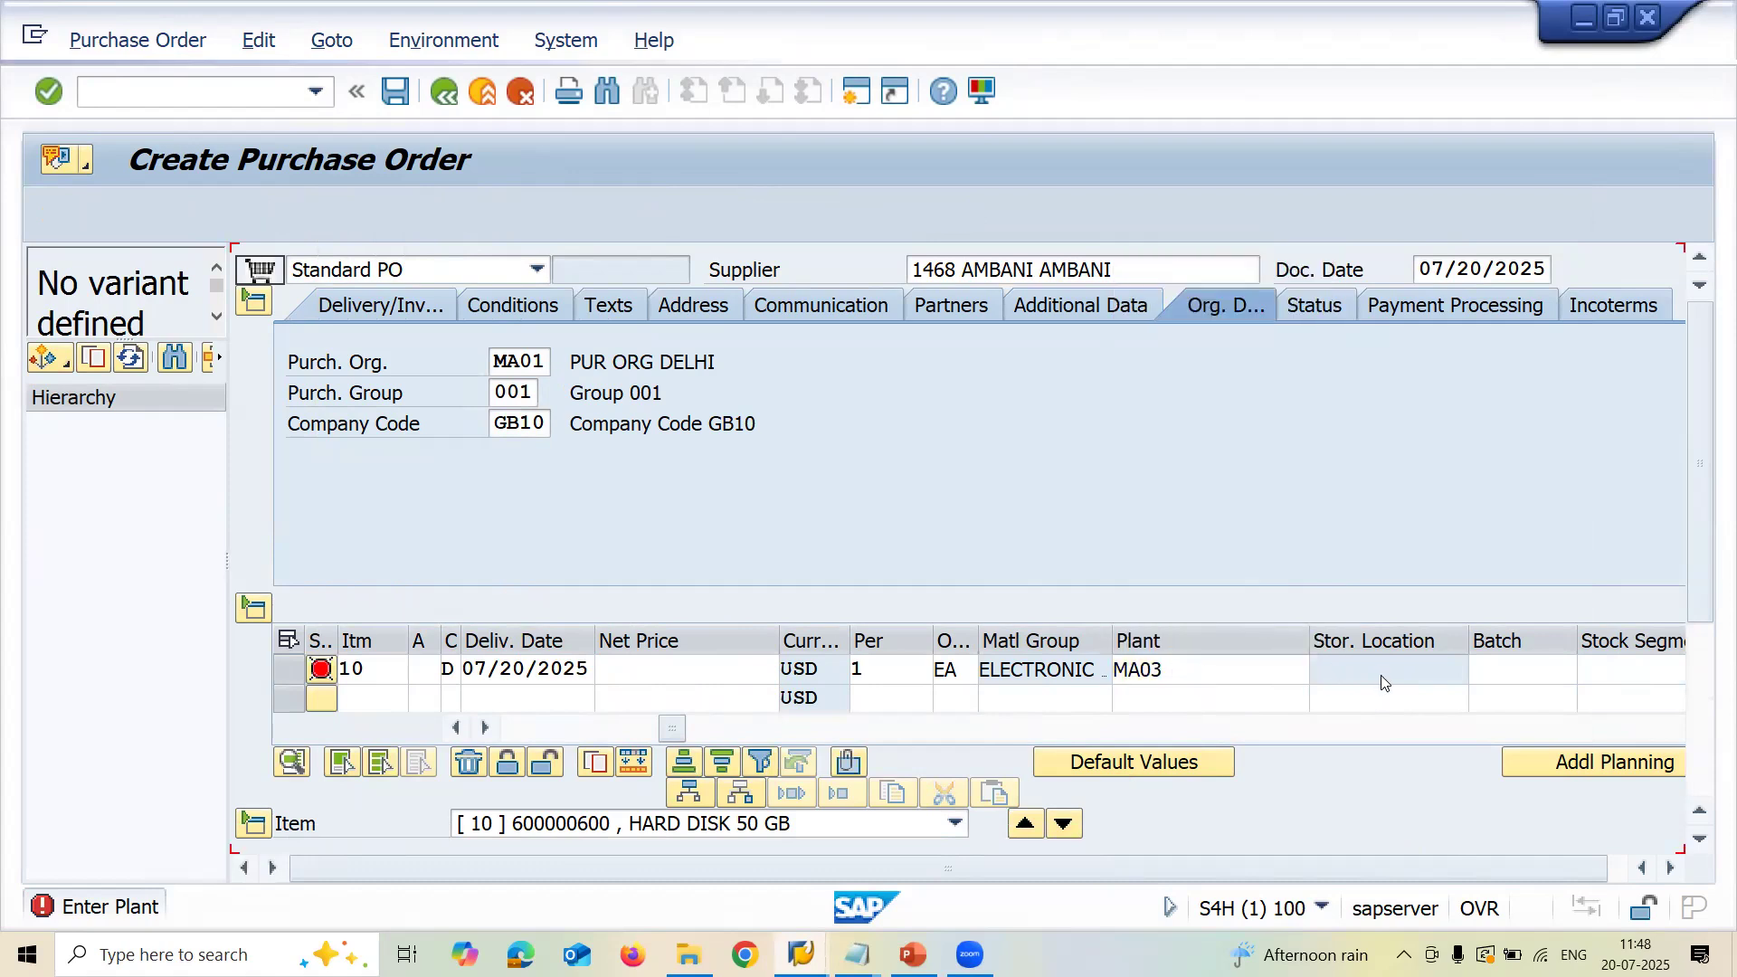
key(Return)
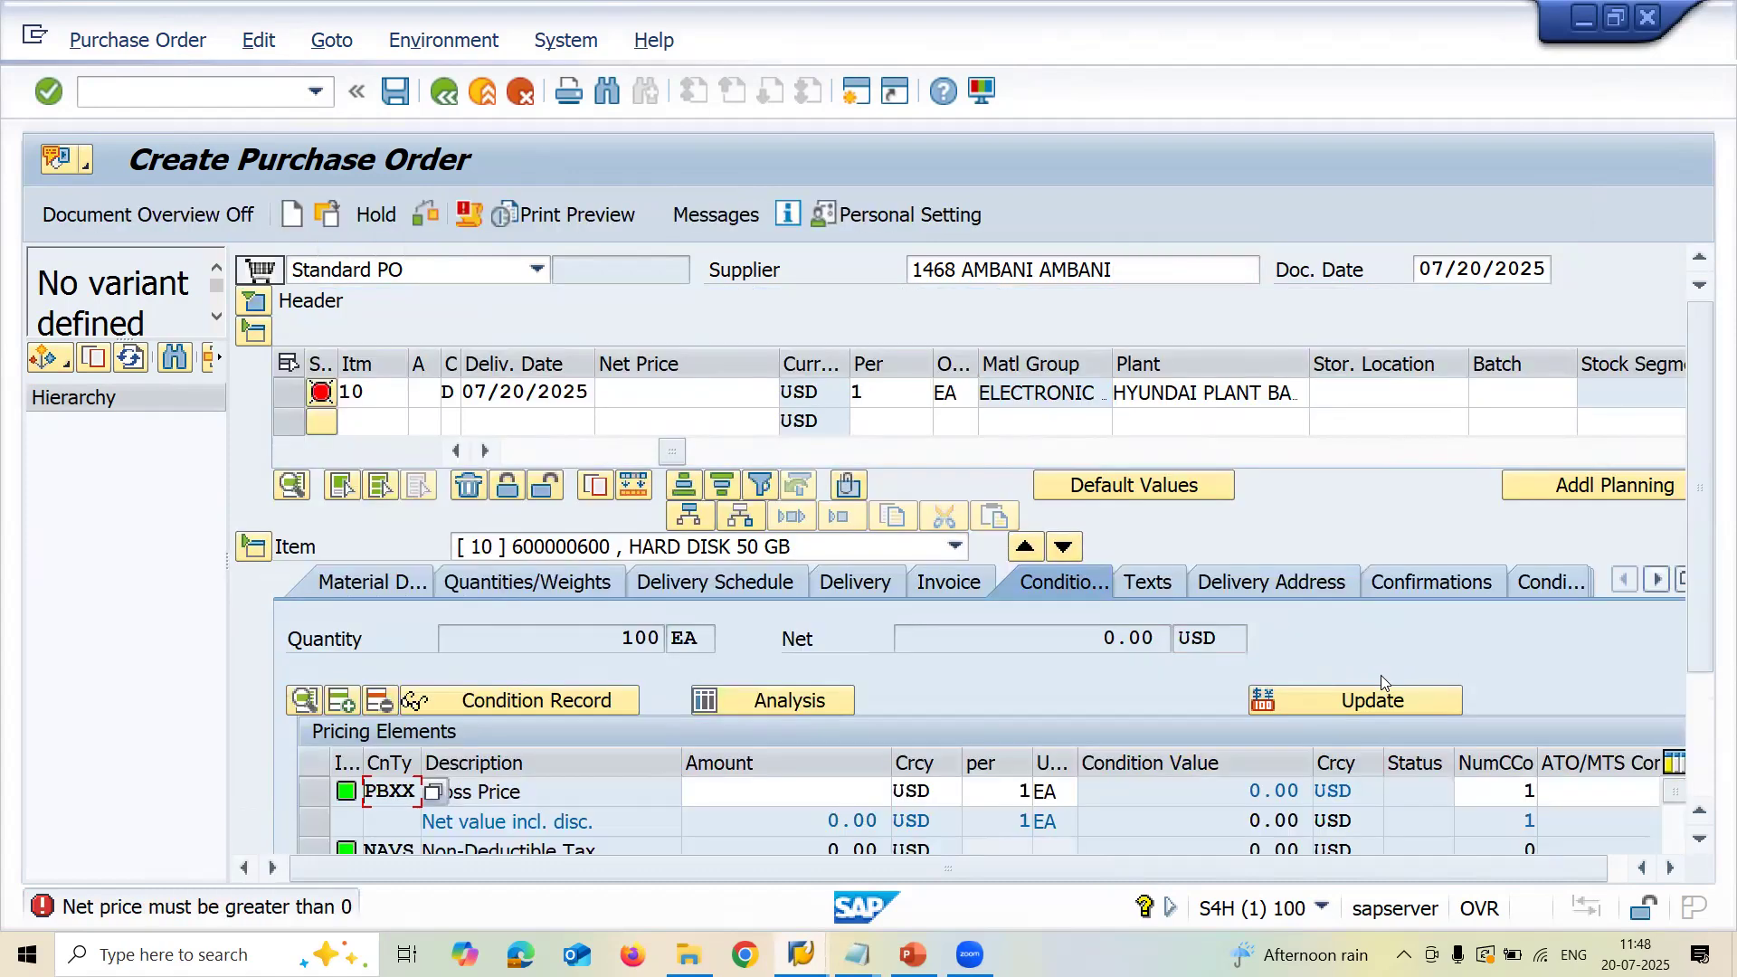
Set the item's storage location to MA03 and its net price to 1150 USD
click(1394, 393)
click(1362, 419)
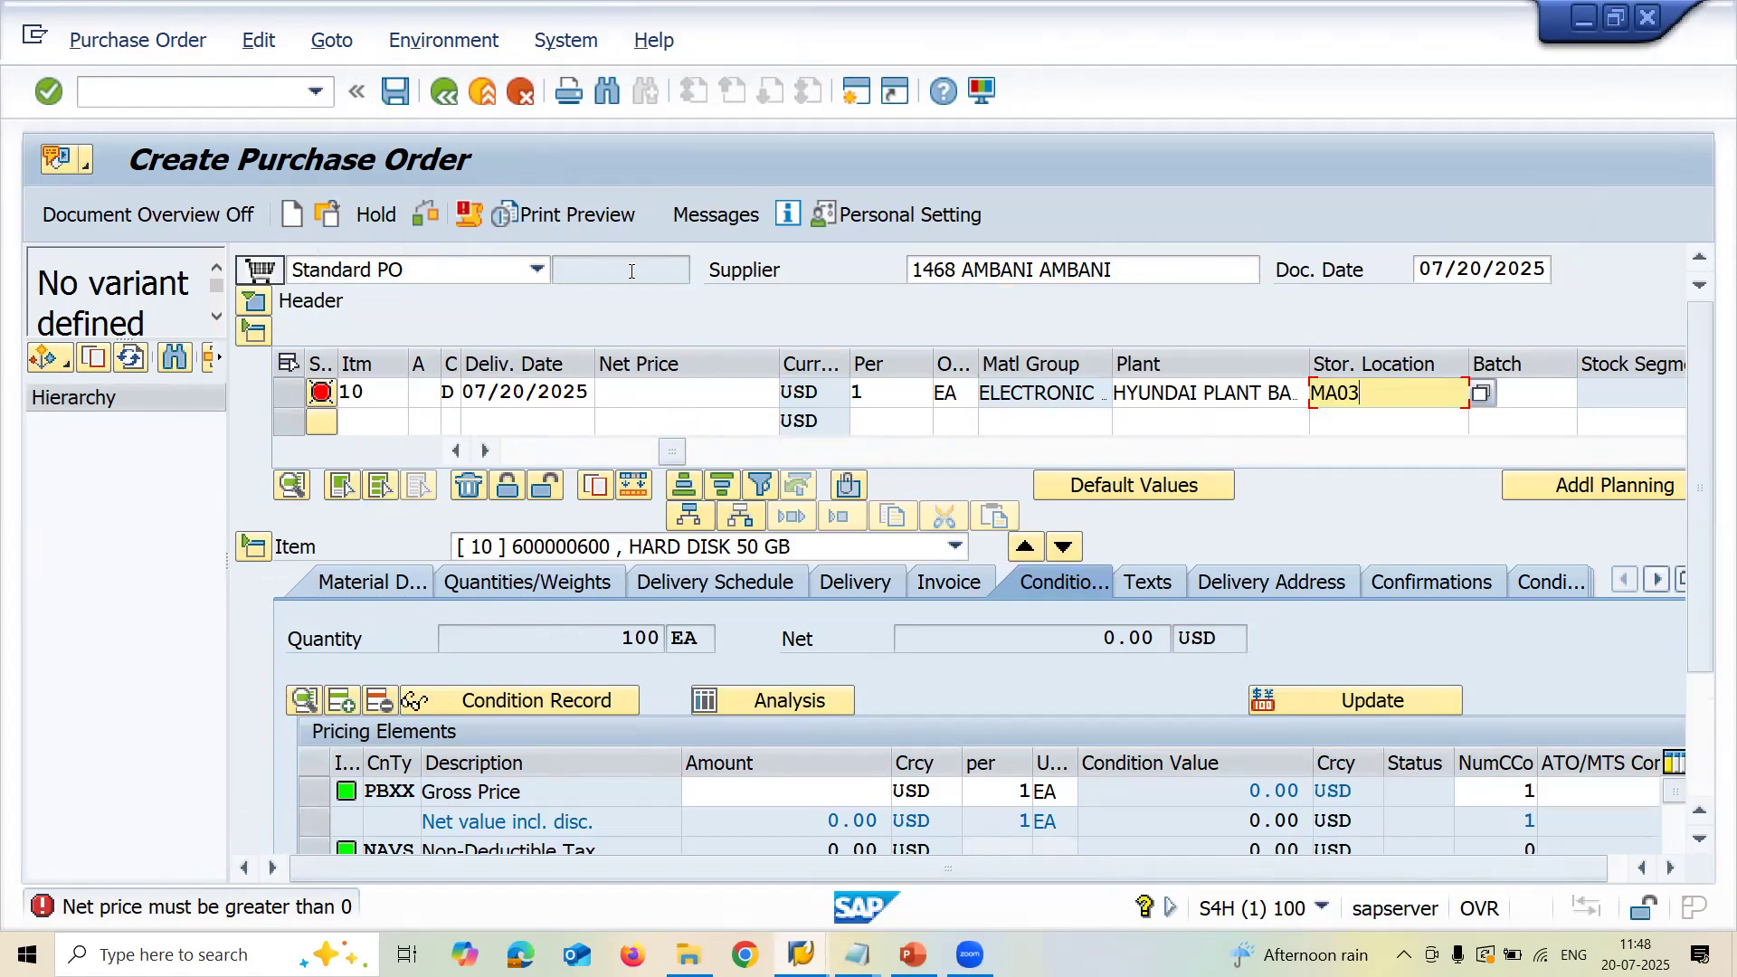
click(666, 400)
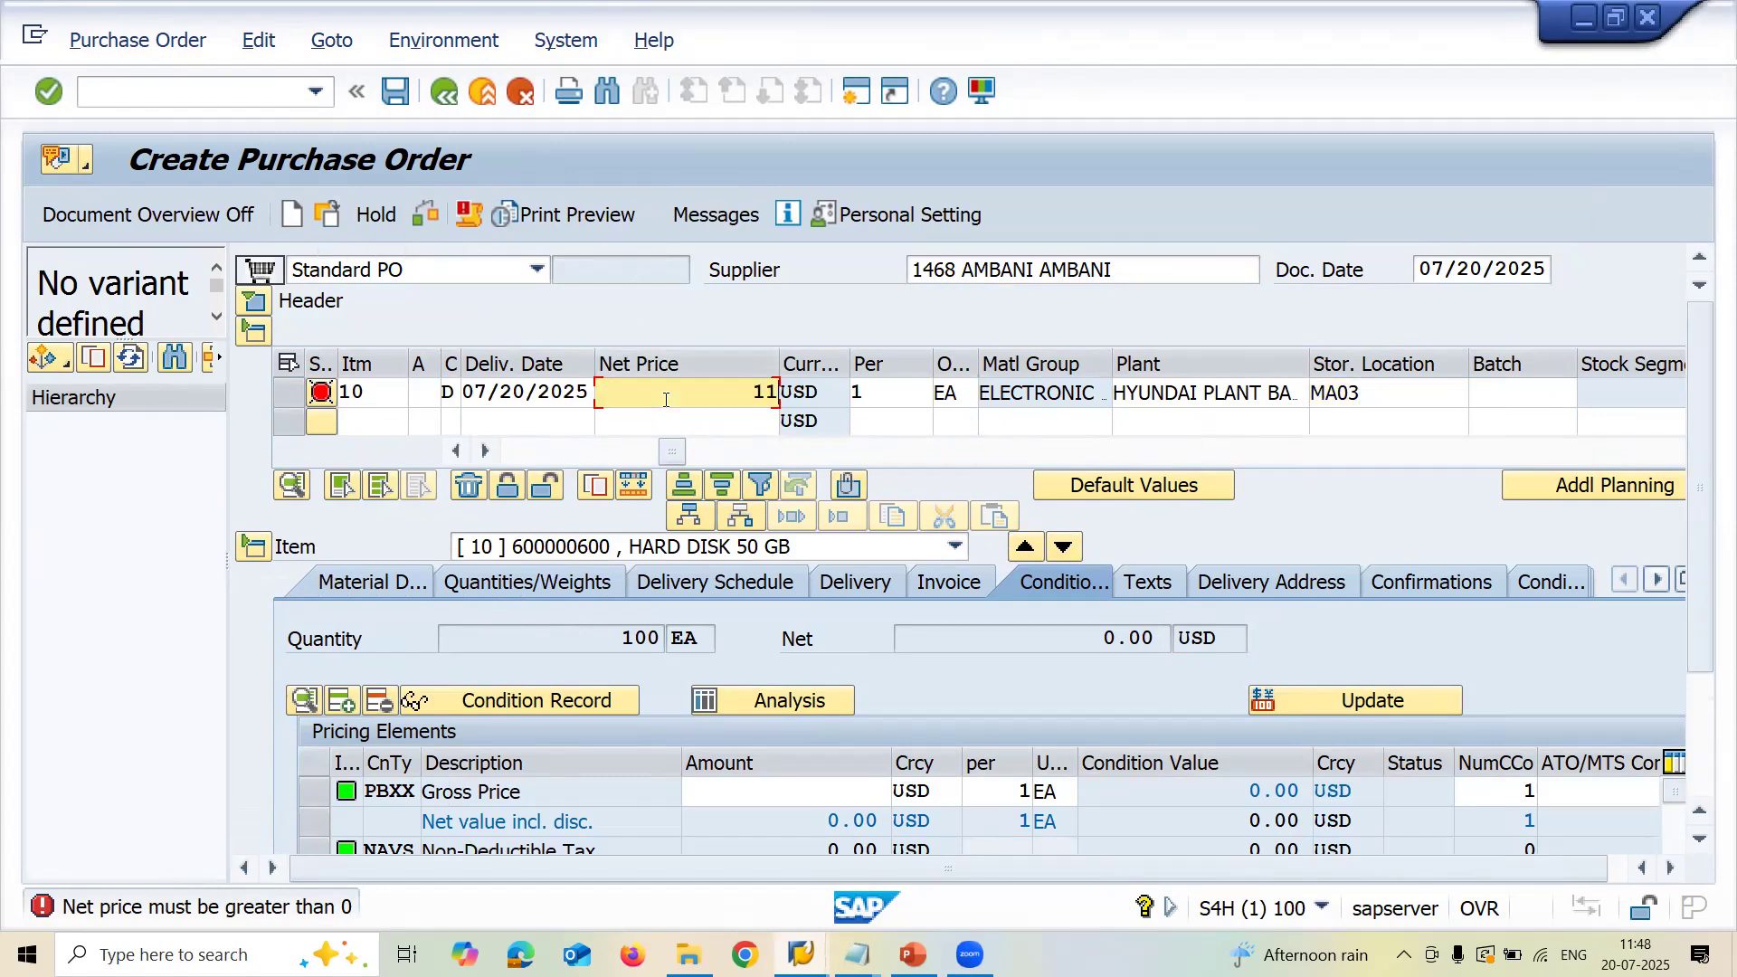
key(Return)
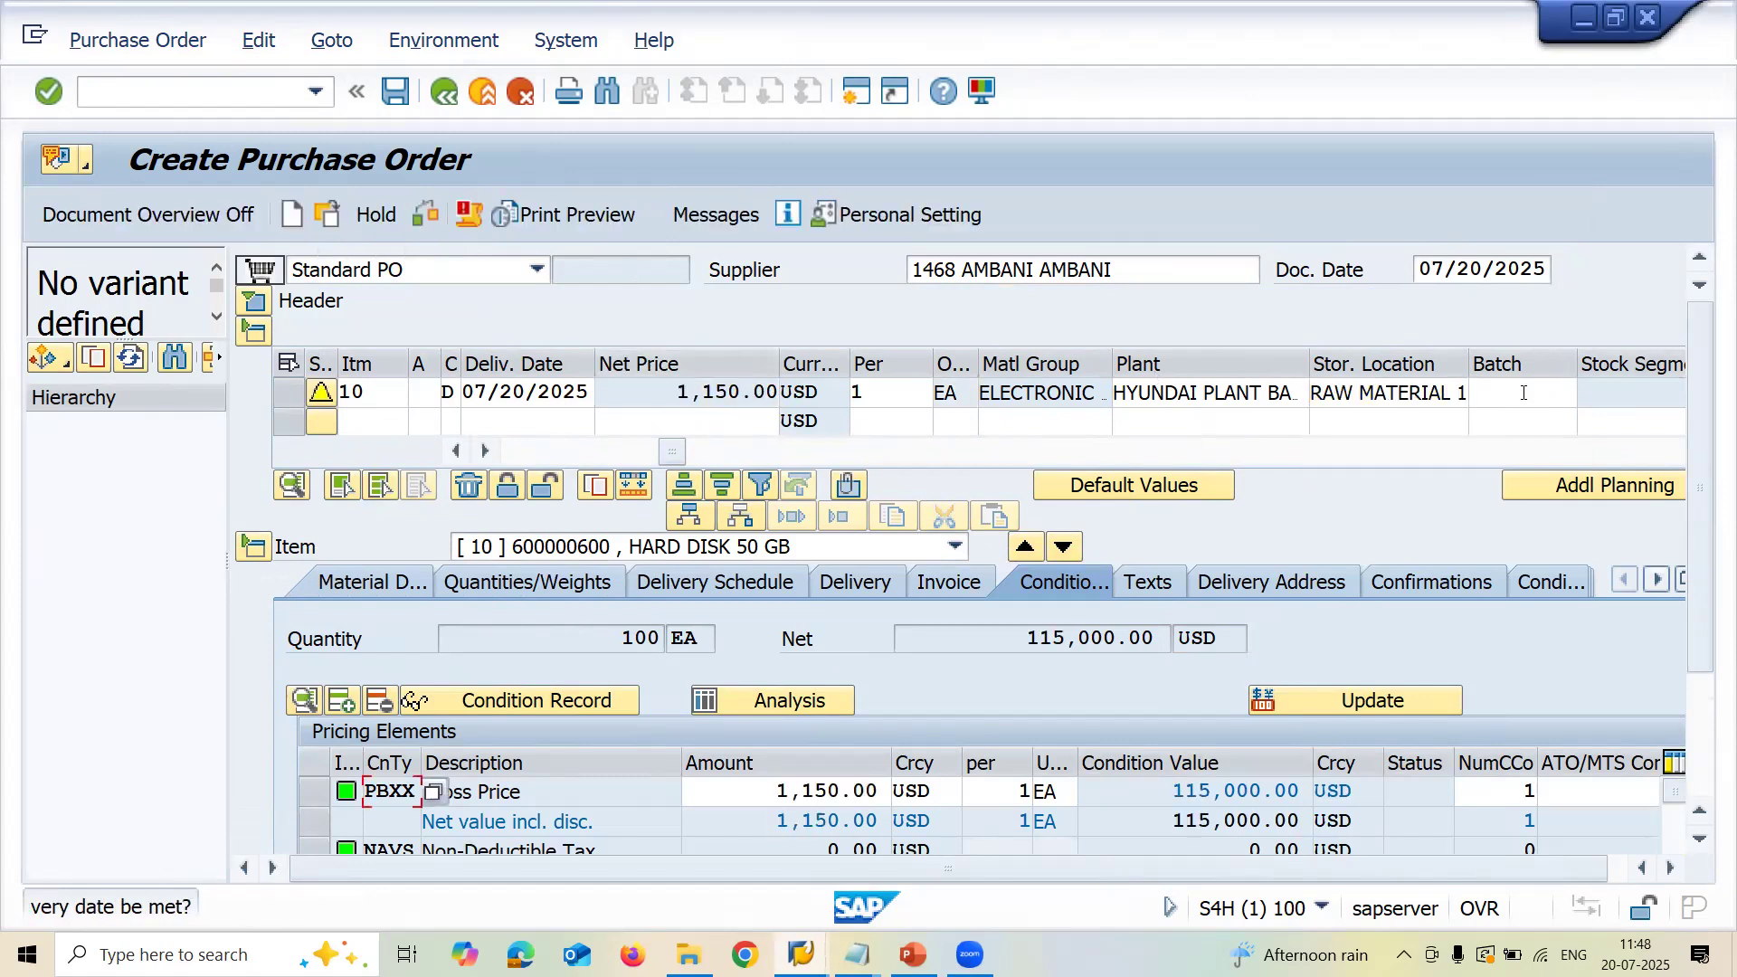
click(1524, 393)
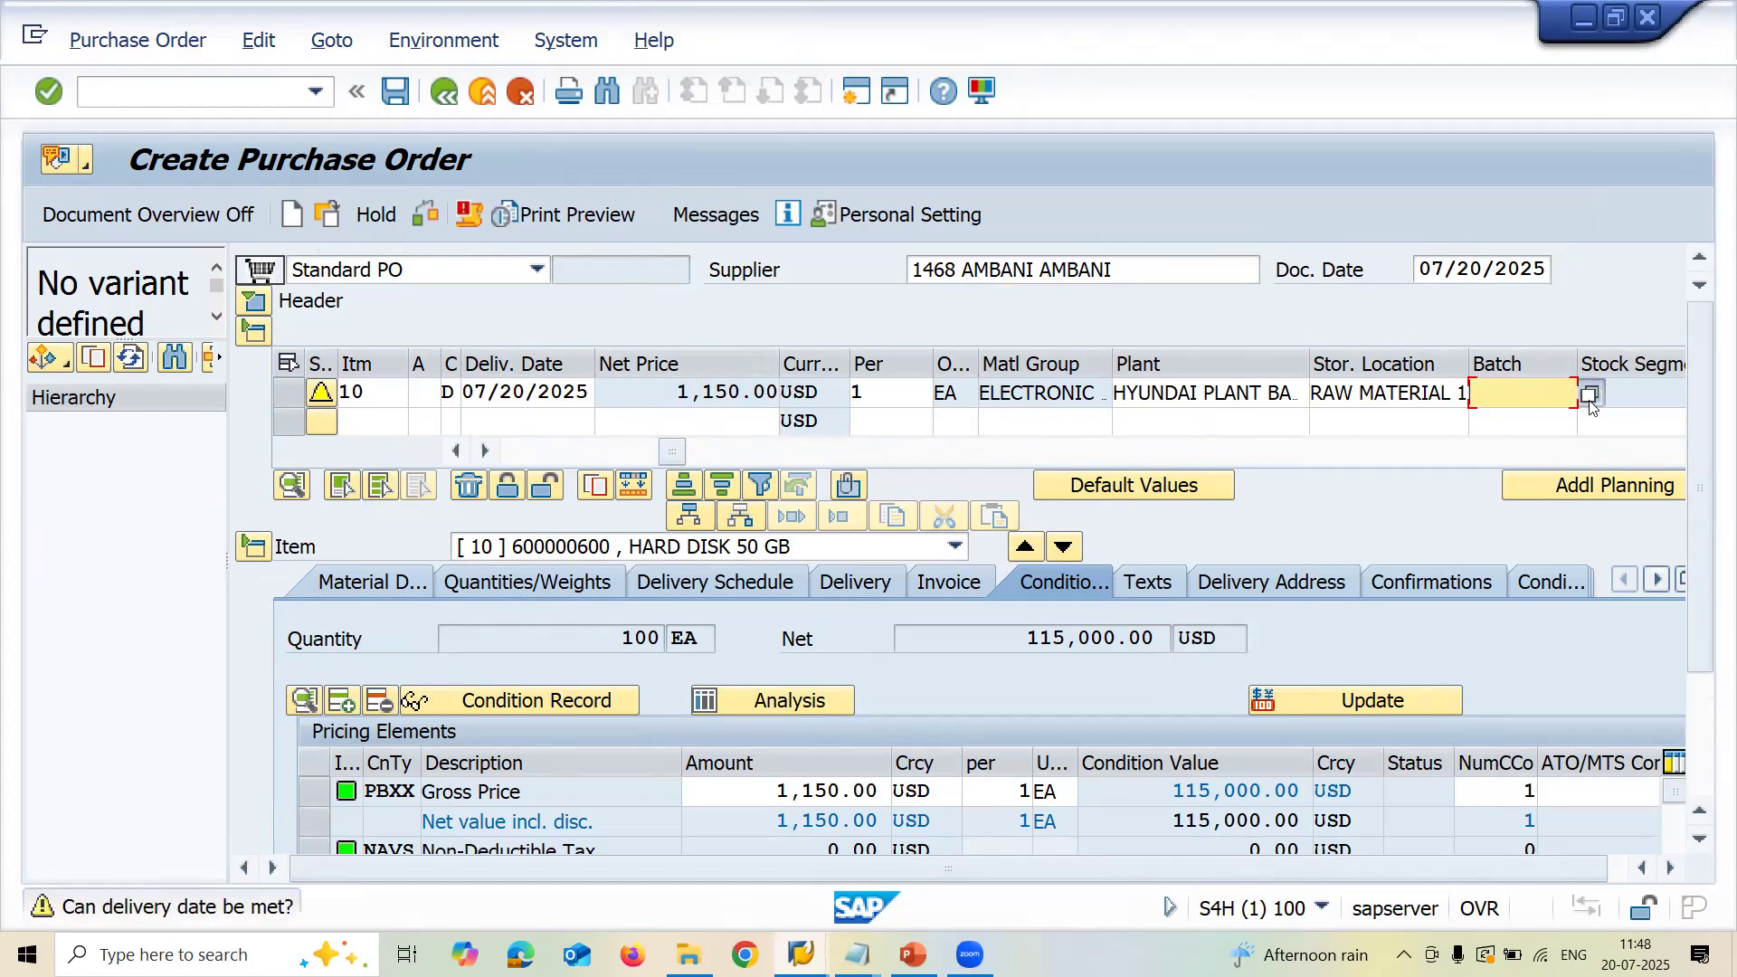
click(1589, 395)
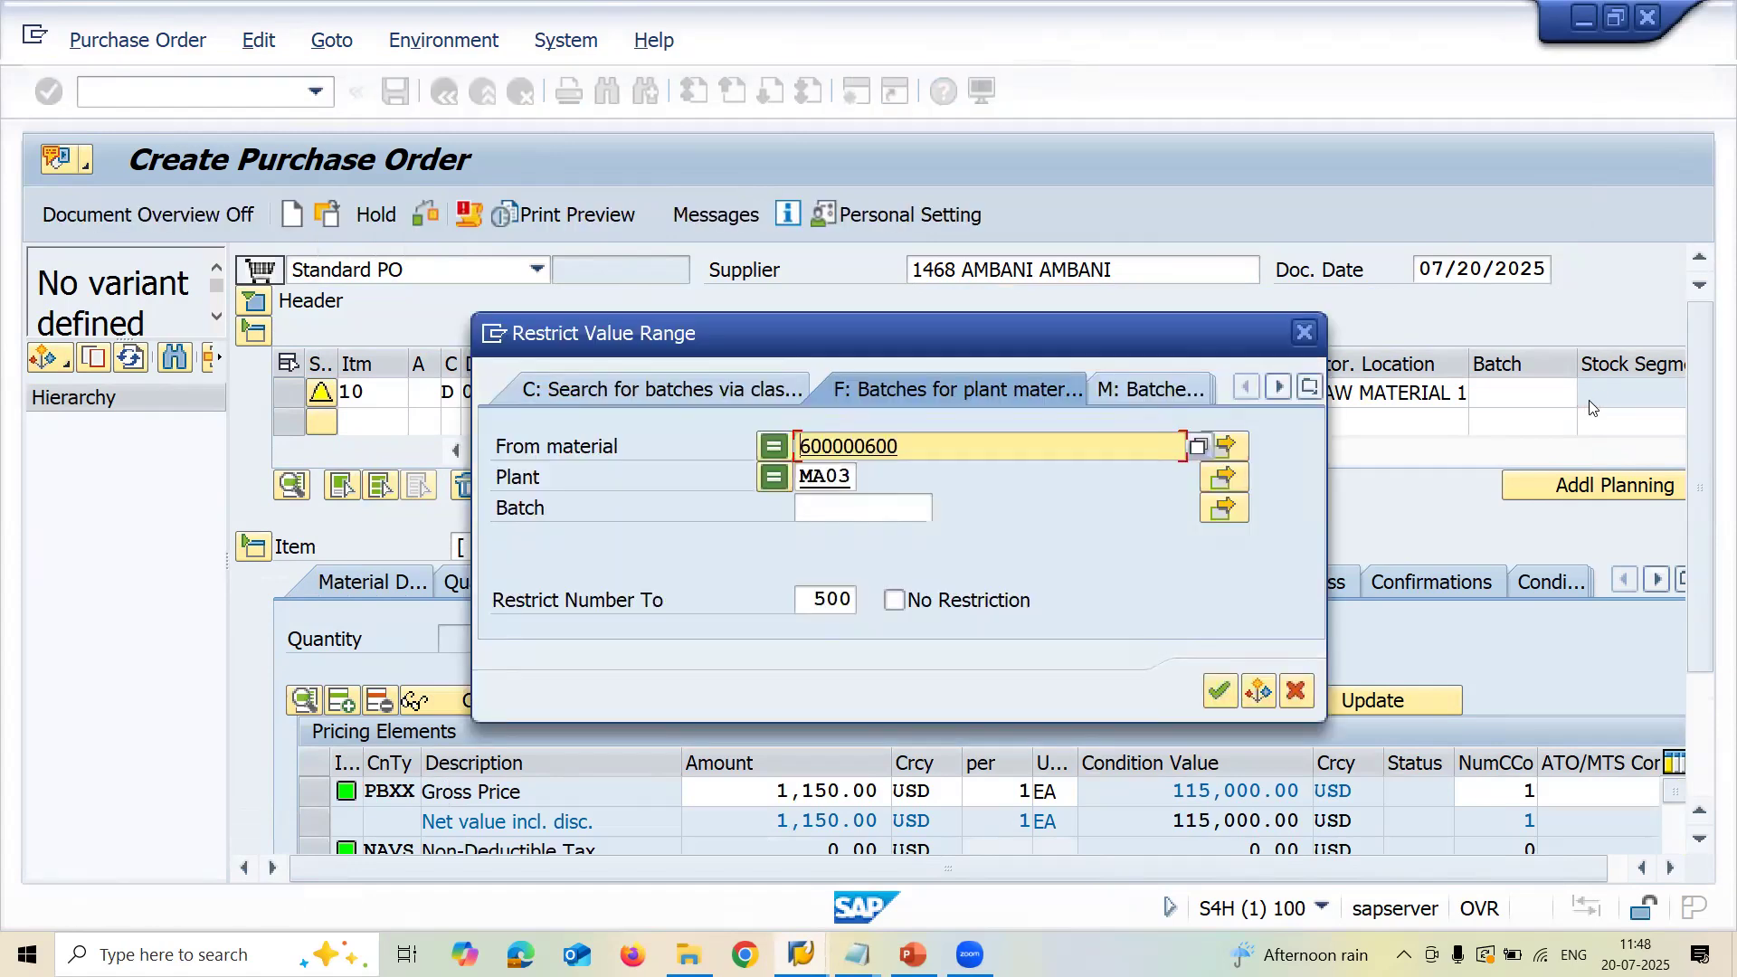
key(Return)
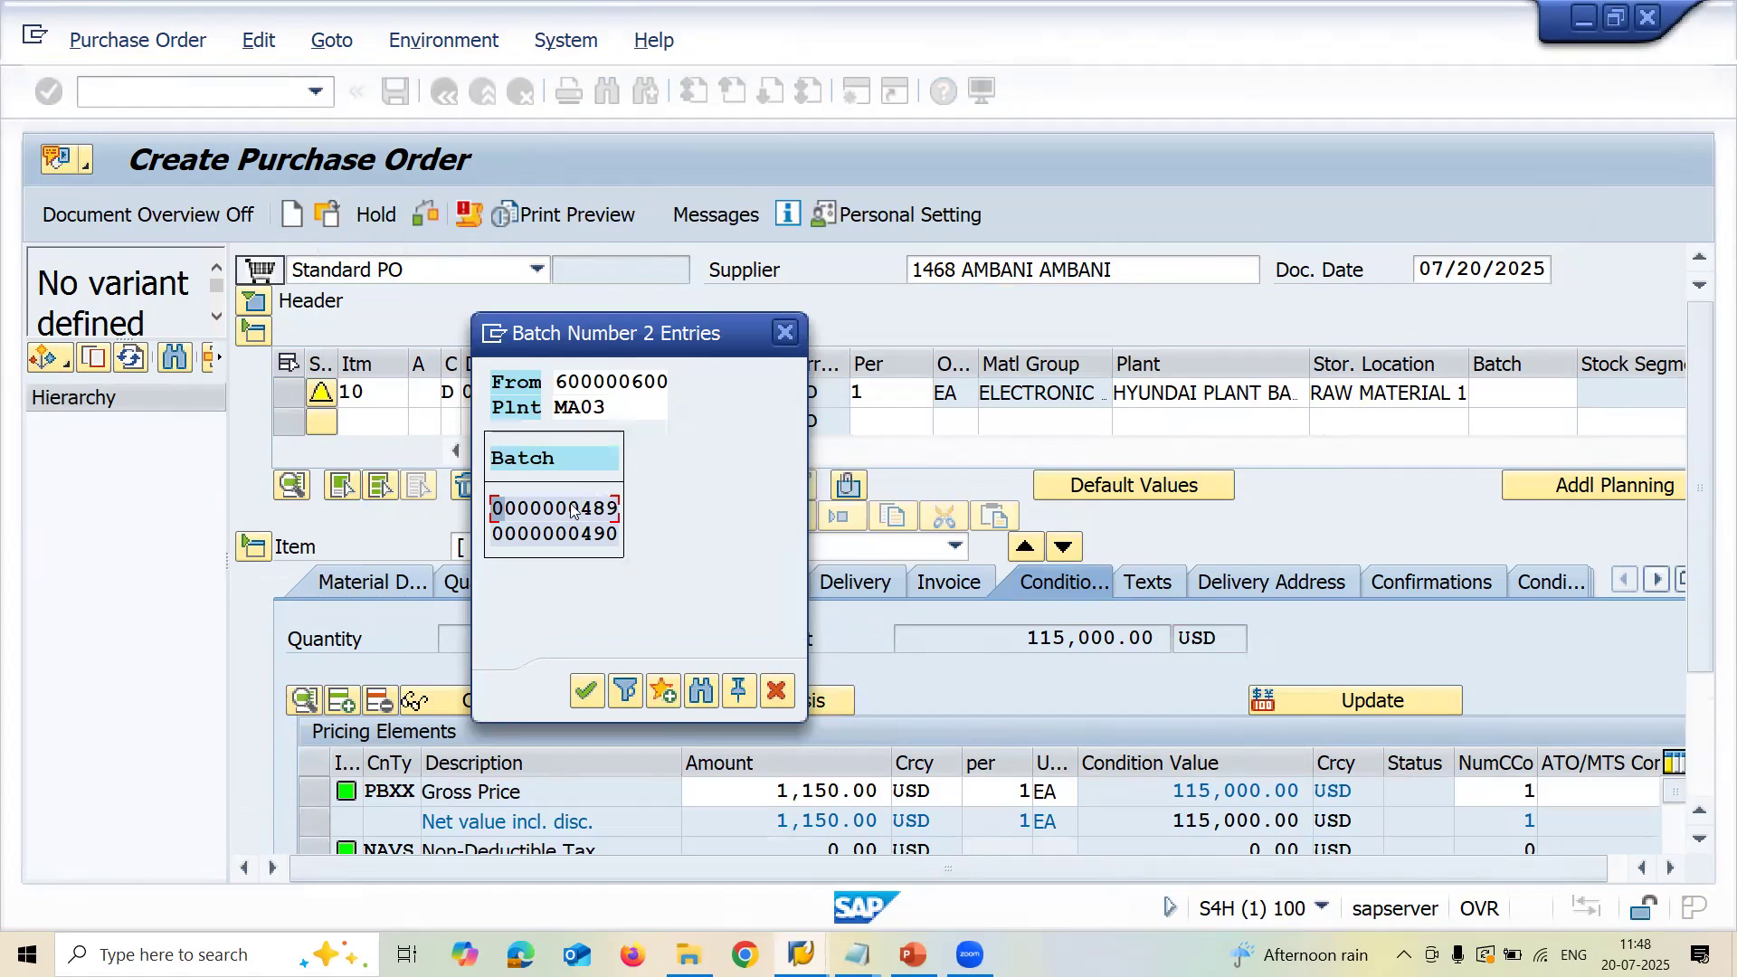
double_click(571, 509)
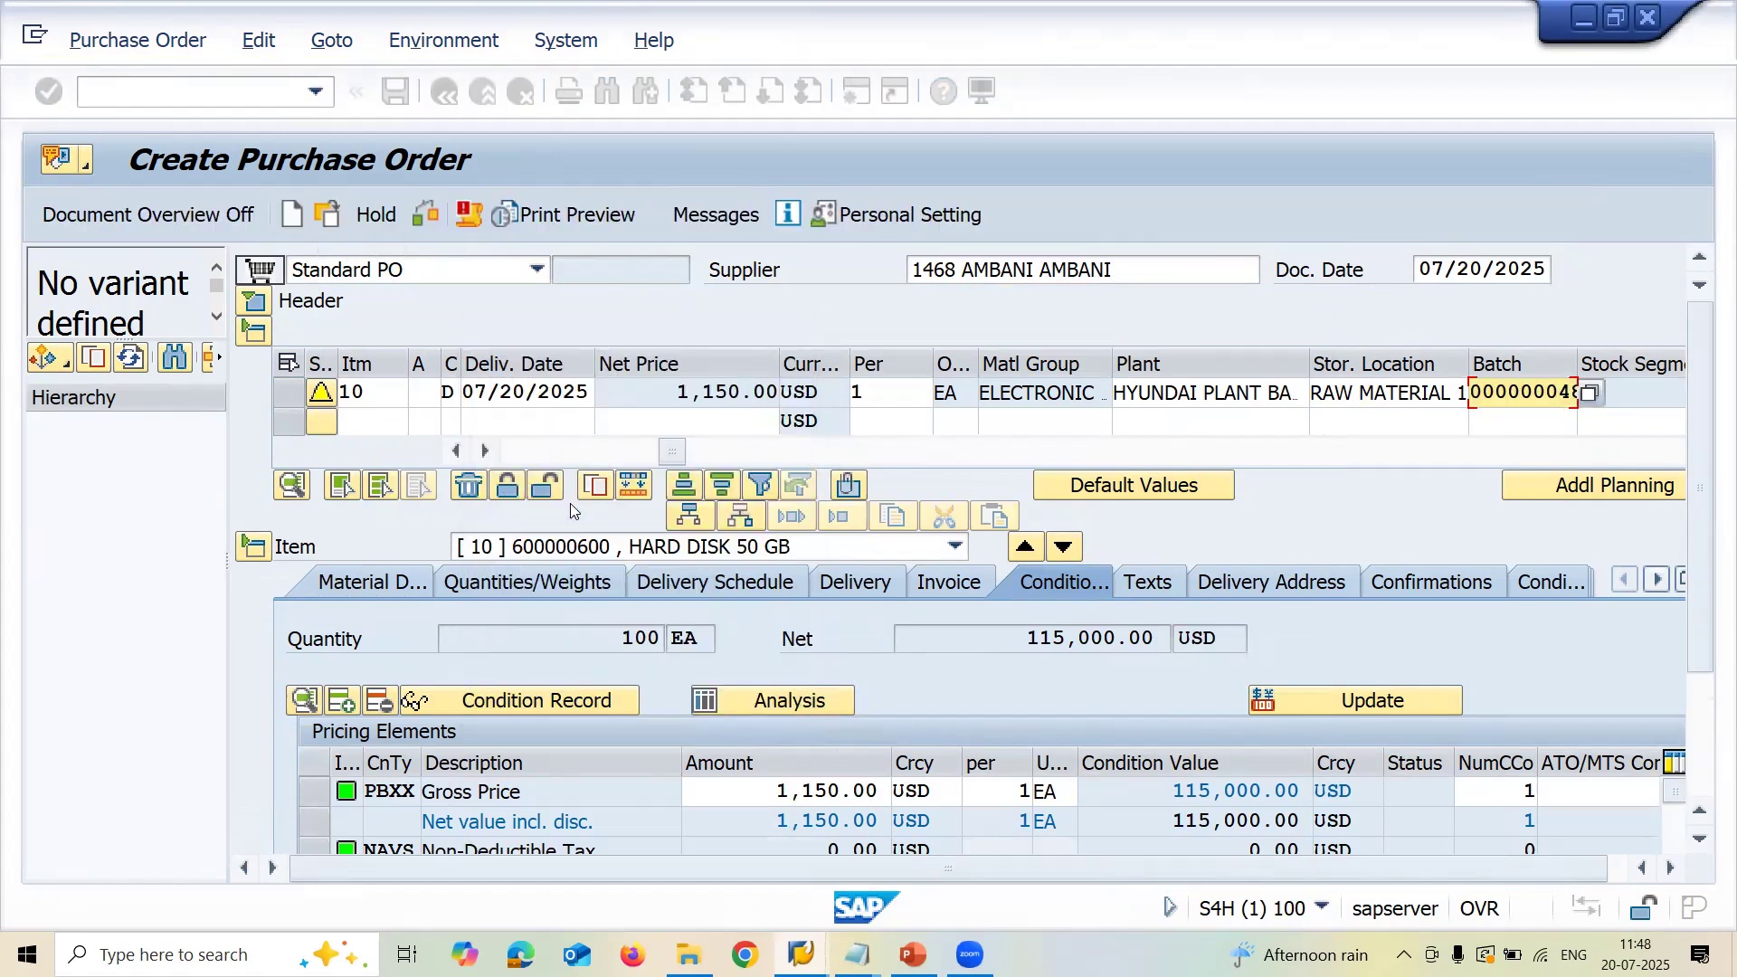
key(Return)
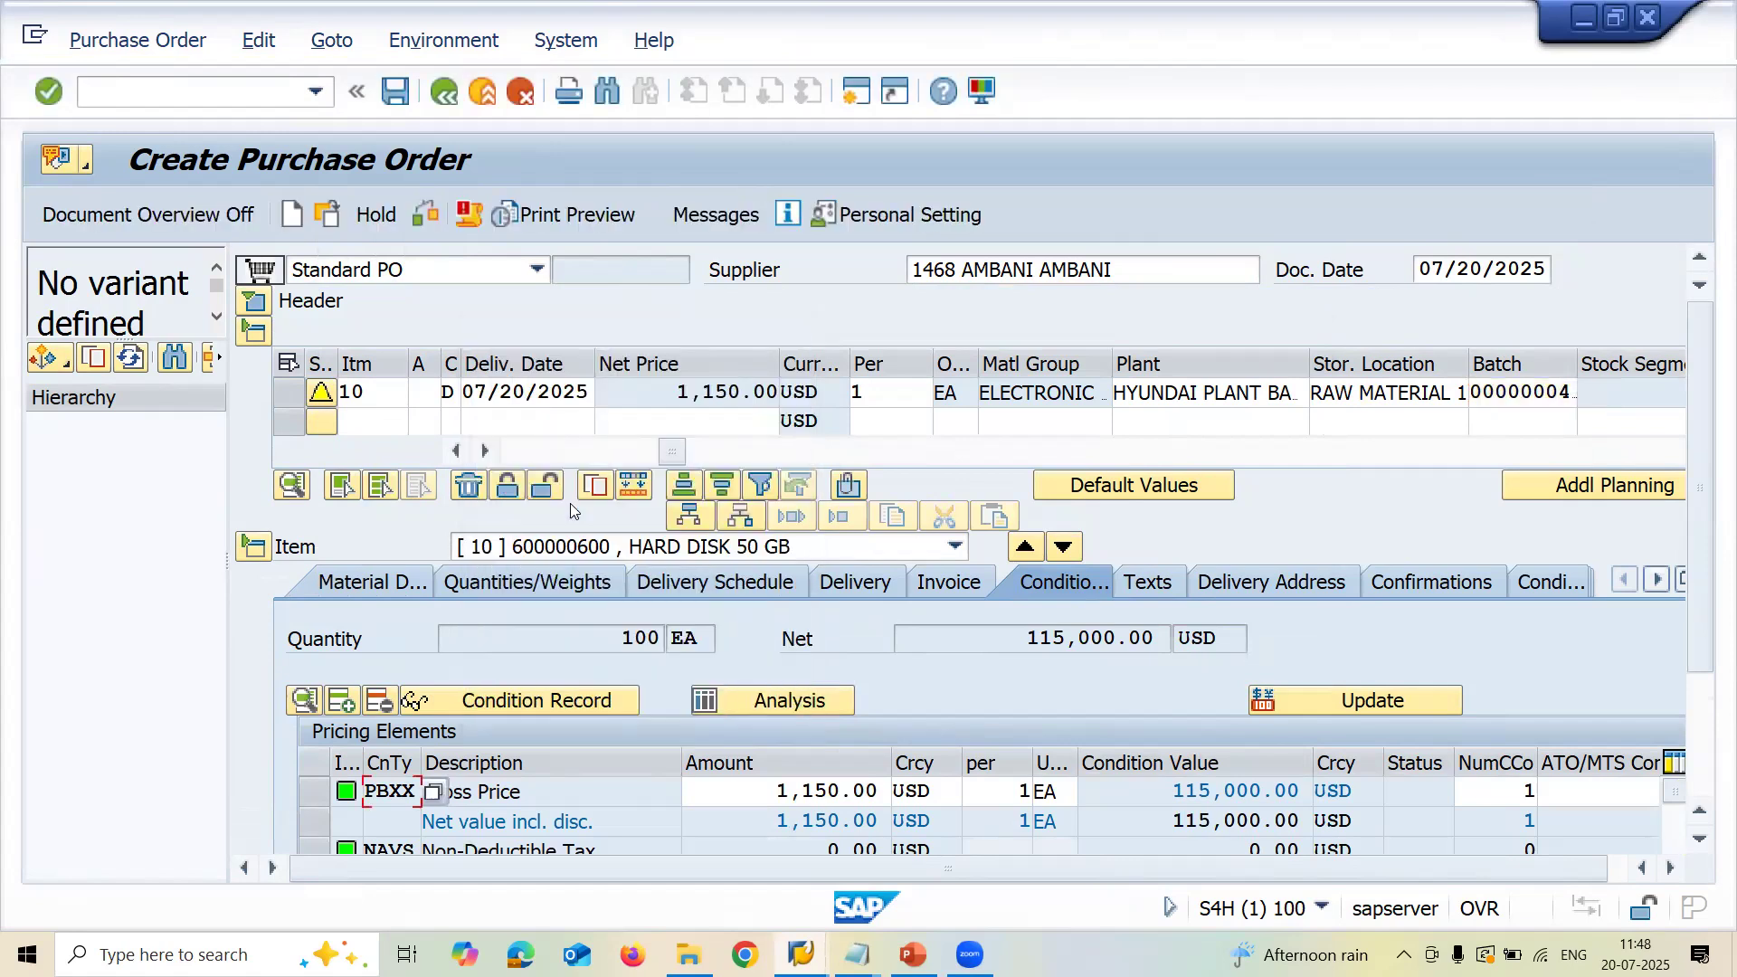
key(ctrl+s)
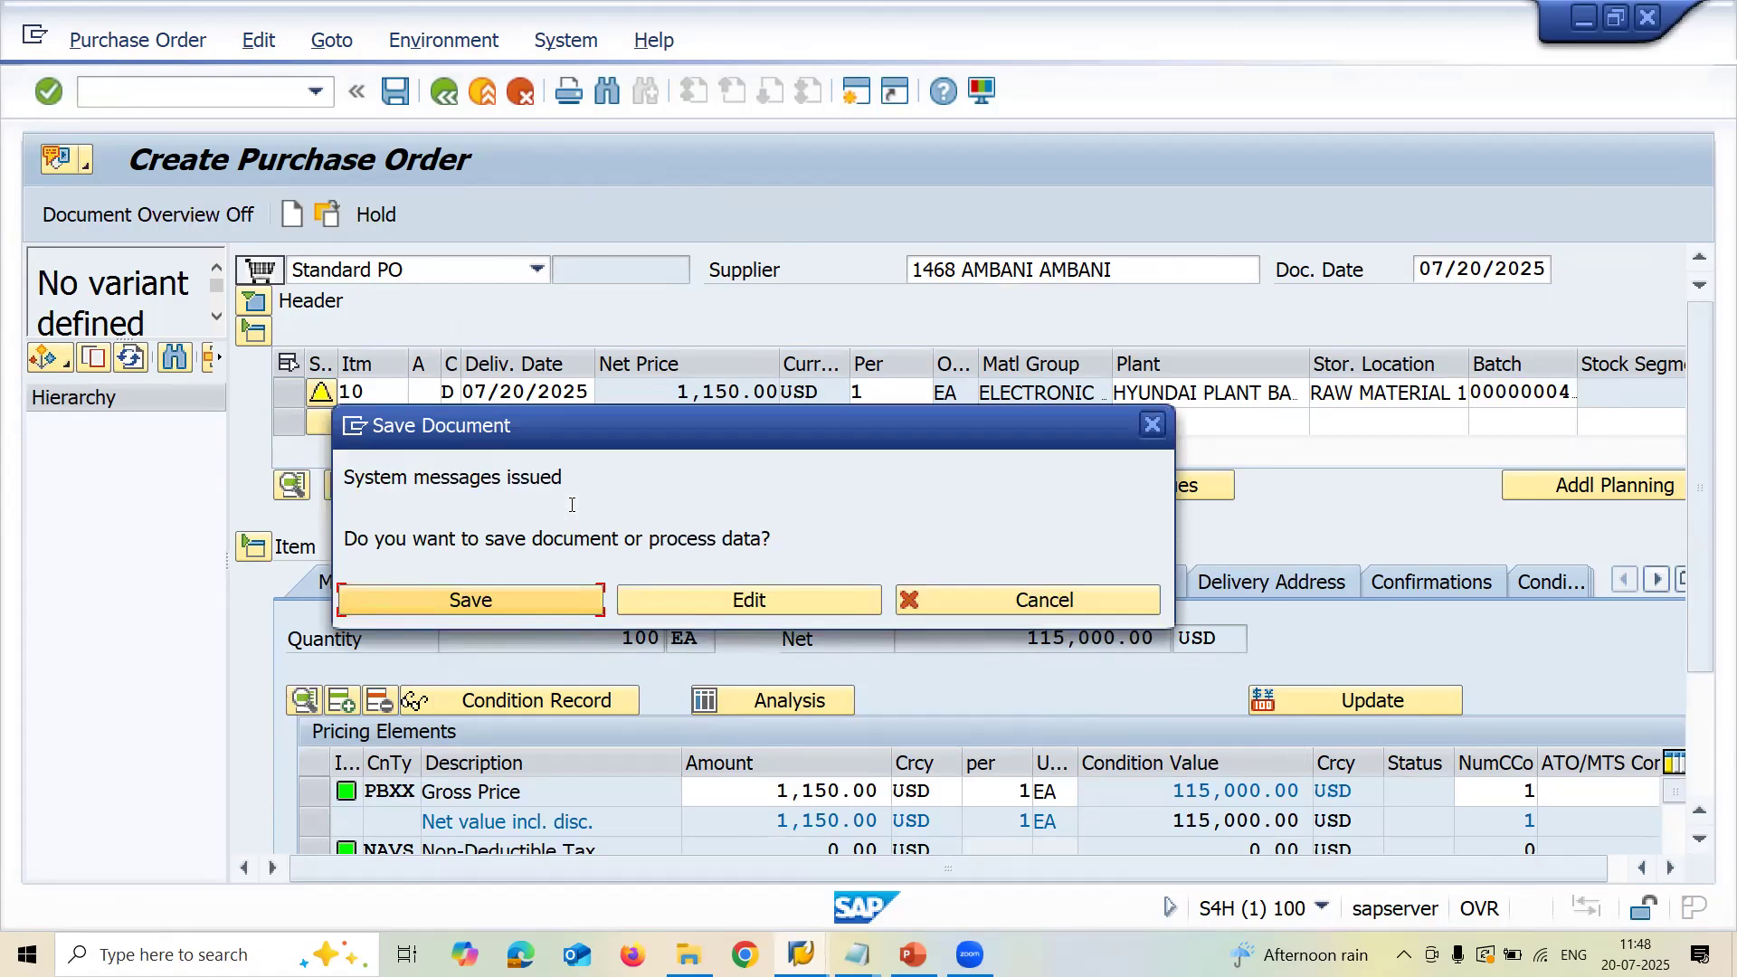
click(529, 590)
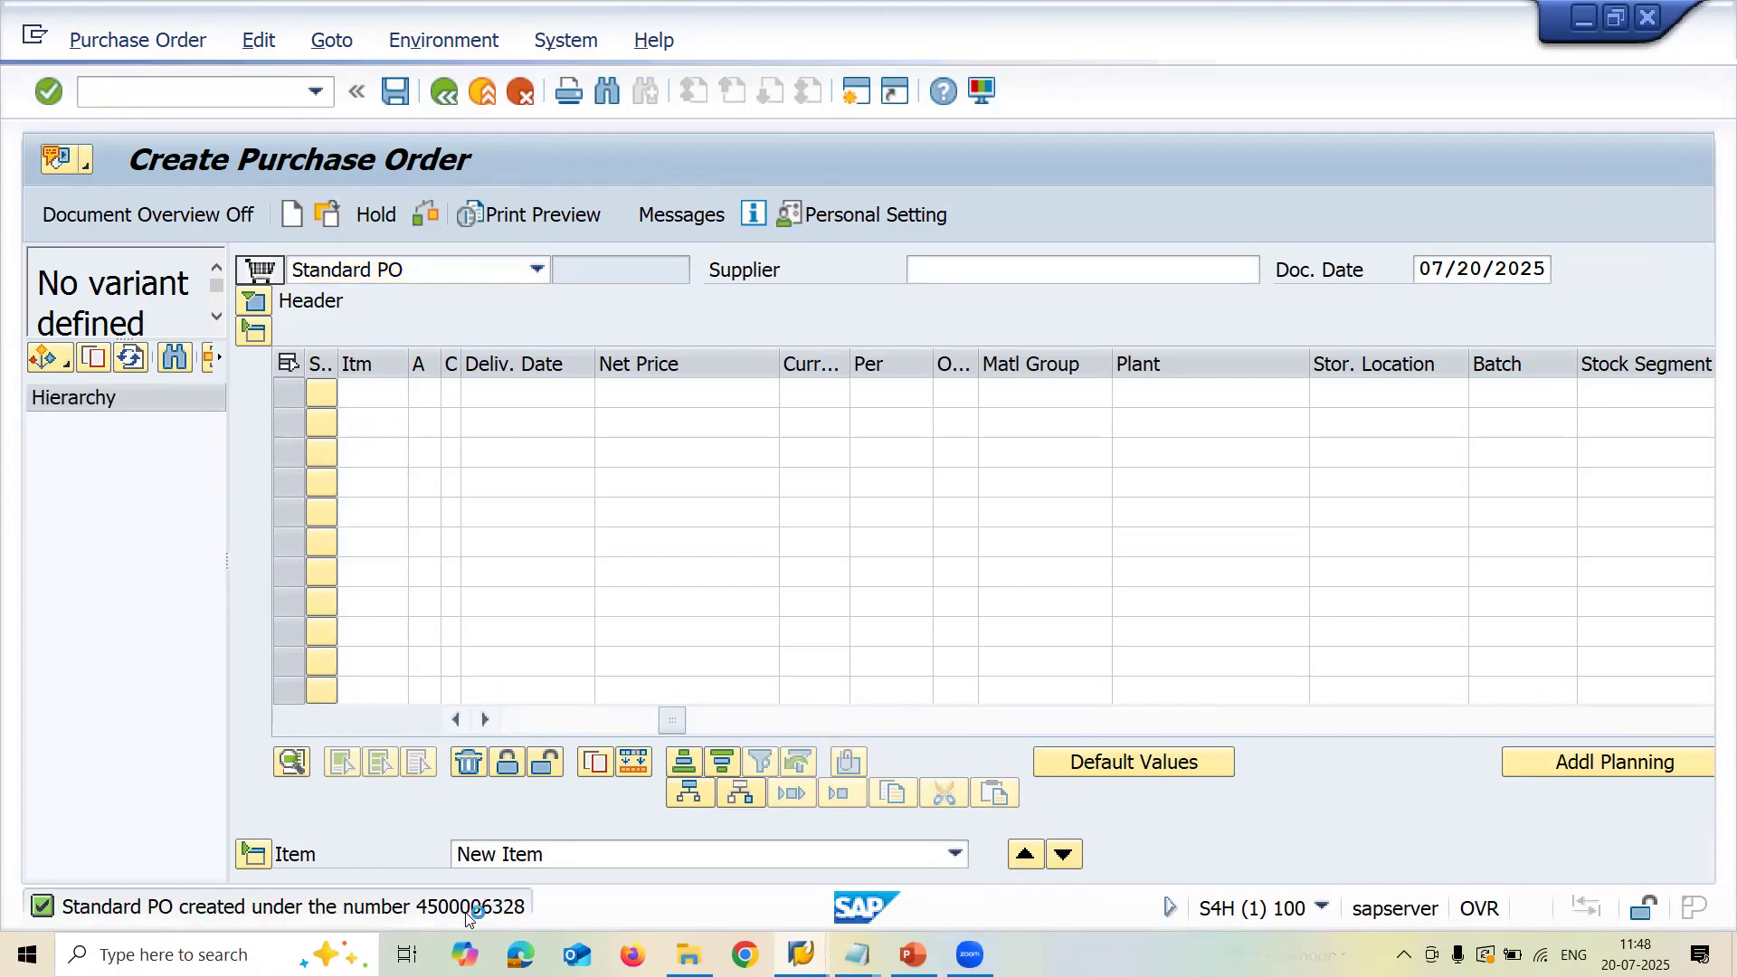
Copy the new purchase order number from the details of the confirmation message and close them
double_click(466, 907)
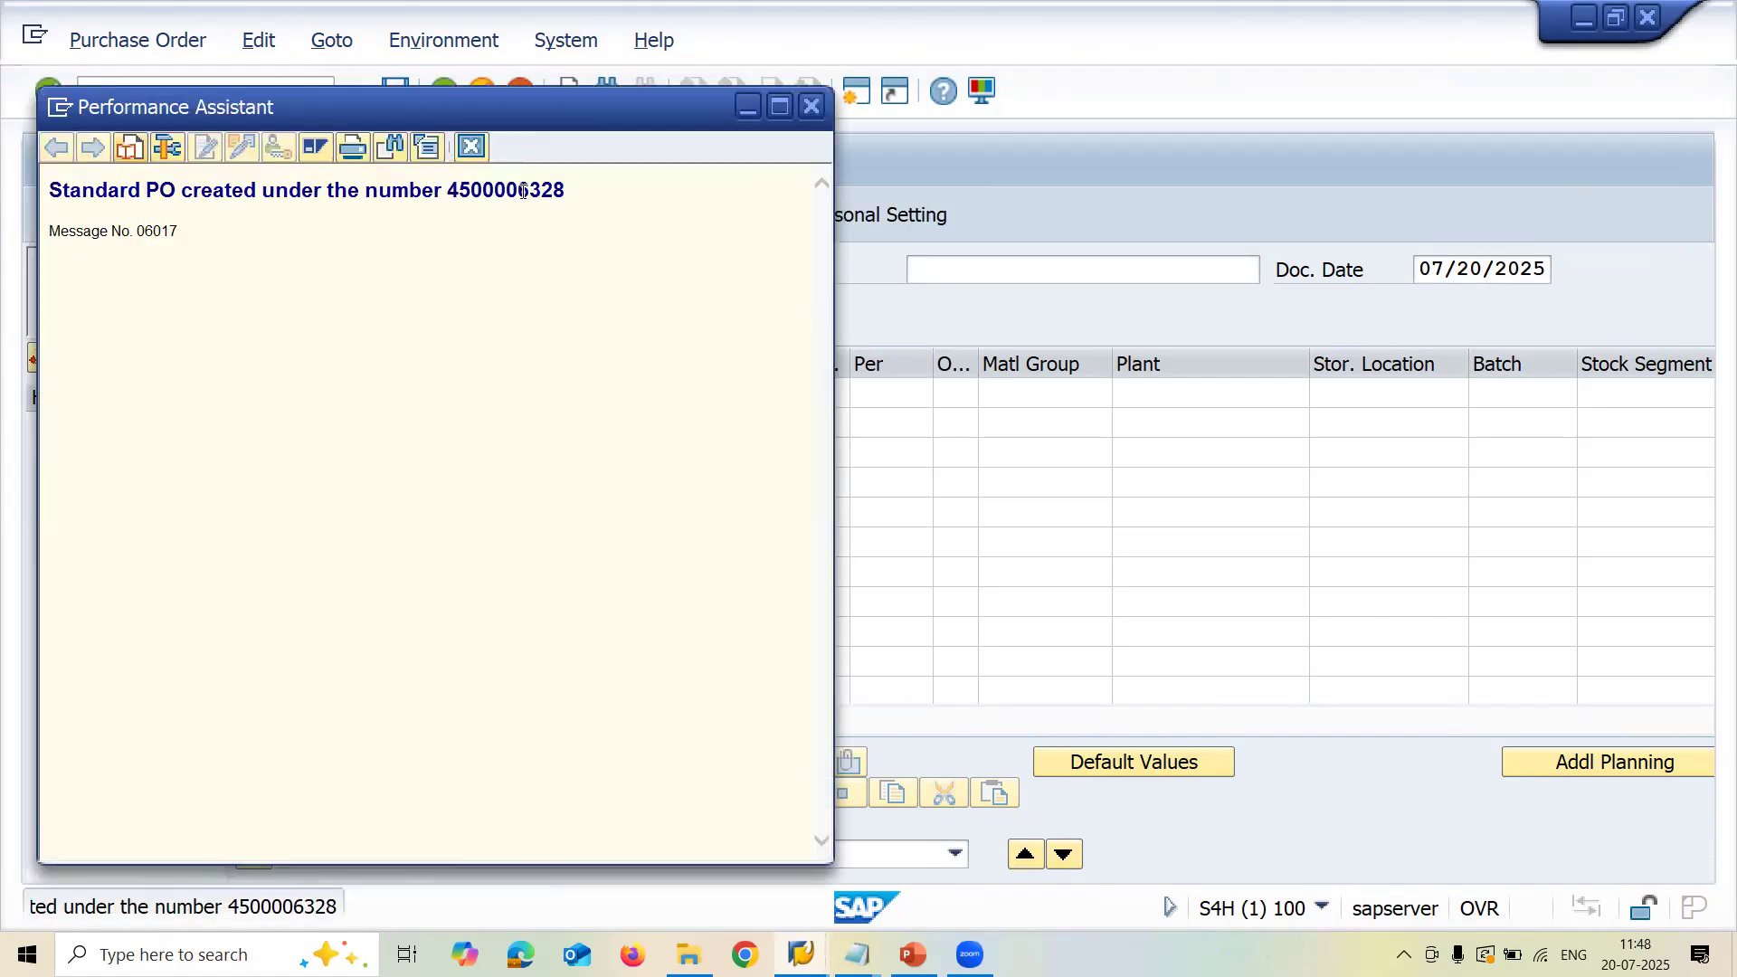
double_click(523, 191)
key(ctrl+c)
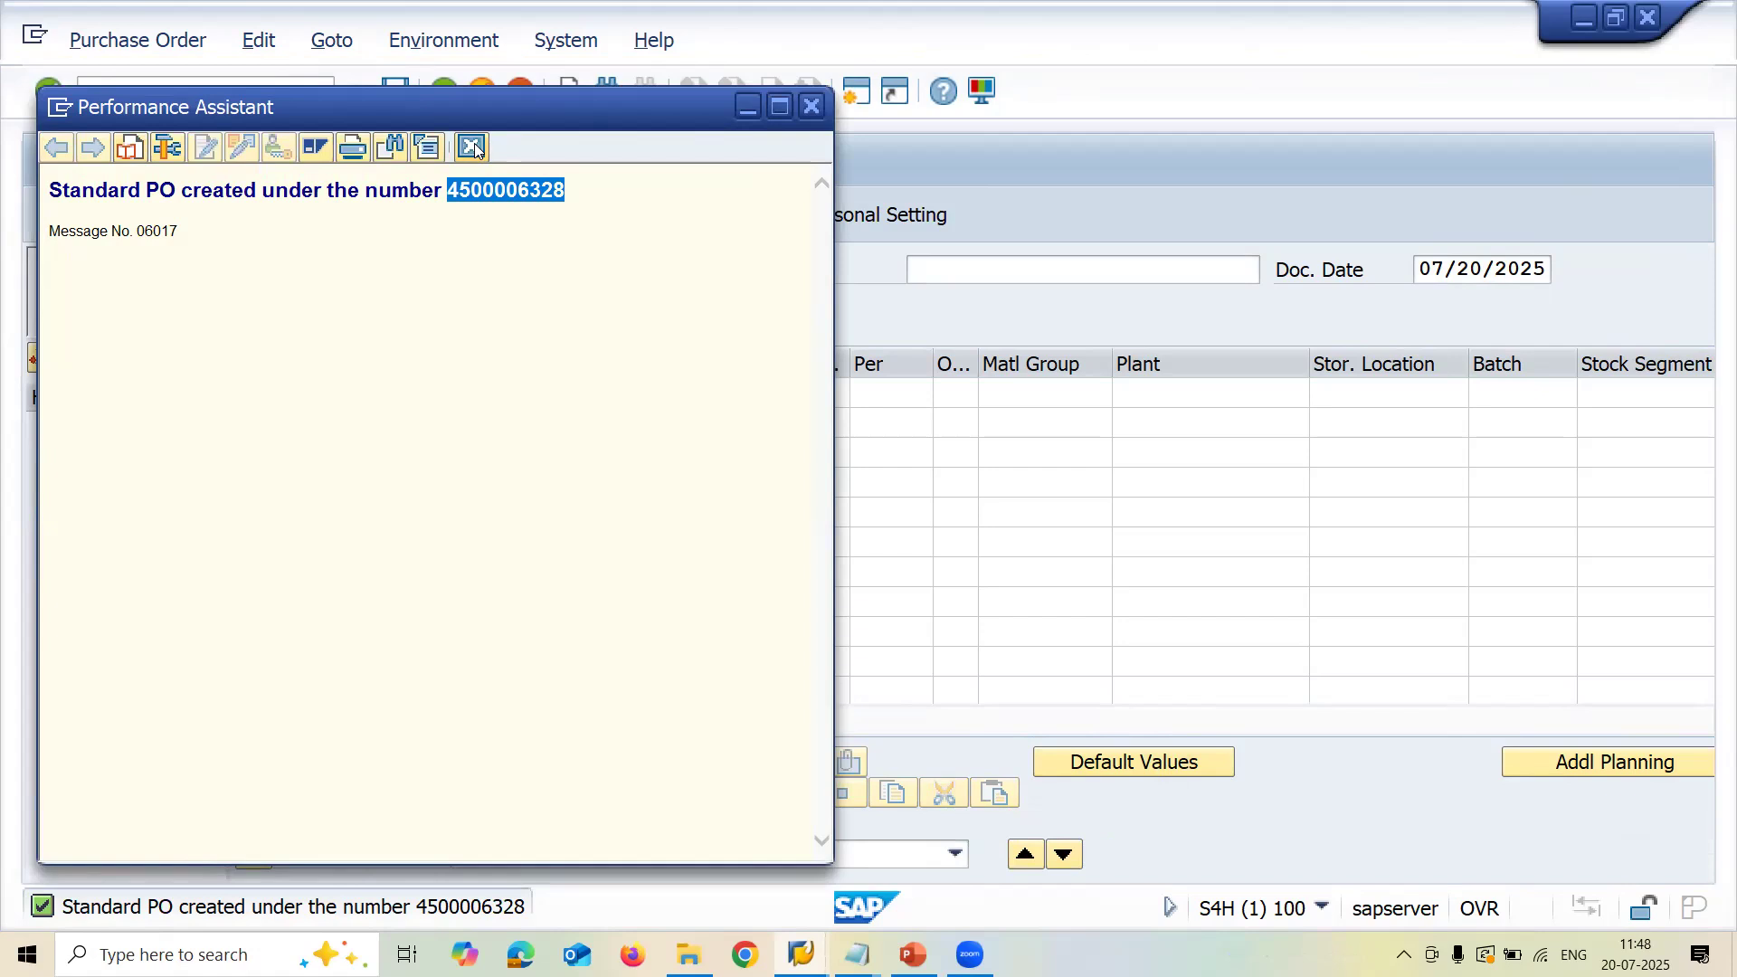
key(Escape)
Open the goods movement transaction and set its action to Goods Receipt
click(228, 92)
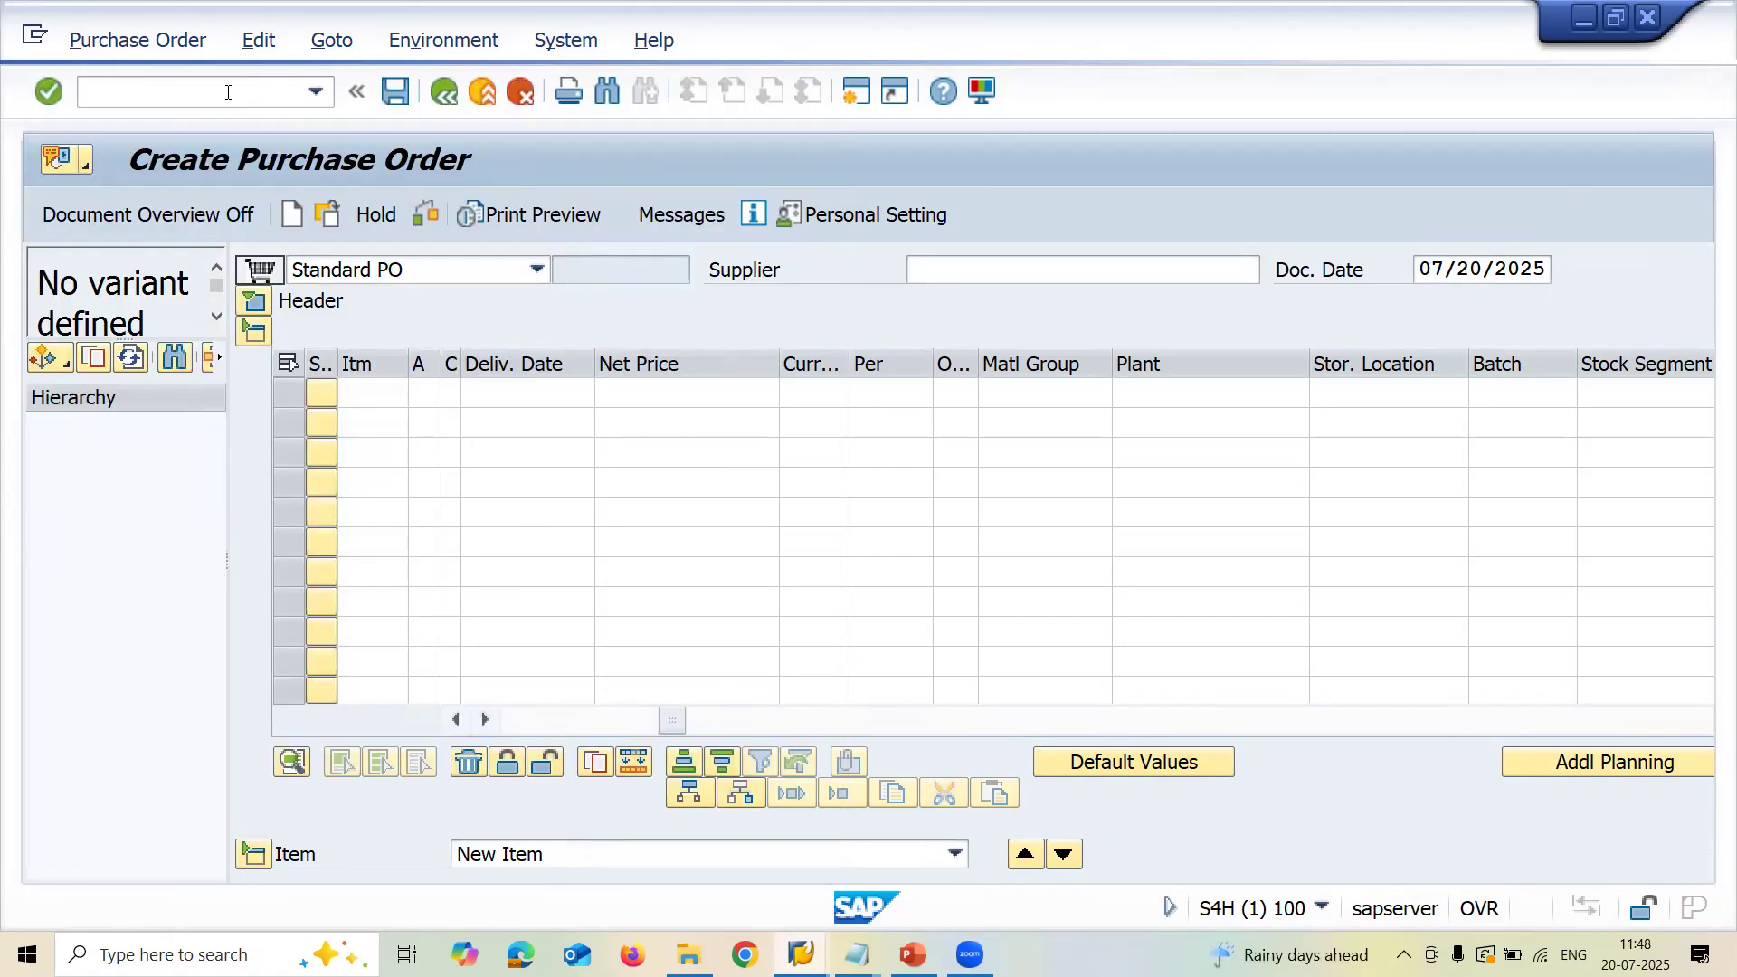
text(/NME23N)
key(Return)
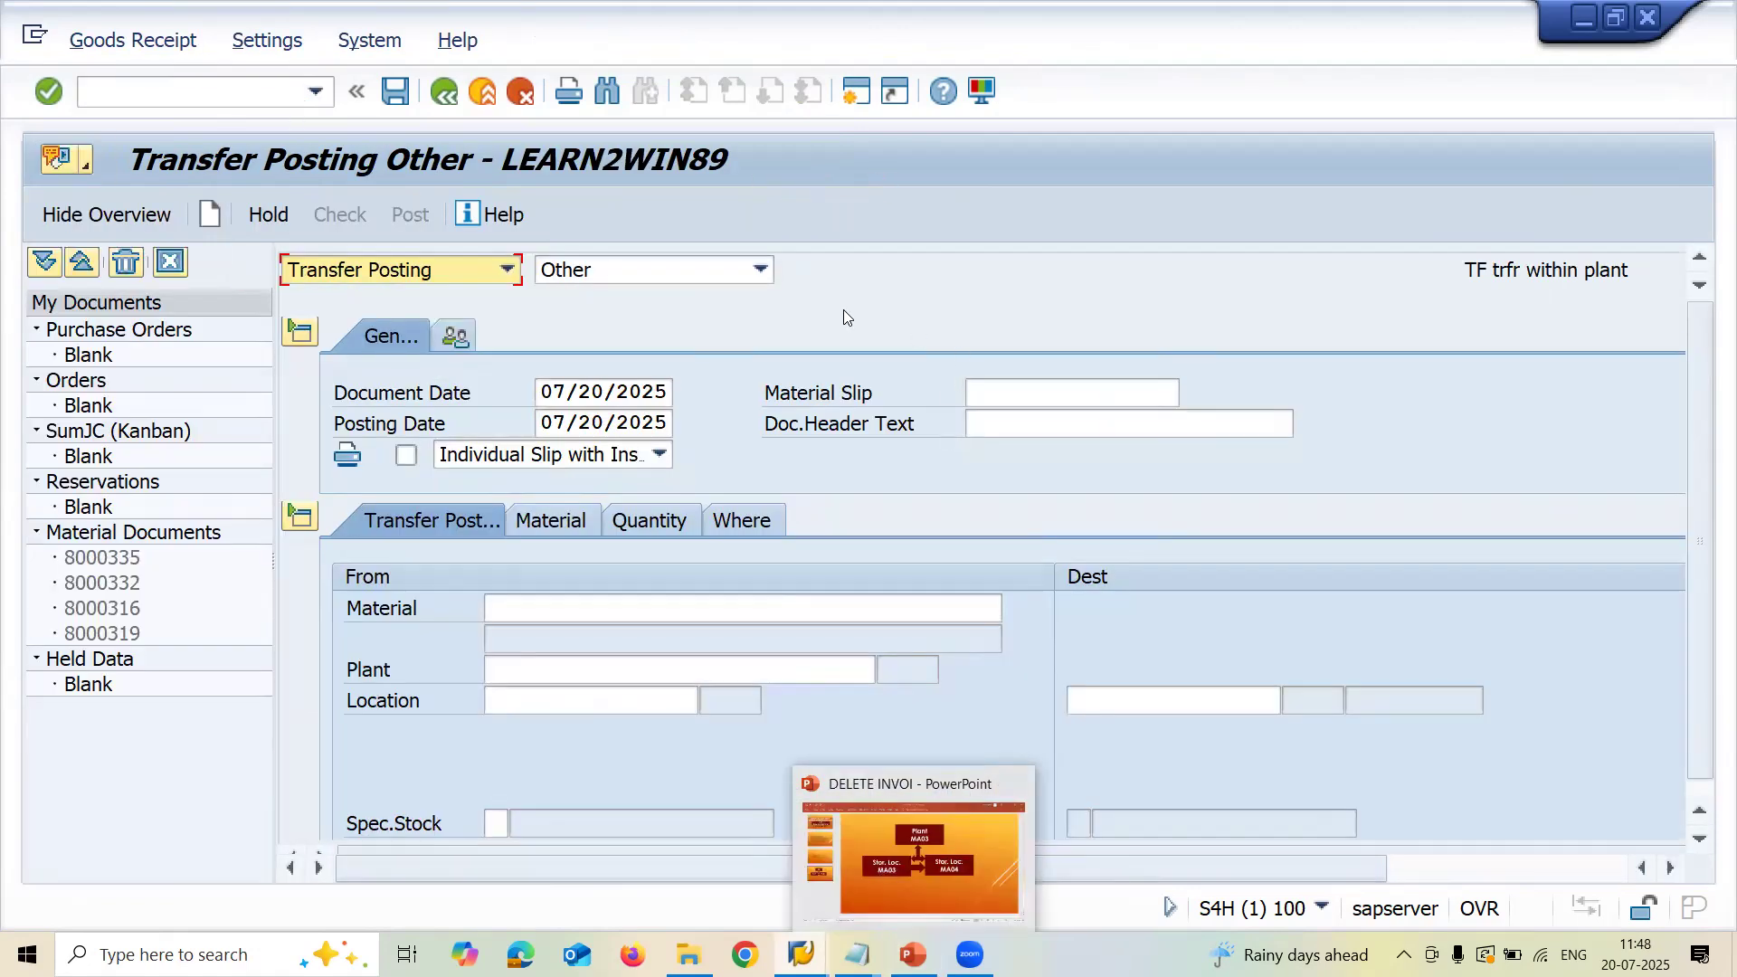
click(442, 271)
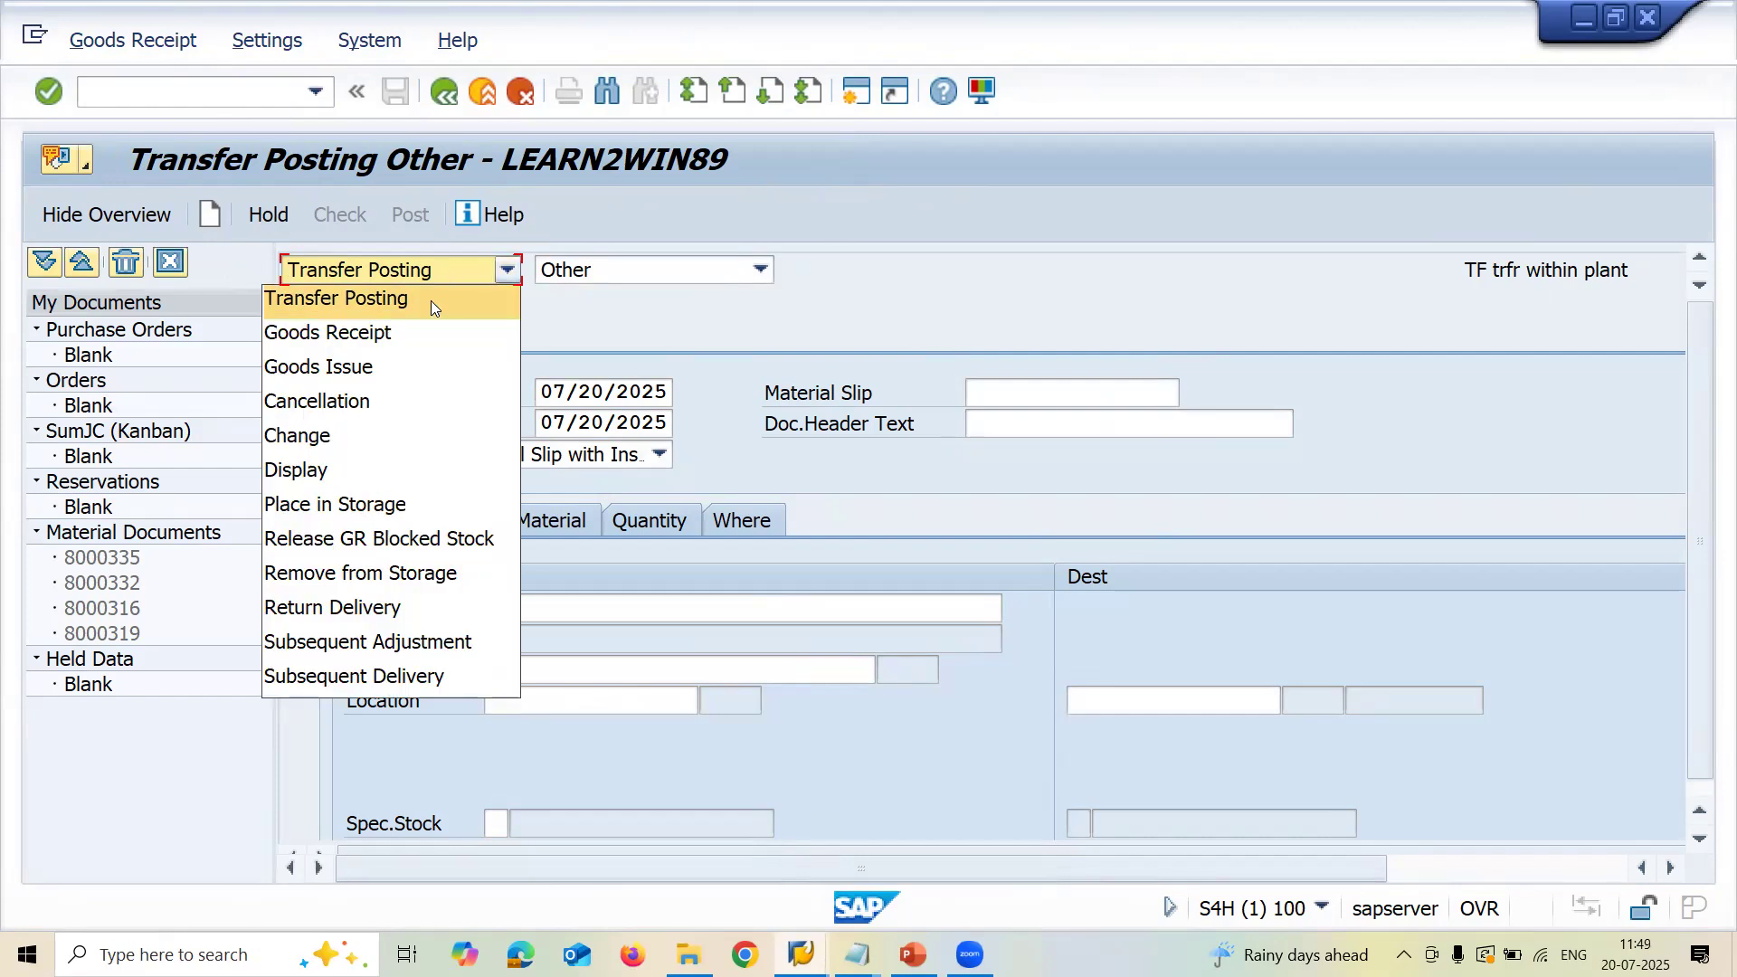
click(402, 351)
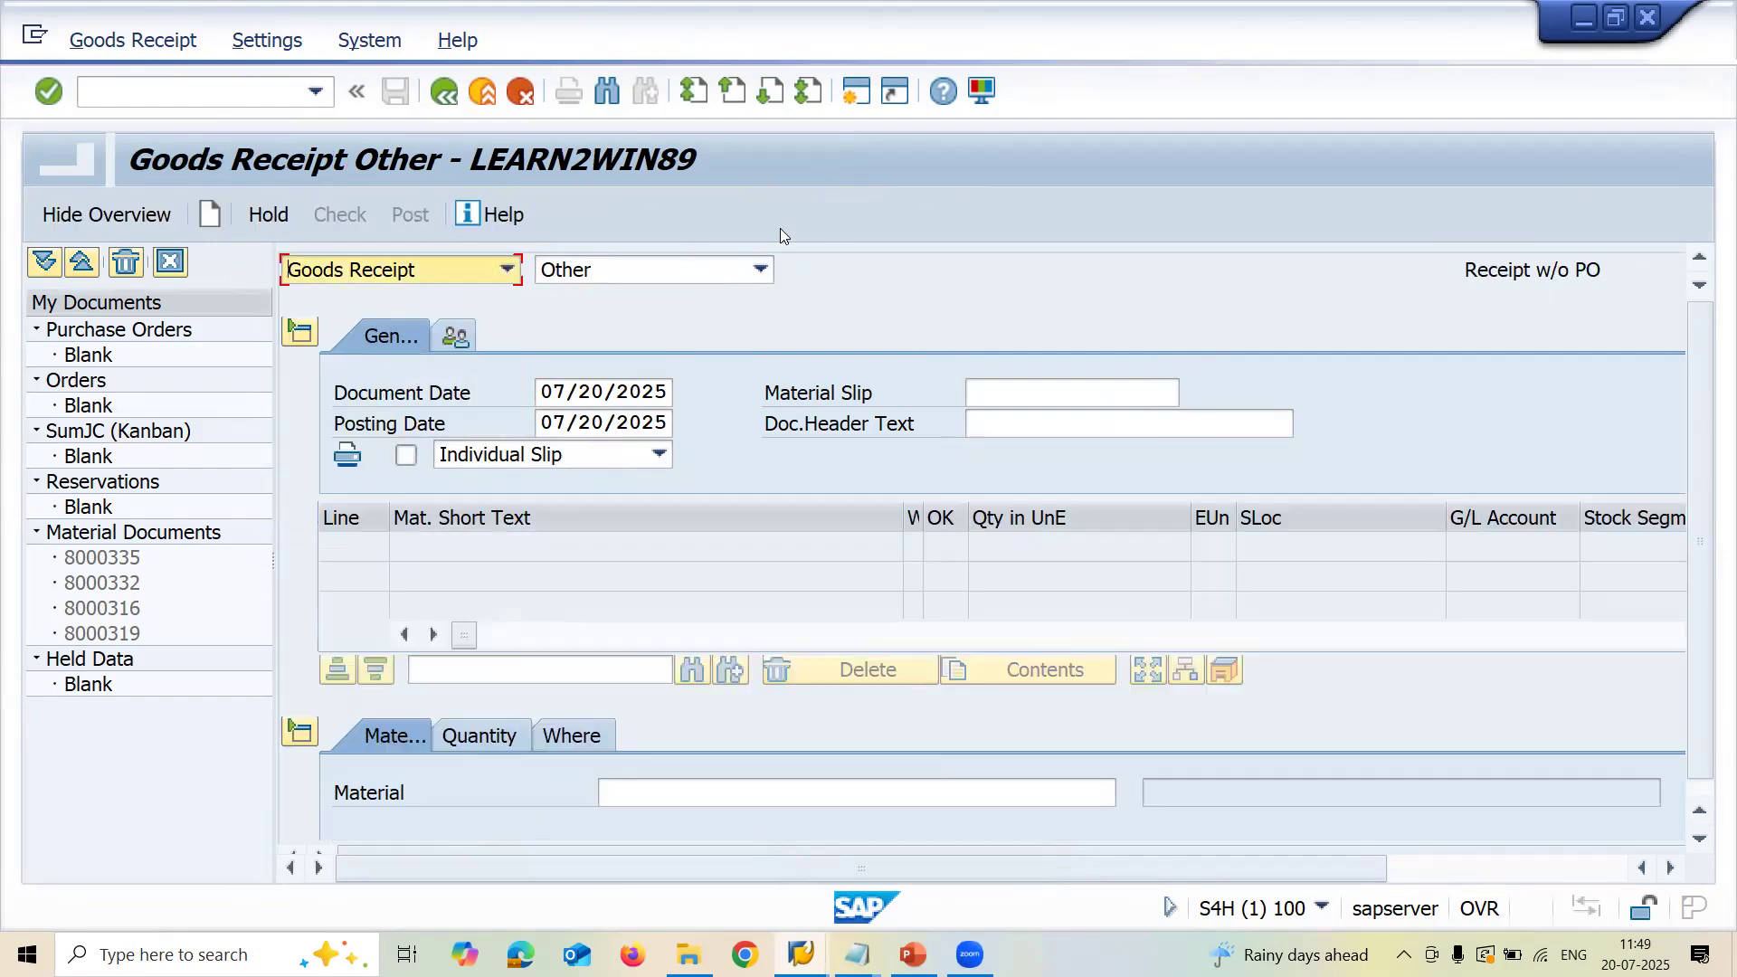
Choose Purchase Order as the goods receipt's reference document and load the copied purchase order number
click(711, 270)
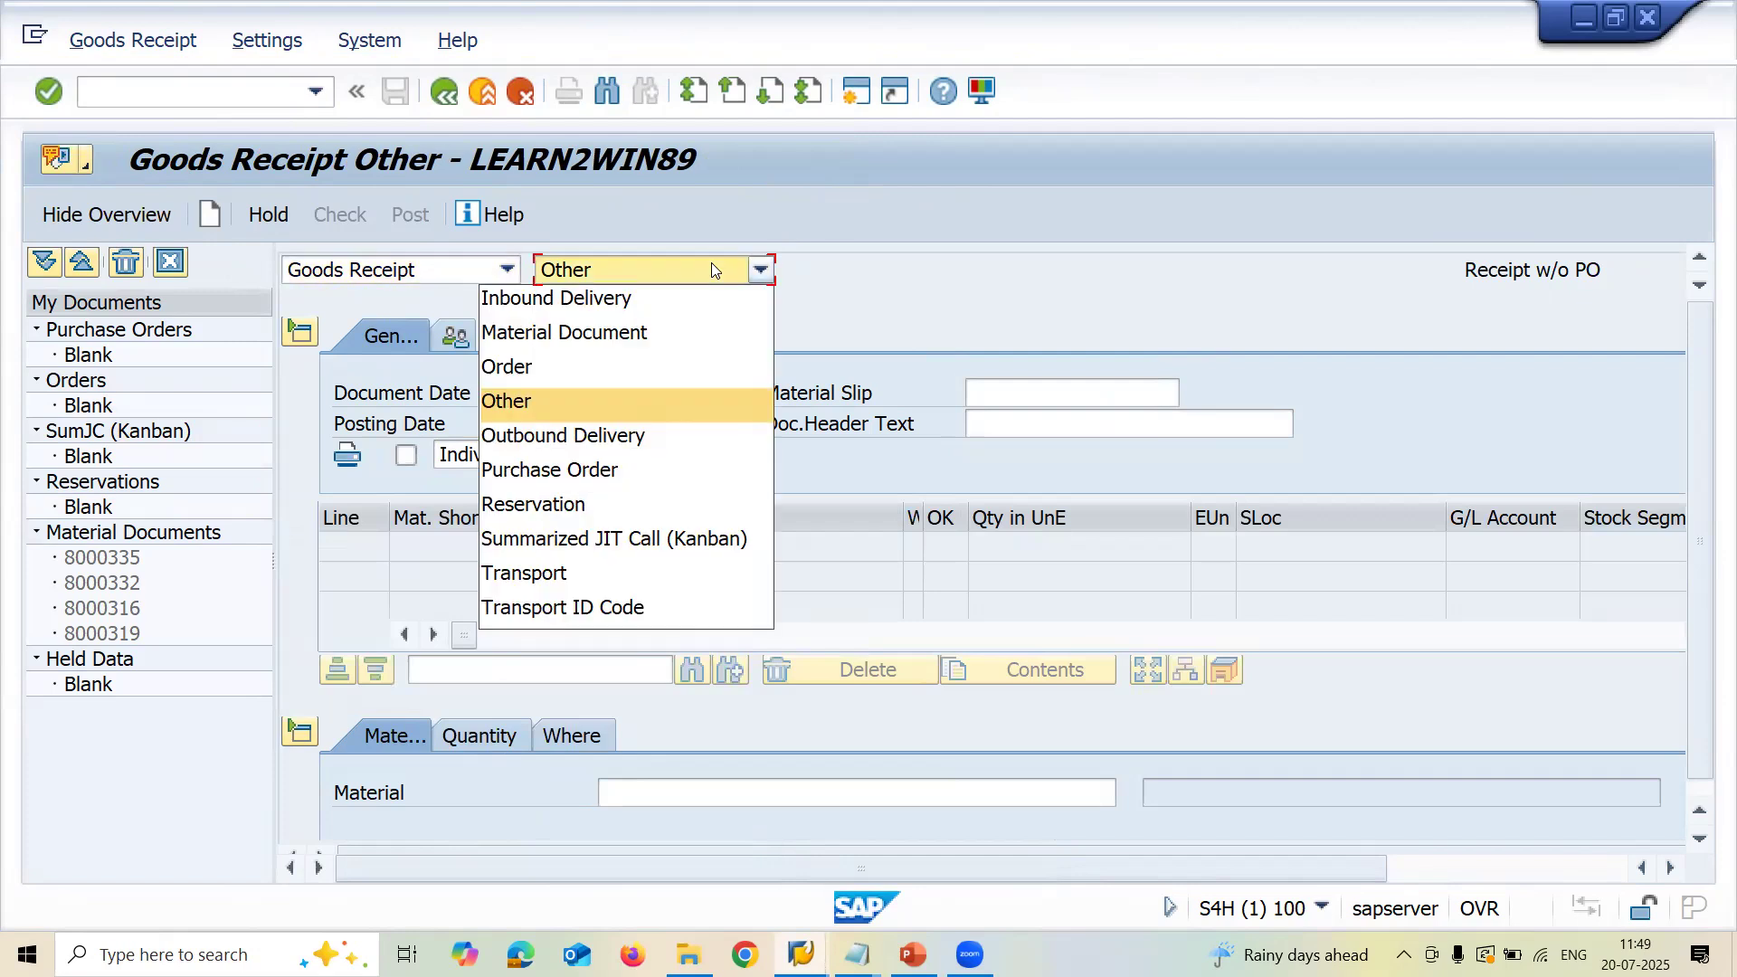
click(651, 472)
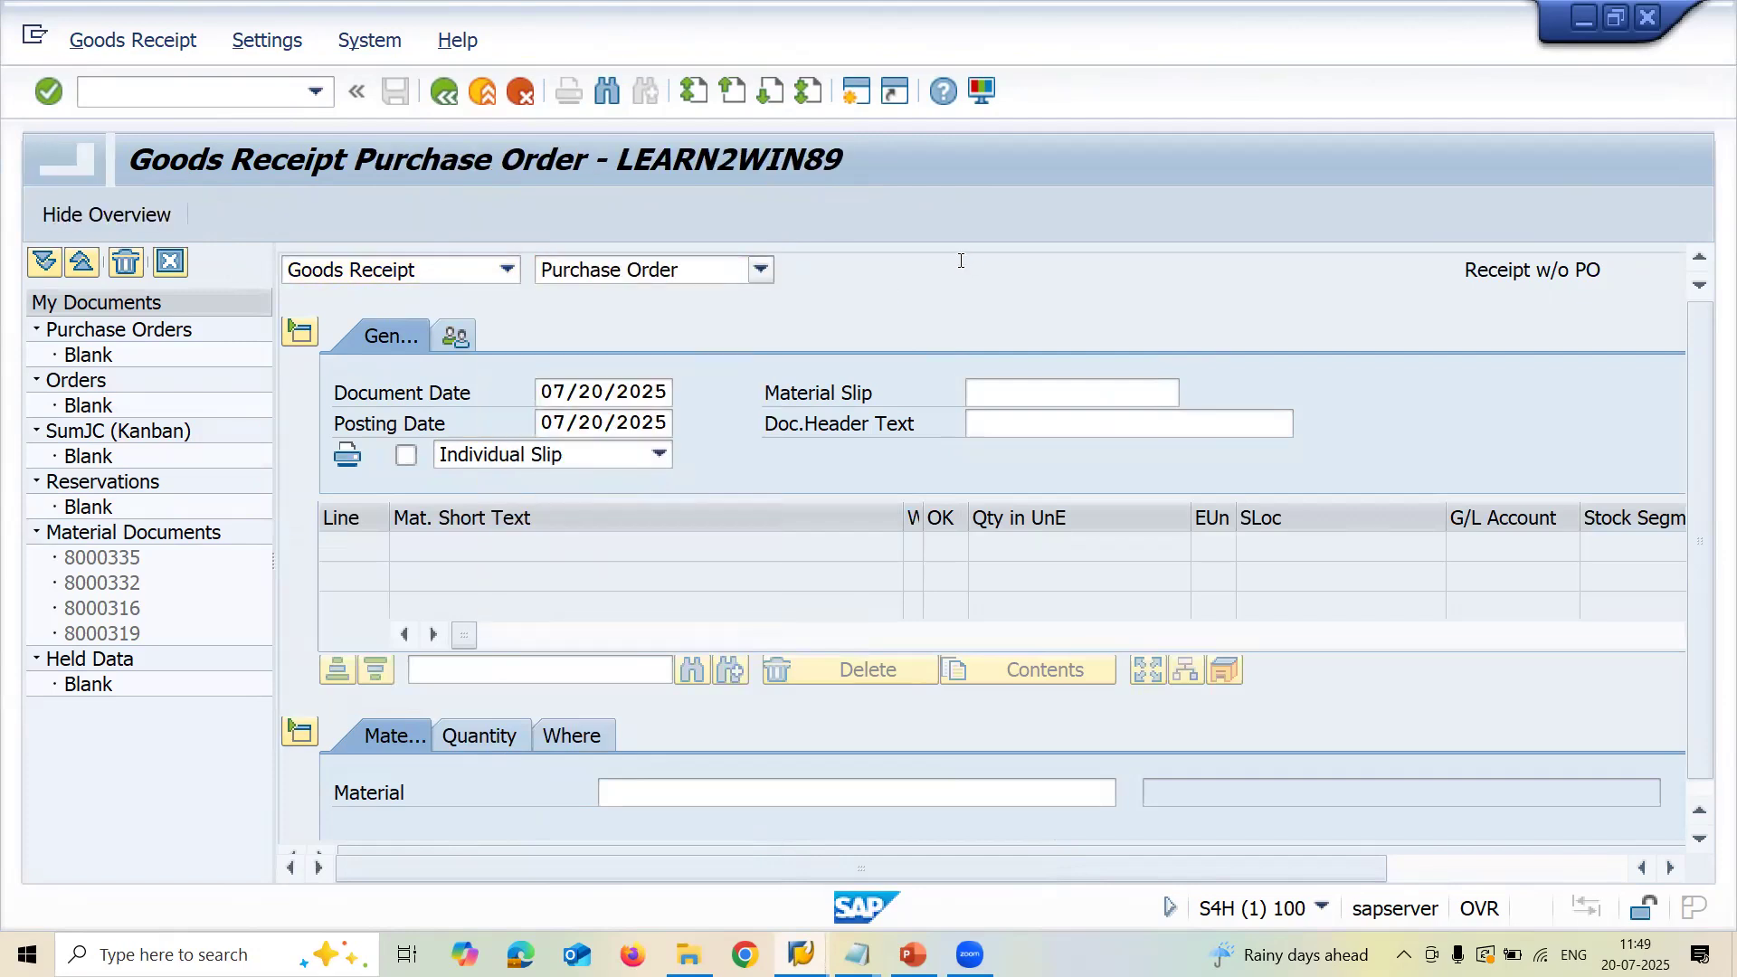
key(ctrl+v)
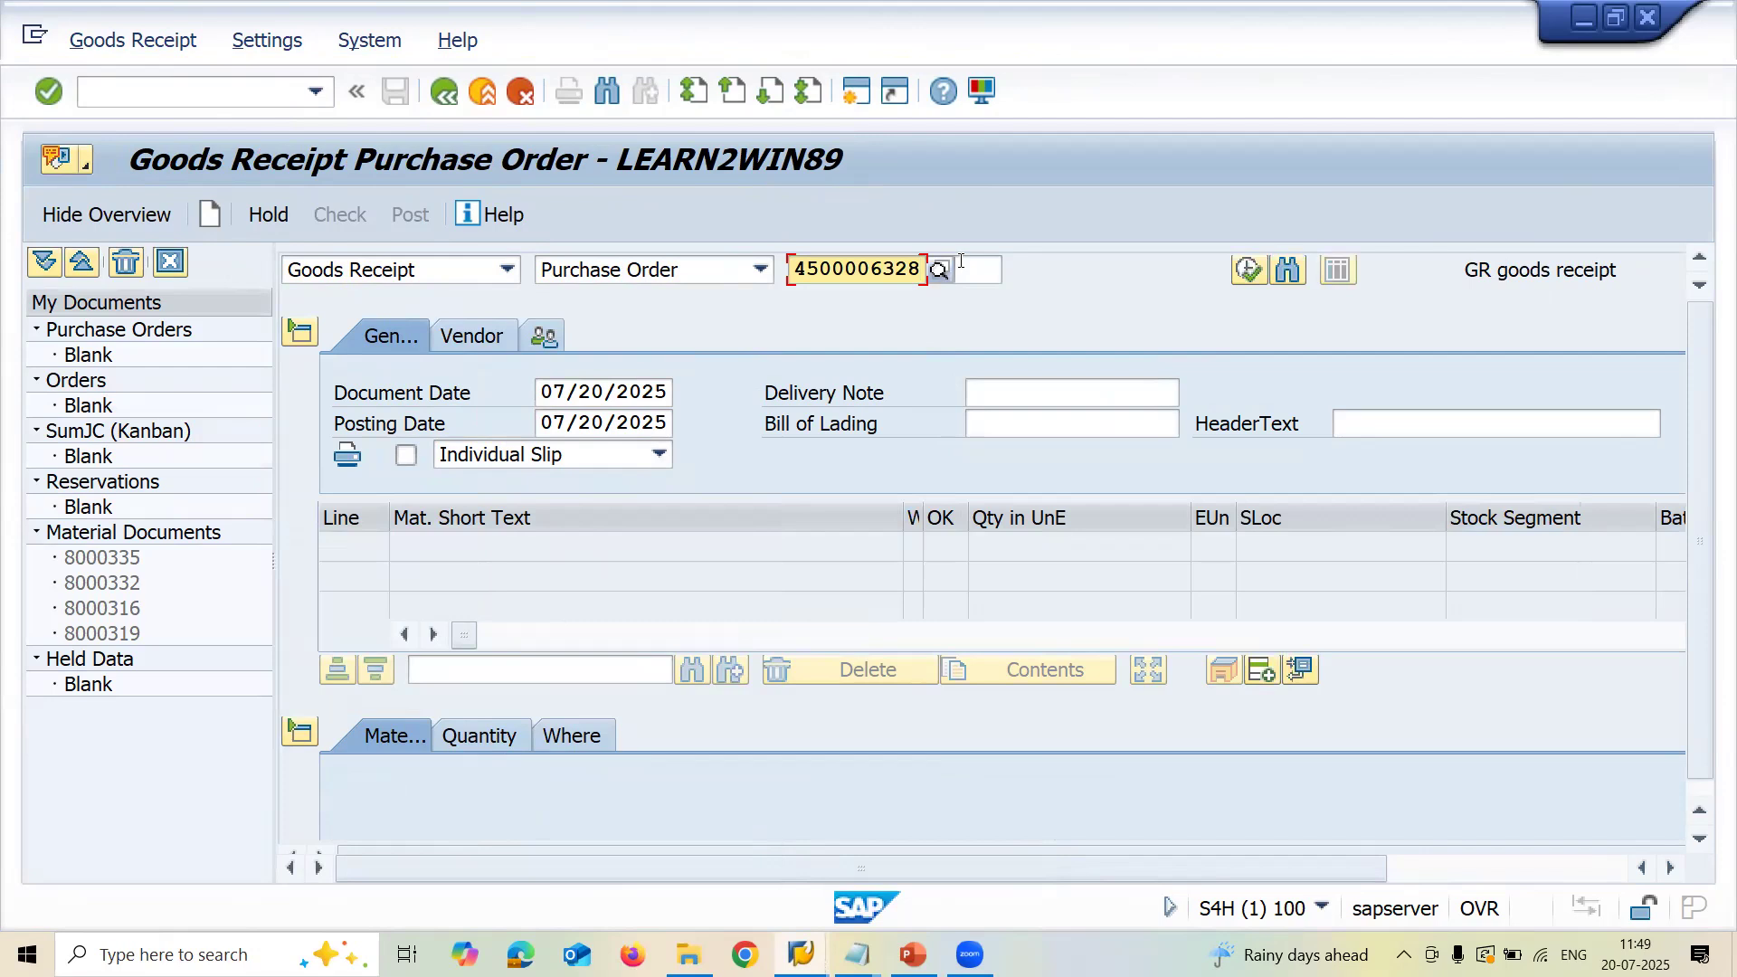
key(Return)
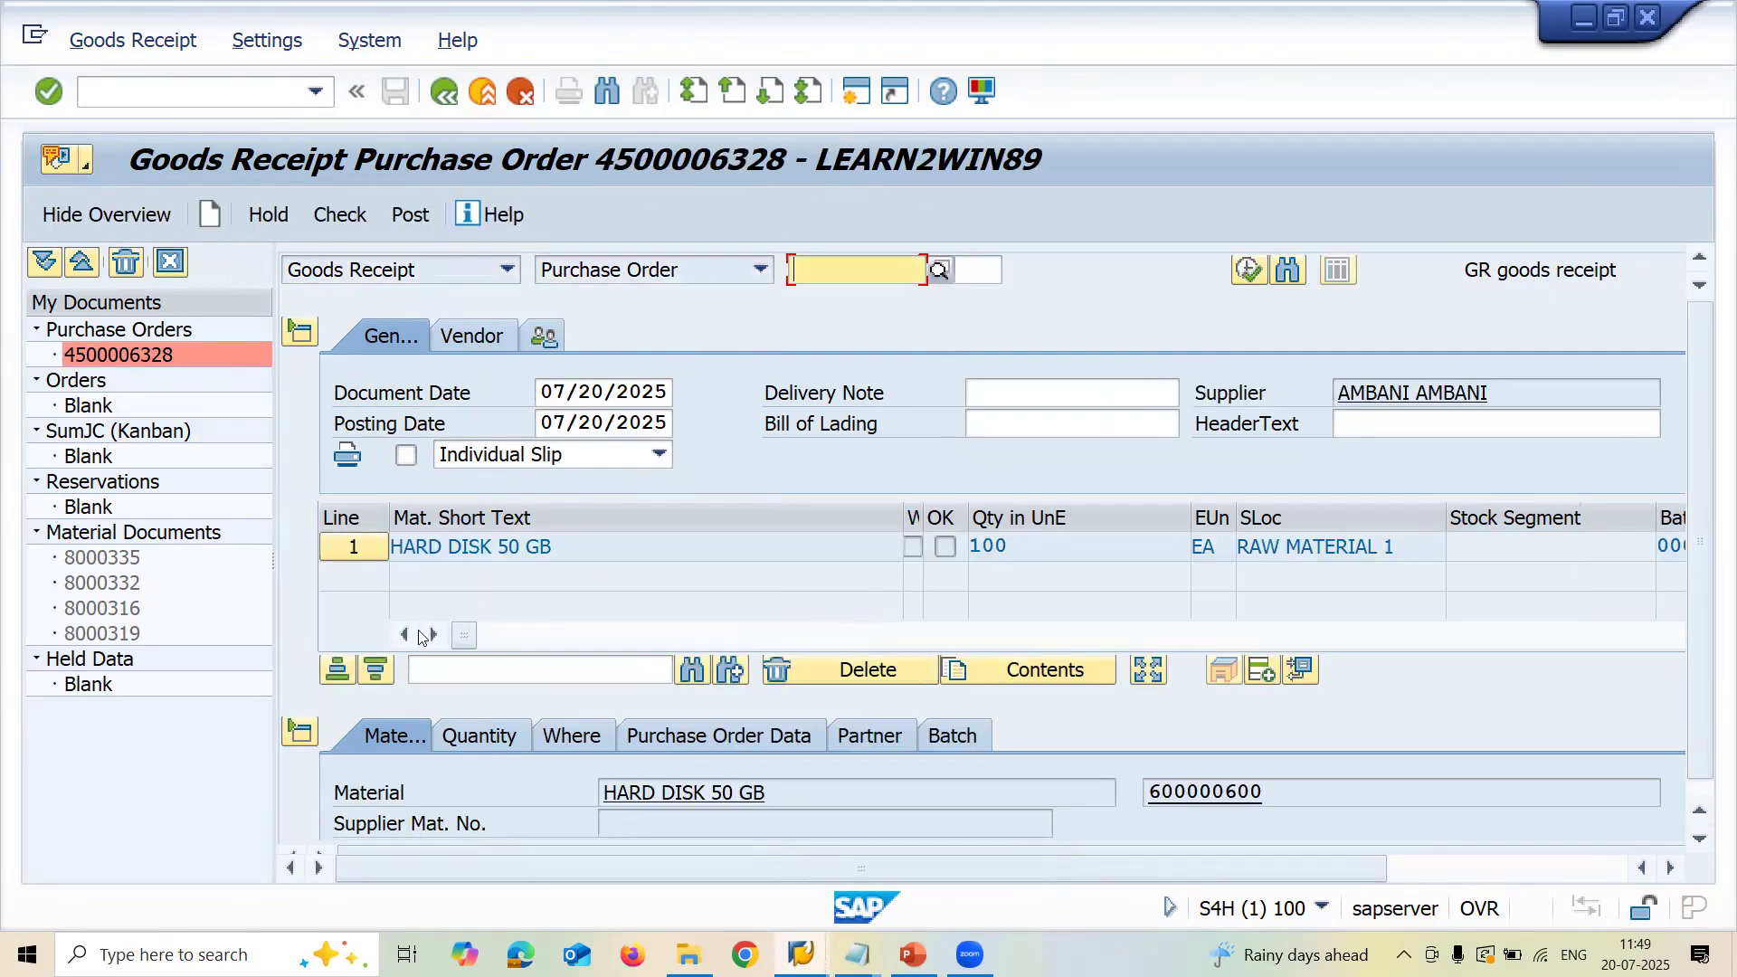
Check the receipt item's batch number against the batch number noted in Notepad
click(431, 634)
click(431, 634)
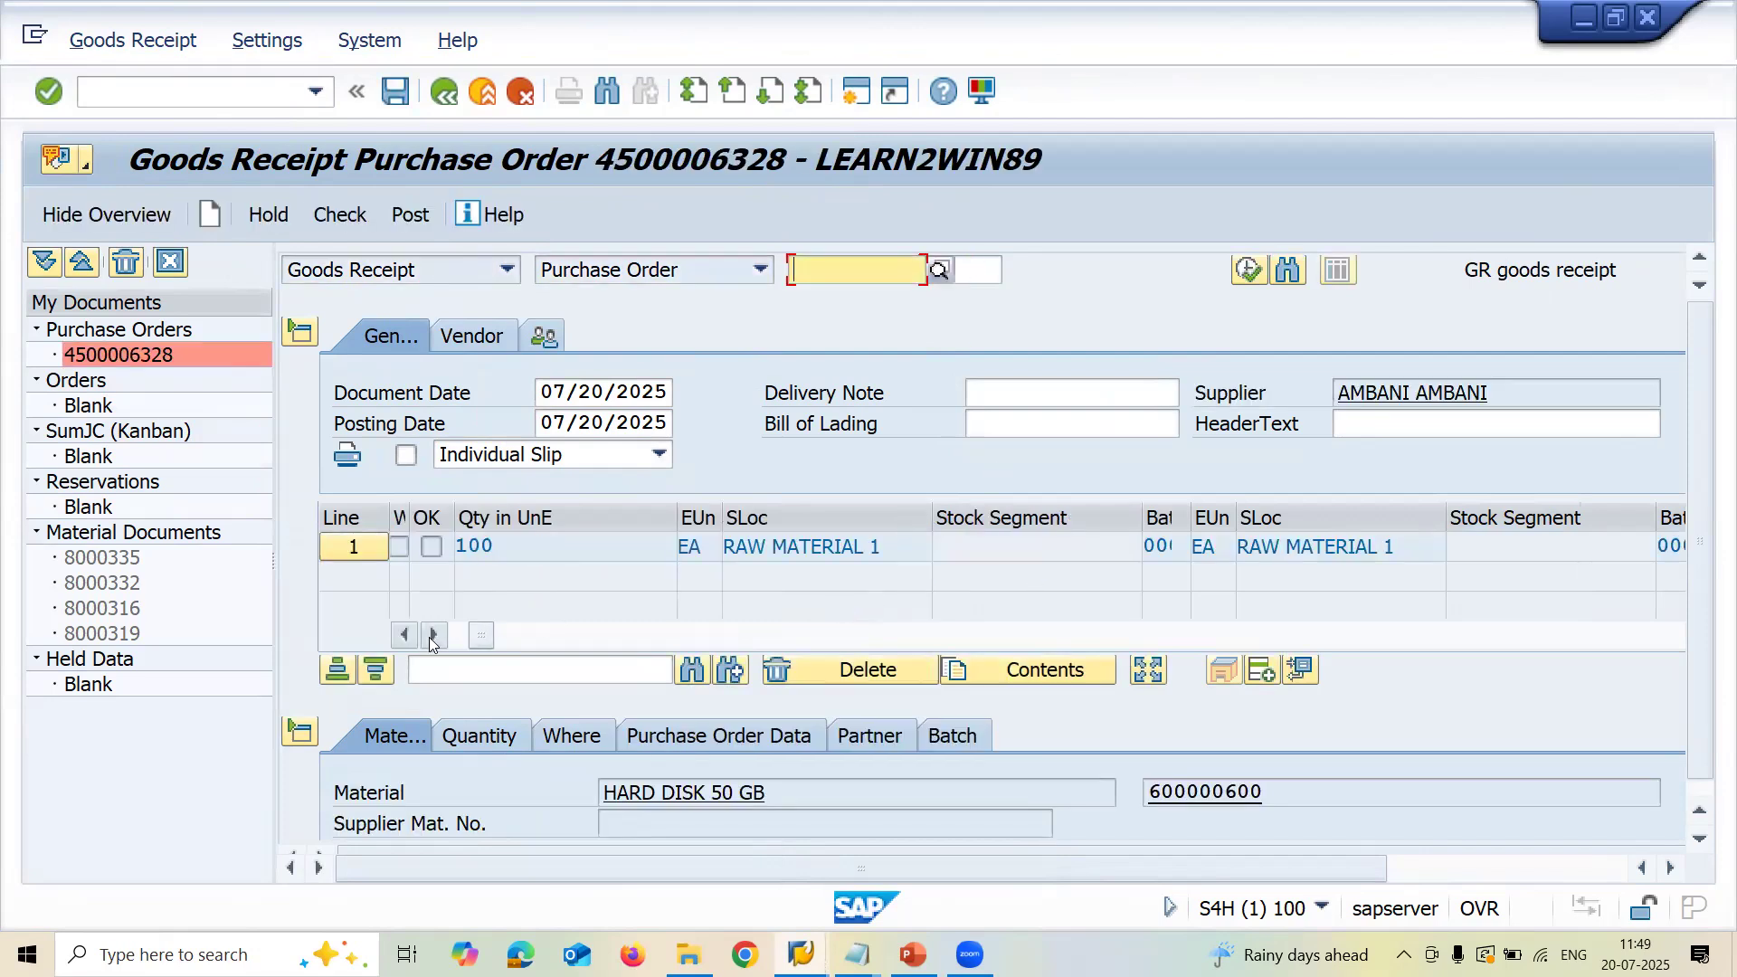
click(1183, 546)
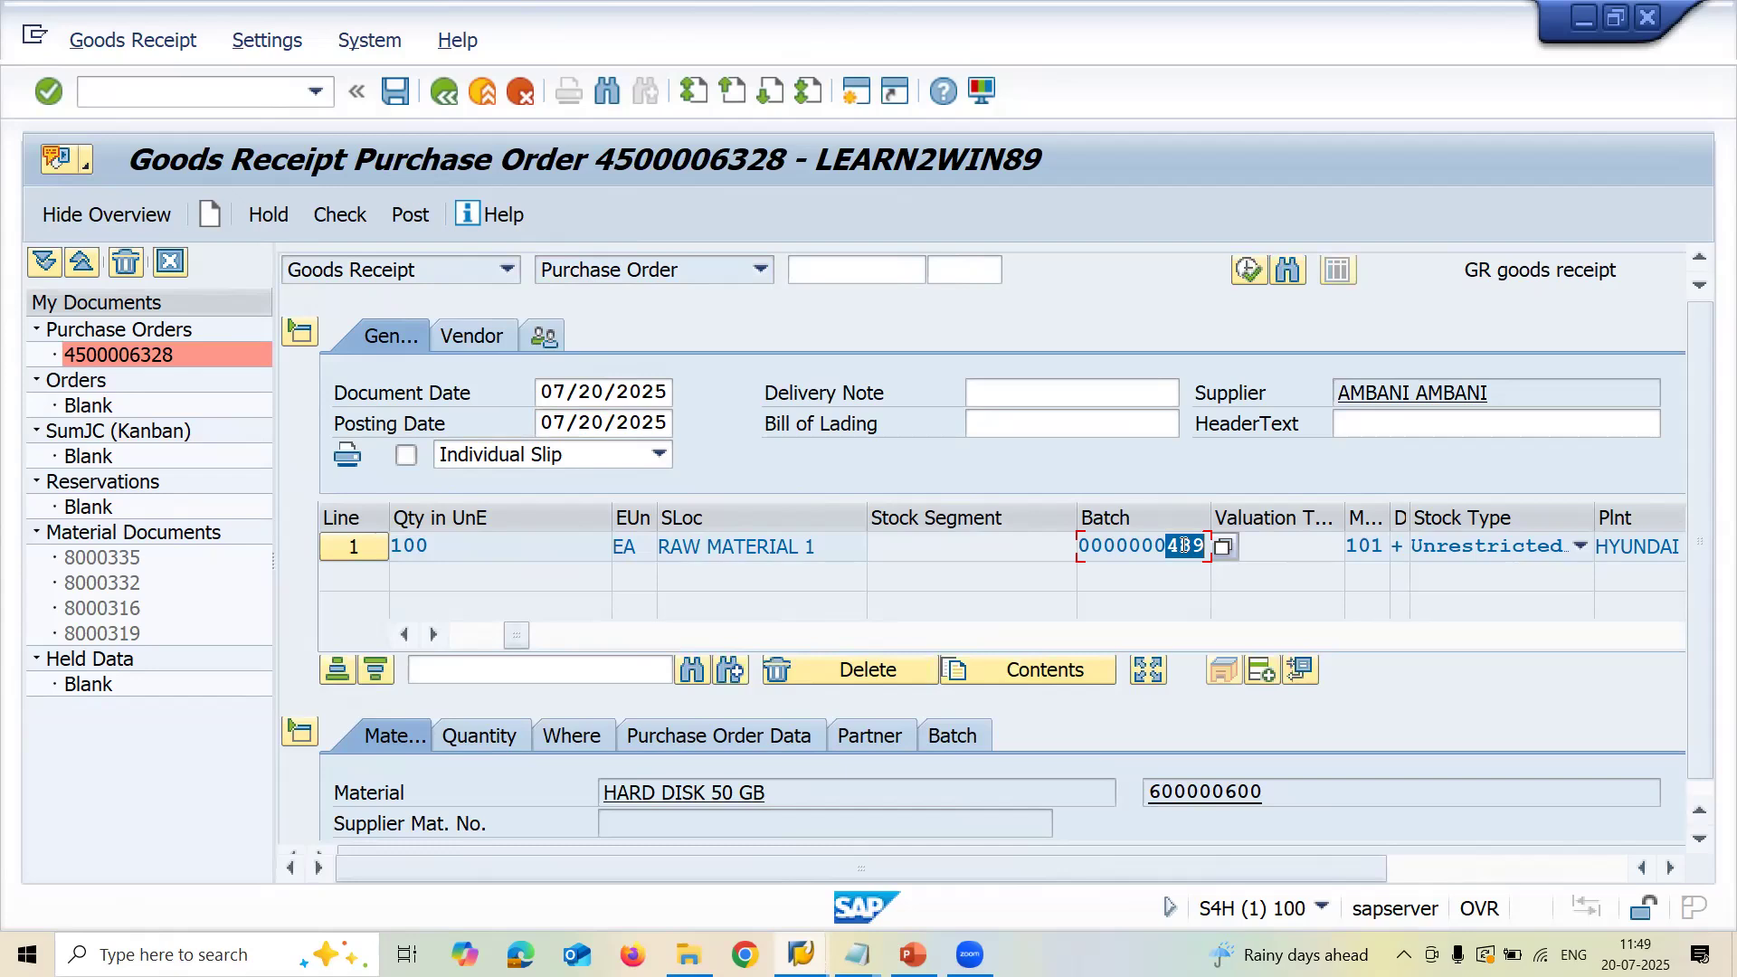
click(856, 954)
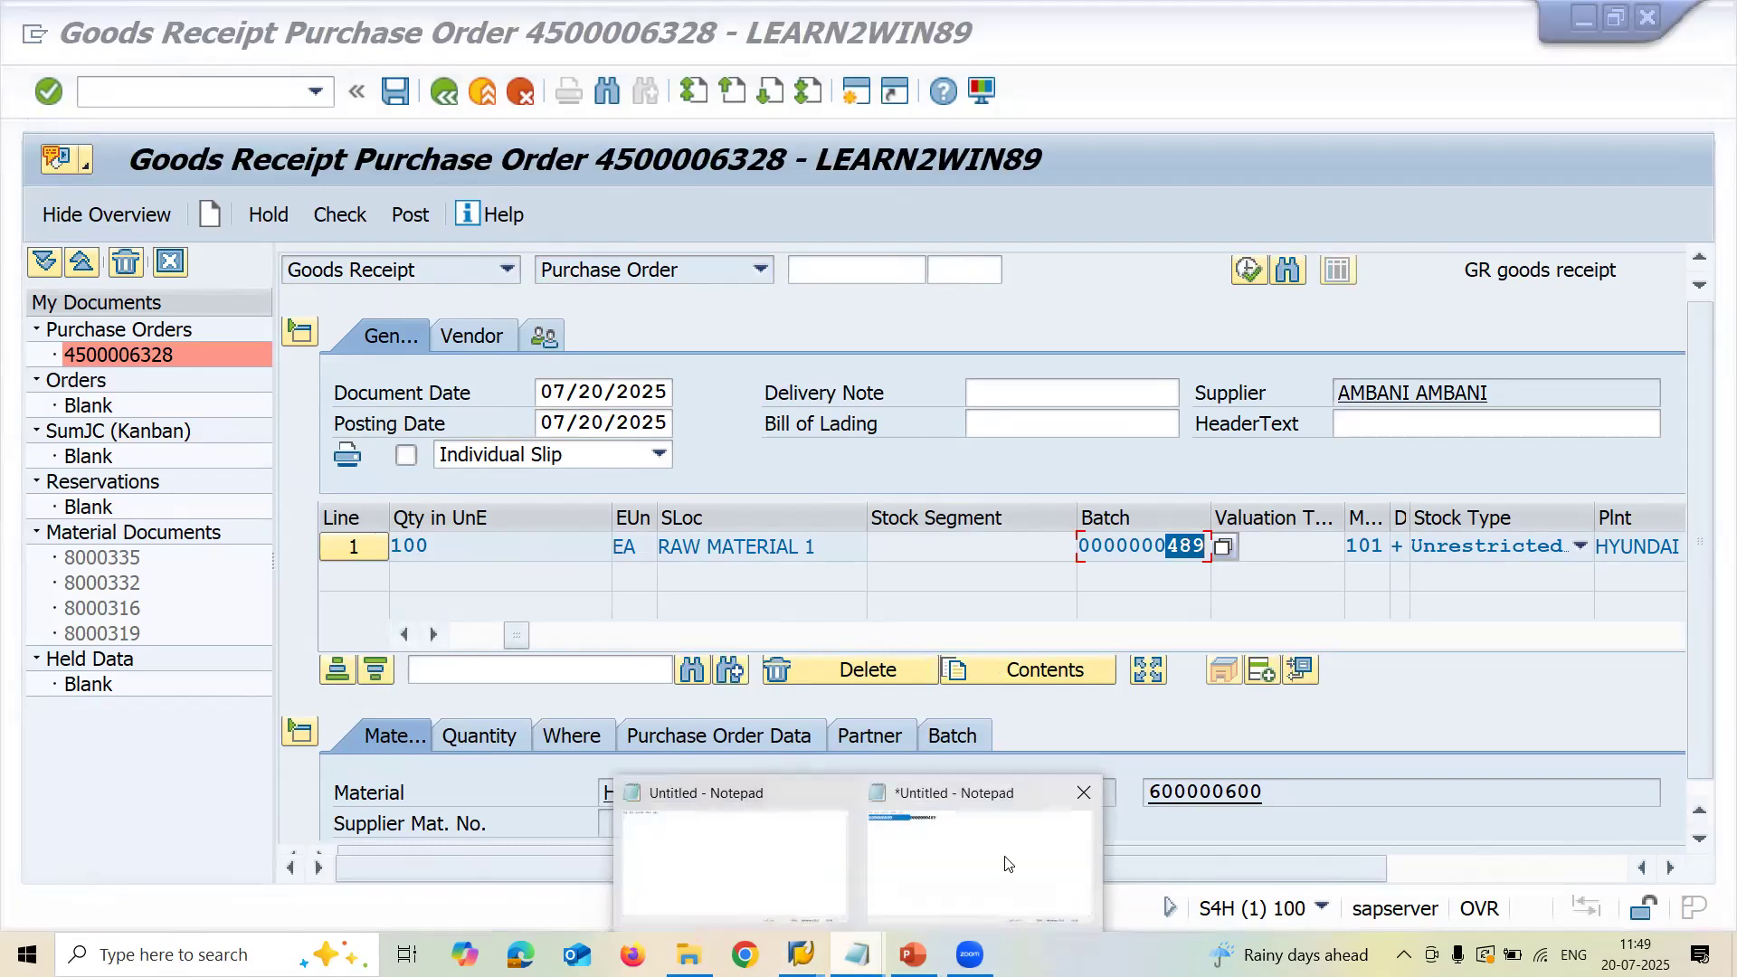
click(1008, 864)
double_click(661, 246)
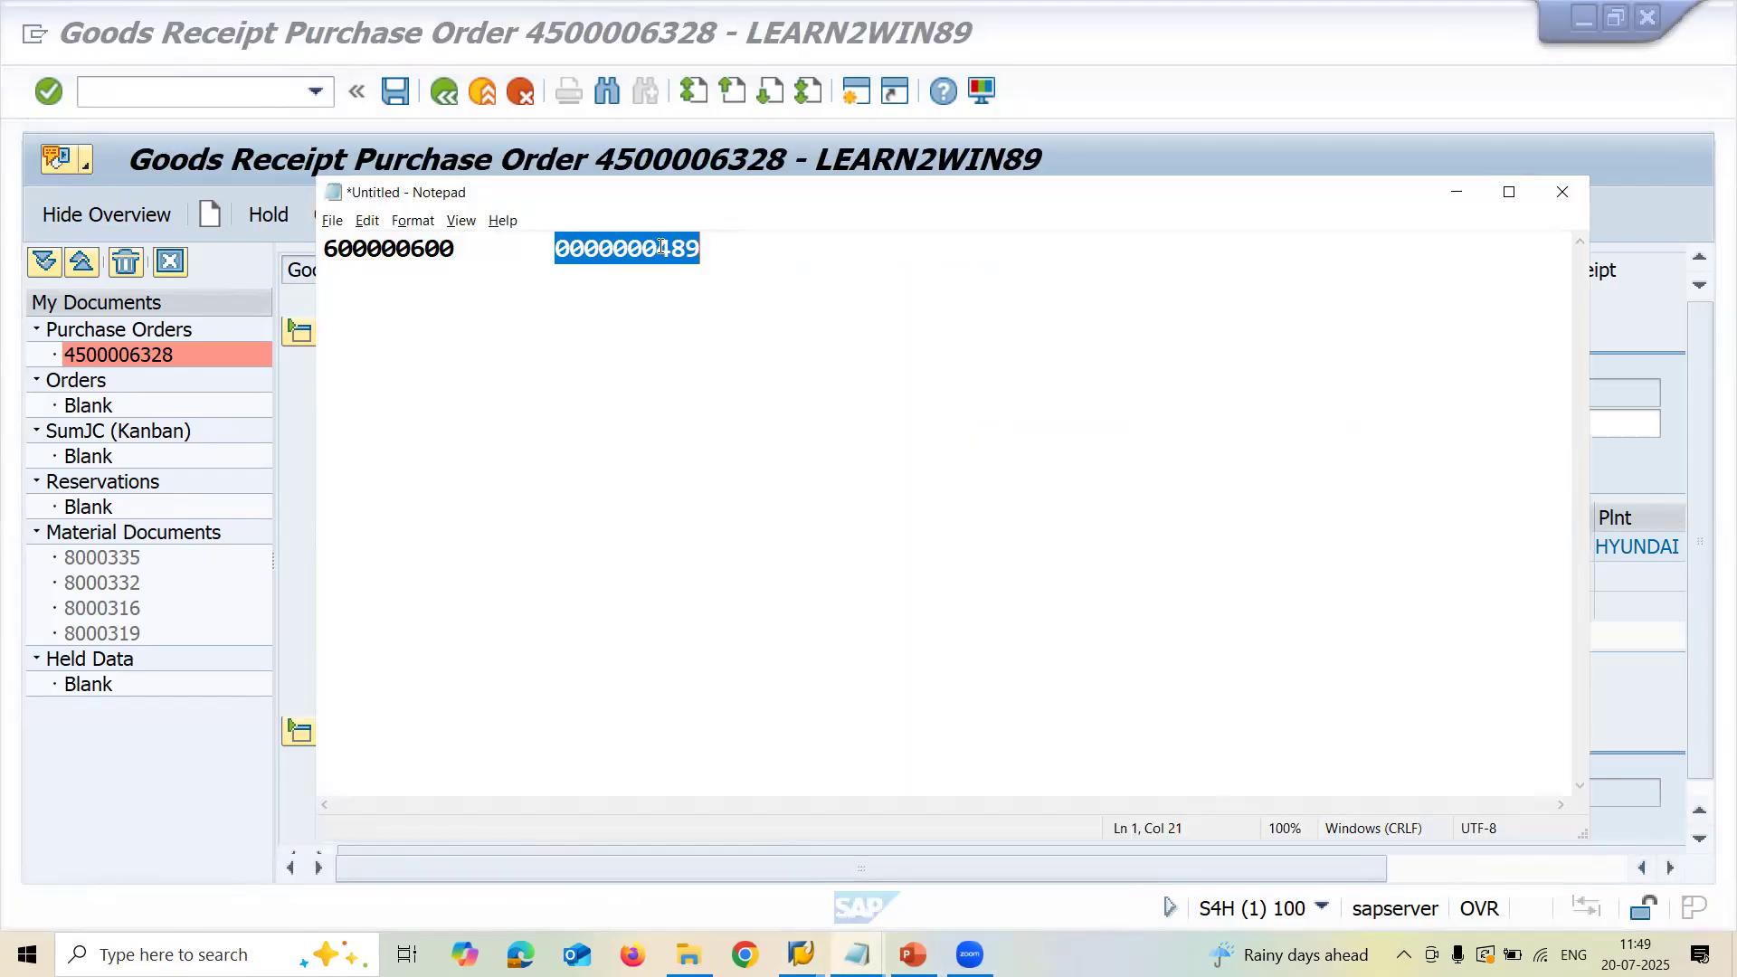
key(ctrl+c)
key(alt+Tab)
key(ctrl+v)
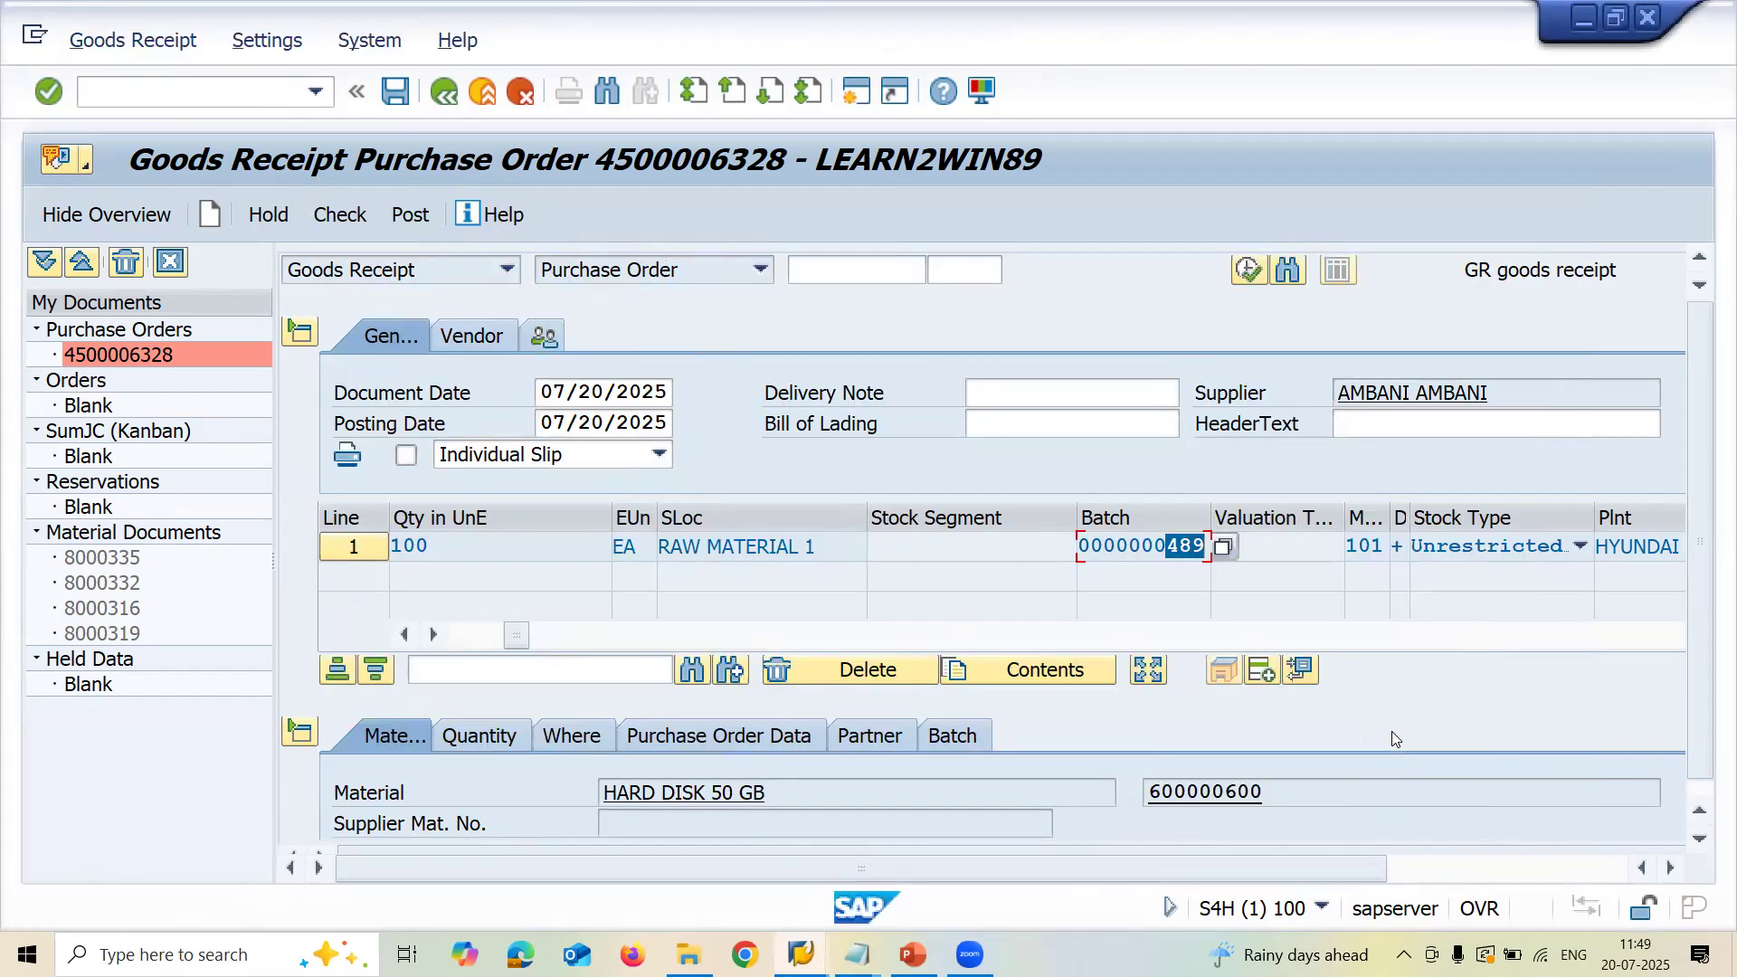
Mark the HARD DISK 50 GB receipt item as OK and post the goods receipt
click(1470, 878)
click(1672, 737)
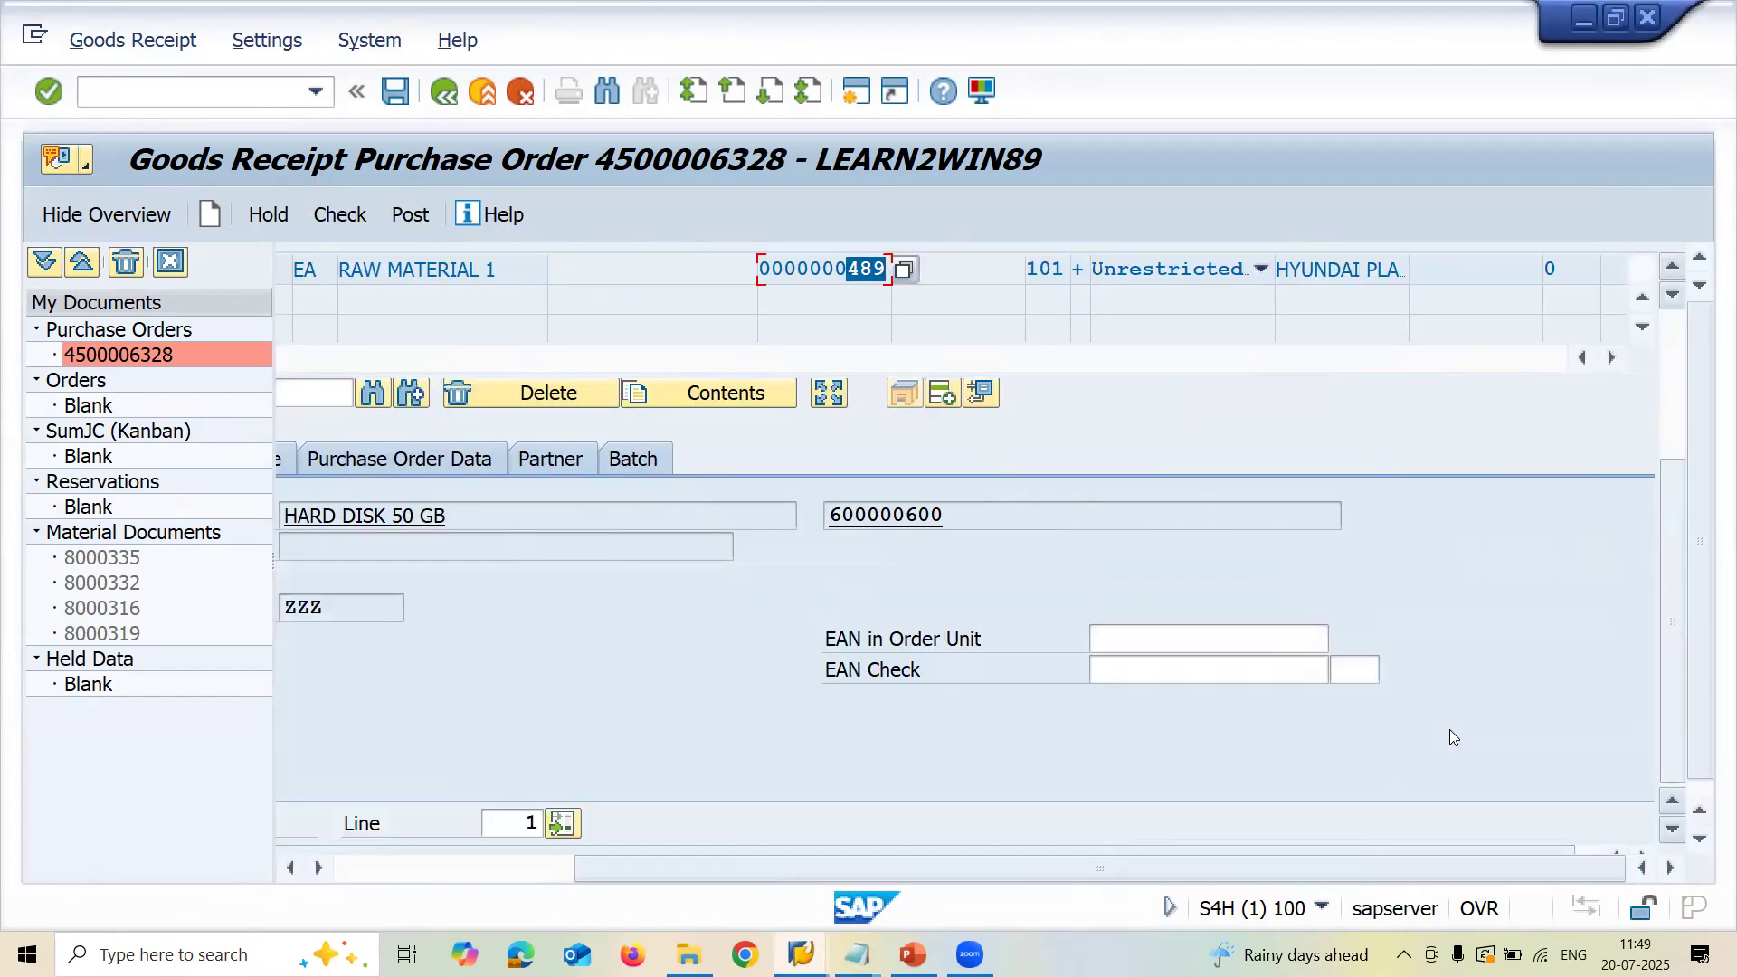
click(393, 874)
click(437, 821)
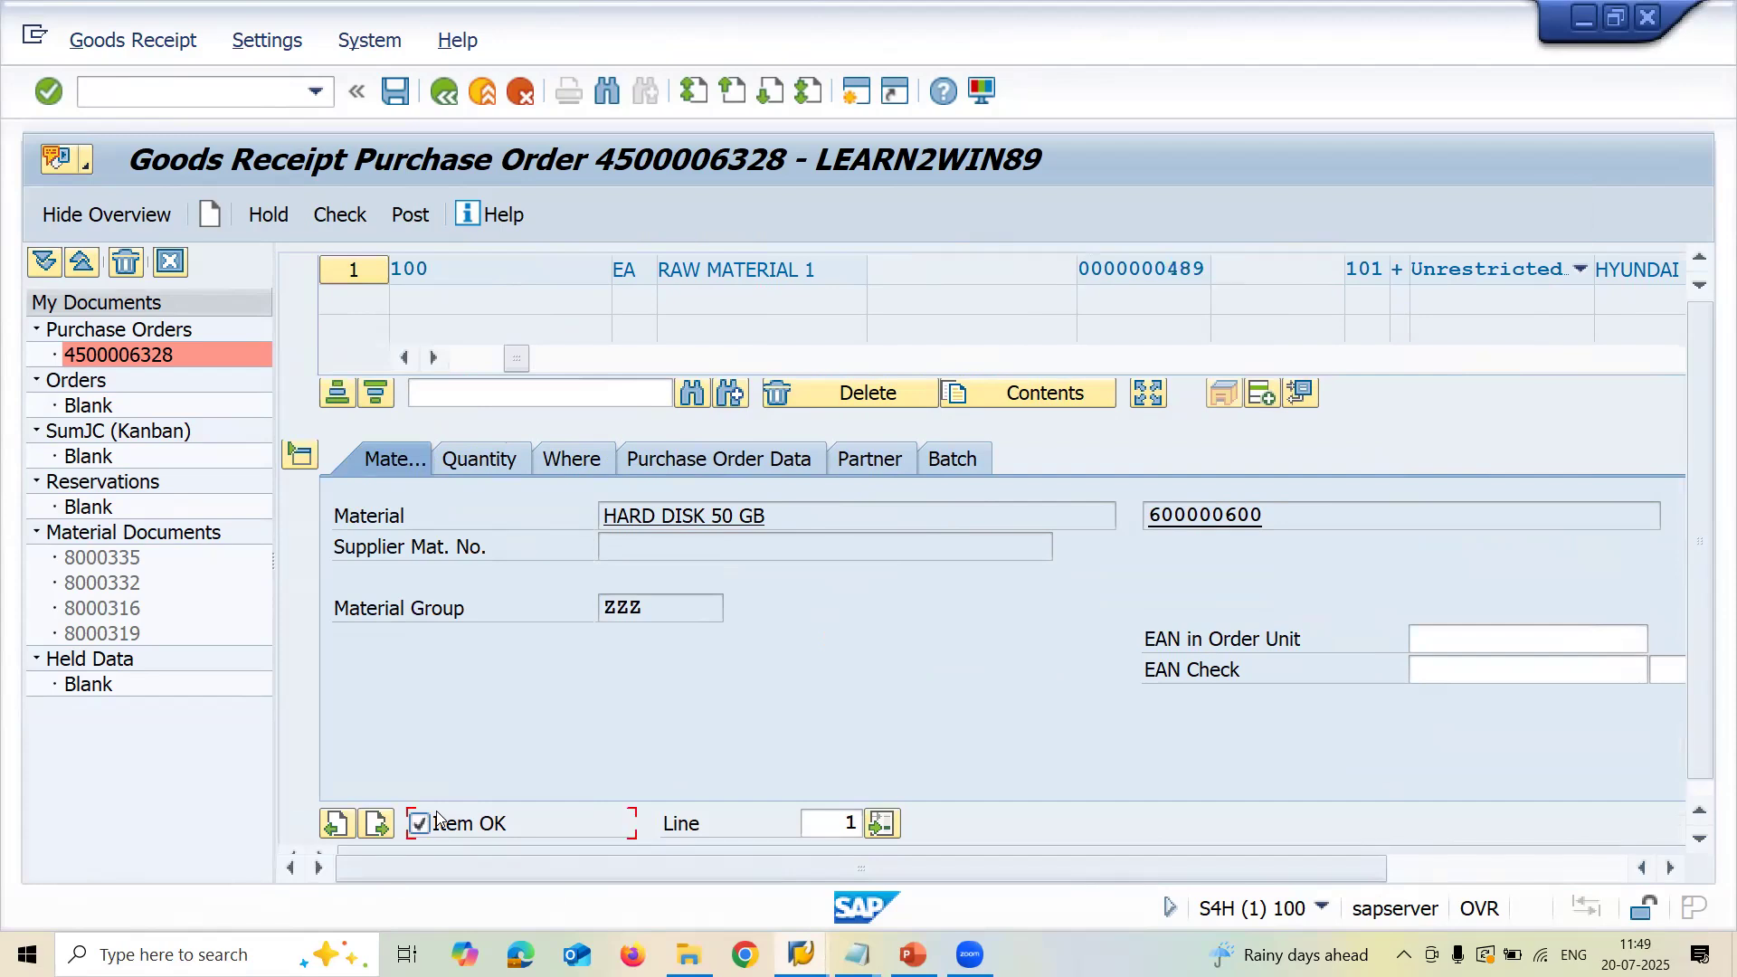
click(412, 216)
Switch to the second SAP session and open the stock overview transaction
mouse_move(800, 955)
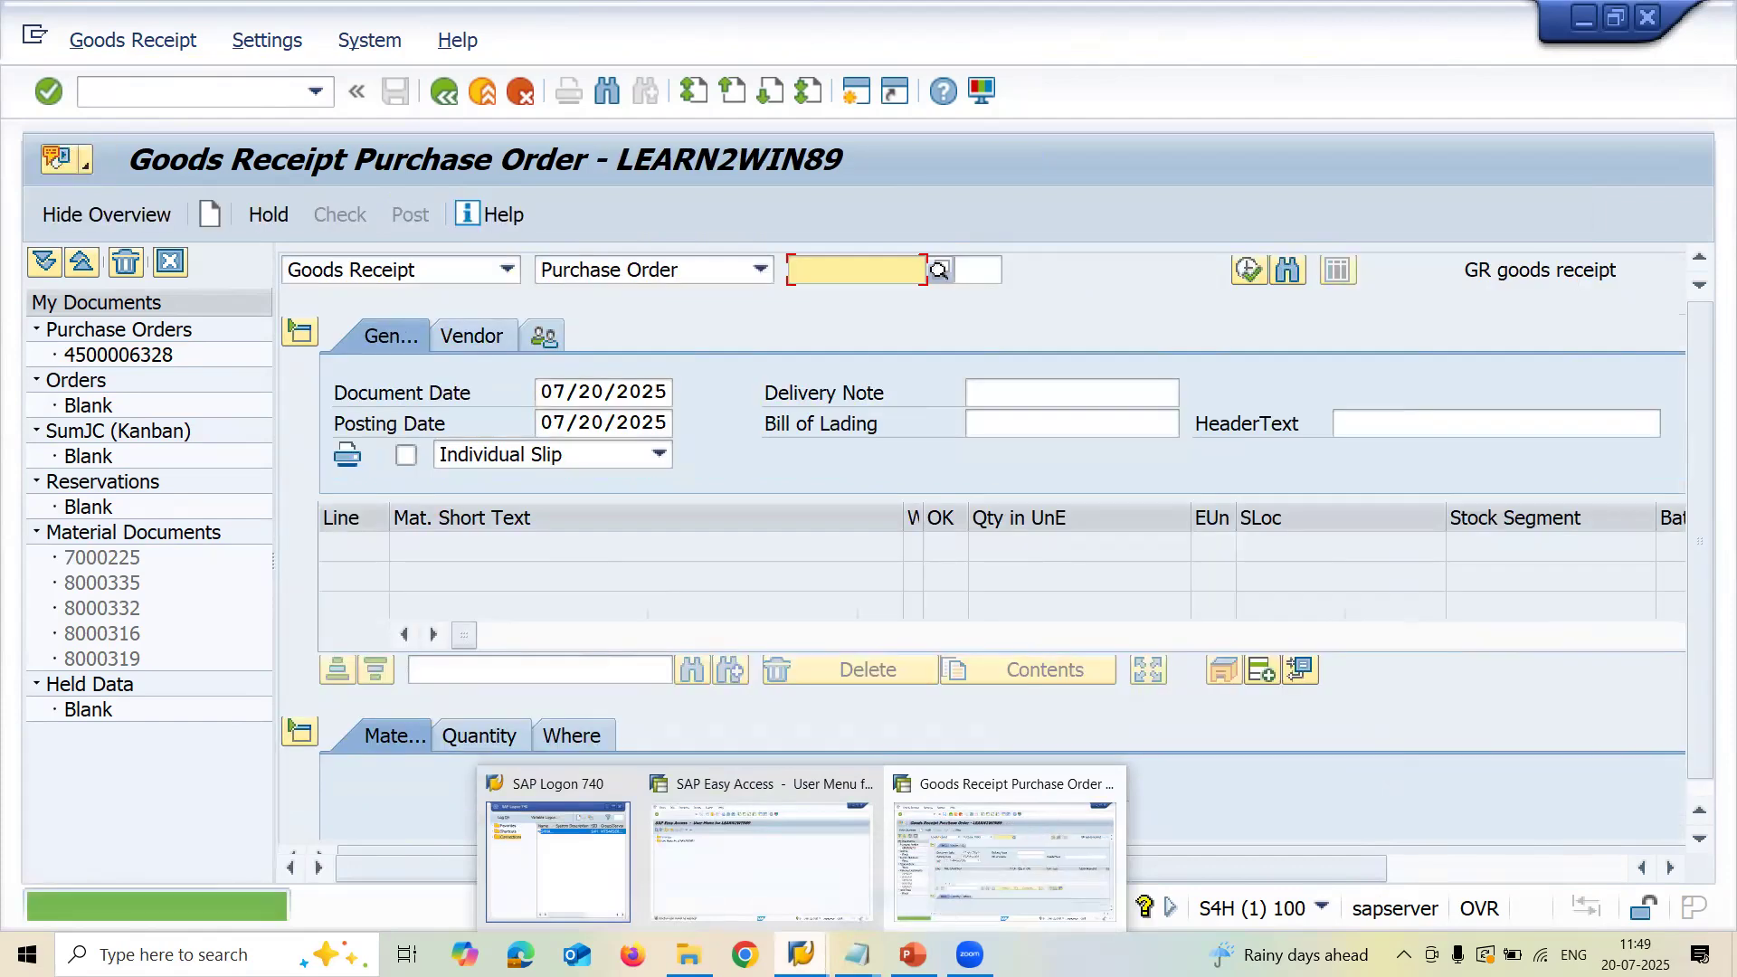
click(784, 884)
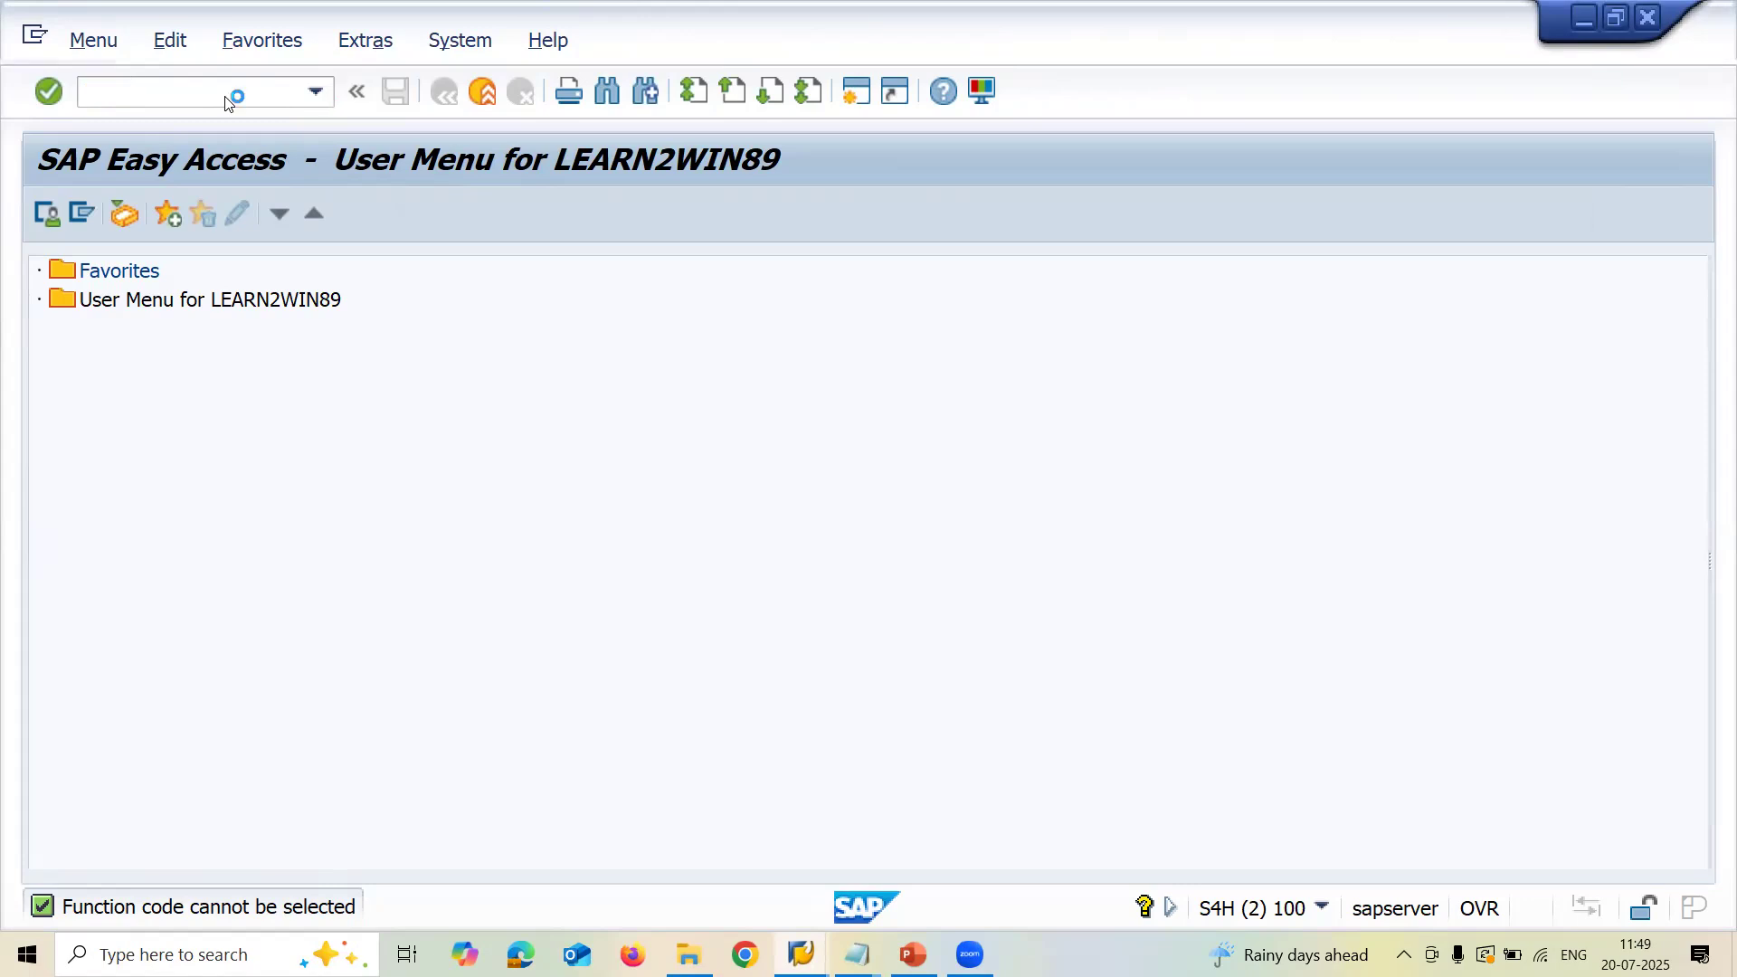
key(Return)
Clear the storage location and batch selections and run the stock overview for material 600000600 in plant MA03
key(Down)
key(shift+End)
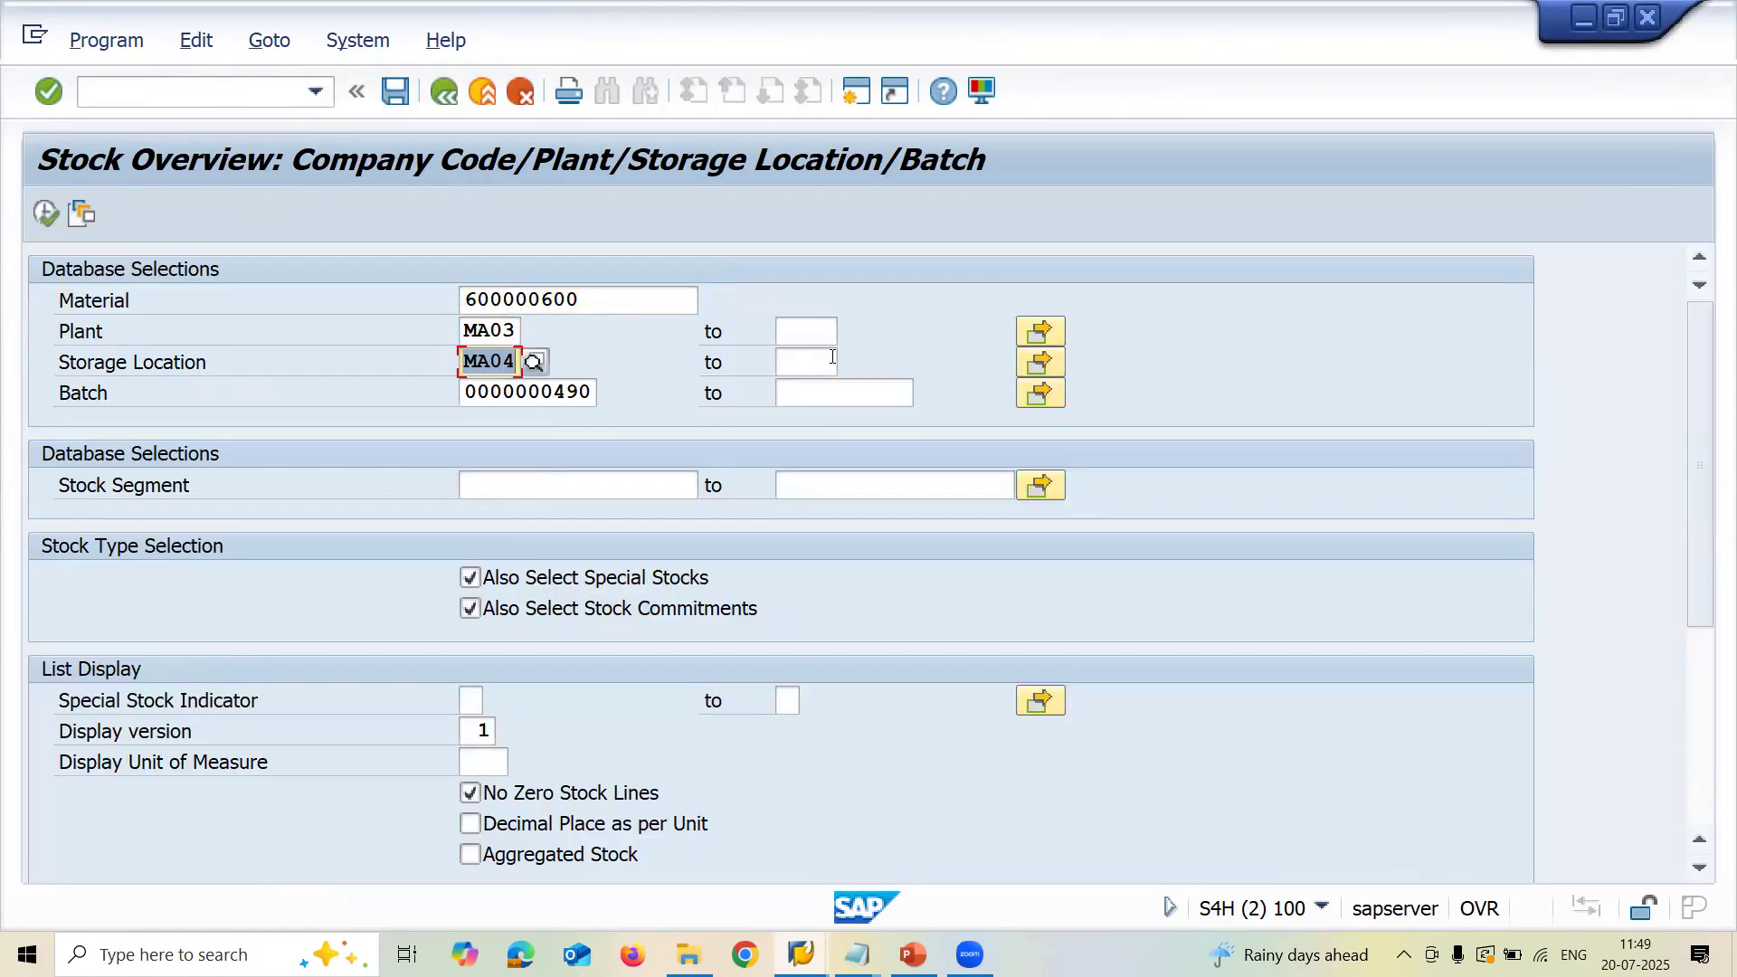
key(Delete)
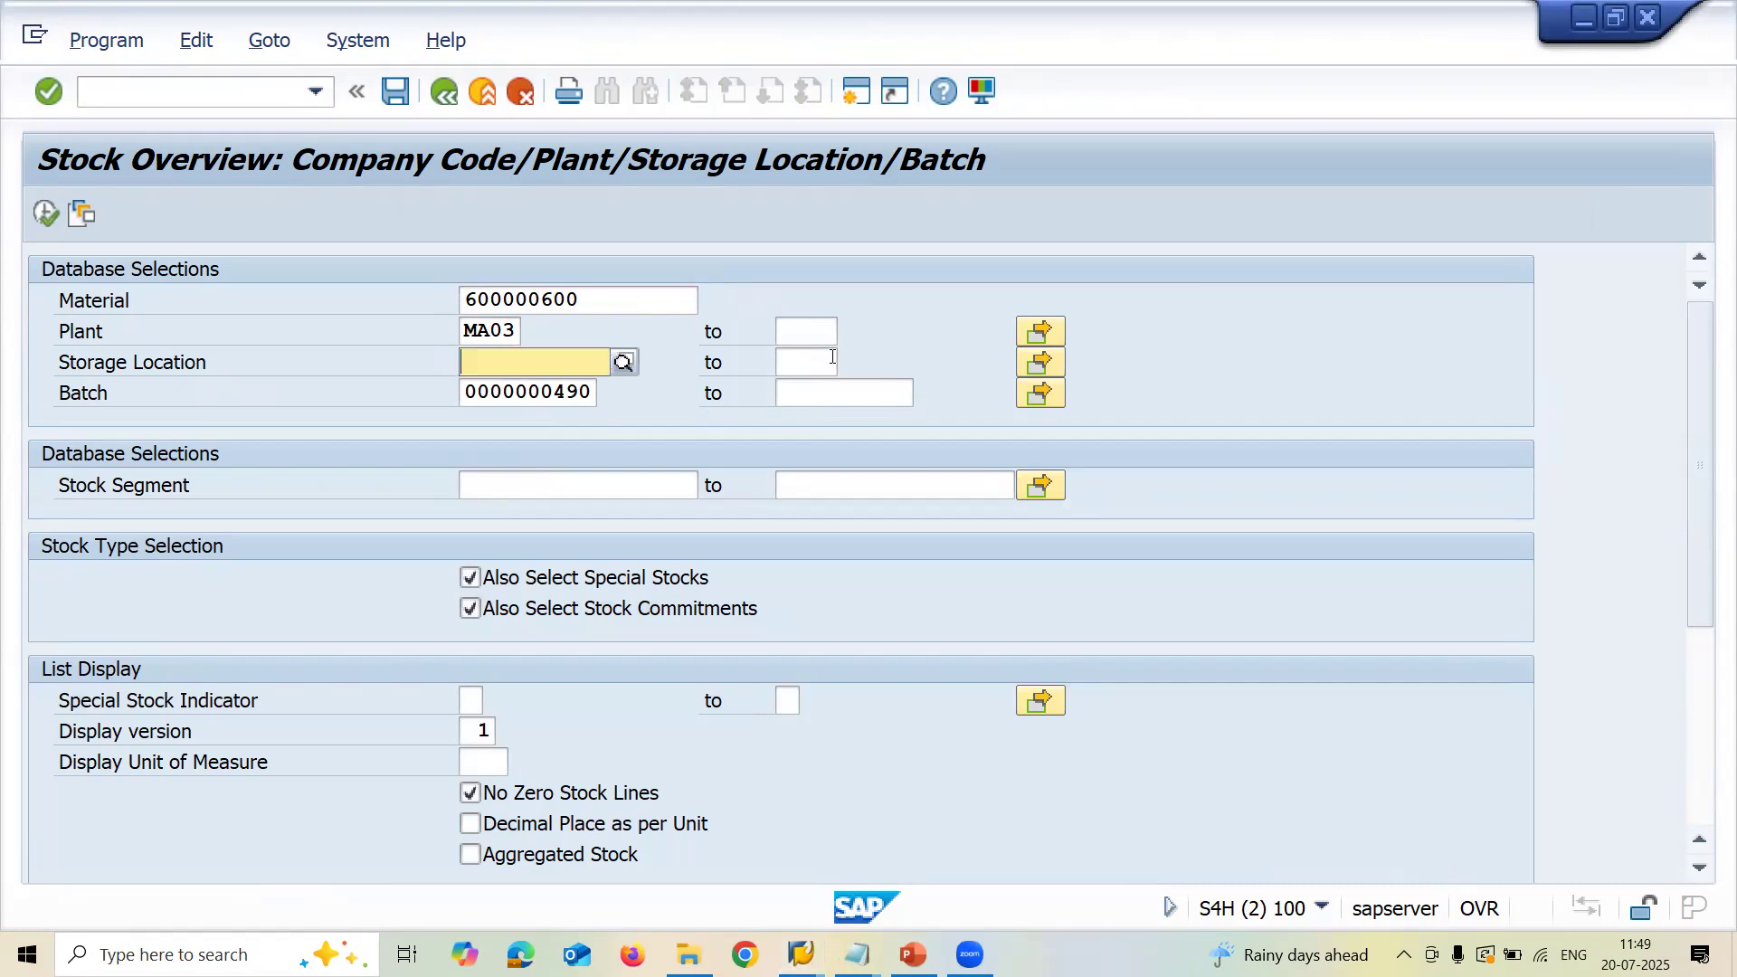
click(538, 395)
key(shift+End)
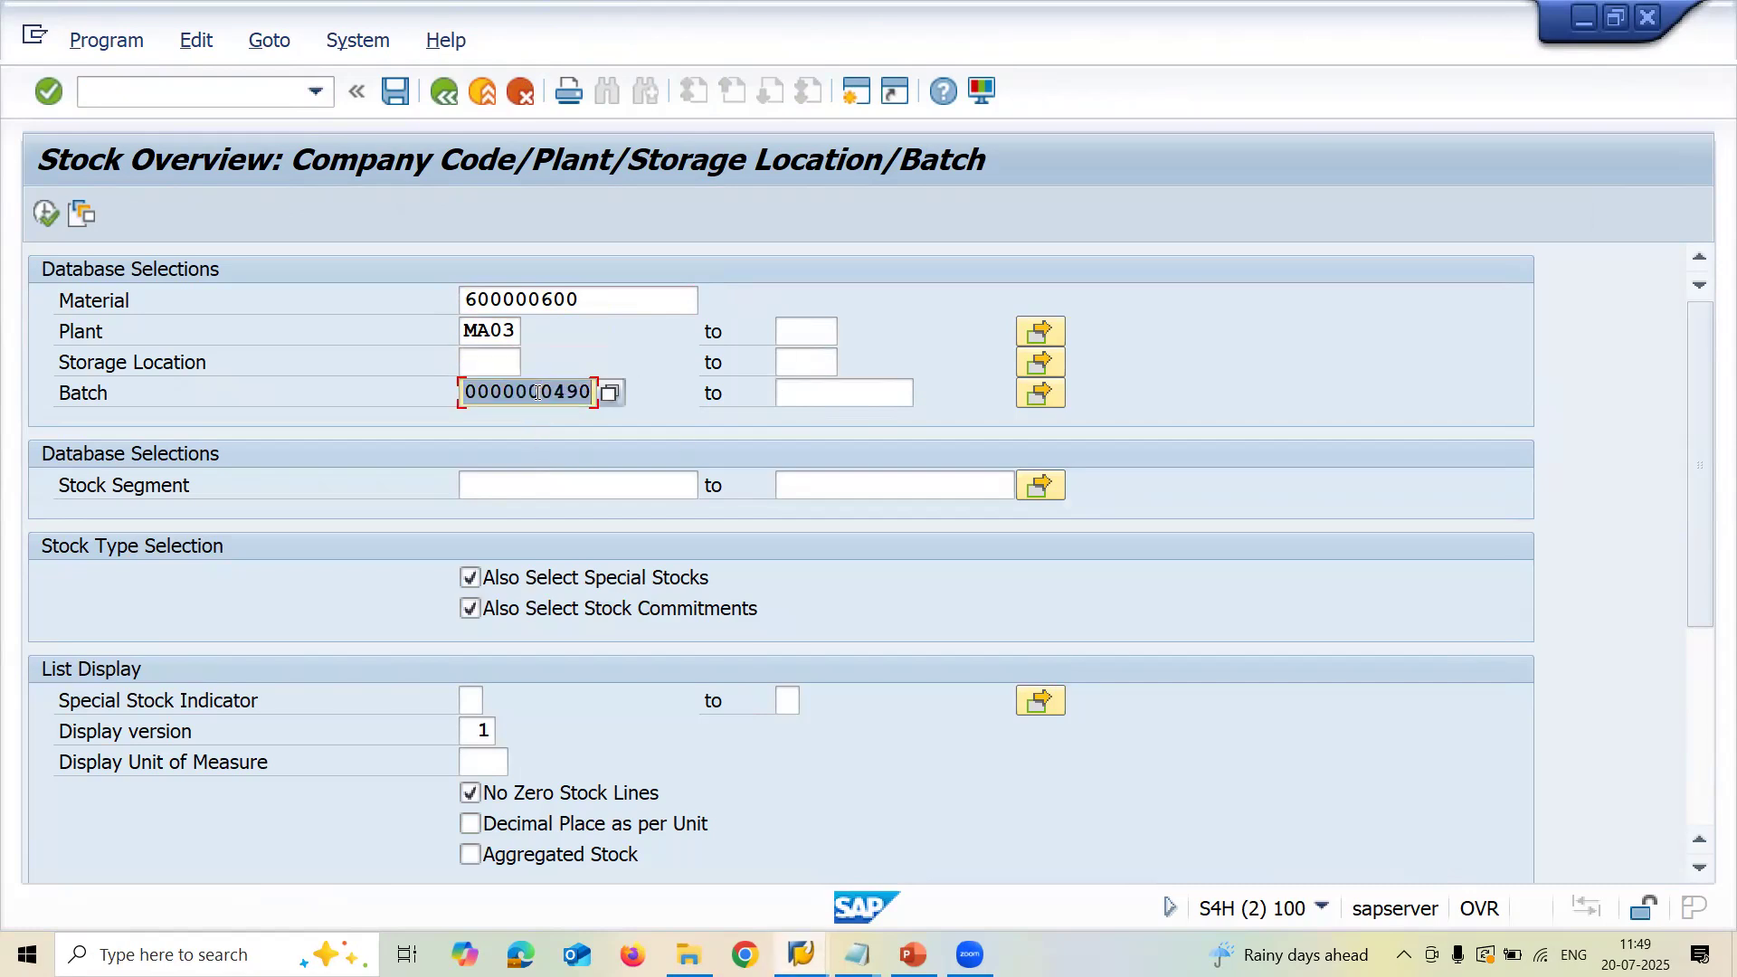
key(Delete)
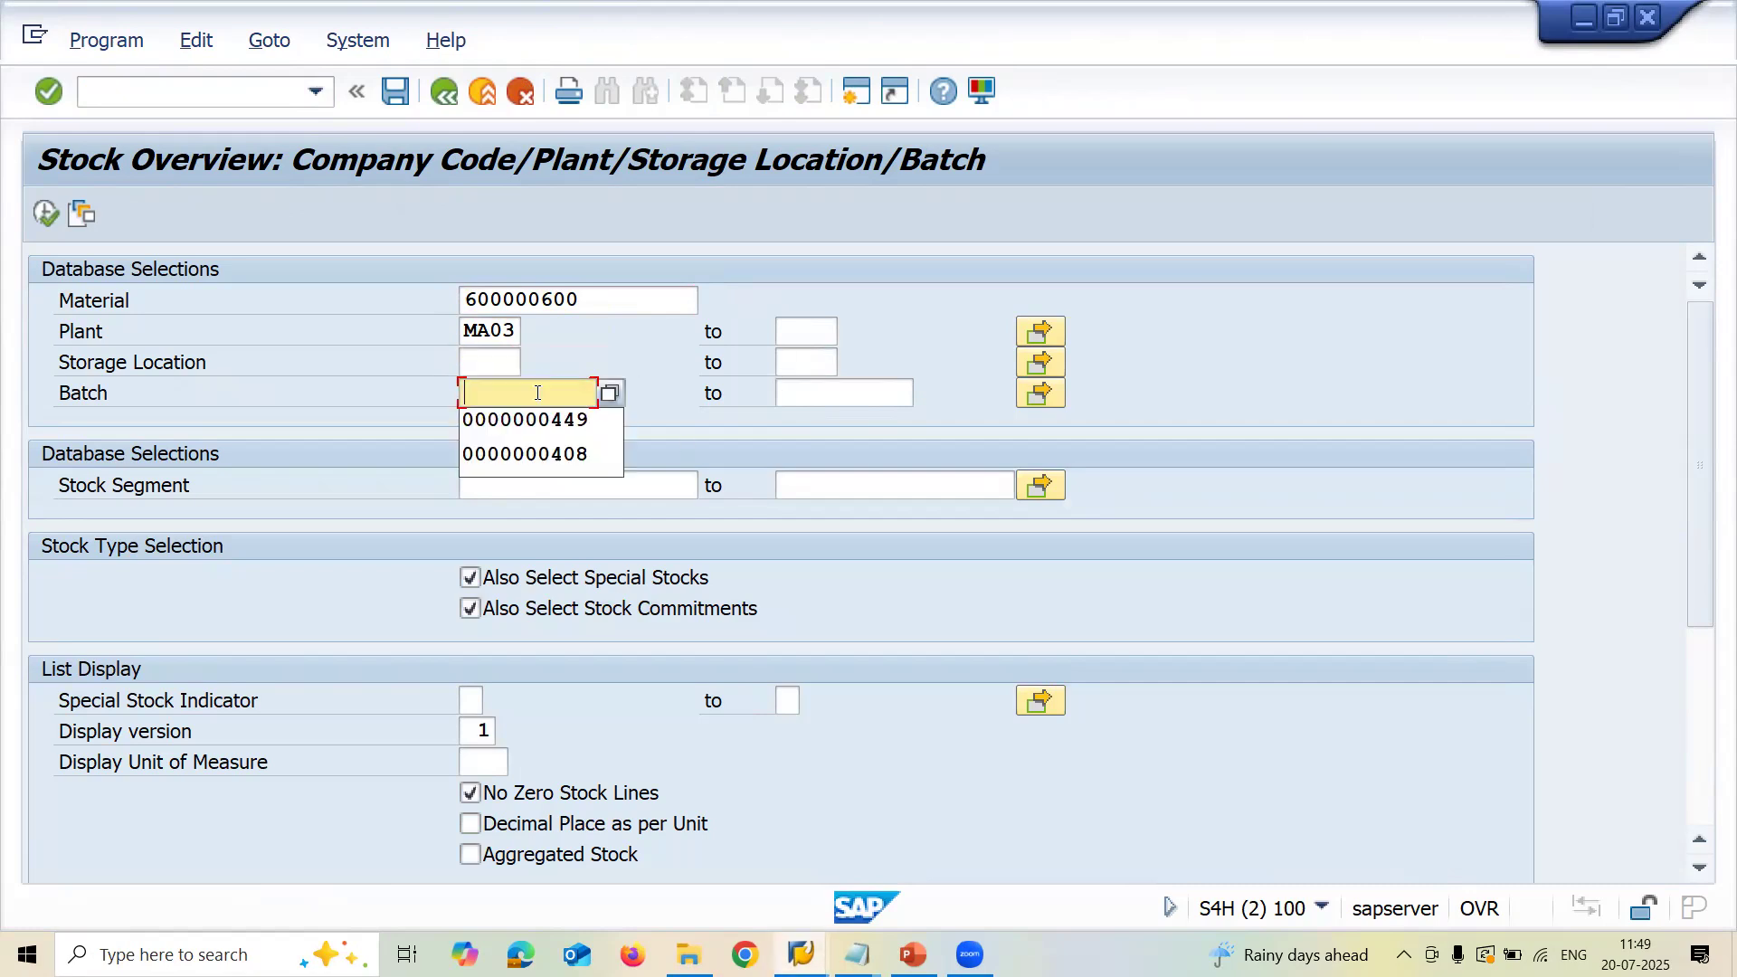
click(45, 217)
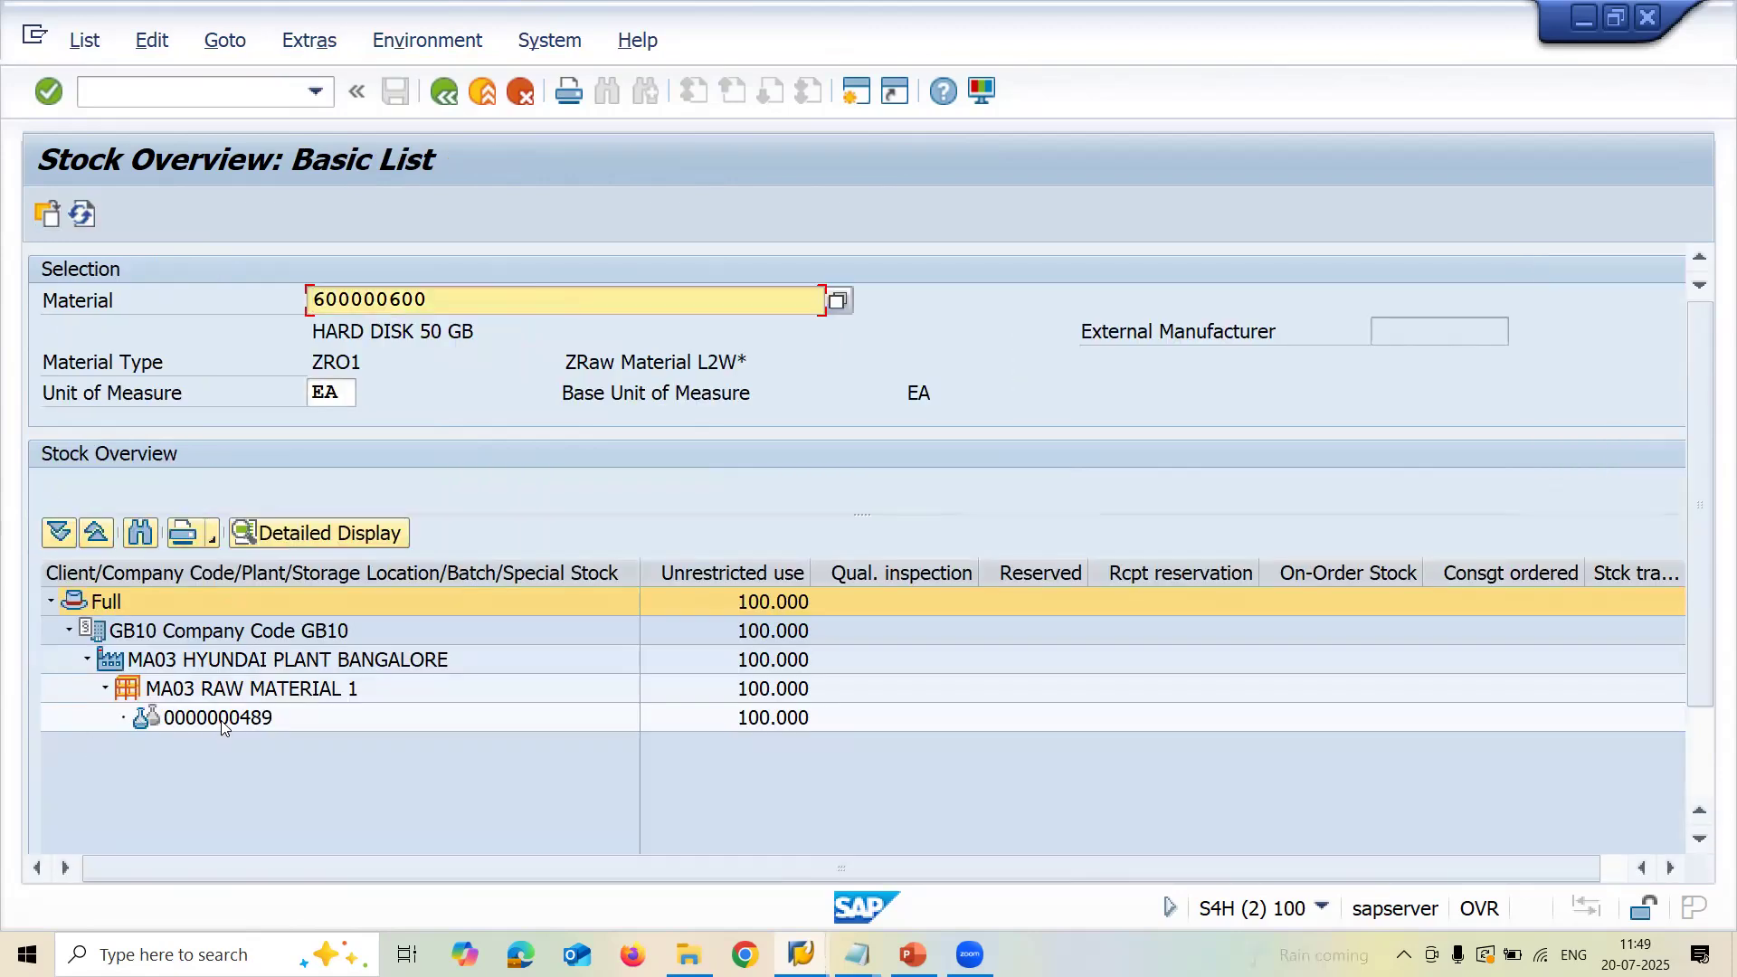
click(217, 720)
click(857, 955)
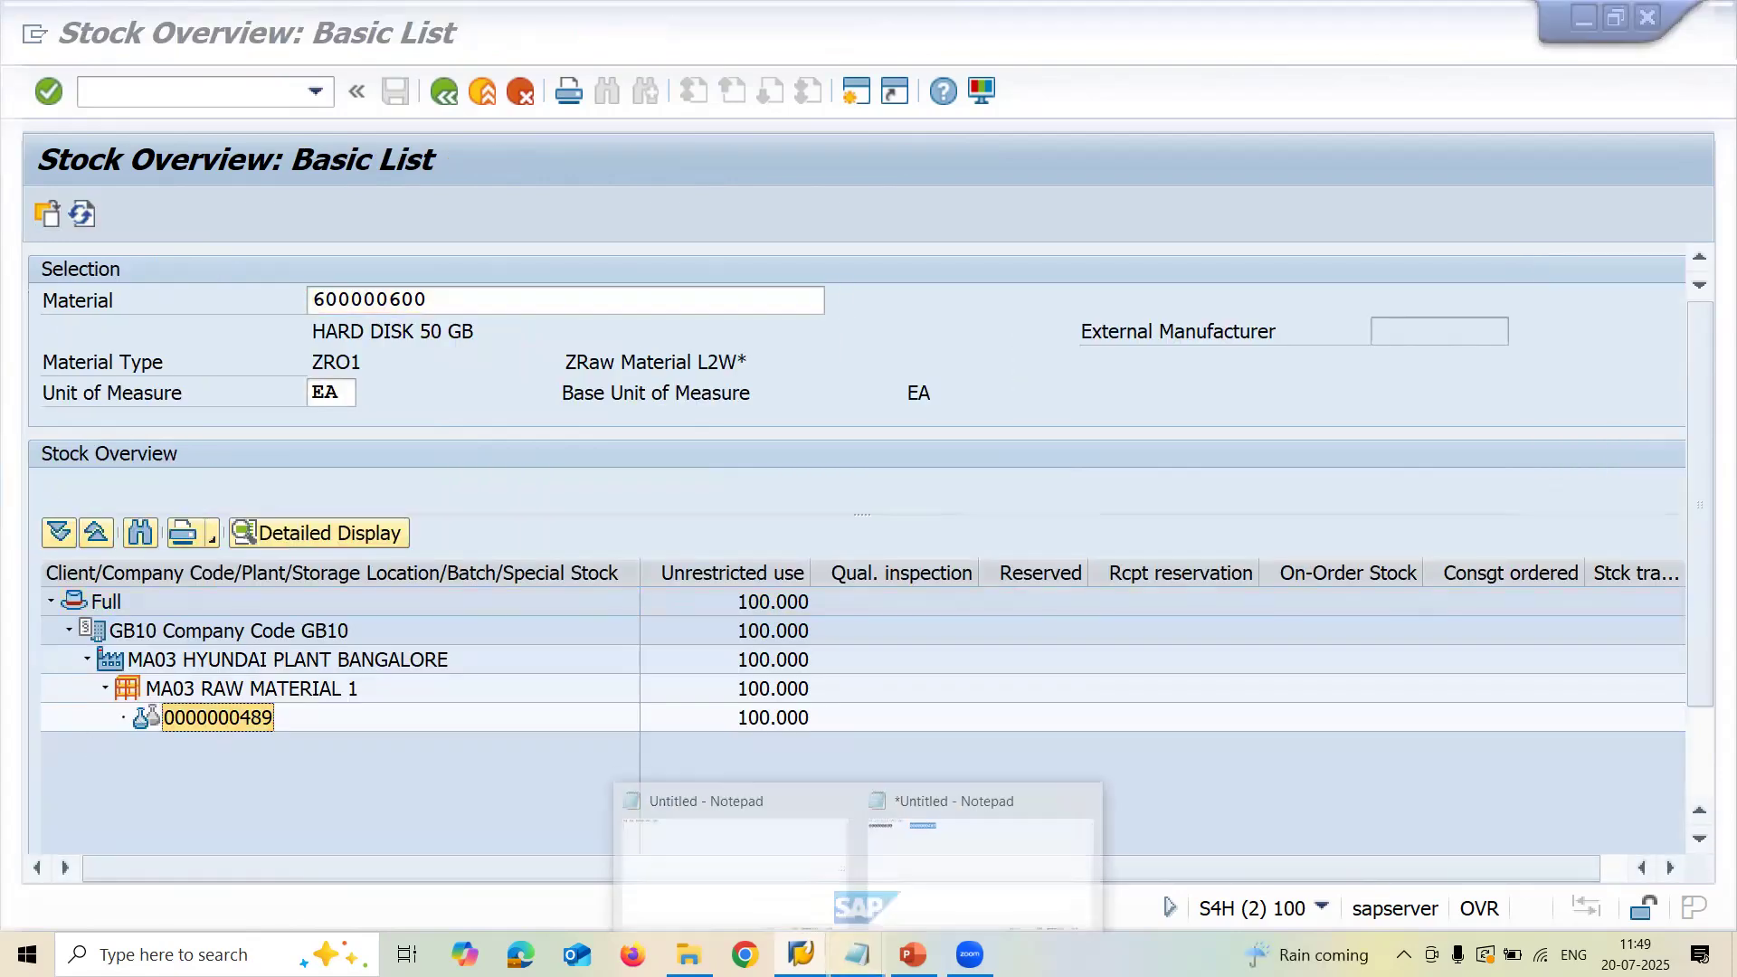
click(1010, 860)
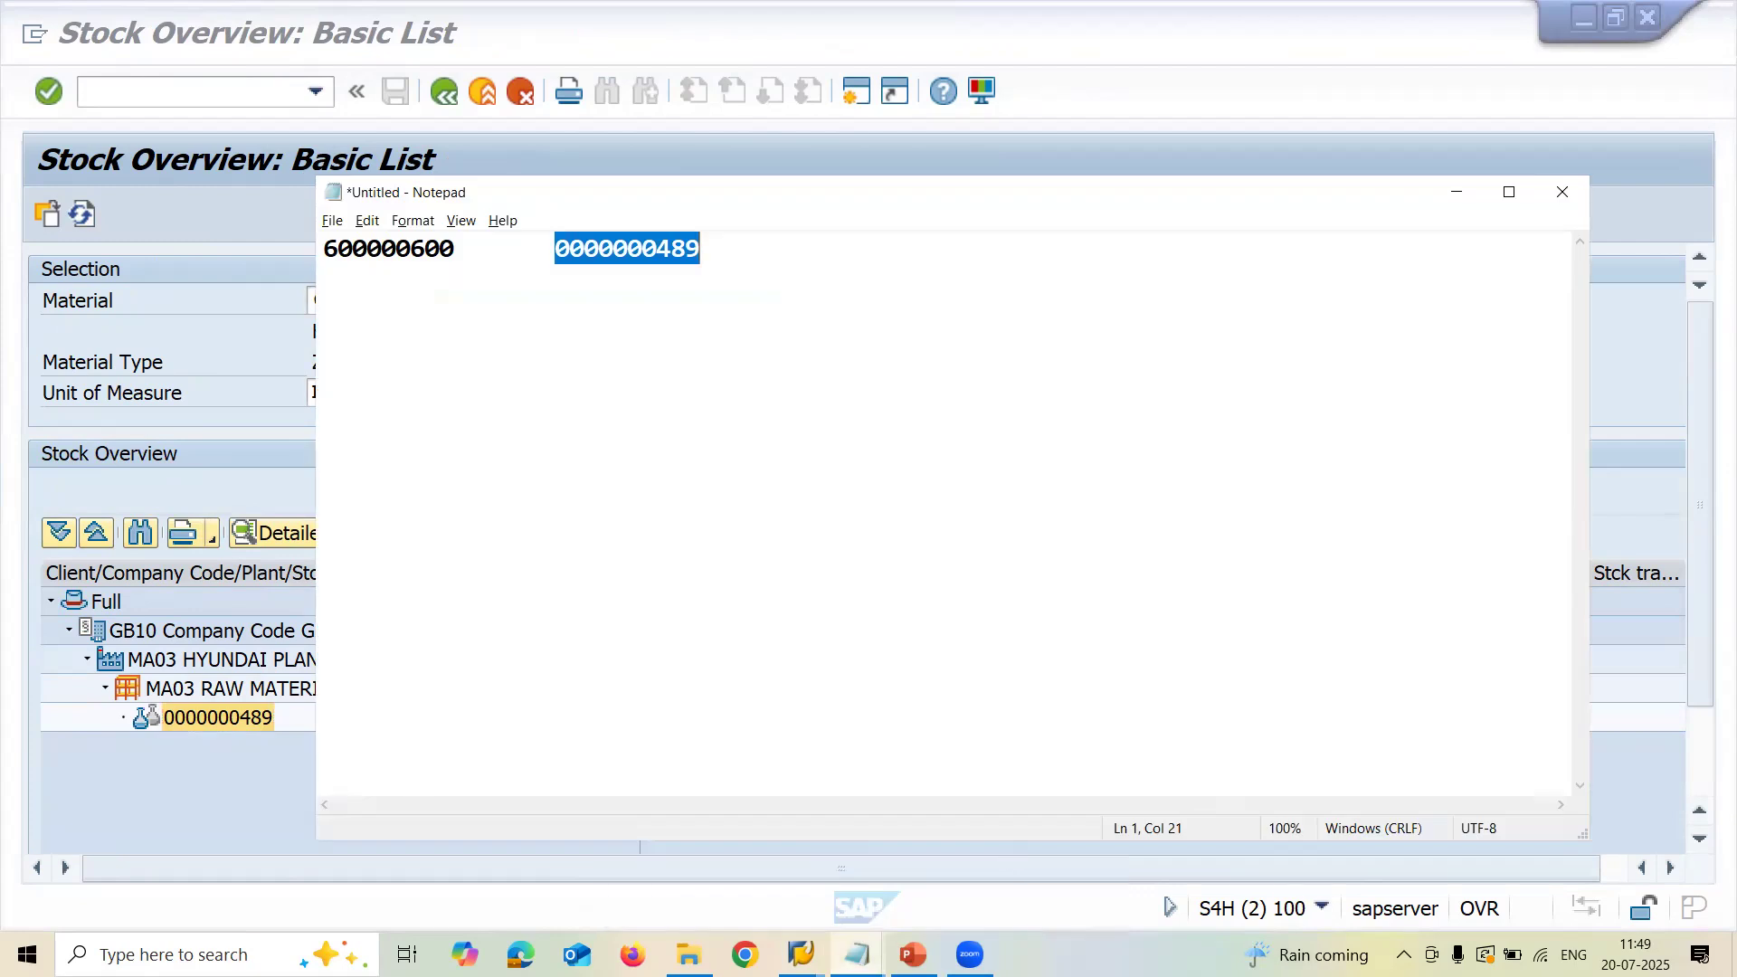
key(Return)
key(ctrl+v)
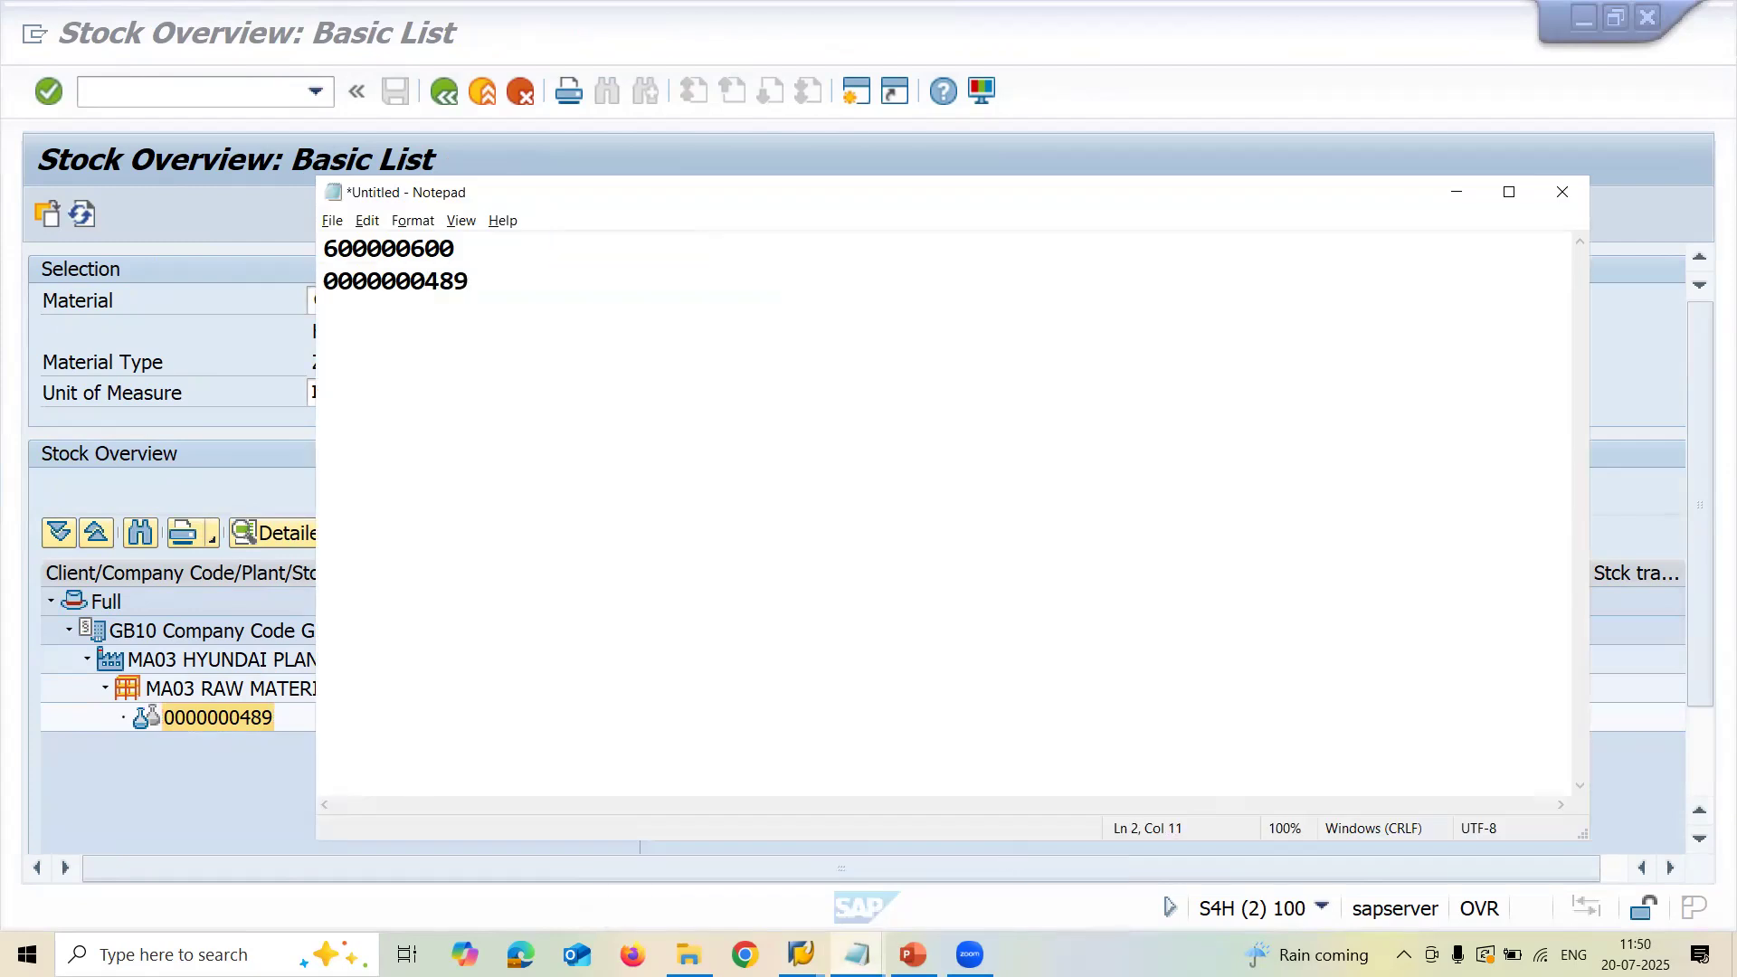
key(ctrl+v)
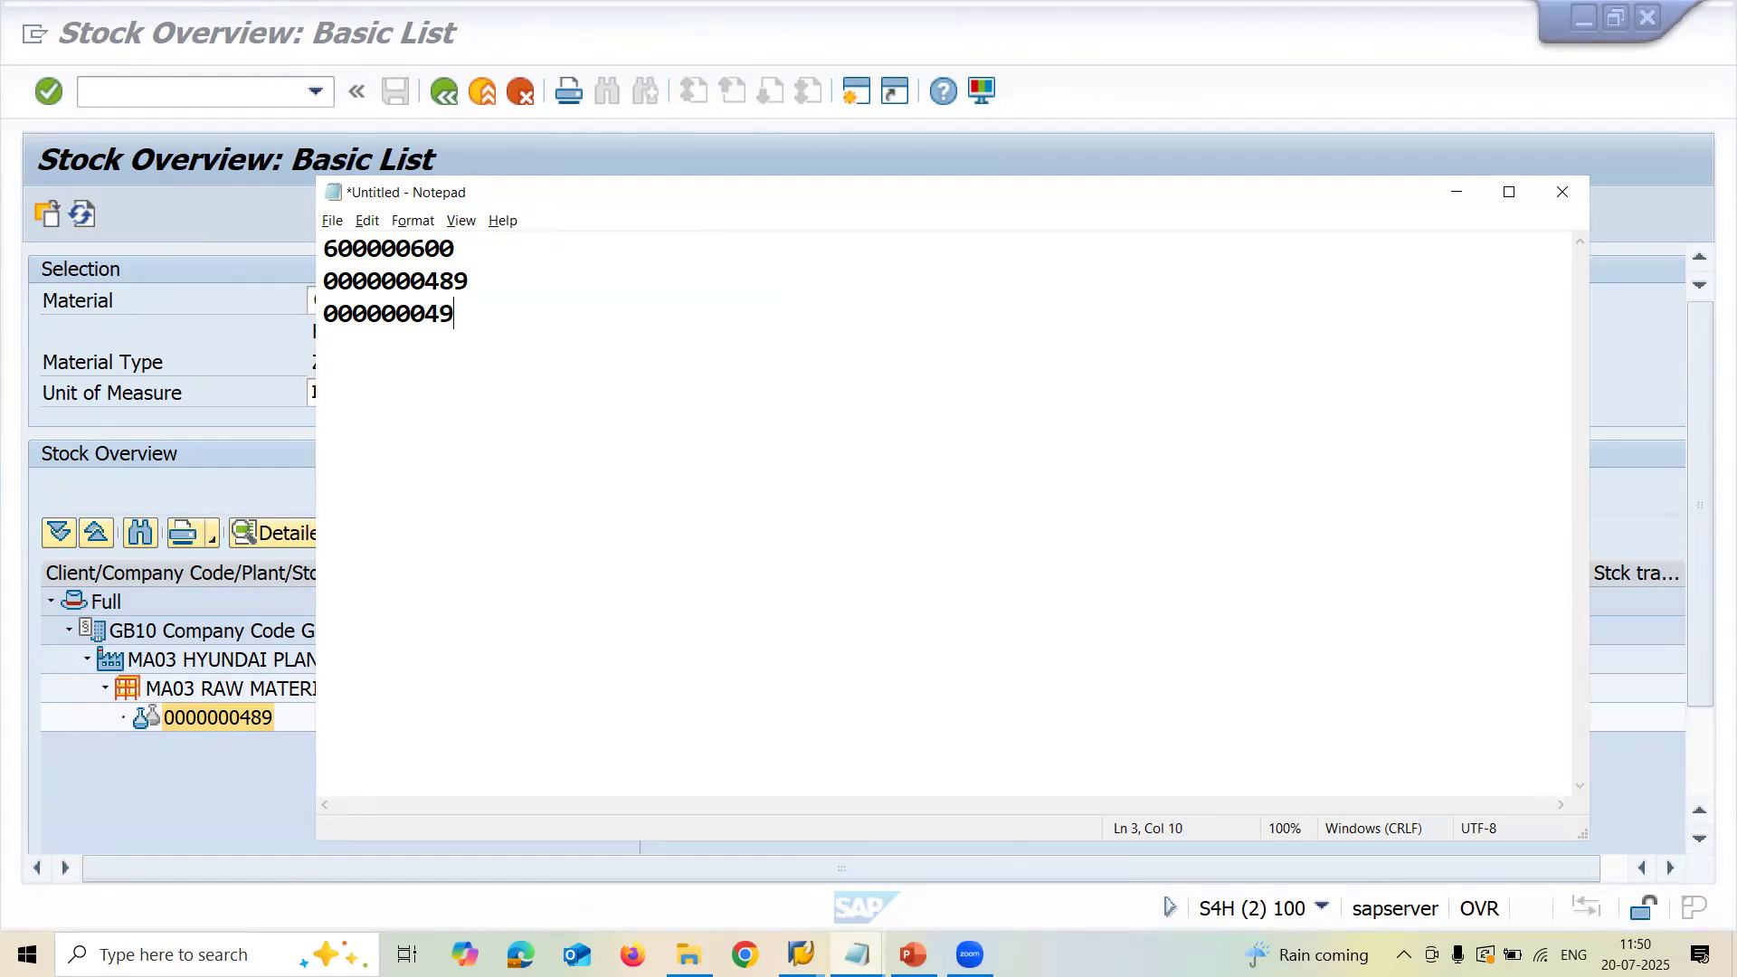
click(563, 132)
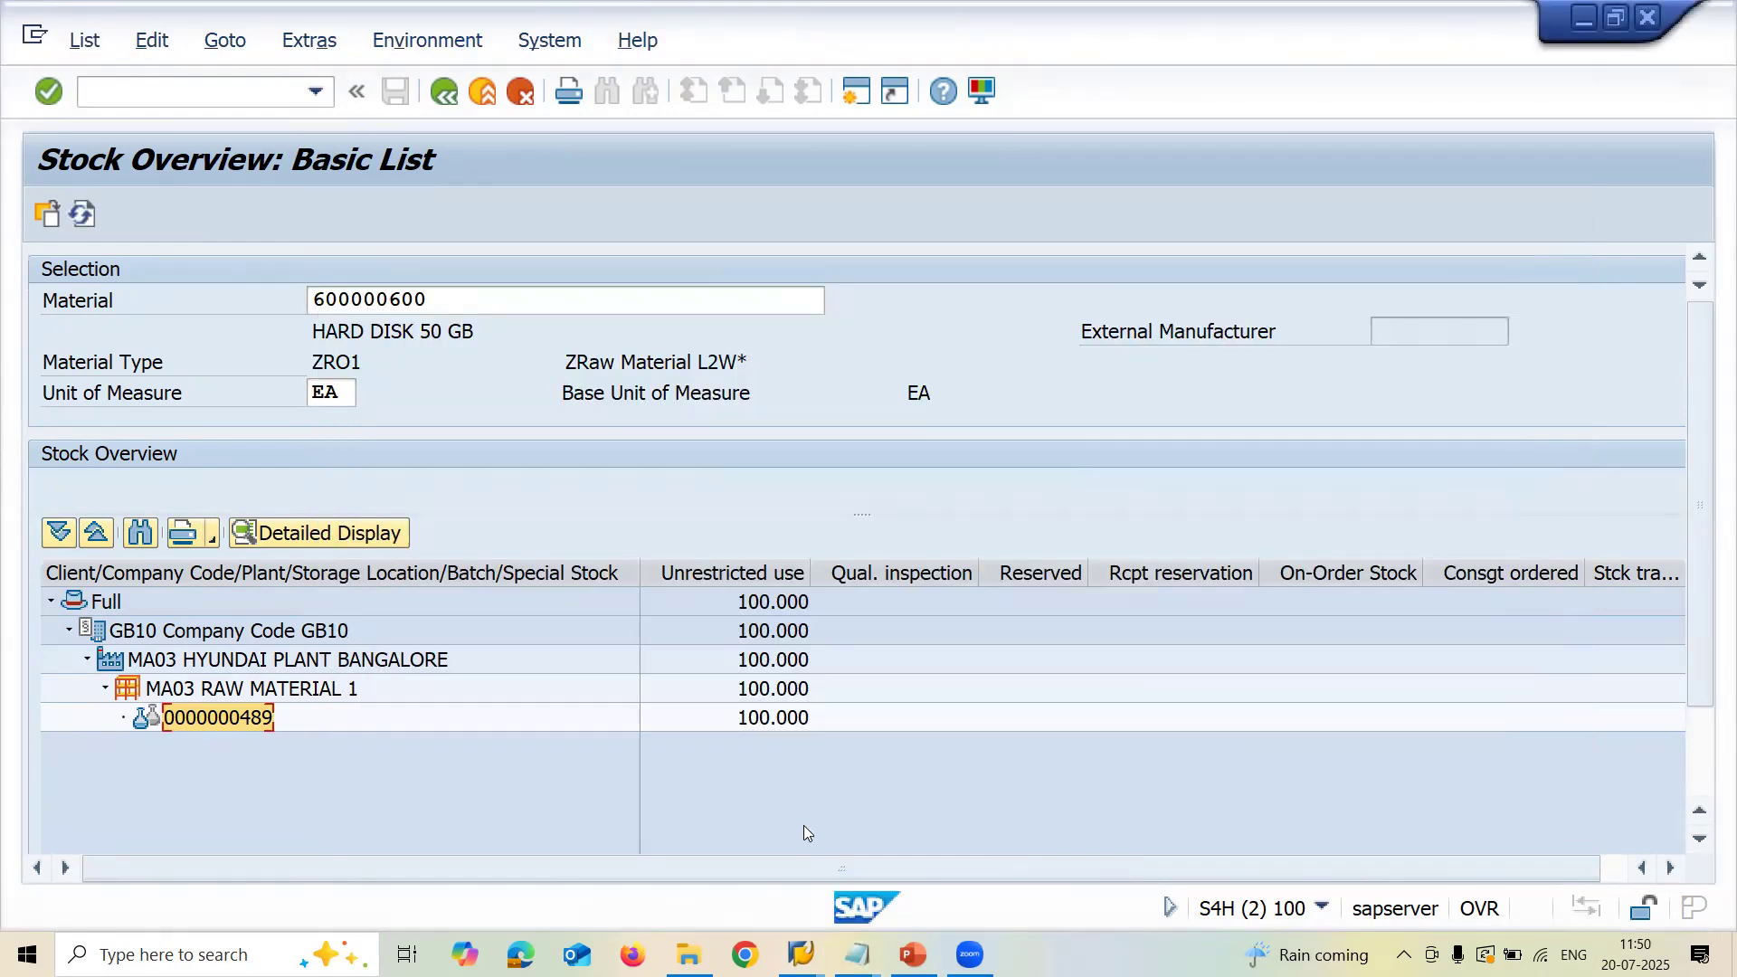
Replace the goods receipt transaction with invoice transaction MIRO in the first session and set the company code to GB10
mouse_move(857, 954)
mouse_move(801, 954)
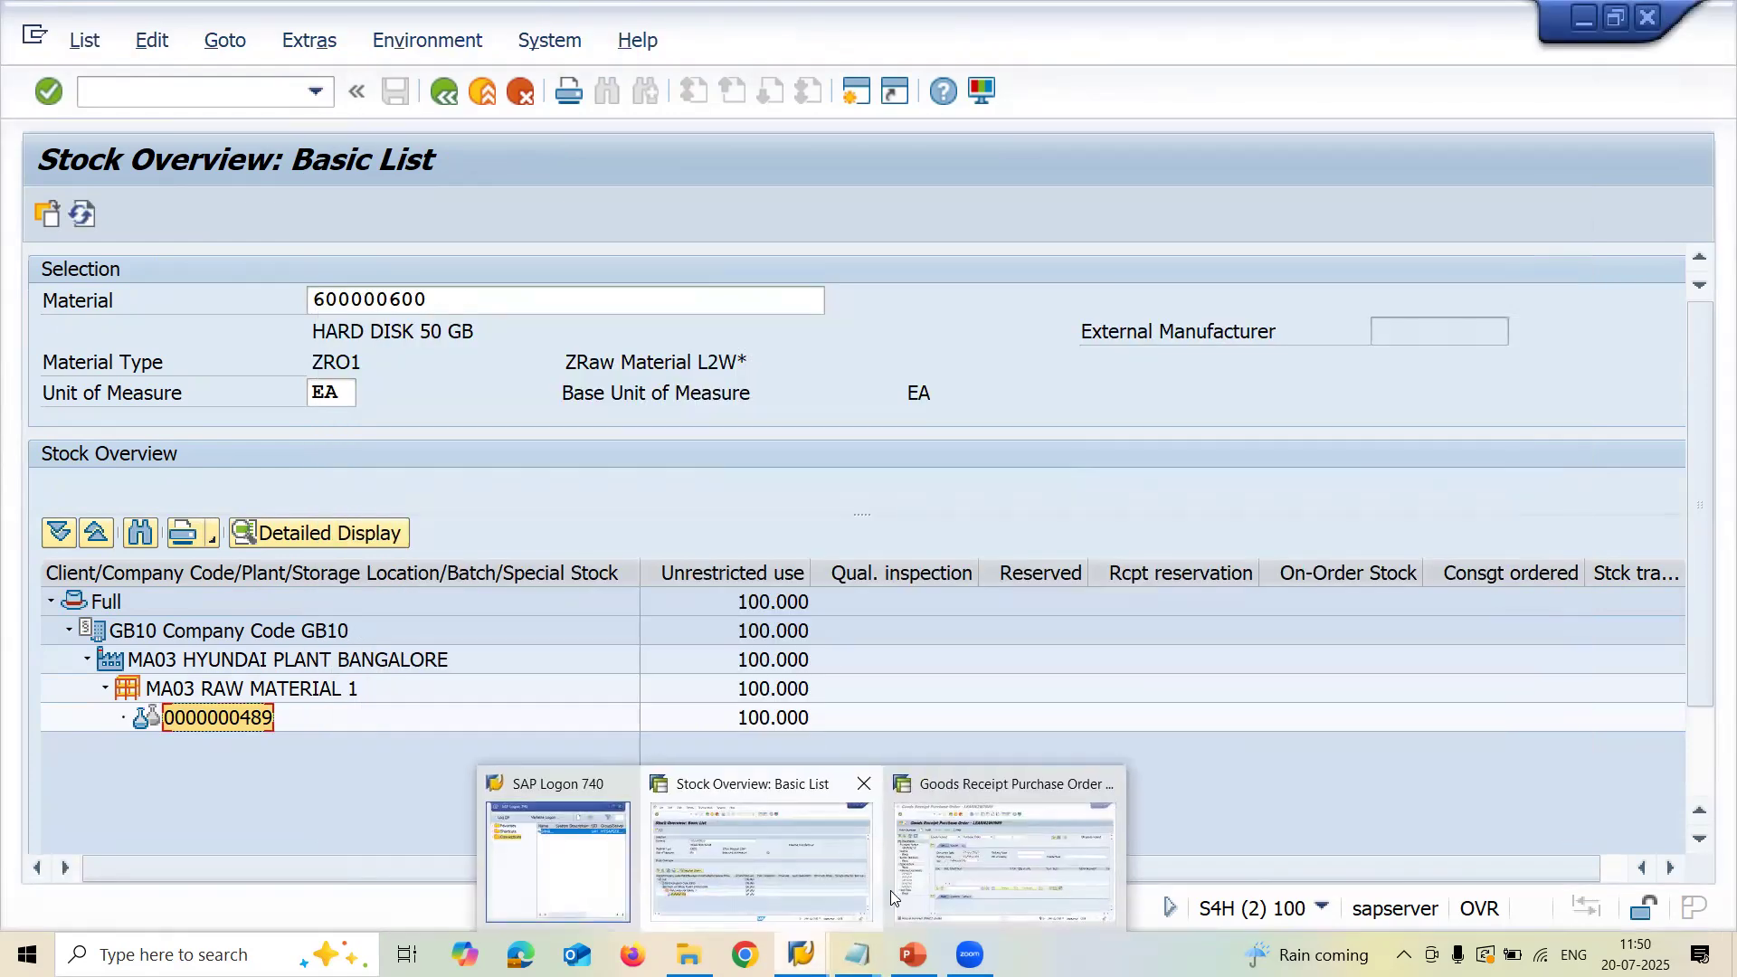
click(947, 883)
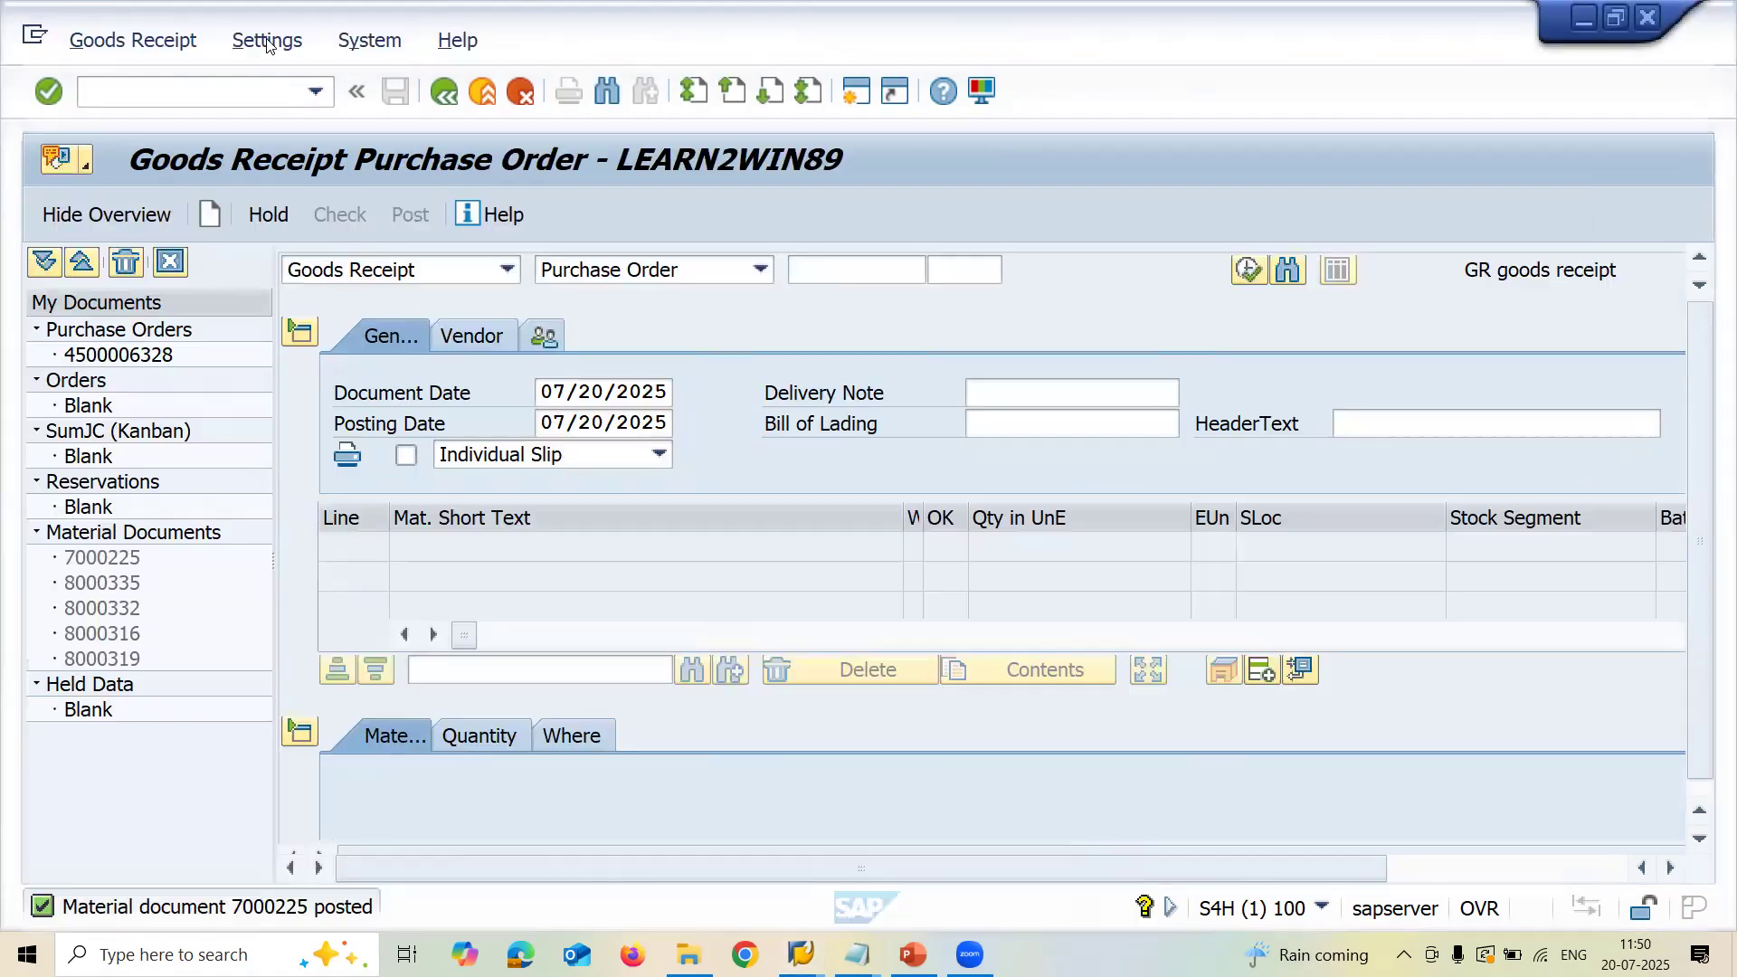
click(244, 91)
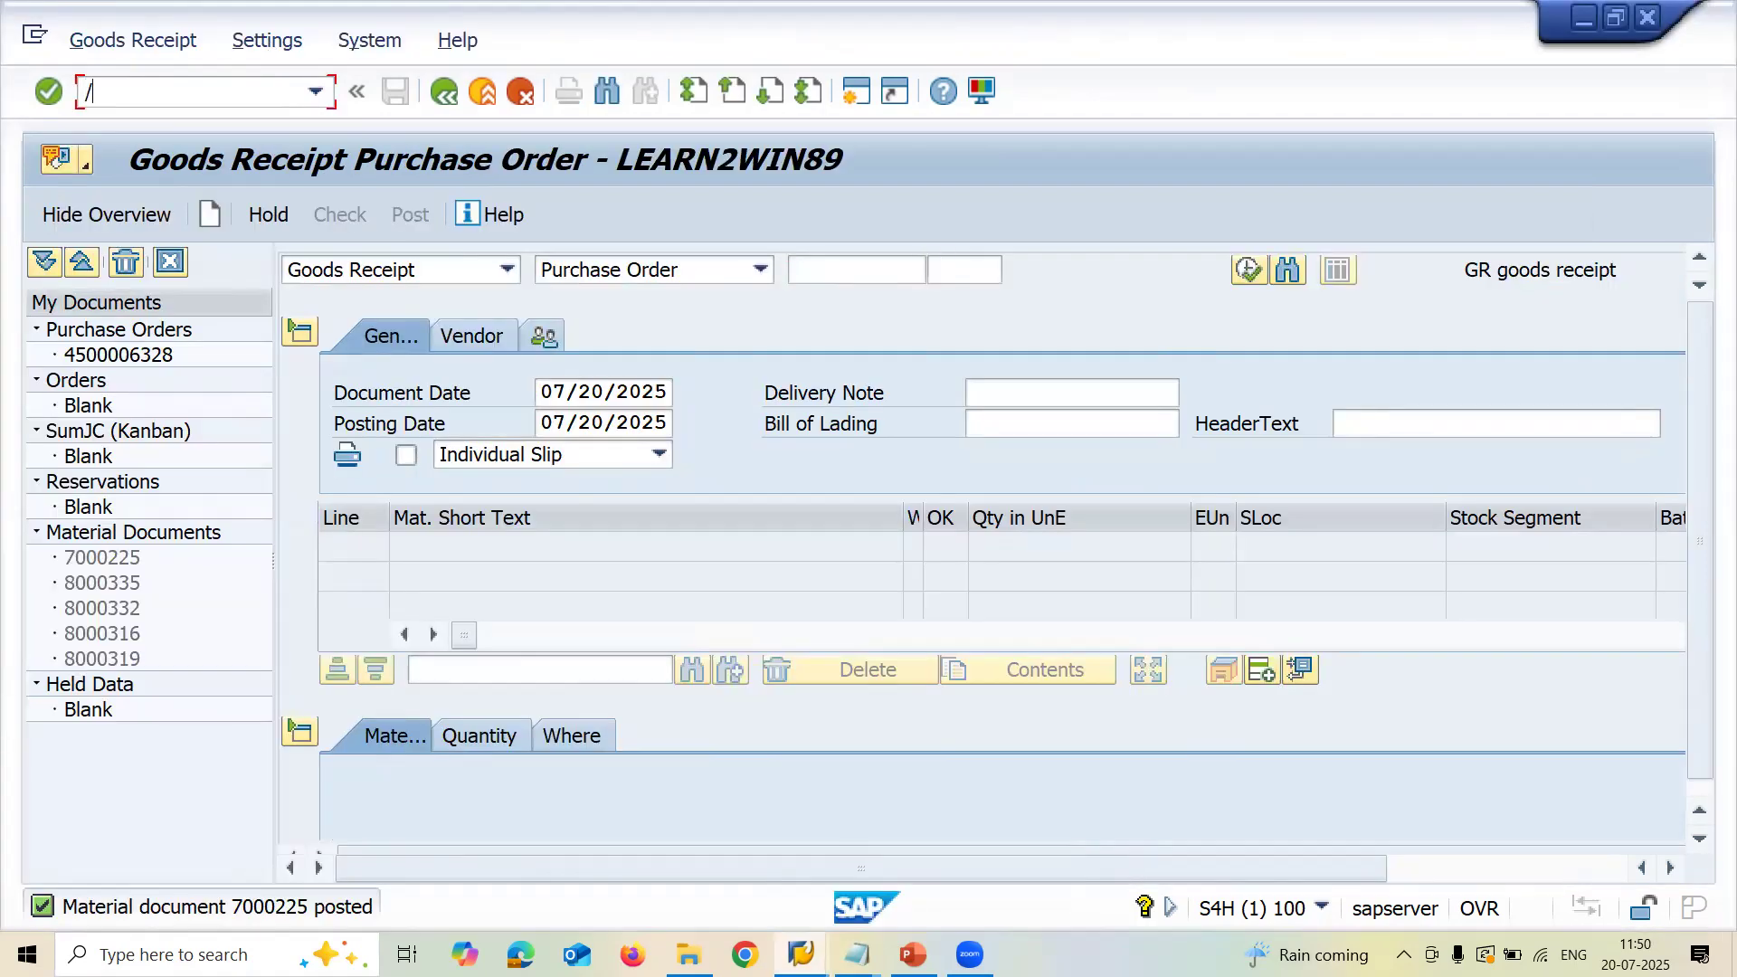
text(/NMIRO)
key(Return)
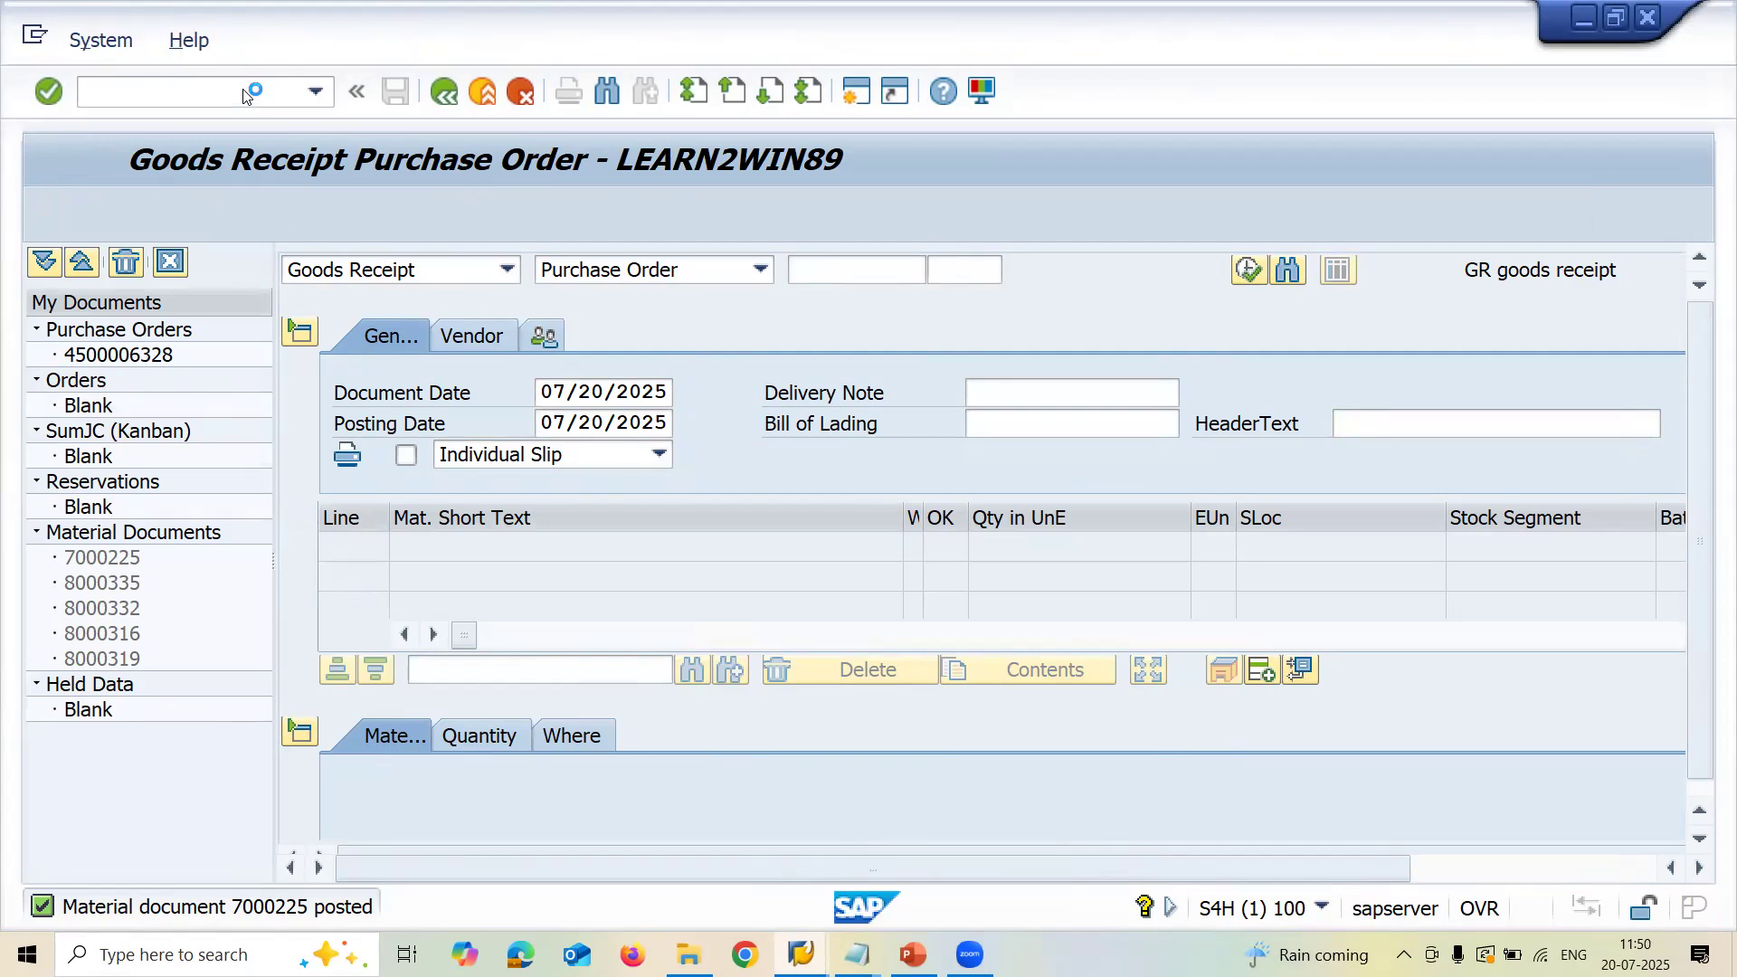
text(GB)
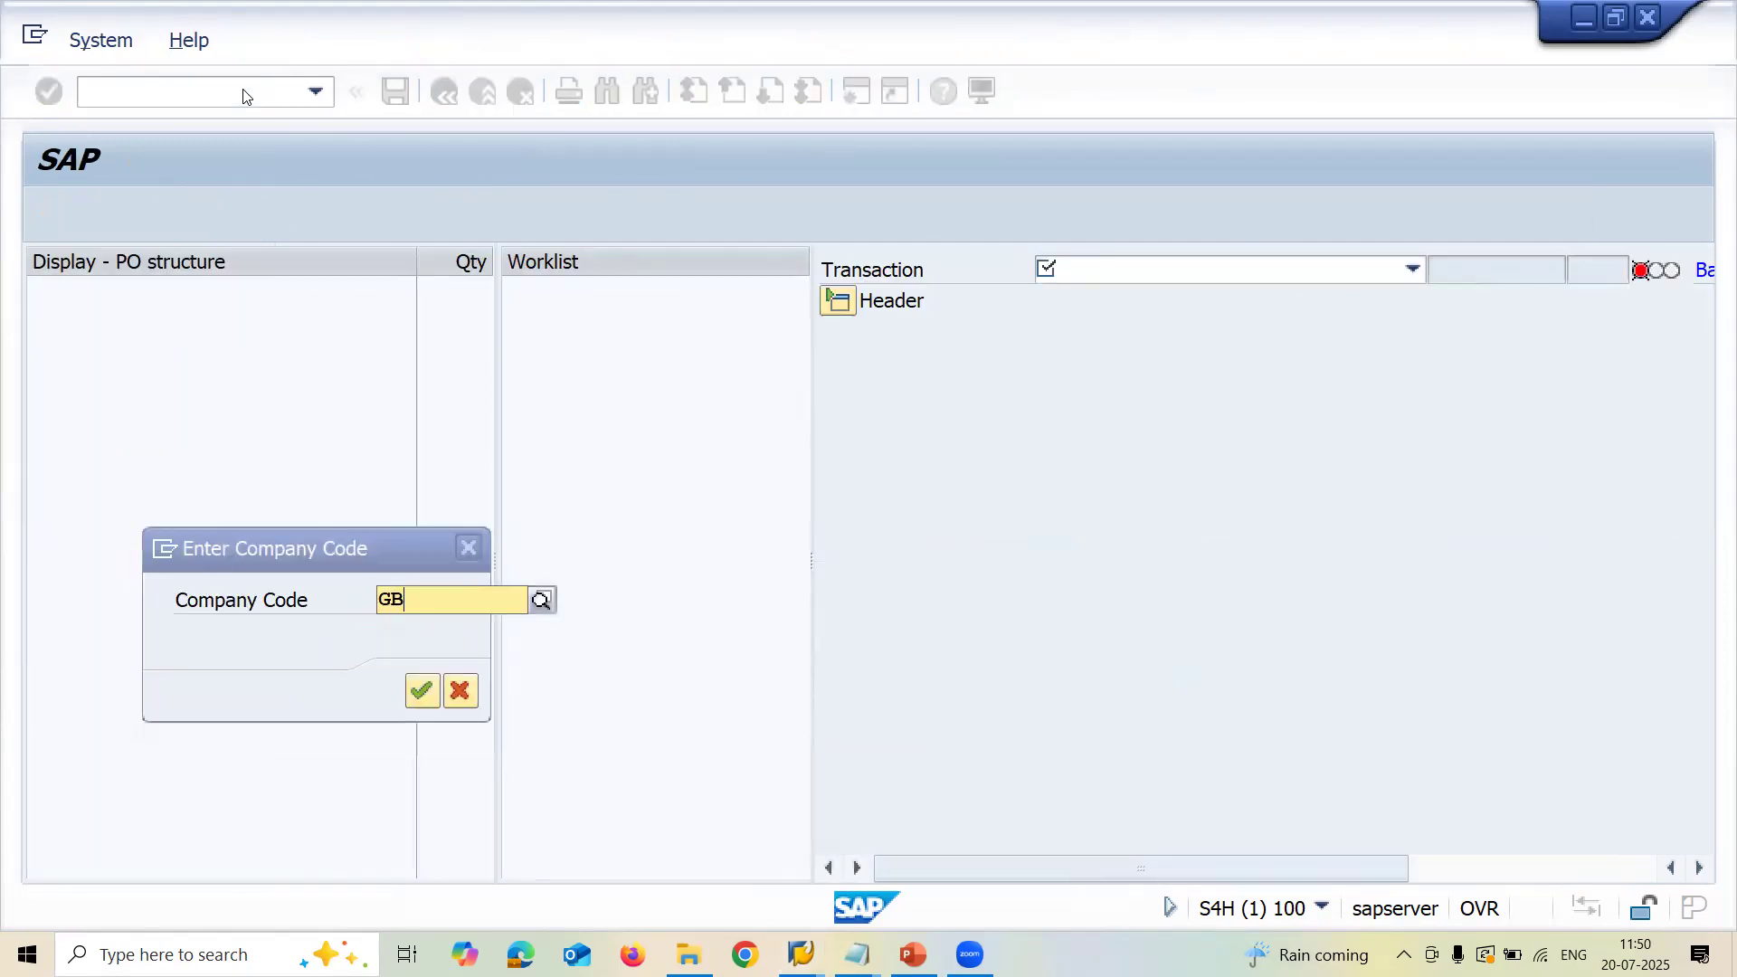
text(10)
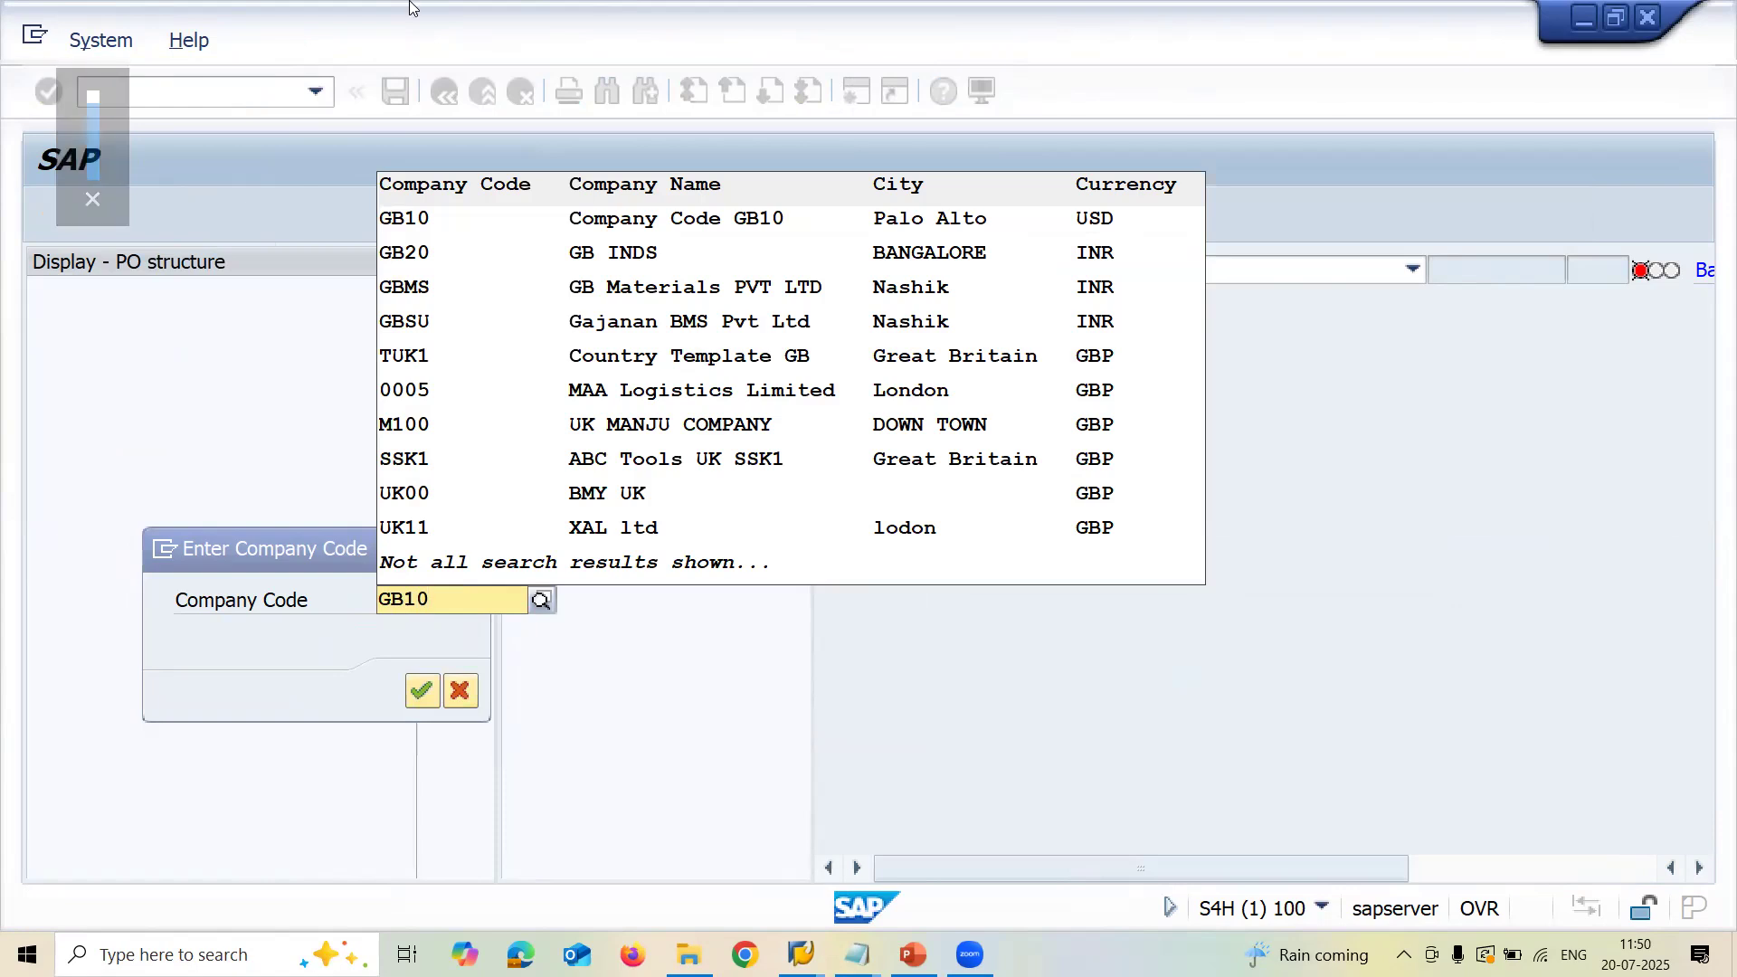
click(926, 134)
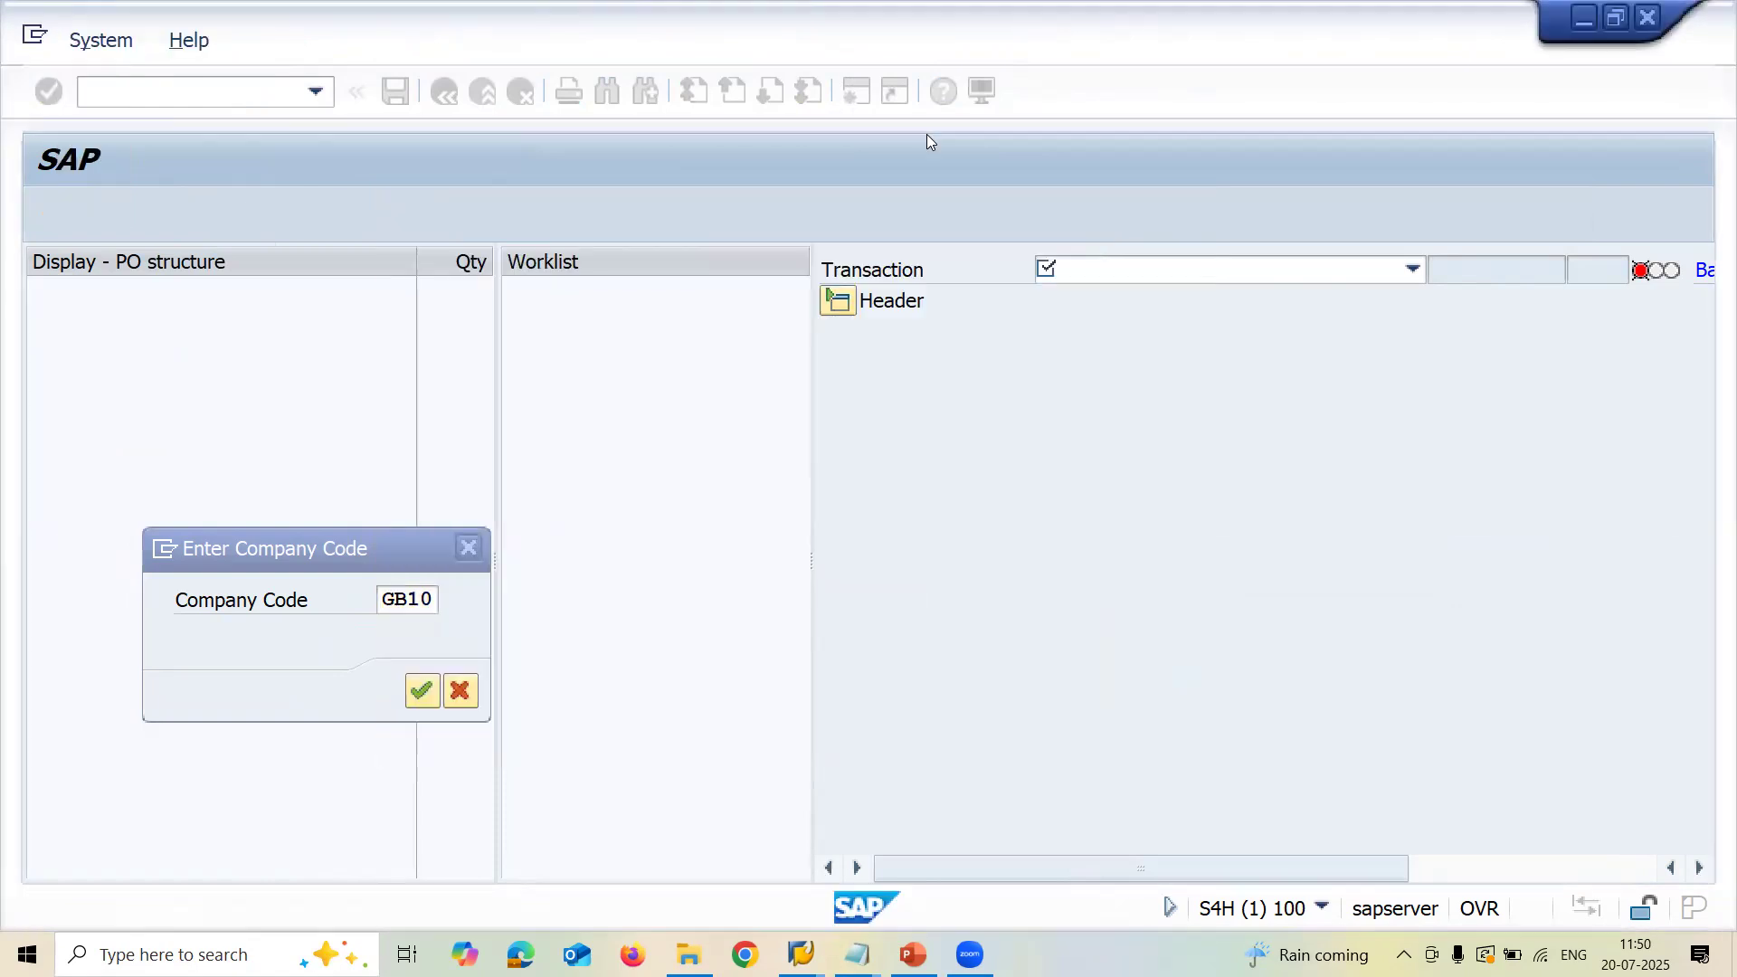
key(Return)
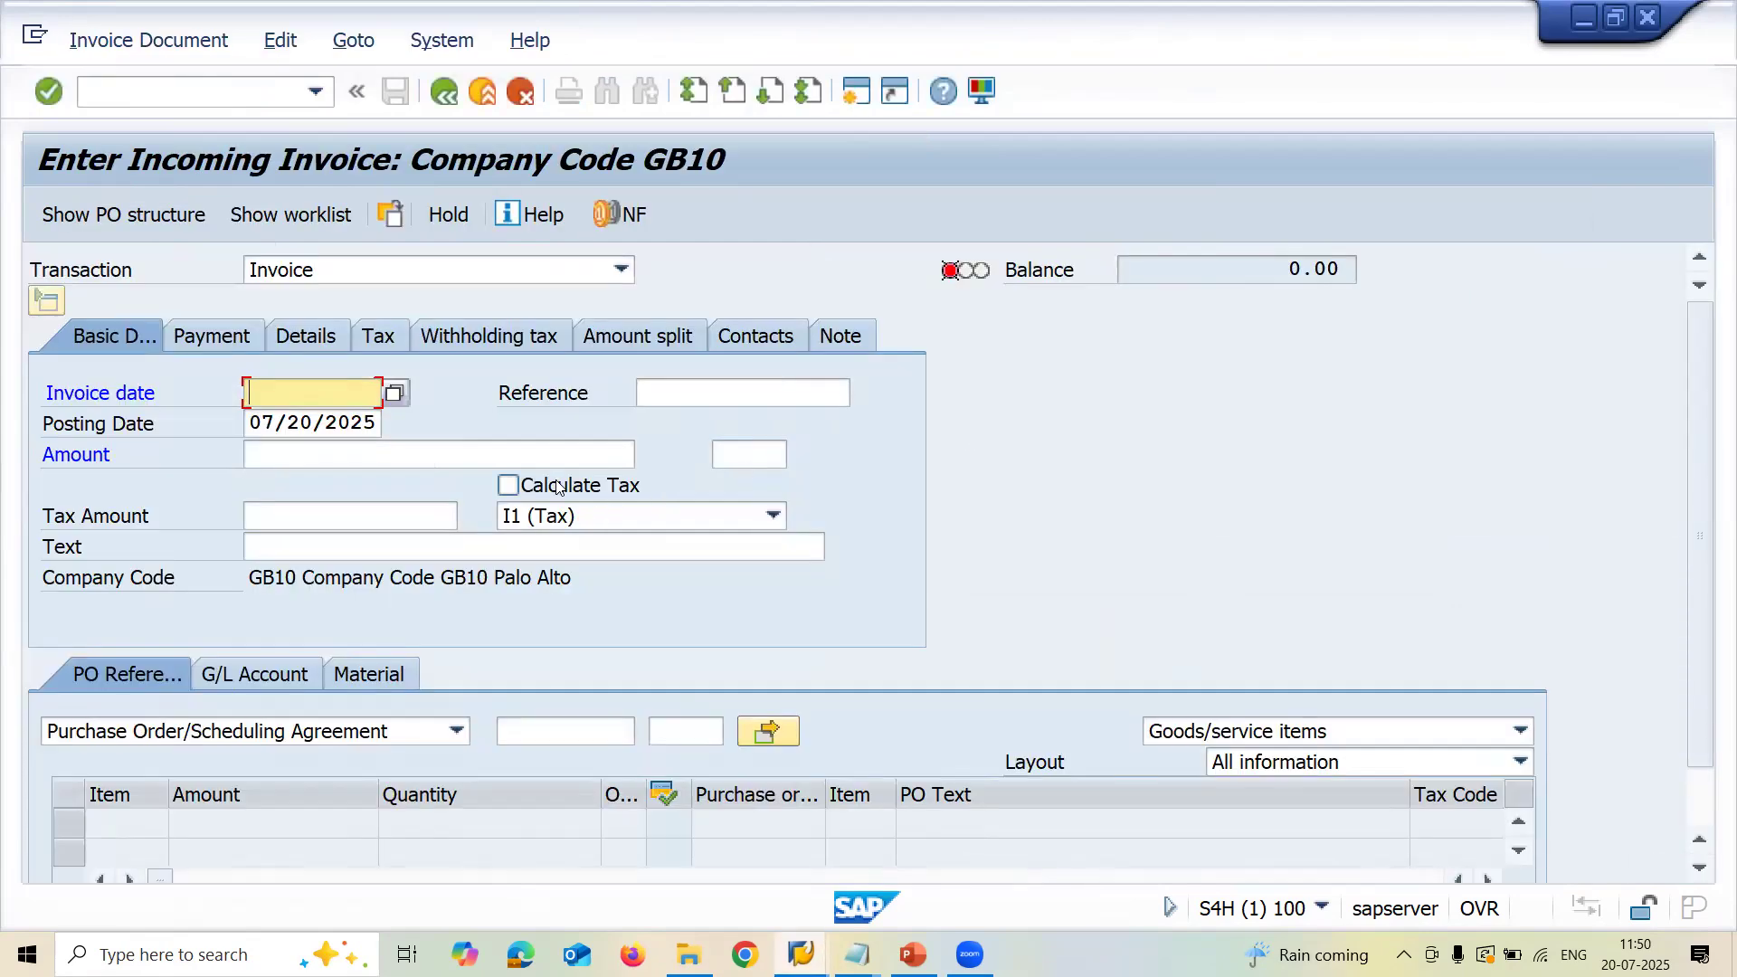
Enable automatic tax calculation for the incoming invoice and set its invoice date to 07/20/2025
click(558, 487)
click(321, 389)
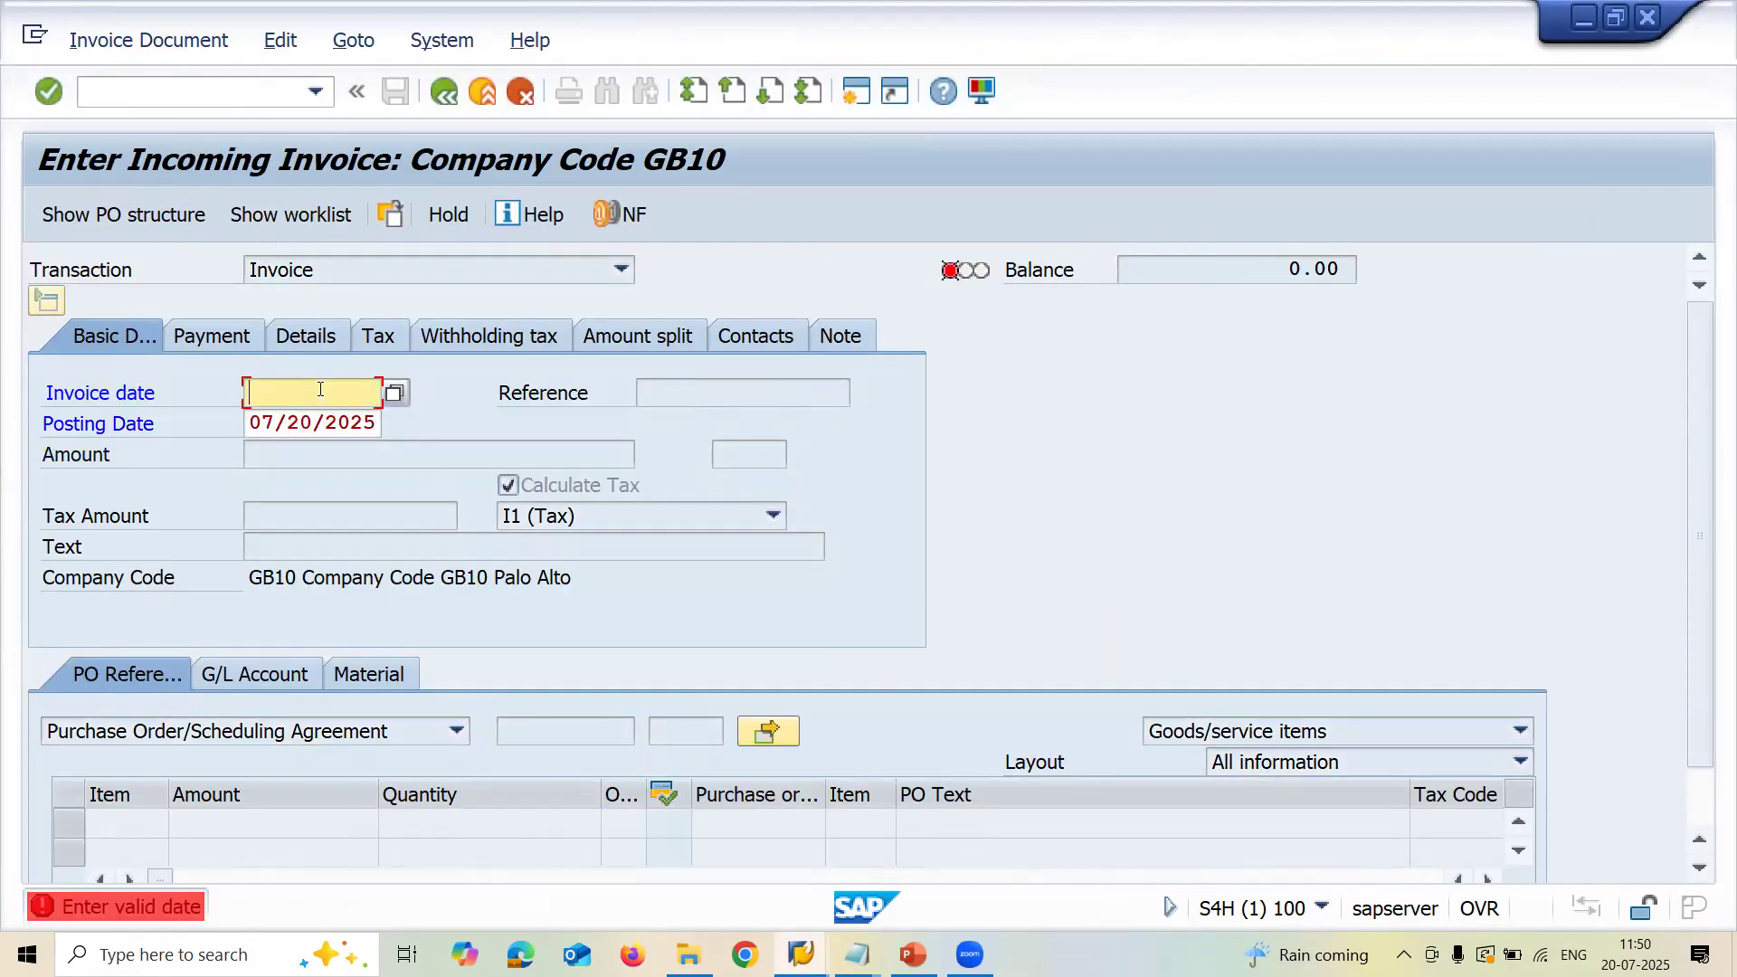
key(Down)
key(Return)
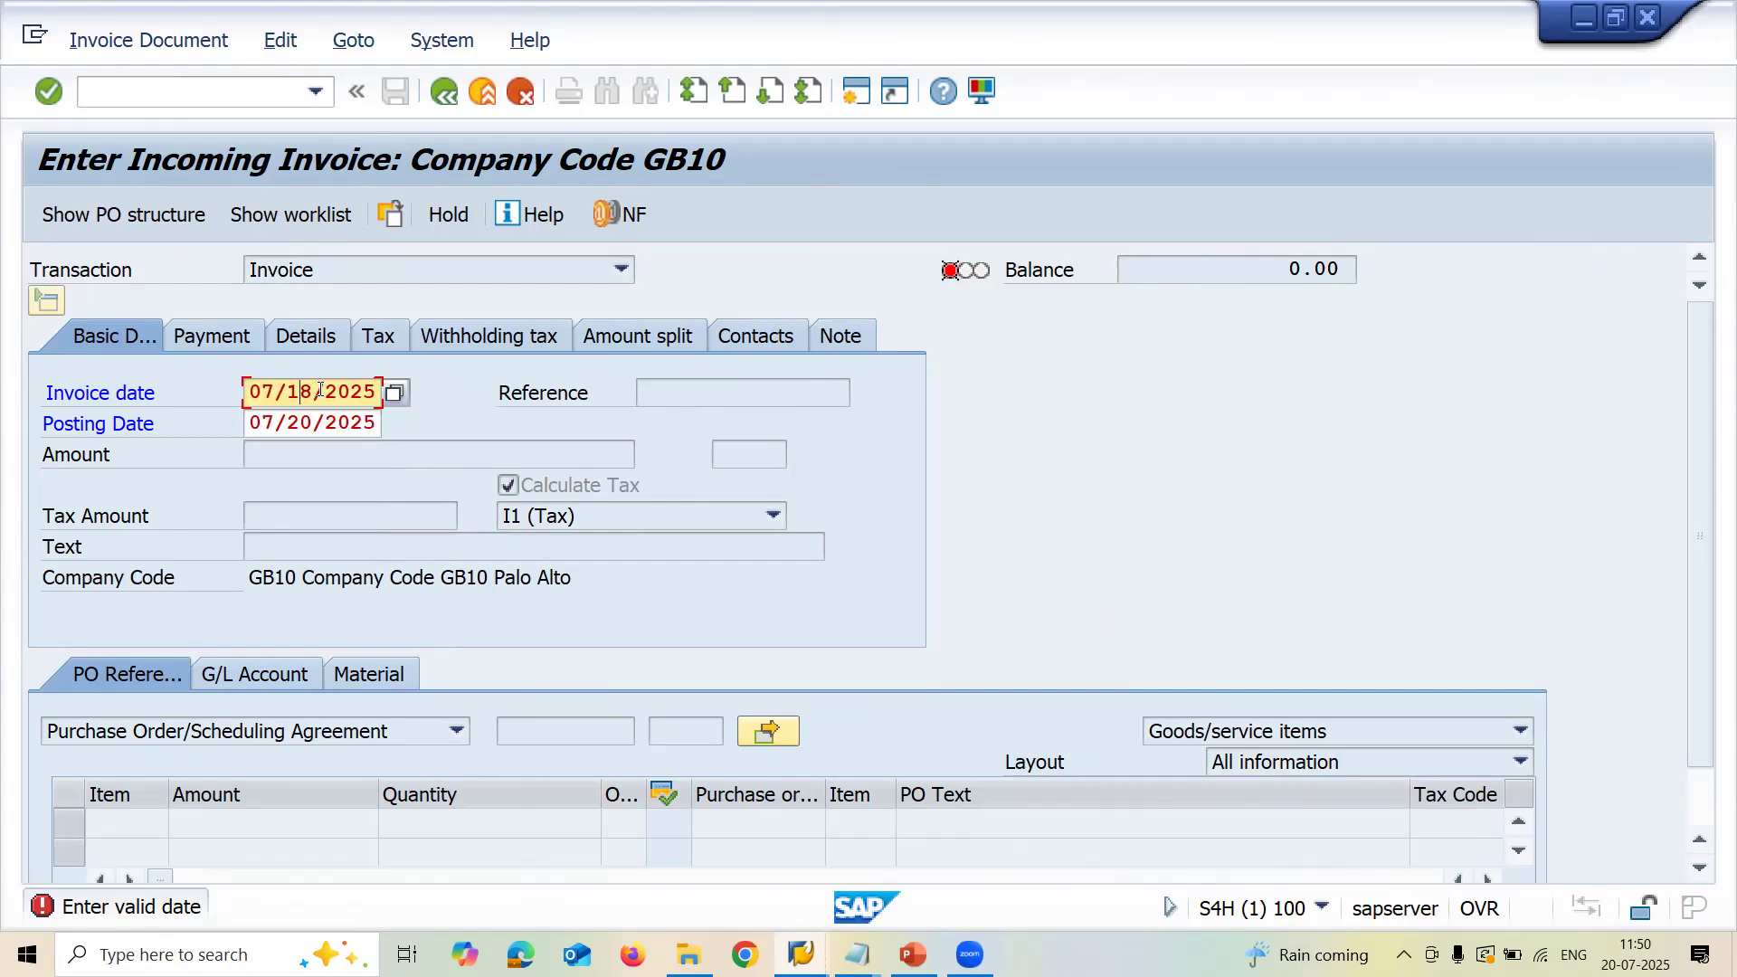
text(0)
key(Return)
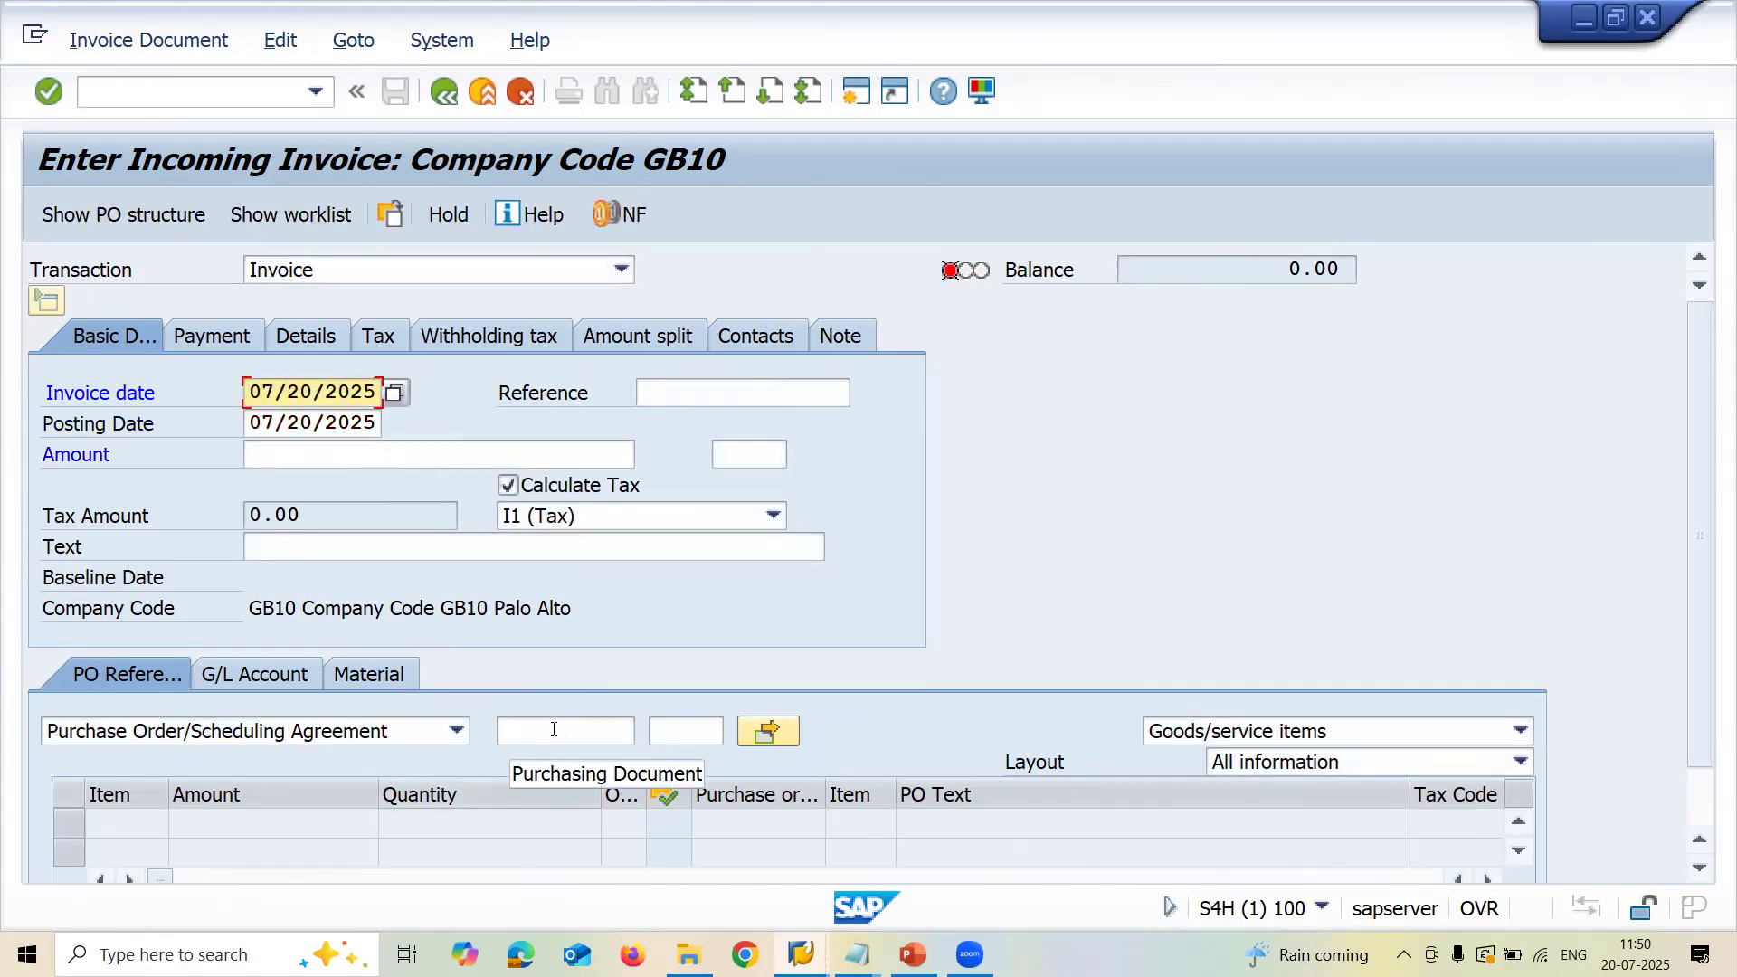
Try the copied number as the invoice's purchase order reference and check the copied value in Notepad
click(551, 733)
key(ctrl+v)
key(Return)
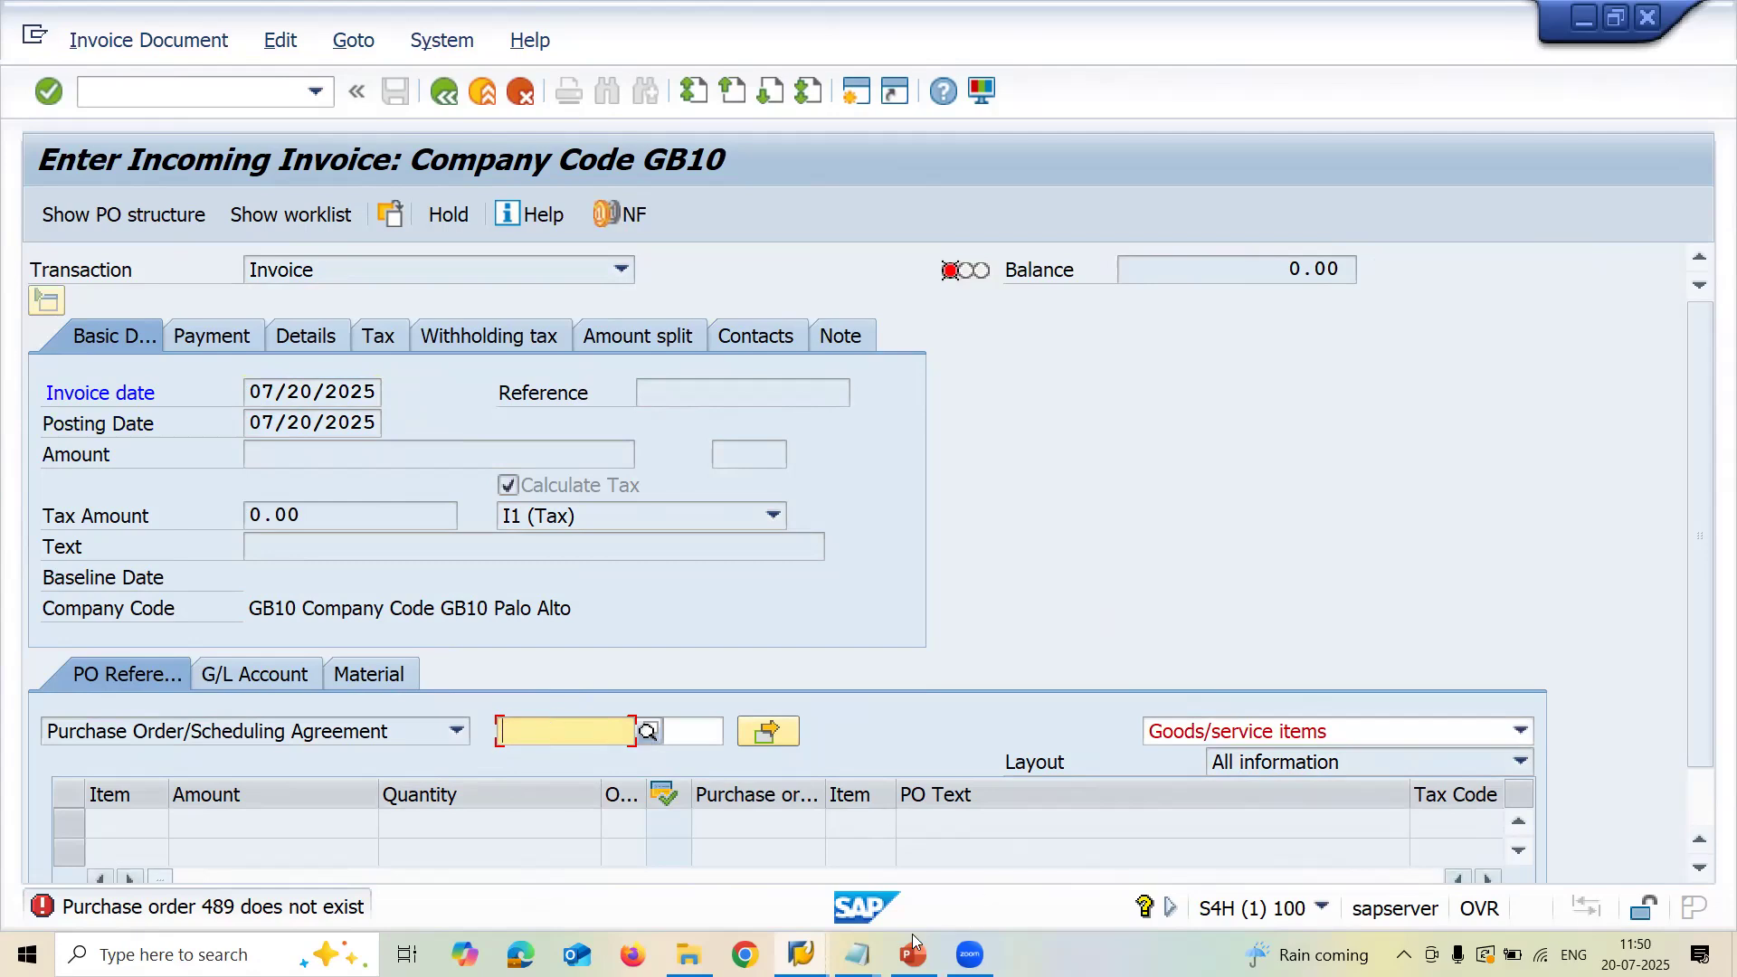
mouse_move(857, 954)
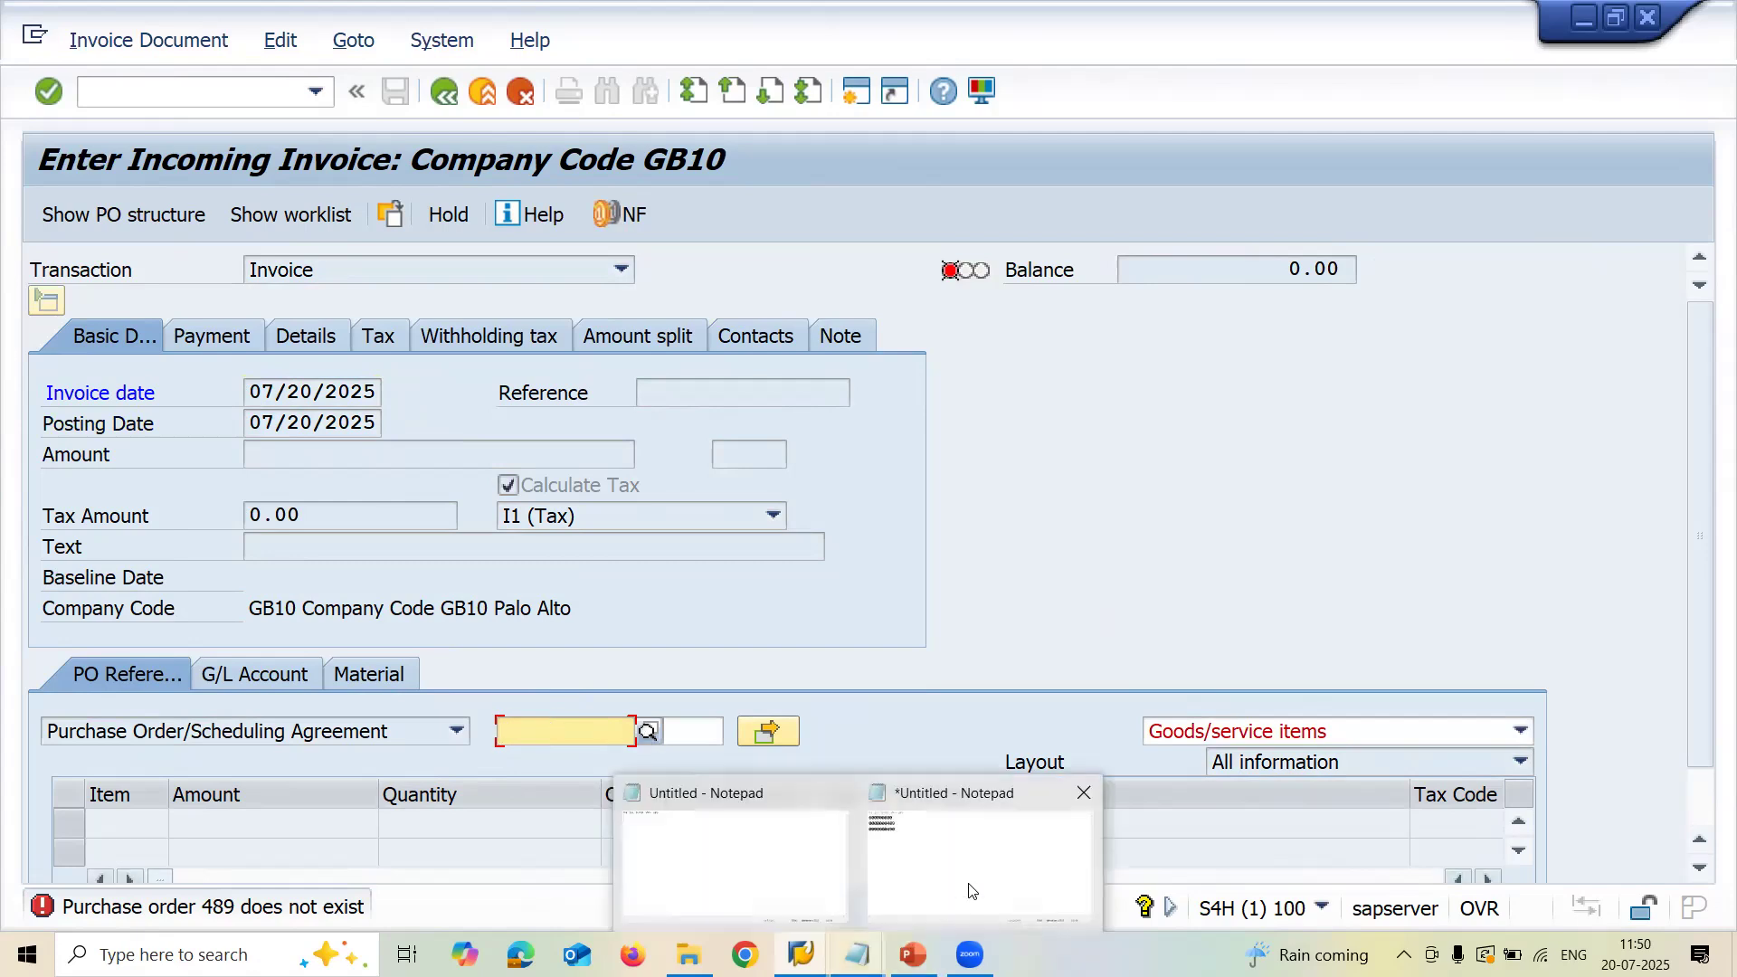
click(771, 864)
key(ctrl+v)
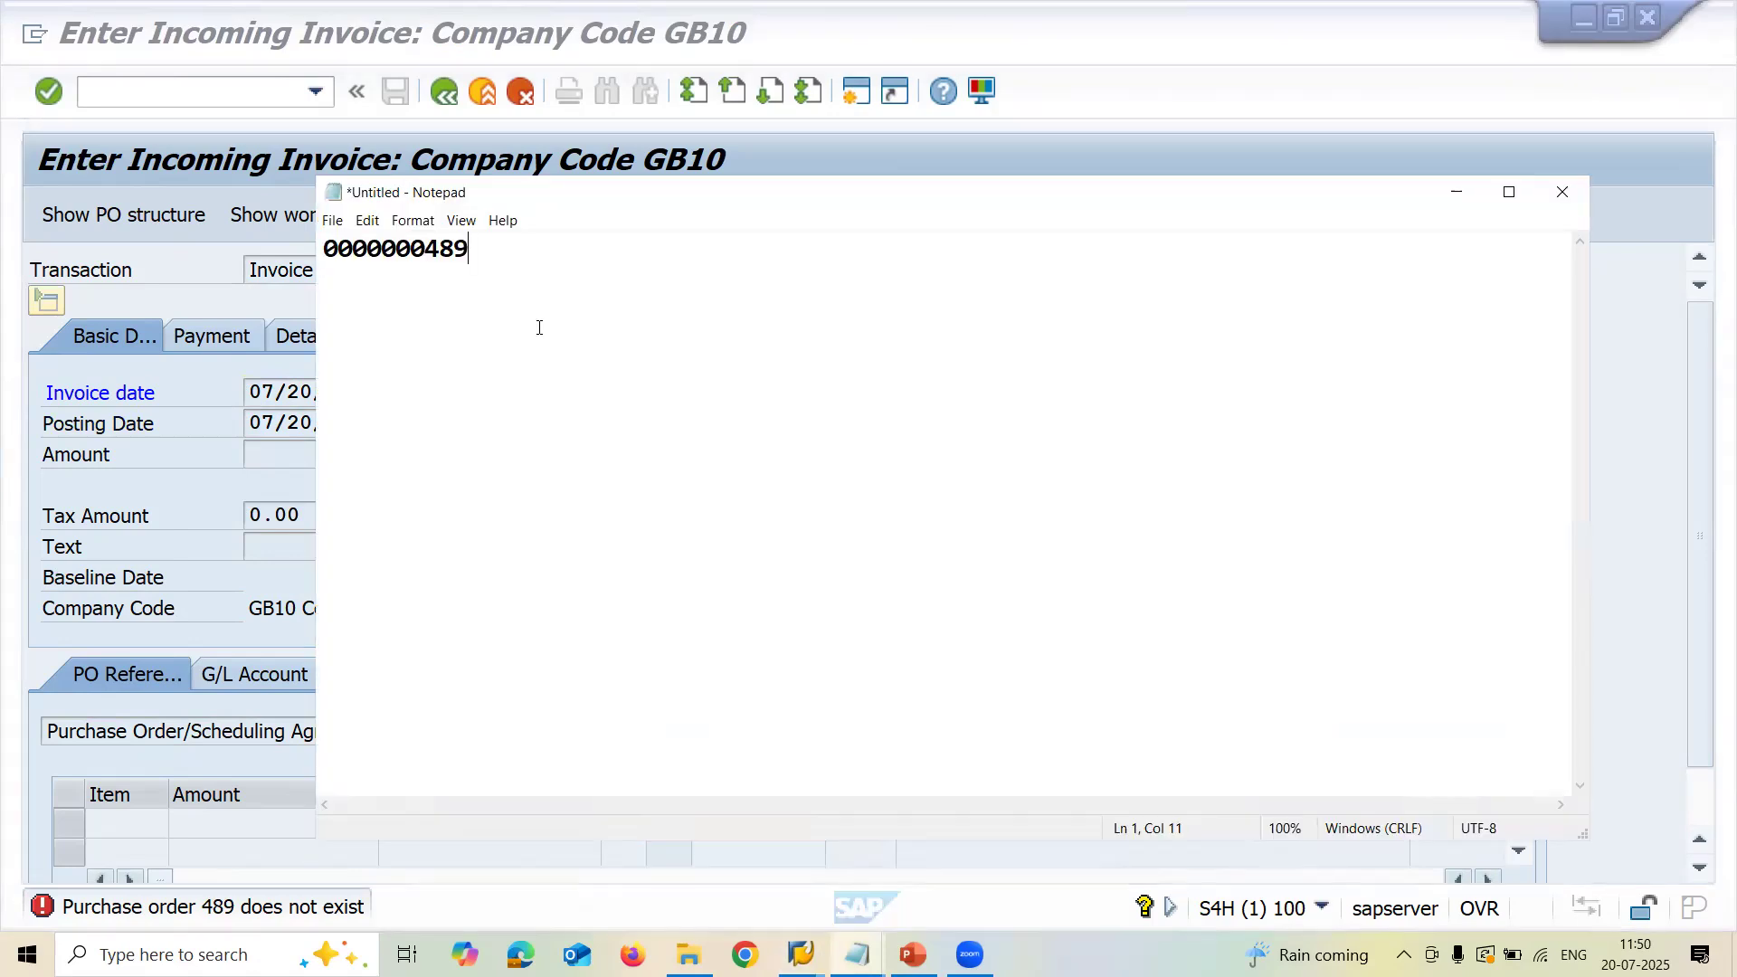
click(801, 954)
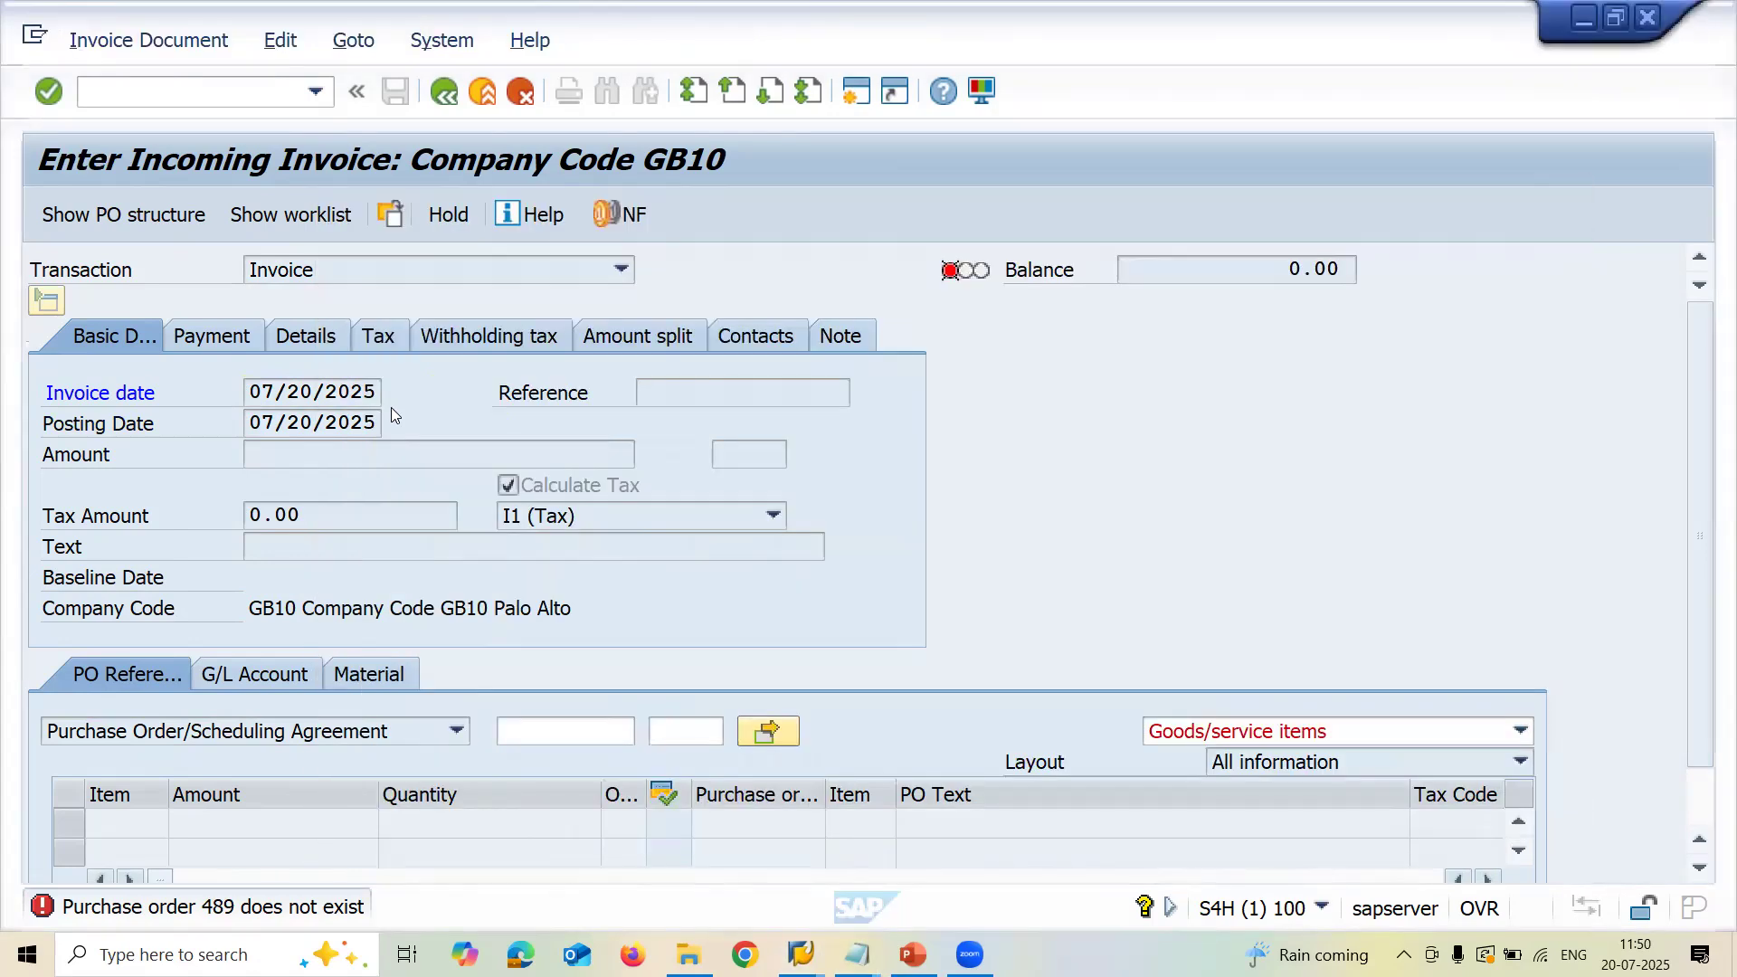
Search the possible purchasing documents by supplier number with the invoicing party left empty, and copy the standard purchase order into the invoice
click(606, 729)
click(641, 728)
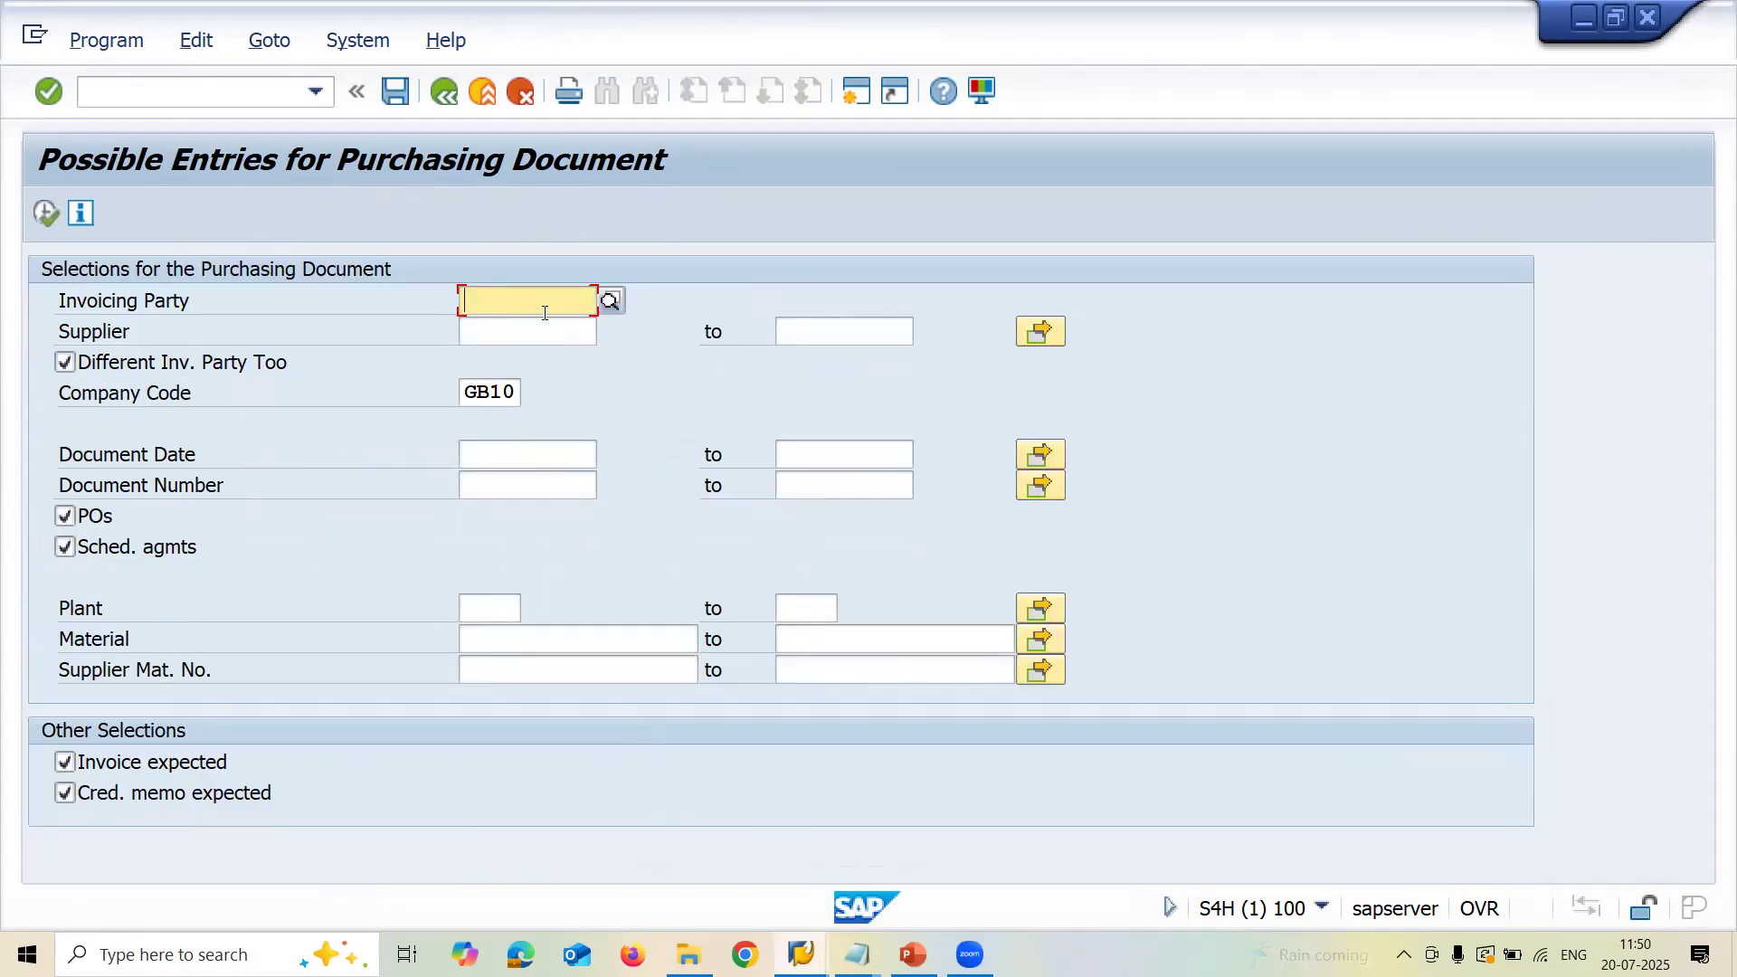
text(1468)
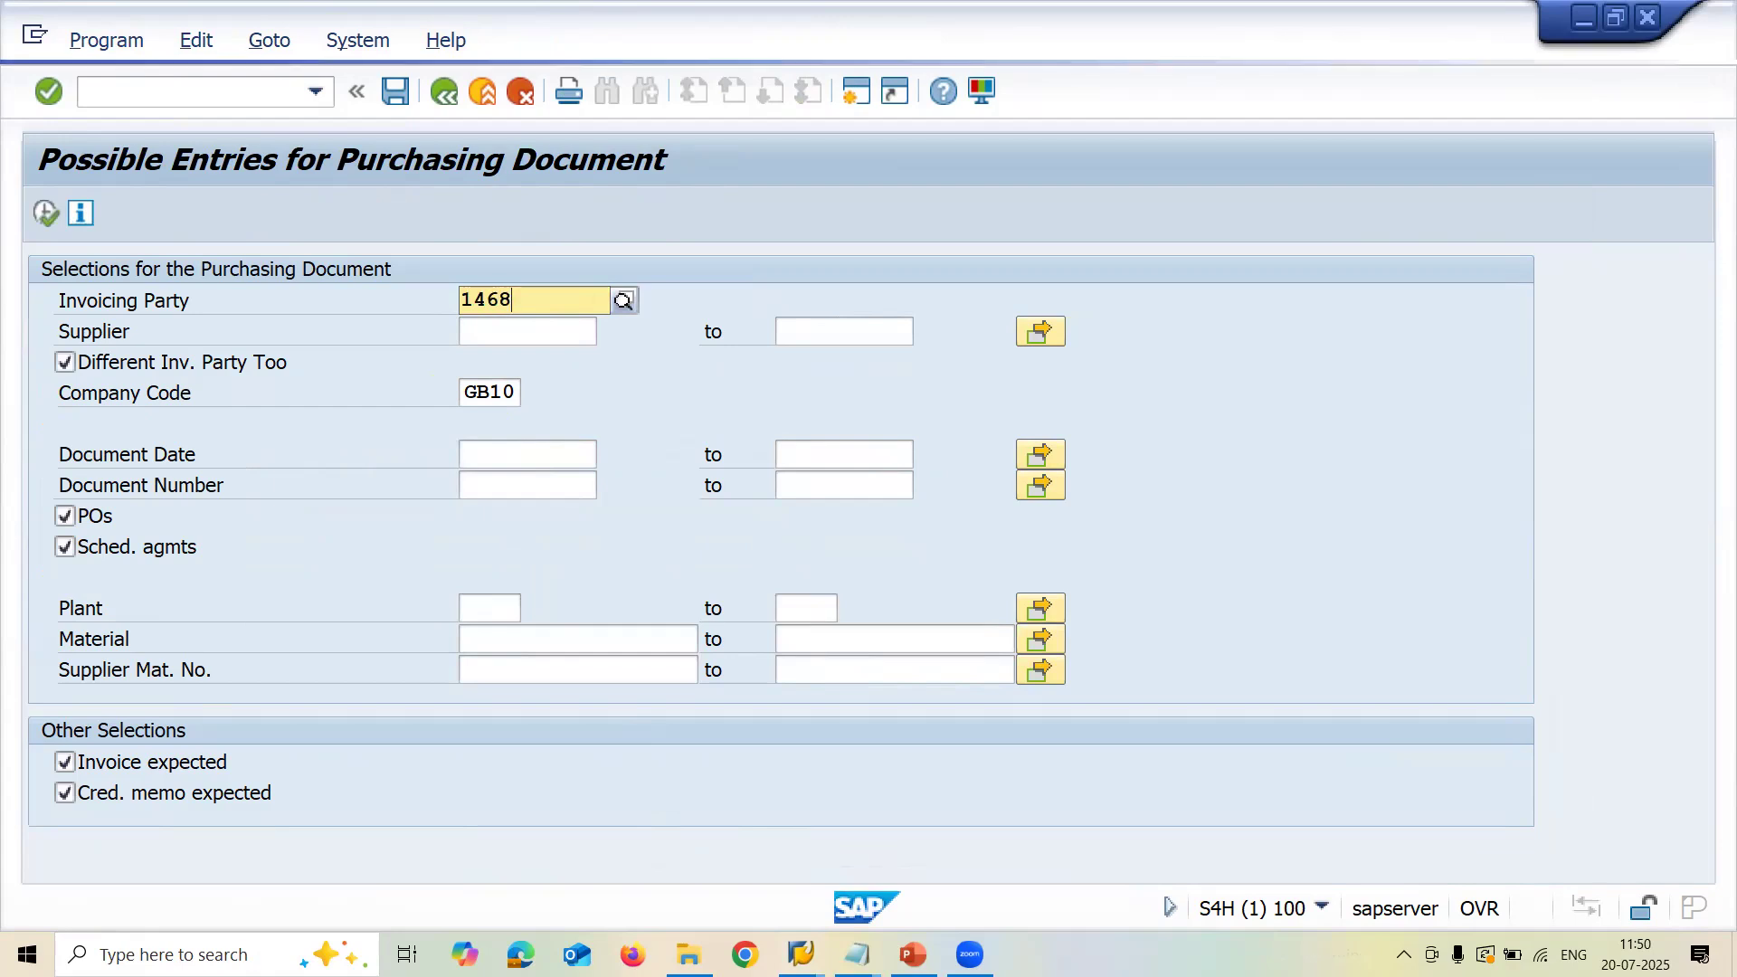
click(544, 313)
key(Tab)
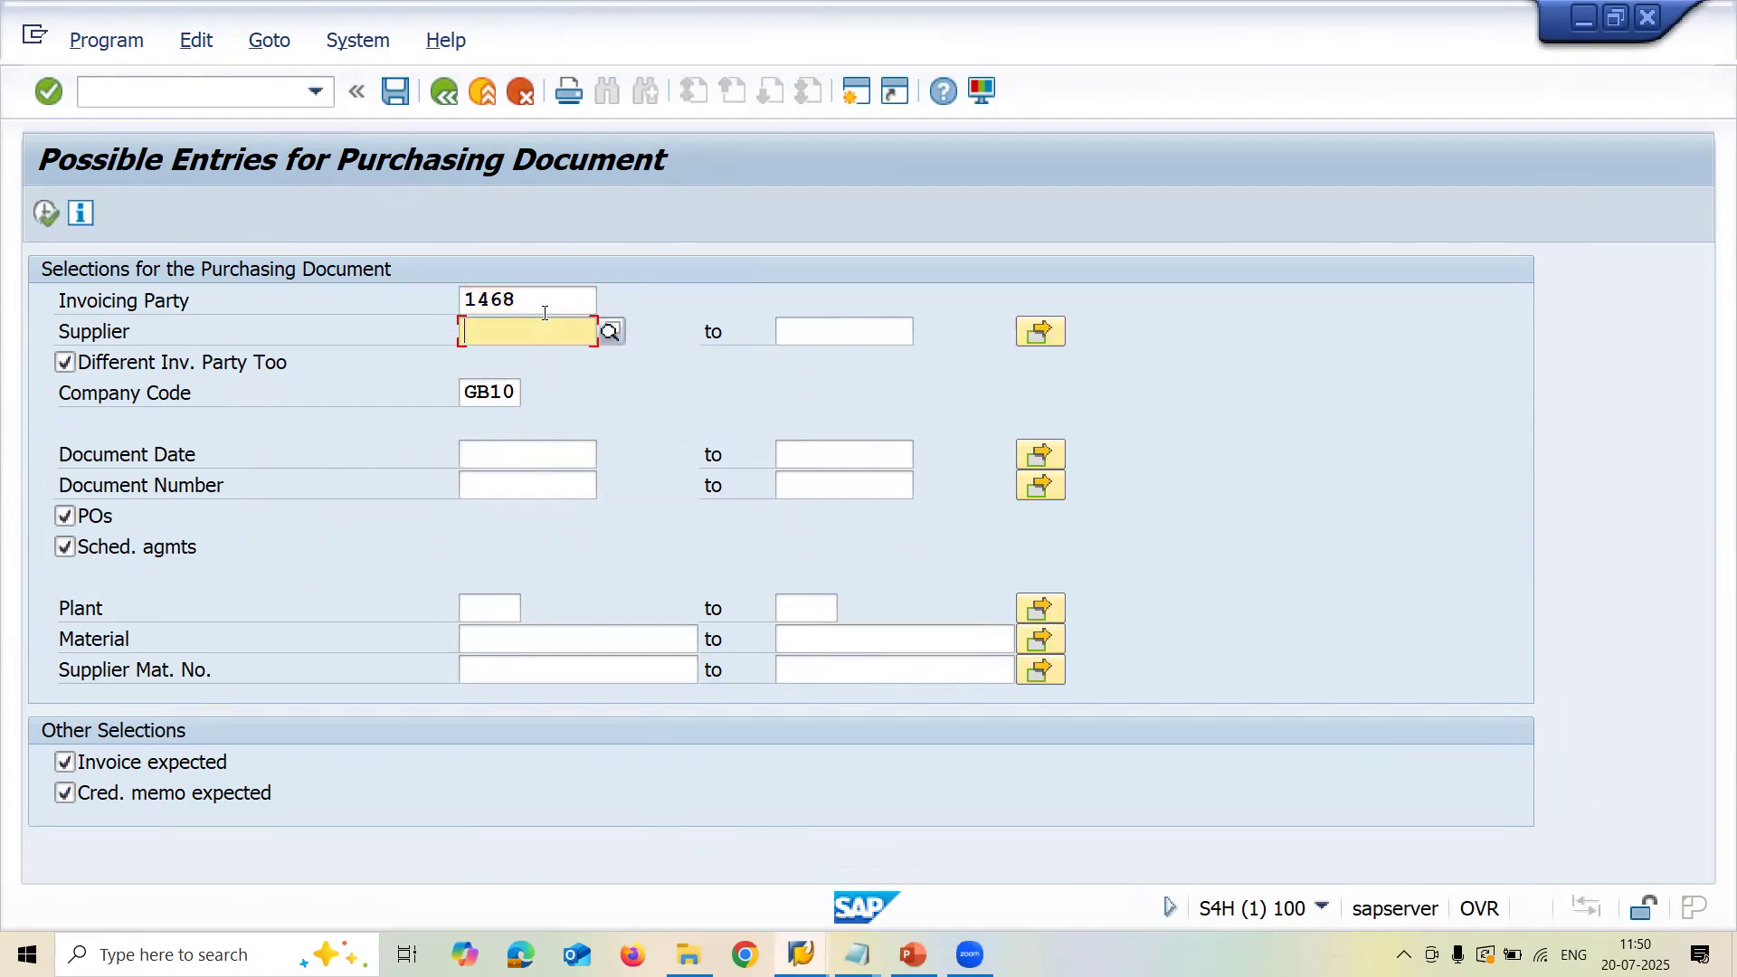
text(1468)
click(47, 217)
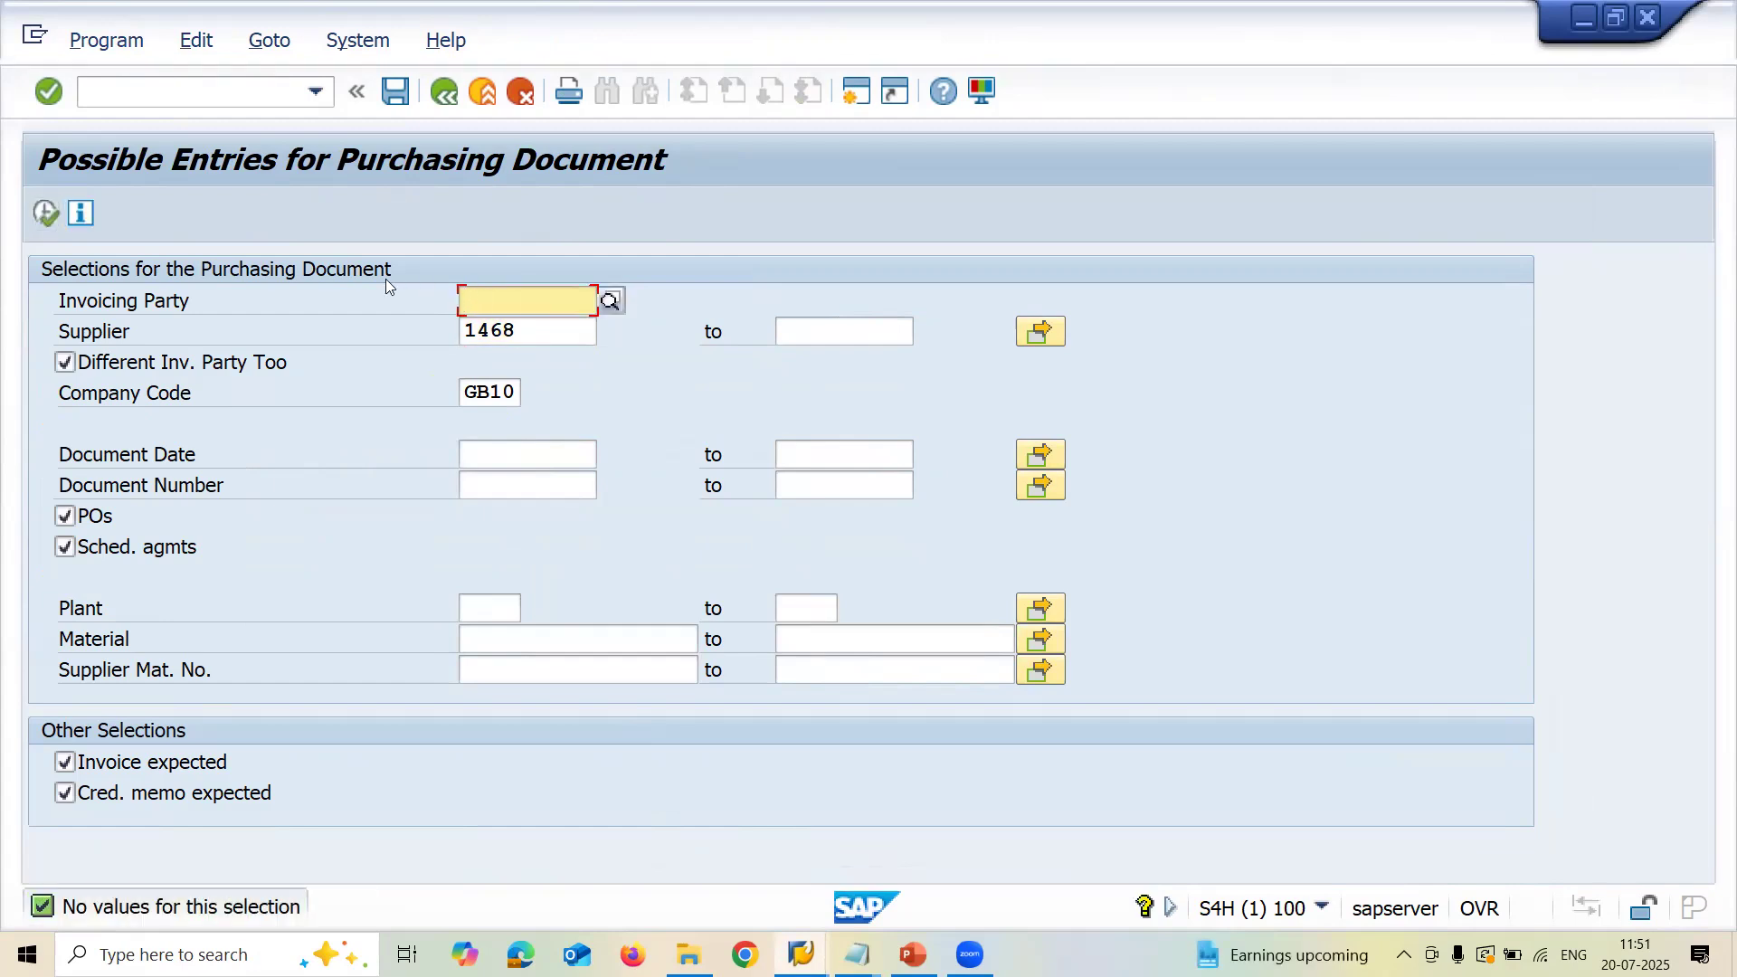
click(47, 214)
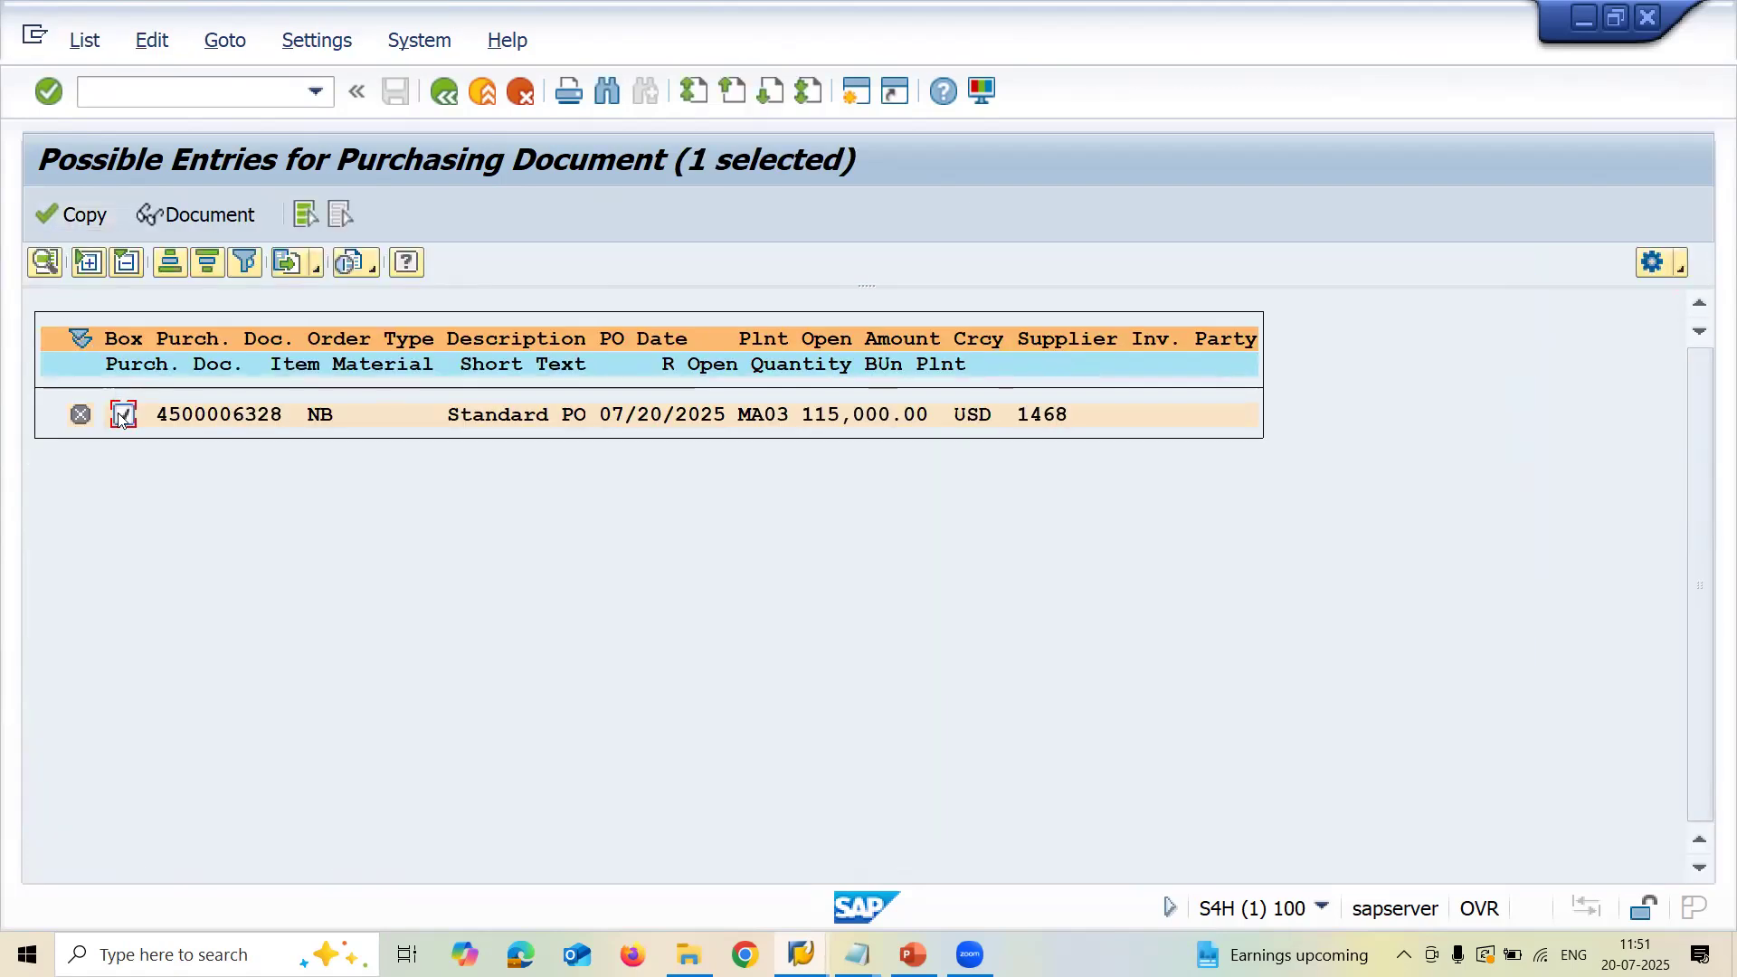
click(47, 212)
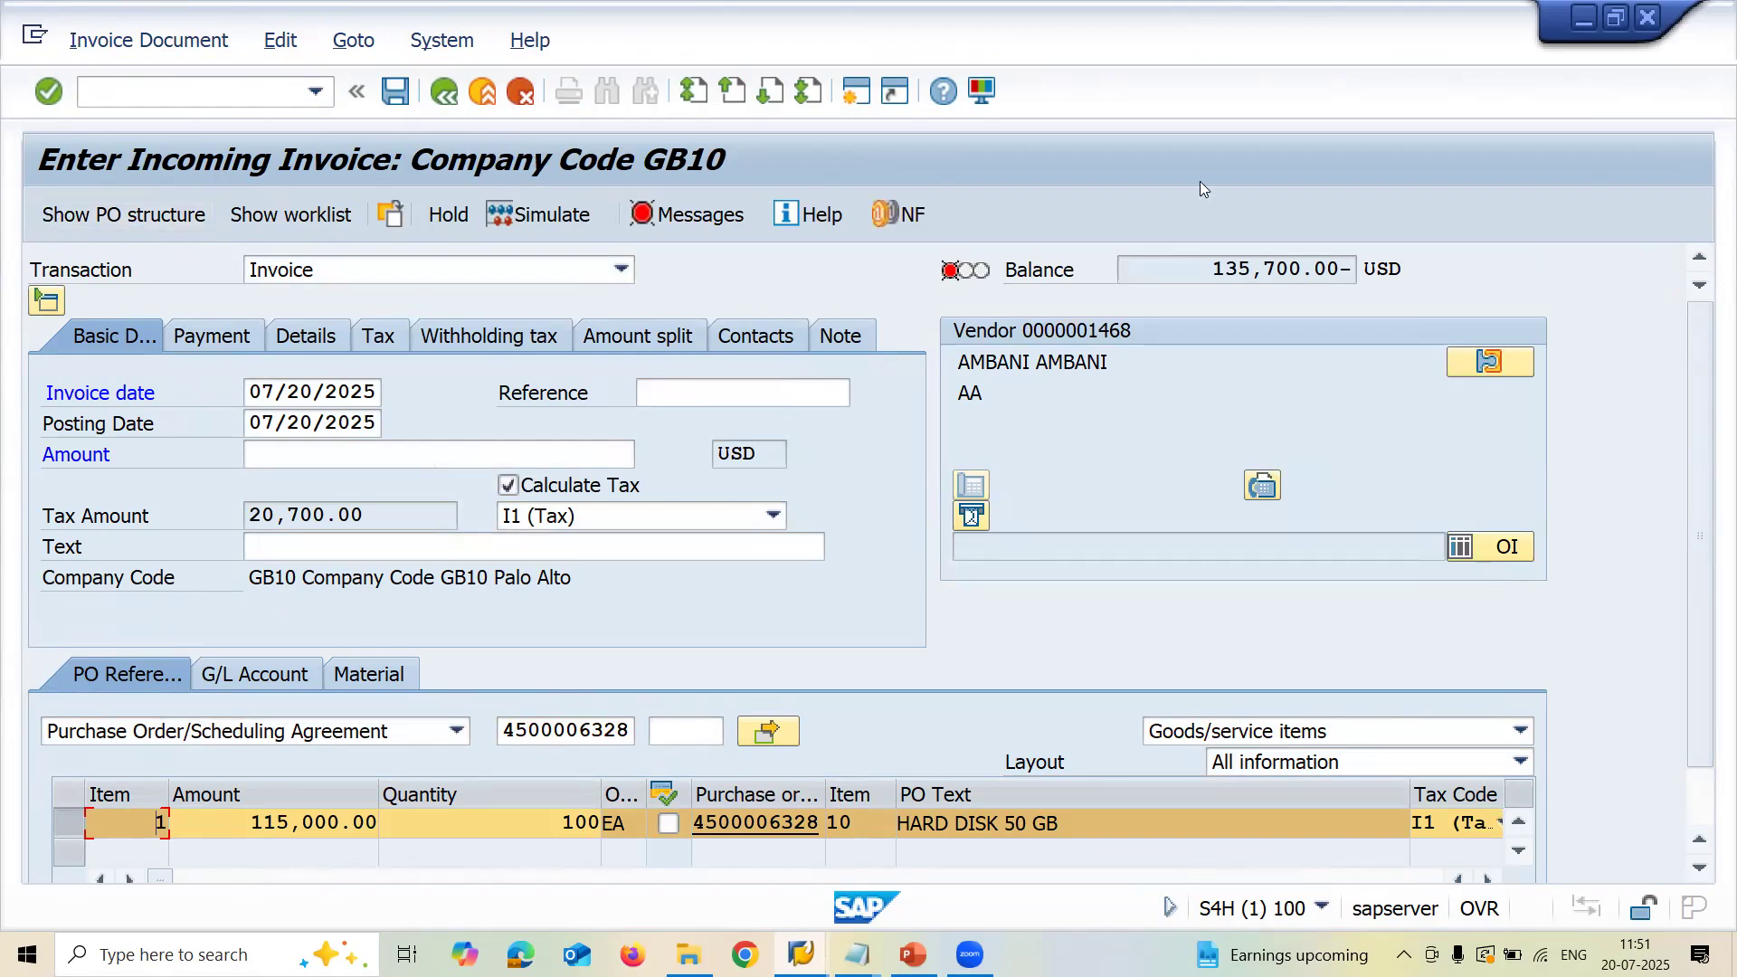
Set the incoming invoice's amount to 135700
click(411, 452)
text(13)
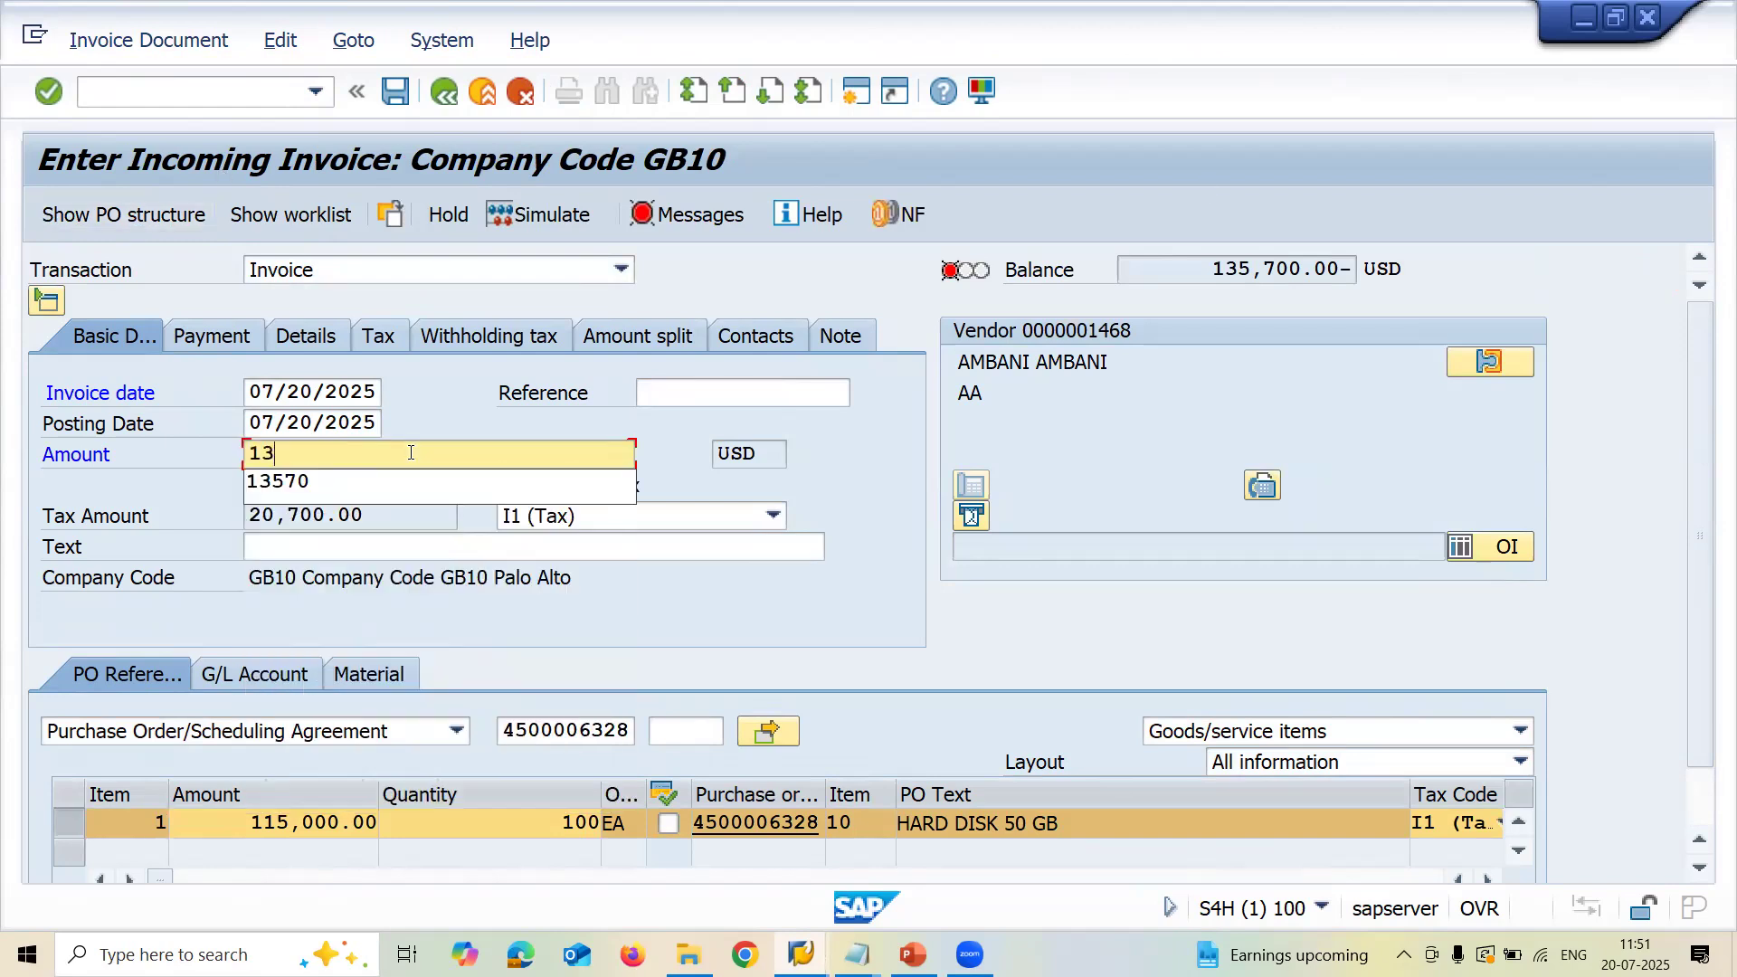
text(5700)
key(Return)
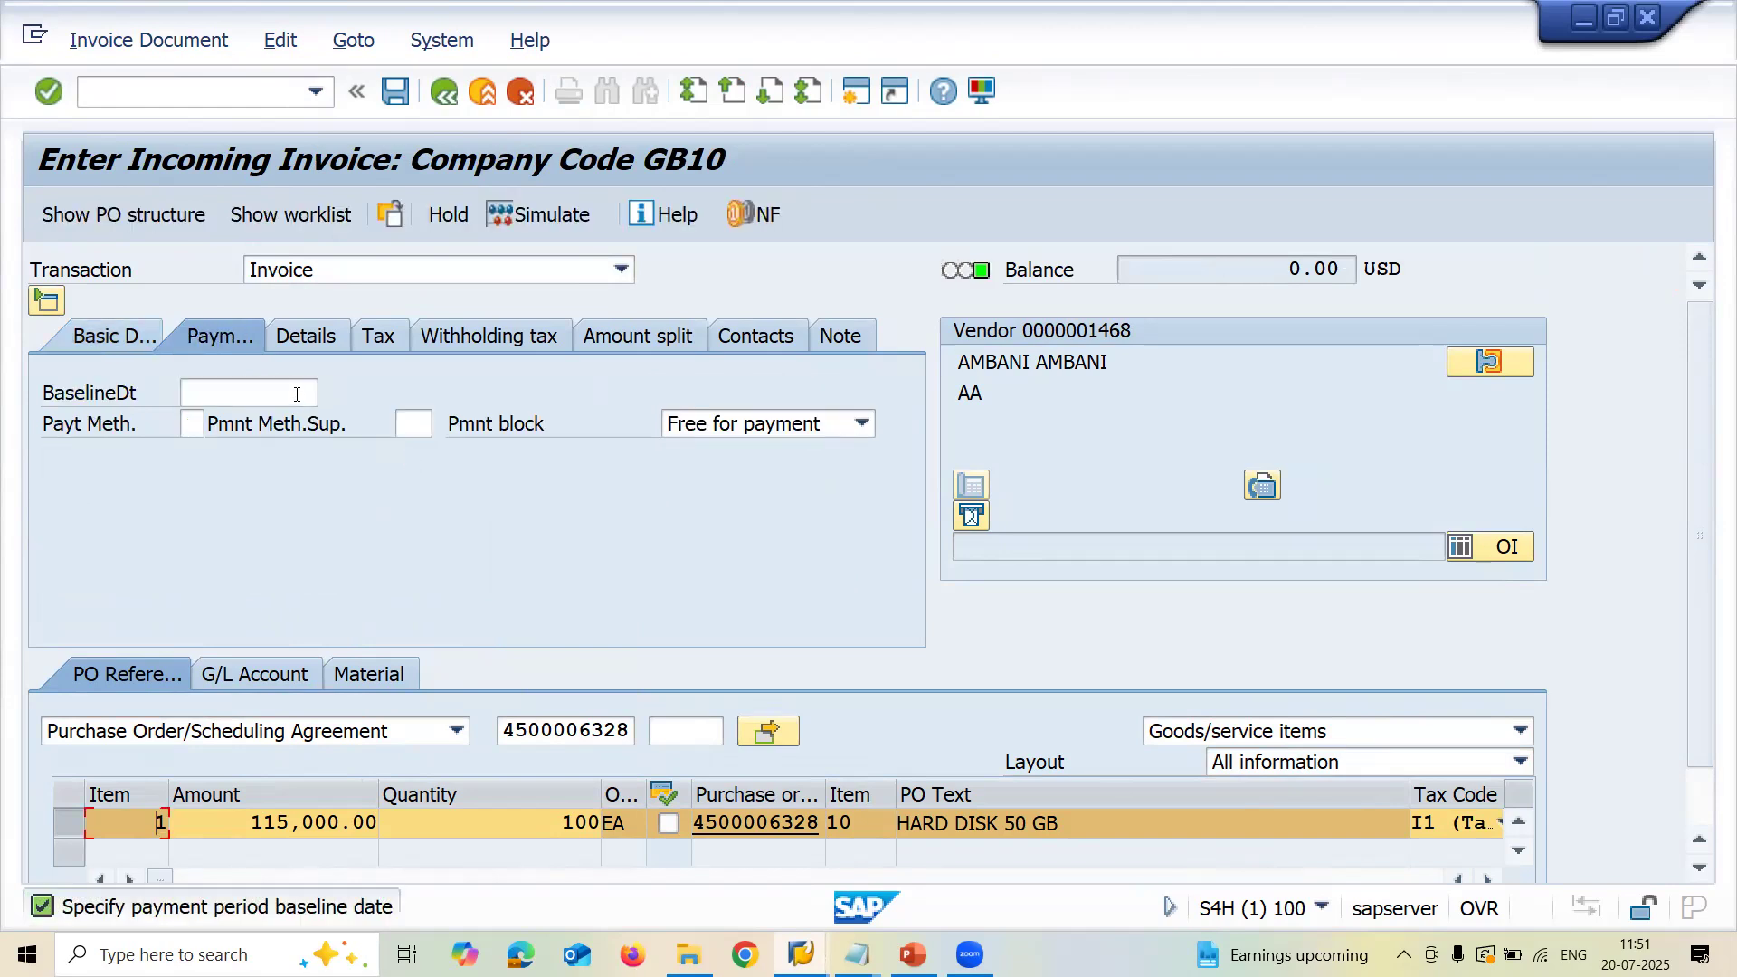
Set the payment baseline date to 07/18/2025 and post the supplier invoice
click(297, 395)
key(Return)
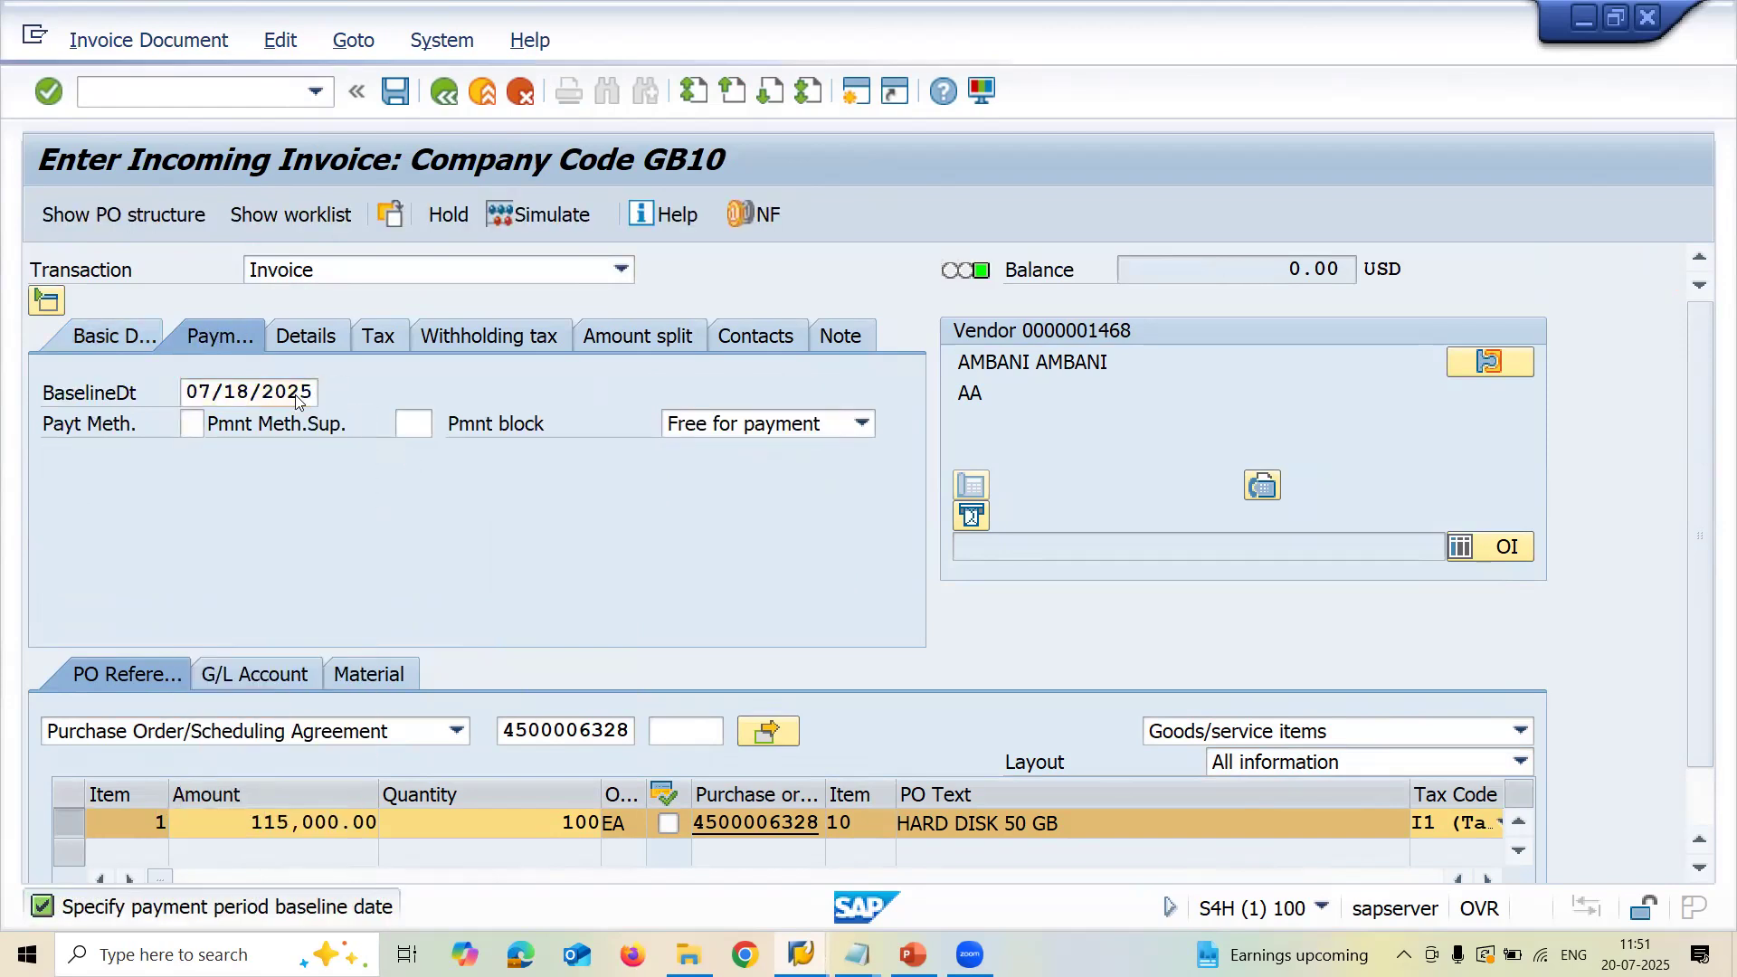
key(Return)
key(Return)
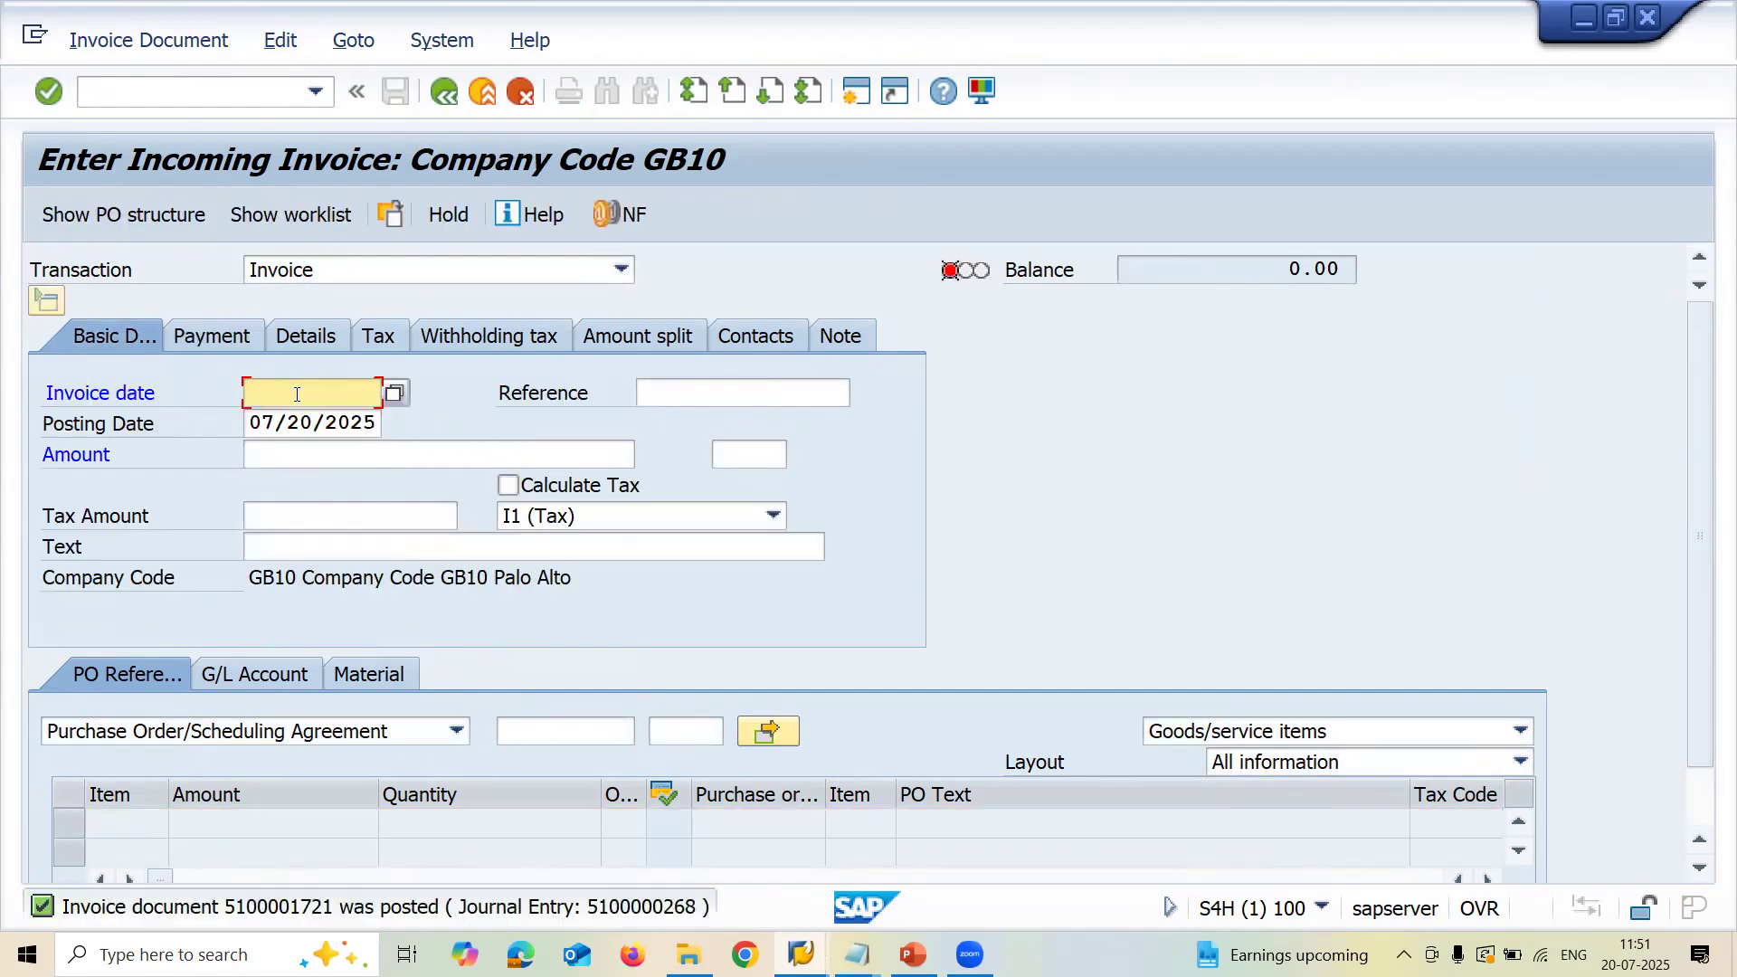
Replace the invoice transaction with the goods movement transaction and choose a transfer posting with movement type 311
click(199, 96)
key(Return)
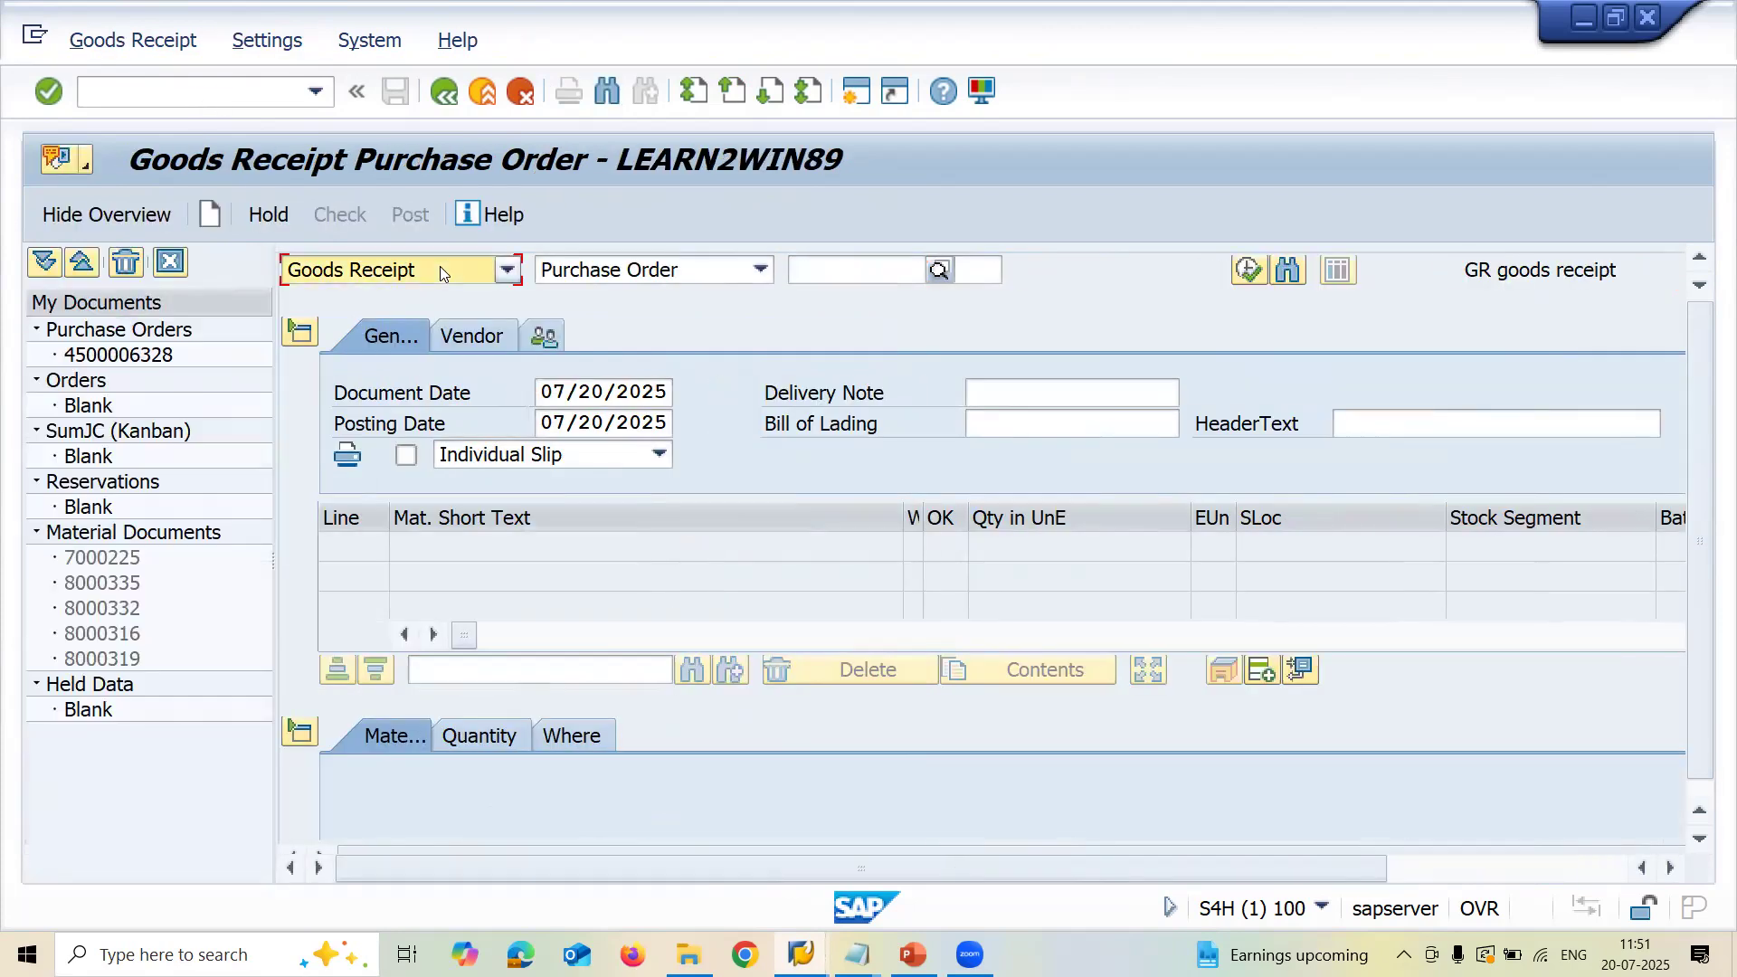
click(440, 271)
click(422, 341)
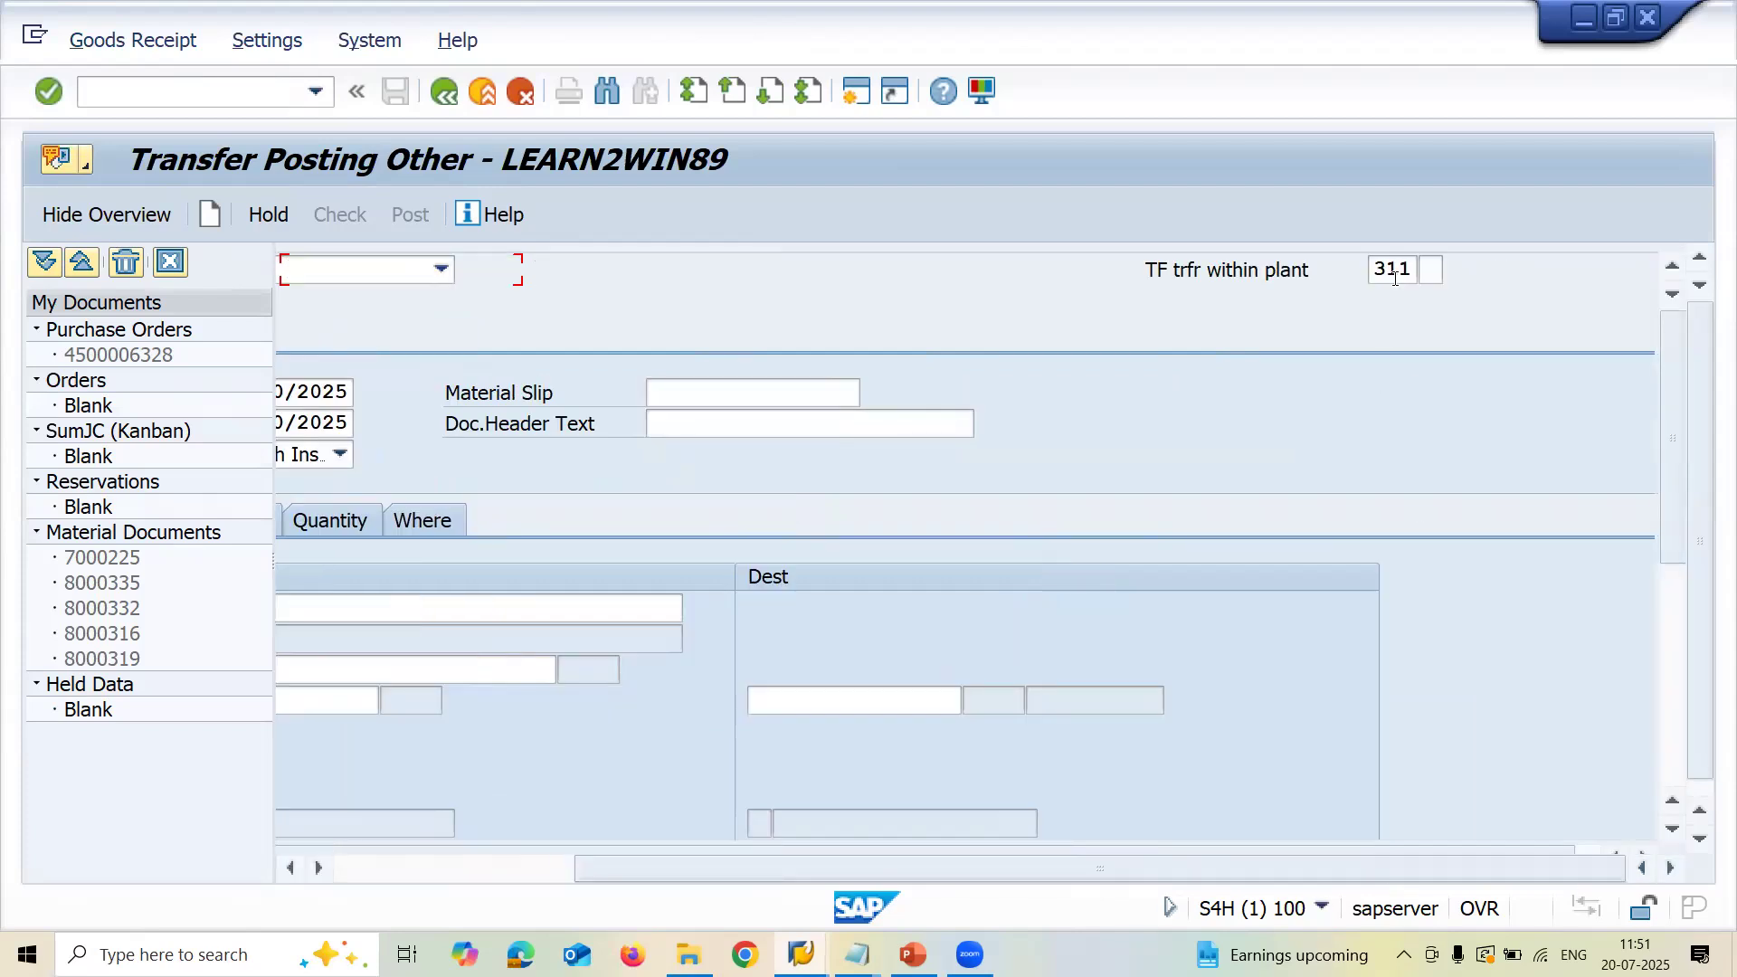
click(1389, 273)
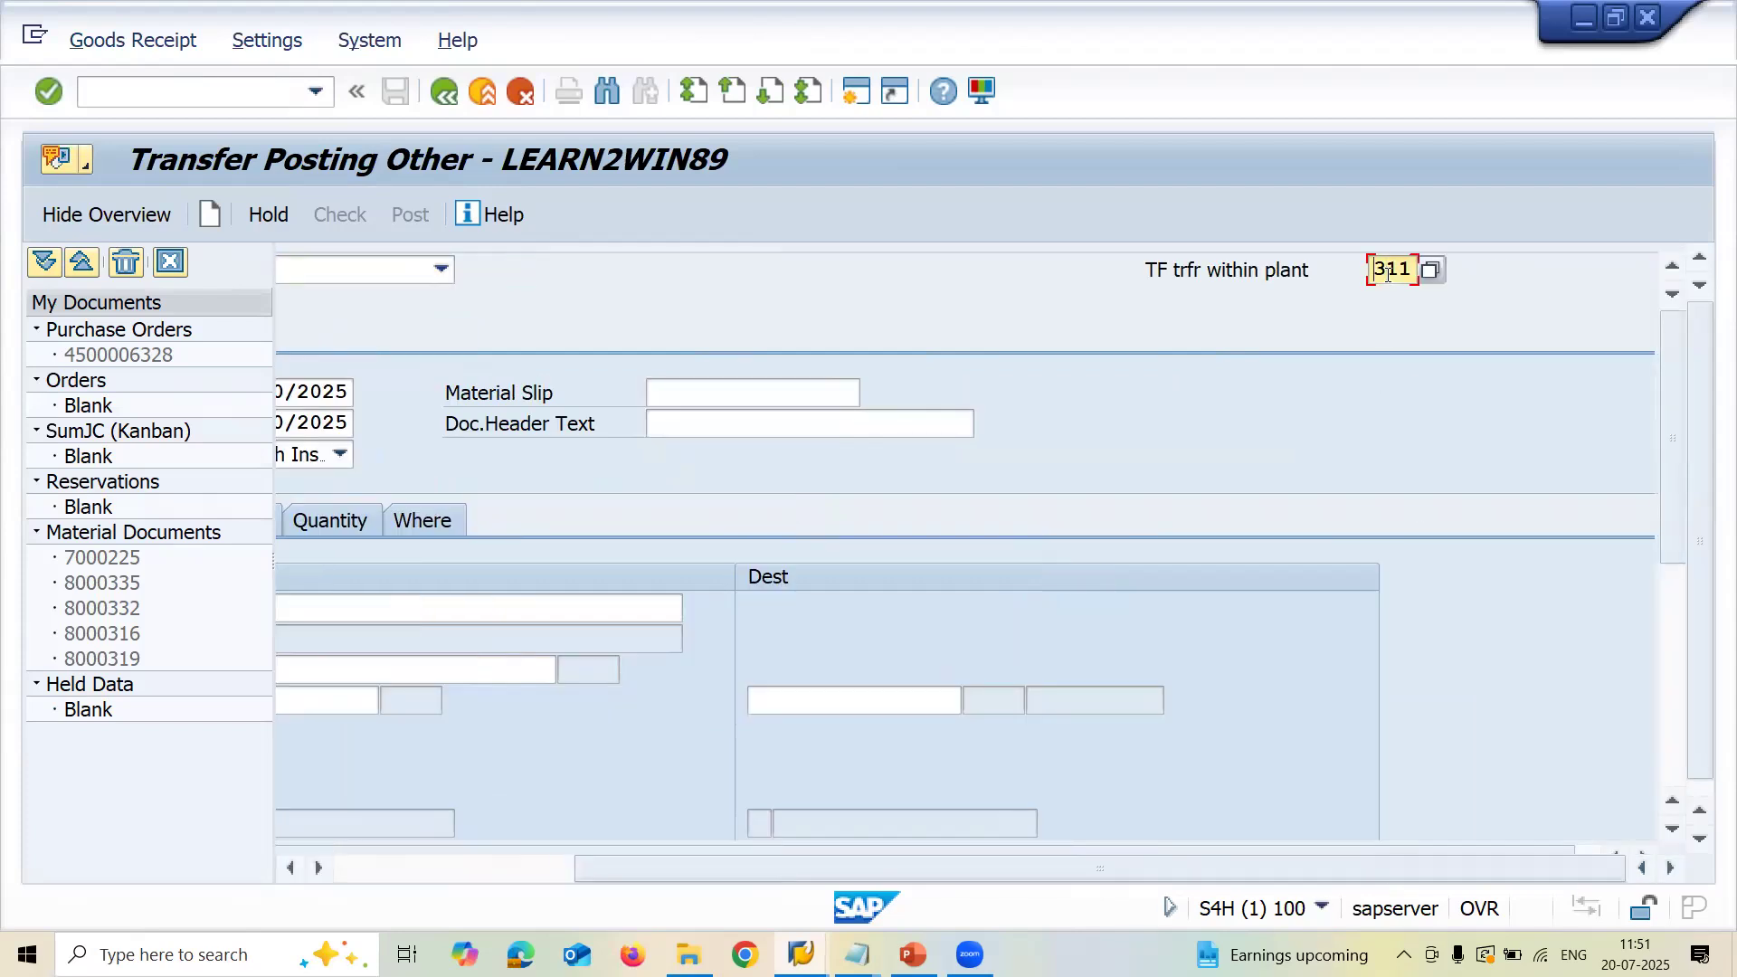
click(1389, 274)
double_click(1389, 273)
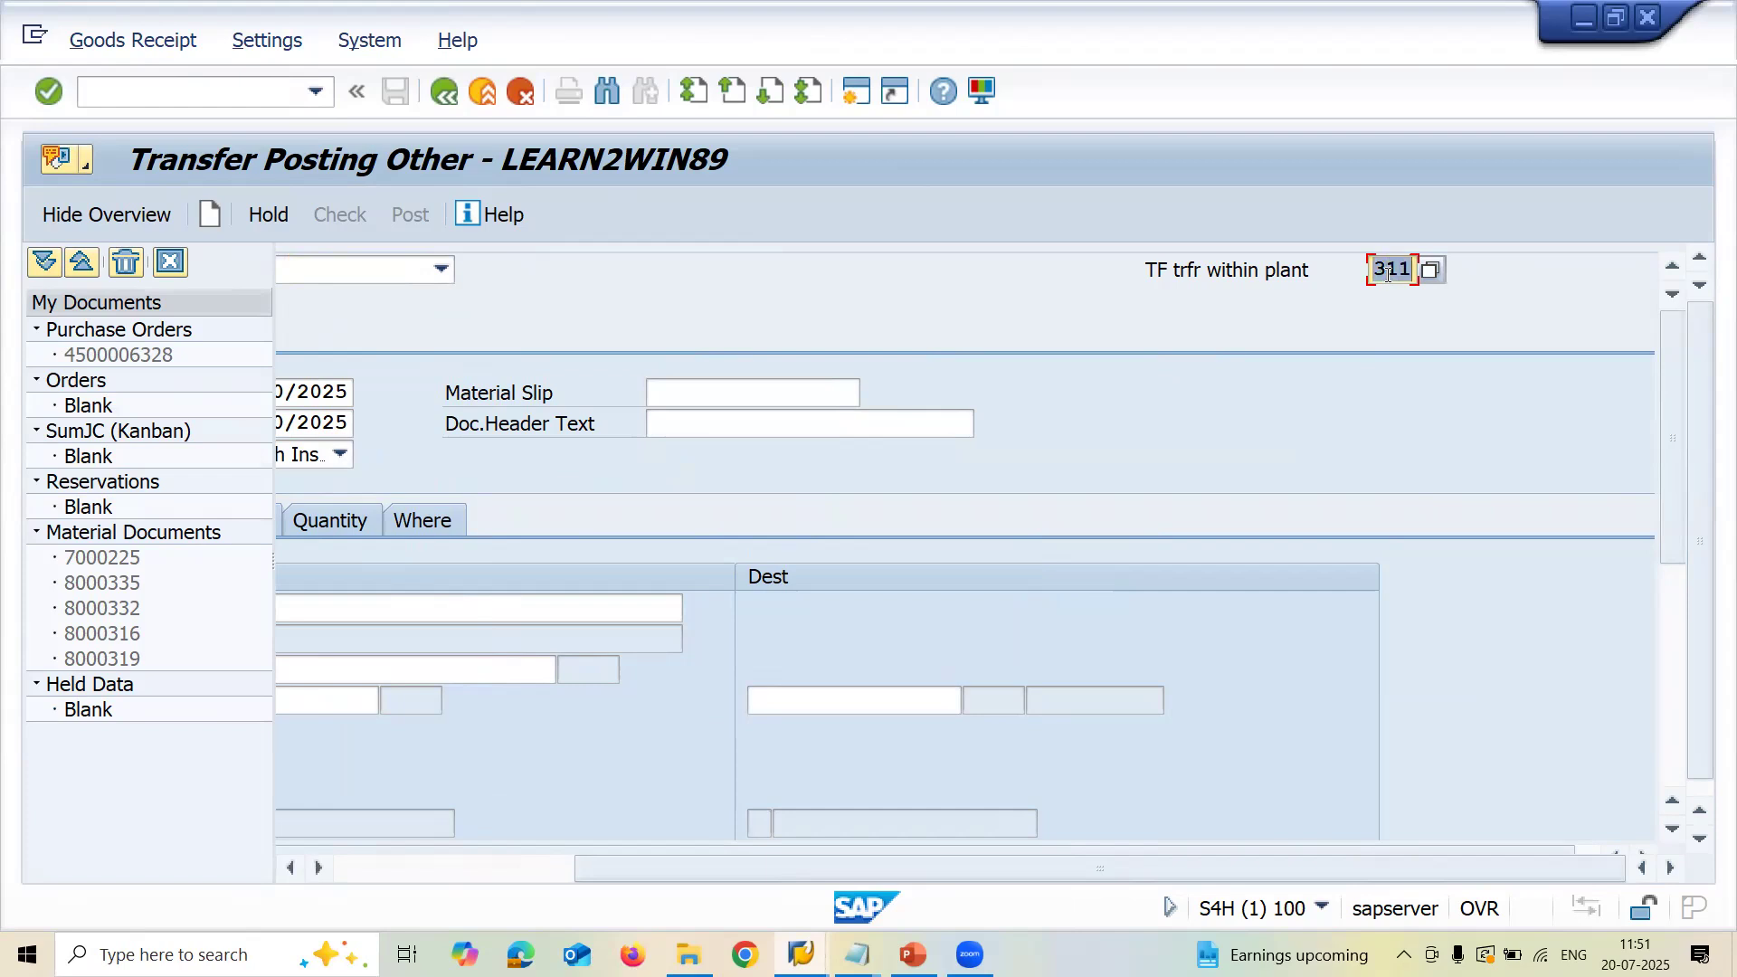
Copy material number 600000600 from Notepad into the source material of the transfer posting
click(452, 859)
click(595, 603)
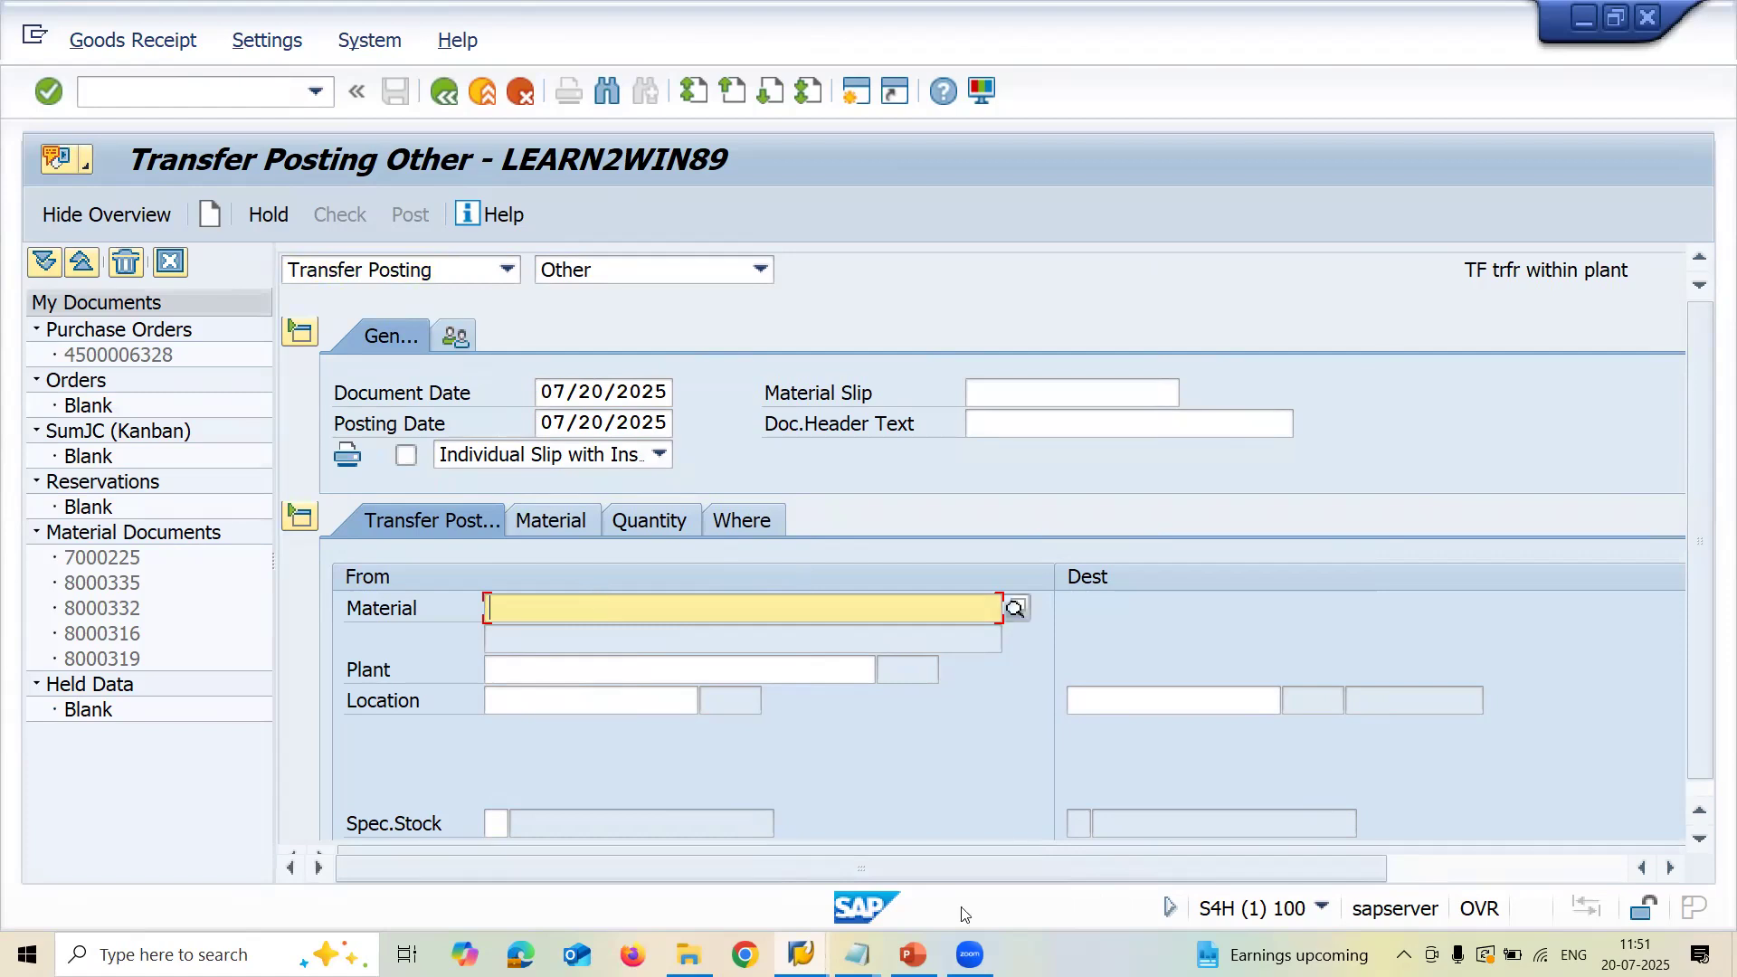
mouse_move(857, 954)
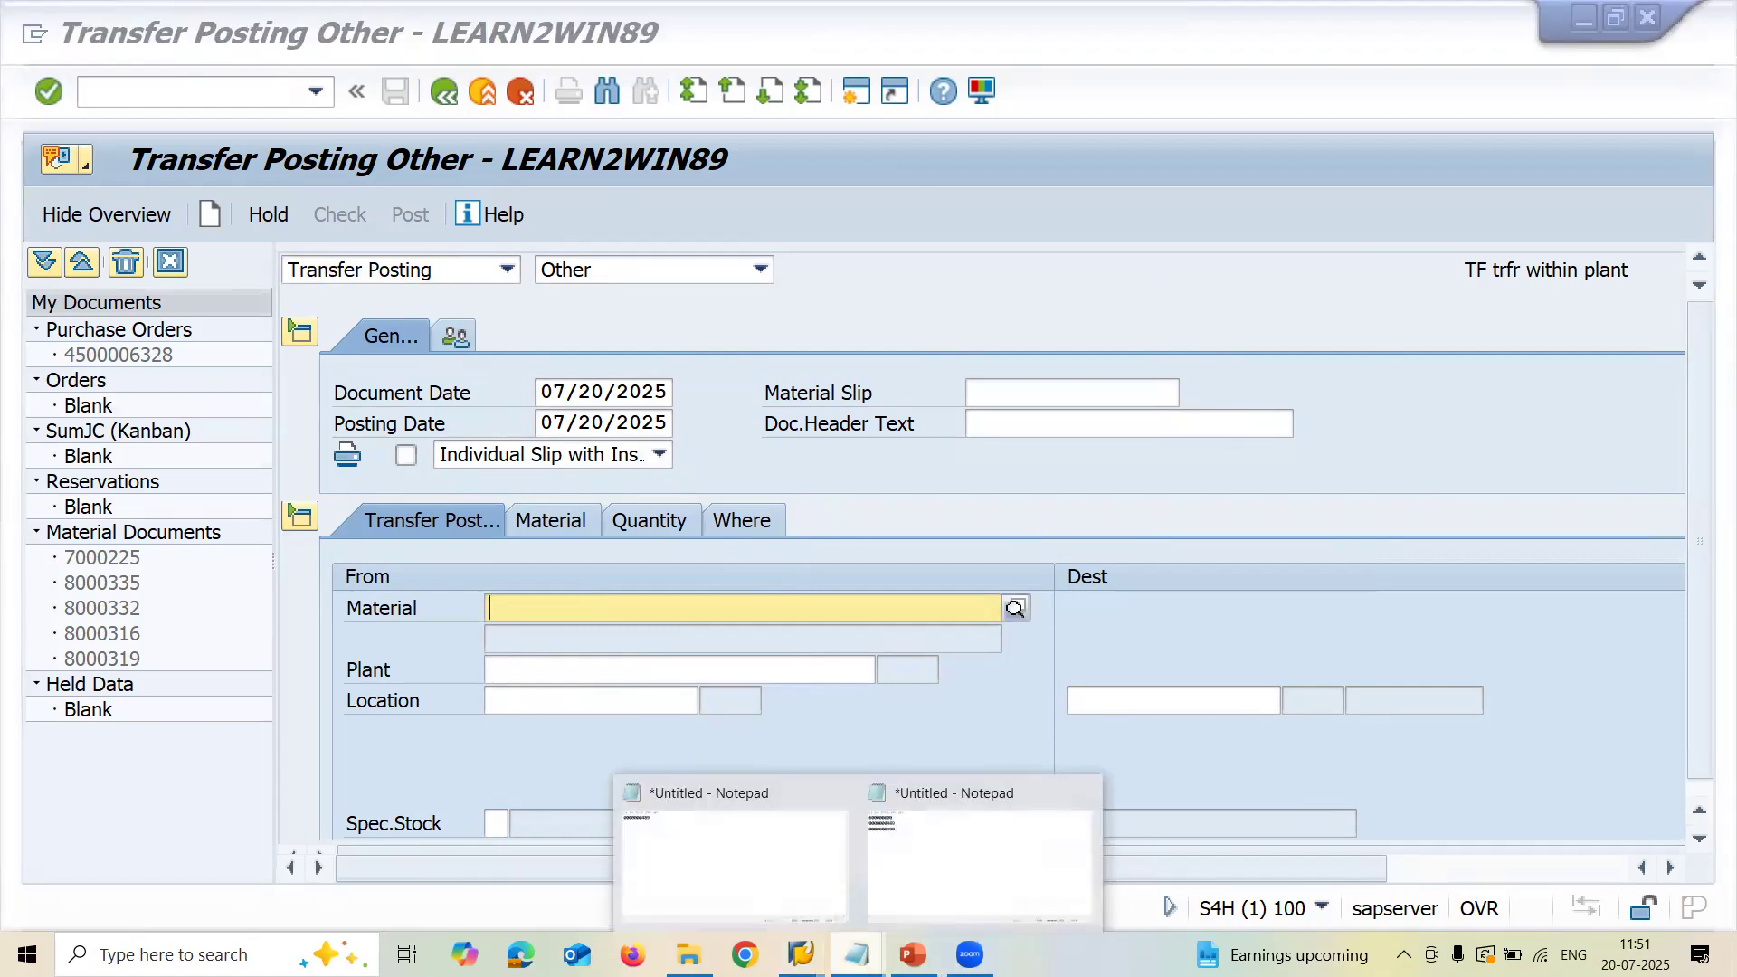
click(966, 855)
triple_click(402, 247)
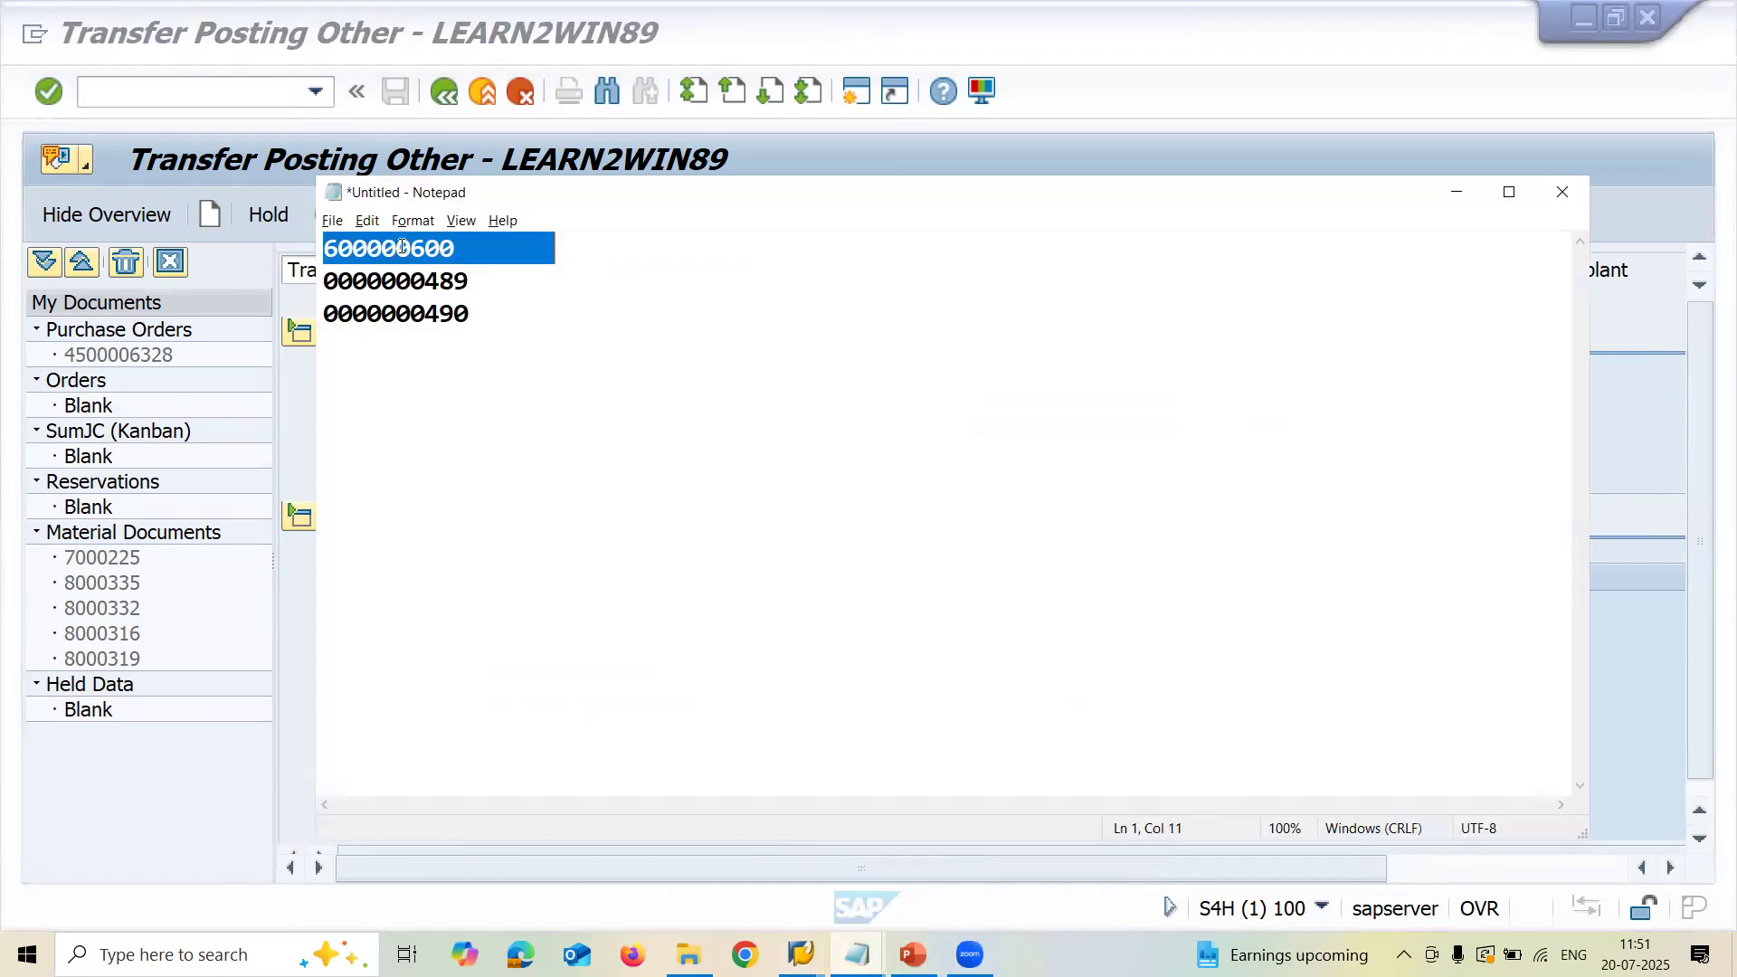
key(alt+Tab)
click(528, 606)
key(ctrl+v)
Set both the source plant and the source storage location of the transfer to MA03
click(536, 671)
key(Down)
key(Tab)
key(Down)
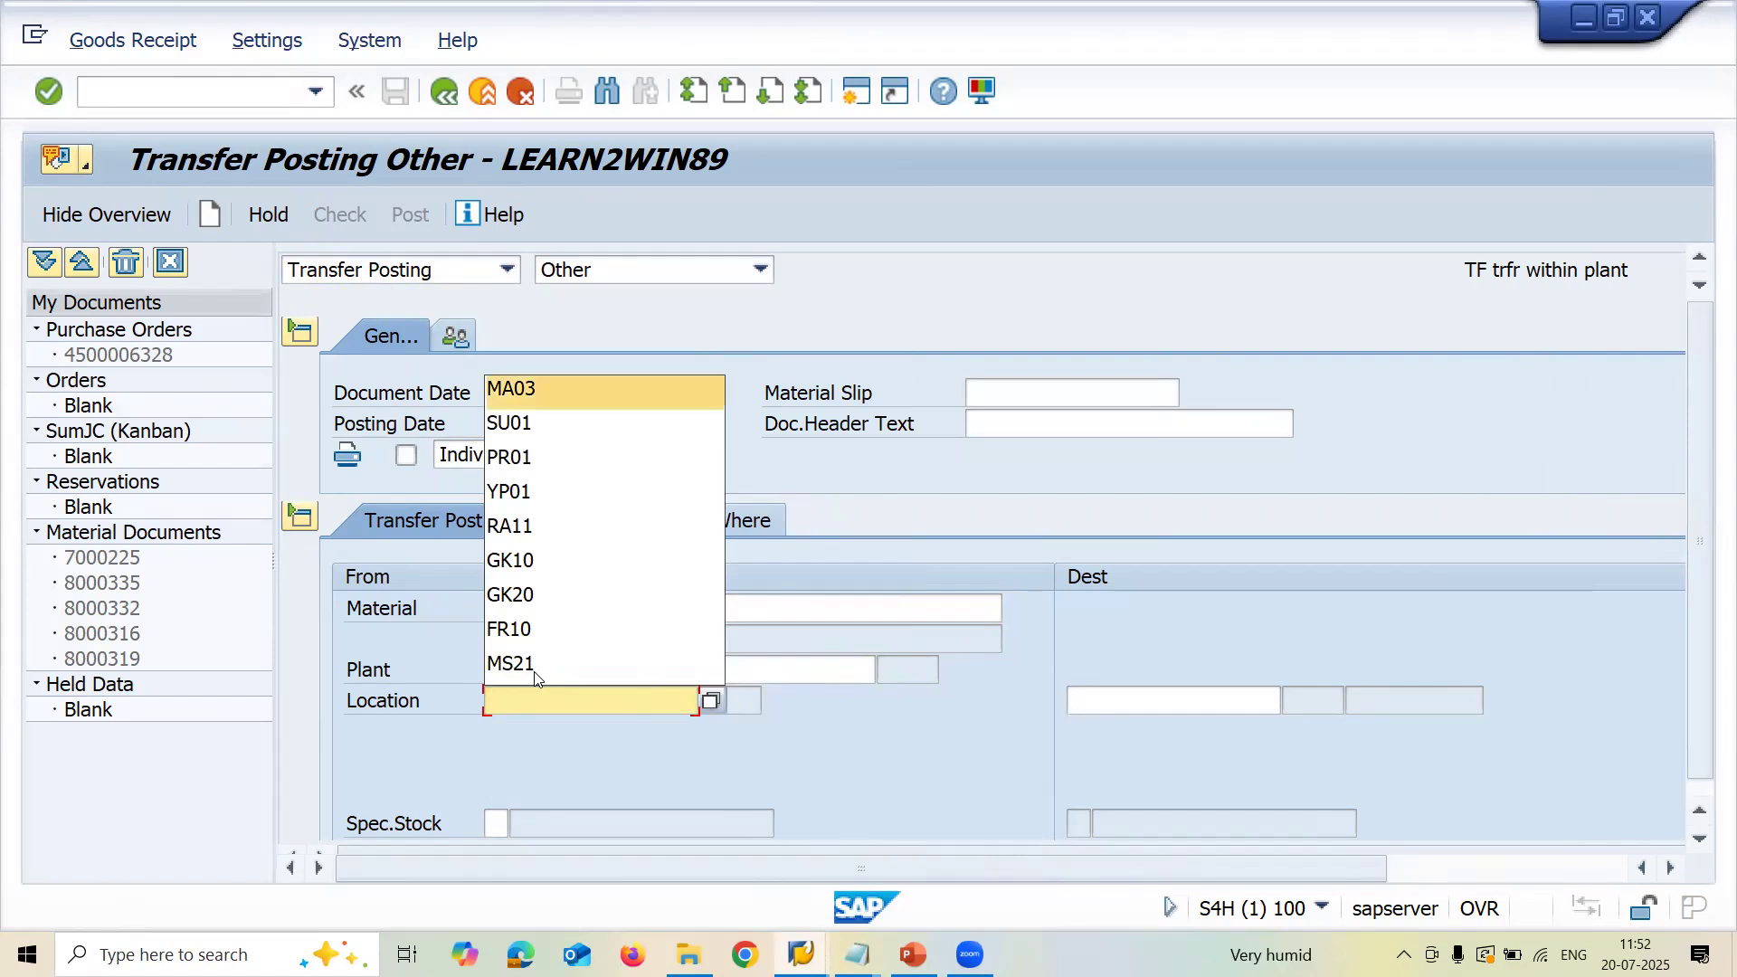
key(Return)
key(Return)
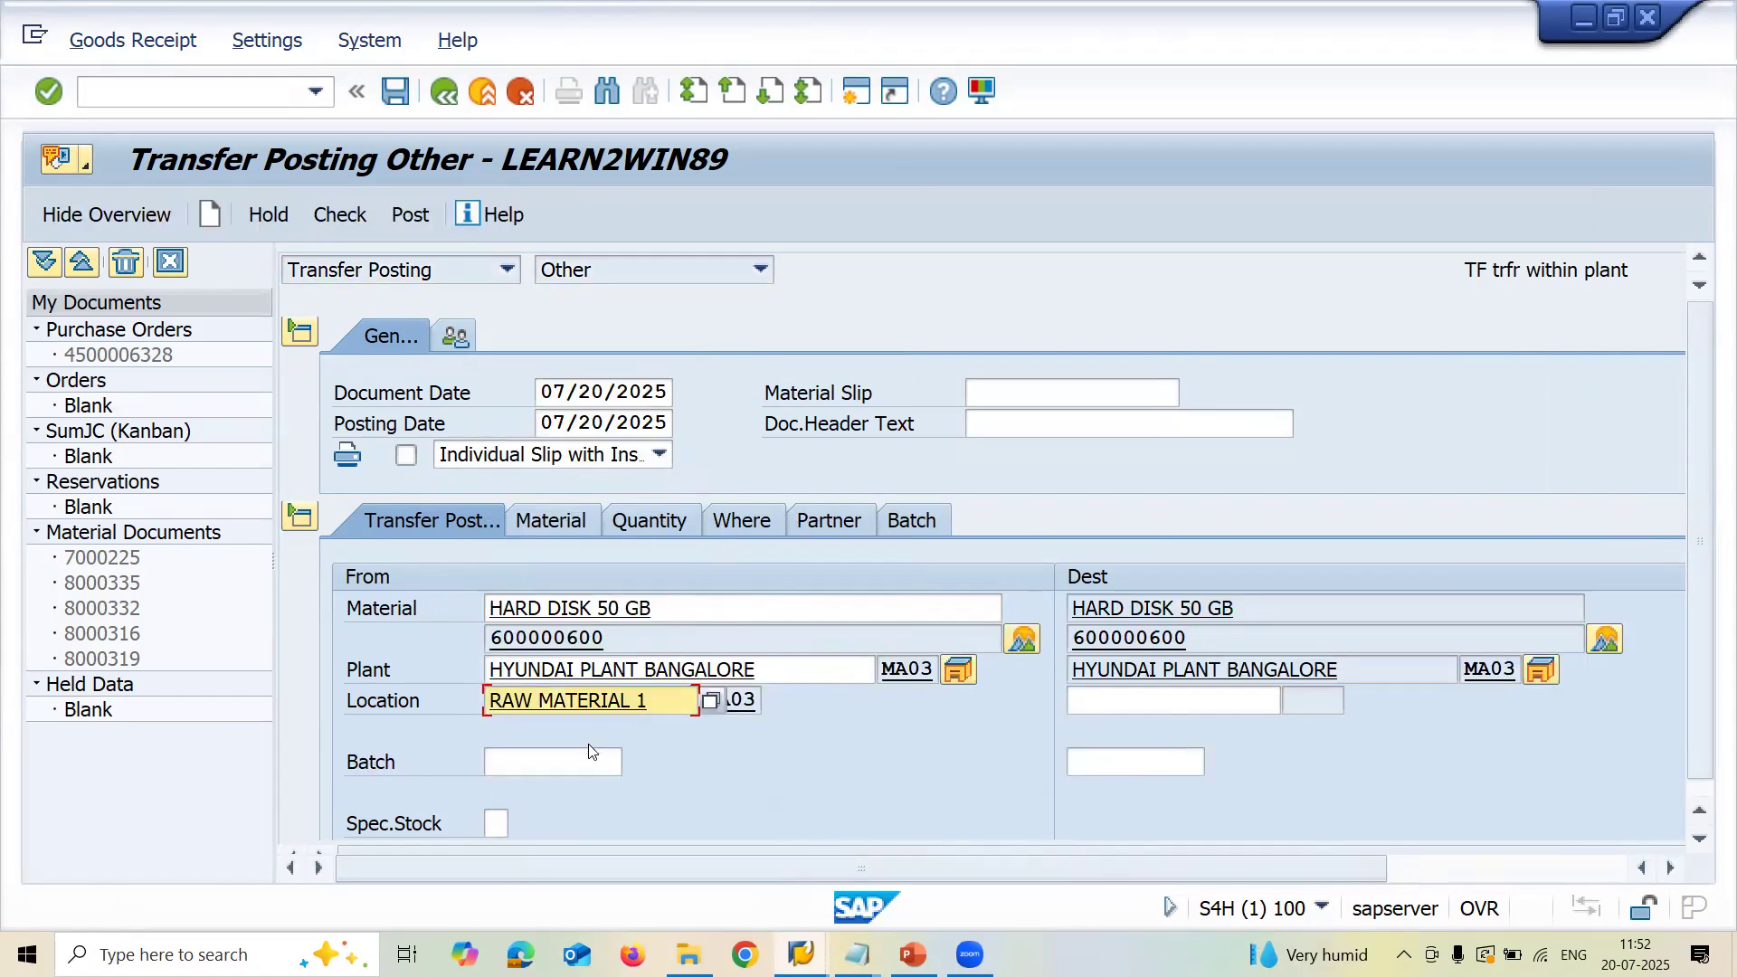
click(588, 753)
key(alt+Tab)
double_click(394, 288)
key(alt+Tab)
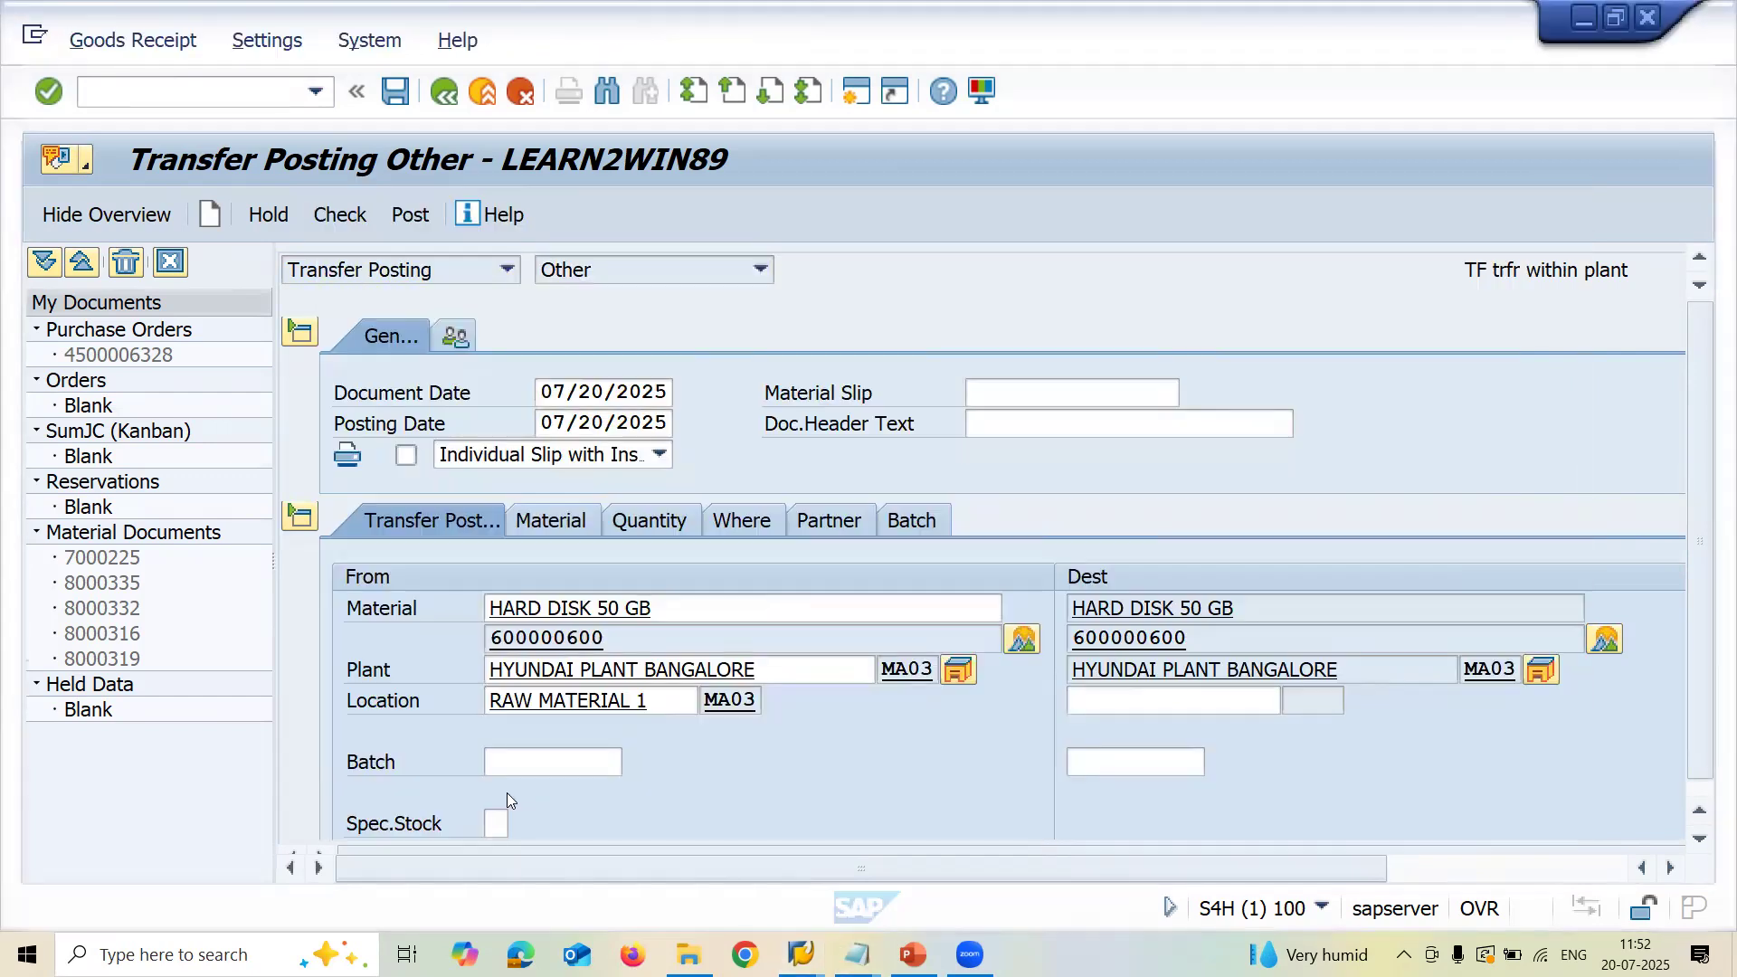
click(519, 763)
key(ctrl+v)
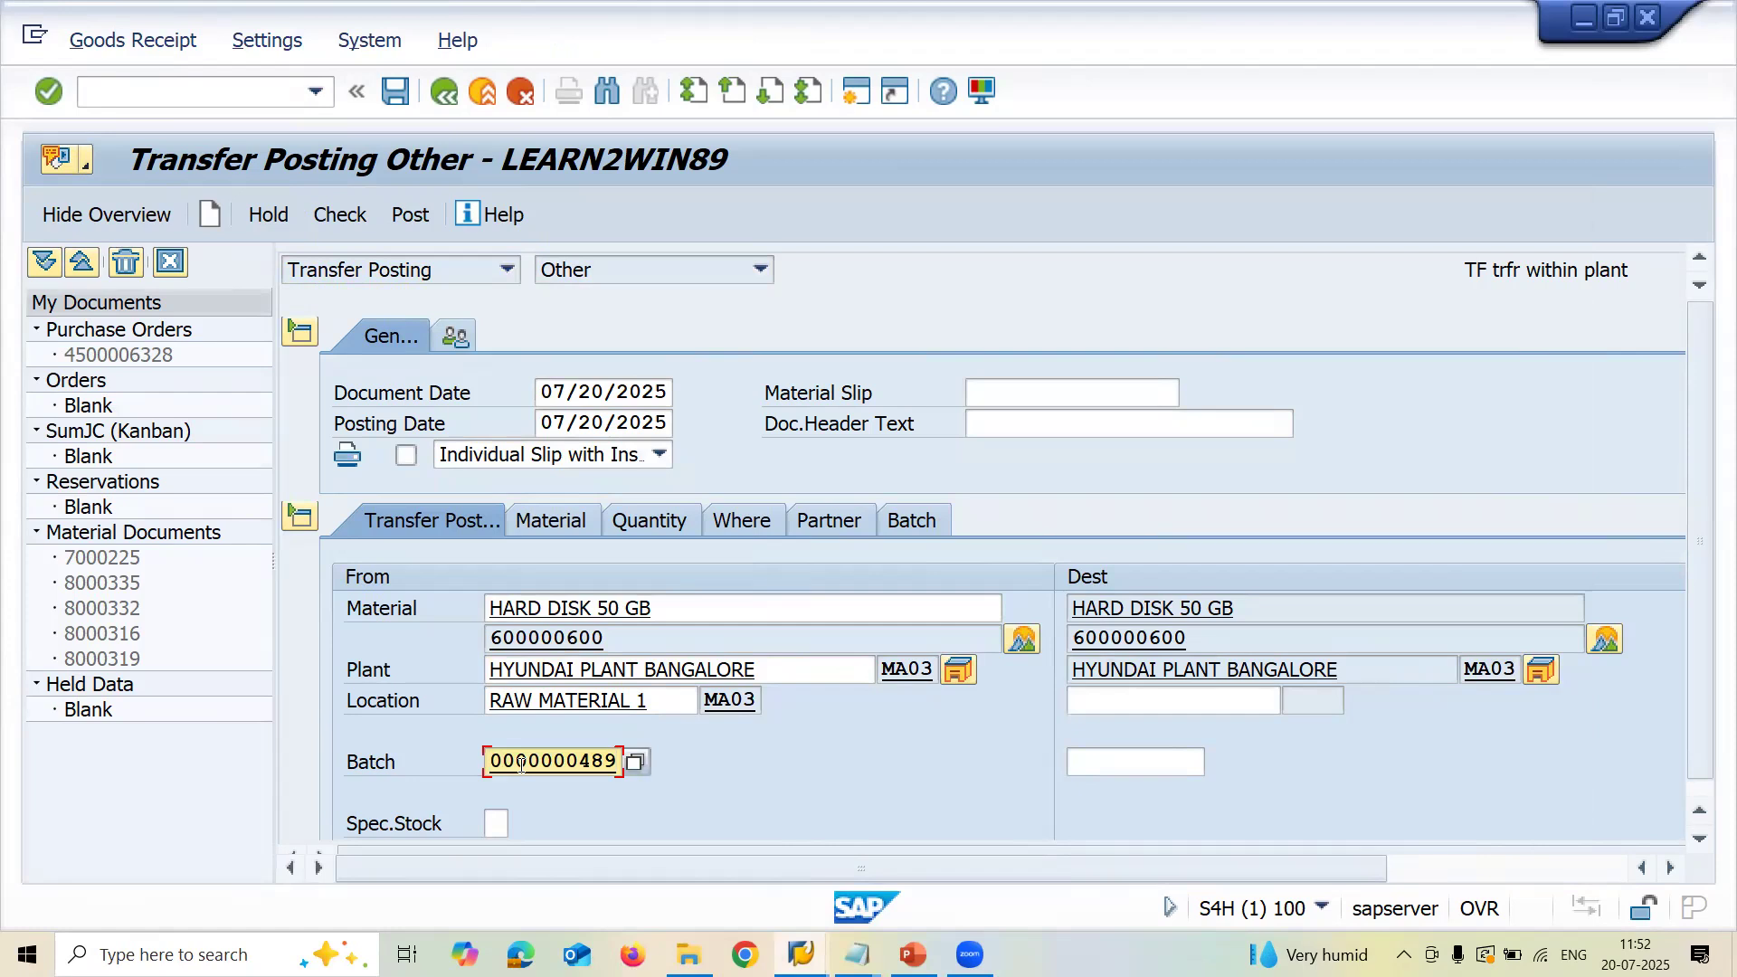
click(1115, 701)
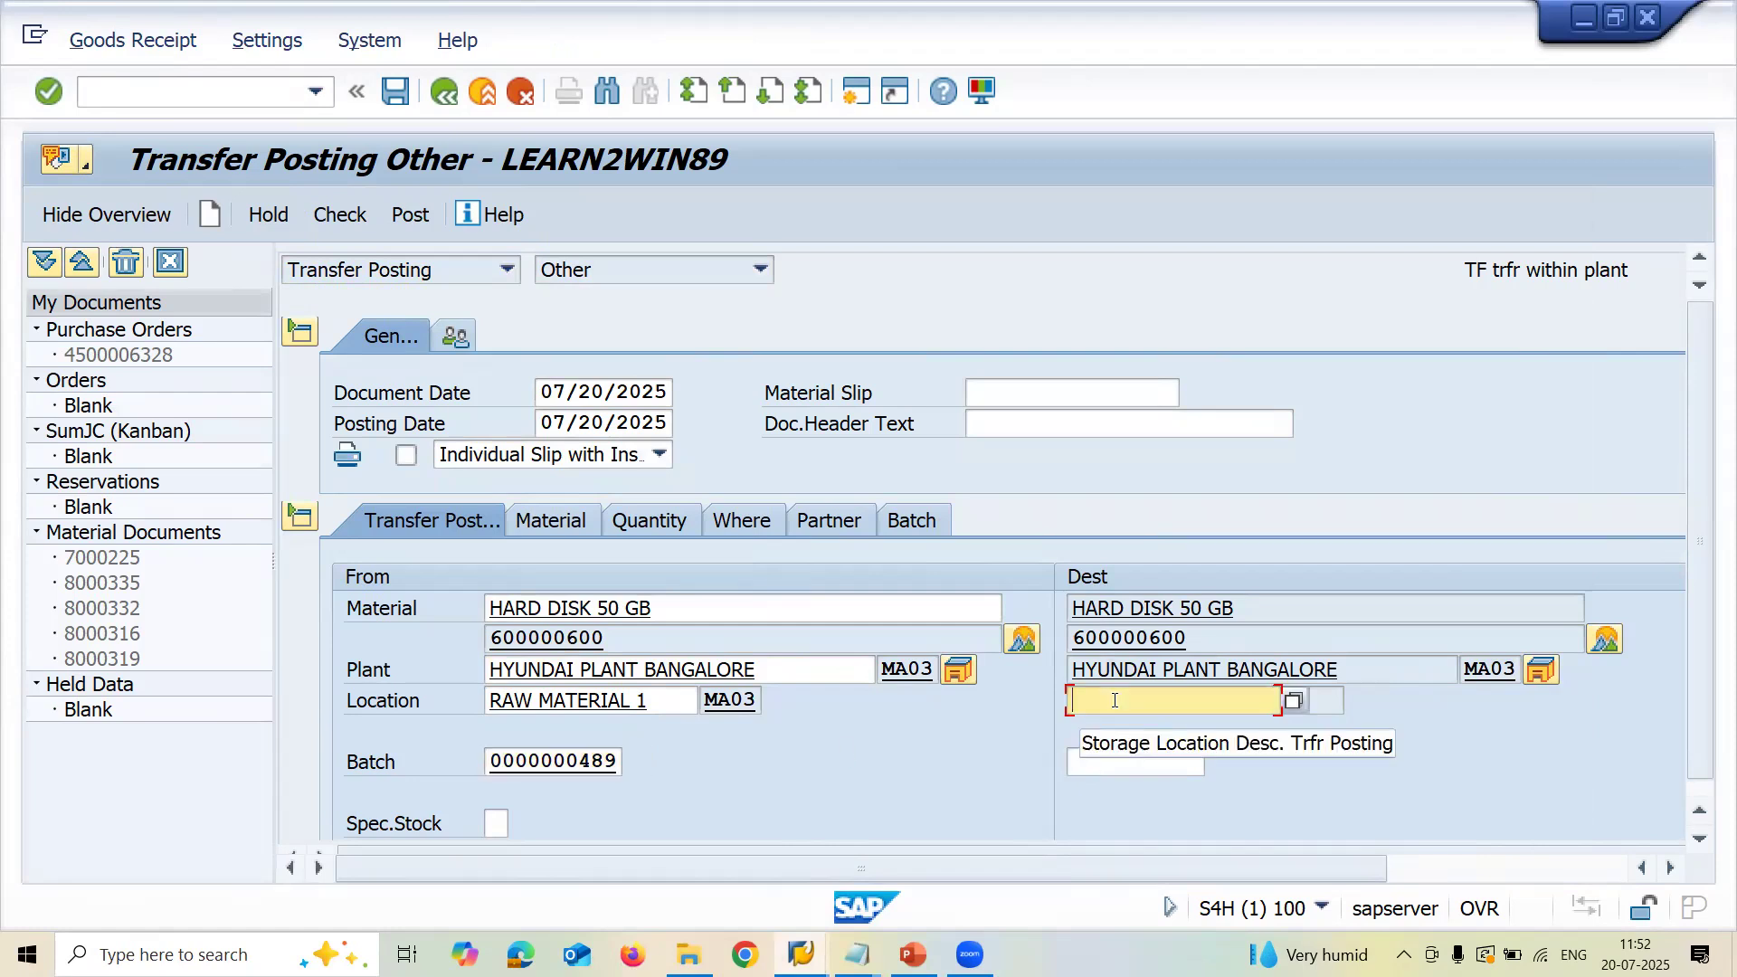
text(MA04)
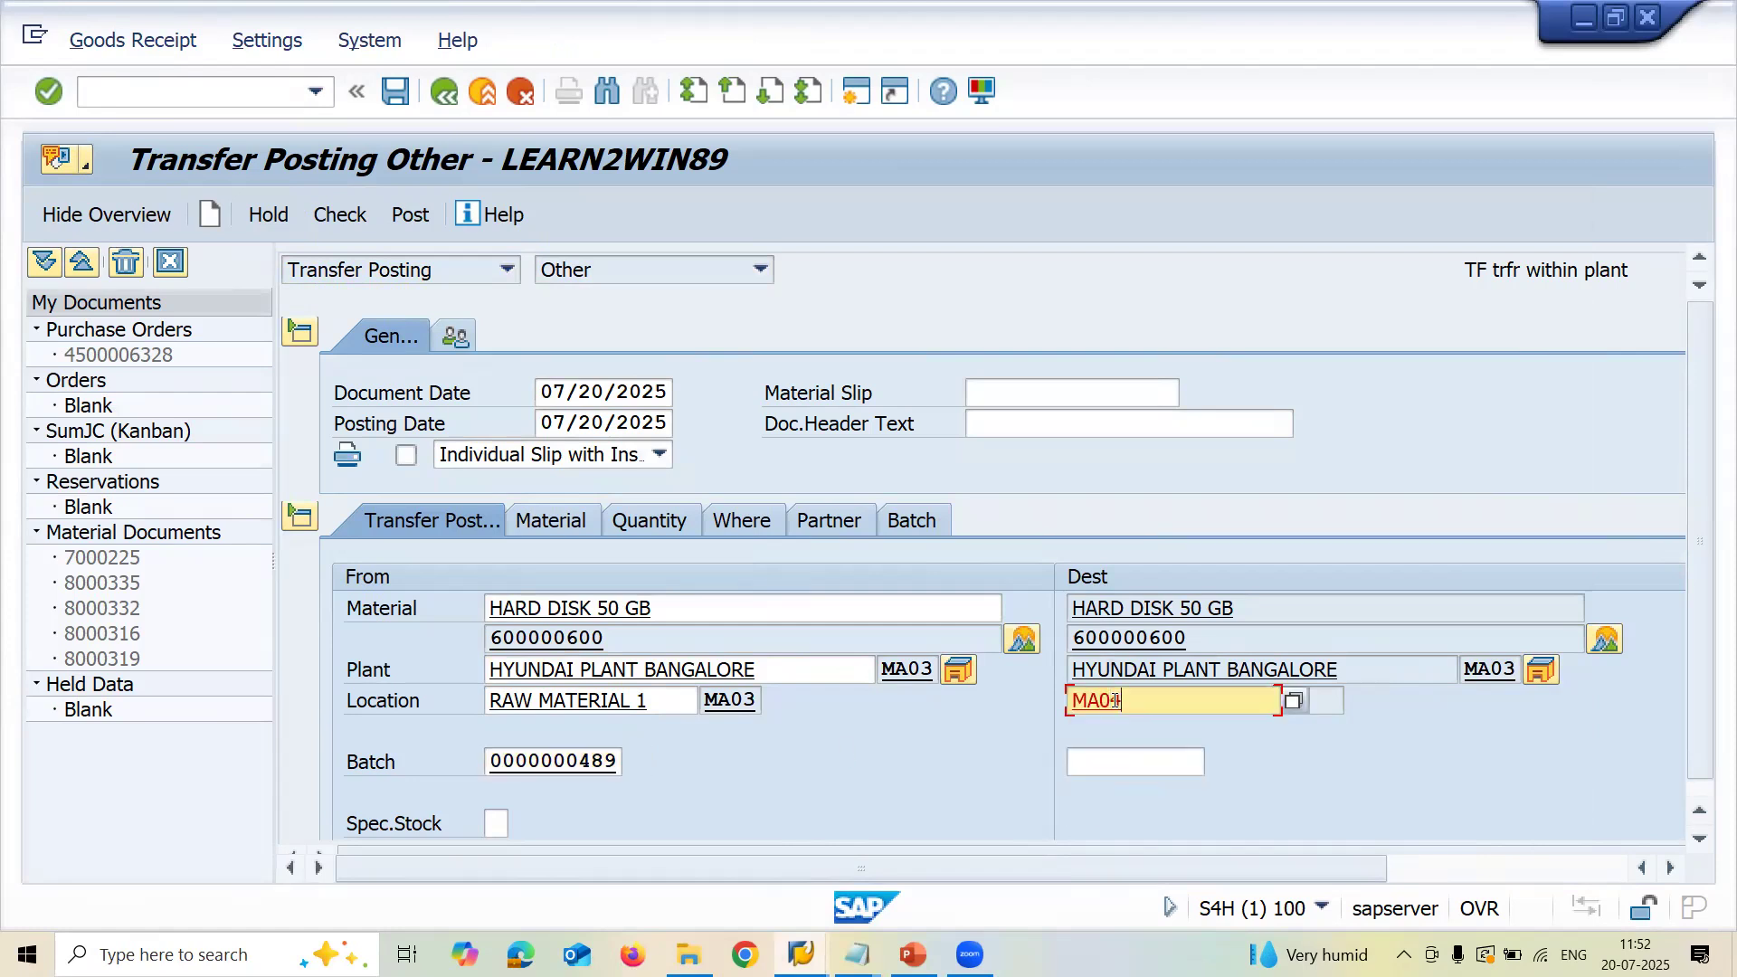
click(1149, 762)
key(alt+Tab)
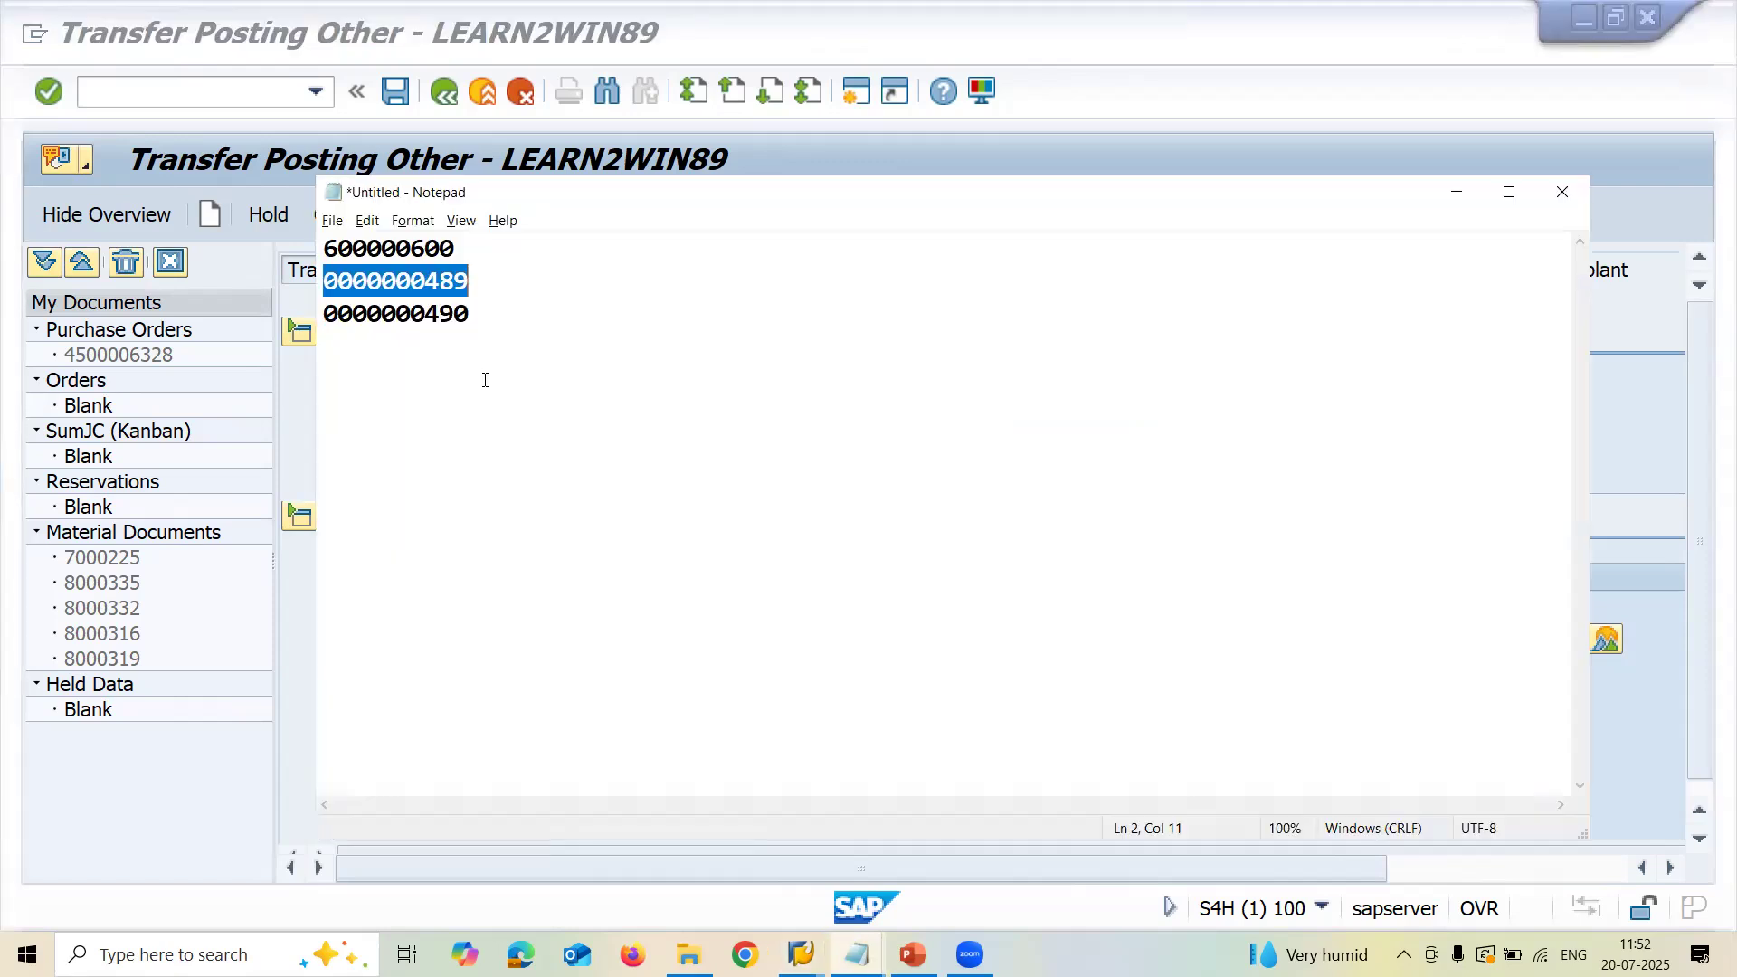
click(415, 314)
double_click(418, 314)
key(ctrl+c)
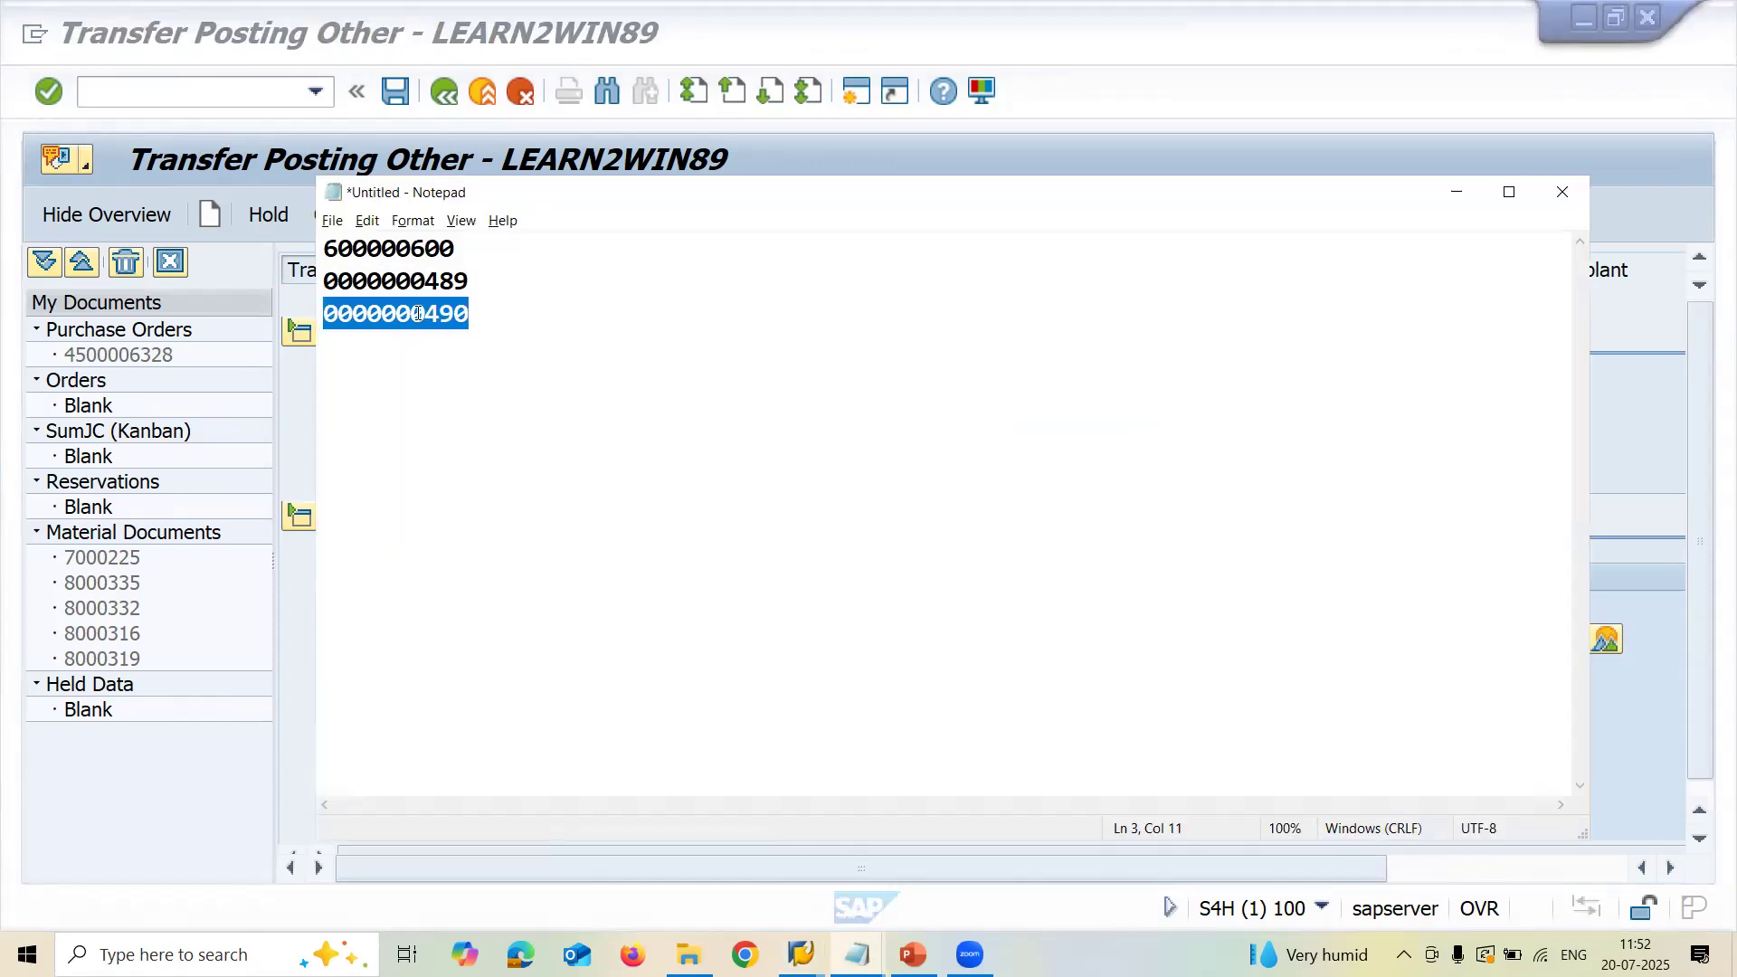
key(alt+Tab)
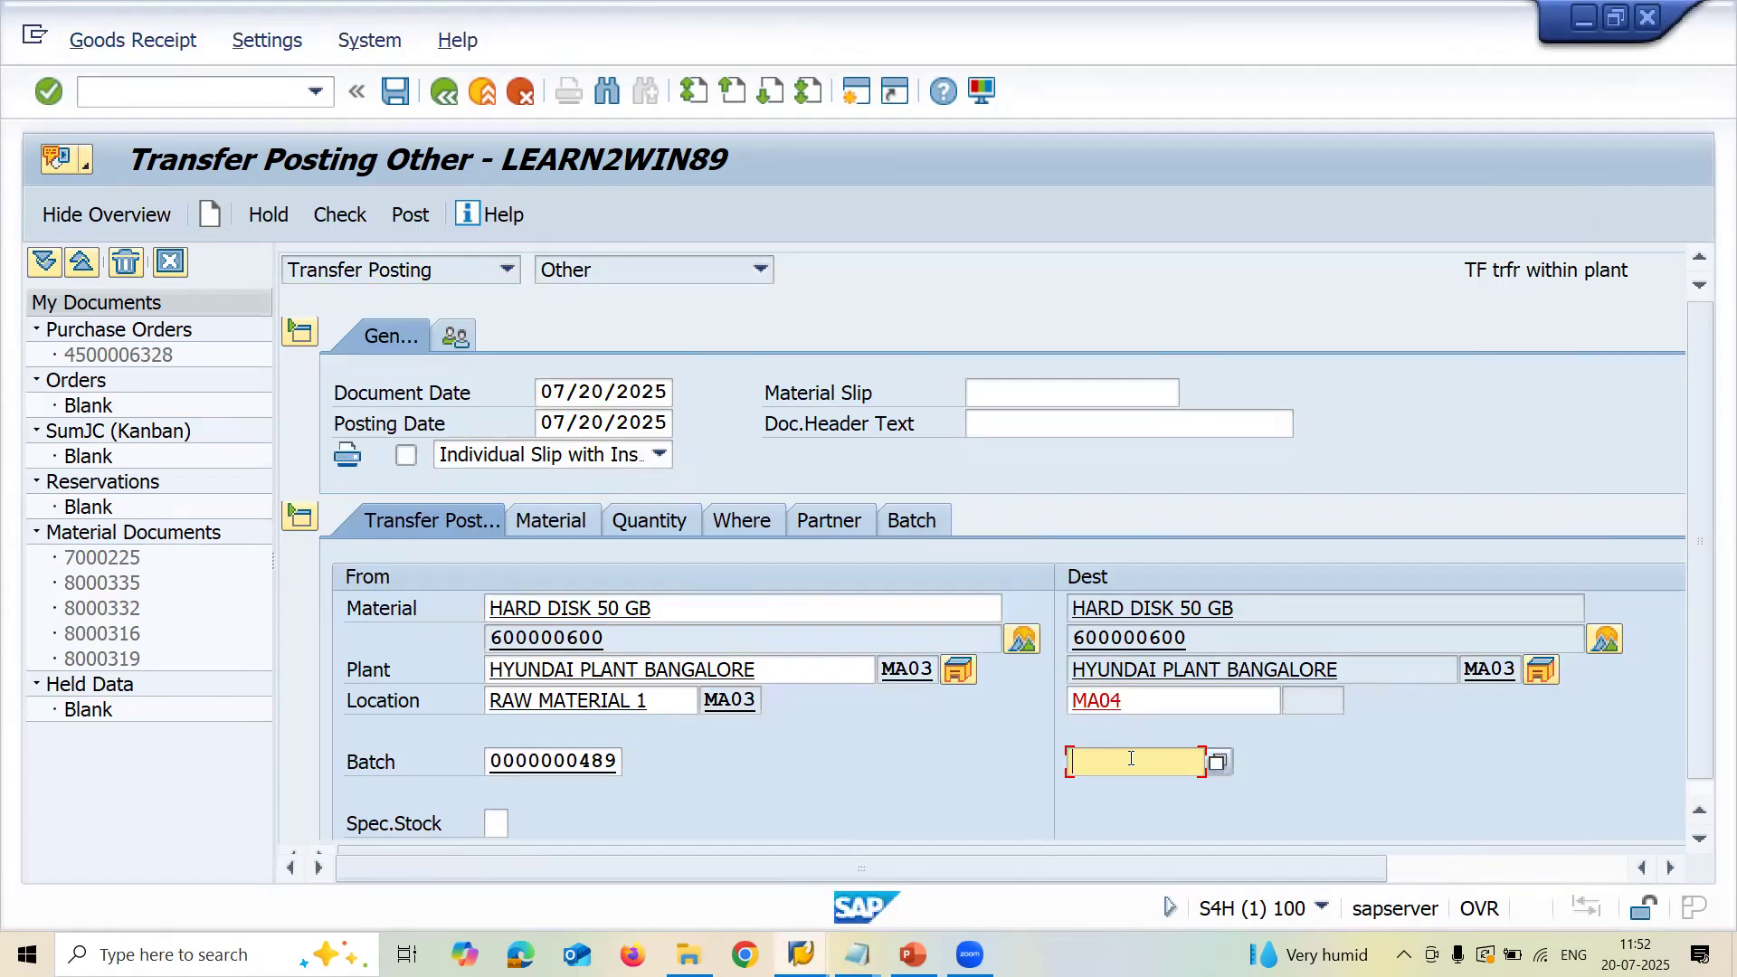
key(ctrl+v)
key(Return)
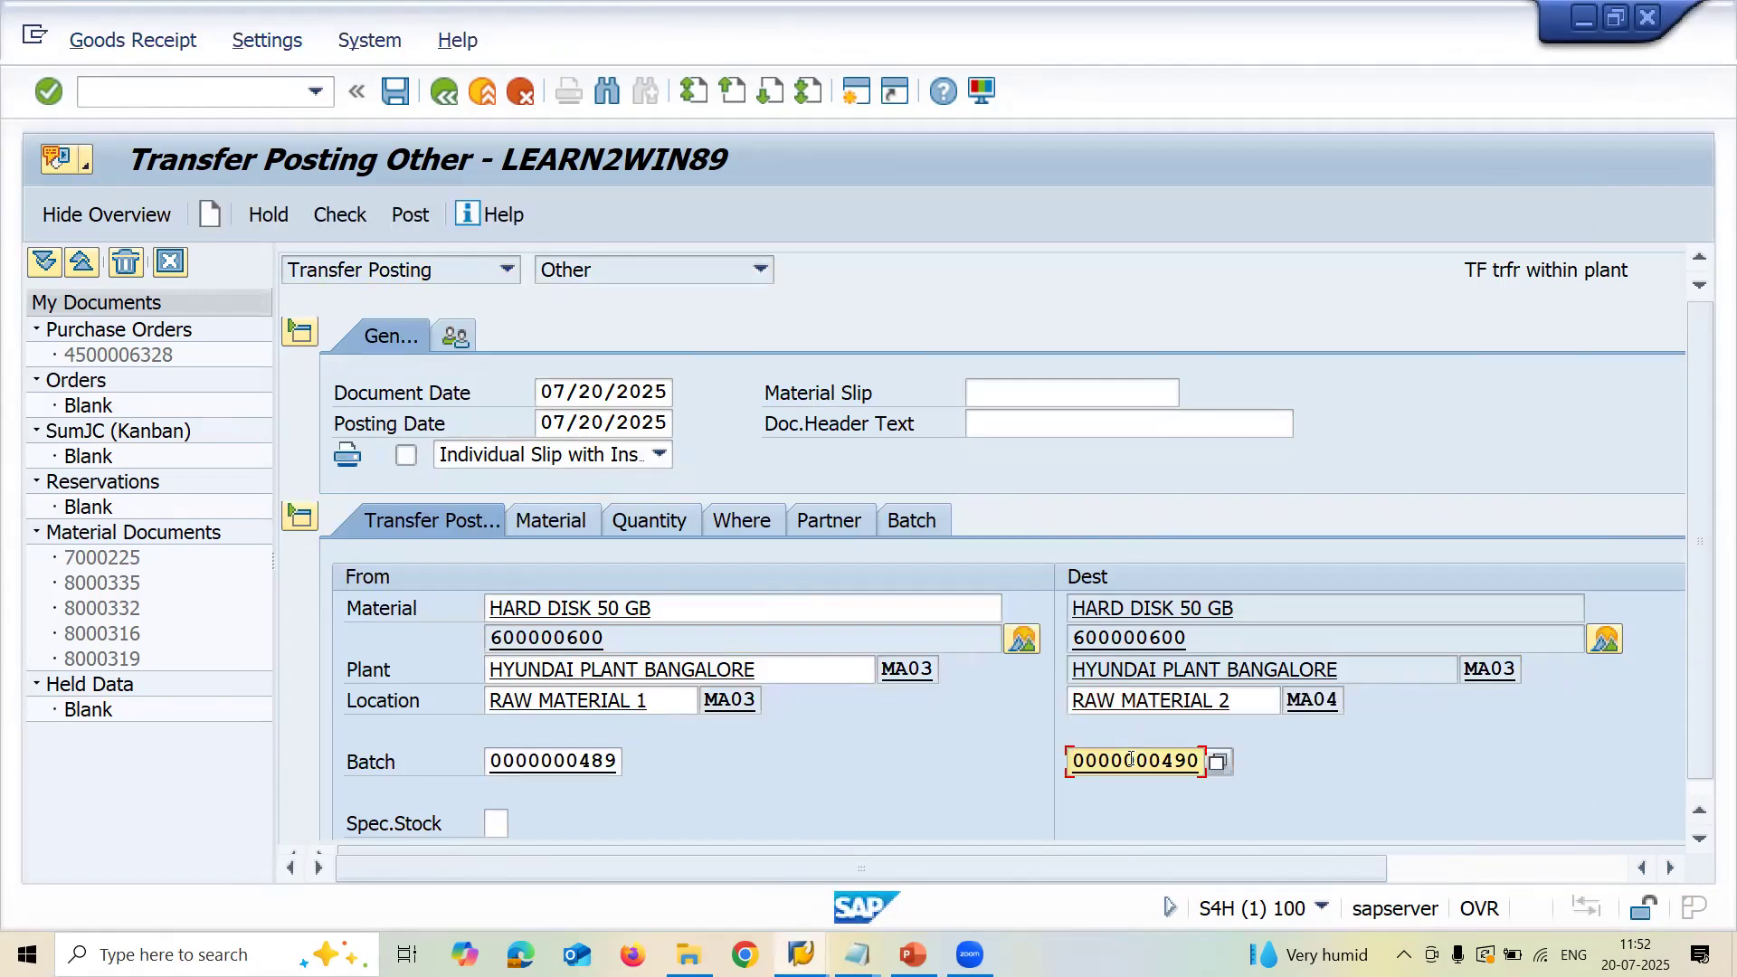
Set the transfer quantity to 10 EA and post the transfer
click(670, 523)
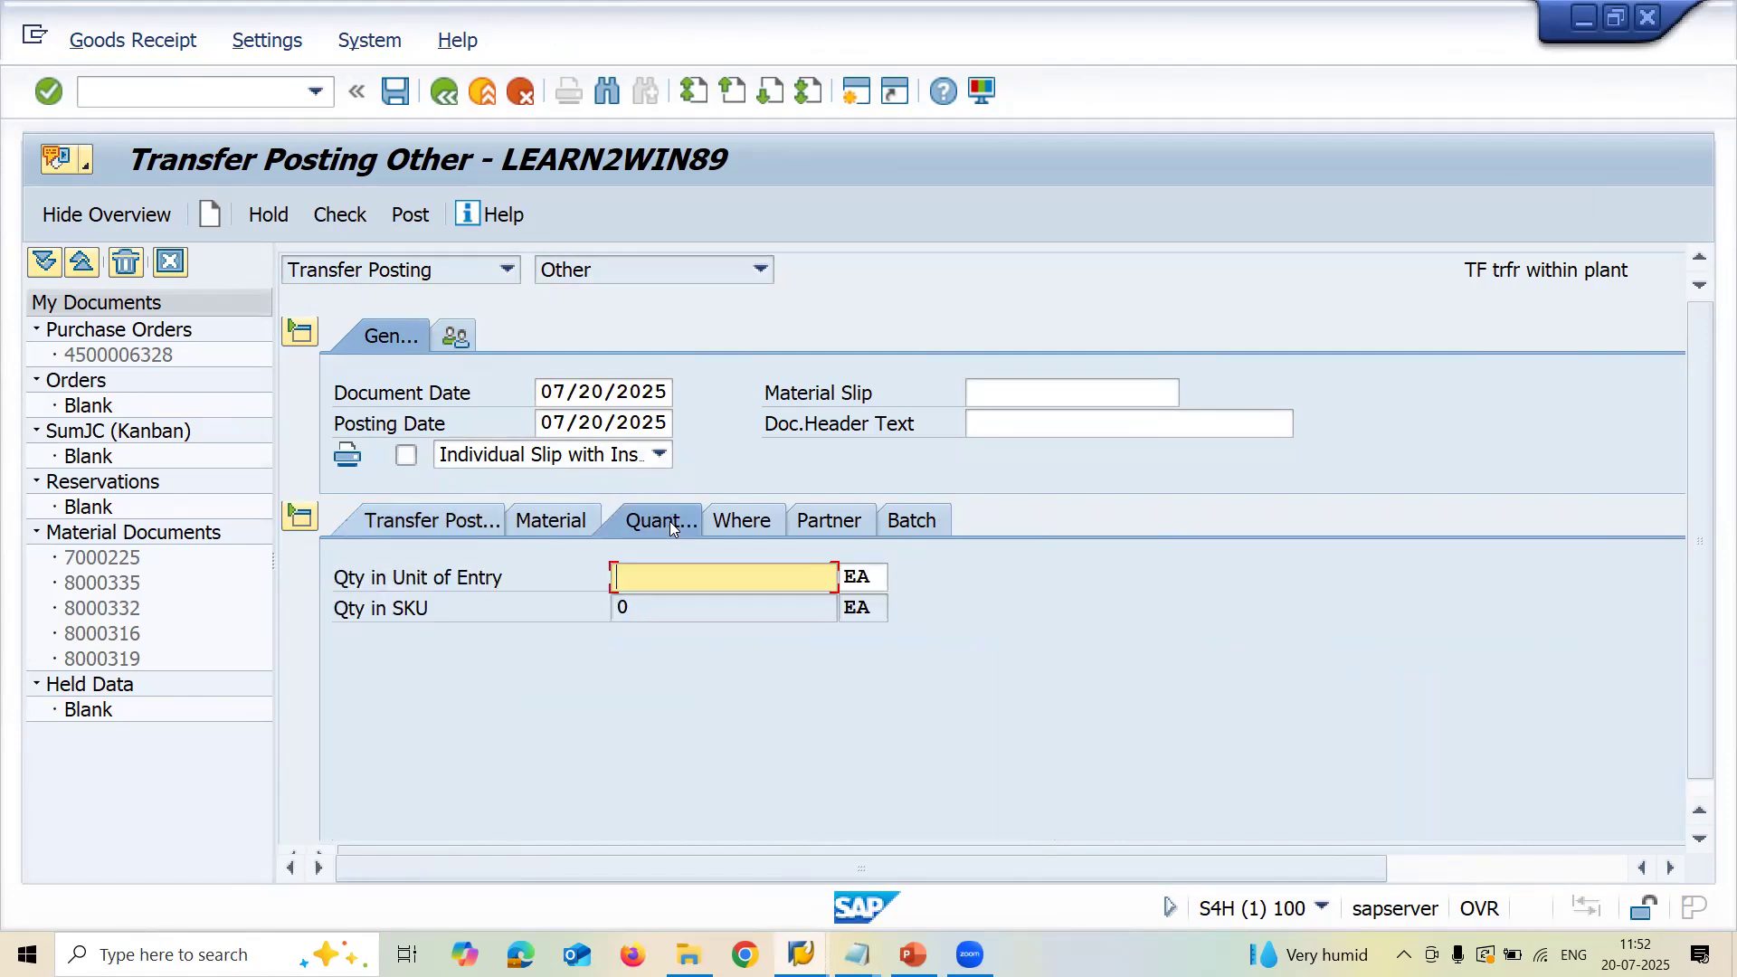
text(10)
key(Return)
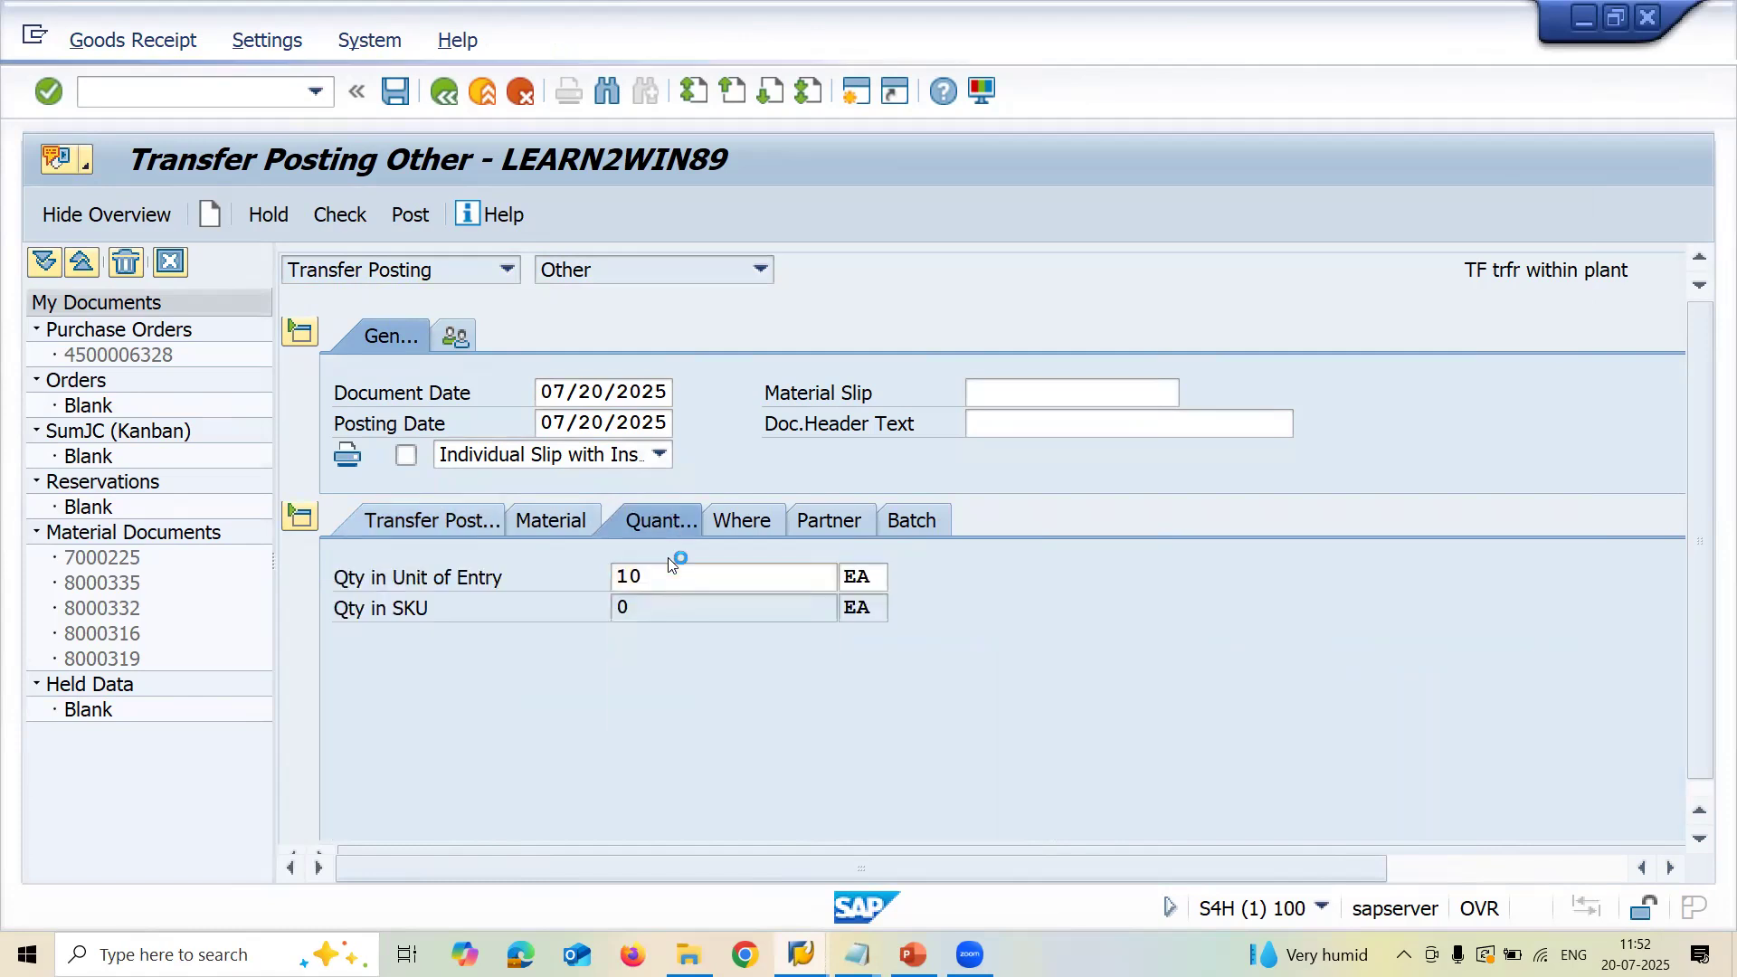
click(408, 216)
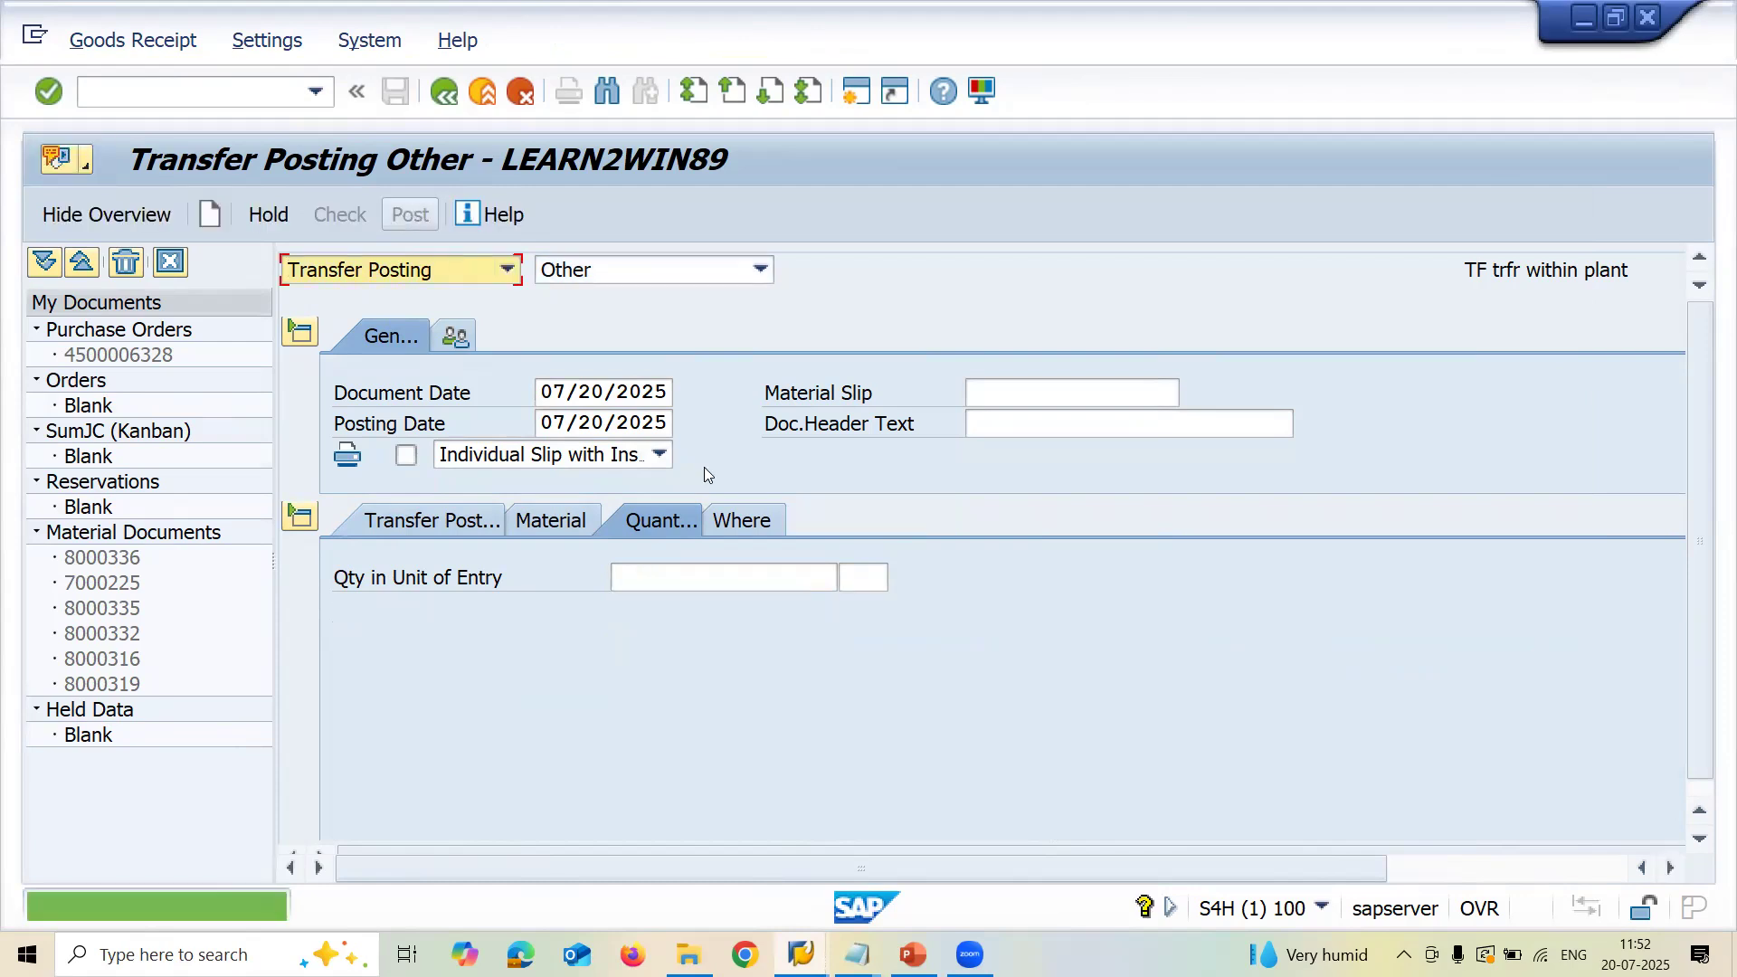
Check the batch stock of material 600000600 in storage locations MA03 and MA04 in the stock overview session
mouse_move(800, 954)
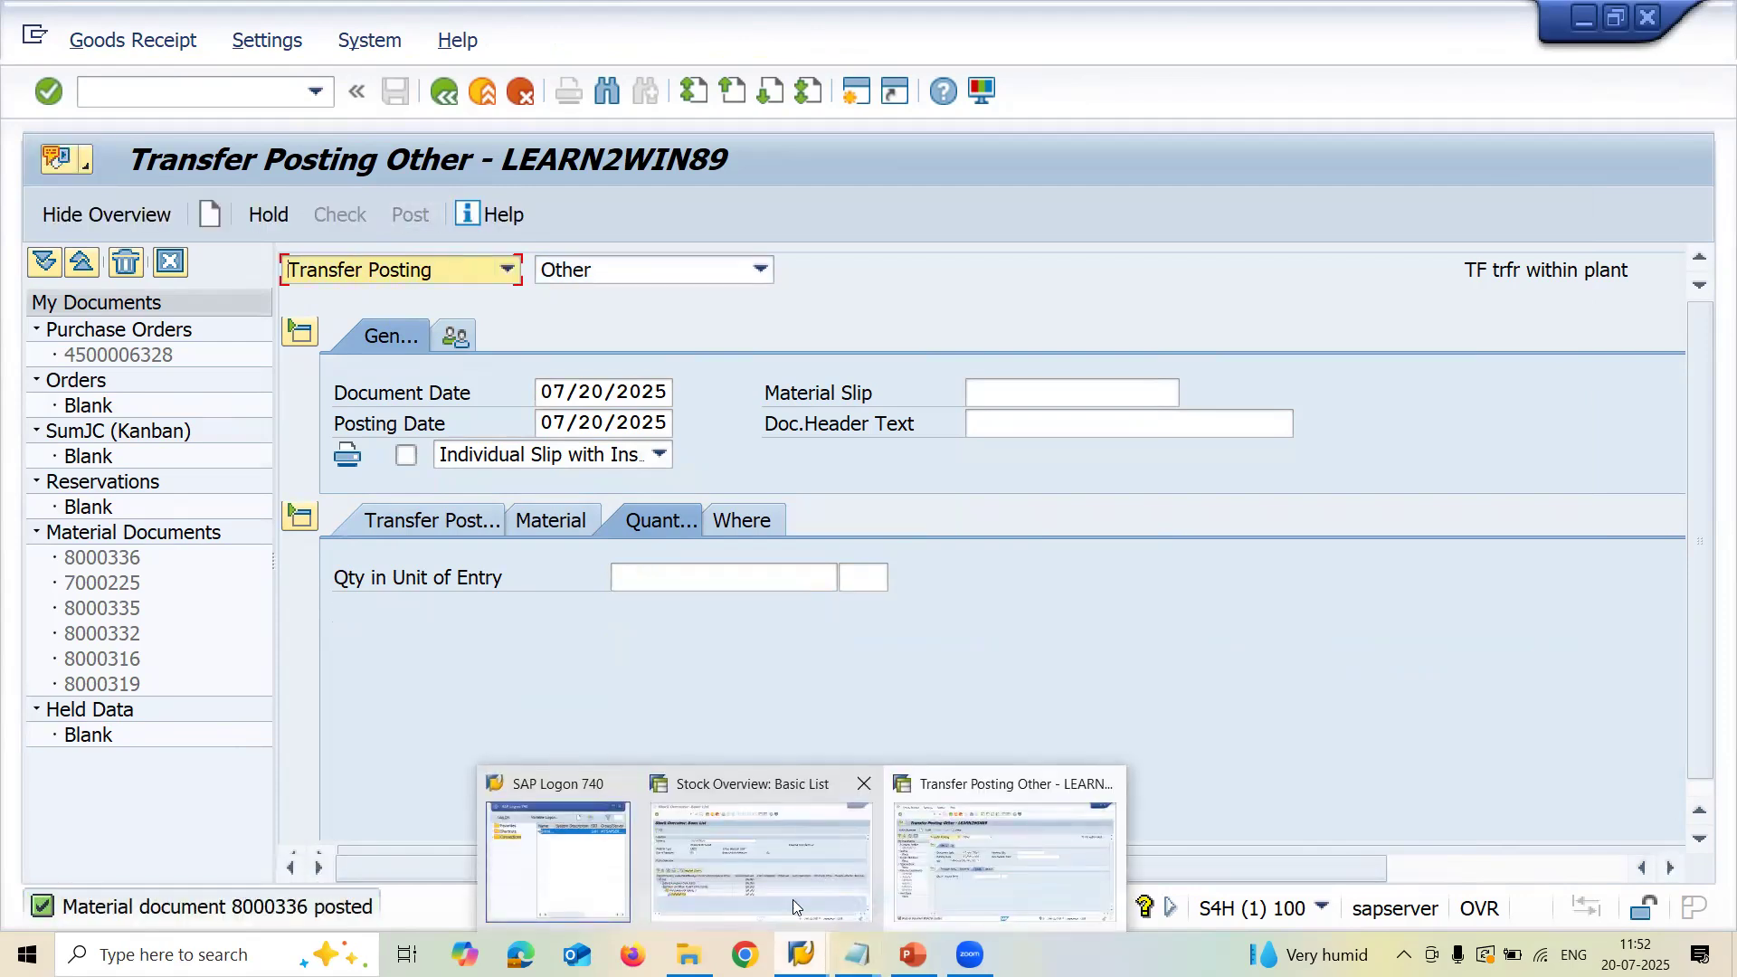
click(783, 854)
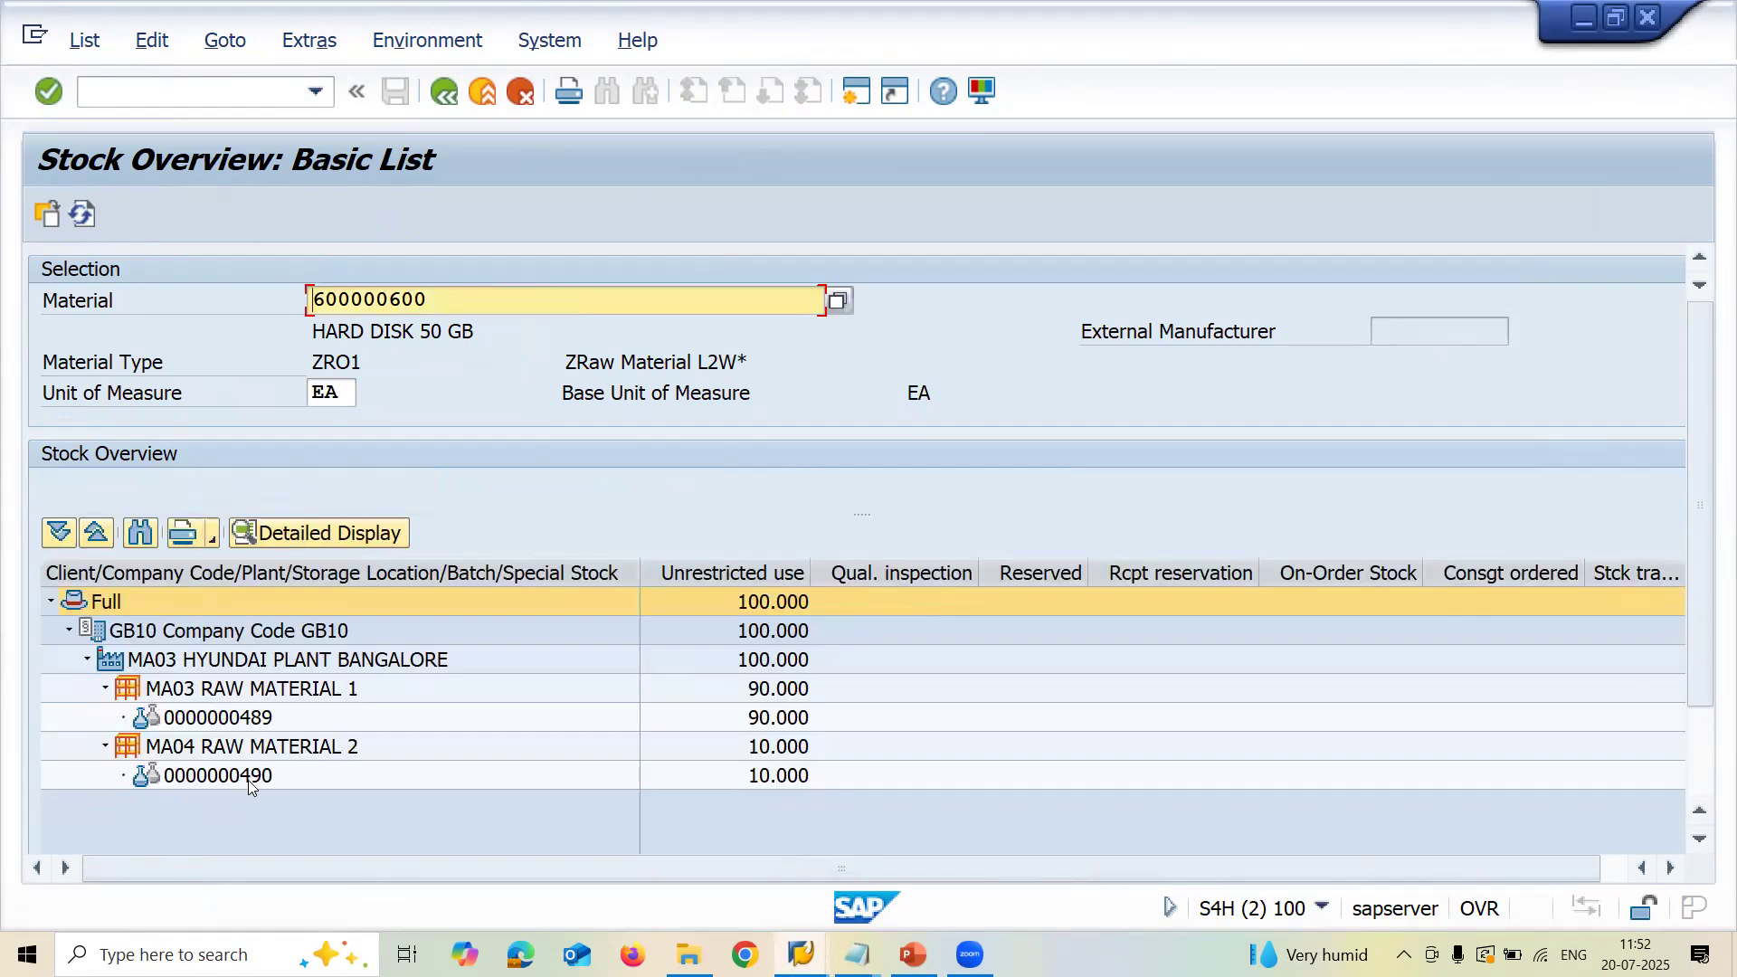
click(248, 780)
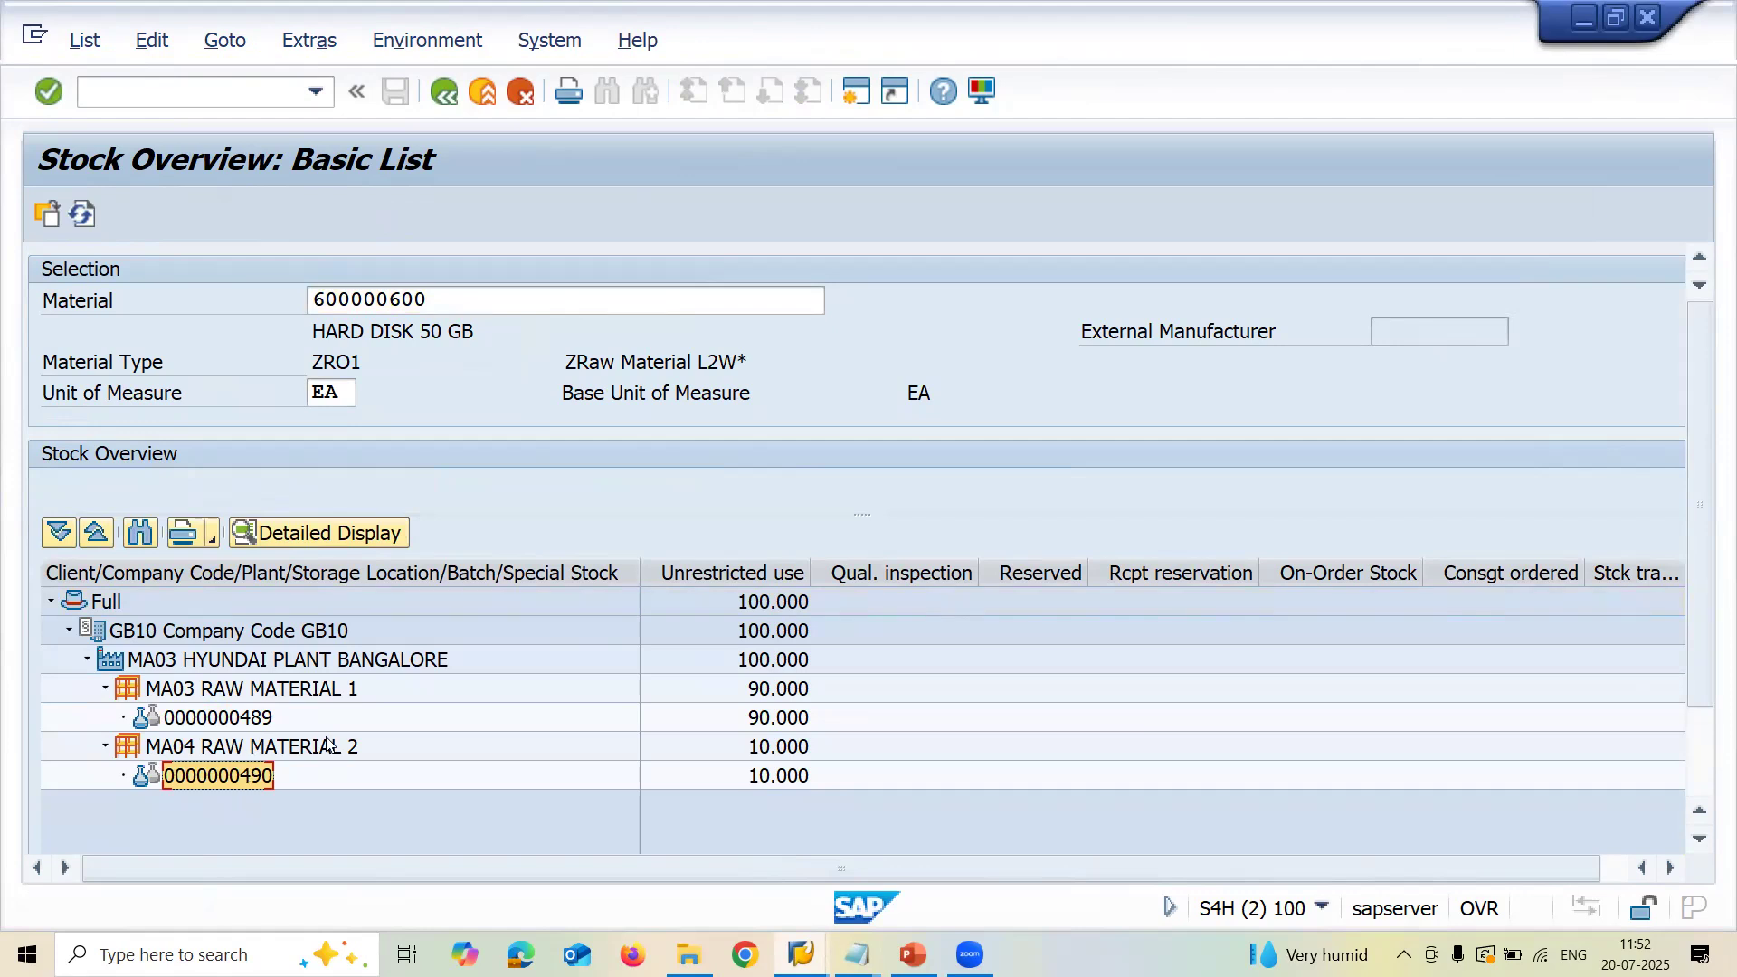
click(223, 751)
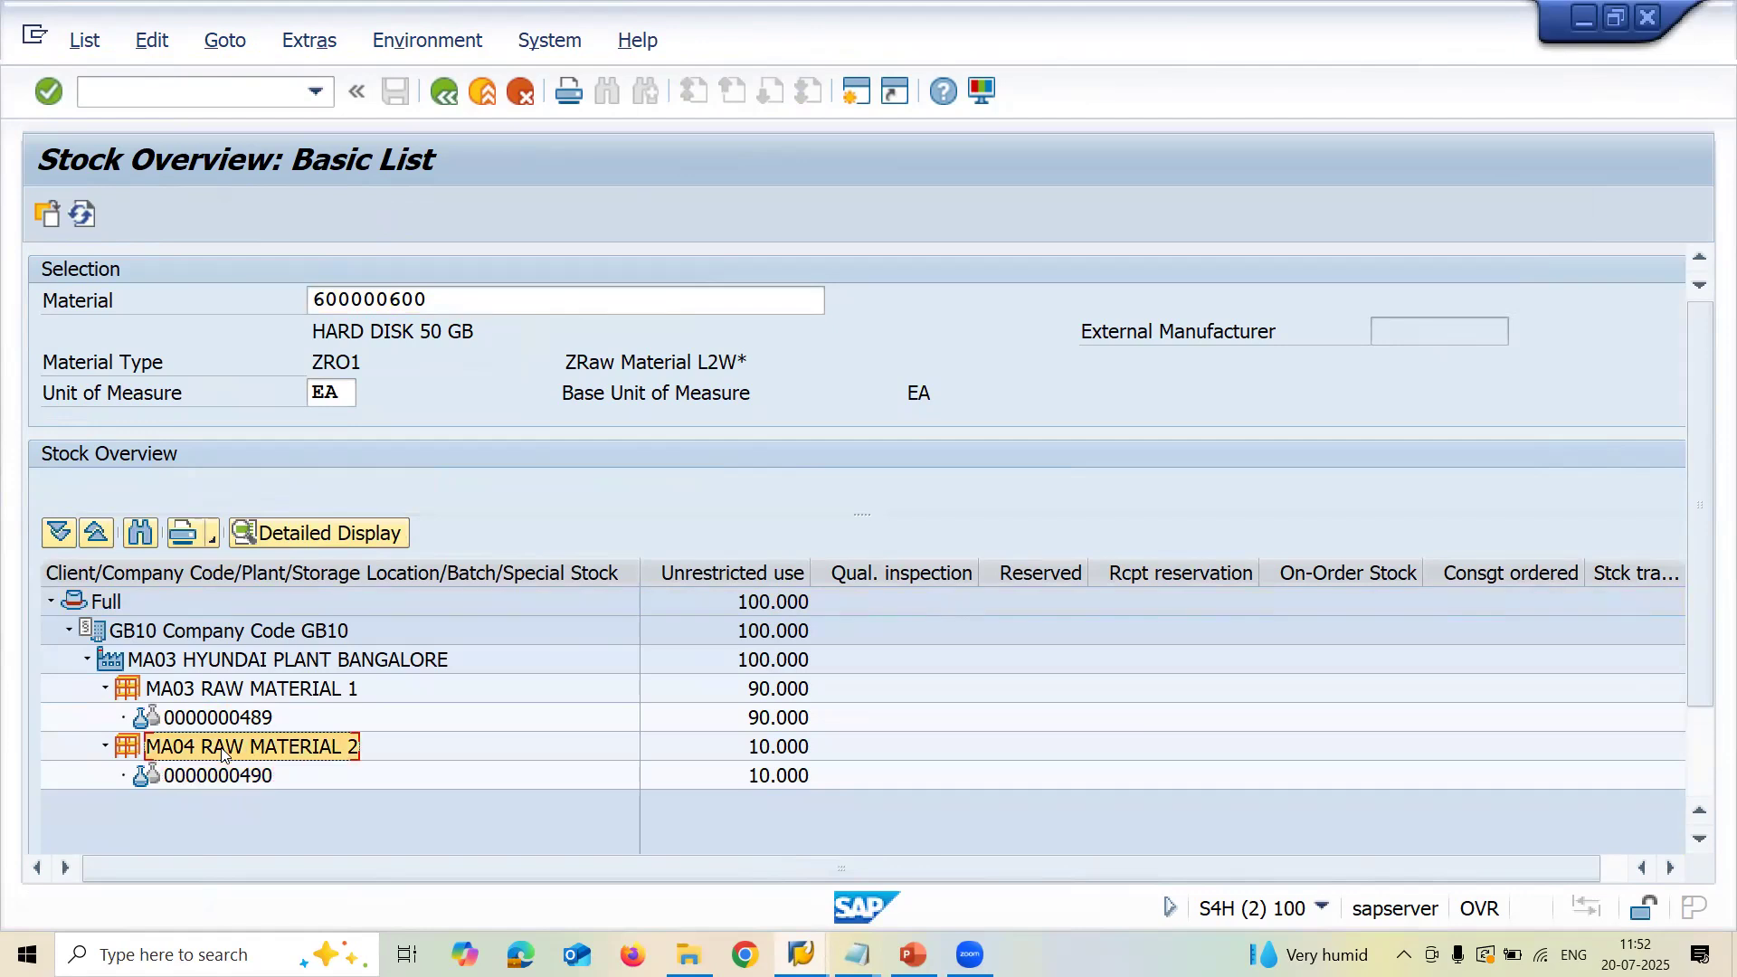
click(262, 778)
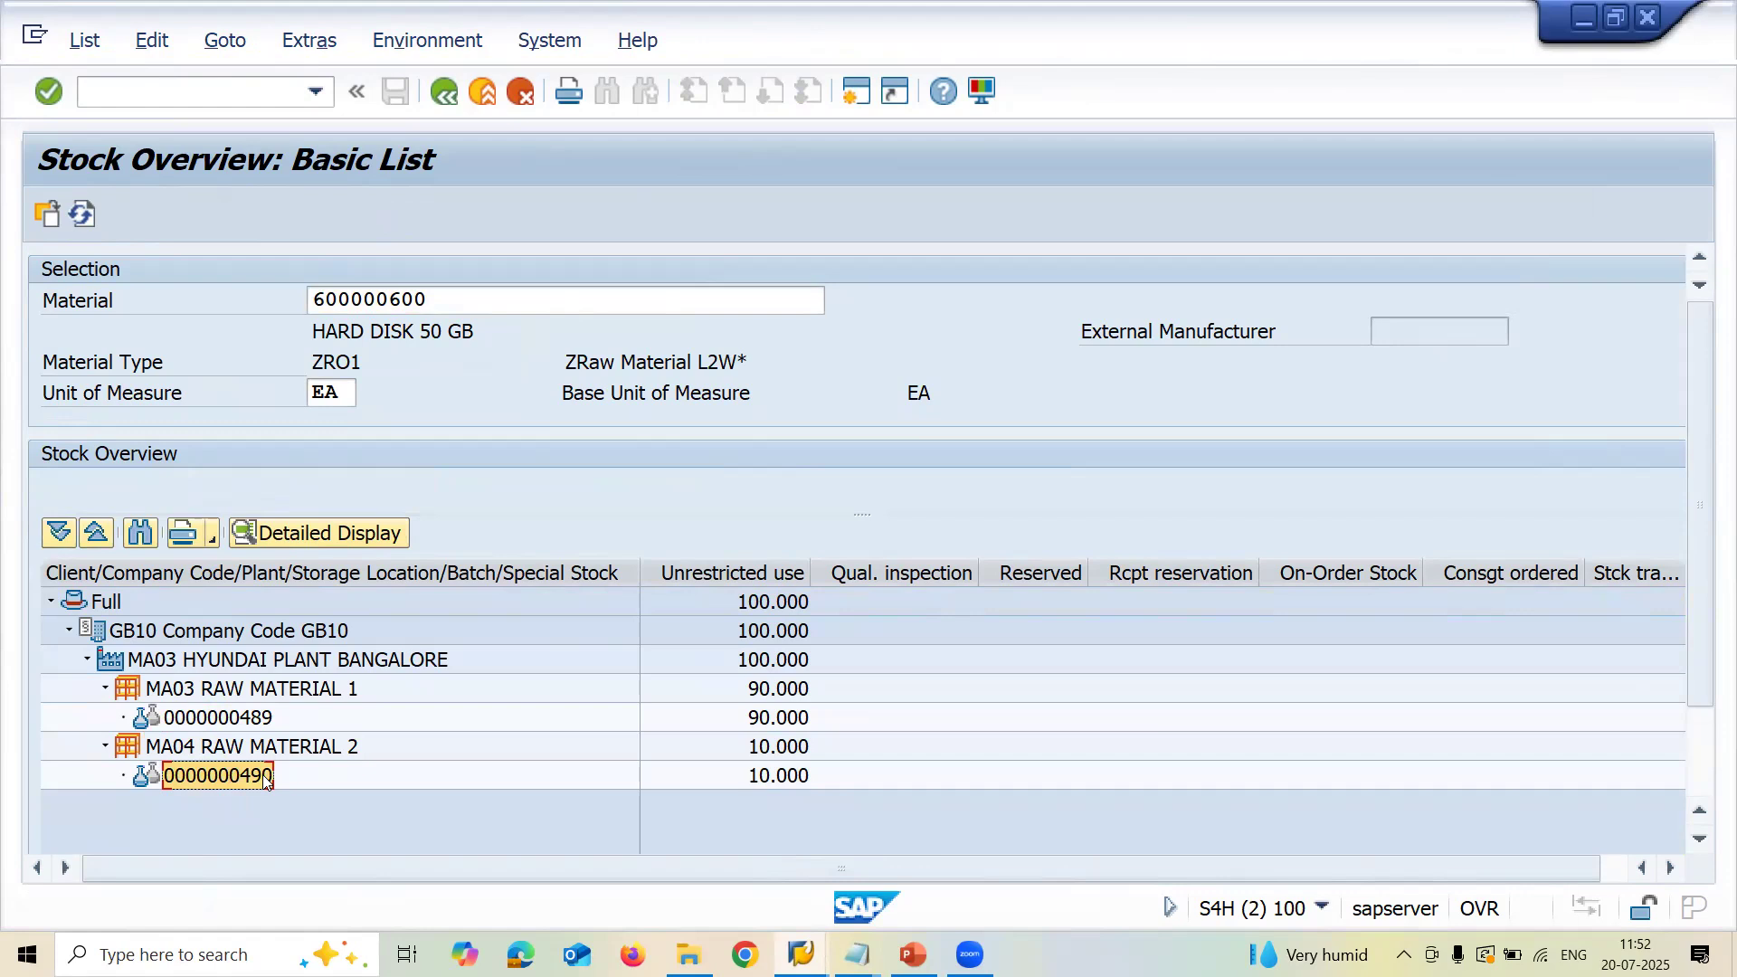
Return to the transfer posting session and set the movement type to 313
key(alt+Tab)
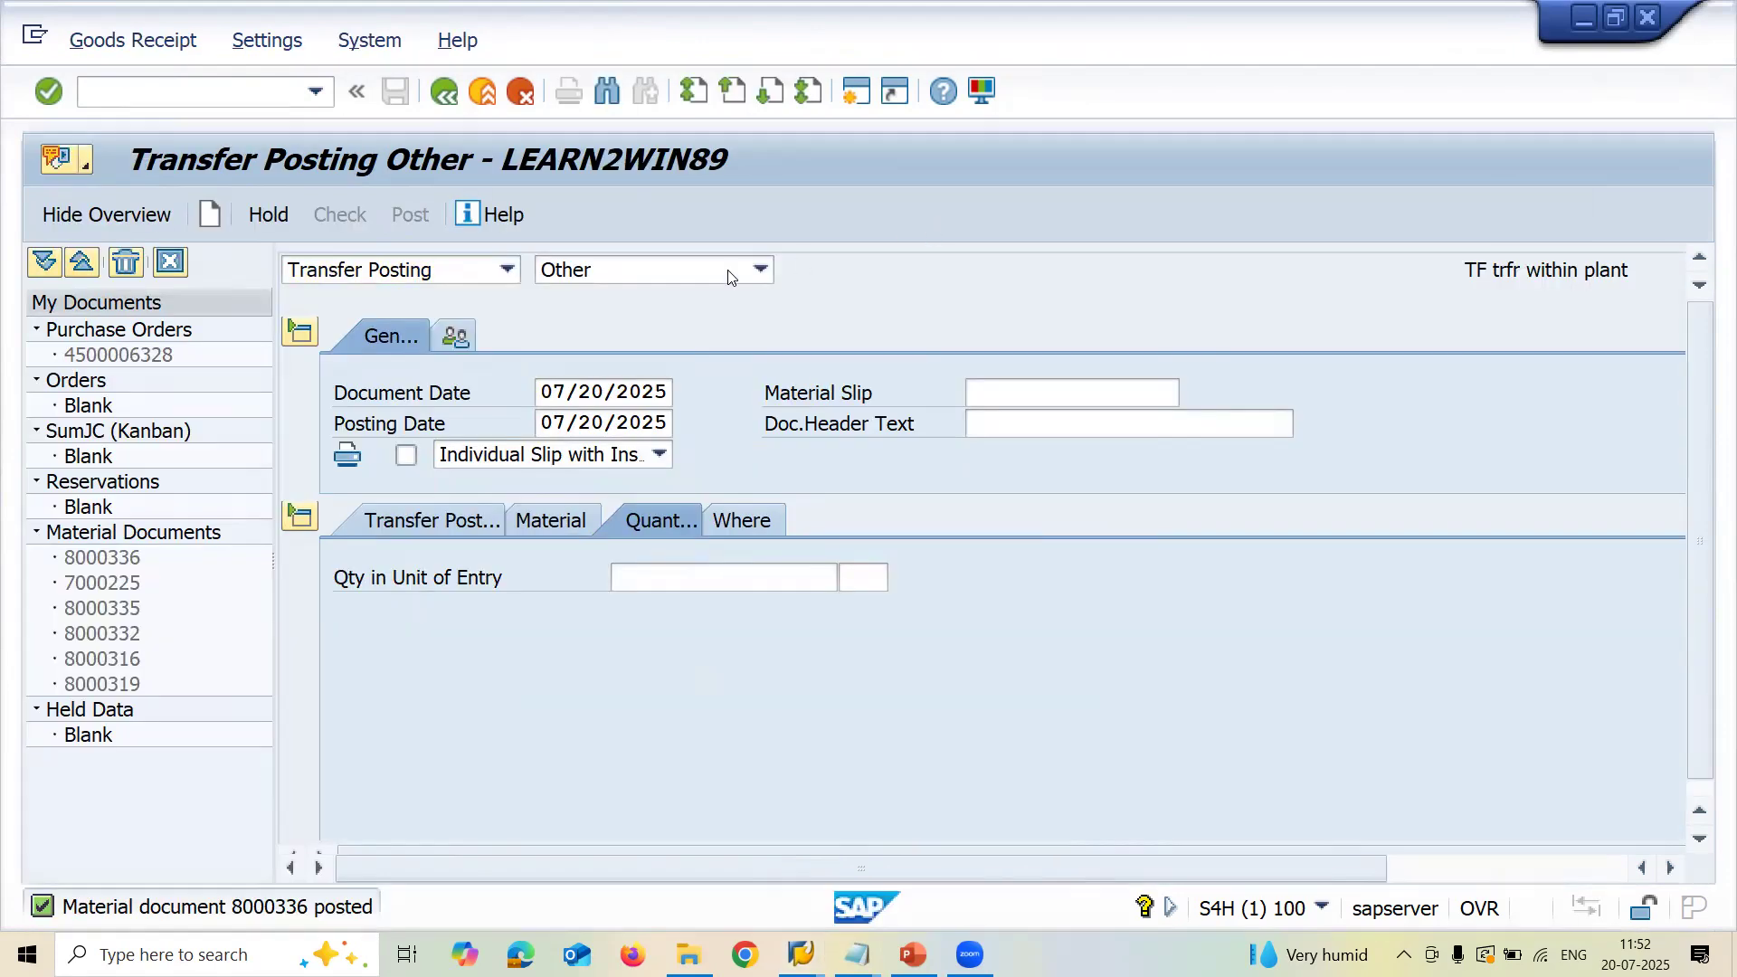
click(1586, 866)
click(1378, 271)
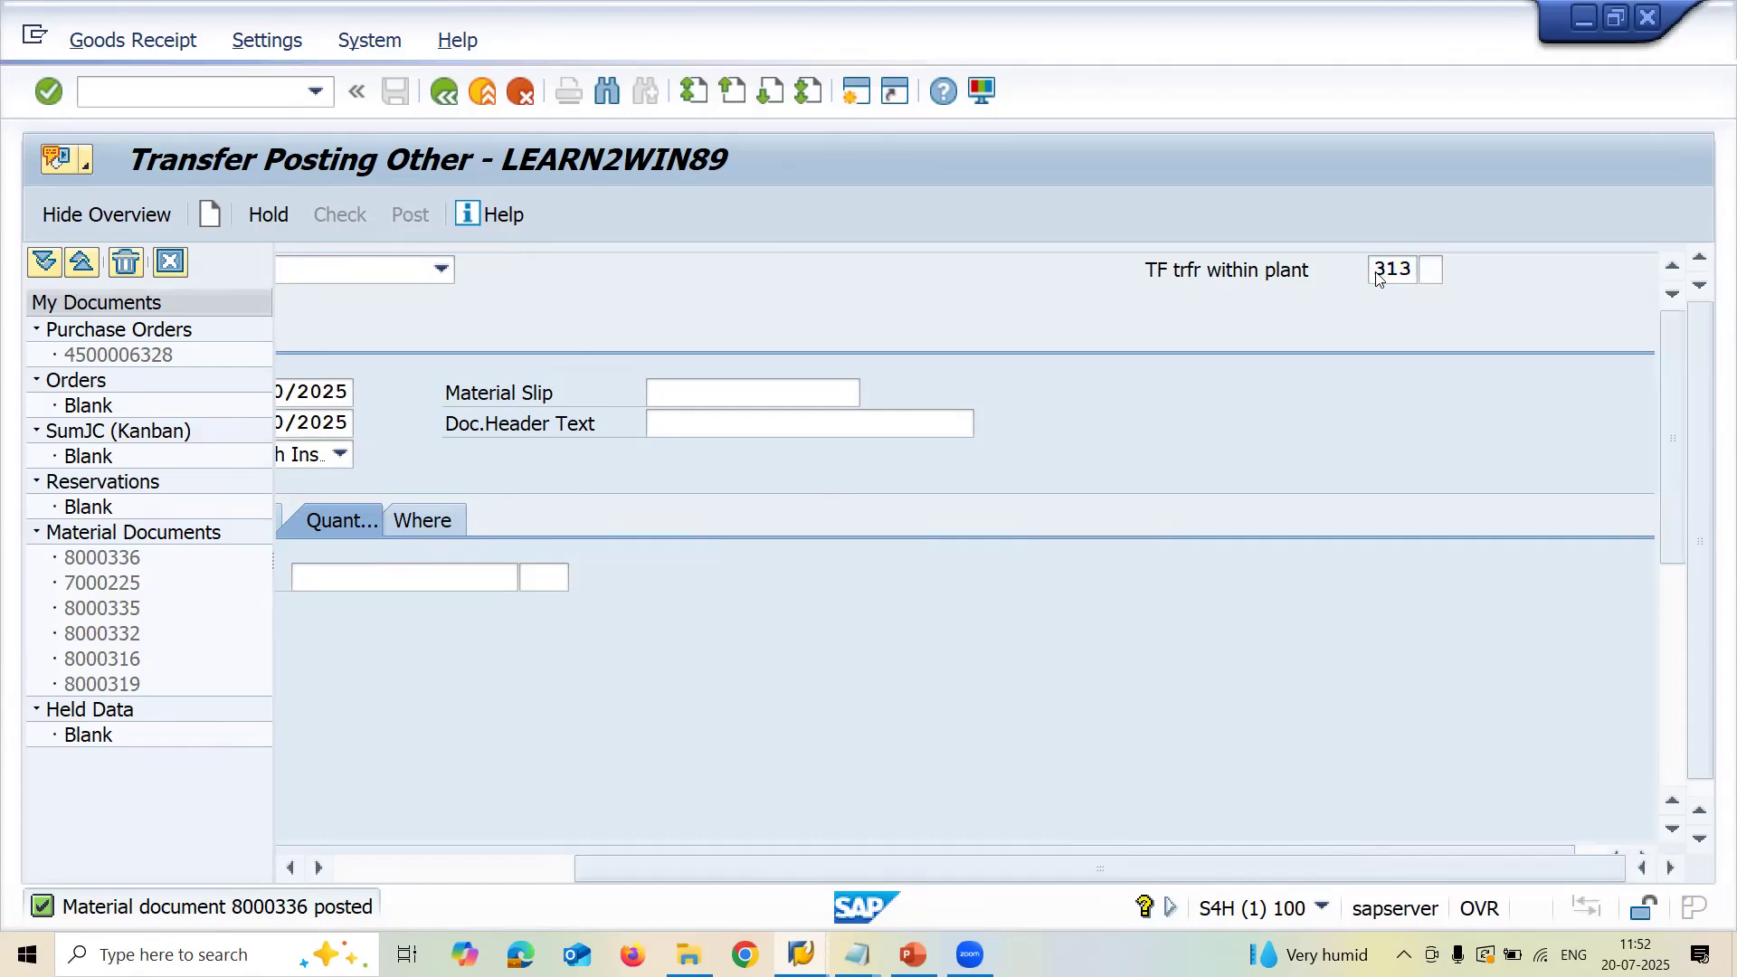
key(Return)
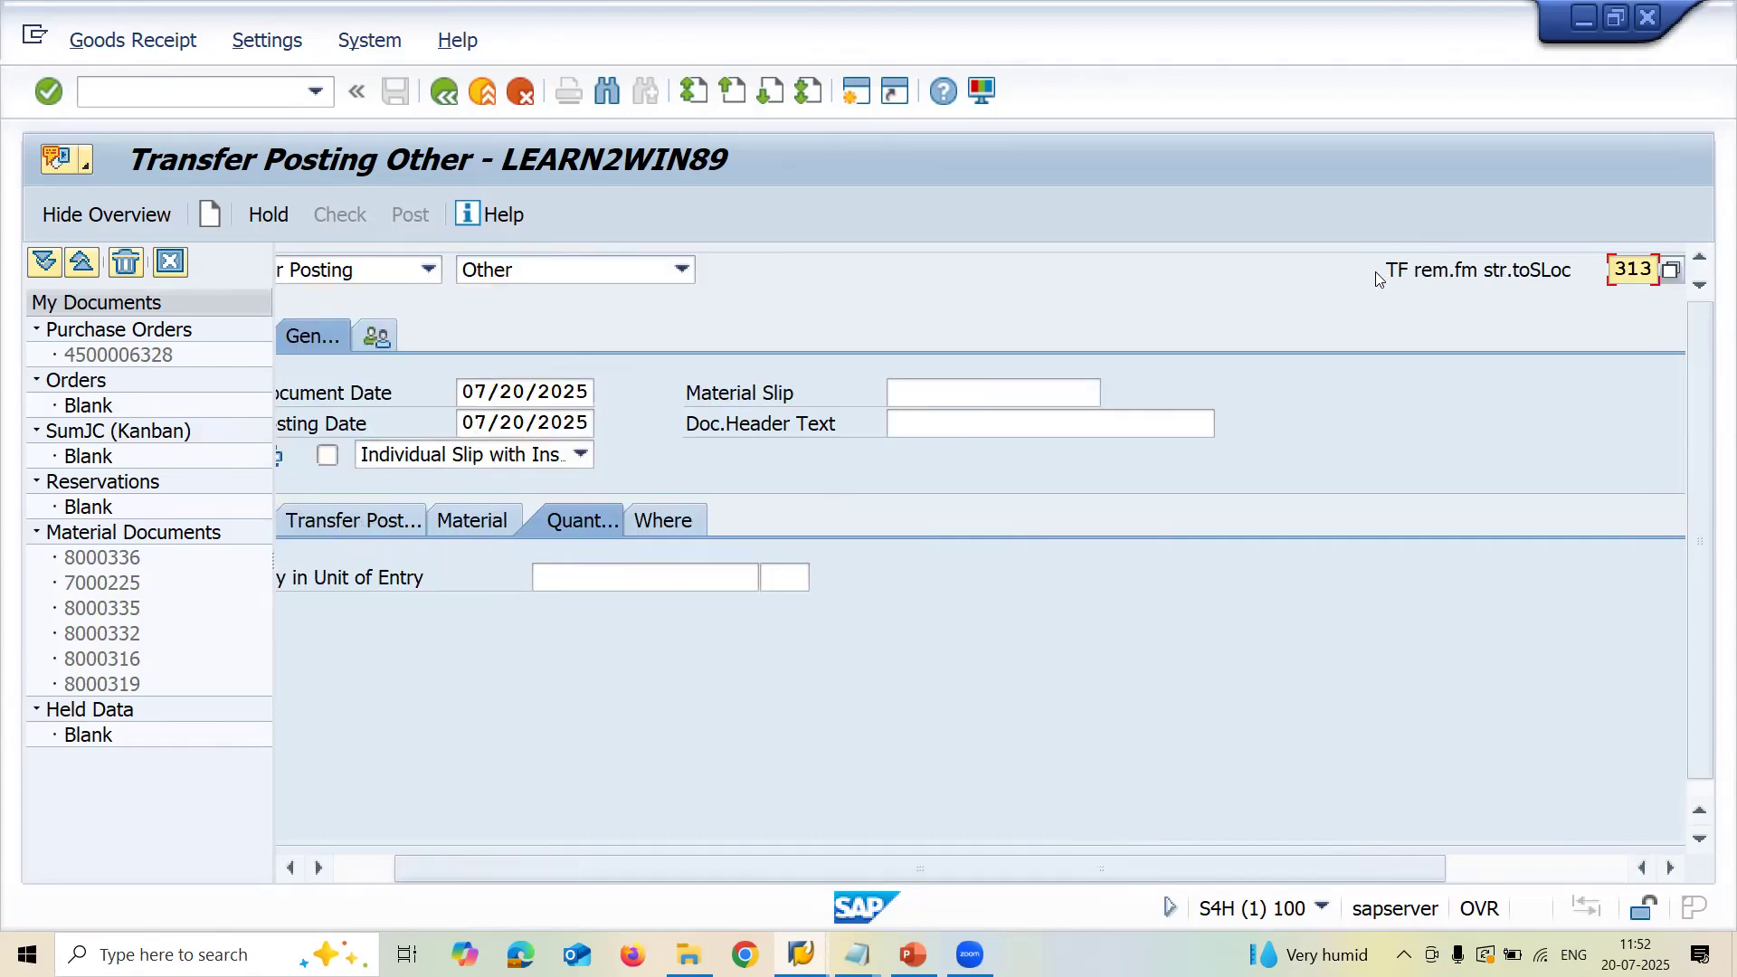
Enter material 600000600 with plant MA03 and storage location MA03 as the source of the transfer
click(365, 866)
click(427, 519)
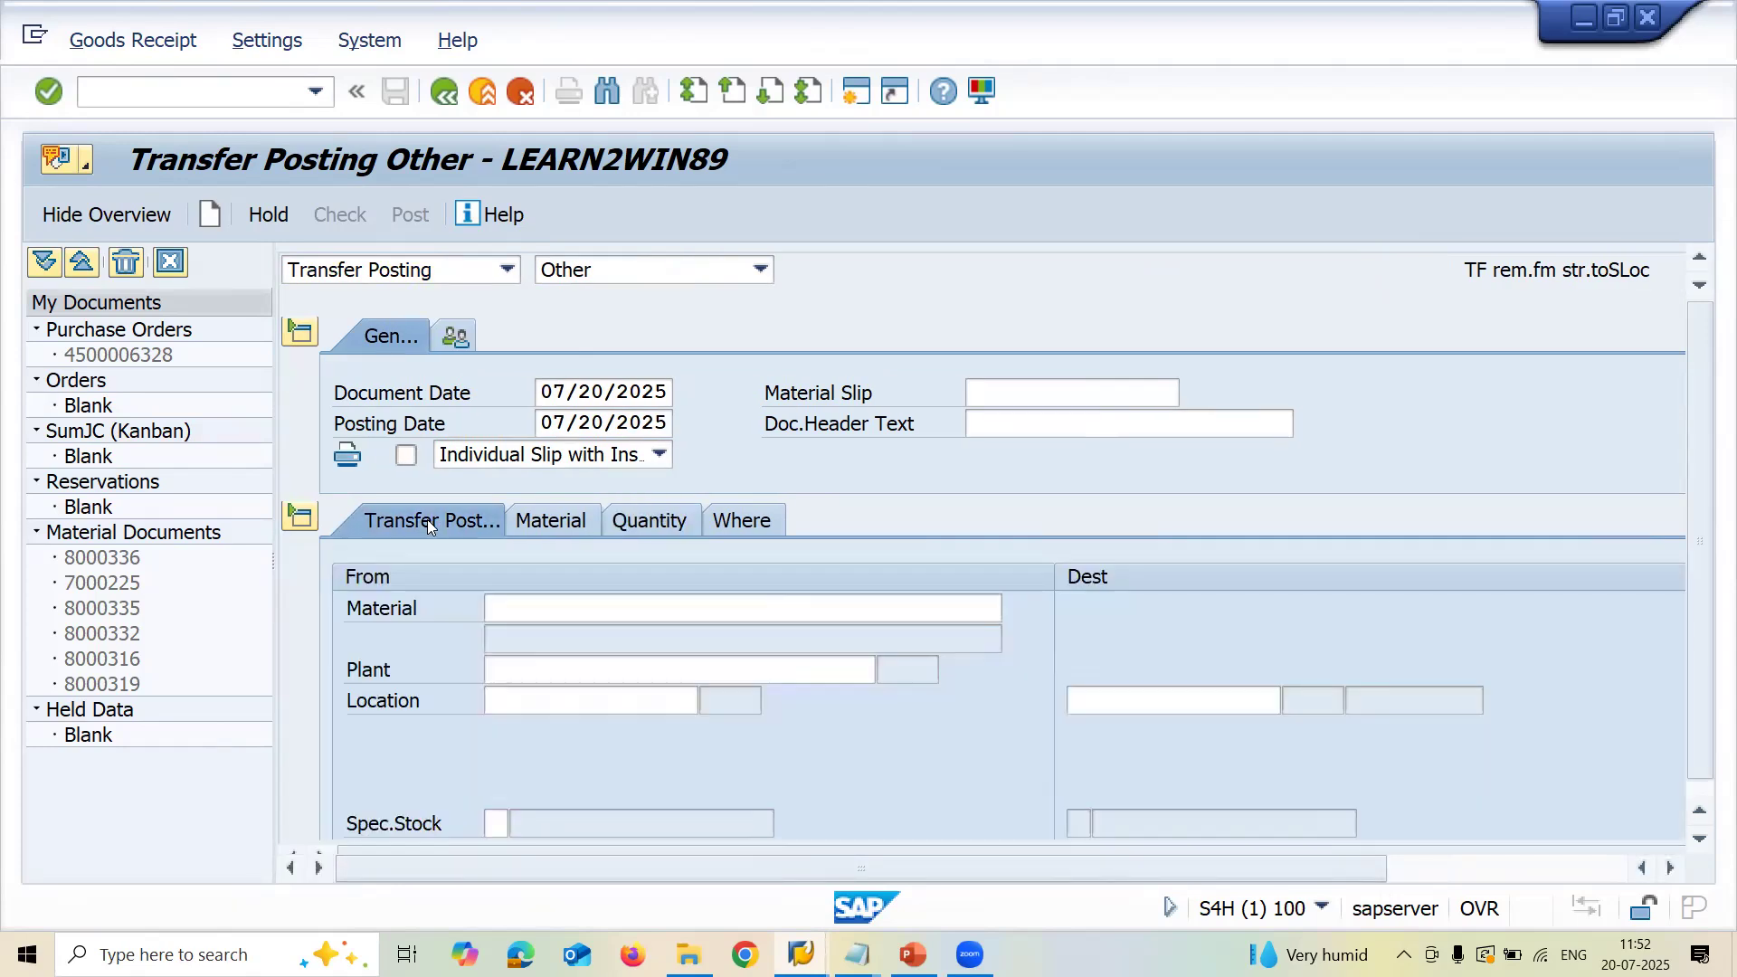
click(568, 611)
key(Return)
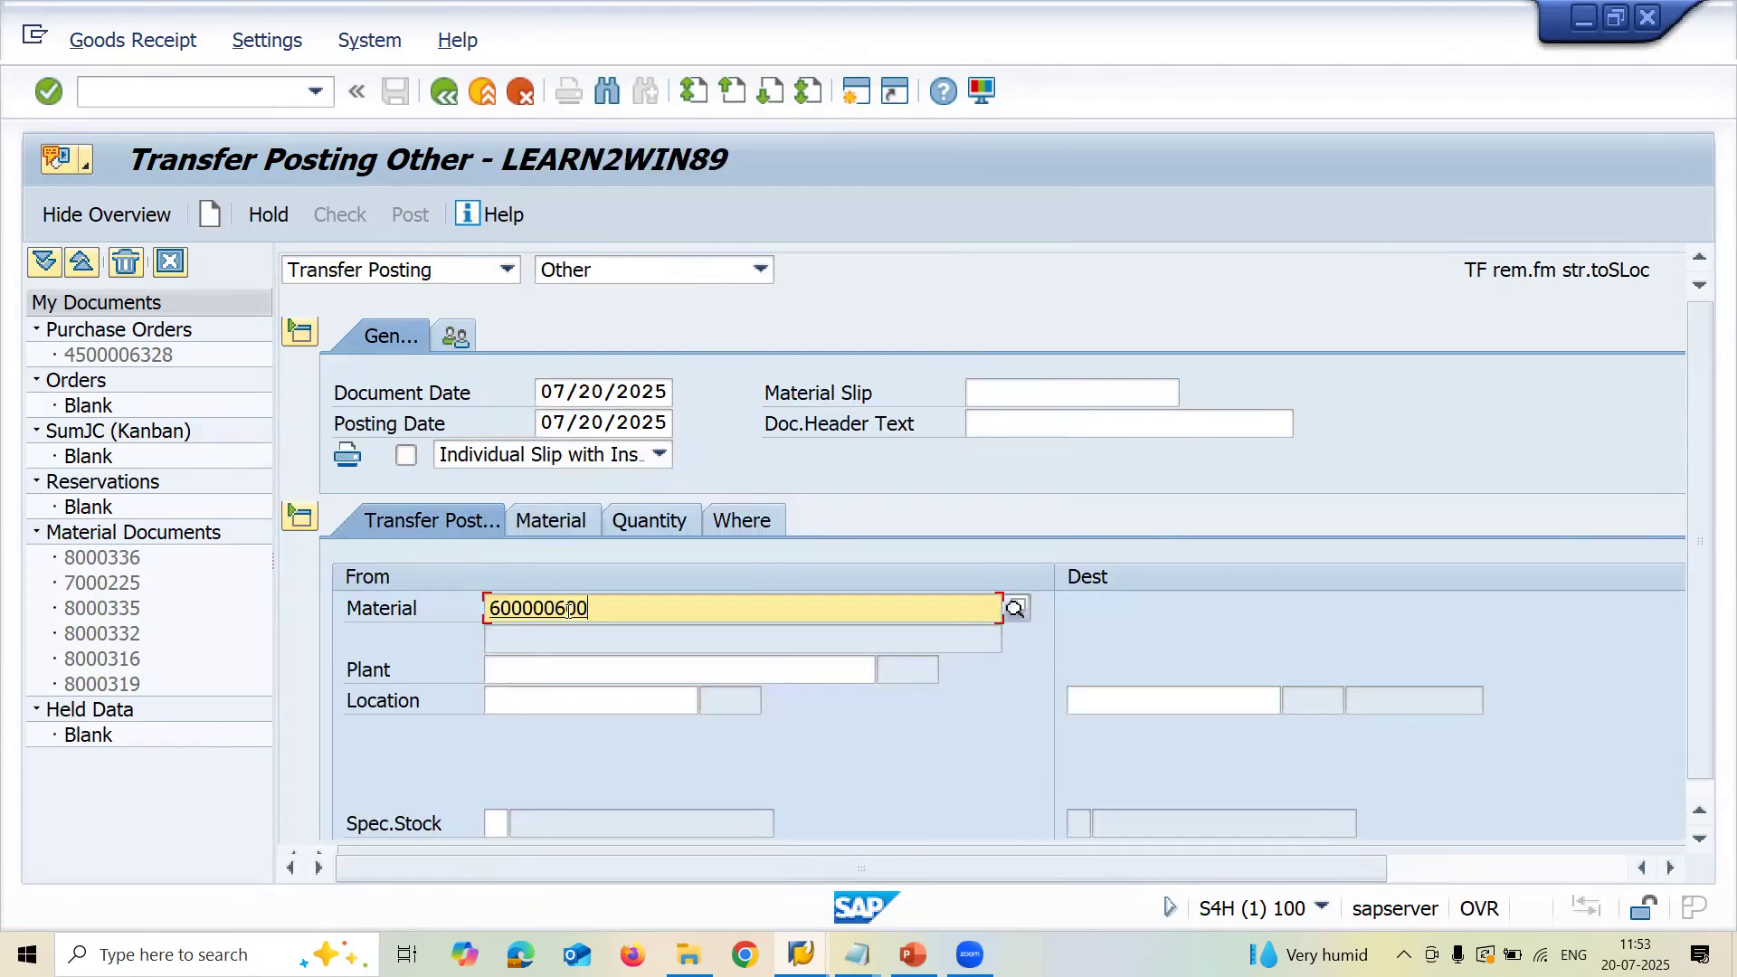
key(Tab)
key(Return)
key(Tab)
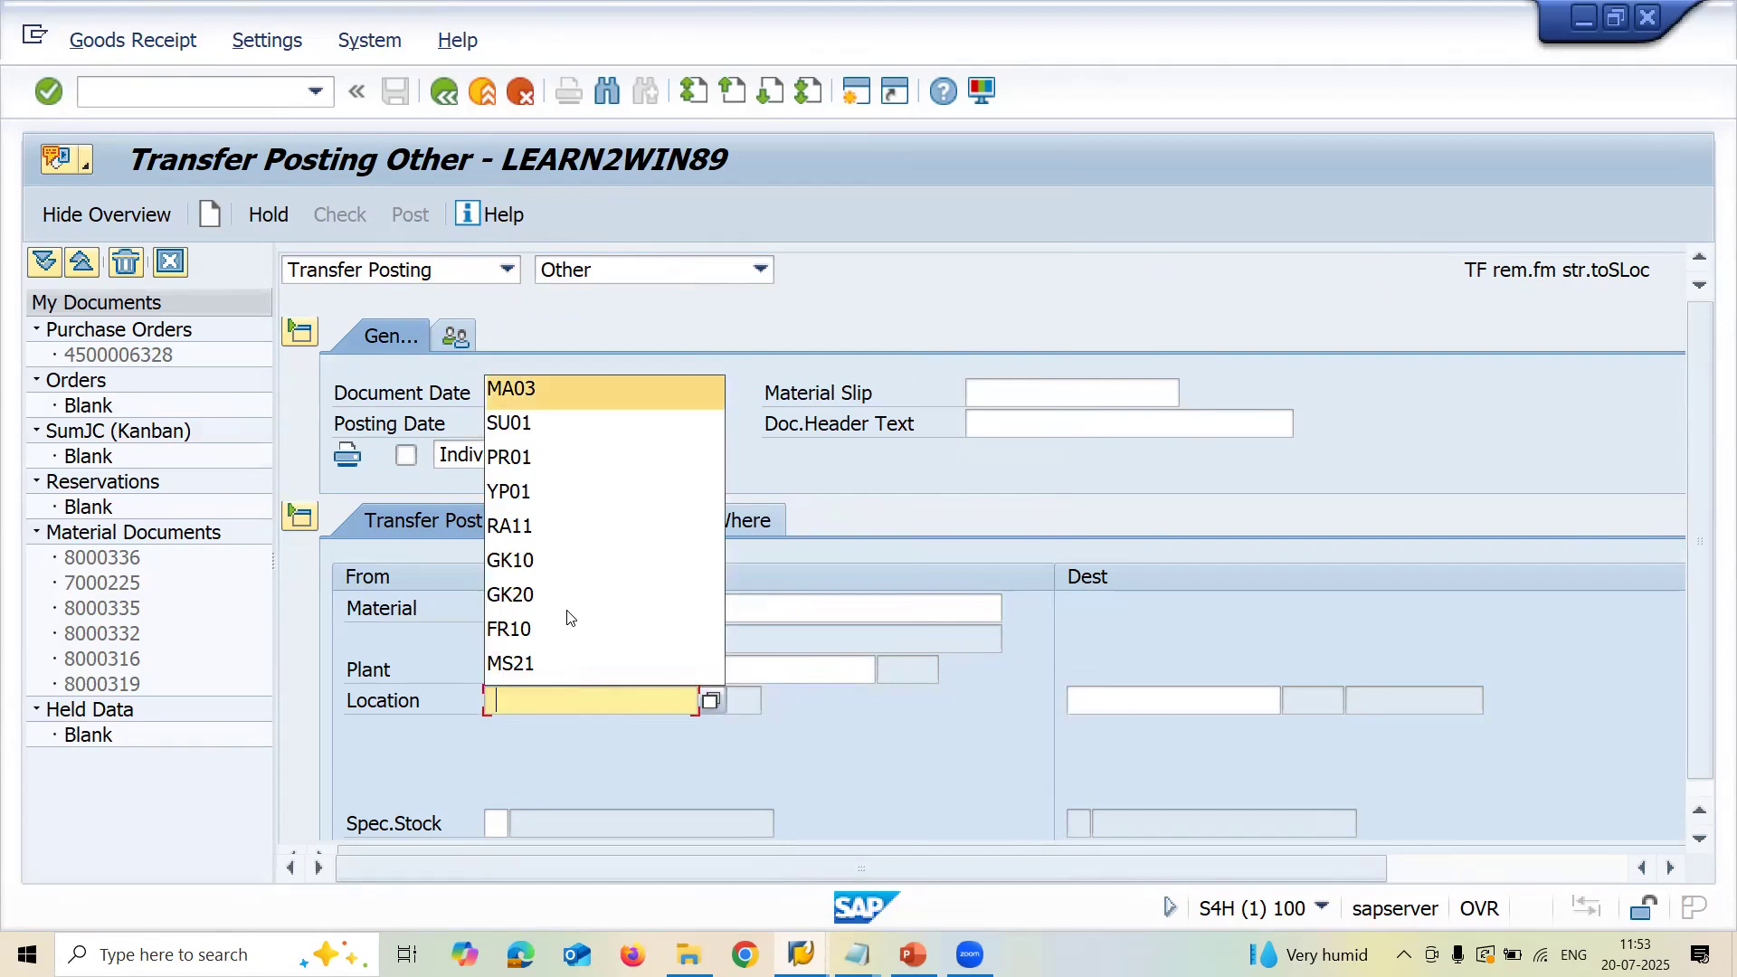
key(Return)
key(Return)
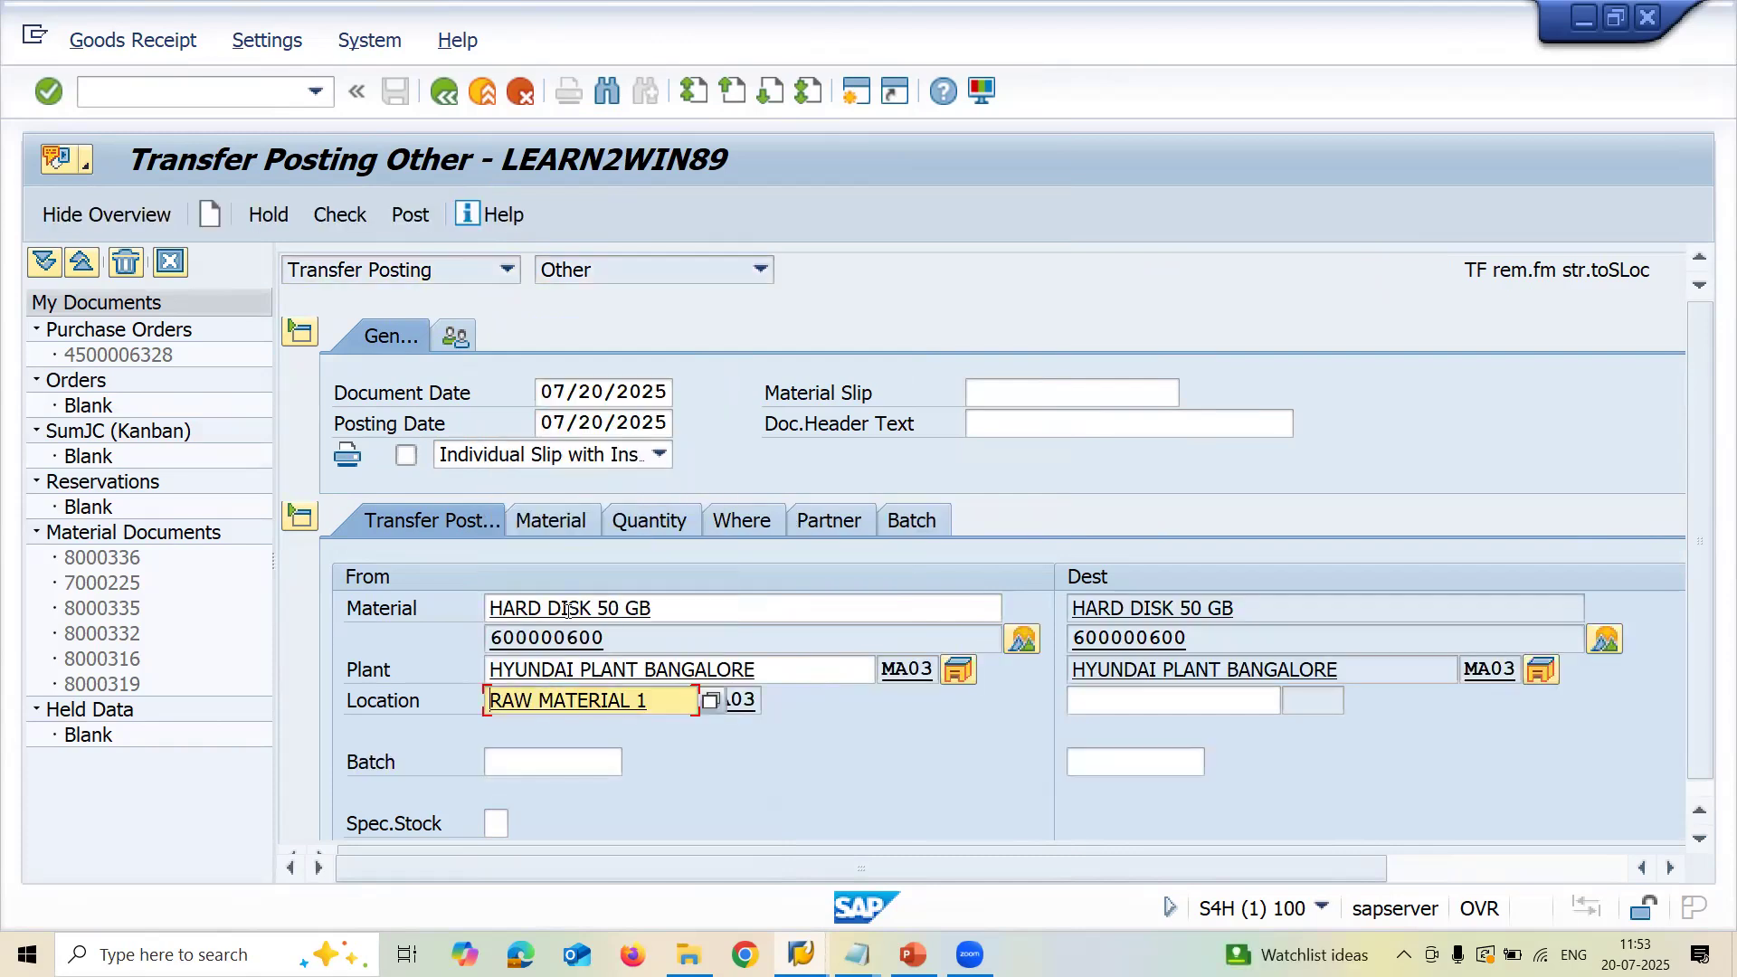
click(1087, 703)
key(Return)
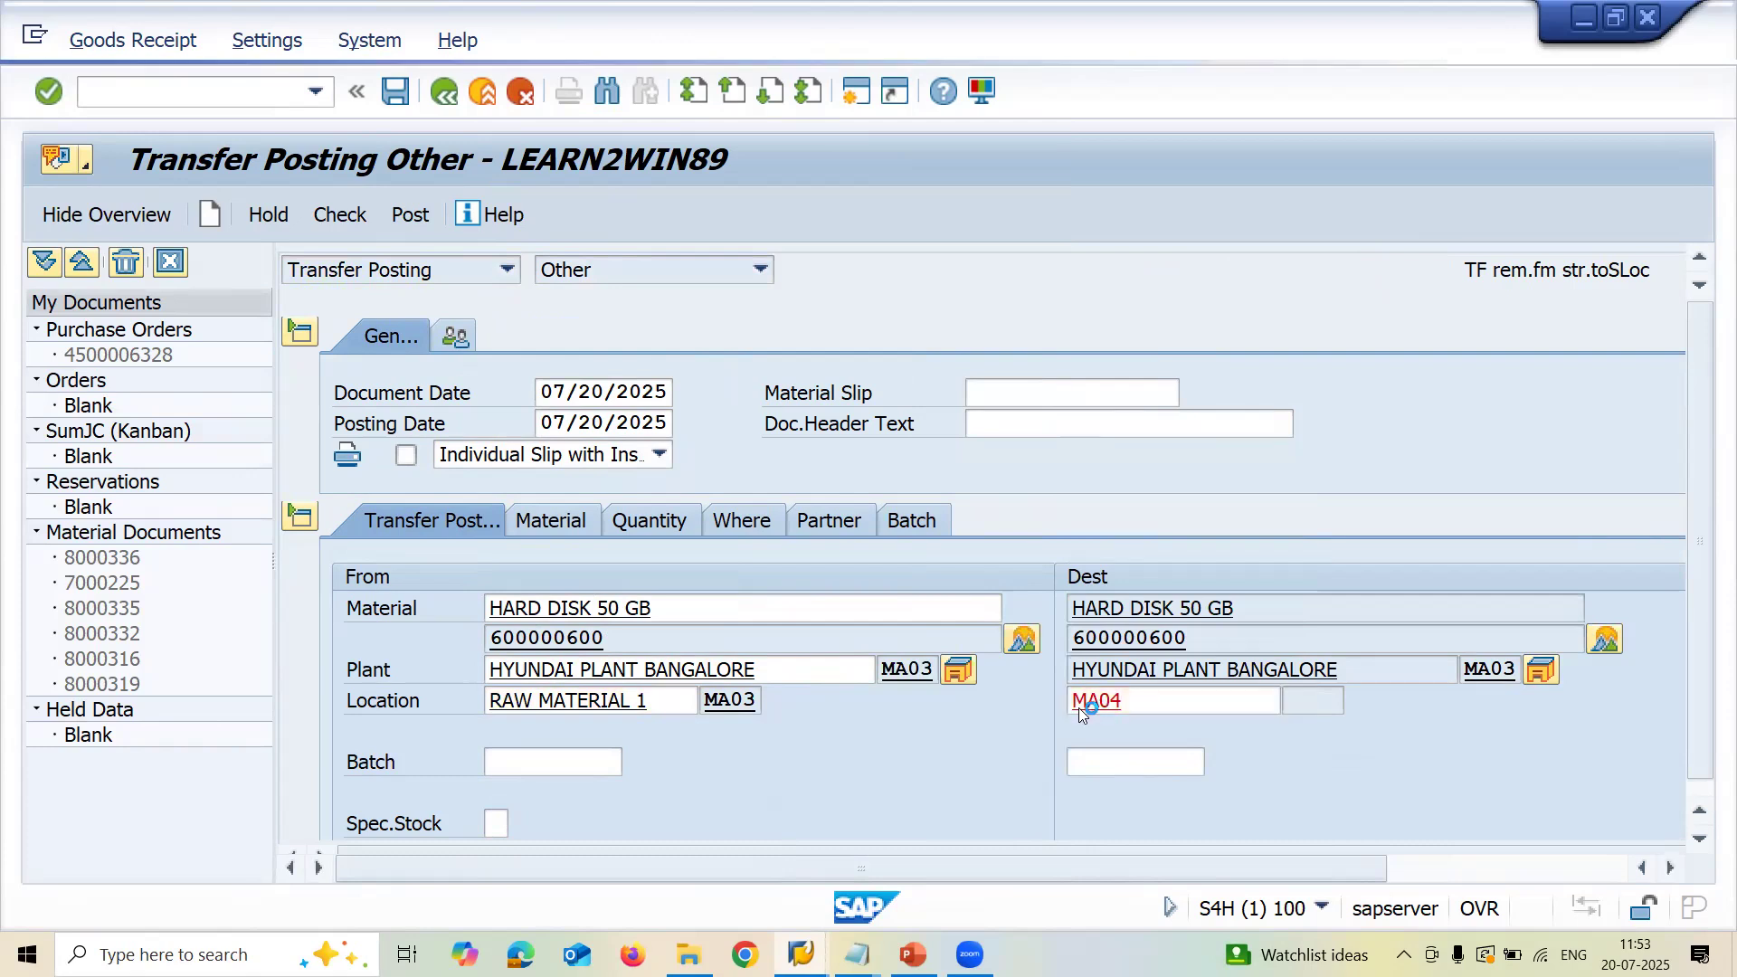
click(588, 769)
key(Down)
key(Return)
key(Tab)
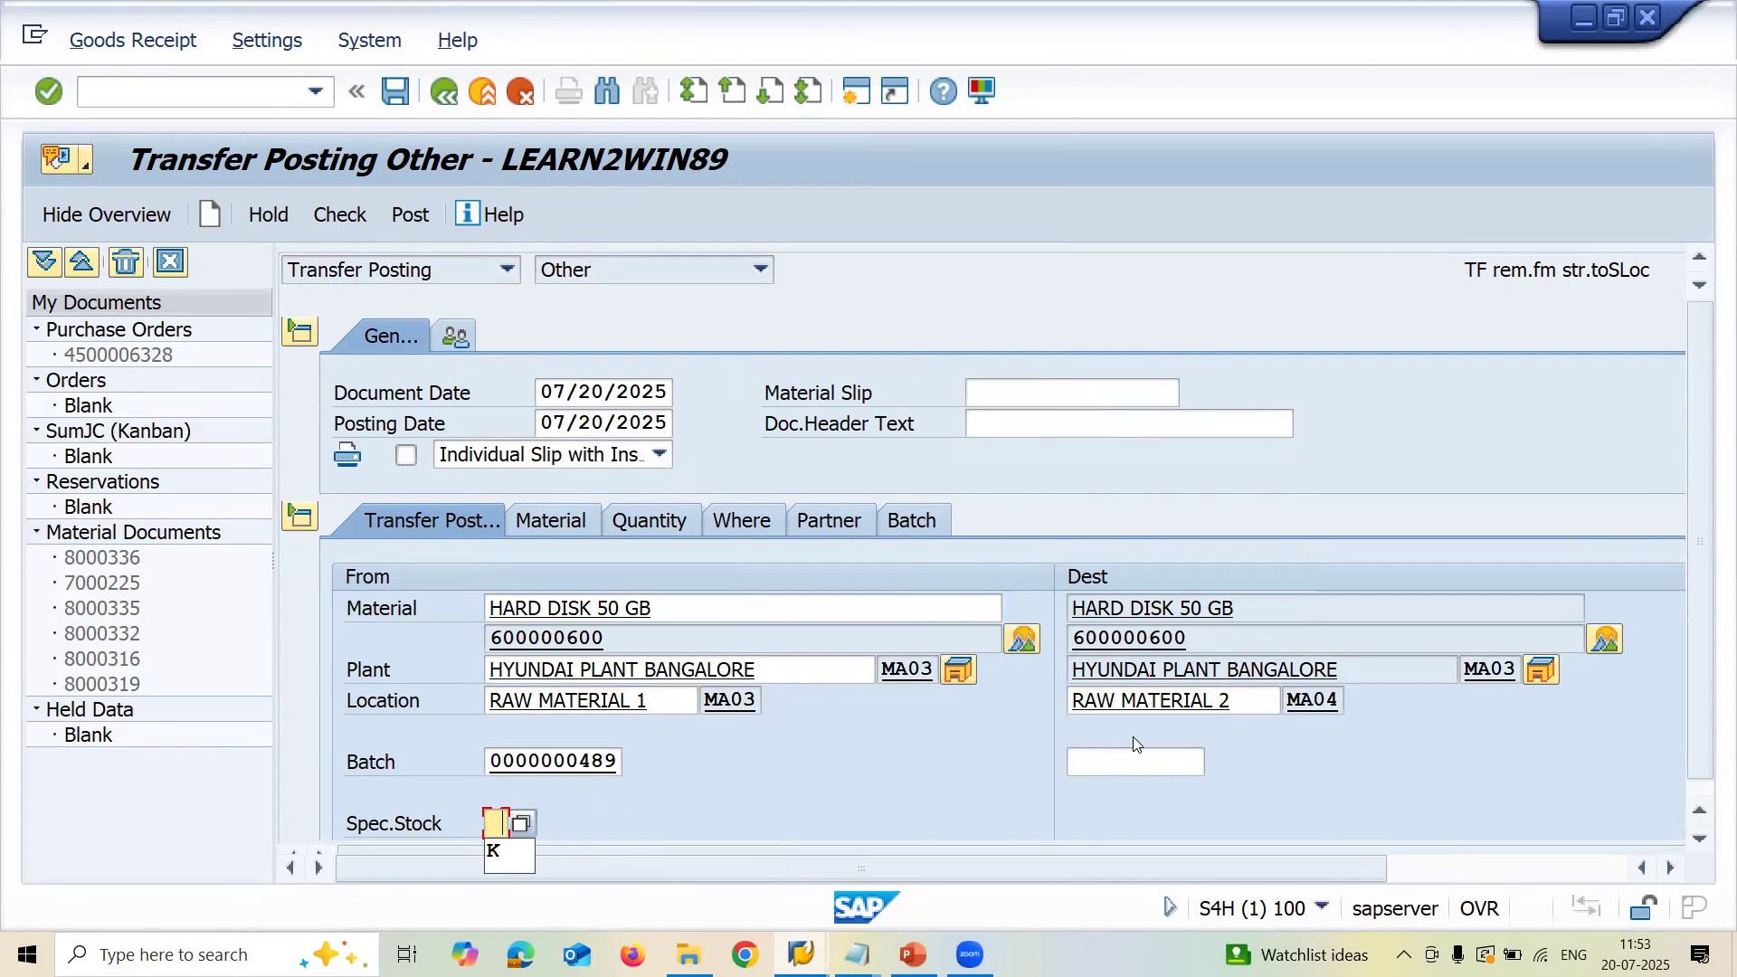
click(1120, 760)
key(Down)
key(Return)
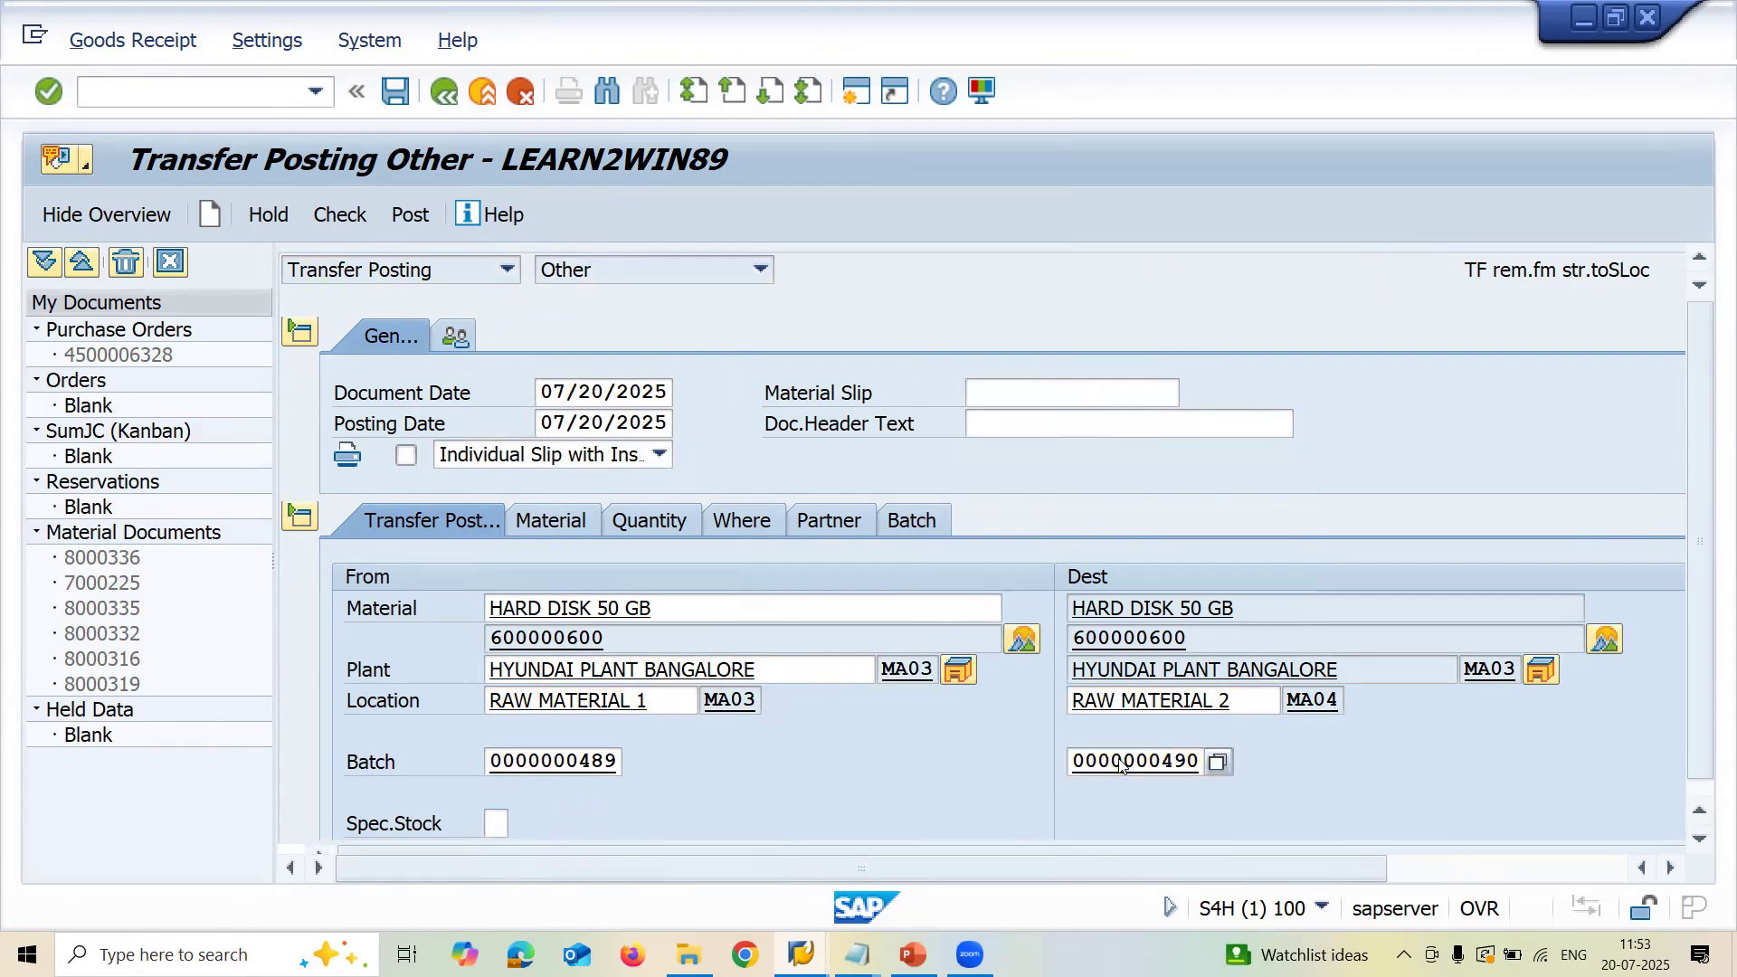
click(1119, 760)
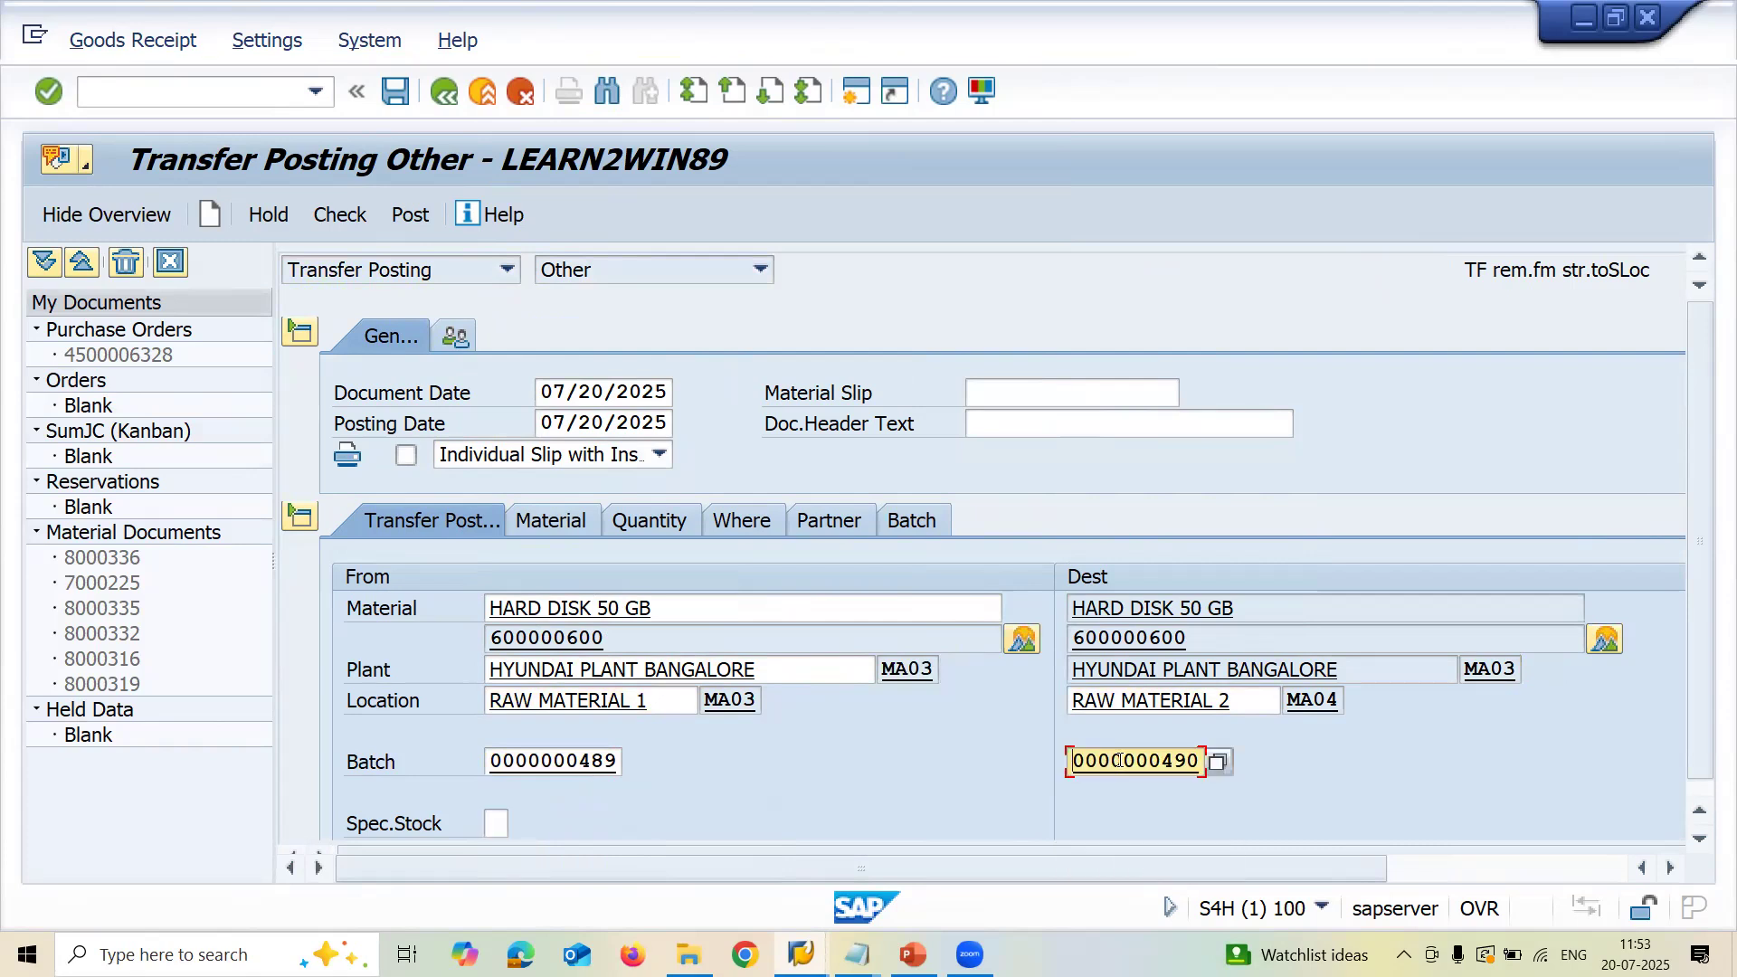
Set the quantity to 10 EA and post the movement type 313 transfer
click(1527, 871)
click(1666, 738)
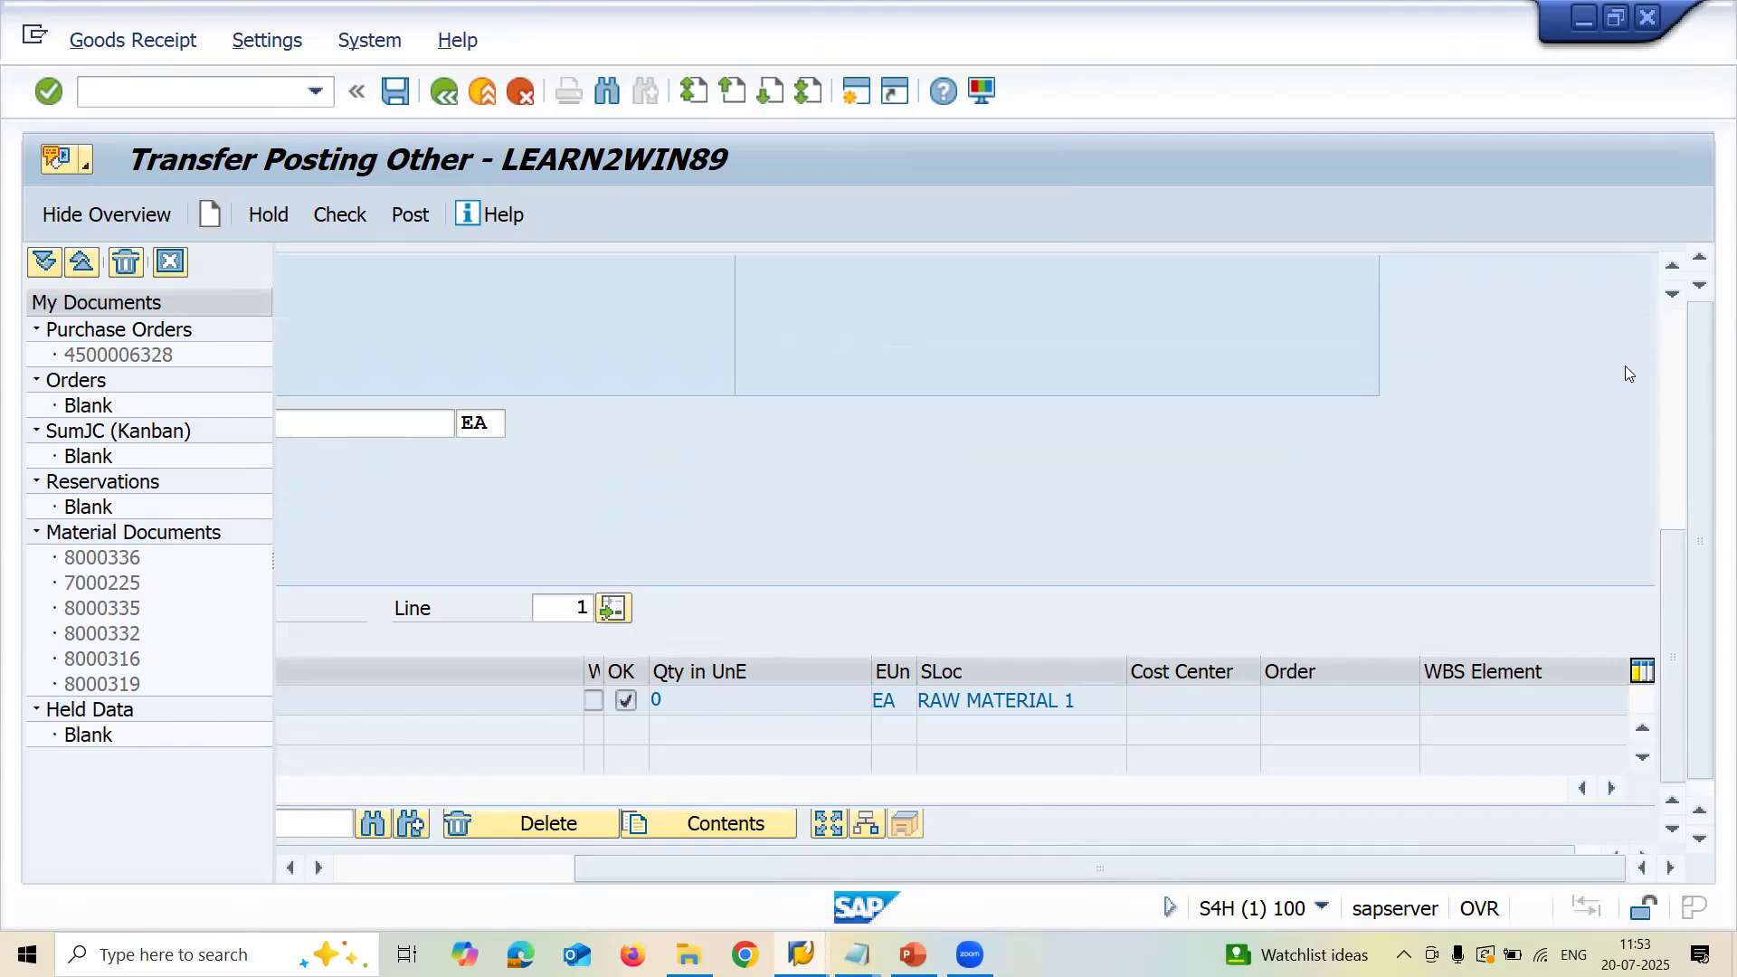
click(1672, 355)
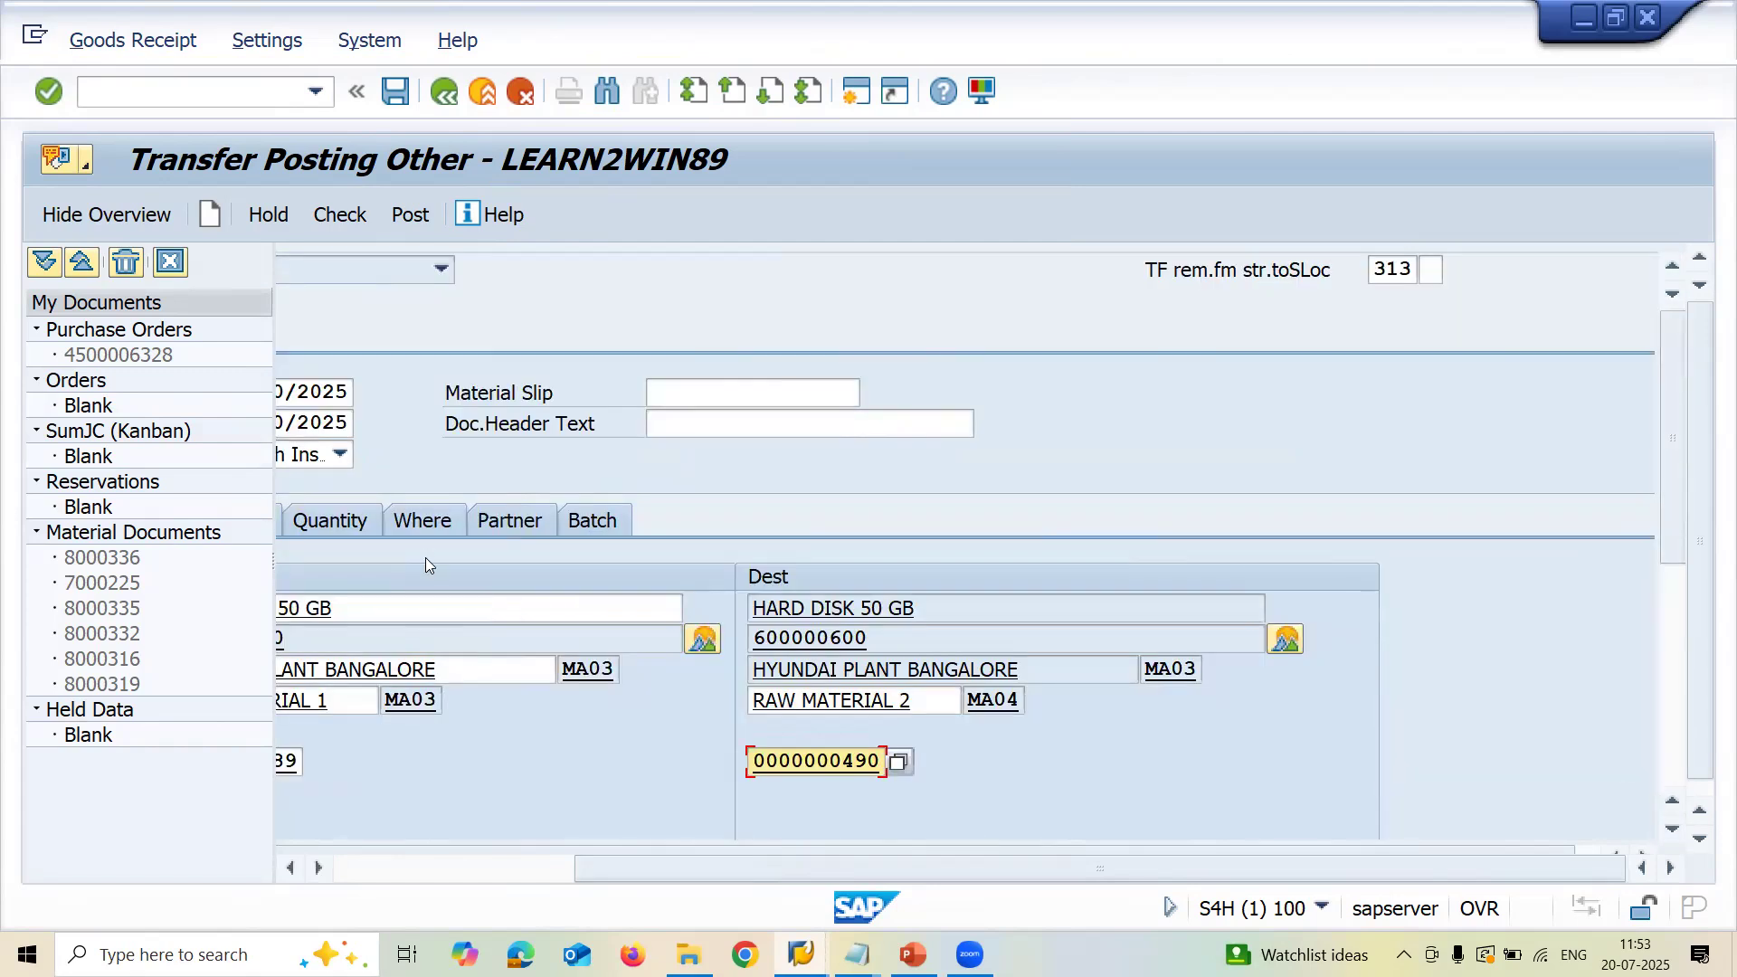
click(358, 871)
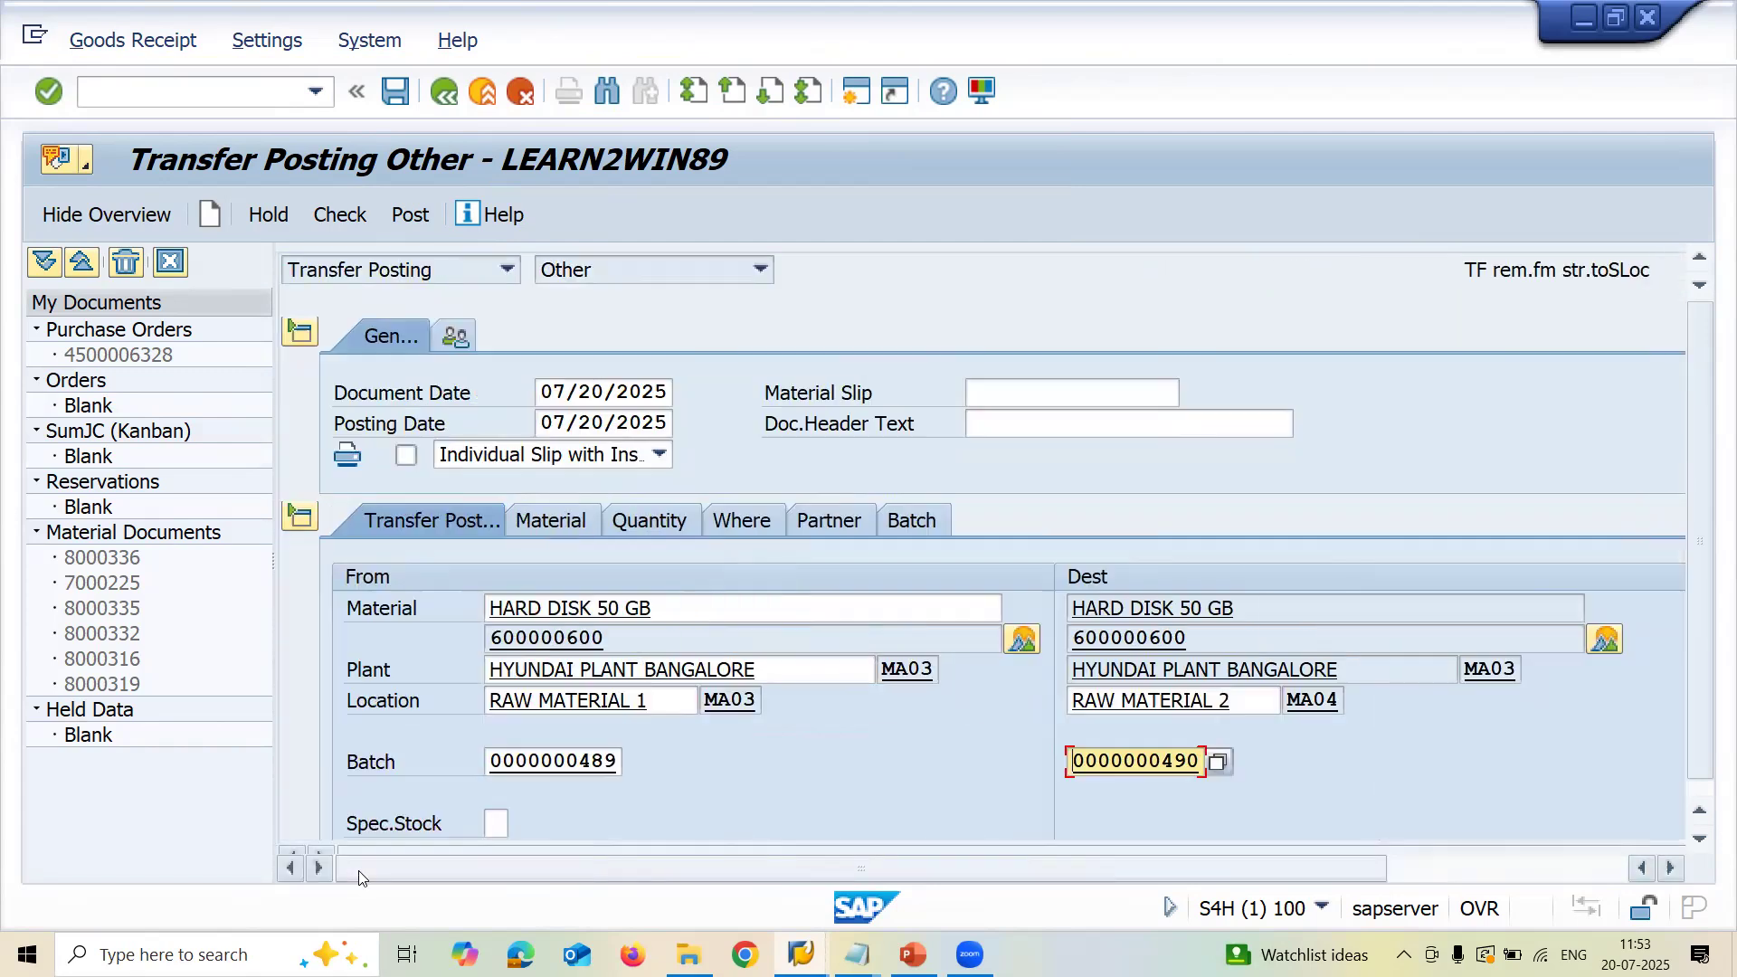
click(642, 534)
text(10)
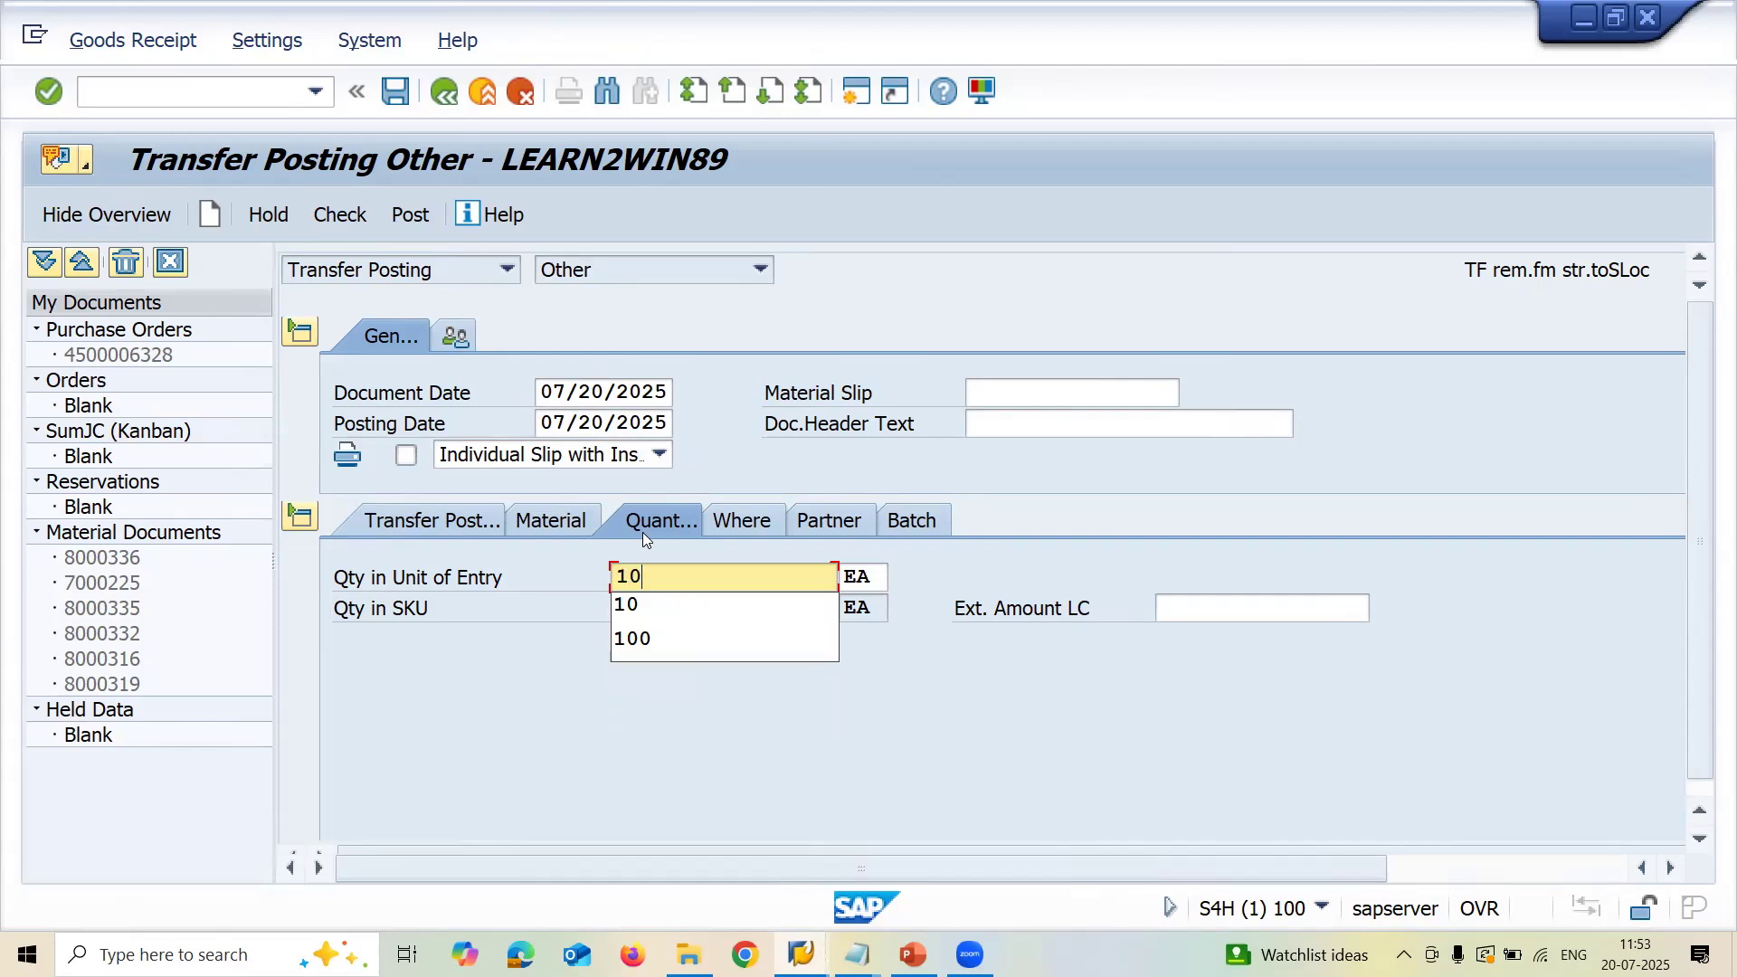
key(Return)
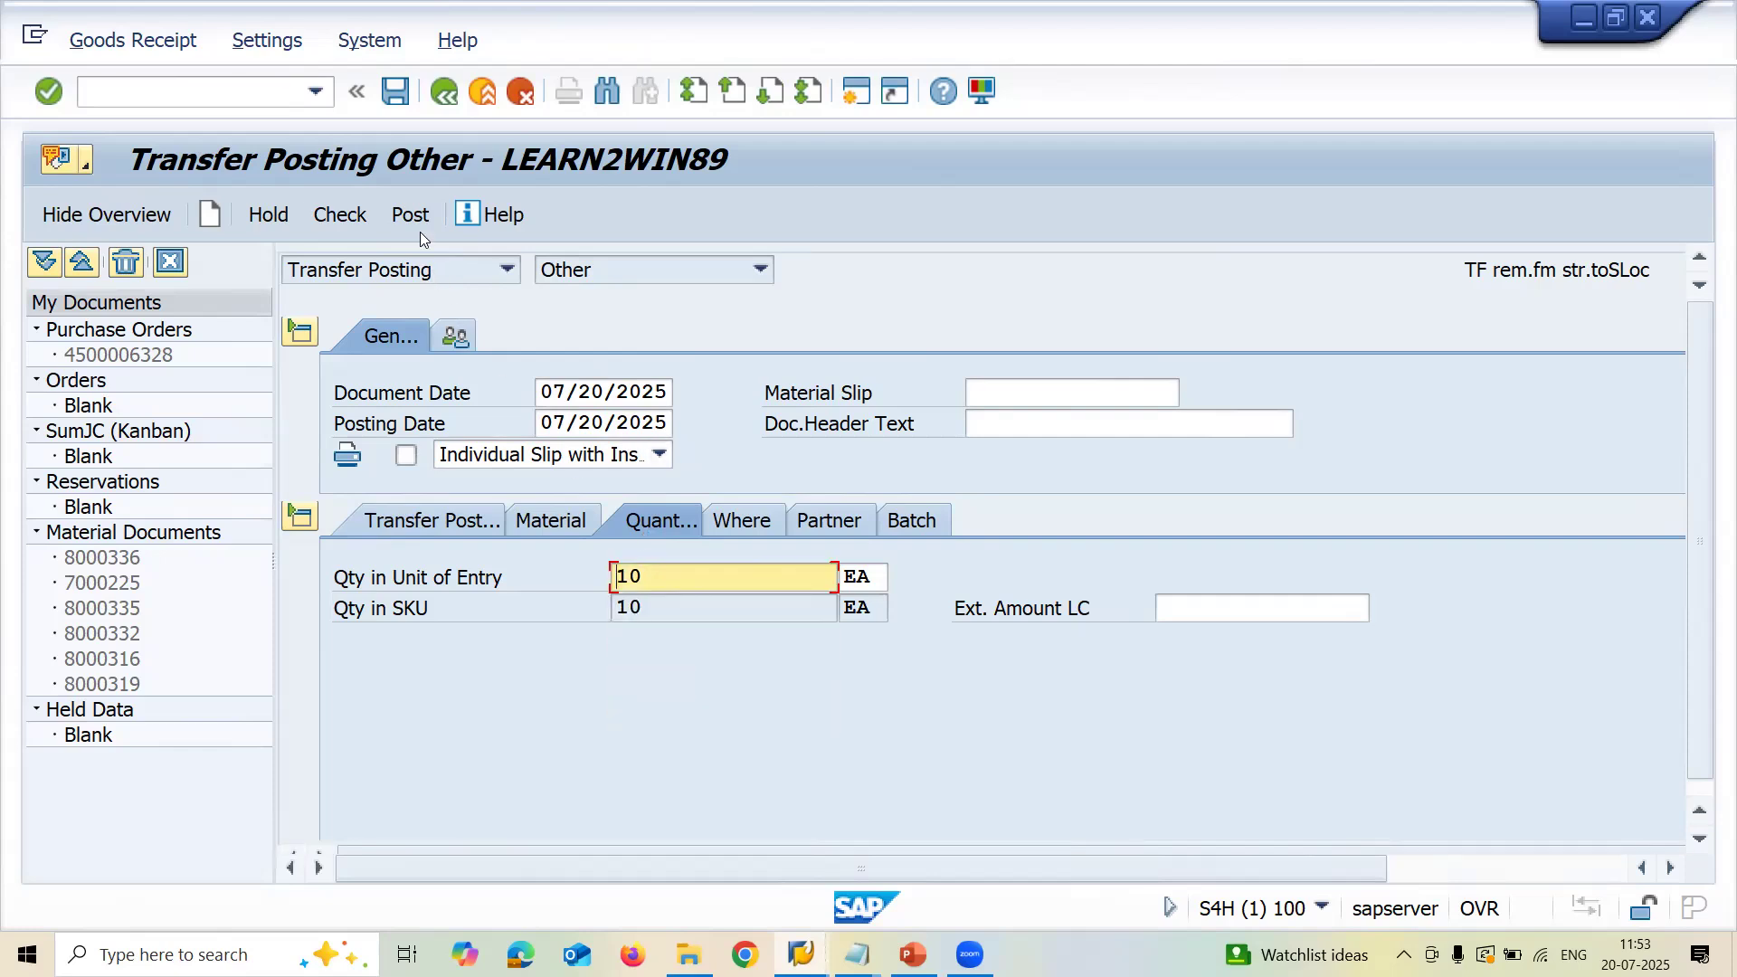
click(420, 223)
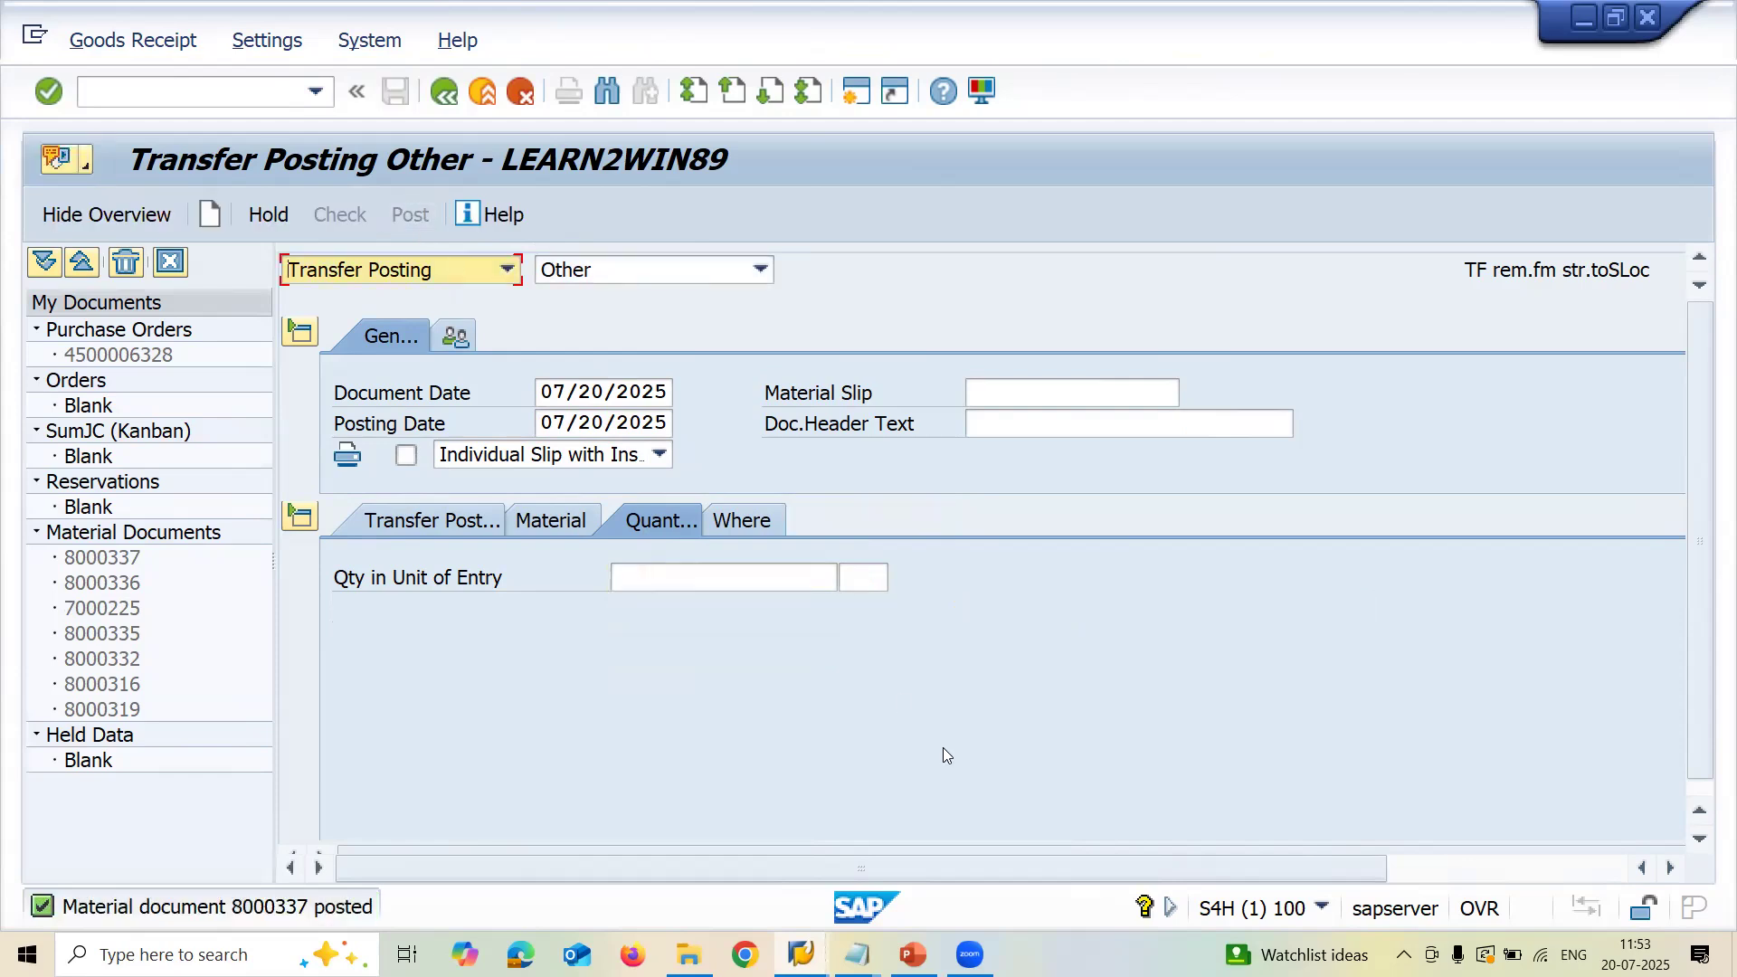
Refresh the stock overview of material 600000600 and narrow its columns to examine the Transfer (SLoc) stock
mouse_move(801, 955)
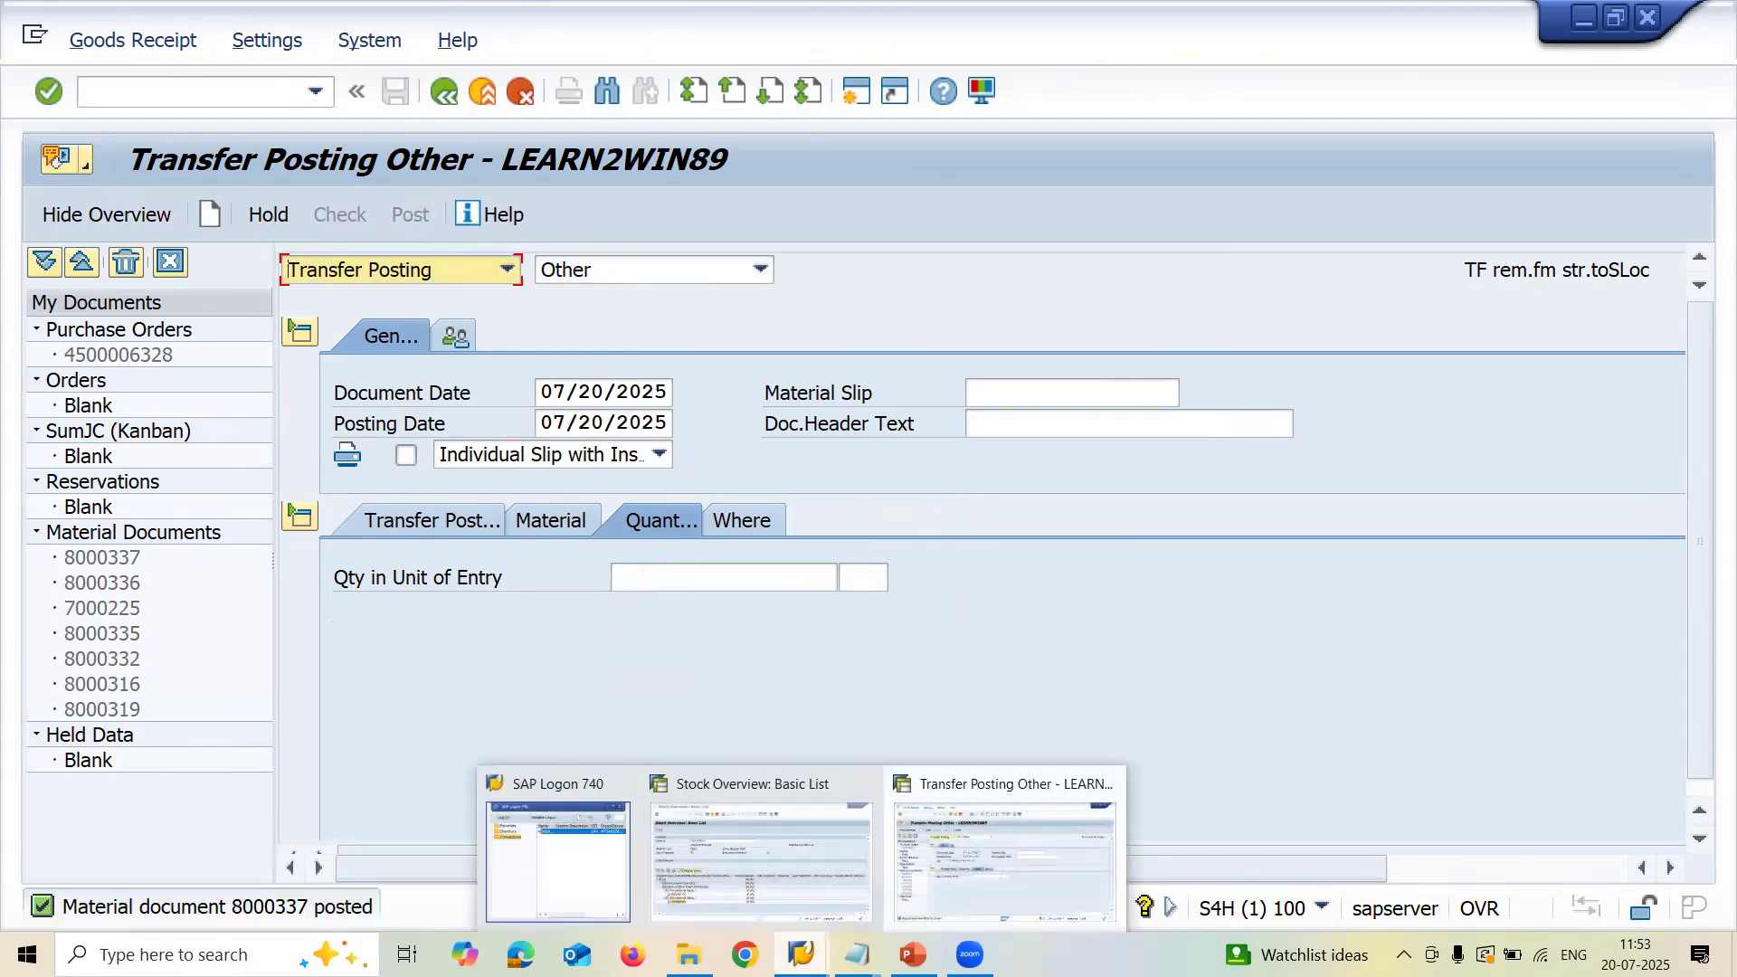
click(793, 865)
click(83, 214)
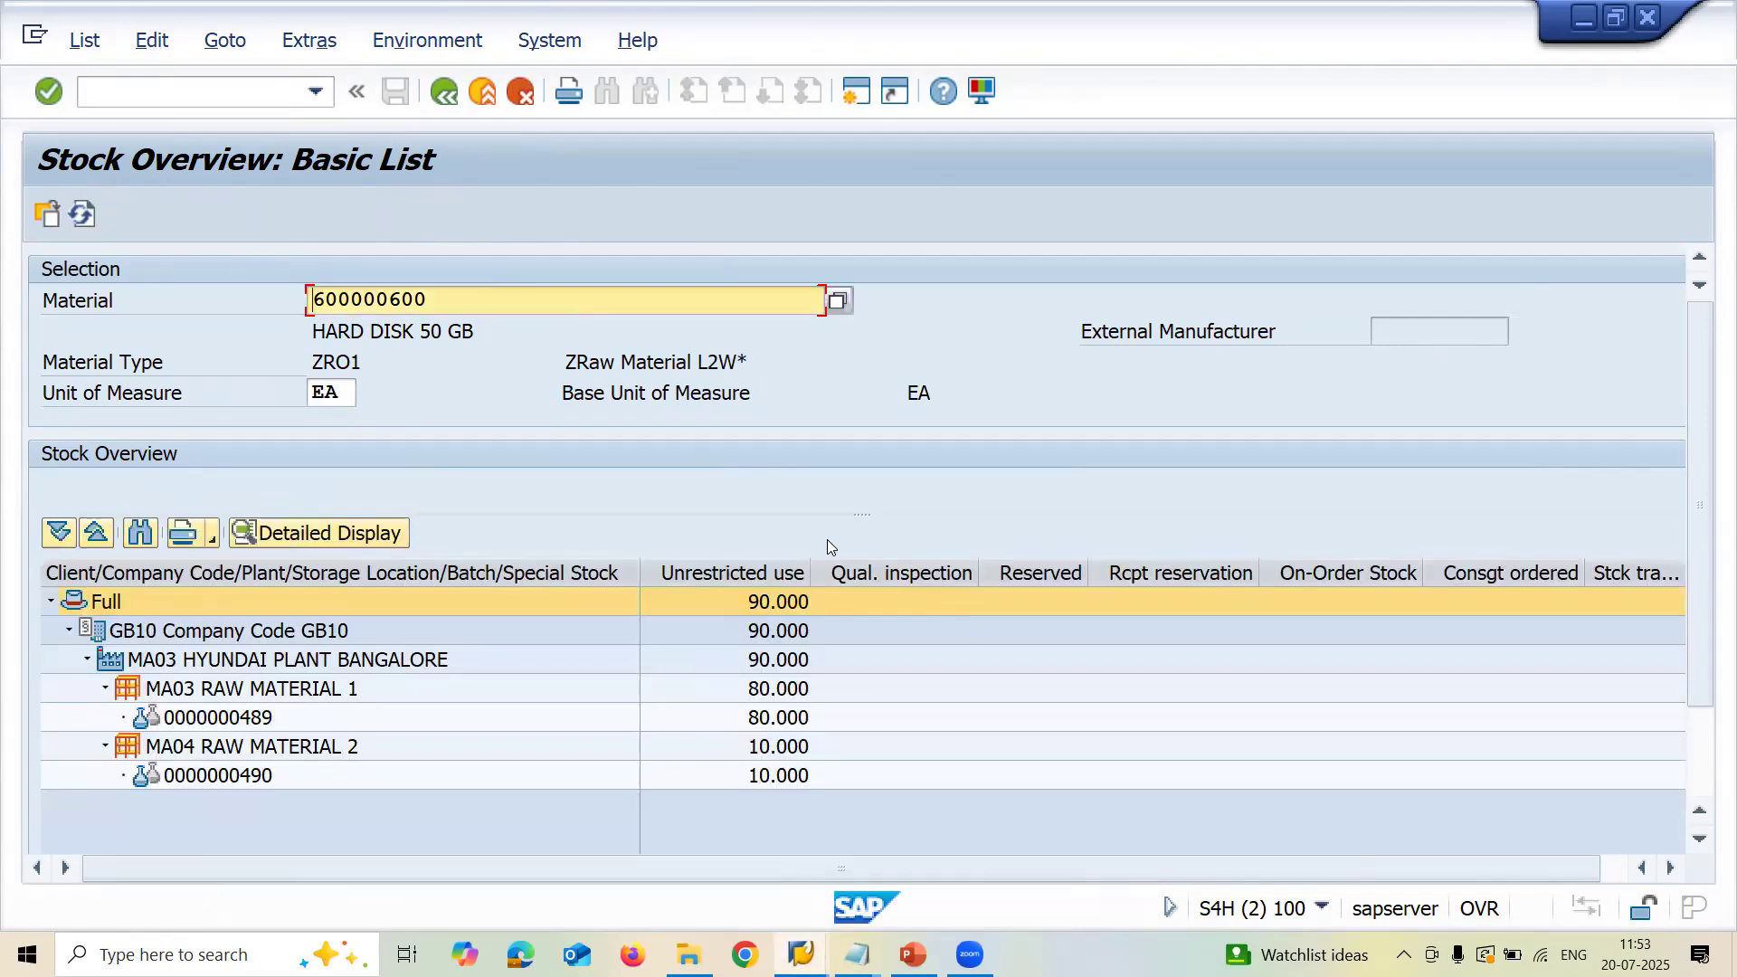
drag(640, 573, 528, 565)
drag(1475, 573, 1415, 566)
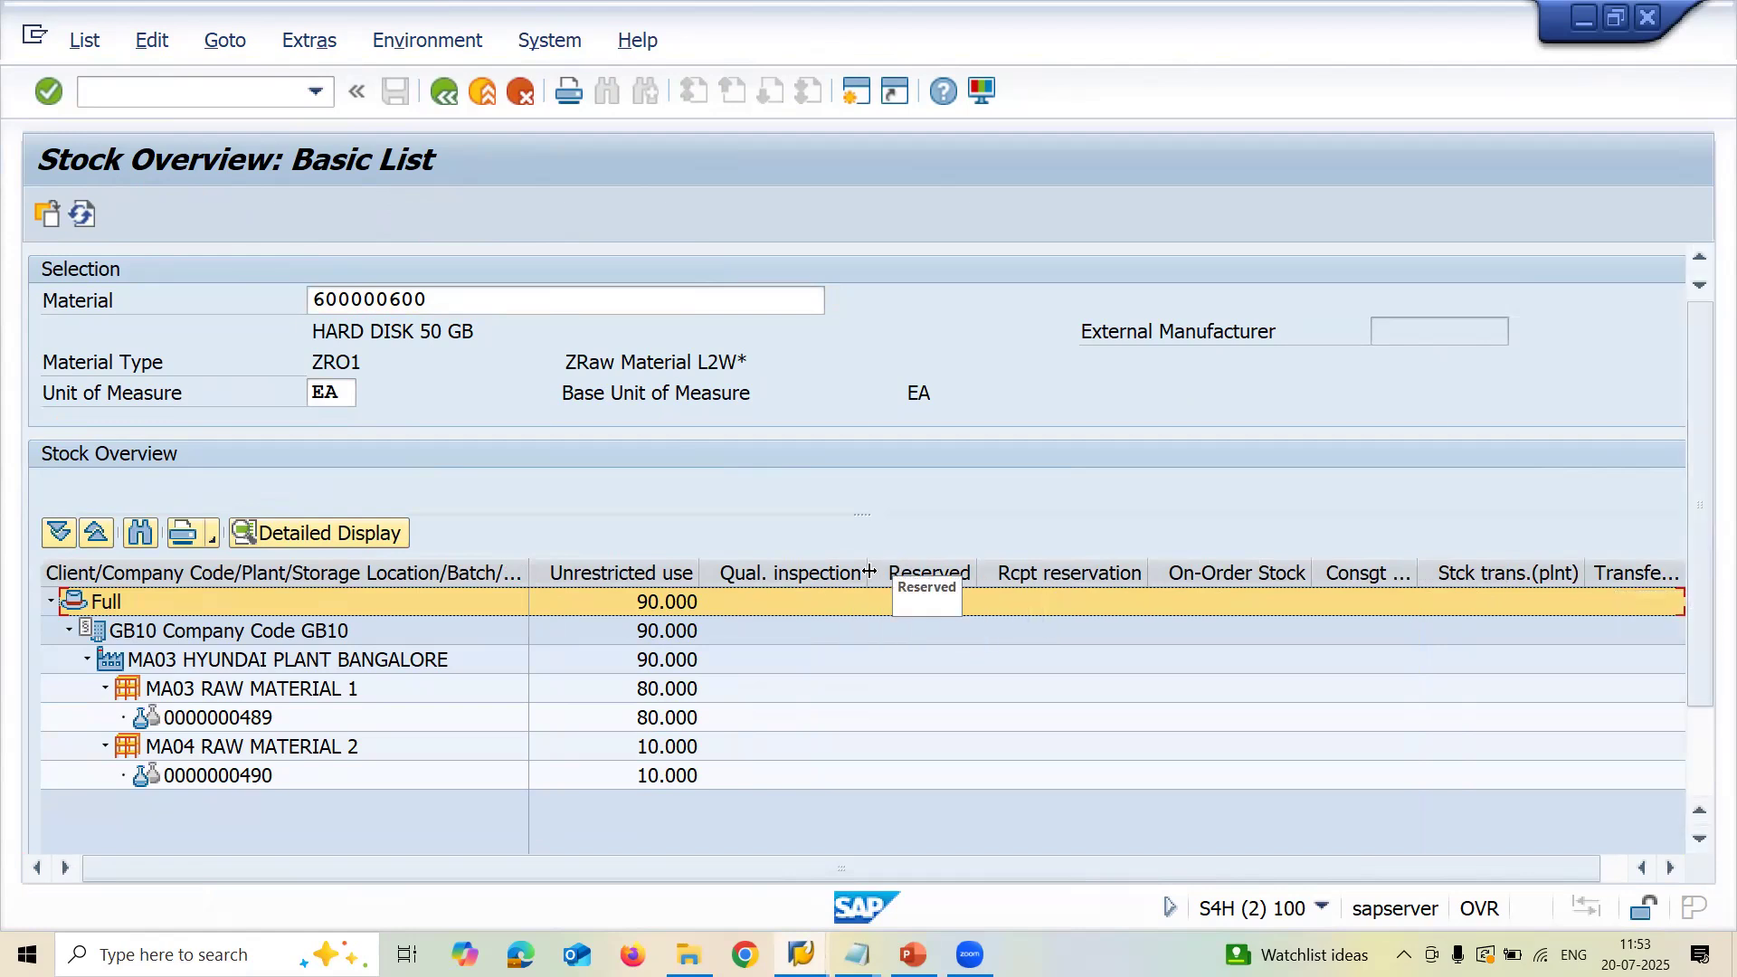
drag(866, 571, 799, 571)
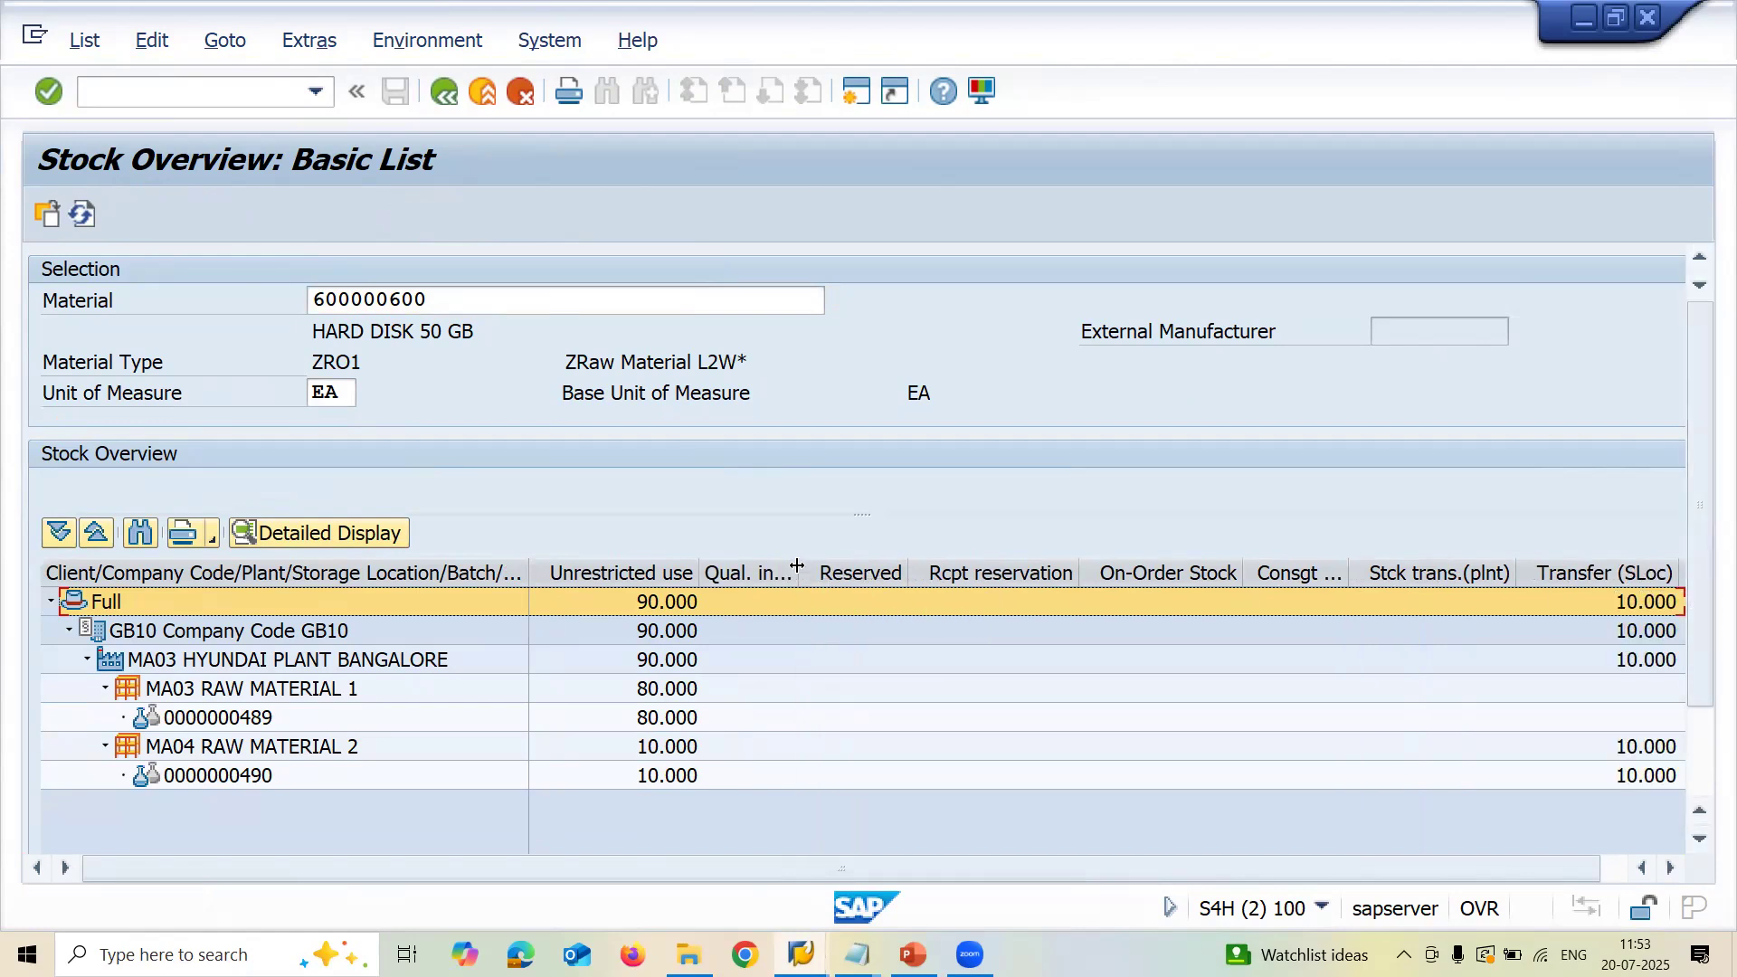
drag(1519, 571, 1350, 570)
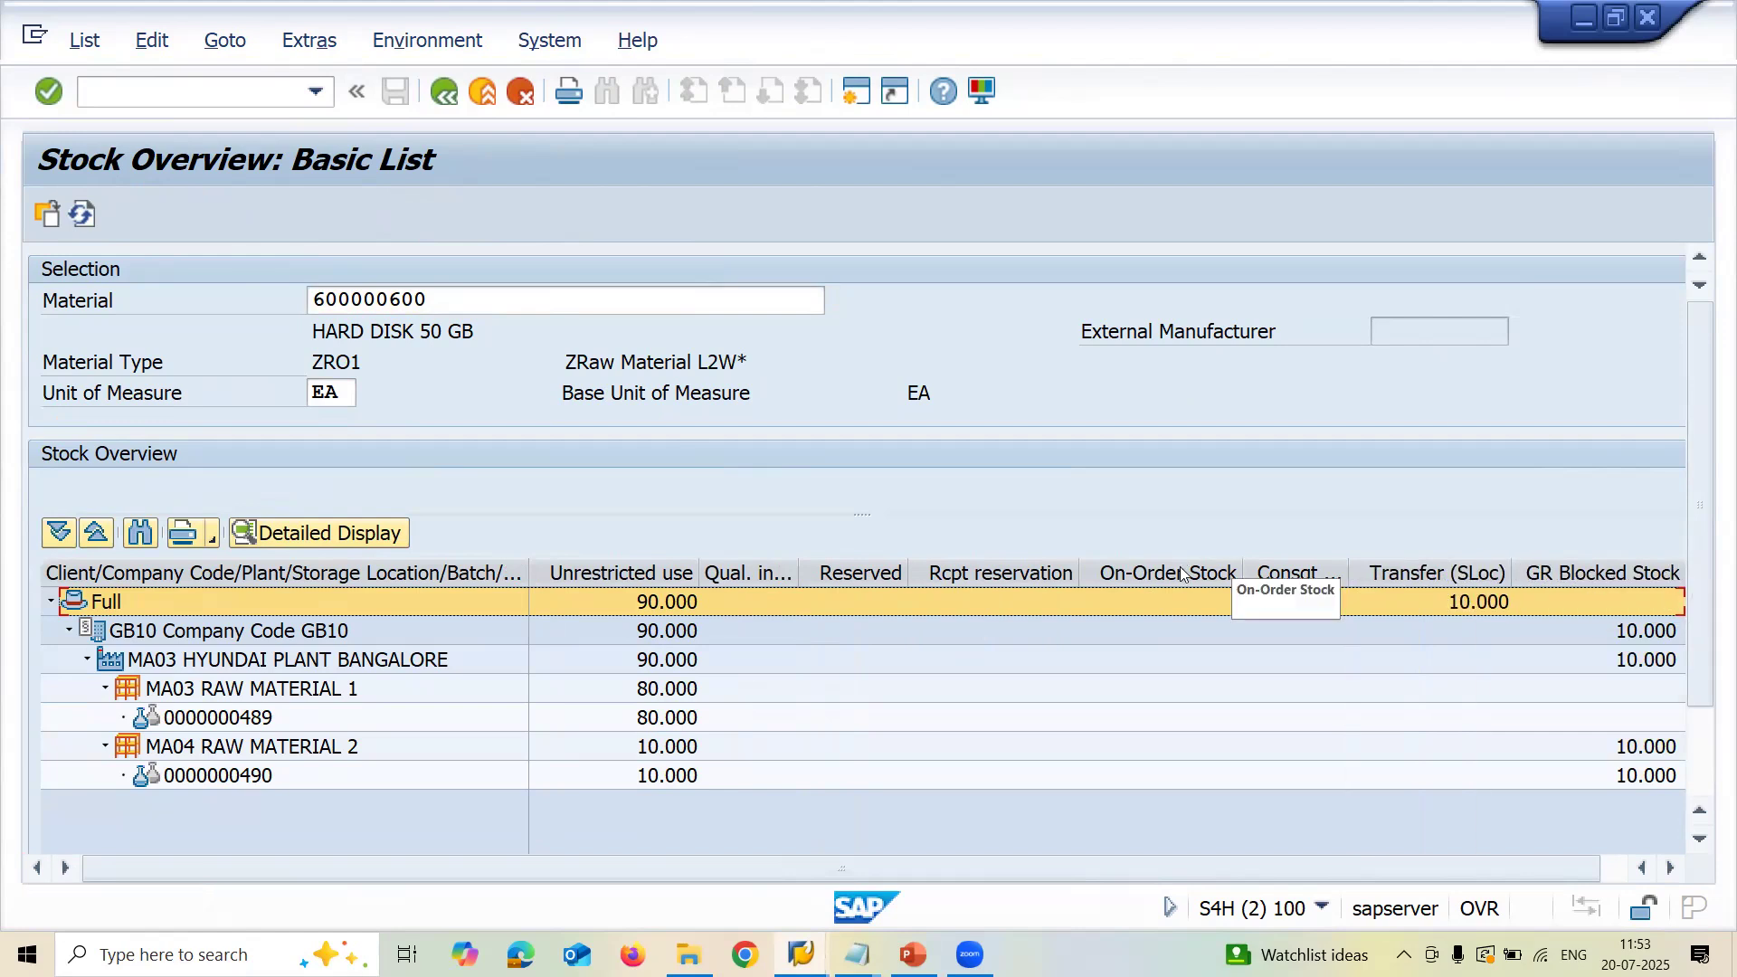
click(1473, 580)
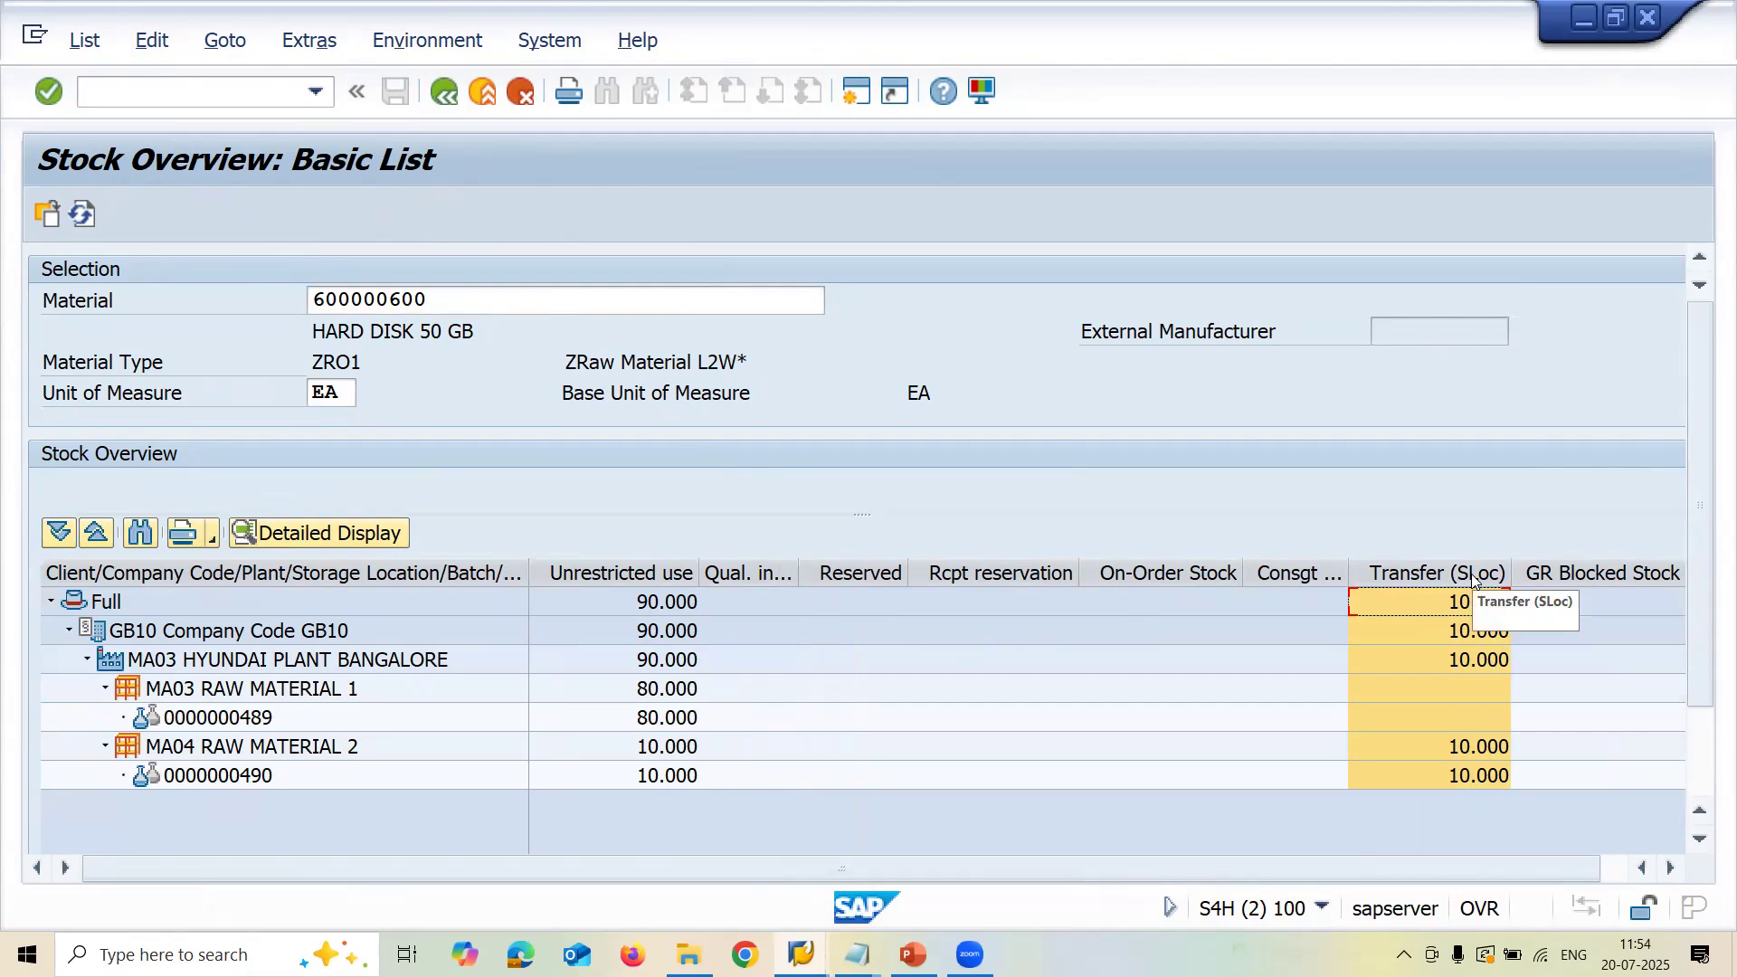
Return to the transfer posting session and set the movement type to 315
key(alt+Tab)
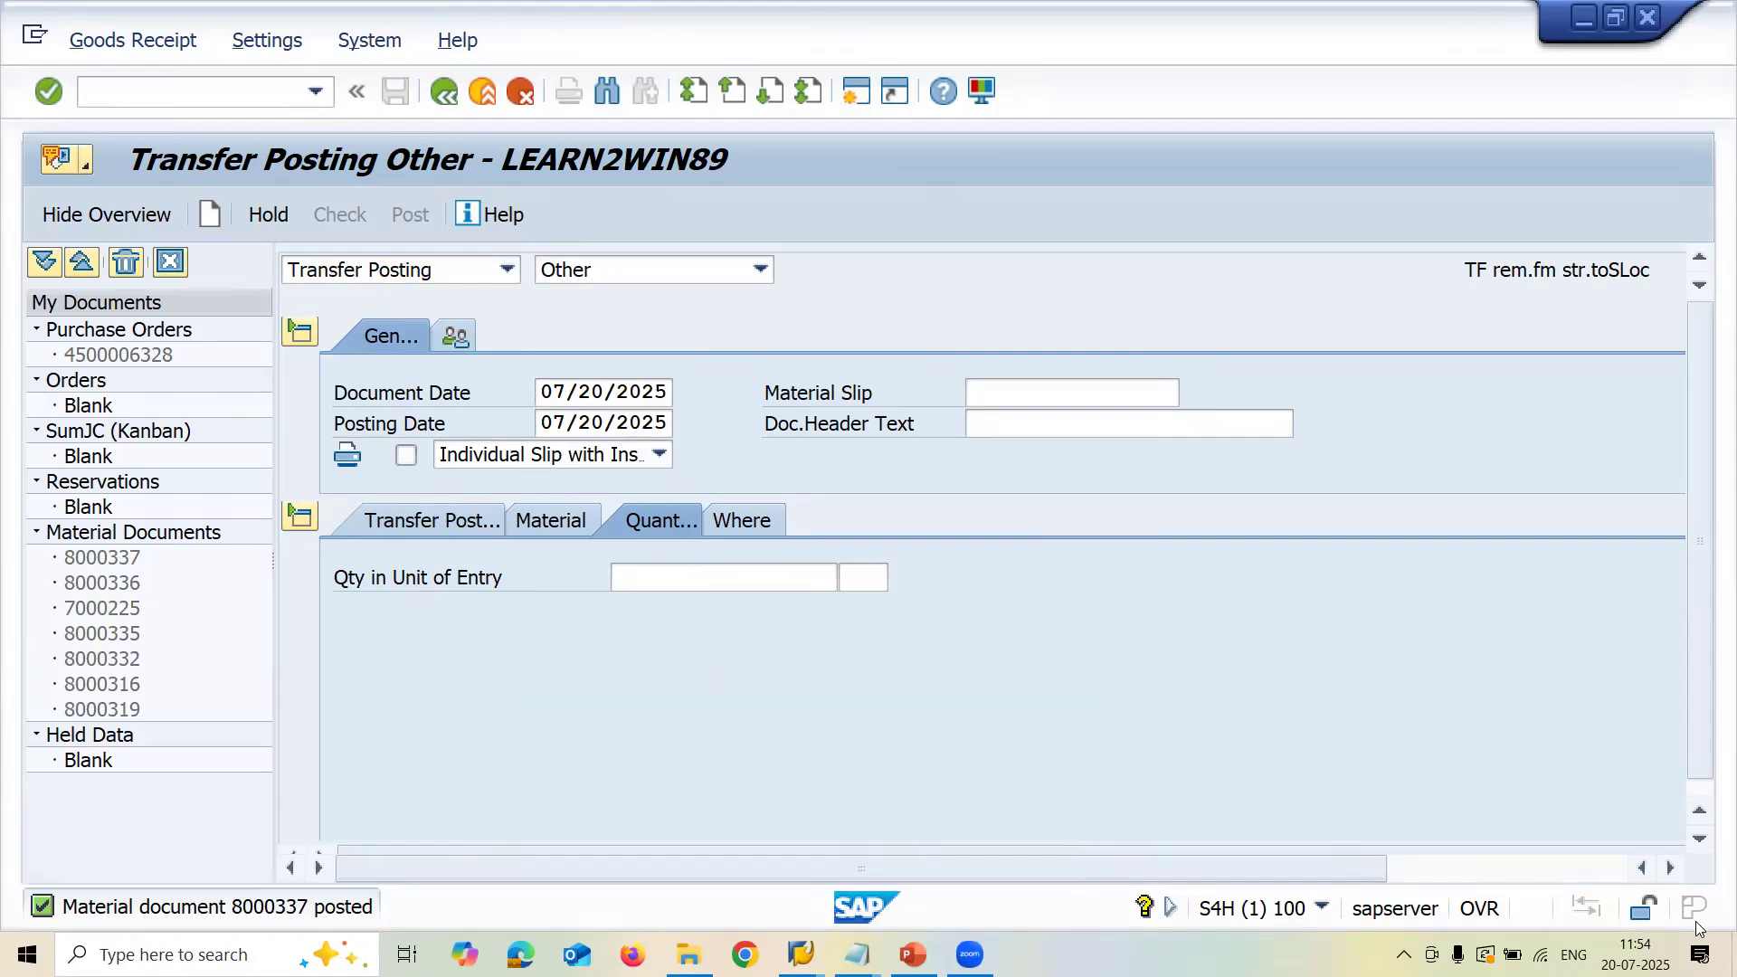
click(1583, 874)
click(1416, 271)
key(BackSpace)
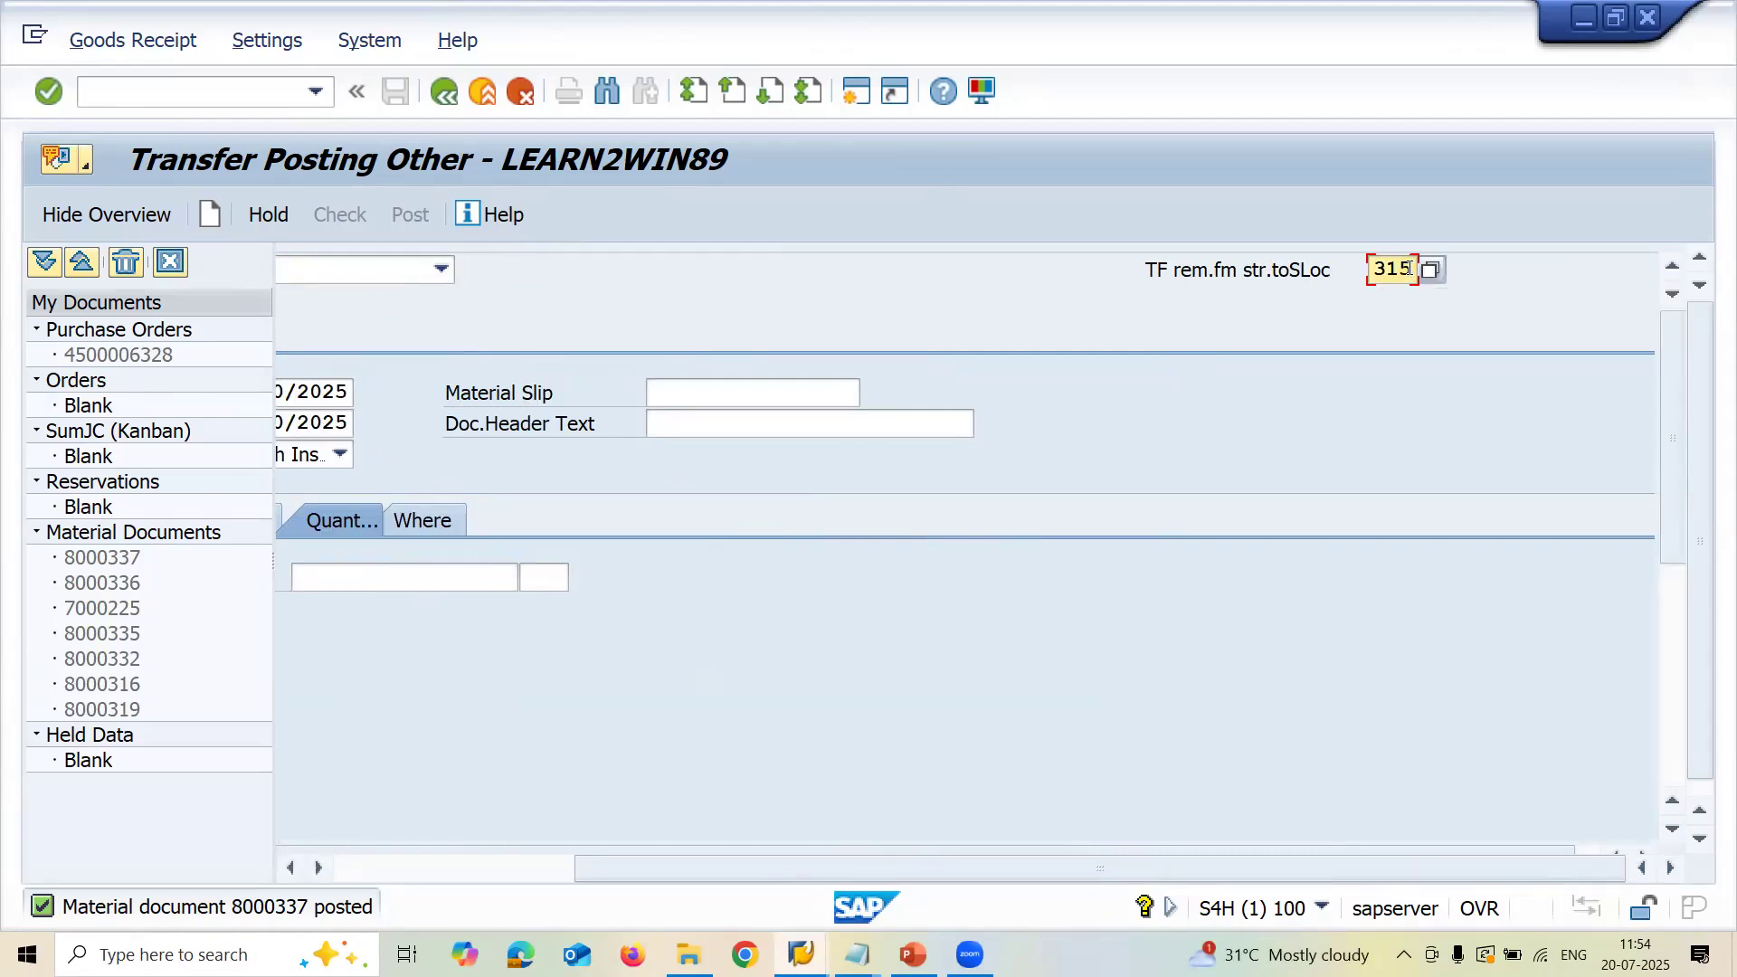
key(Return)
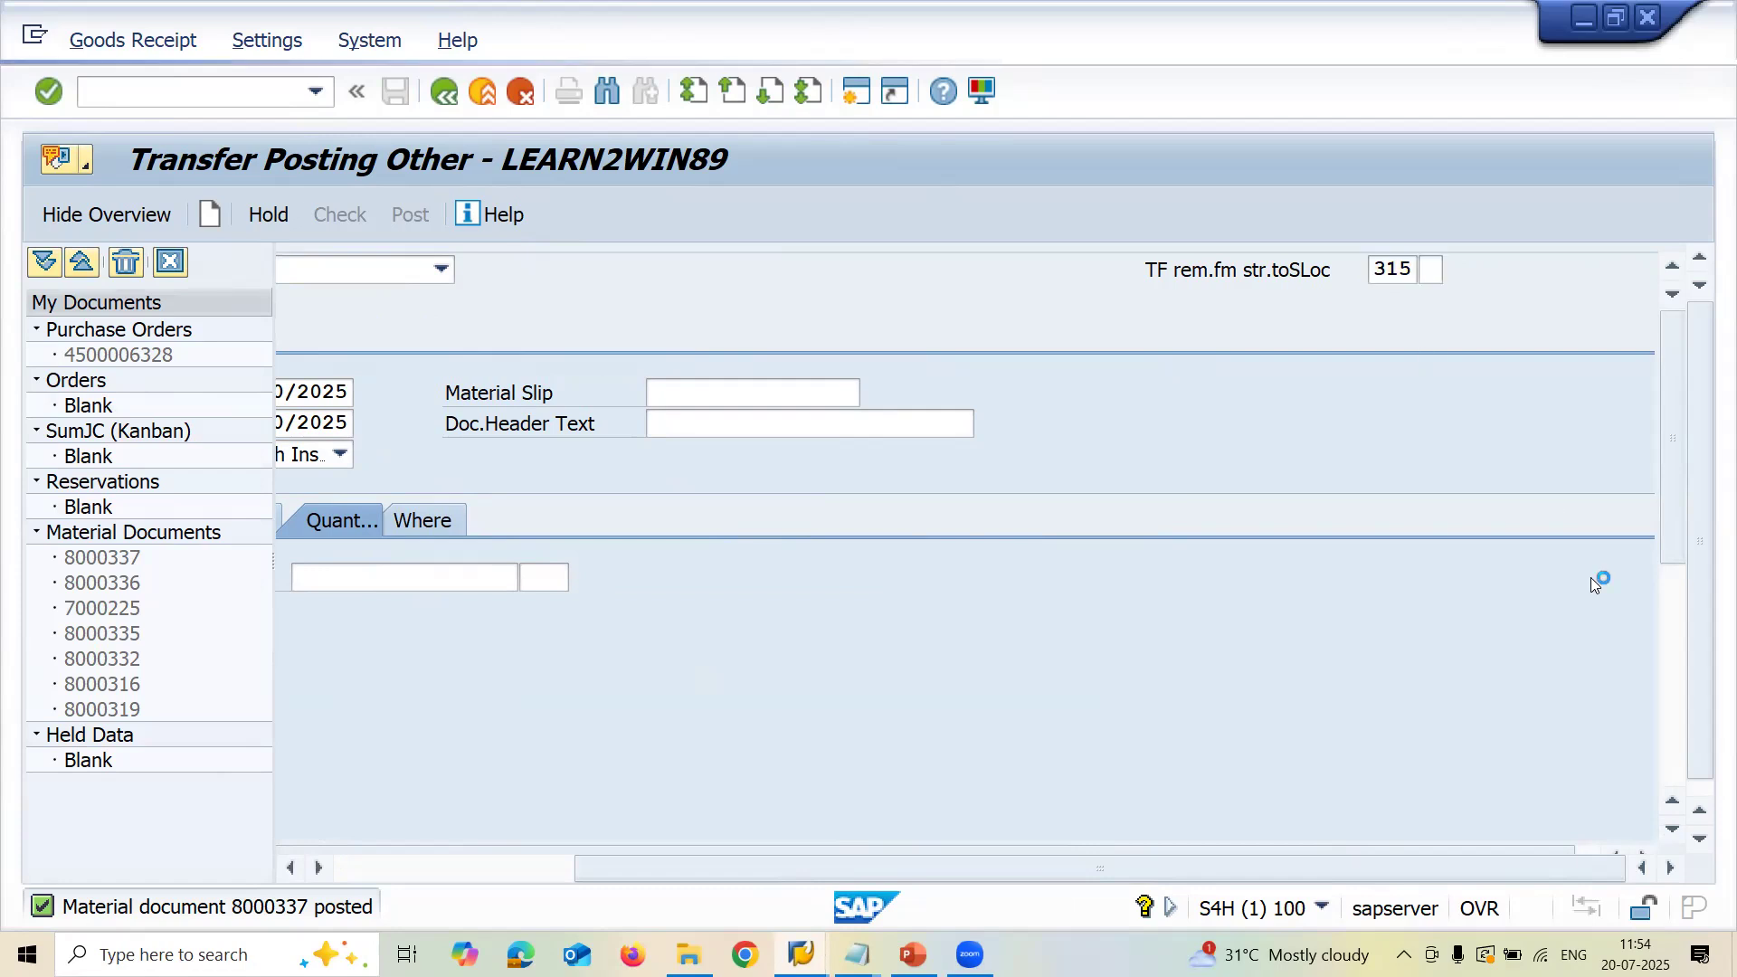
Enter material 600000600 with plant MA03 and storage location MA03 on the destination side
click(351, 869)
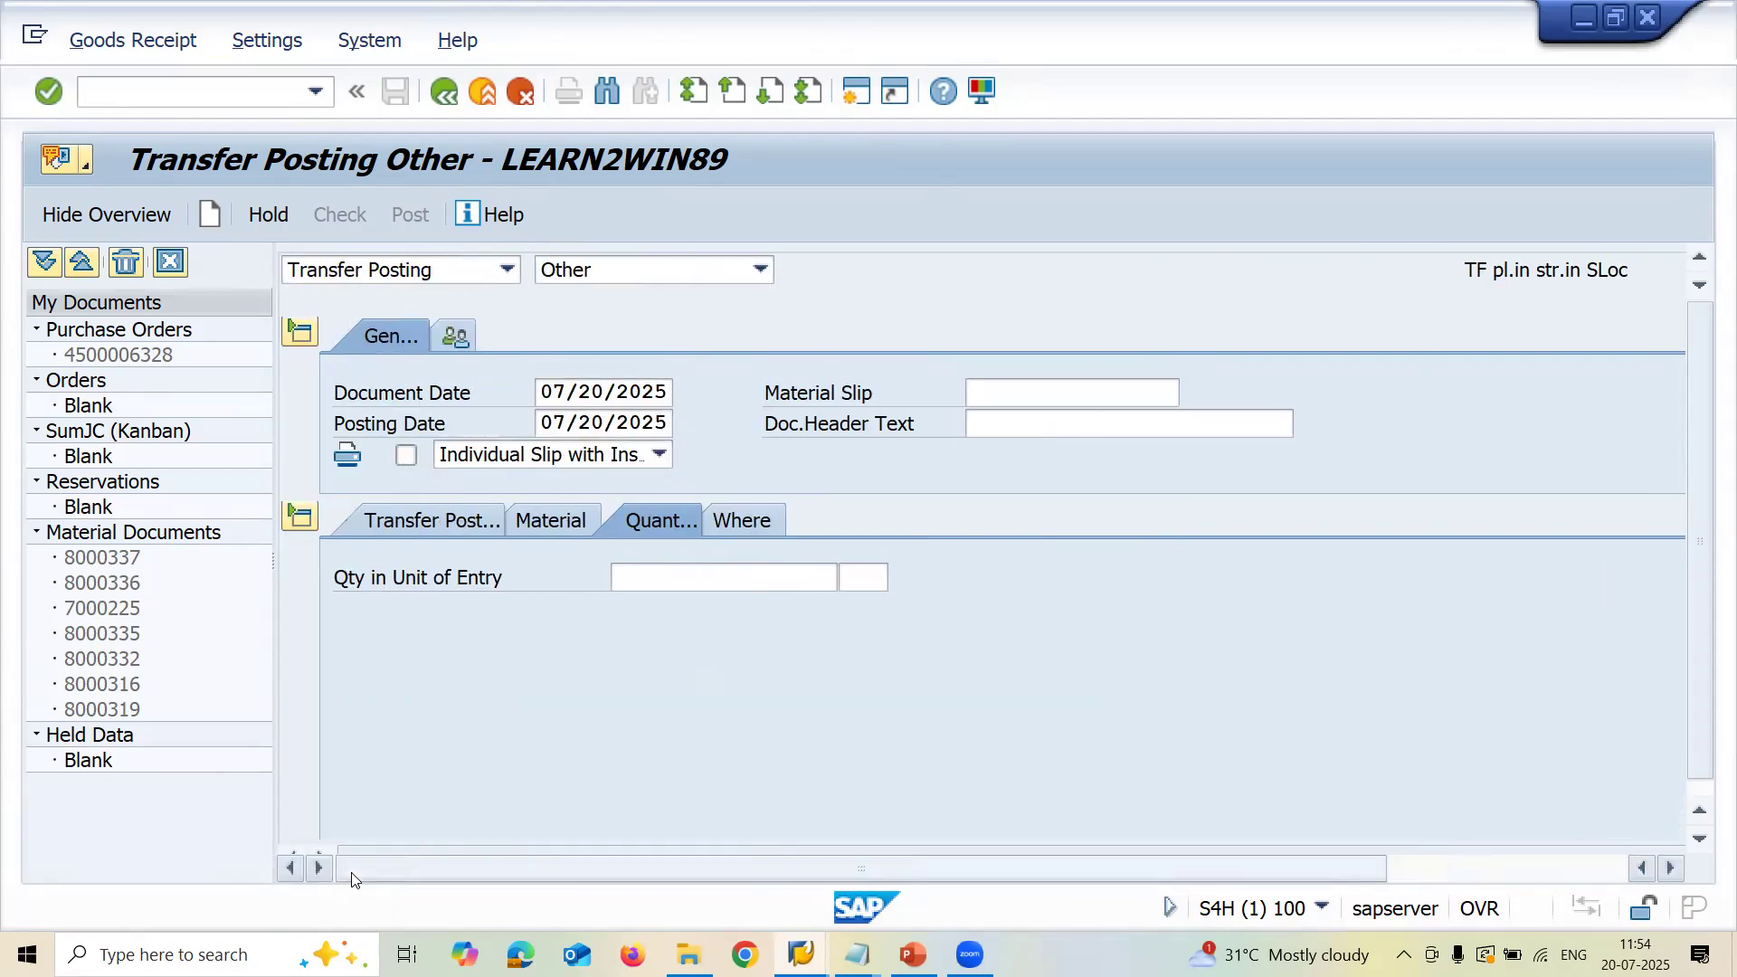
click(427, 520)
click(510, 608)
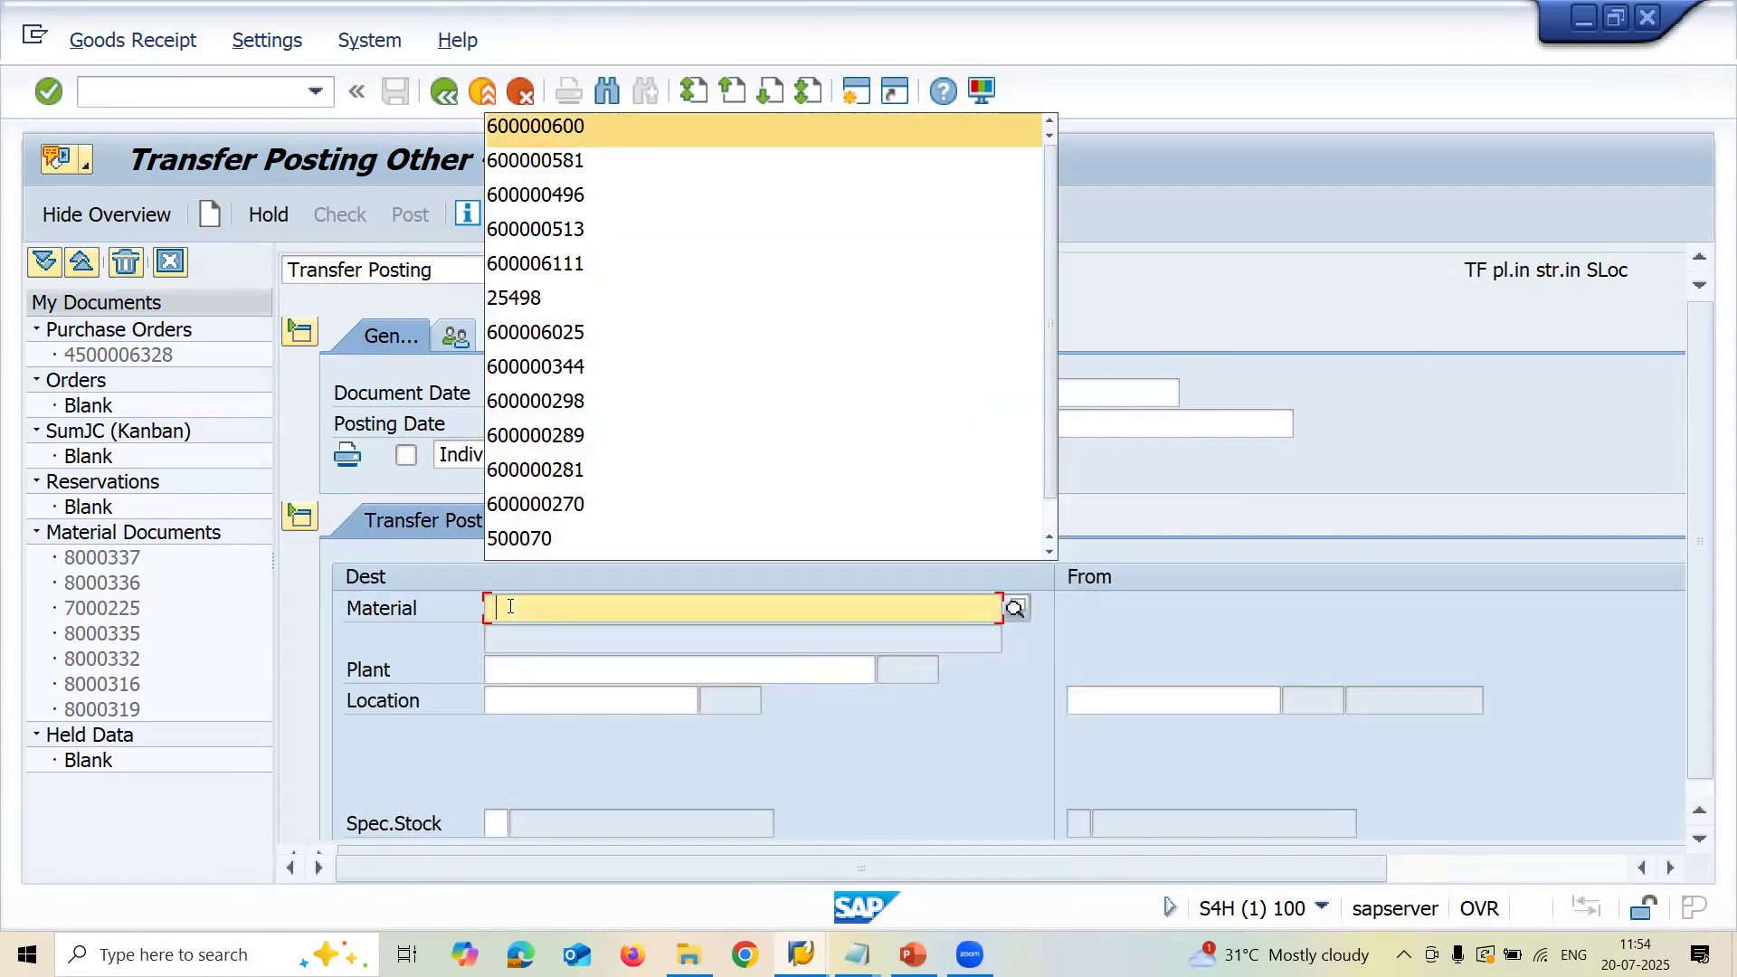
key(Tab)
key(Return)
key(Tab)
key(Down)
key(Return)
key(Return)
click(1125, 709)
key(Down)
key(Return)
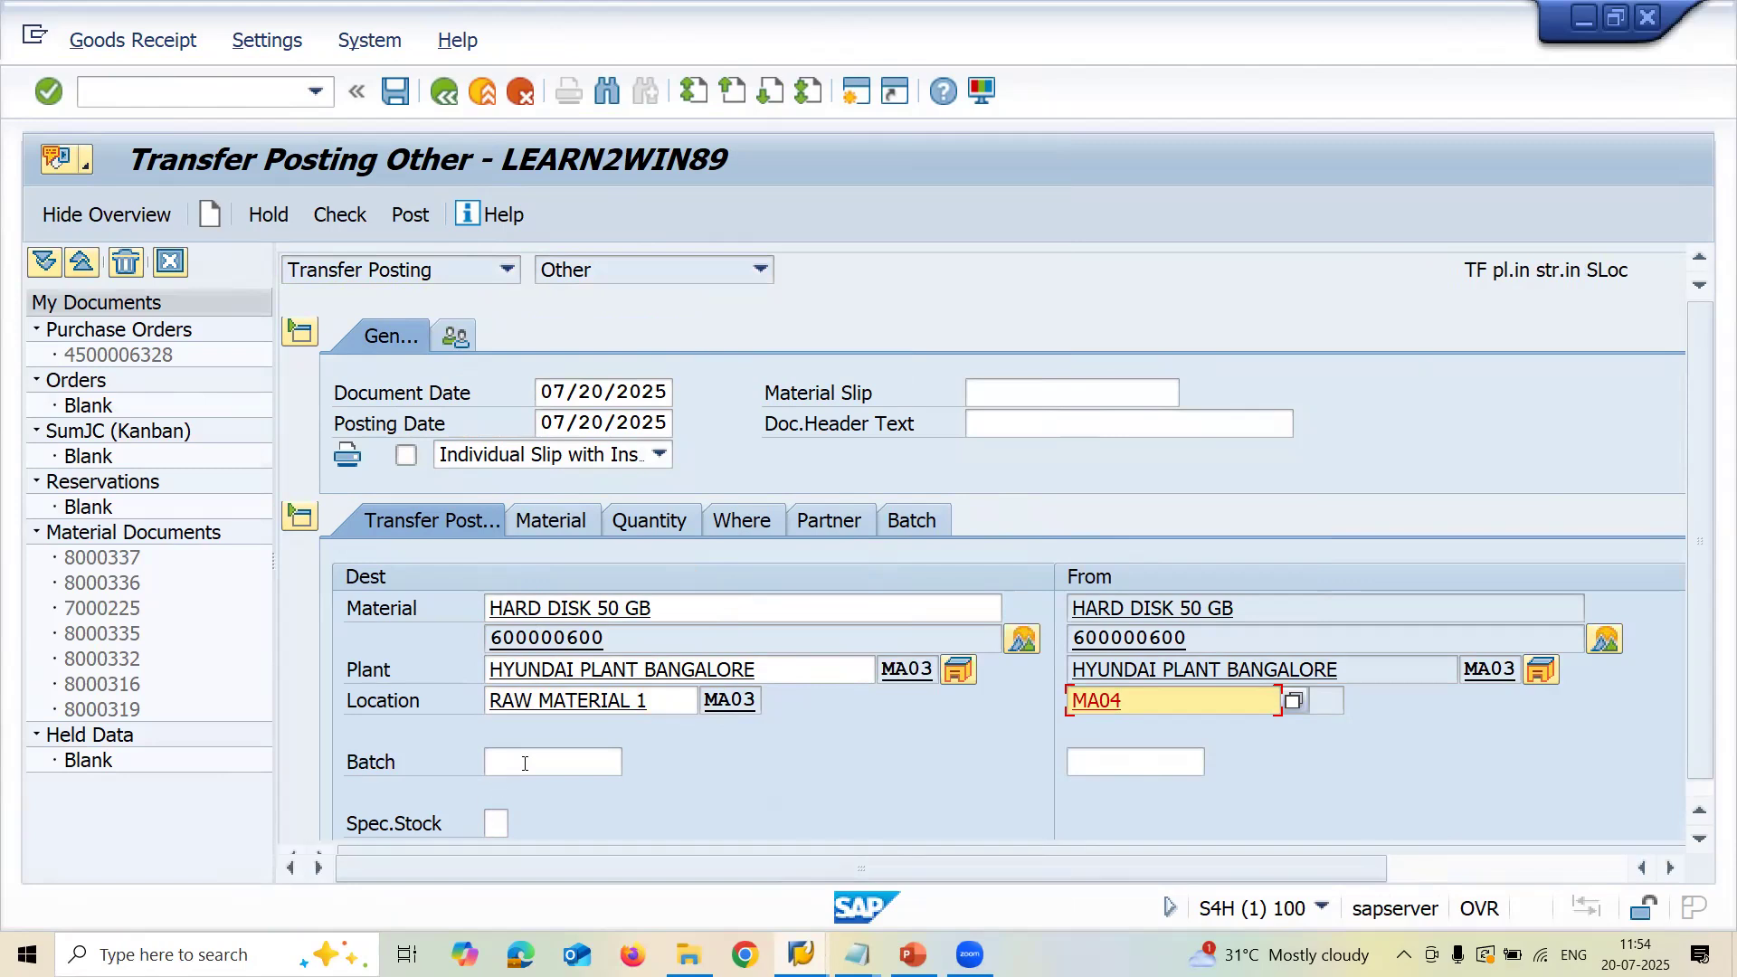
click(524, 763)
key(Down)
key(Return)
key(Tab)
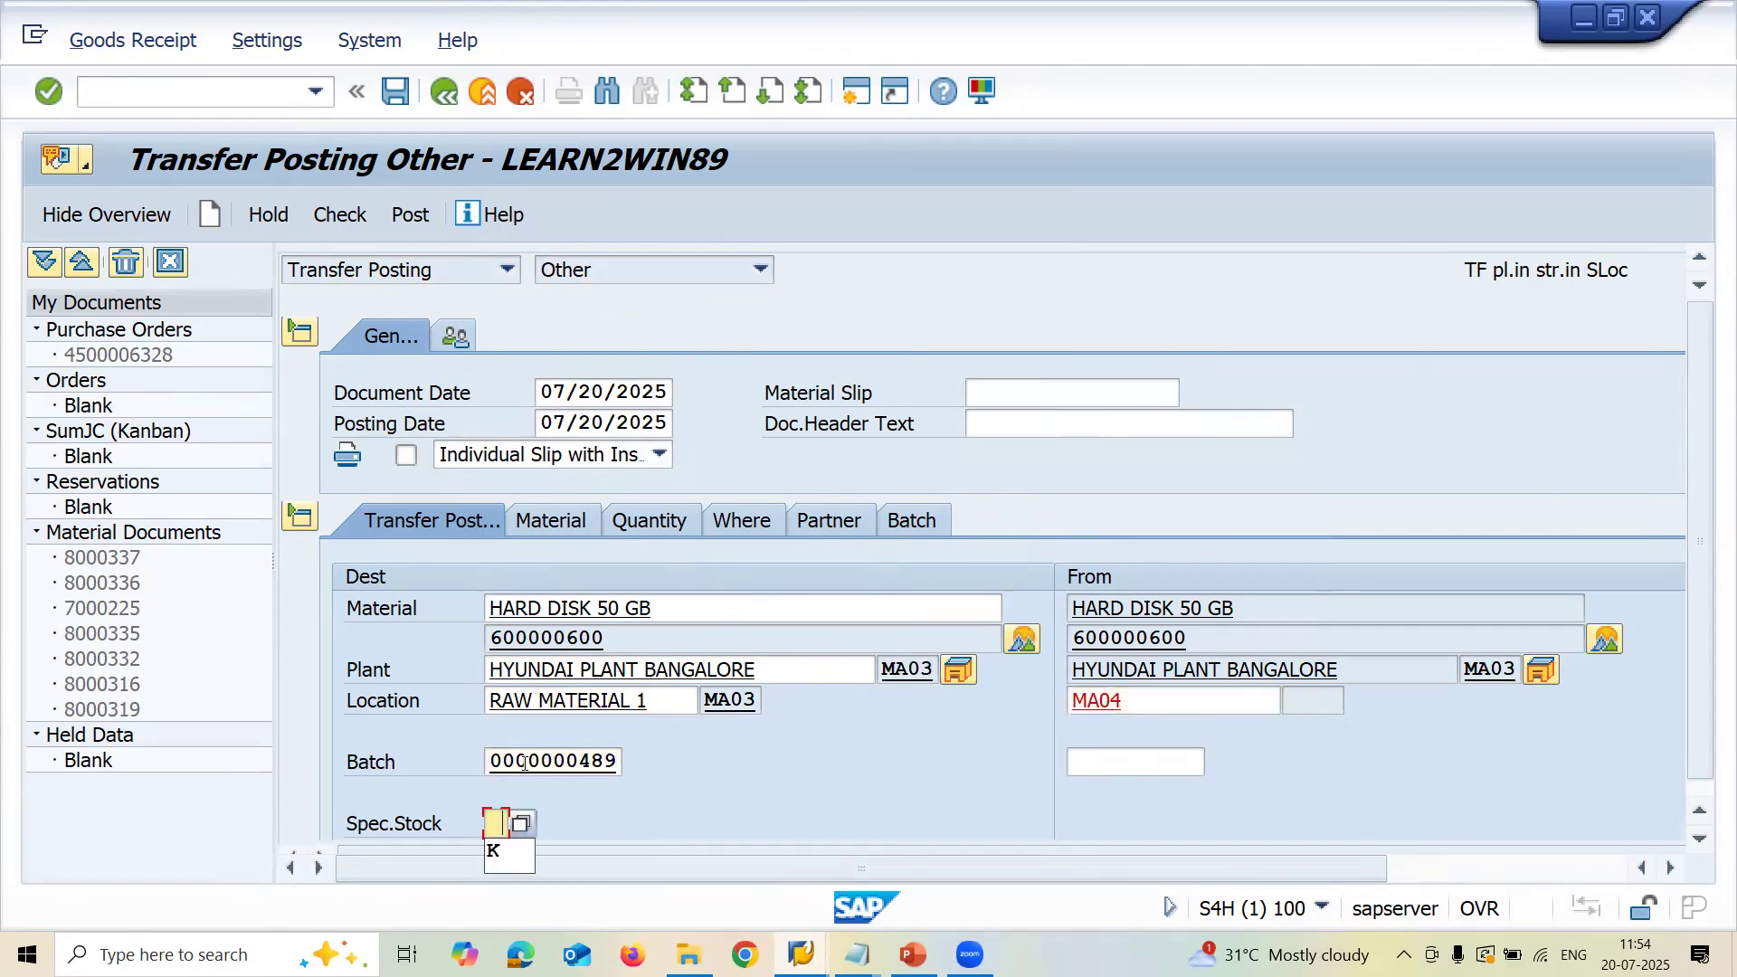
click(1113, 760)
key(Return)
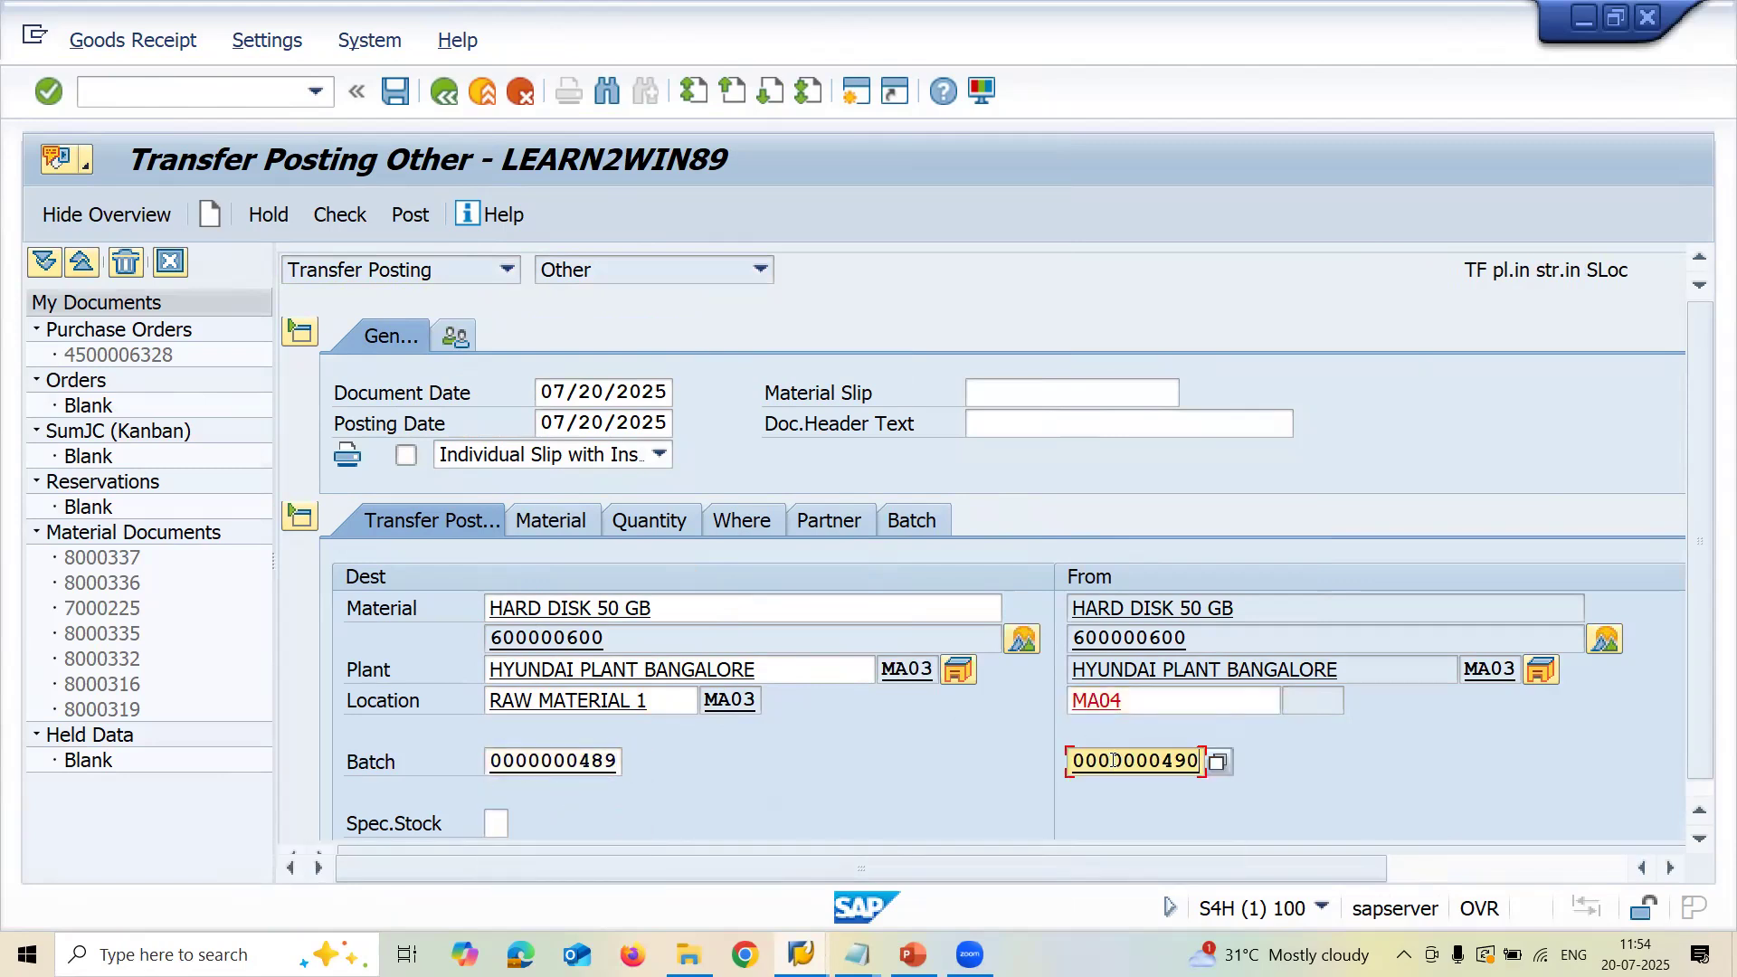
key(Return)
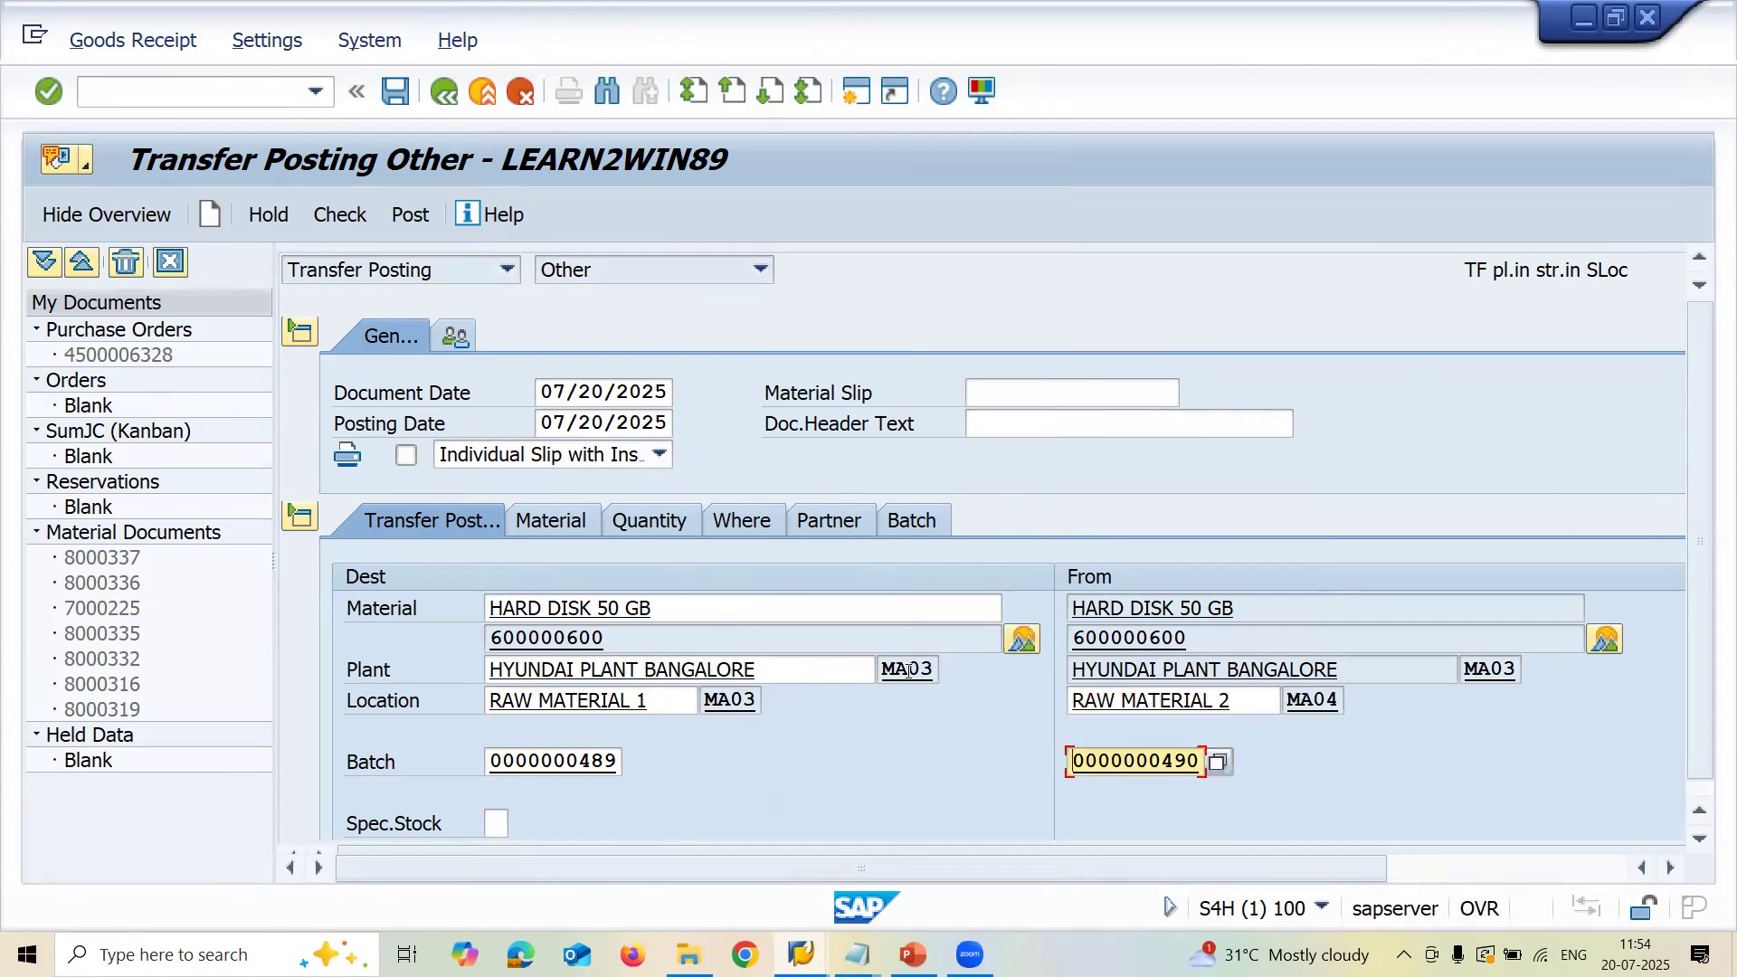
Set the quantity to 10 EA, try to post the movement type 315 transfer, and close the message log
click(654, 523)
text(10)
key(Return)
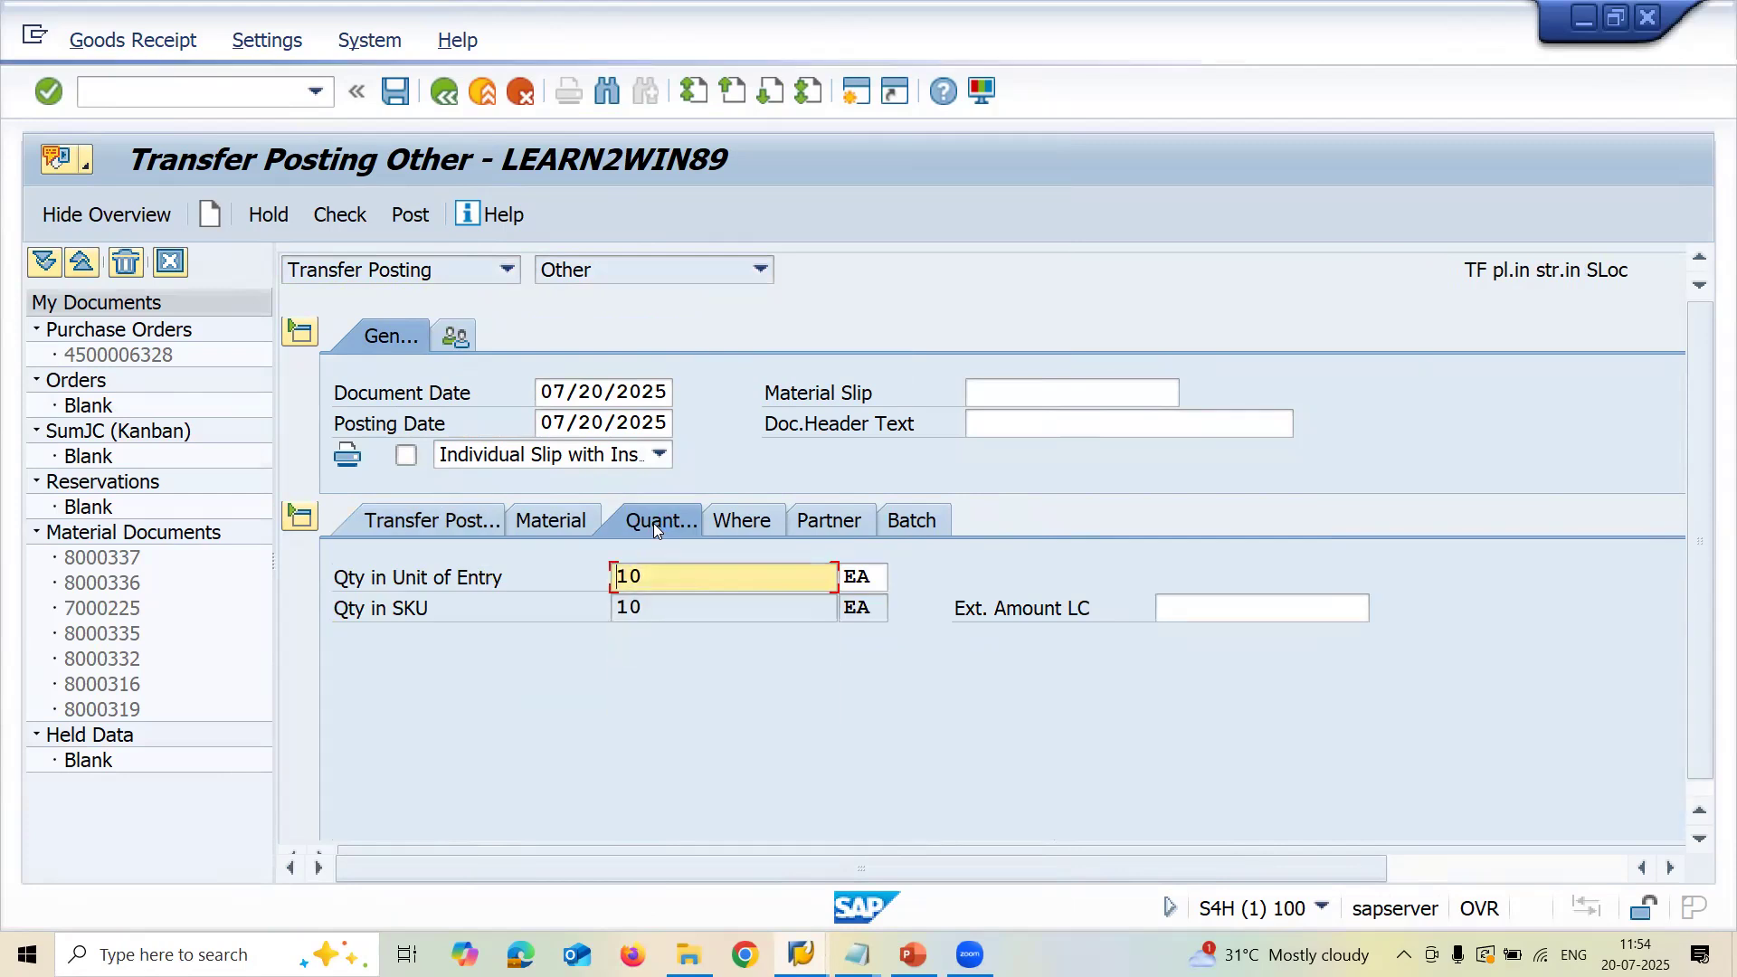
click(402, 228)
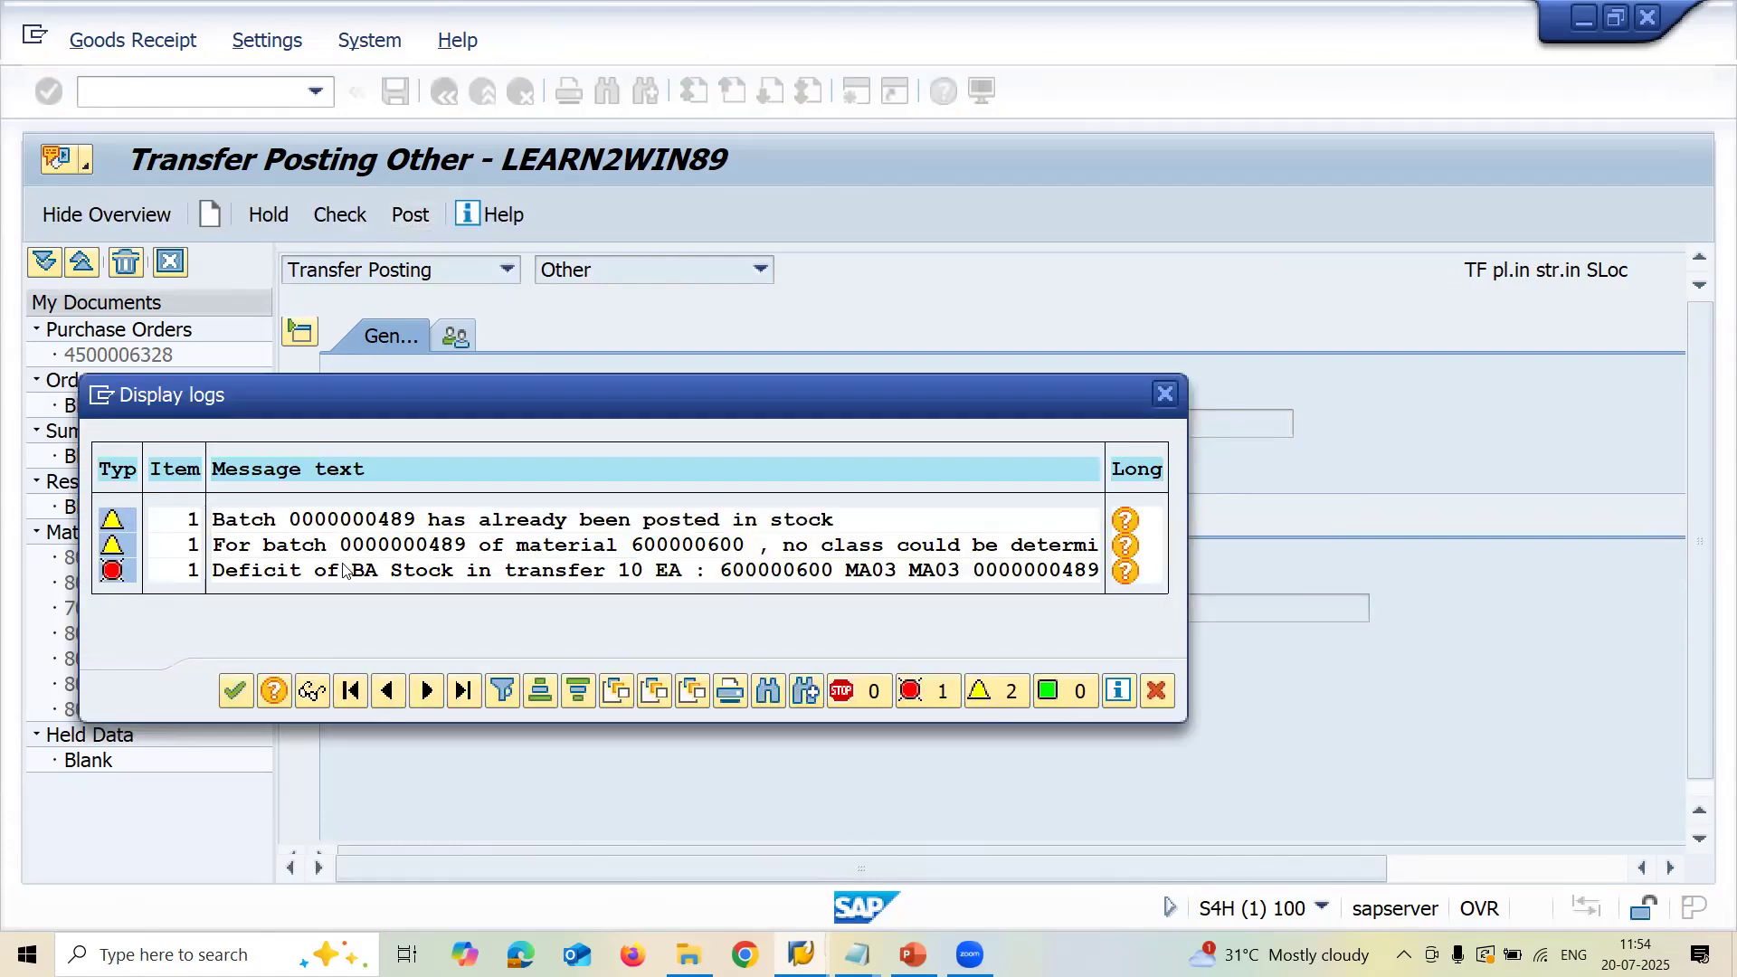
click(236, 703)
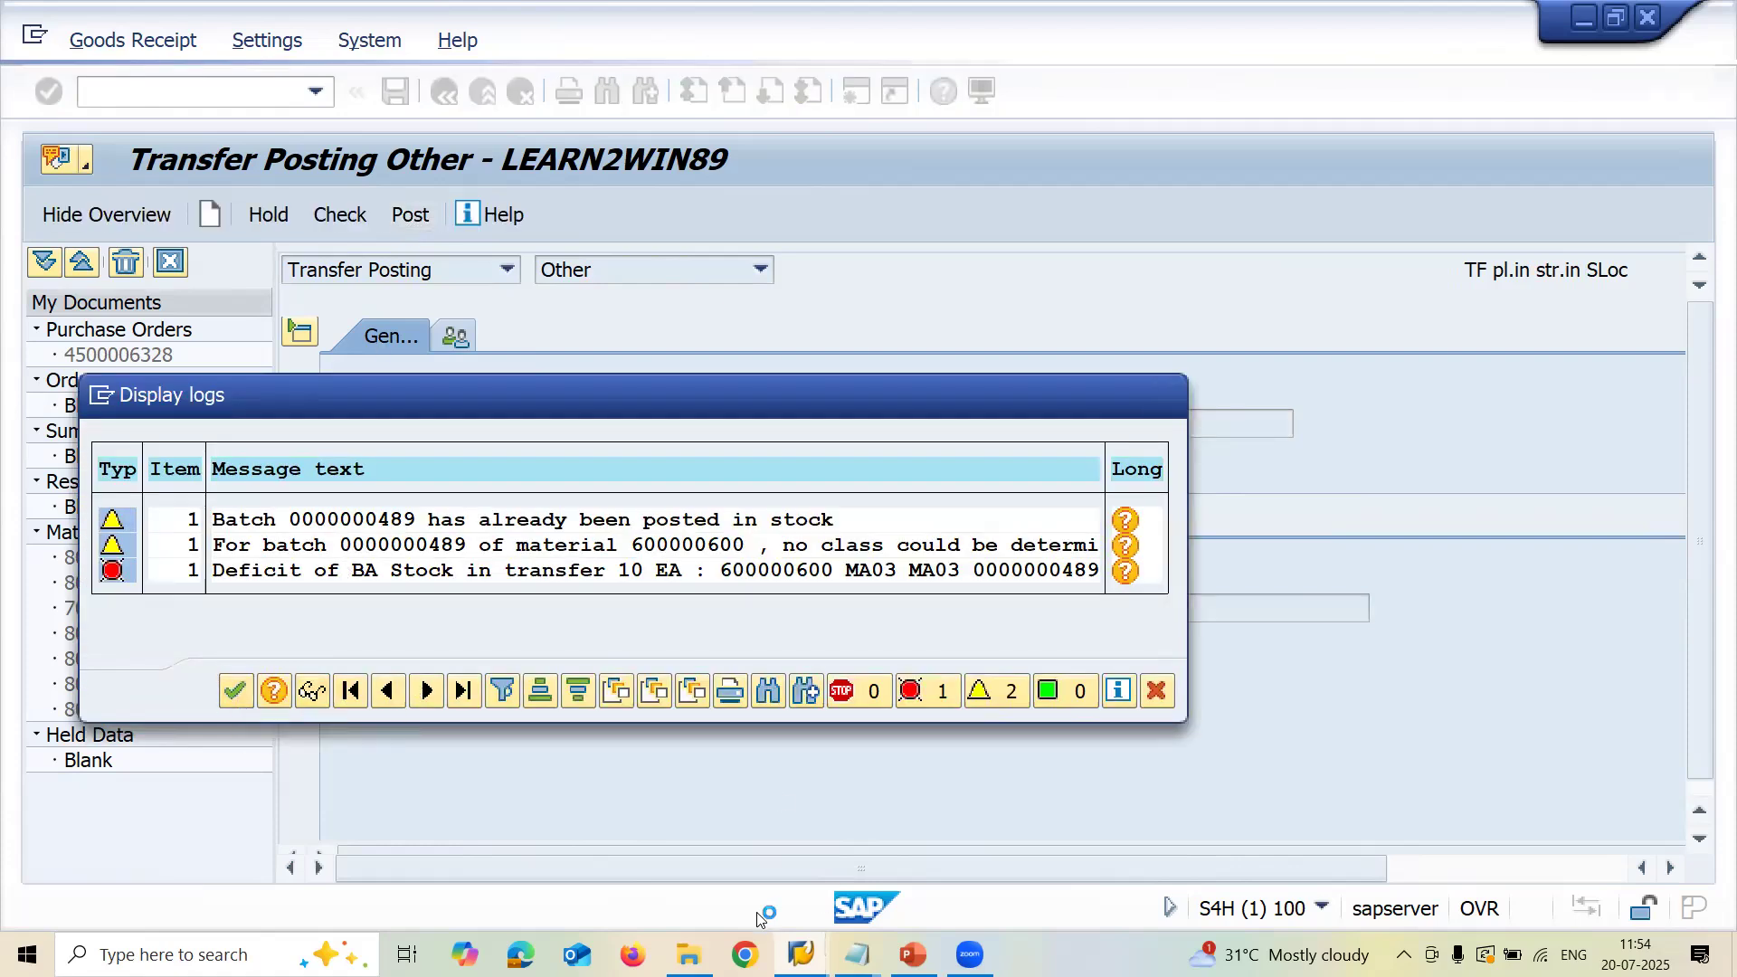
Check which storage location and batch hold the stock in transfer in the stock overview, and return to the transfer posting
mouse_move(801, 955)
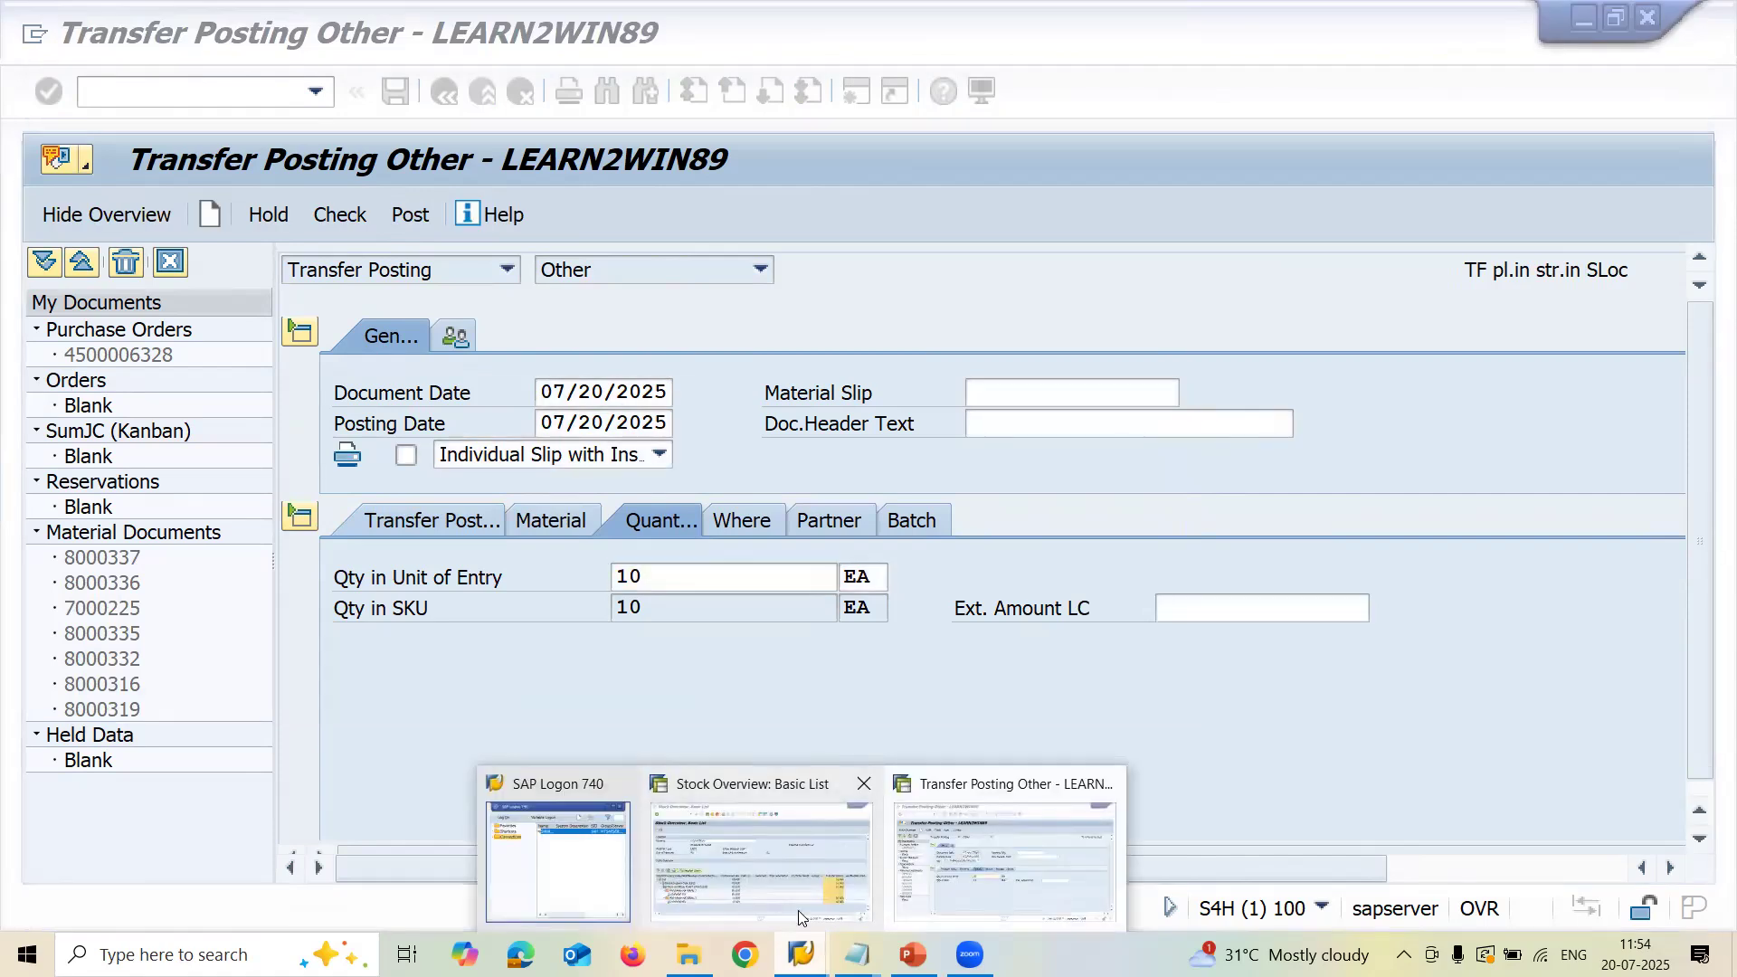
click(769, 851)
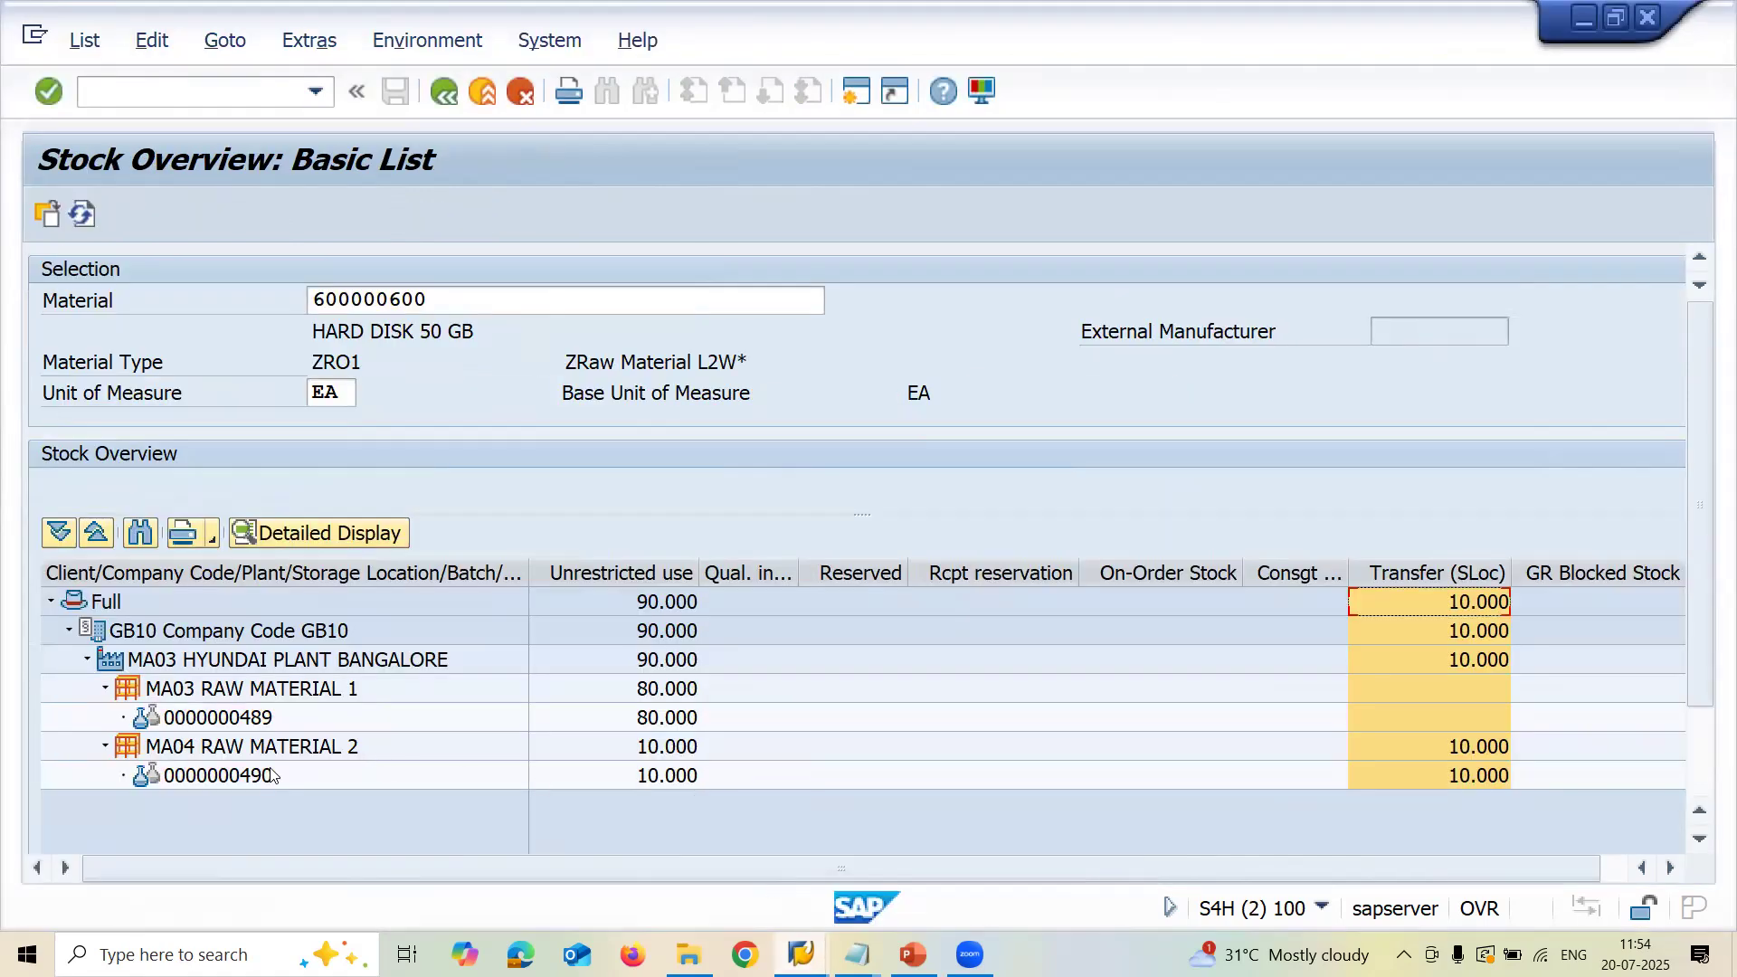
click(241, 776)
key(alt+Tab)
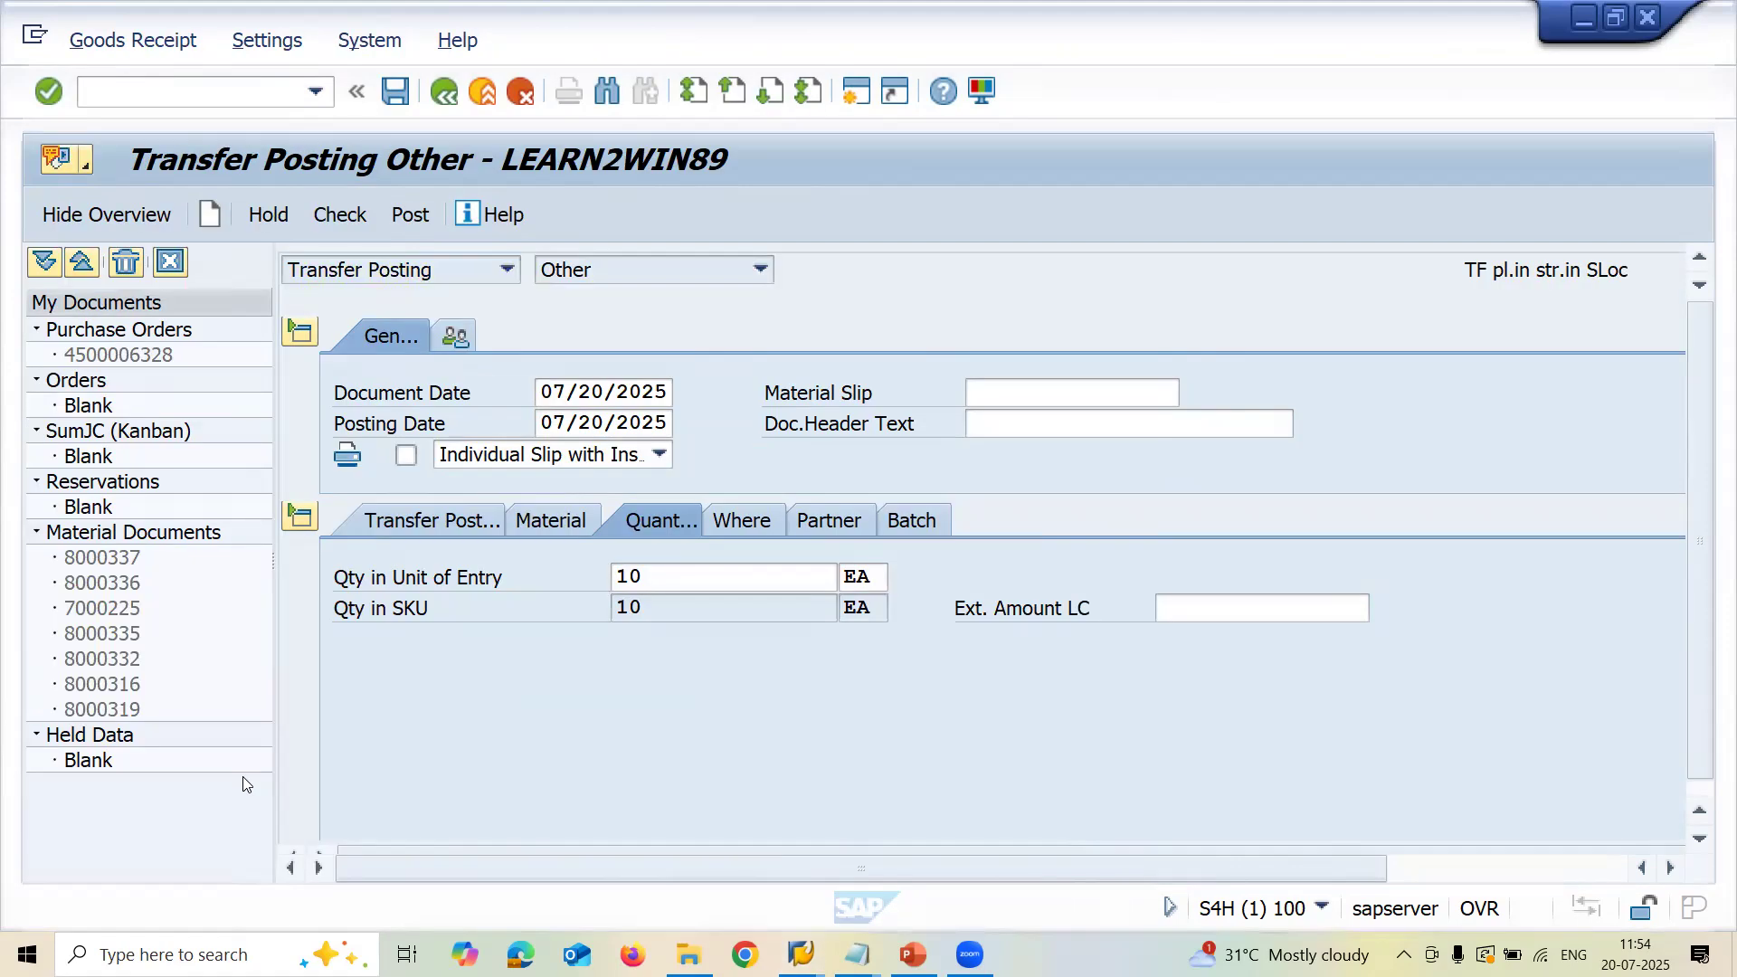
Review the movement type, the source and destination entries, and the quantity of the transfer posting
click(443, 523)
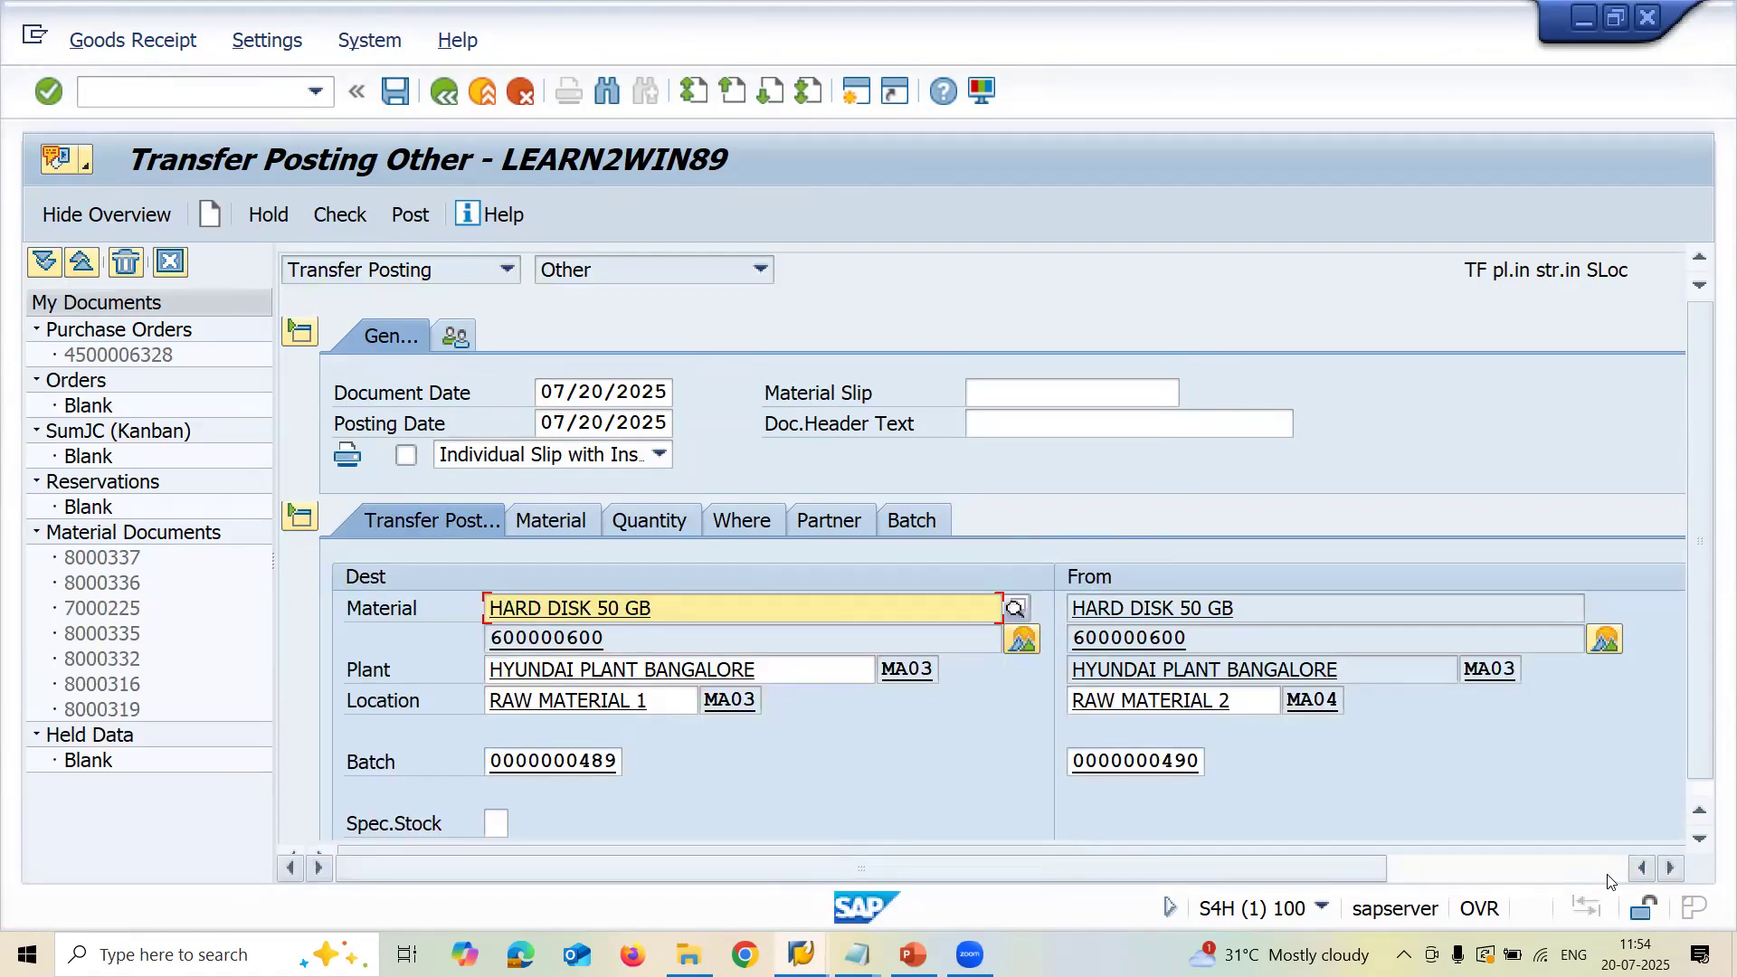
click(1610, 876)
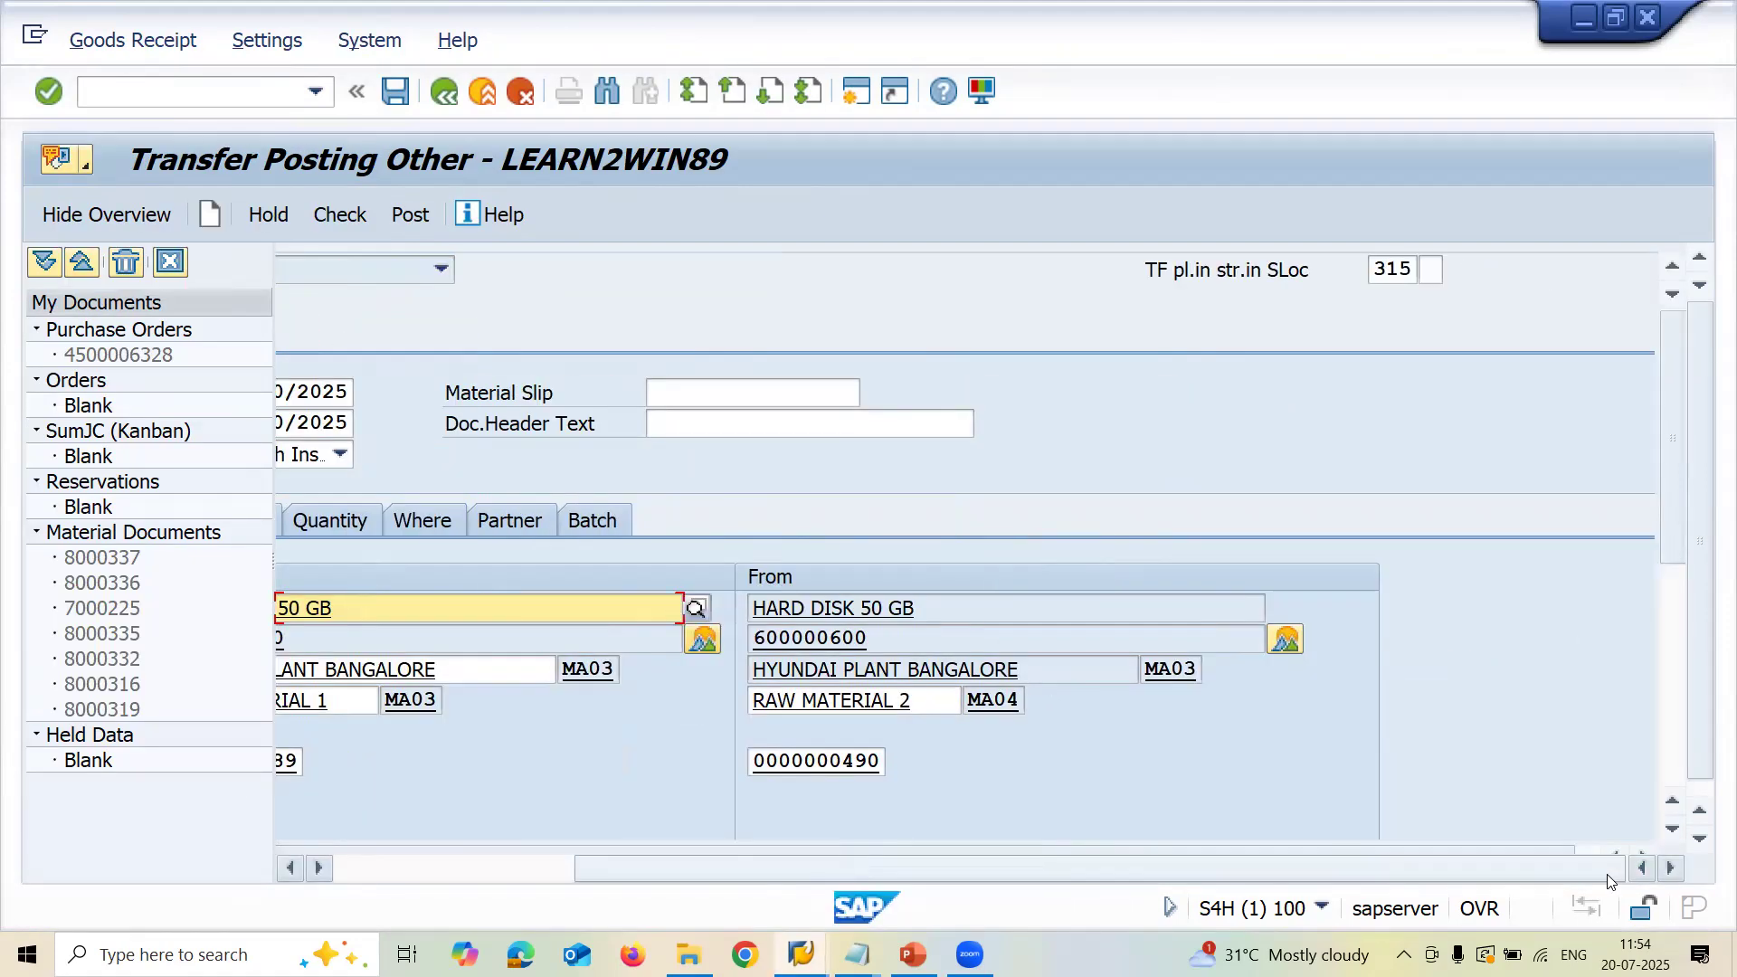
click(490, 880)
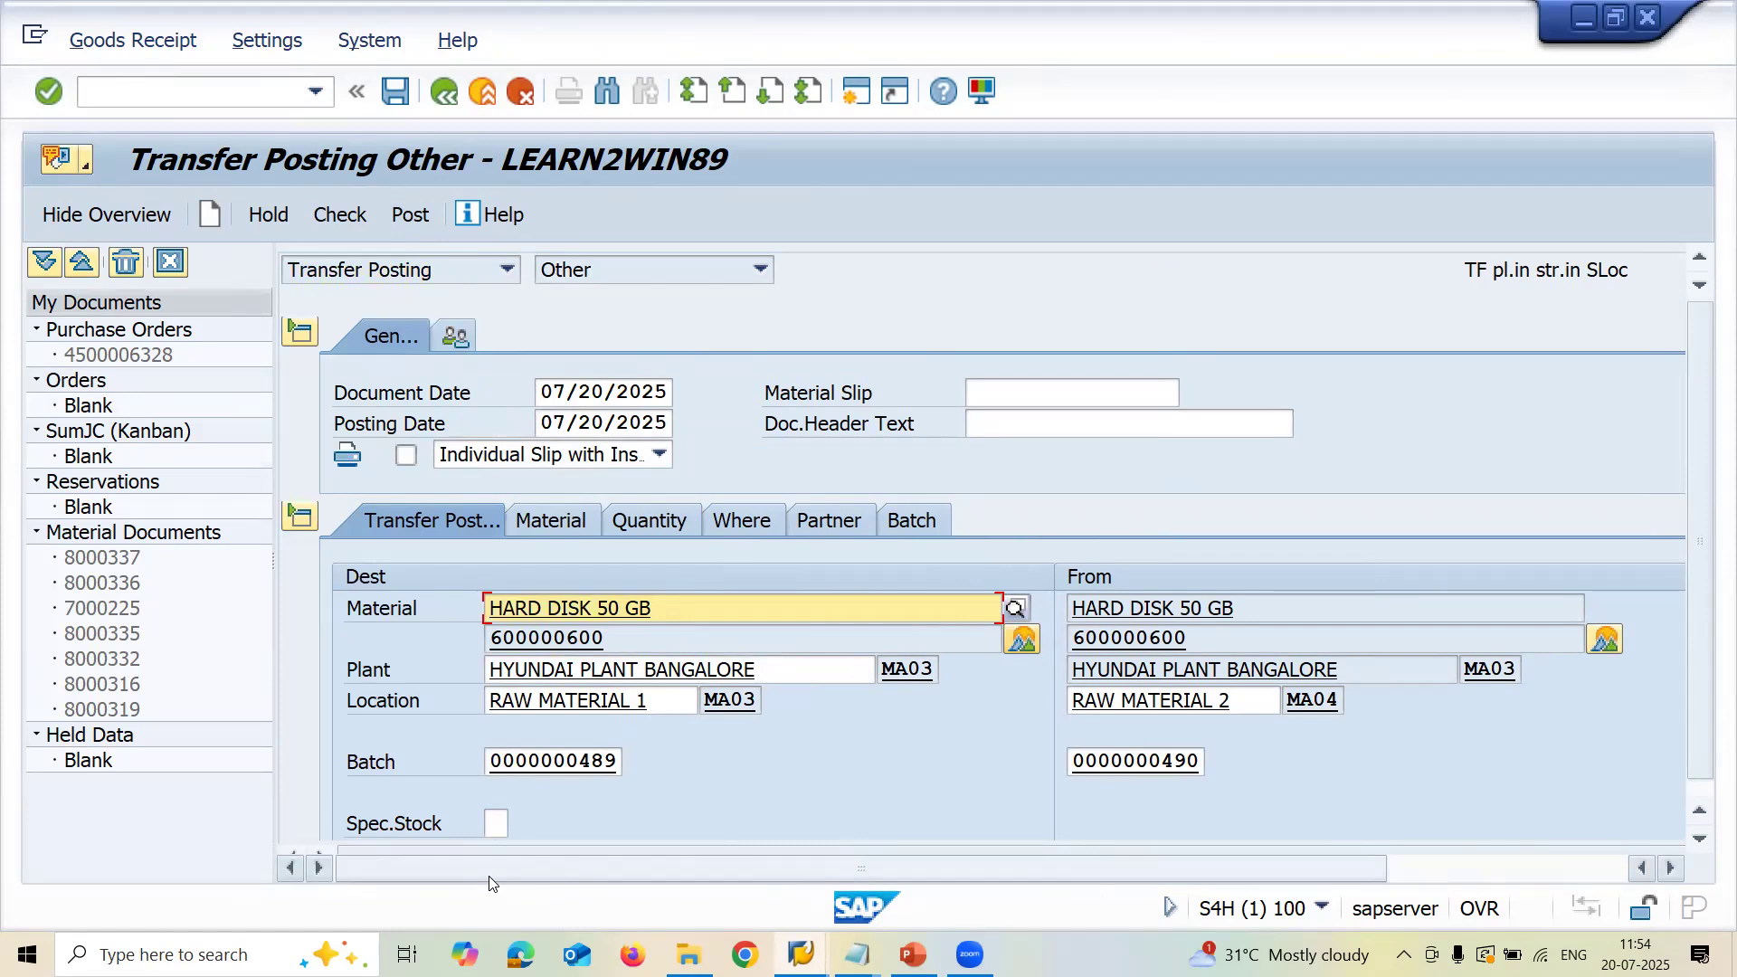
click(561, 523)
click(669, 522)
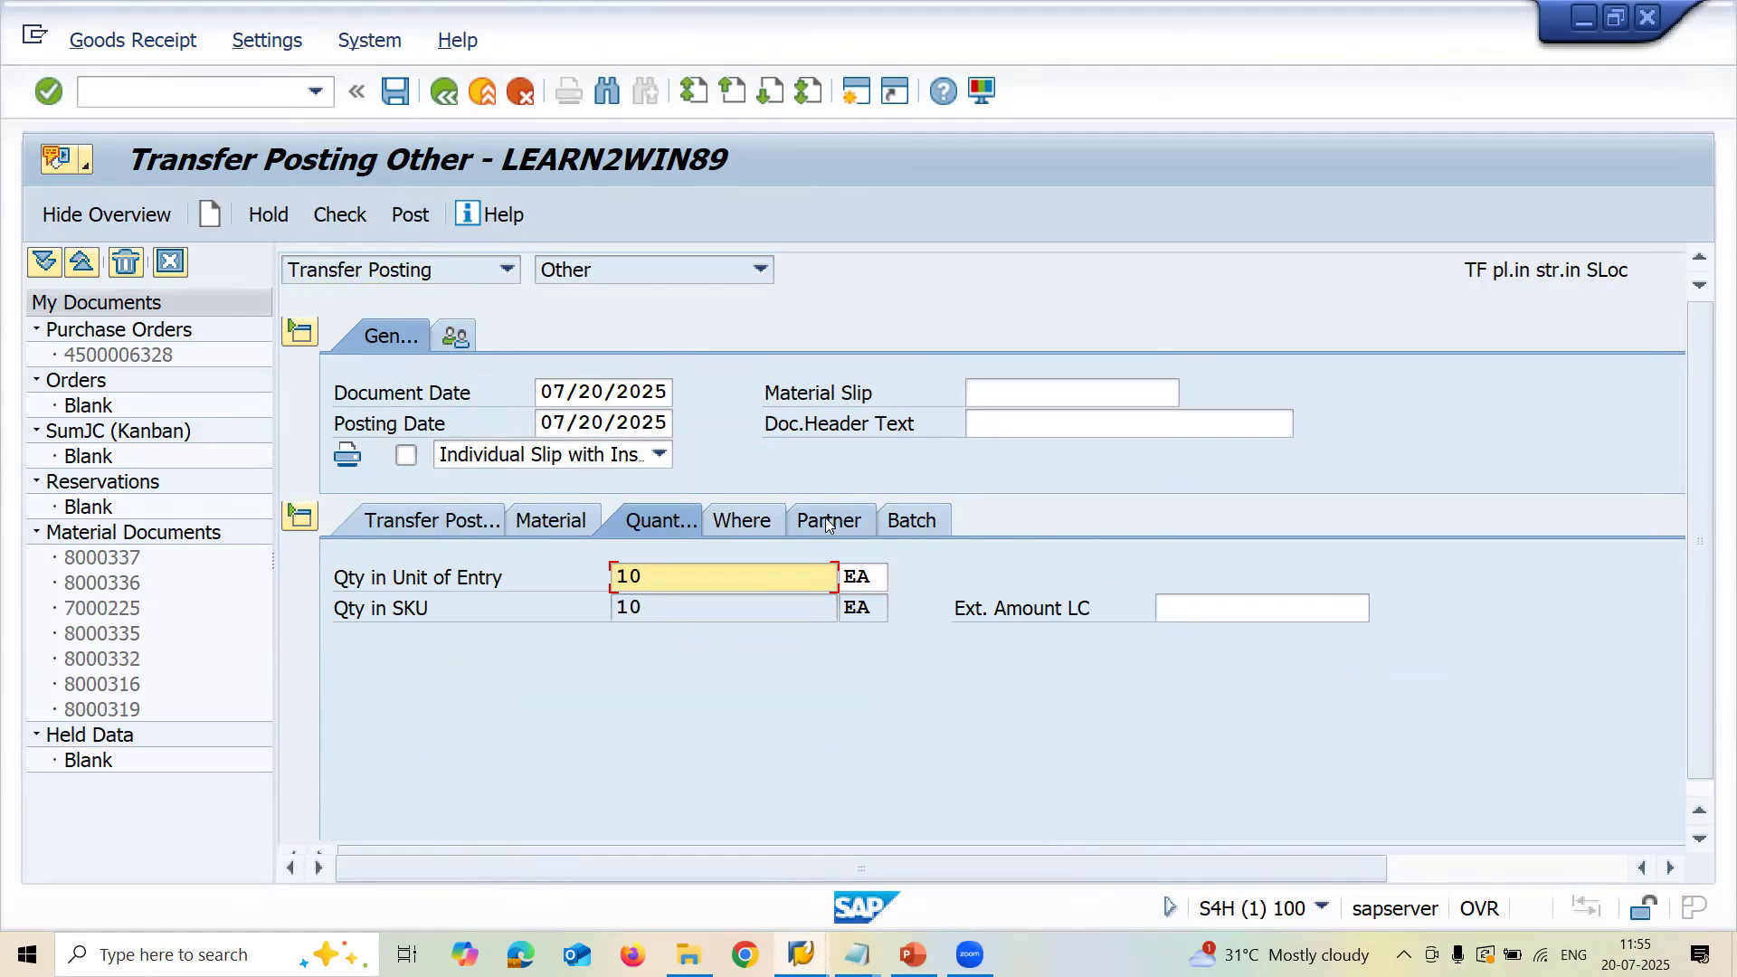
Try to post the transfer again, close the message log, and discard the entered document without saving it
click(214, 213)
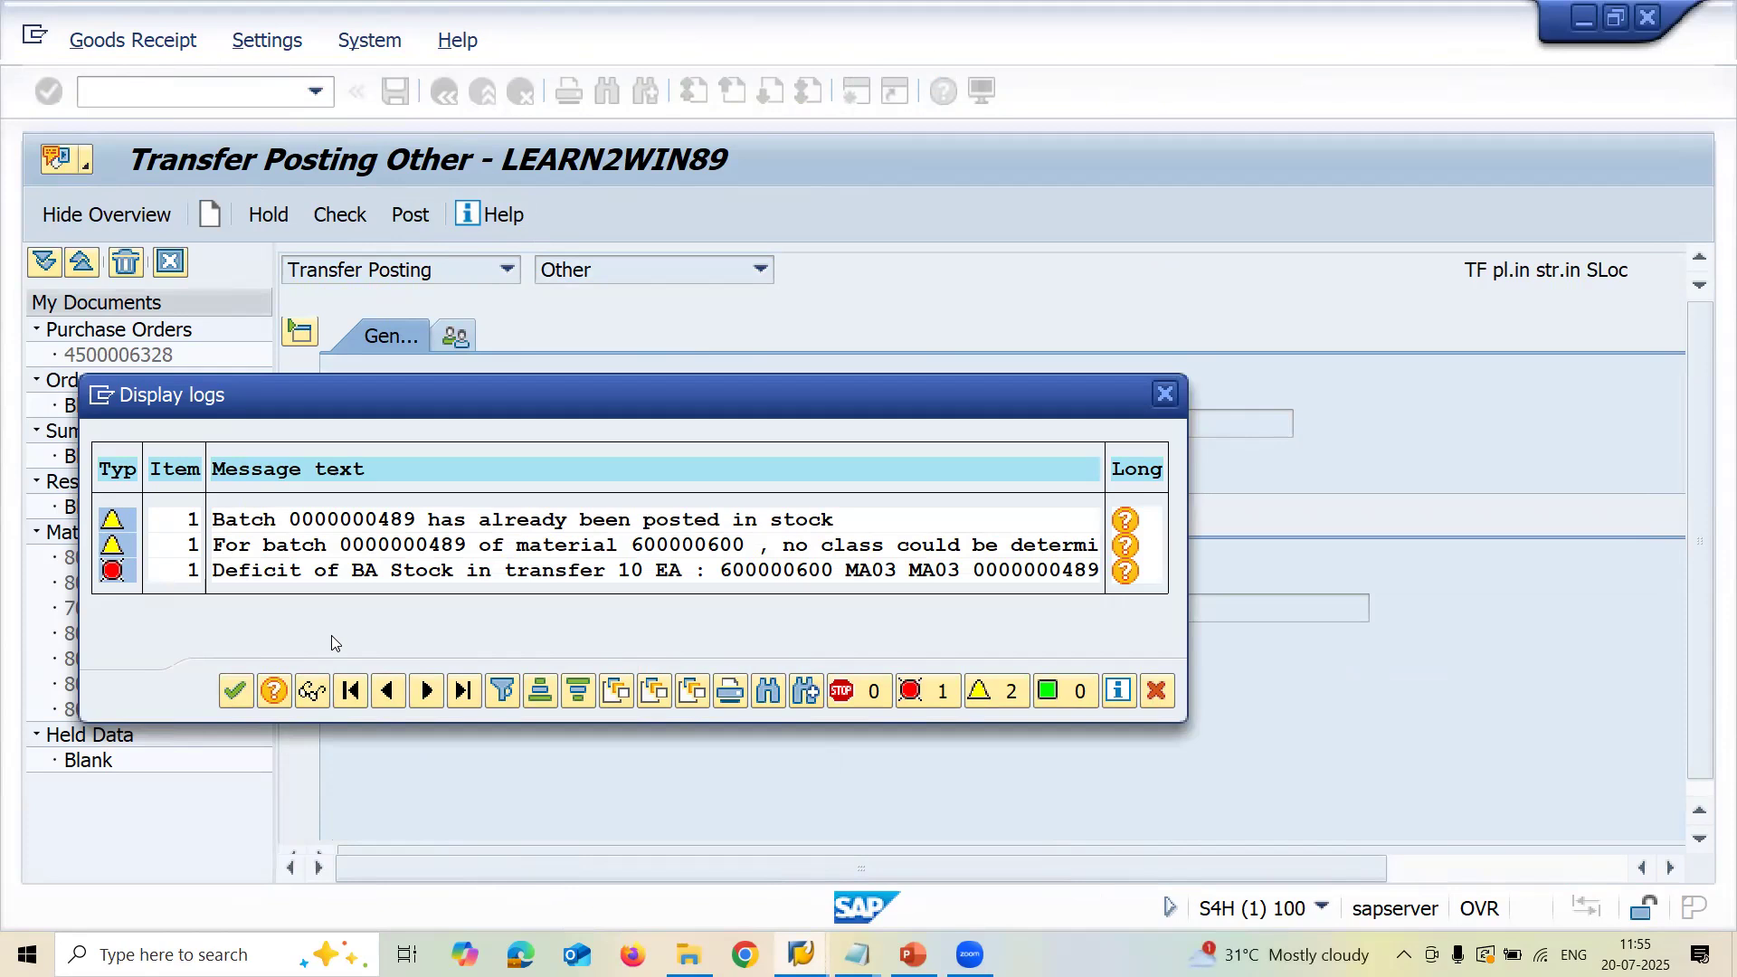
click(237, 692)
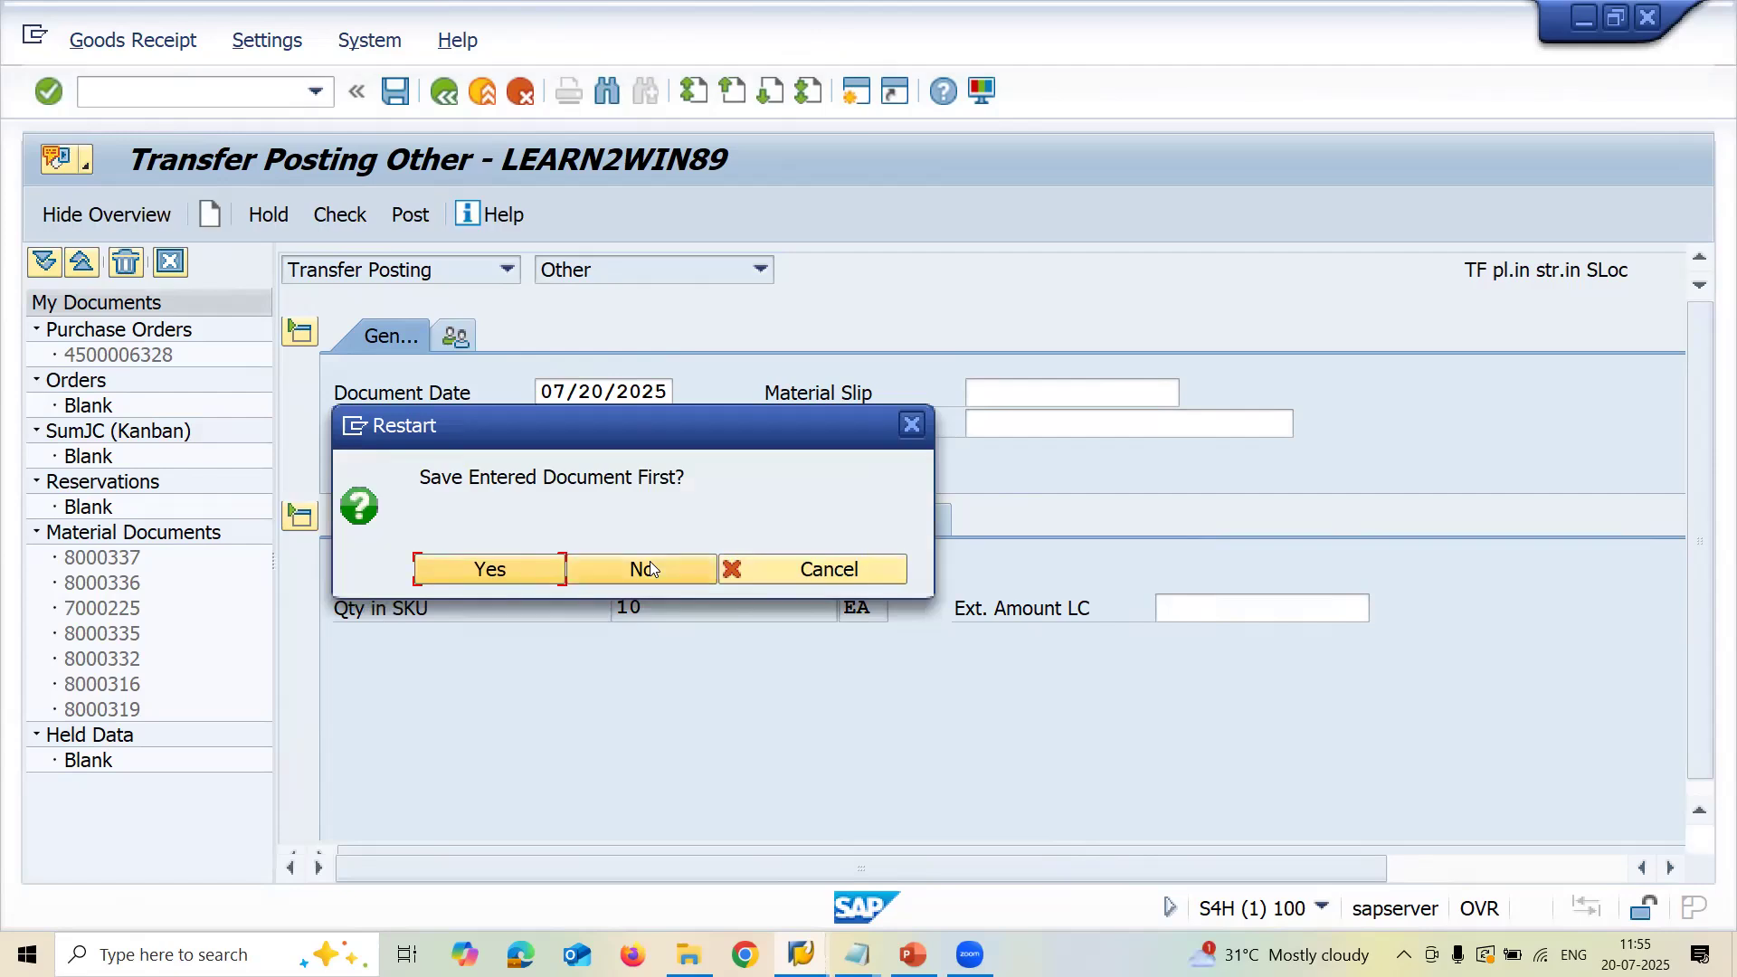
click(651, 569)
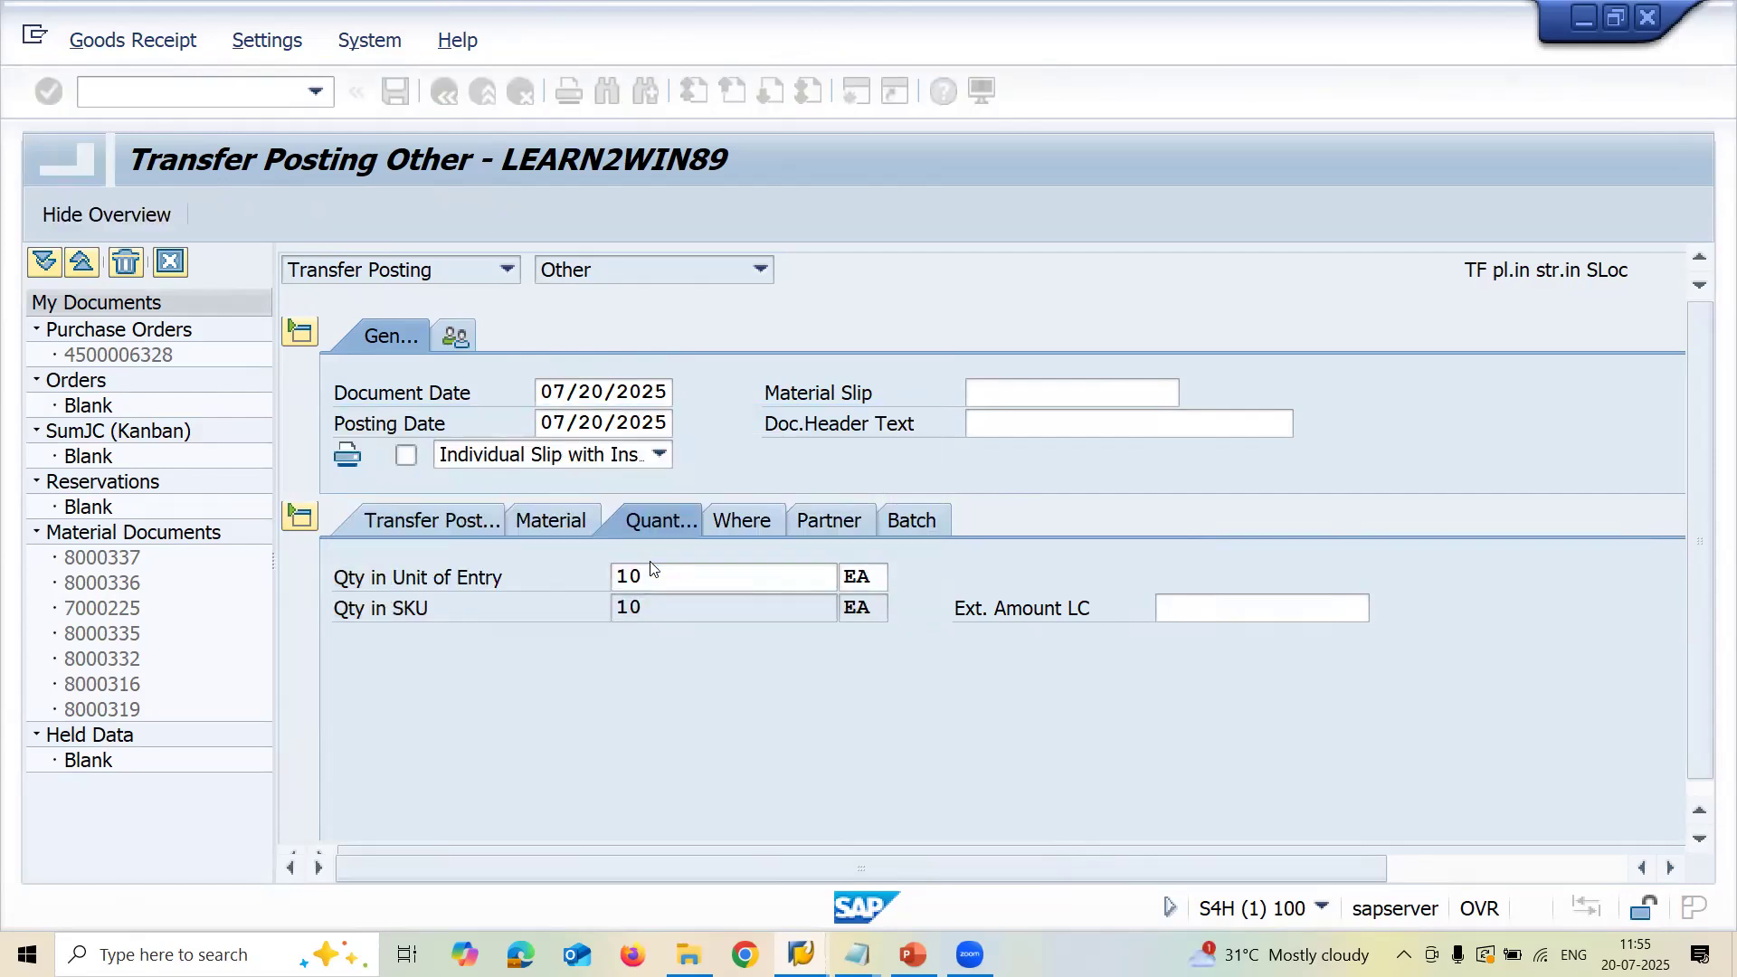
Re-enter material 600000600 with plant MA03 and storage location MA03 on the destination side of the new transfer posting
click(409, 522)
click(605, 608)
text(600000600)
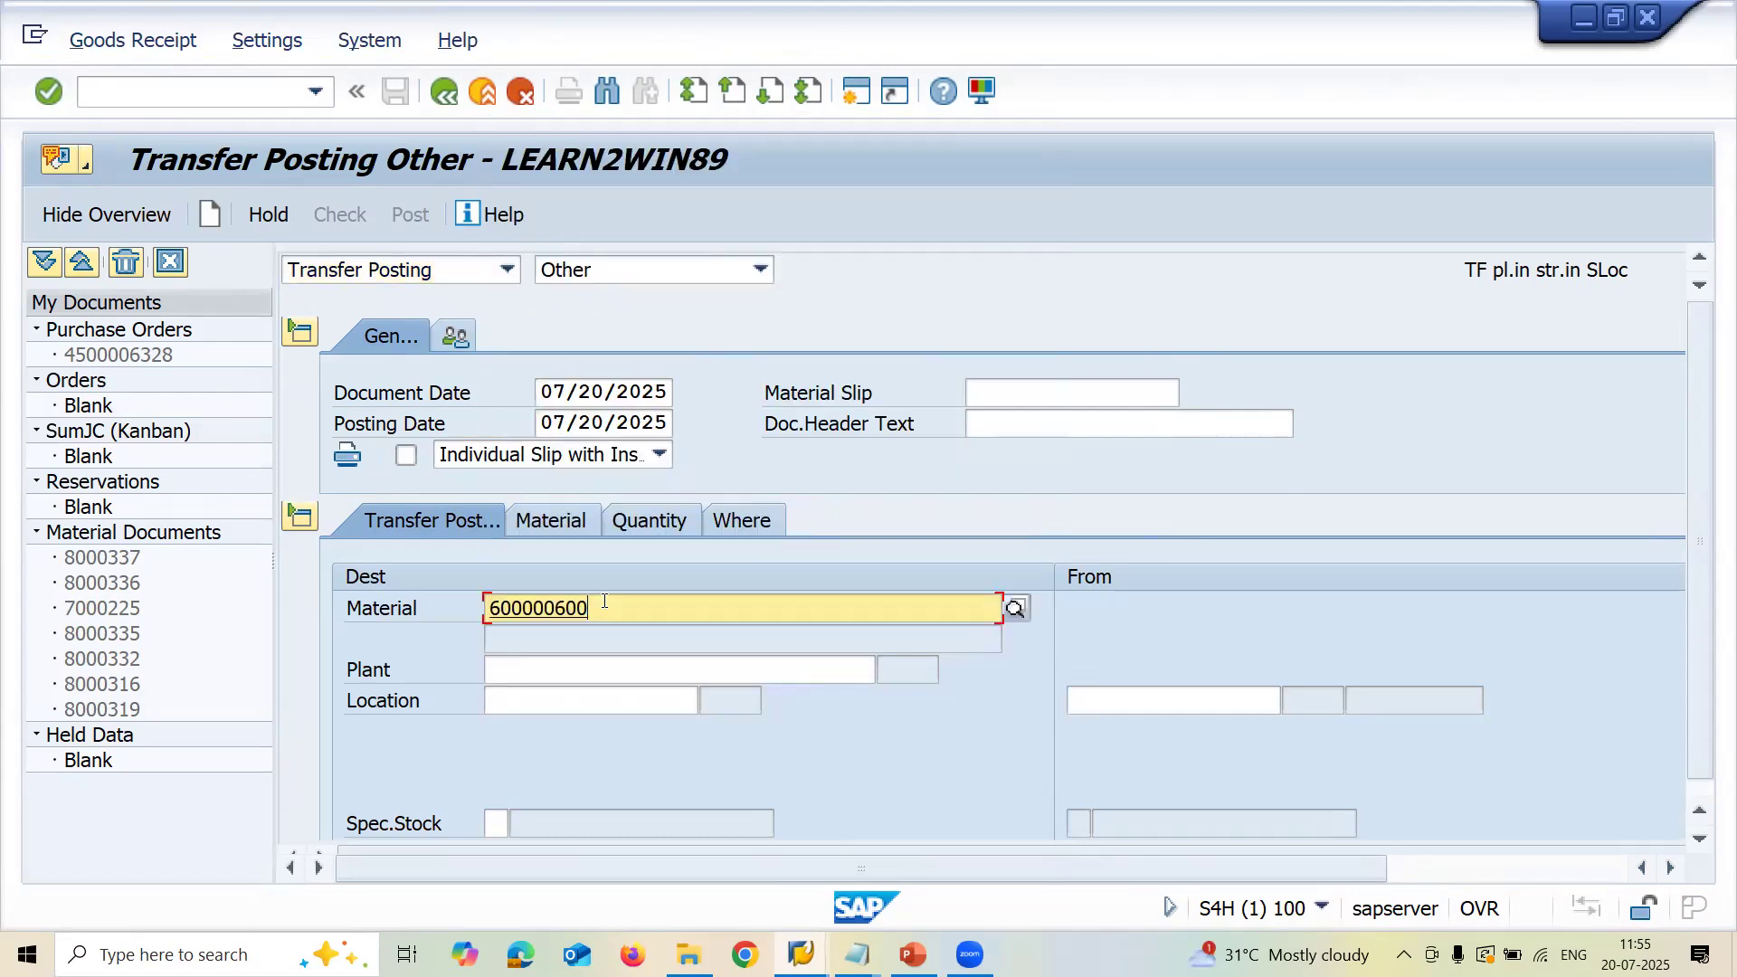
key(Return)
key(Down)
key(Return)
key(Tab)
key(Down)
key(Return)
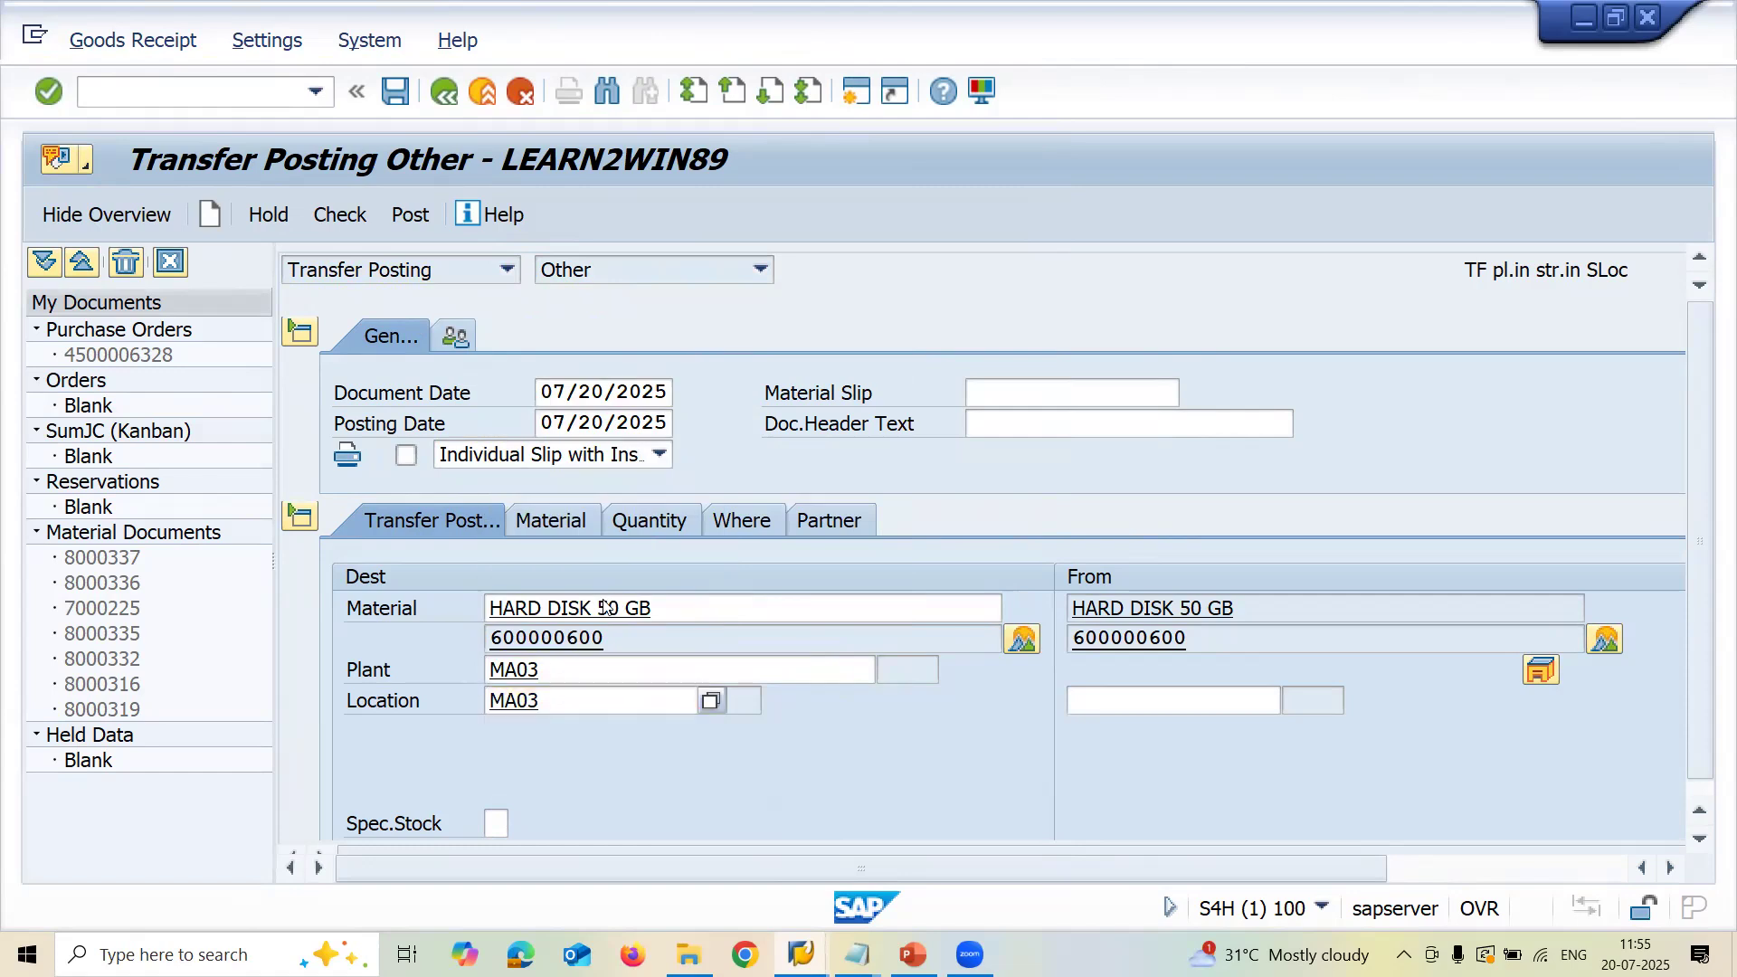
click(1108, 700)
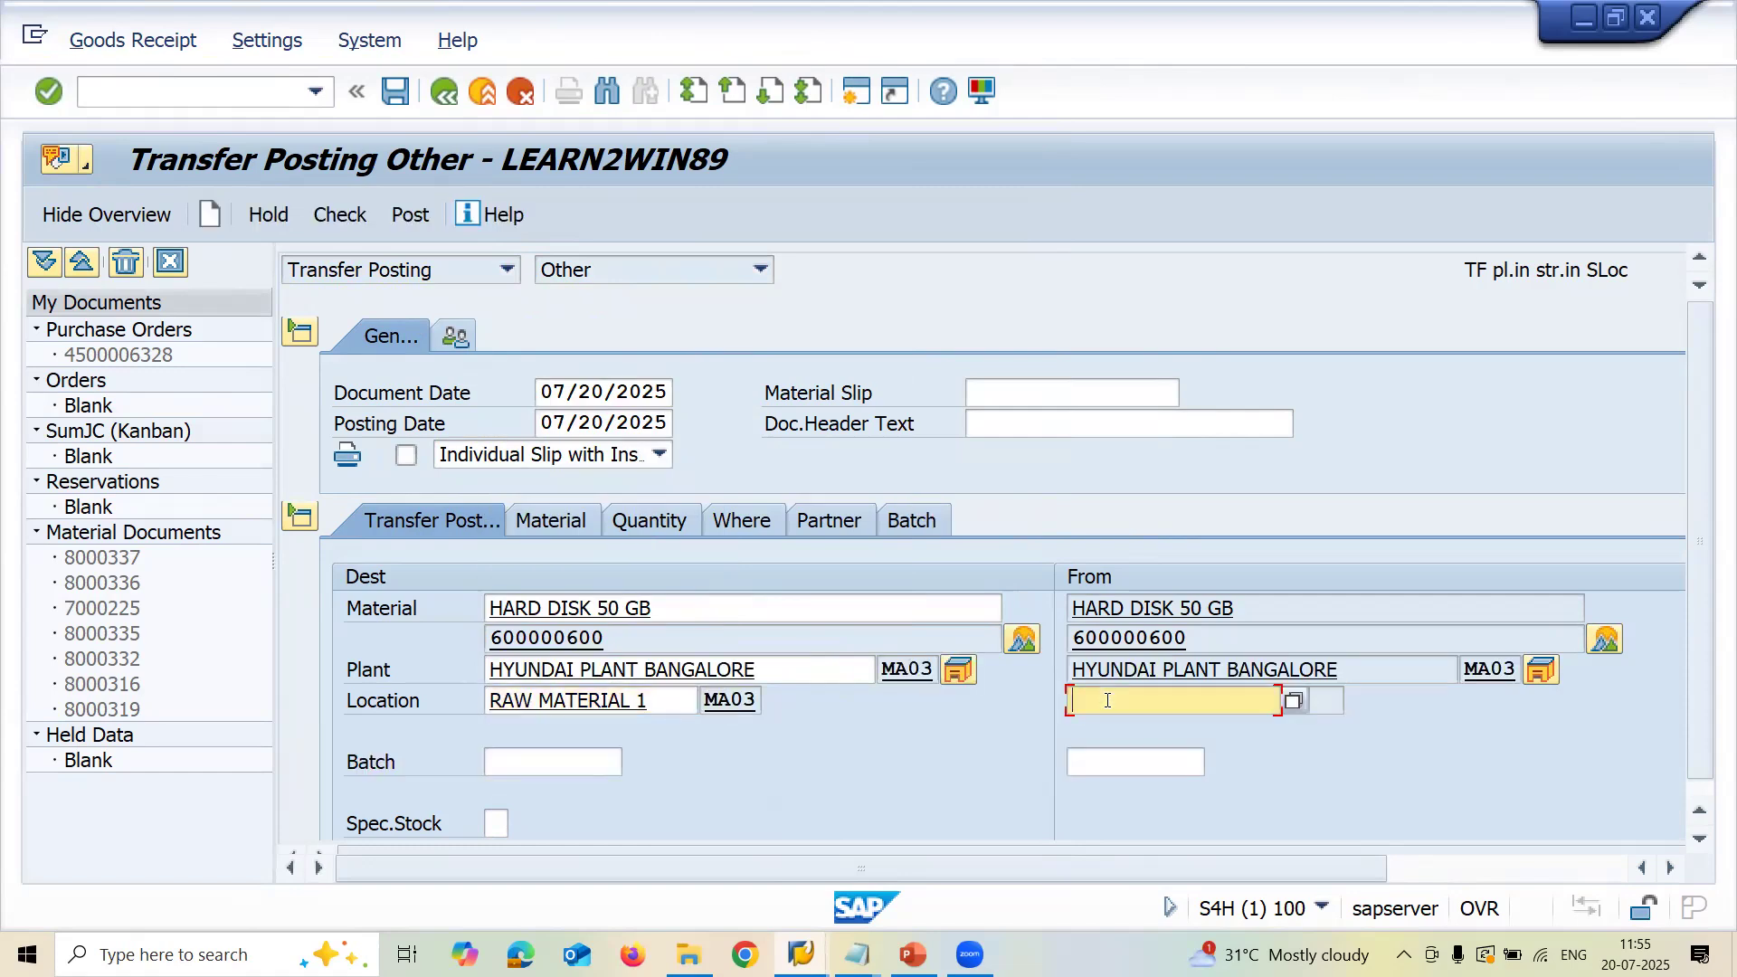
key(Down)
key(Return)
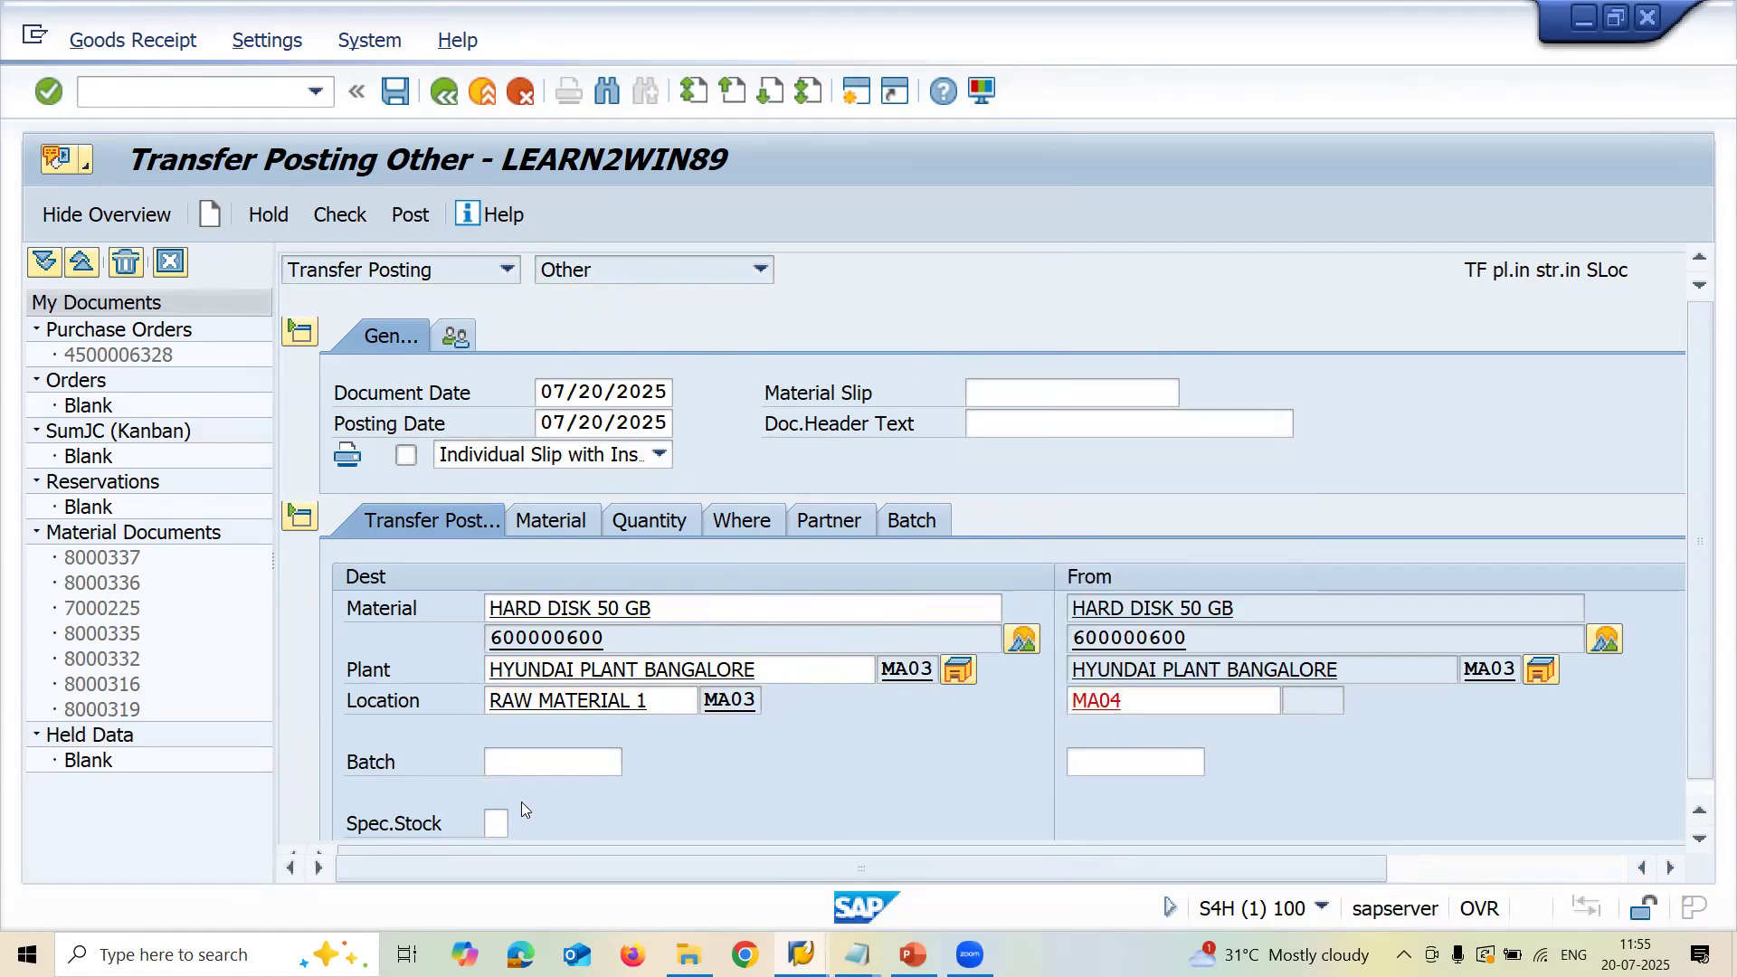
click(534, 767)
key(Return)
key(Tab)
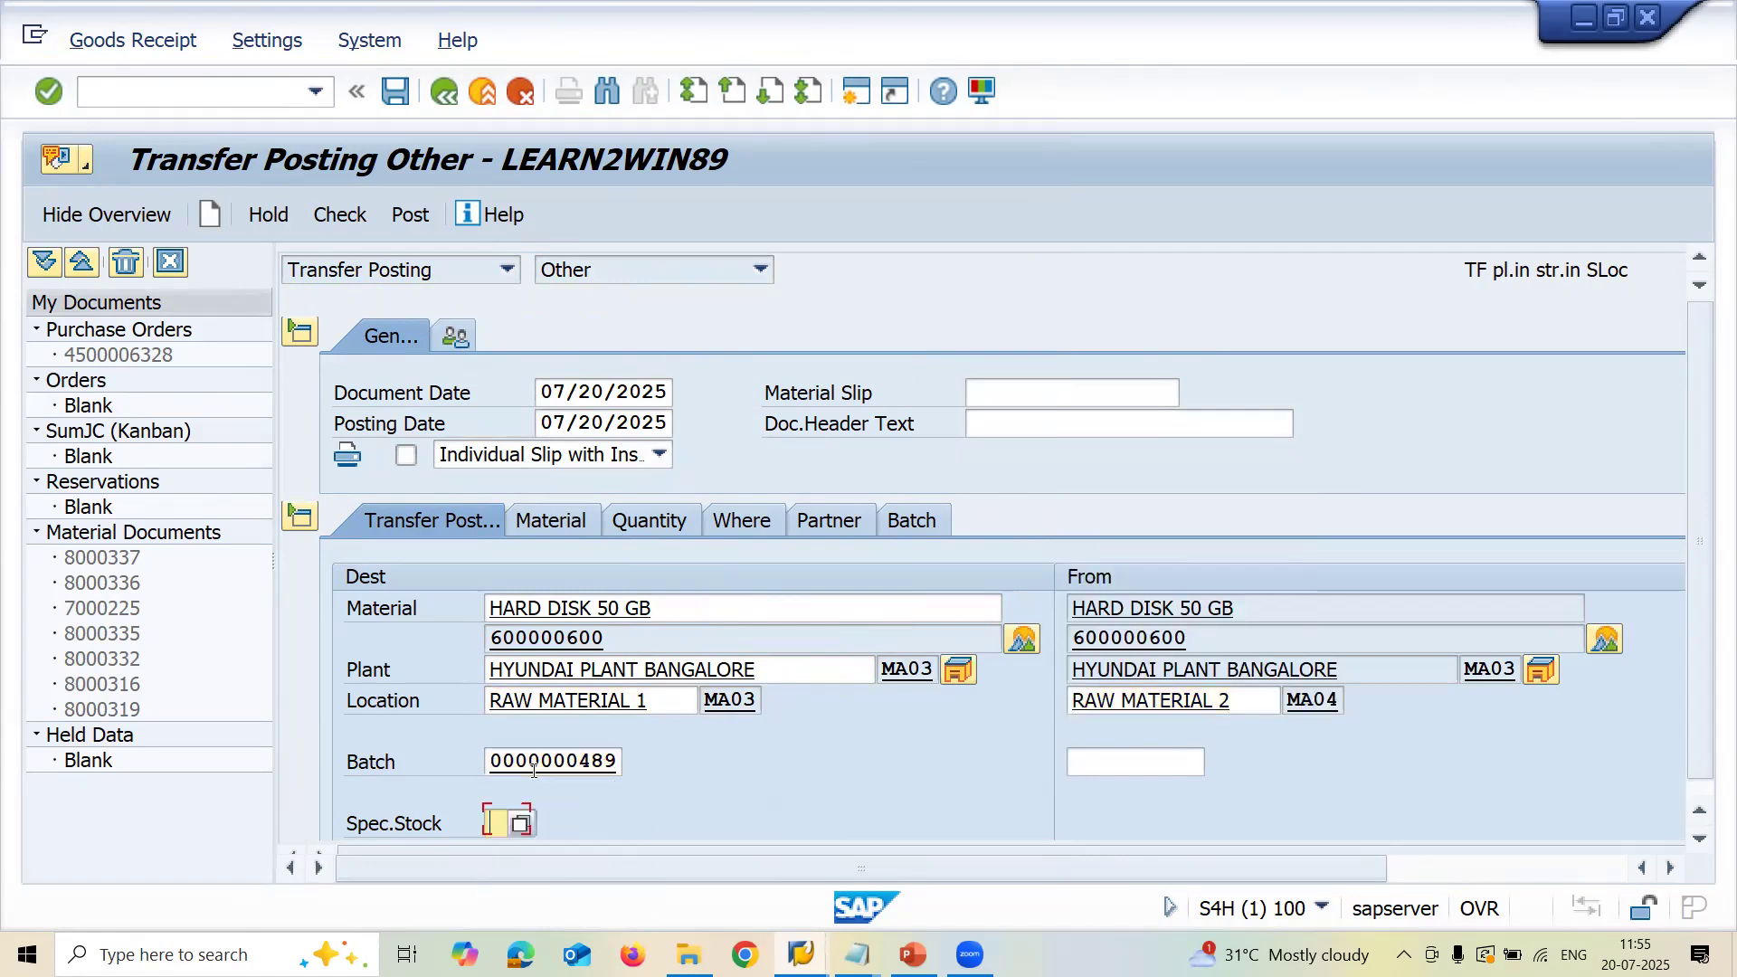
click(1144, 750)
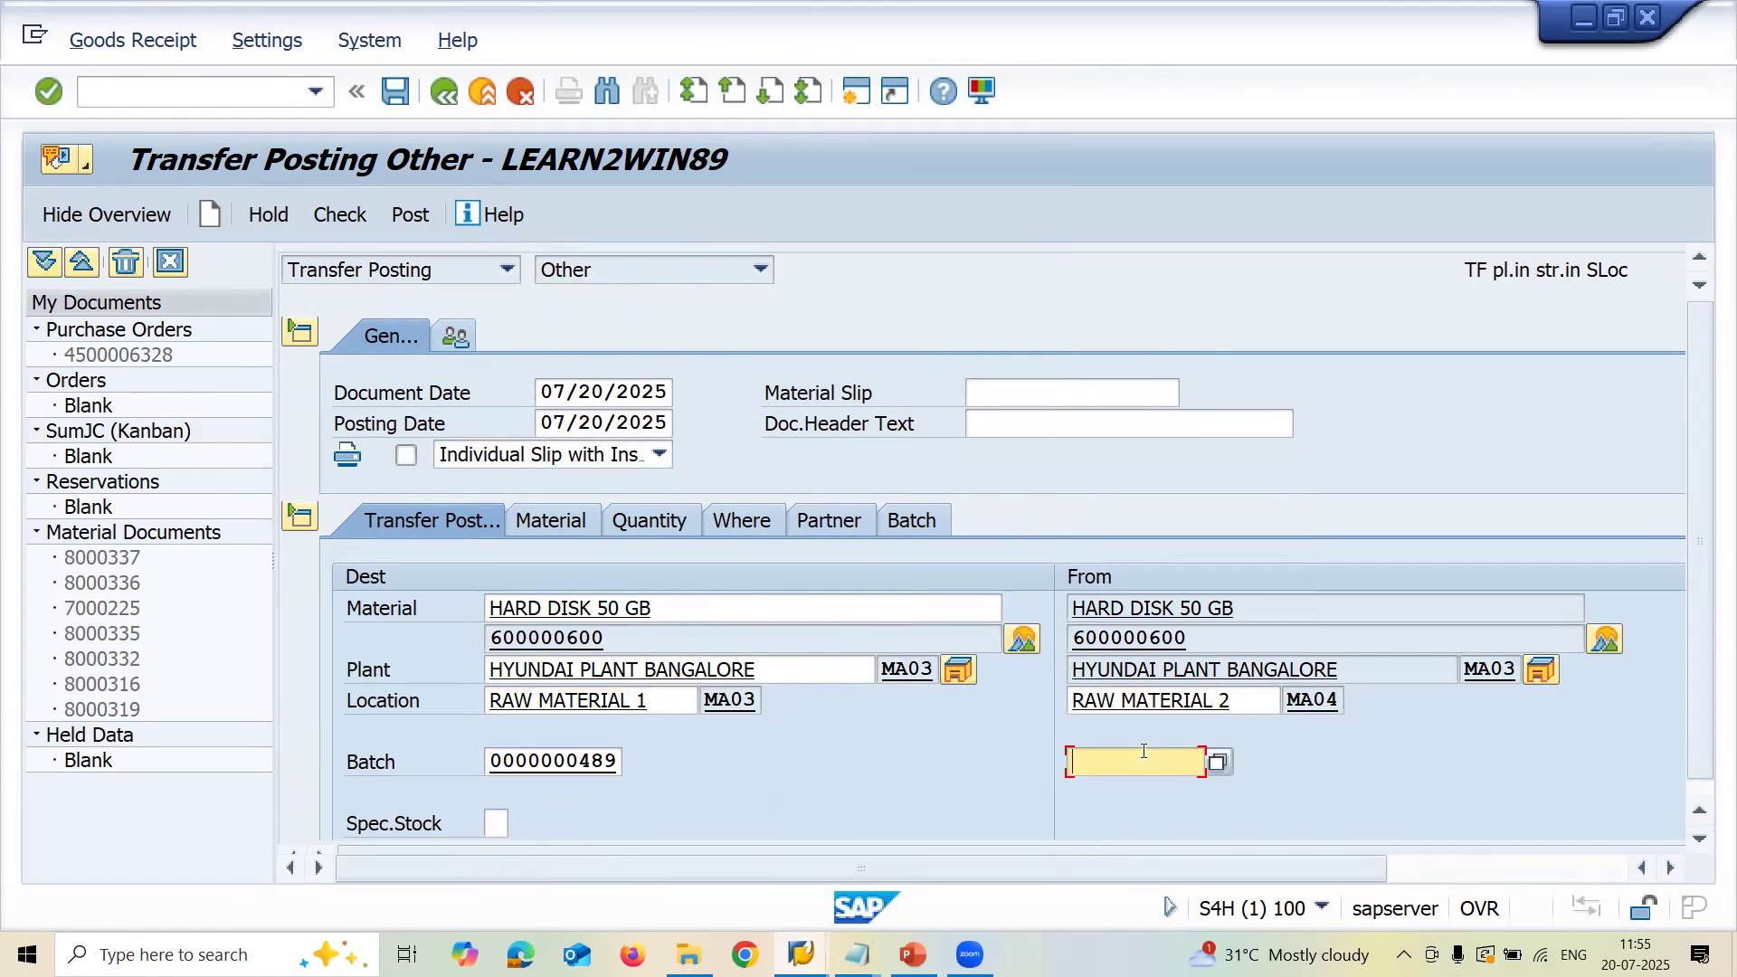
key(Down)
key(Return)
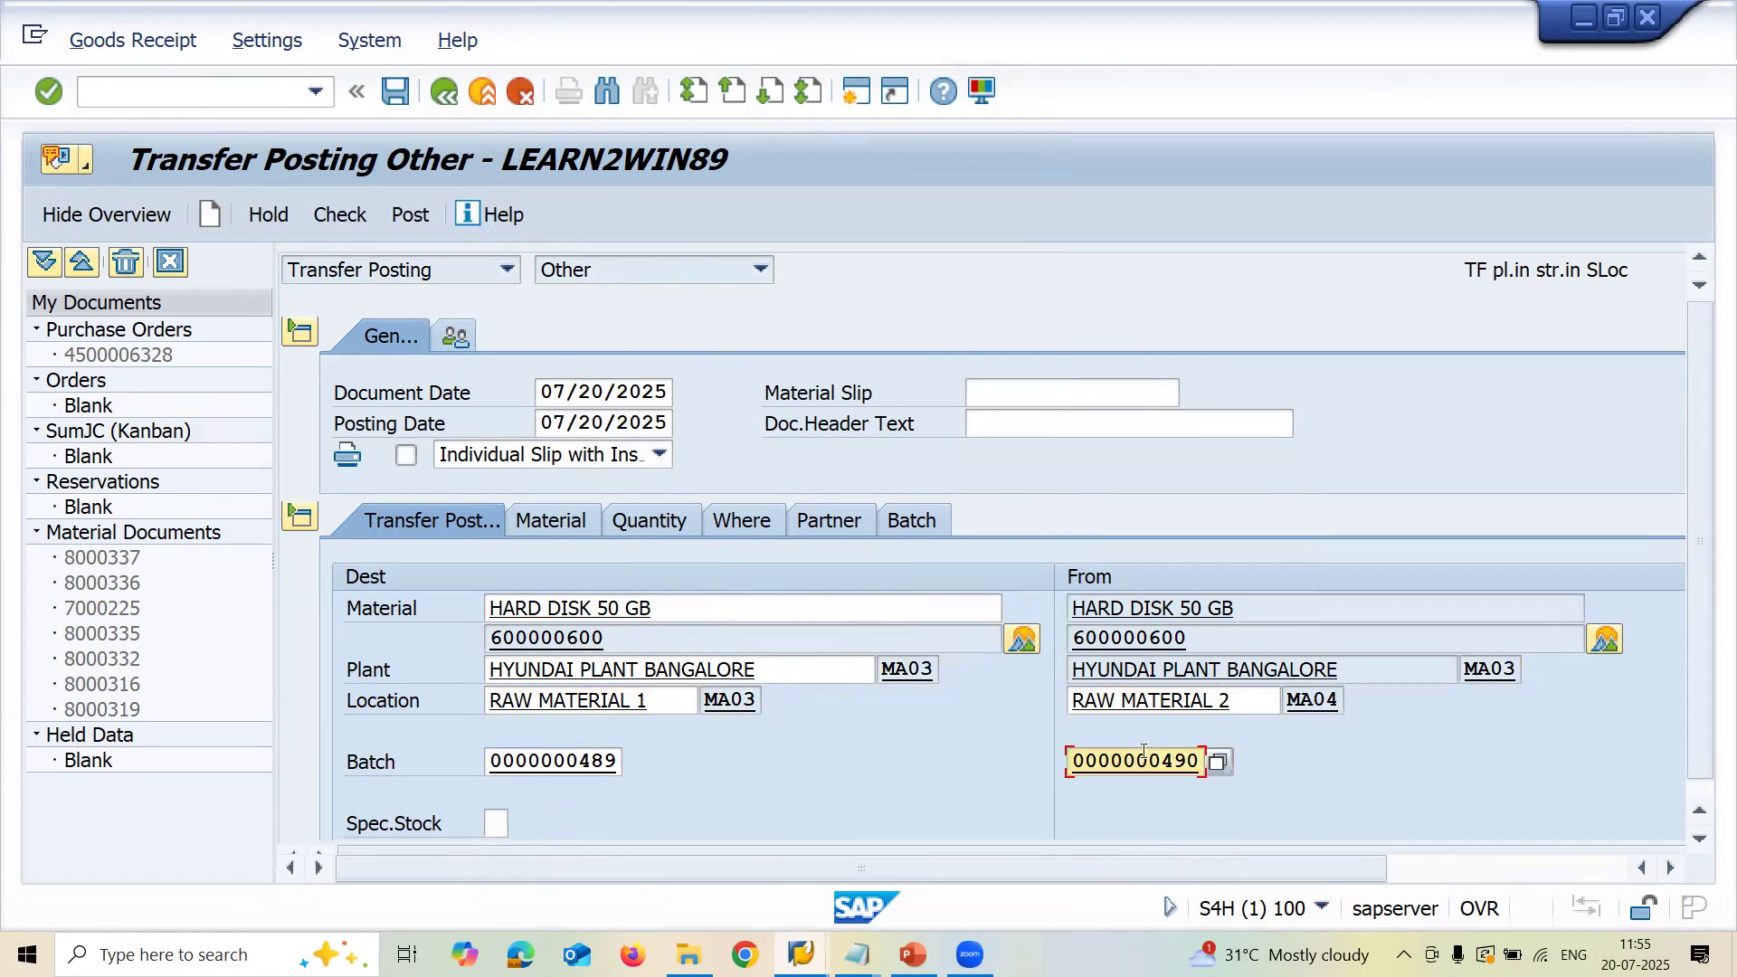
Set the quantity to 10 EA, try to post the transfer, and close the message log
click(648, 530)
text(10)
key(Return)
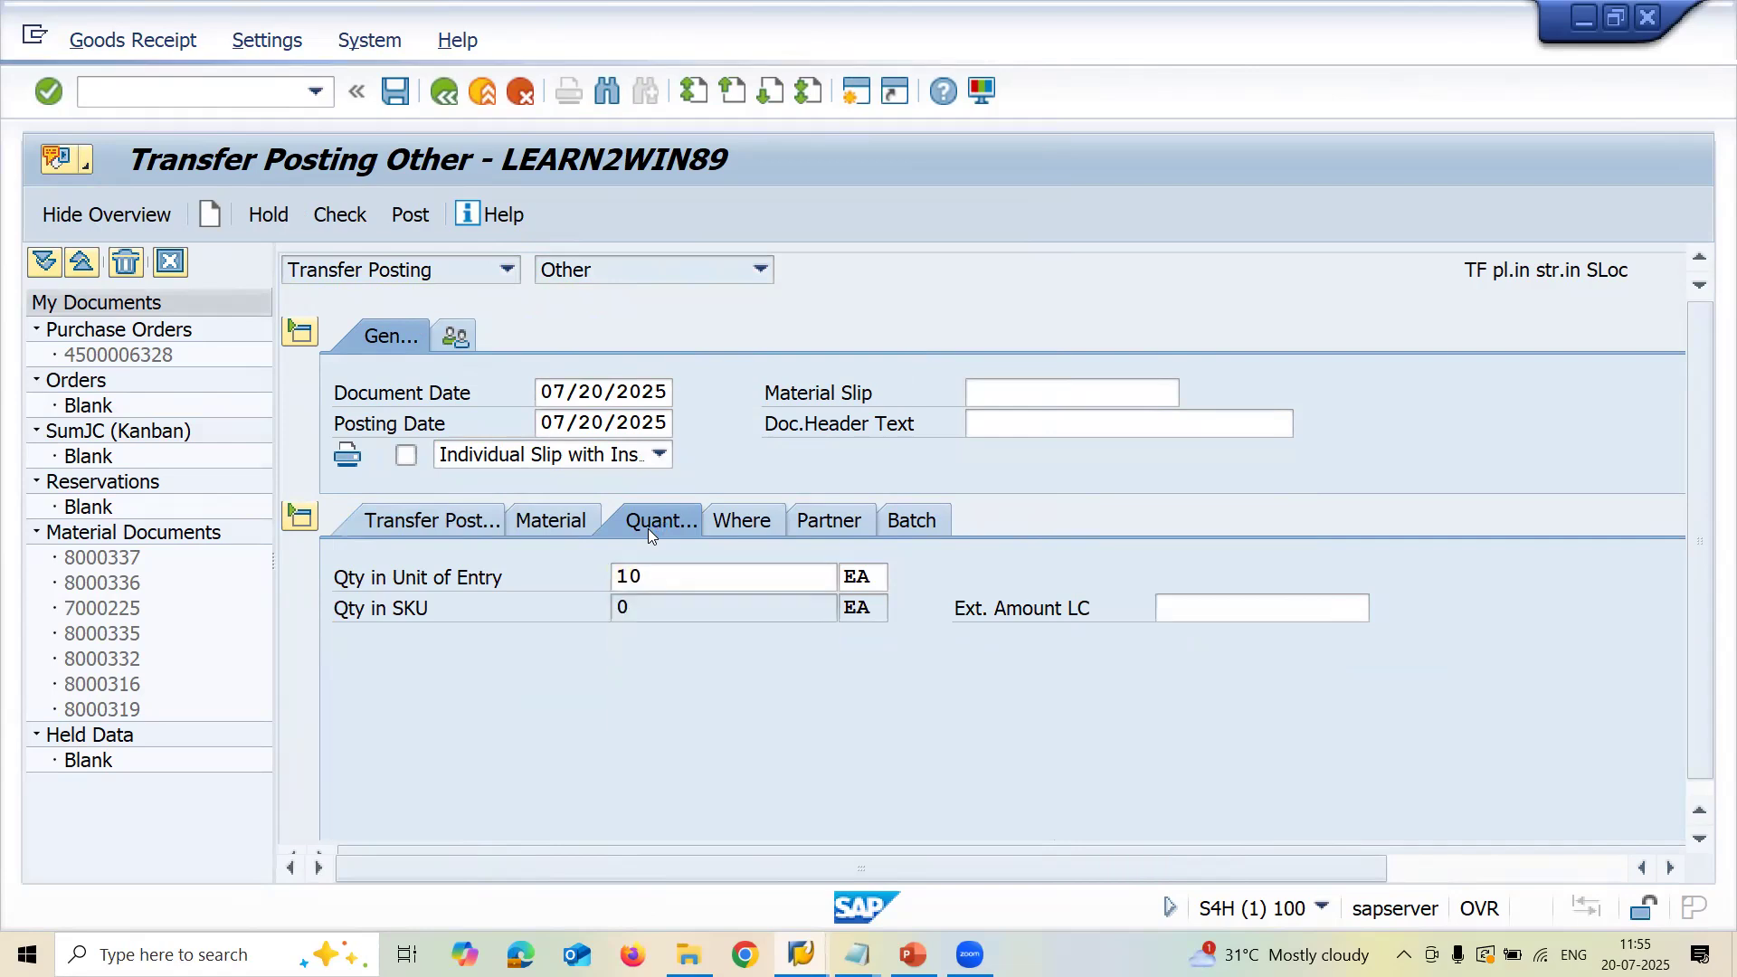
click(412, 217)
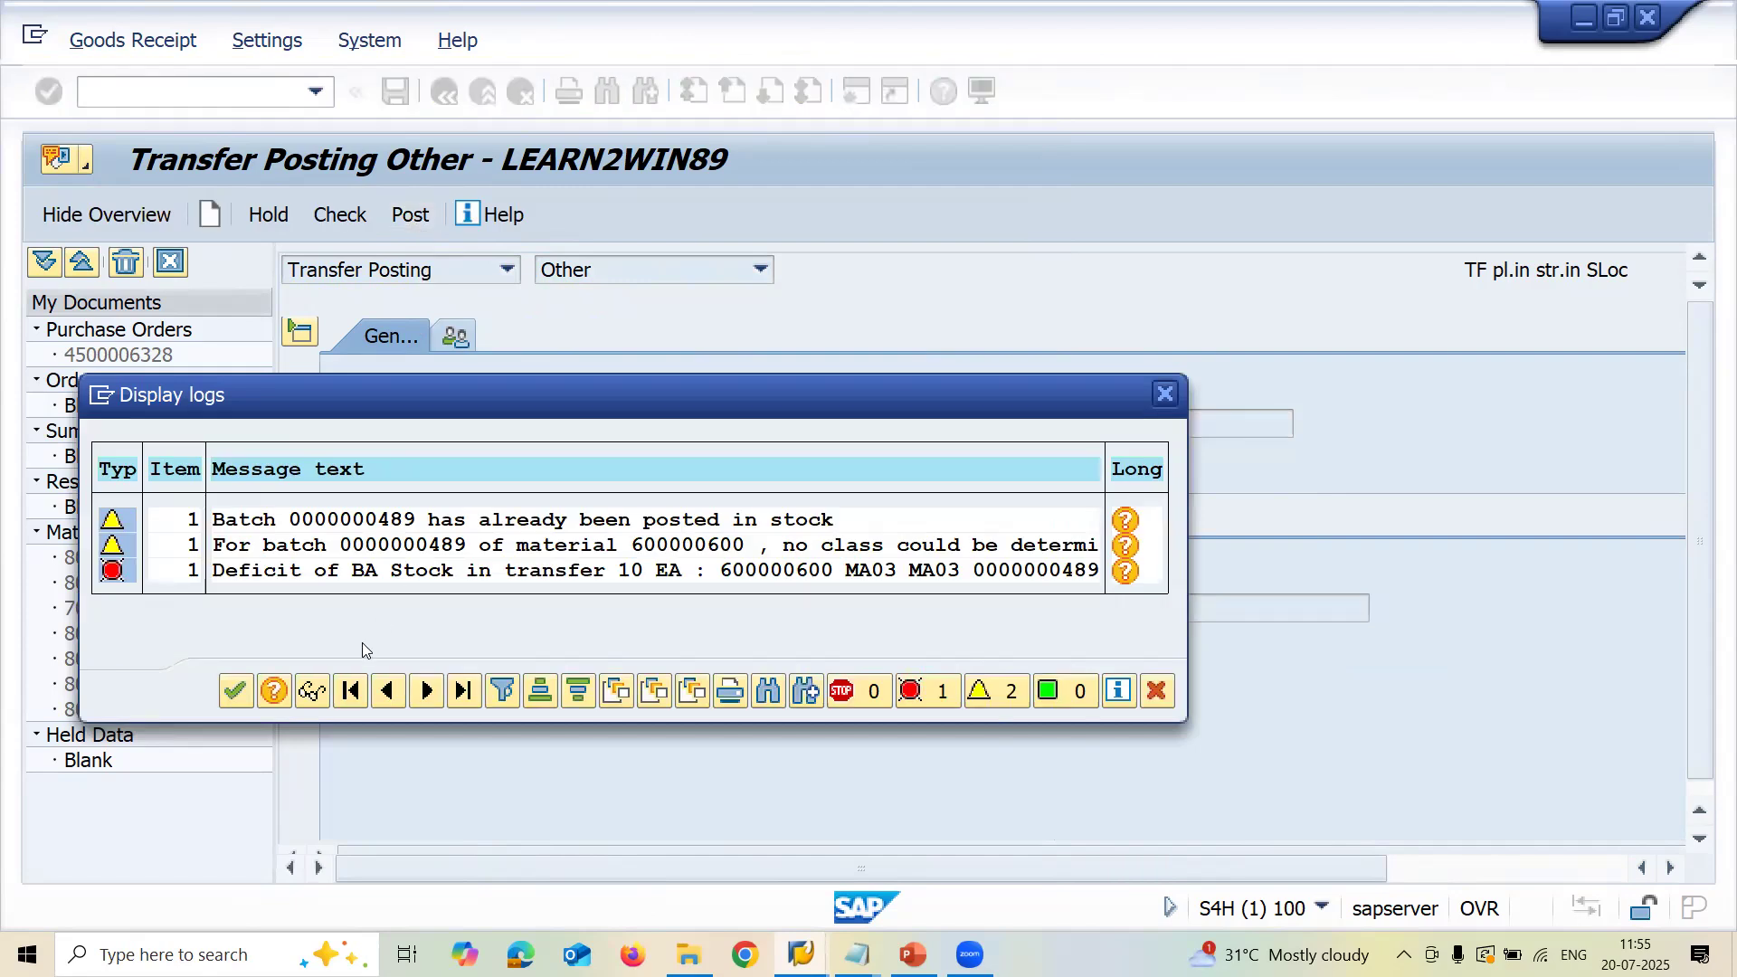
click(236, 693)
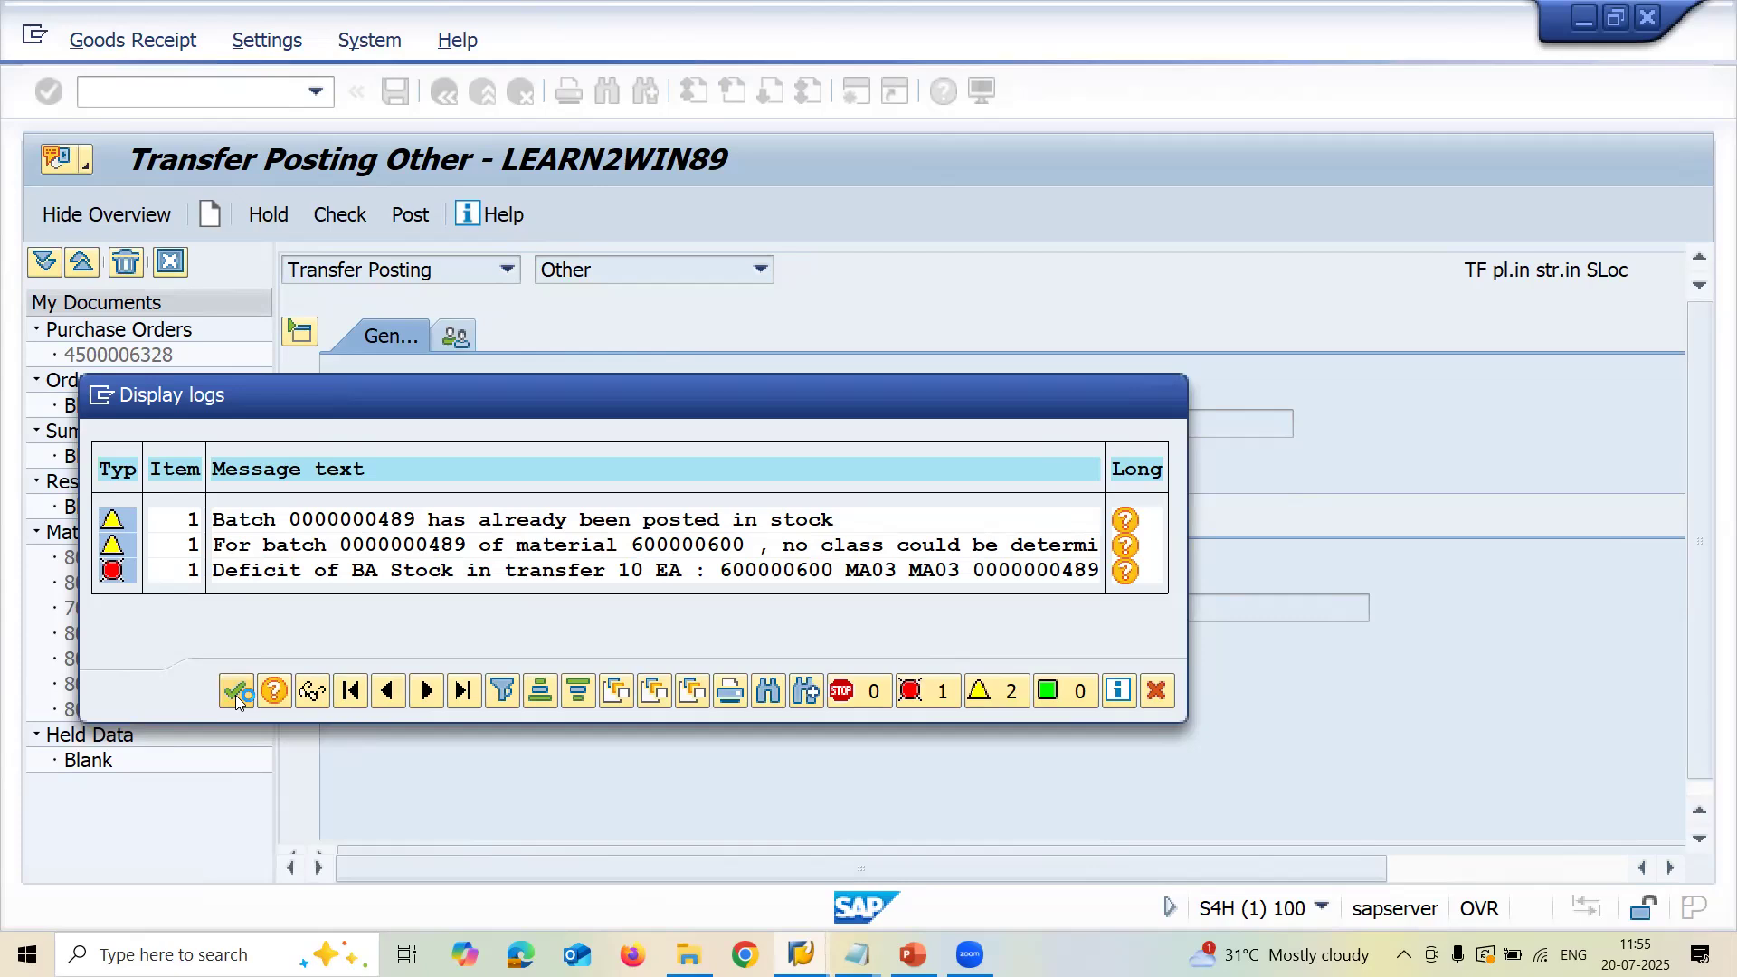
Refresh the stock overview, check the storage location transfer stock per batch, and return to the transfer posting
key(alt+Tab)
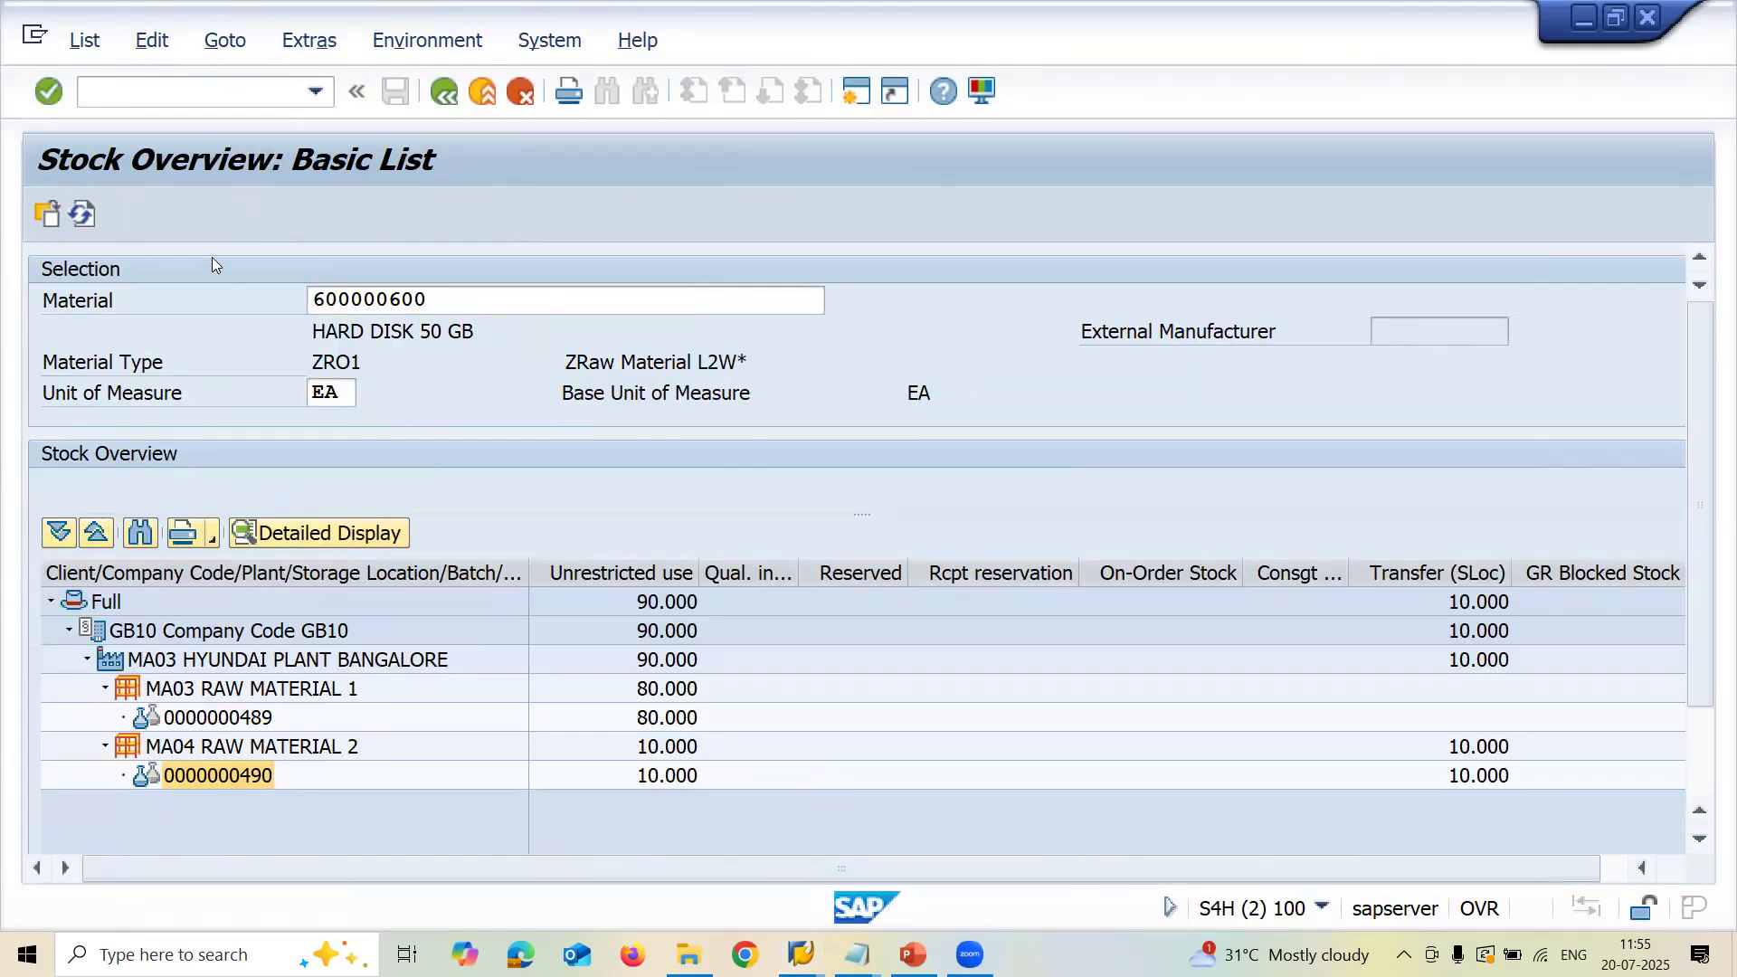
click(83, 214)
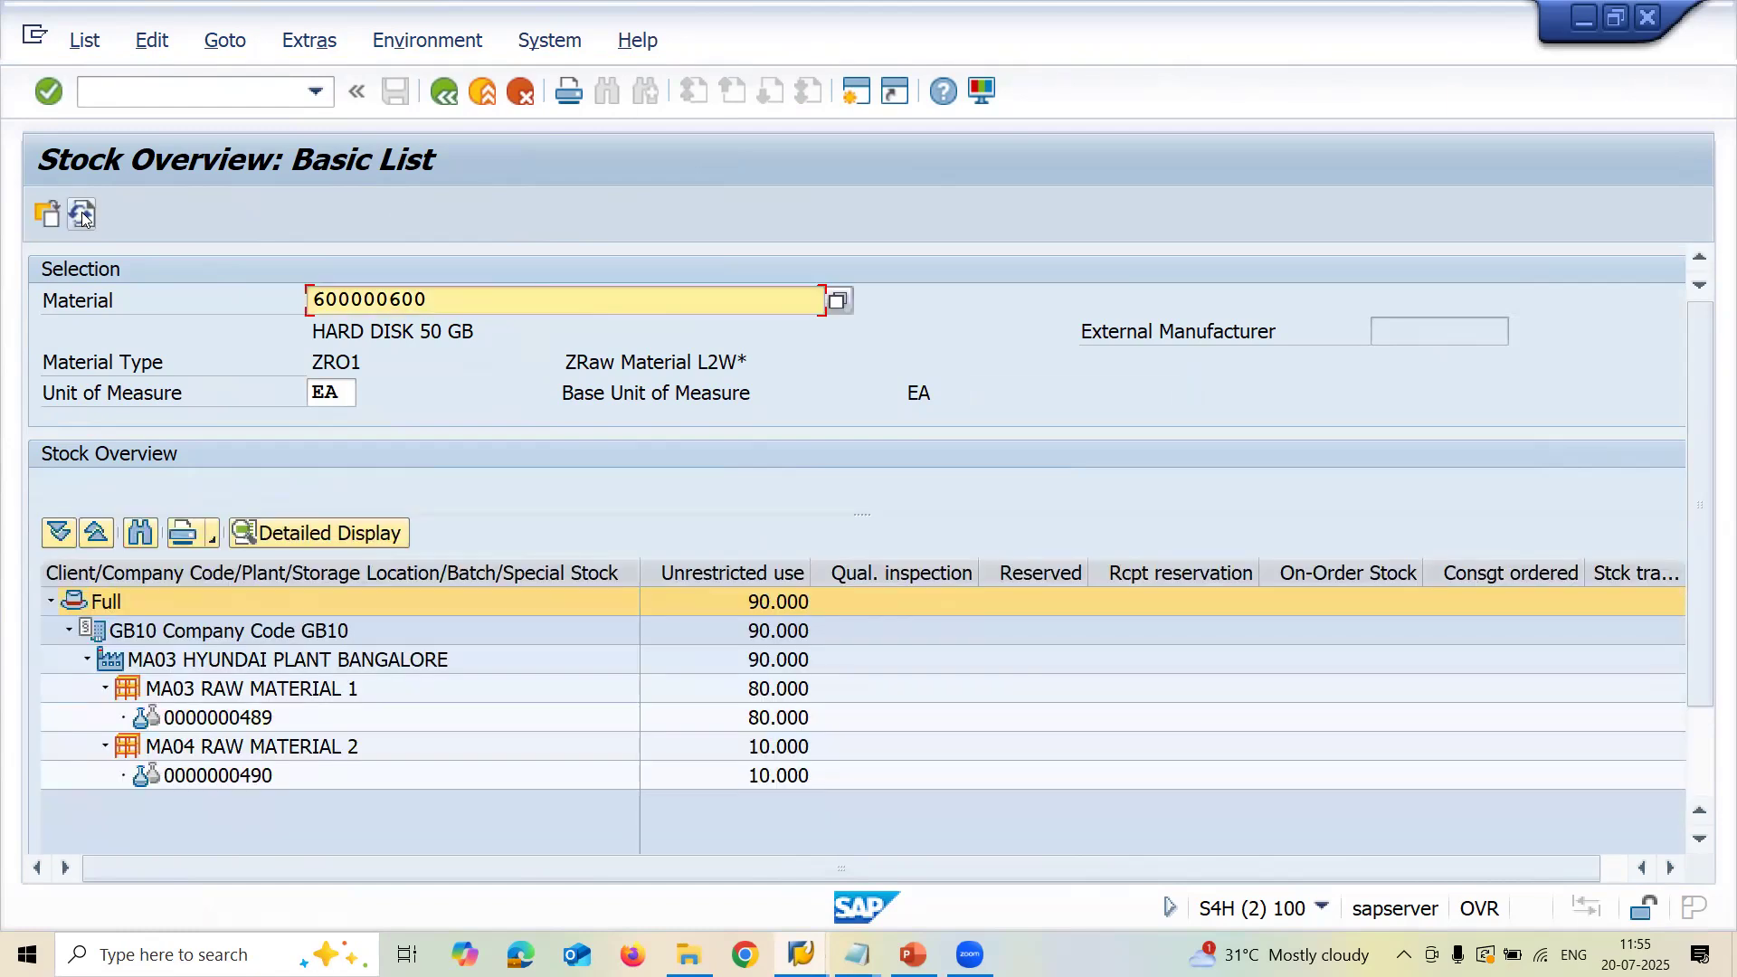
double_click(630, 576)
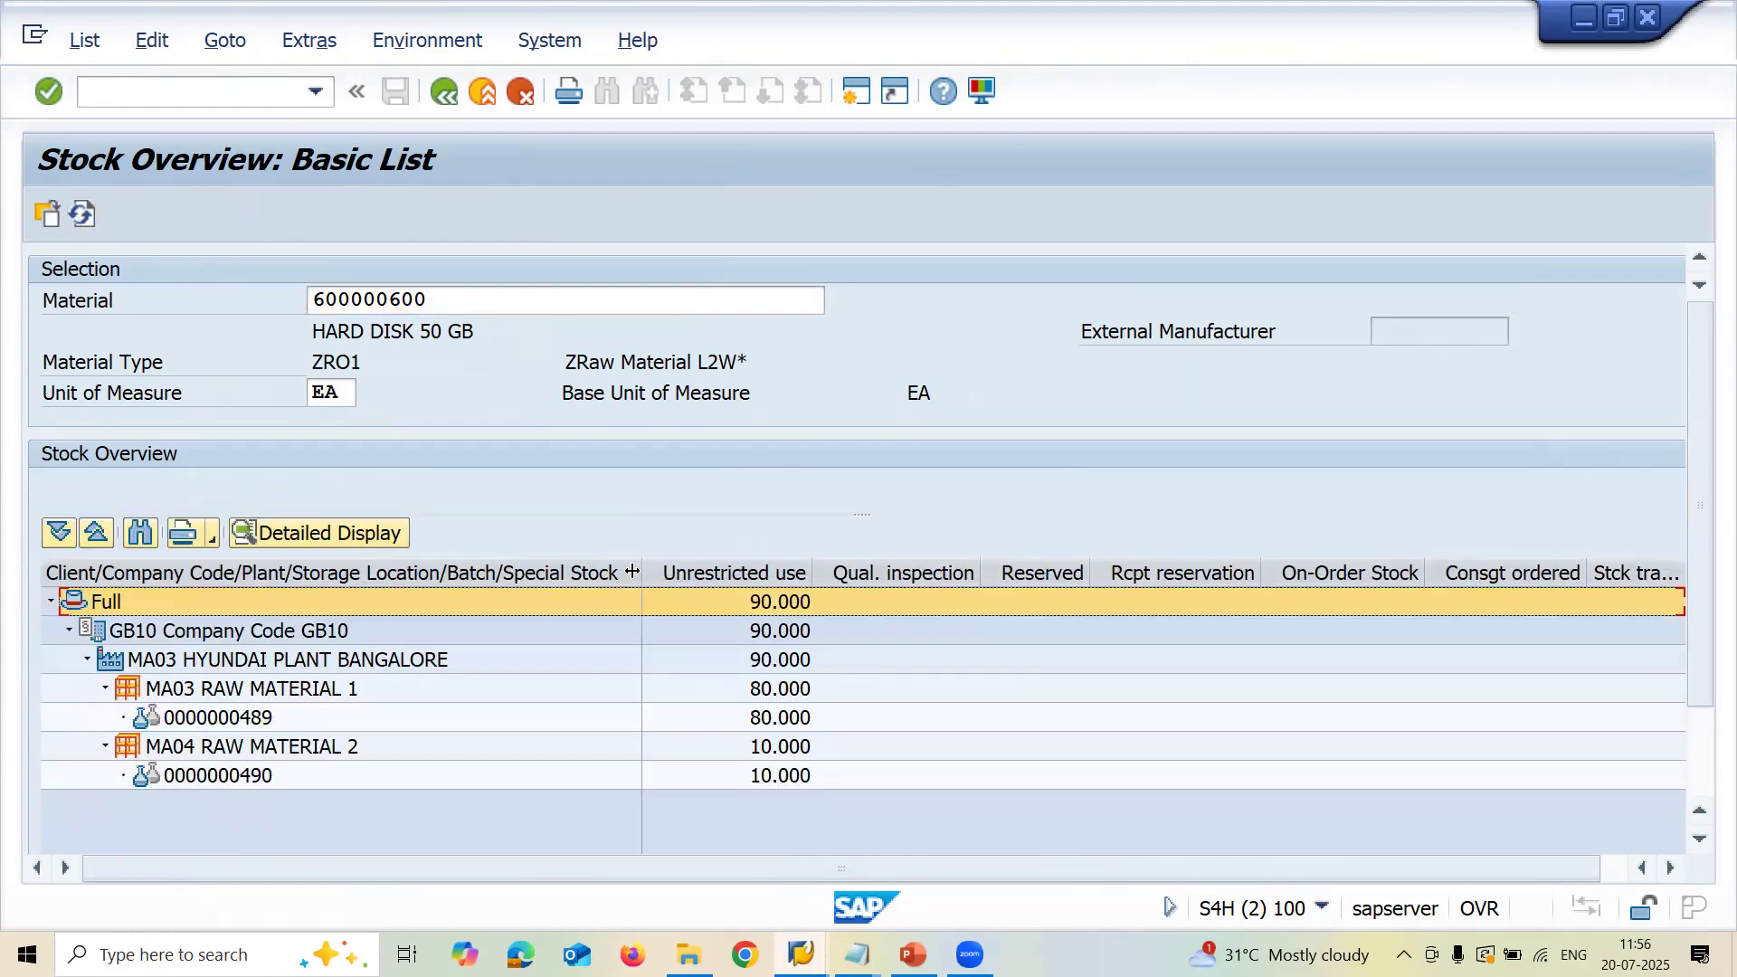
drag(1565, 572, 1376, 573)
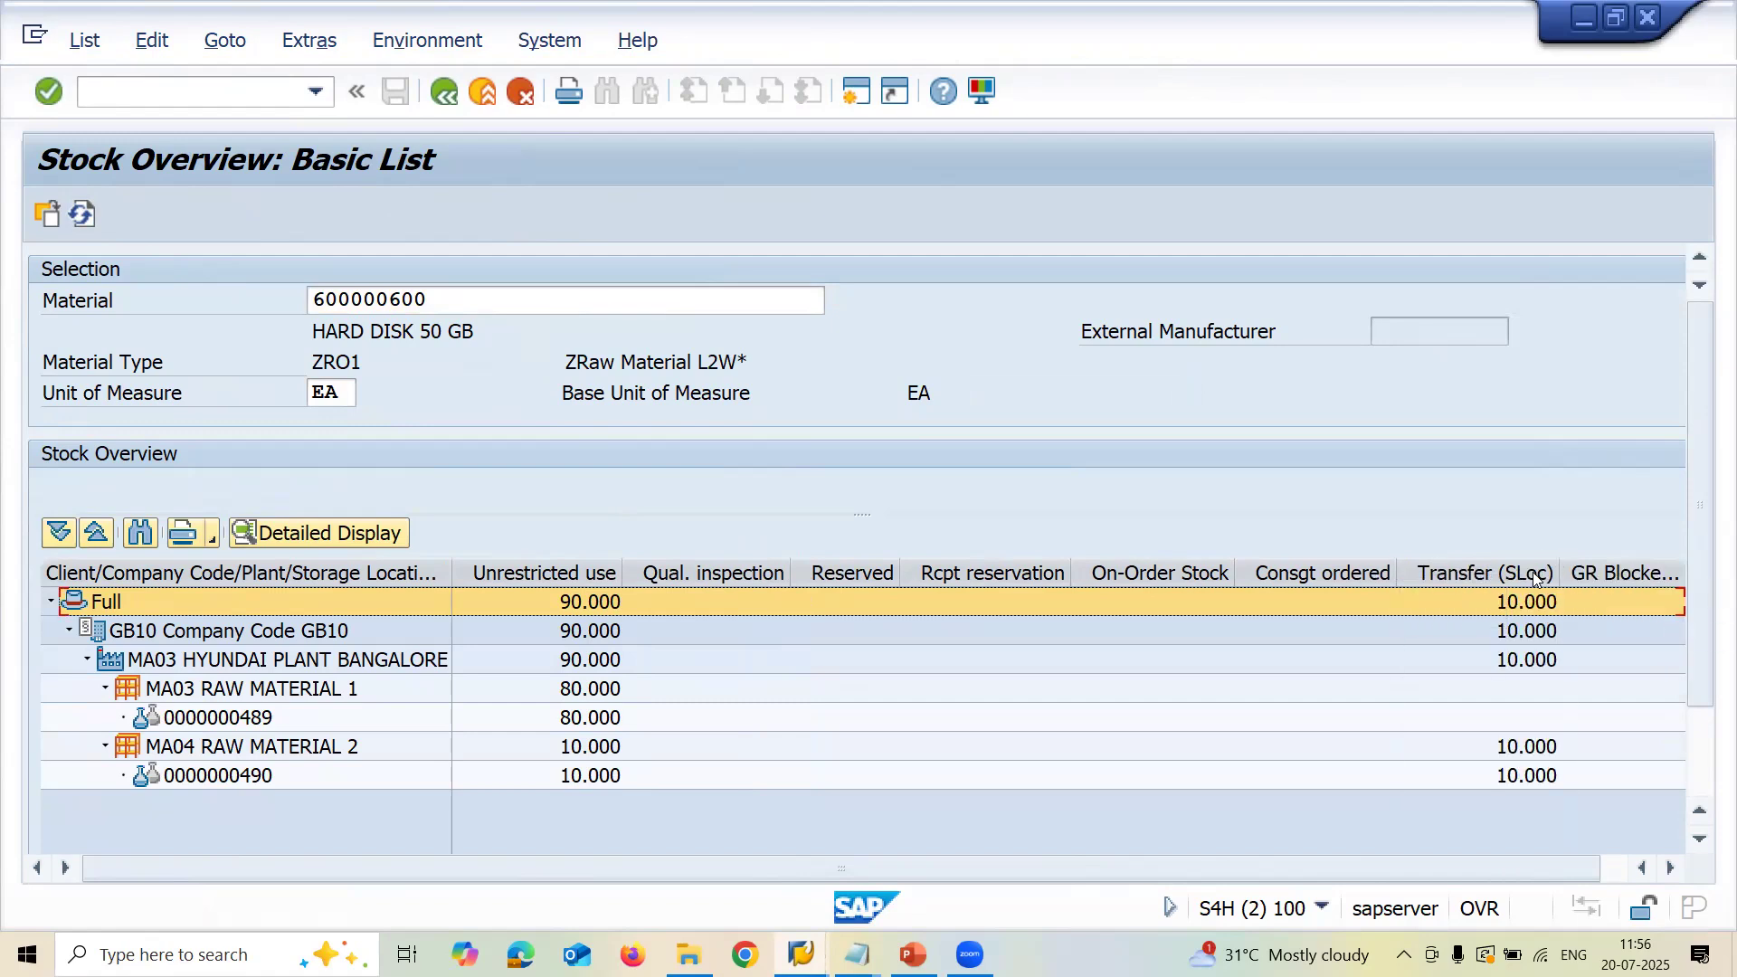
click(1538, 573)
key(alt+Tab)
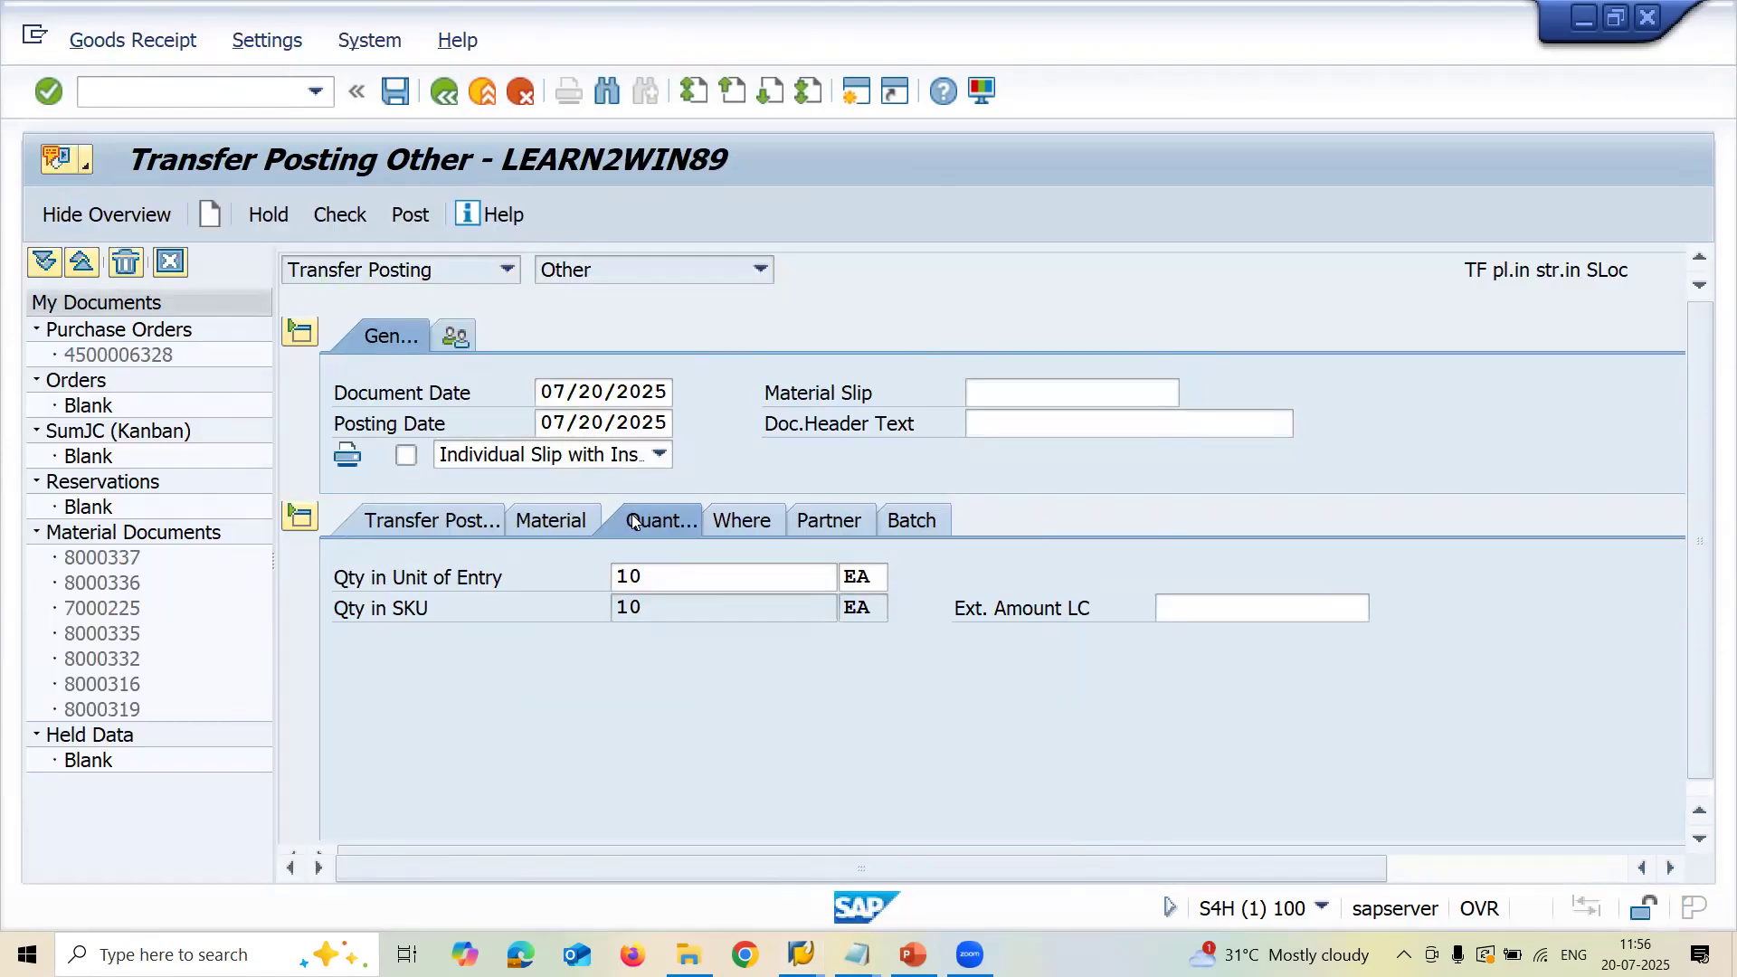
Restart transaction MIGO and enter material 600000600 with plant MA03 and storage location MA04 on the destination side
click(129, 87)
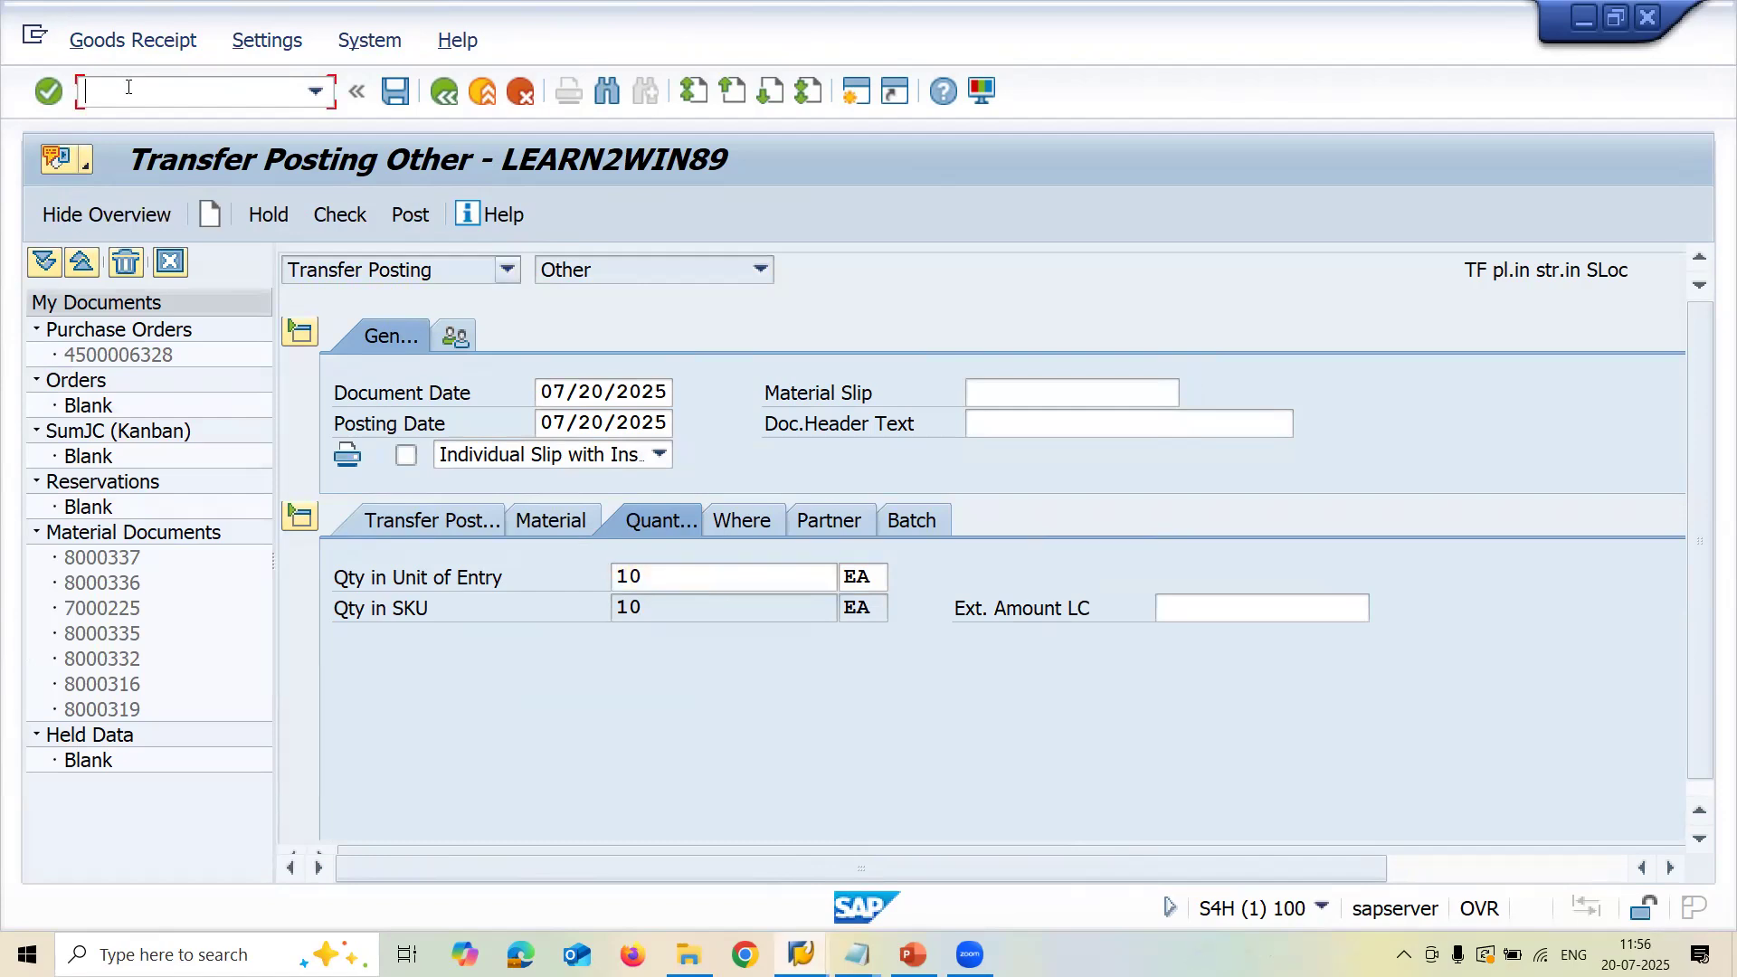
text(/NMIGO)
key(Return)
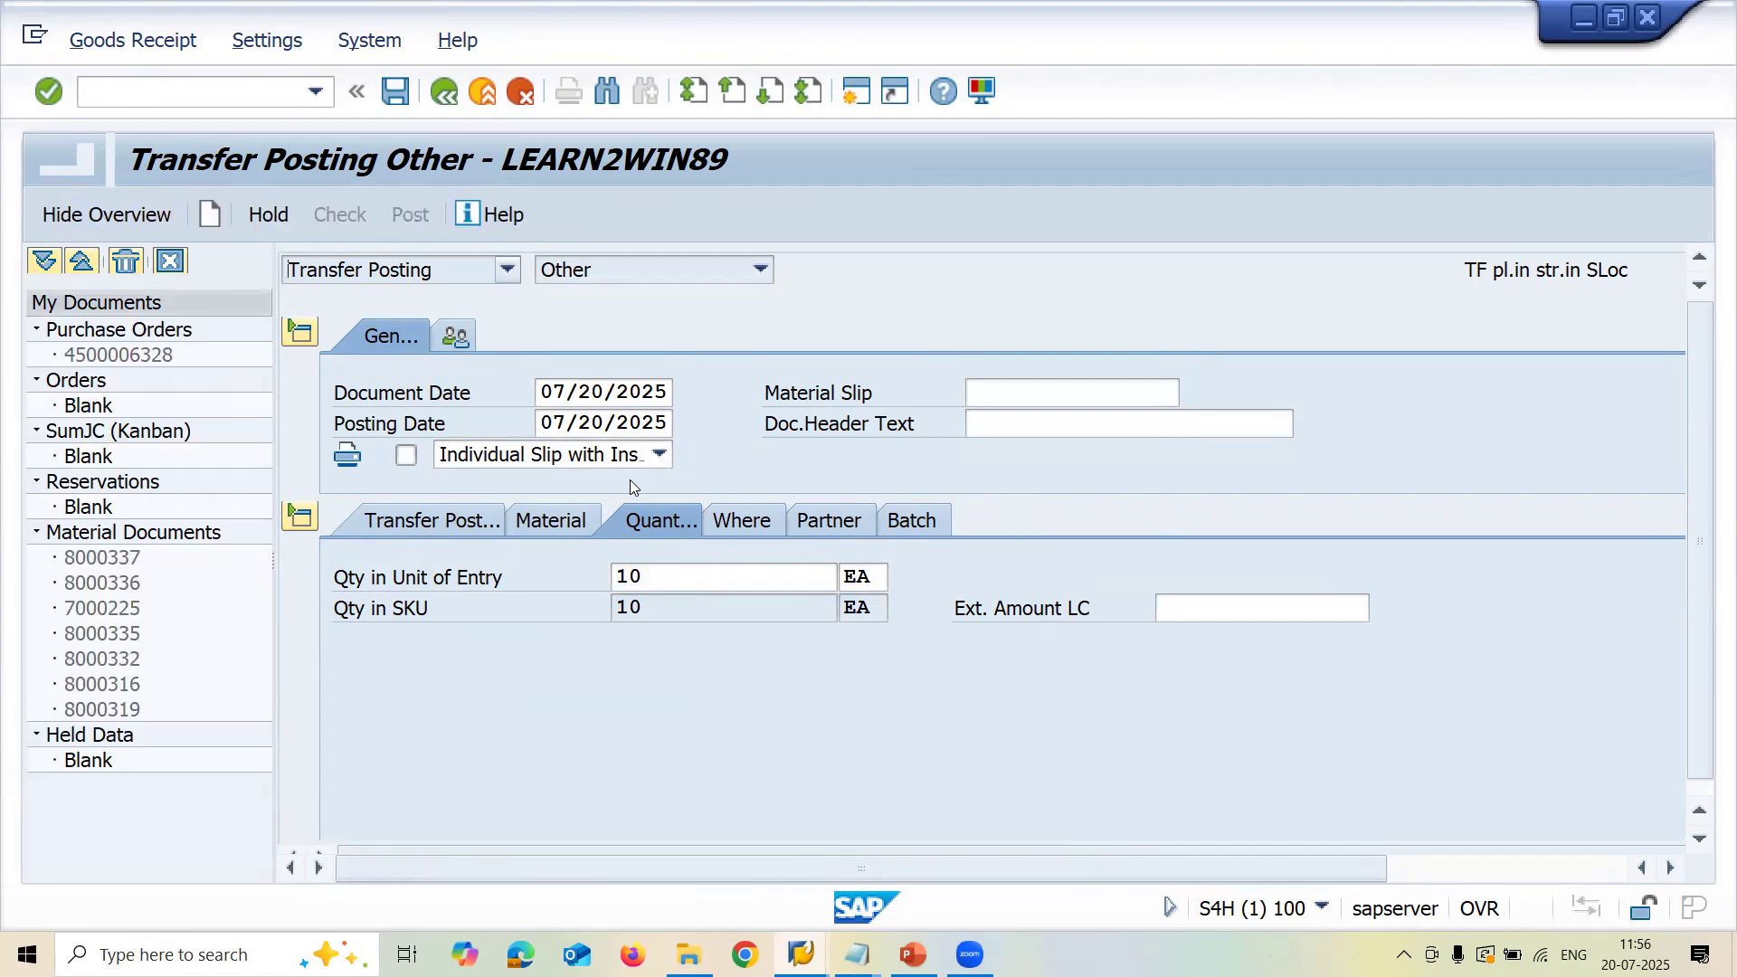
click(505, 618)
key(Down)
key(Return)
key(Tab)
text(MA0)
key(Down)
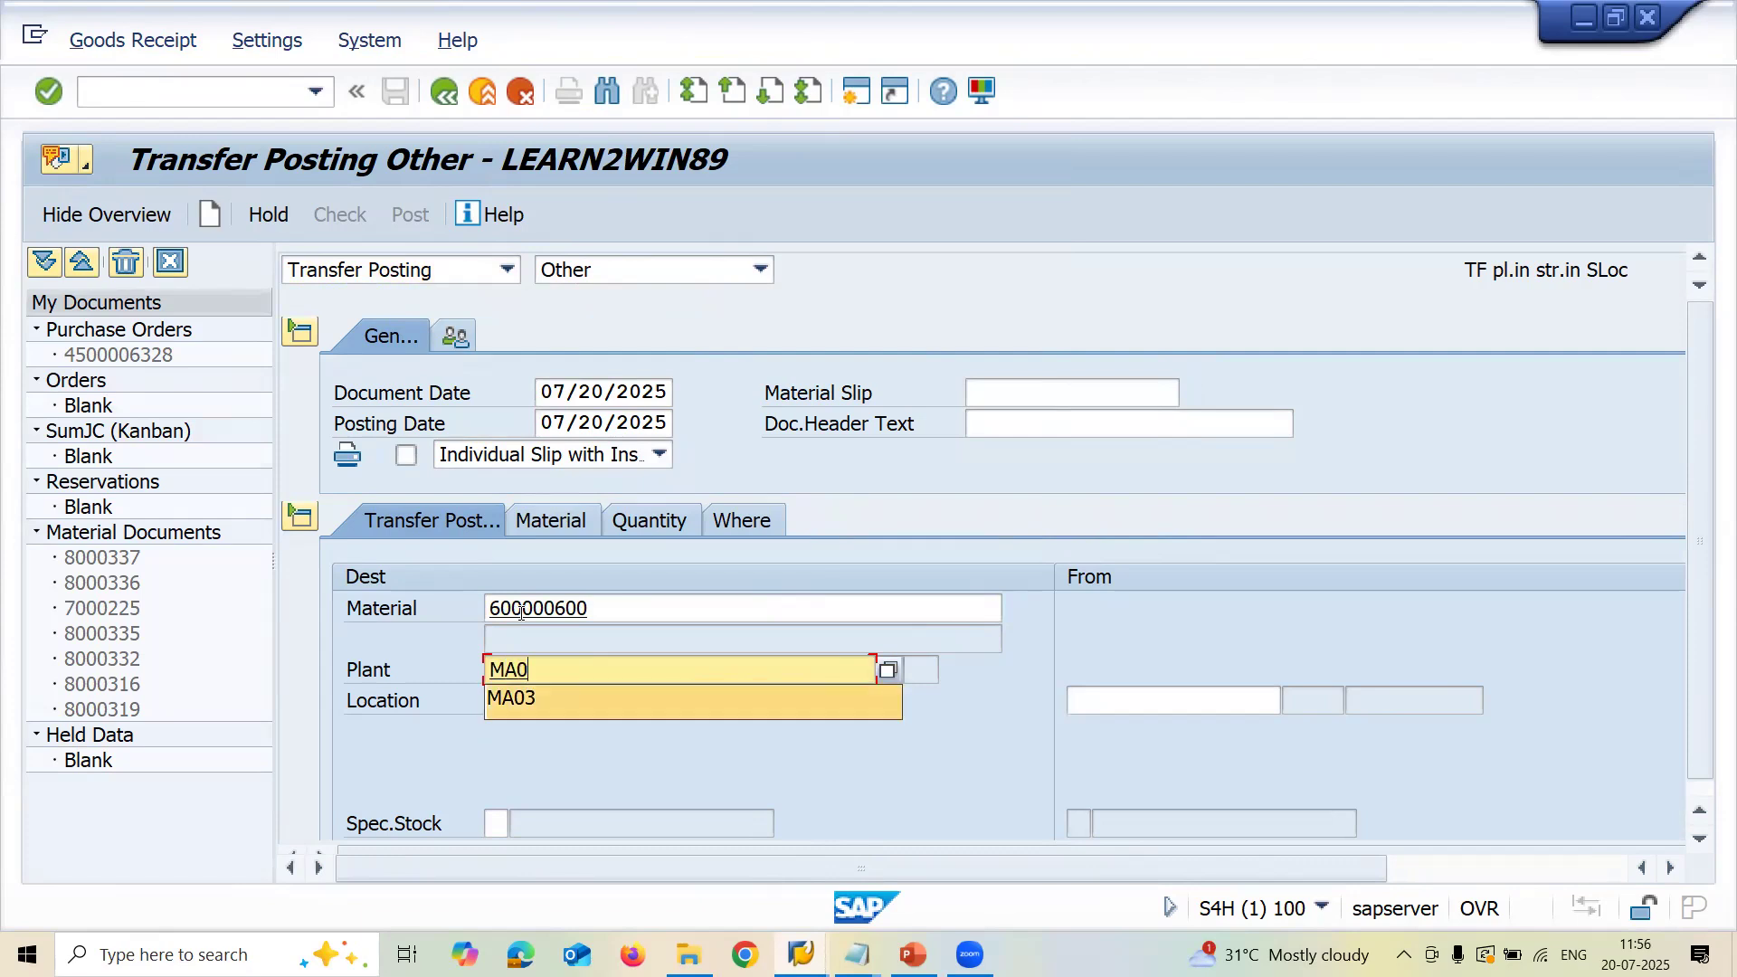
key(Tab)
text(MA04)
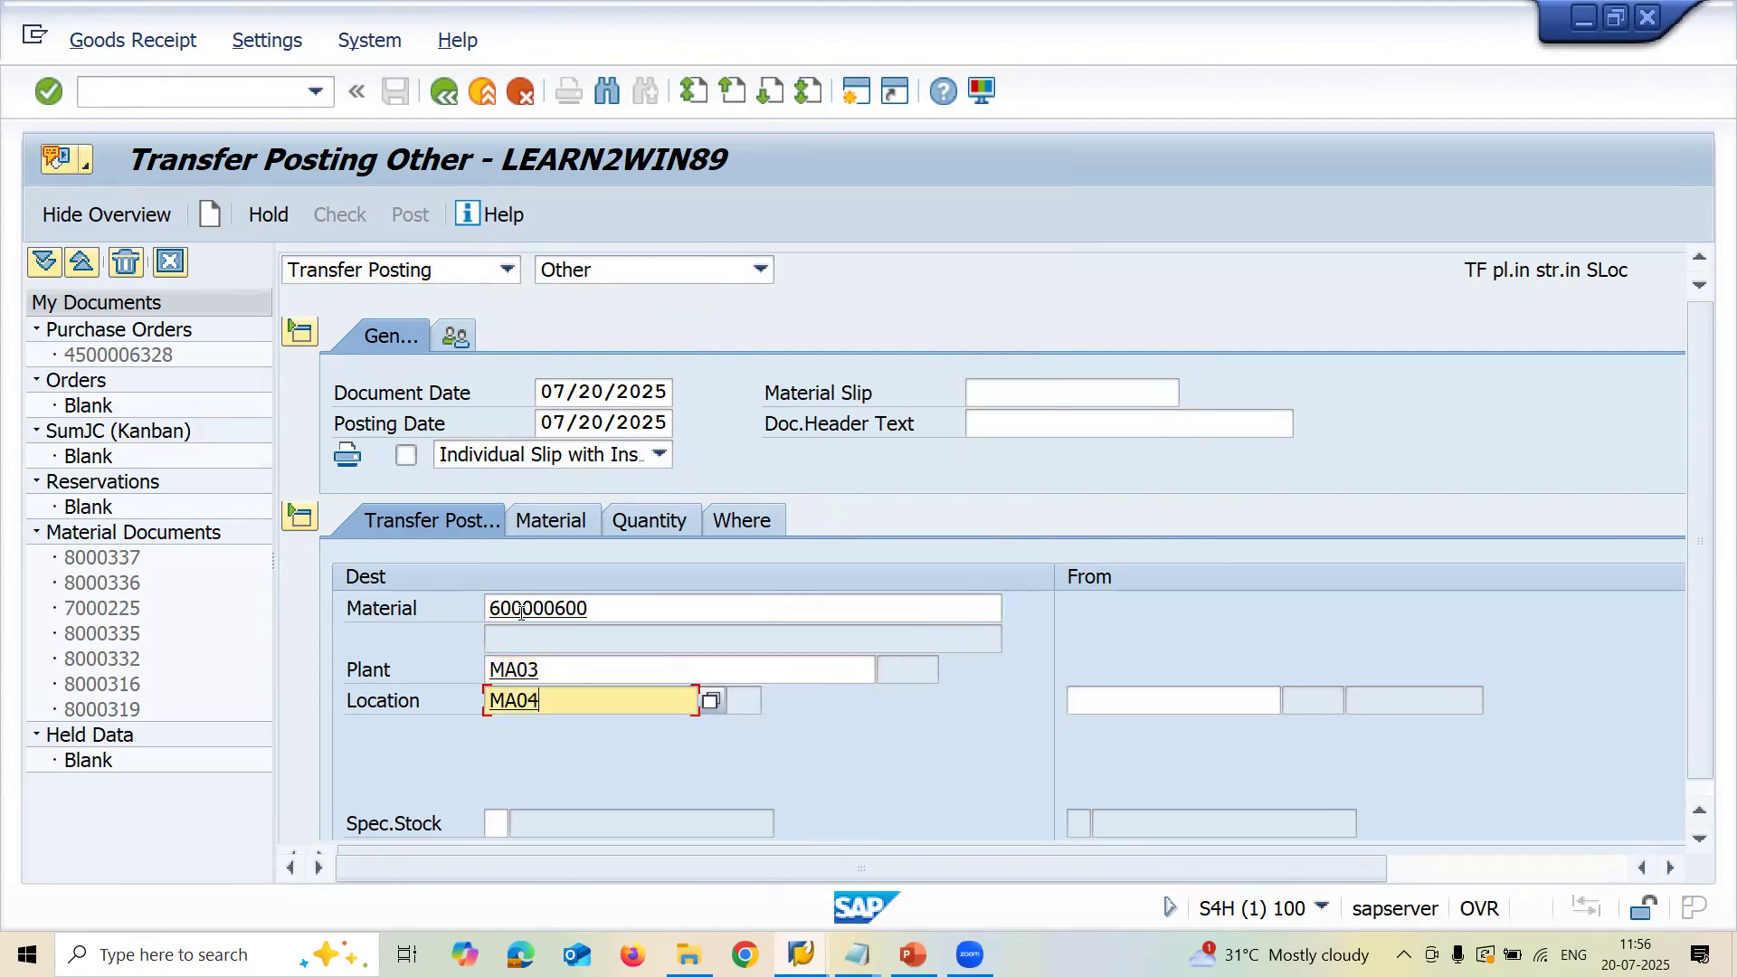
key(Return)
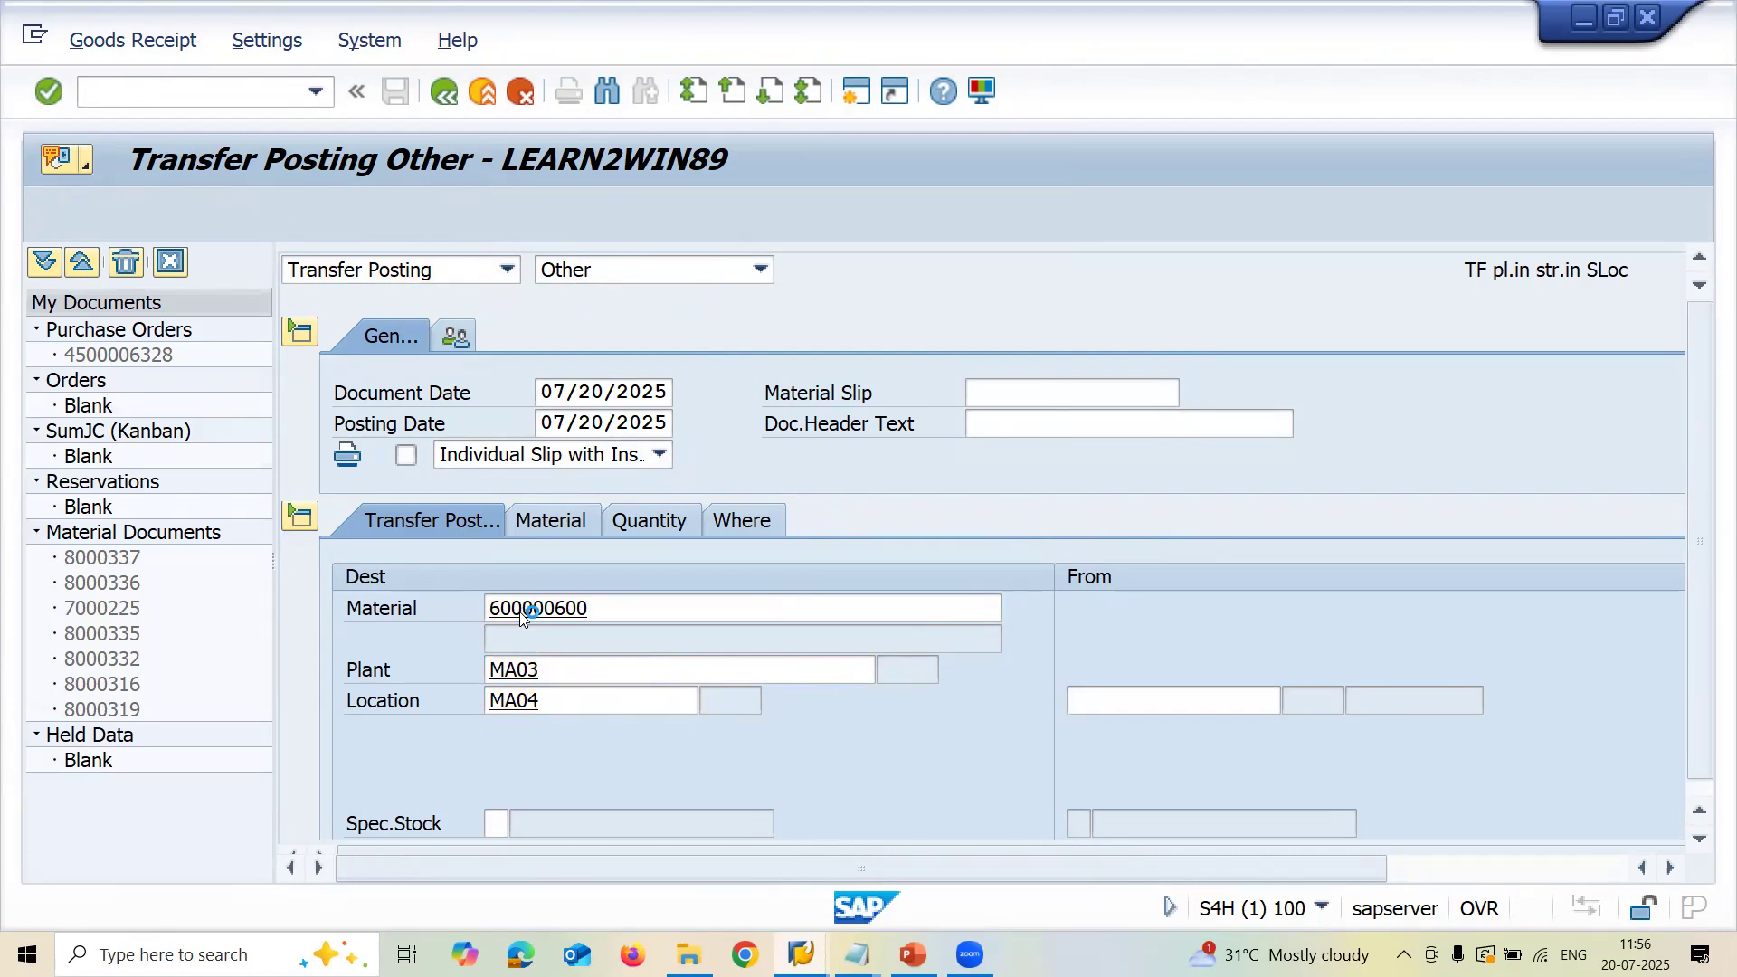
click(1151, 693)
text(MA03)
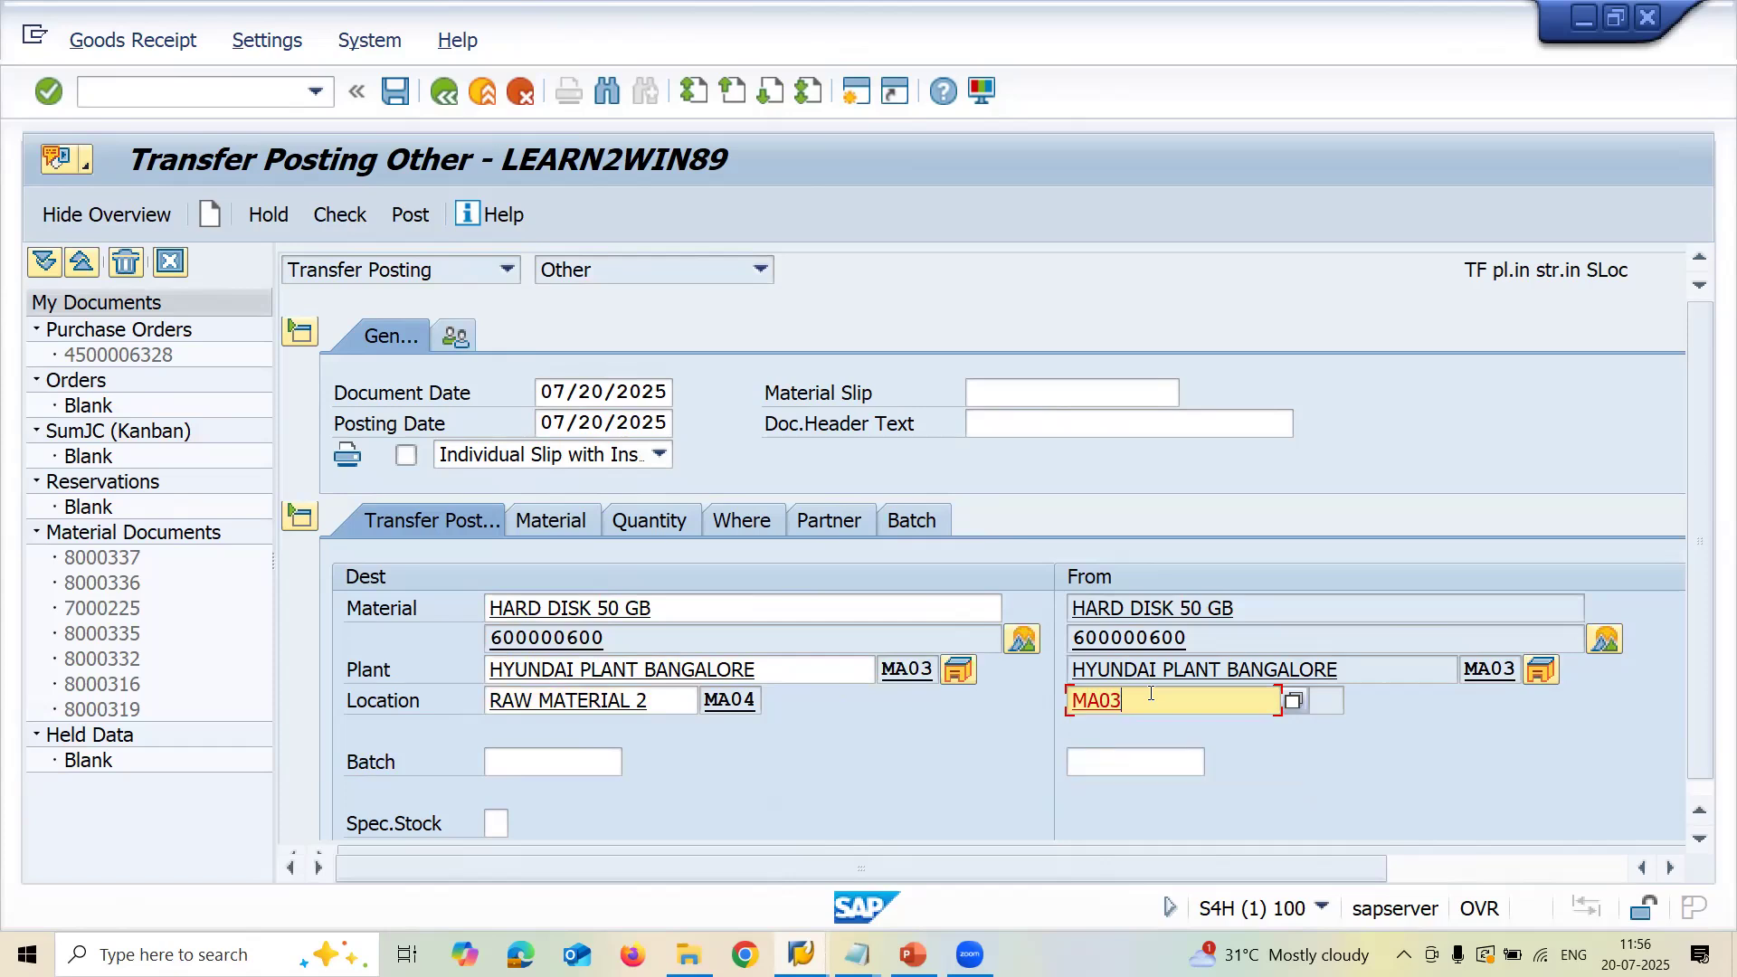
key(Return)
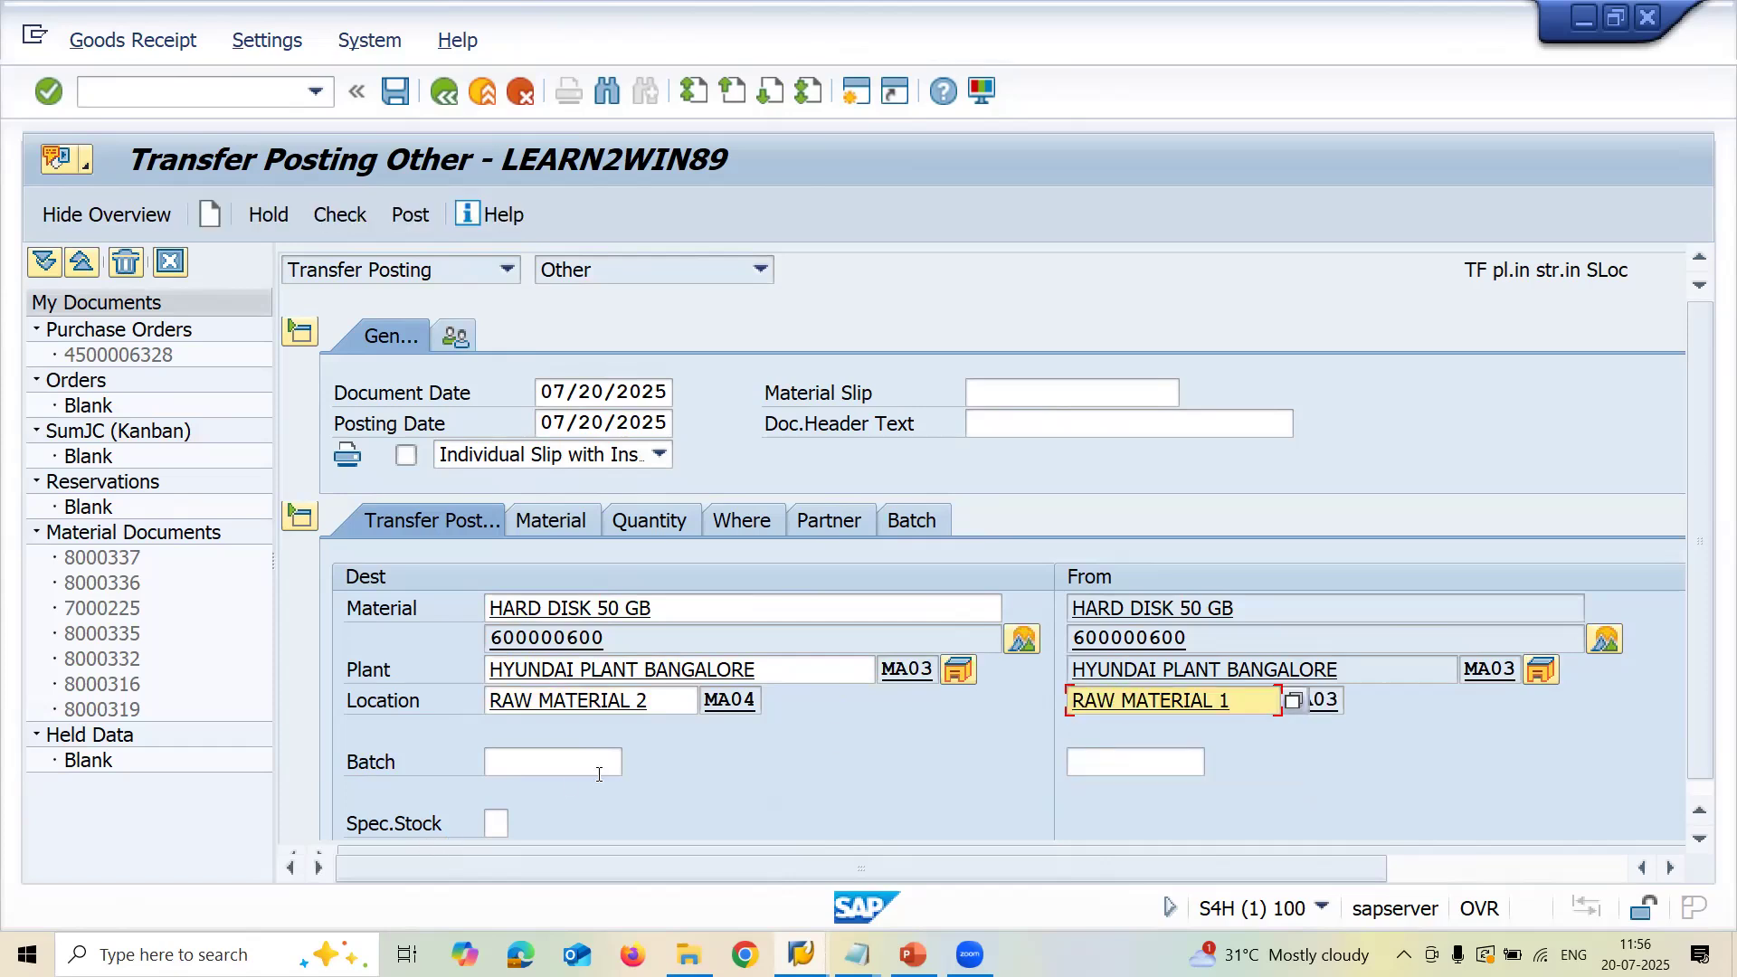
click(599, 775)
text(000000048)
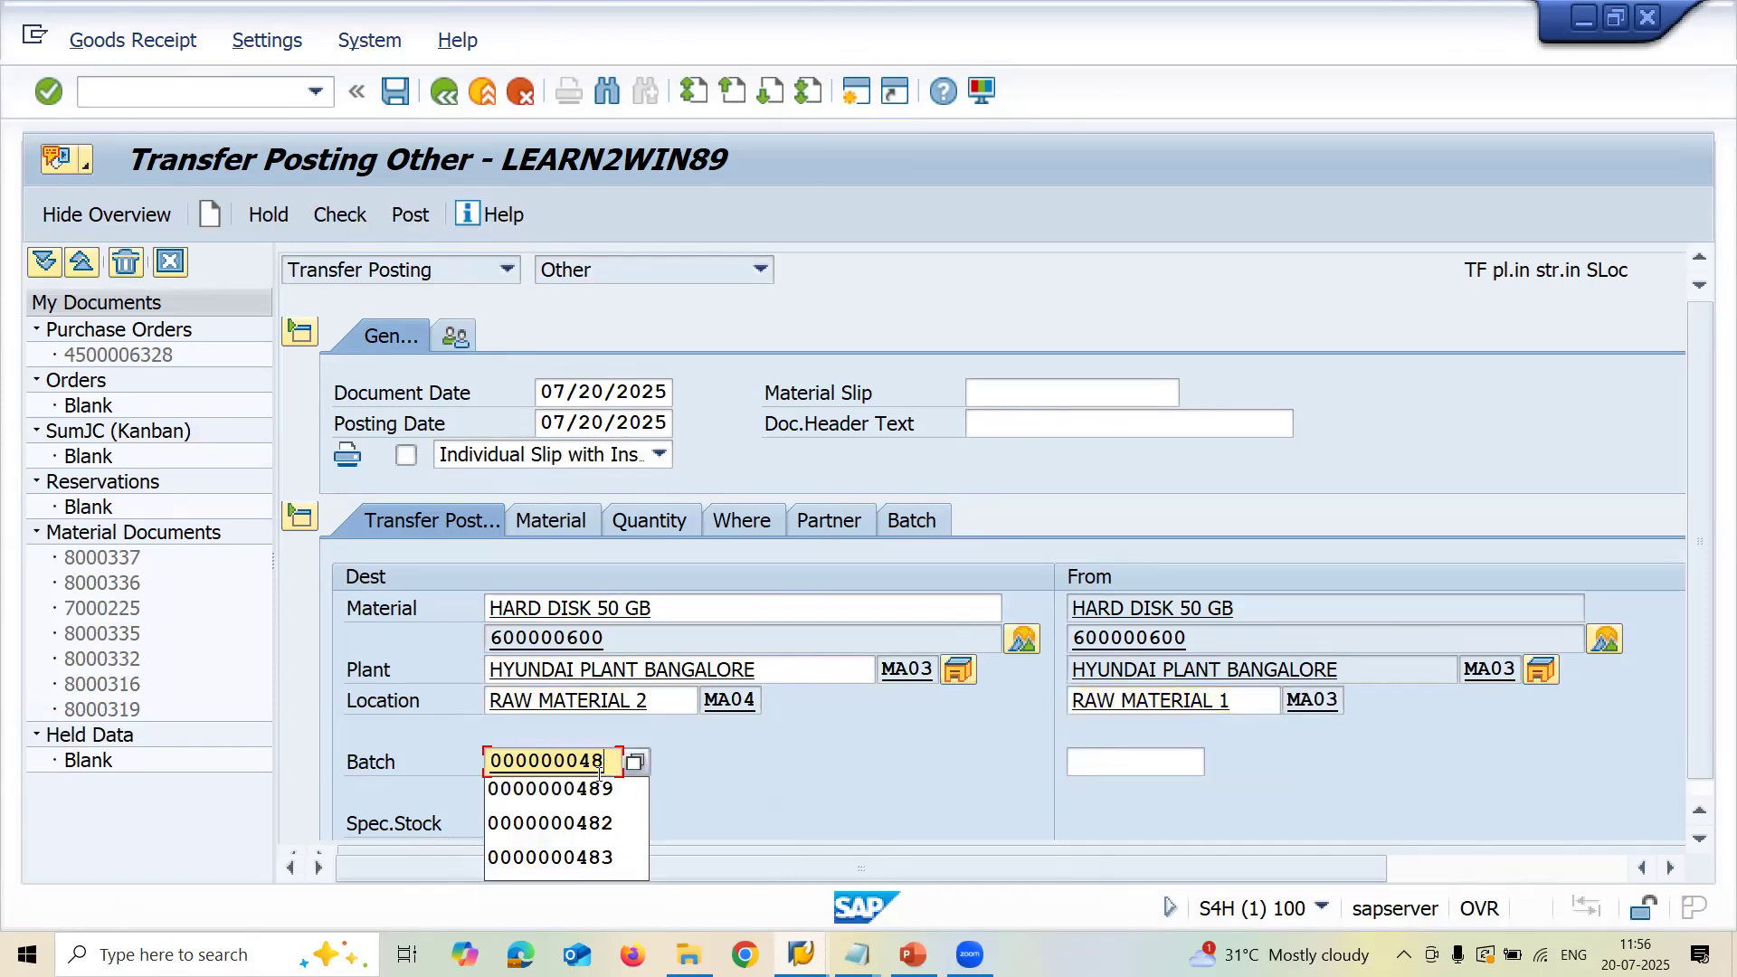
key(BackSpace)
text(90)
click(1128, 767)
text(00000004)
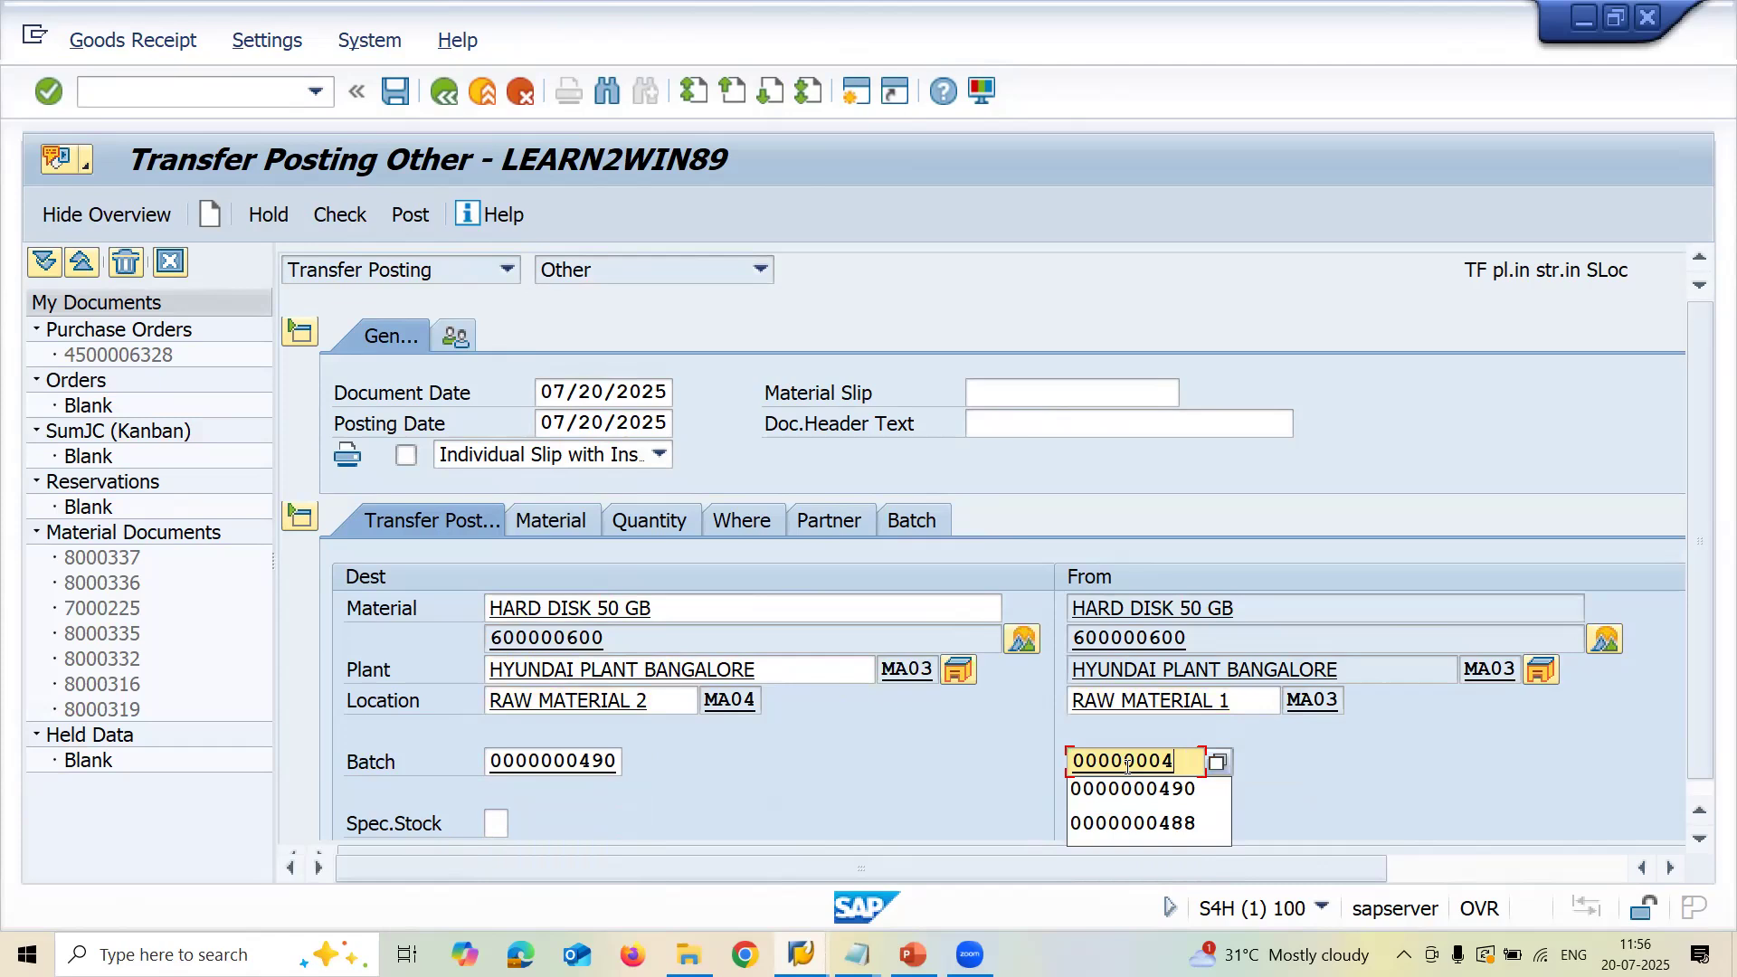
text(89)
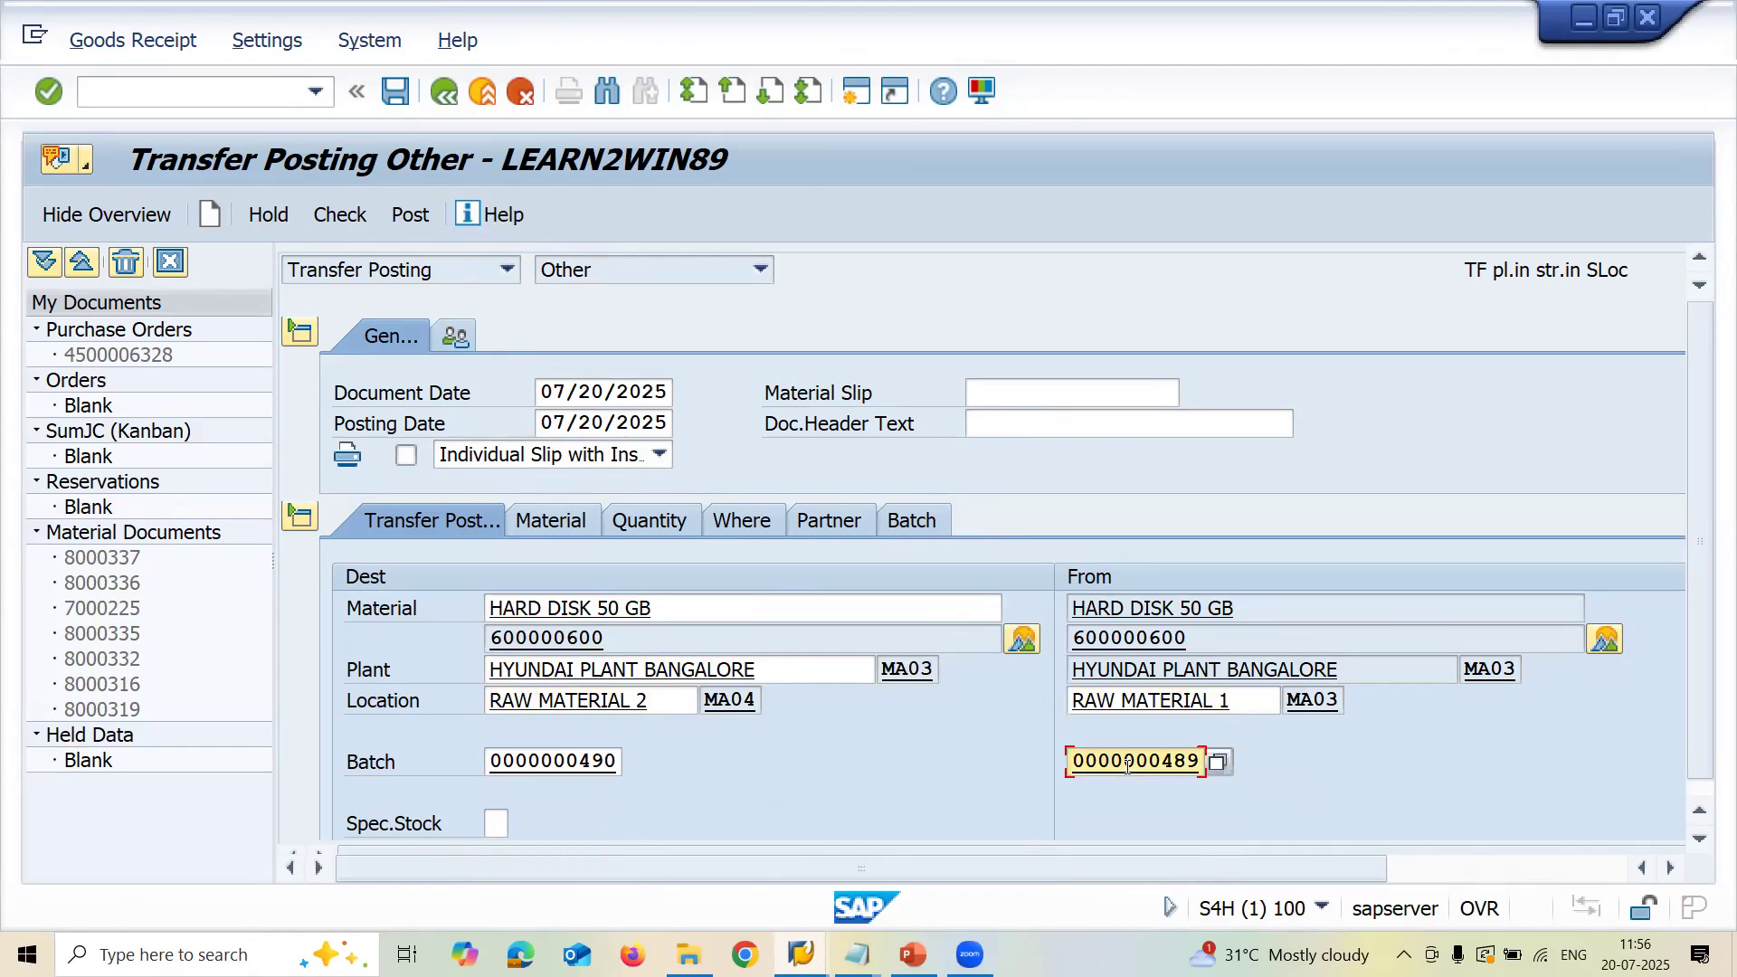
Set the quantity to 10 EA and post the movement type 315 transfer
click(630, 527)
text(10)
key(Return)
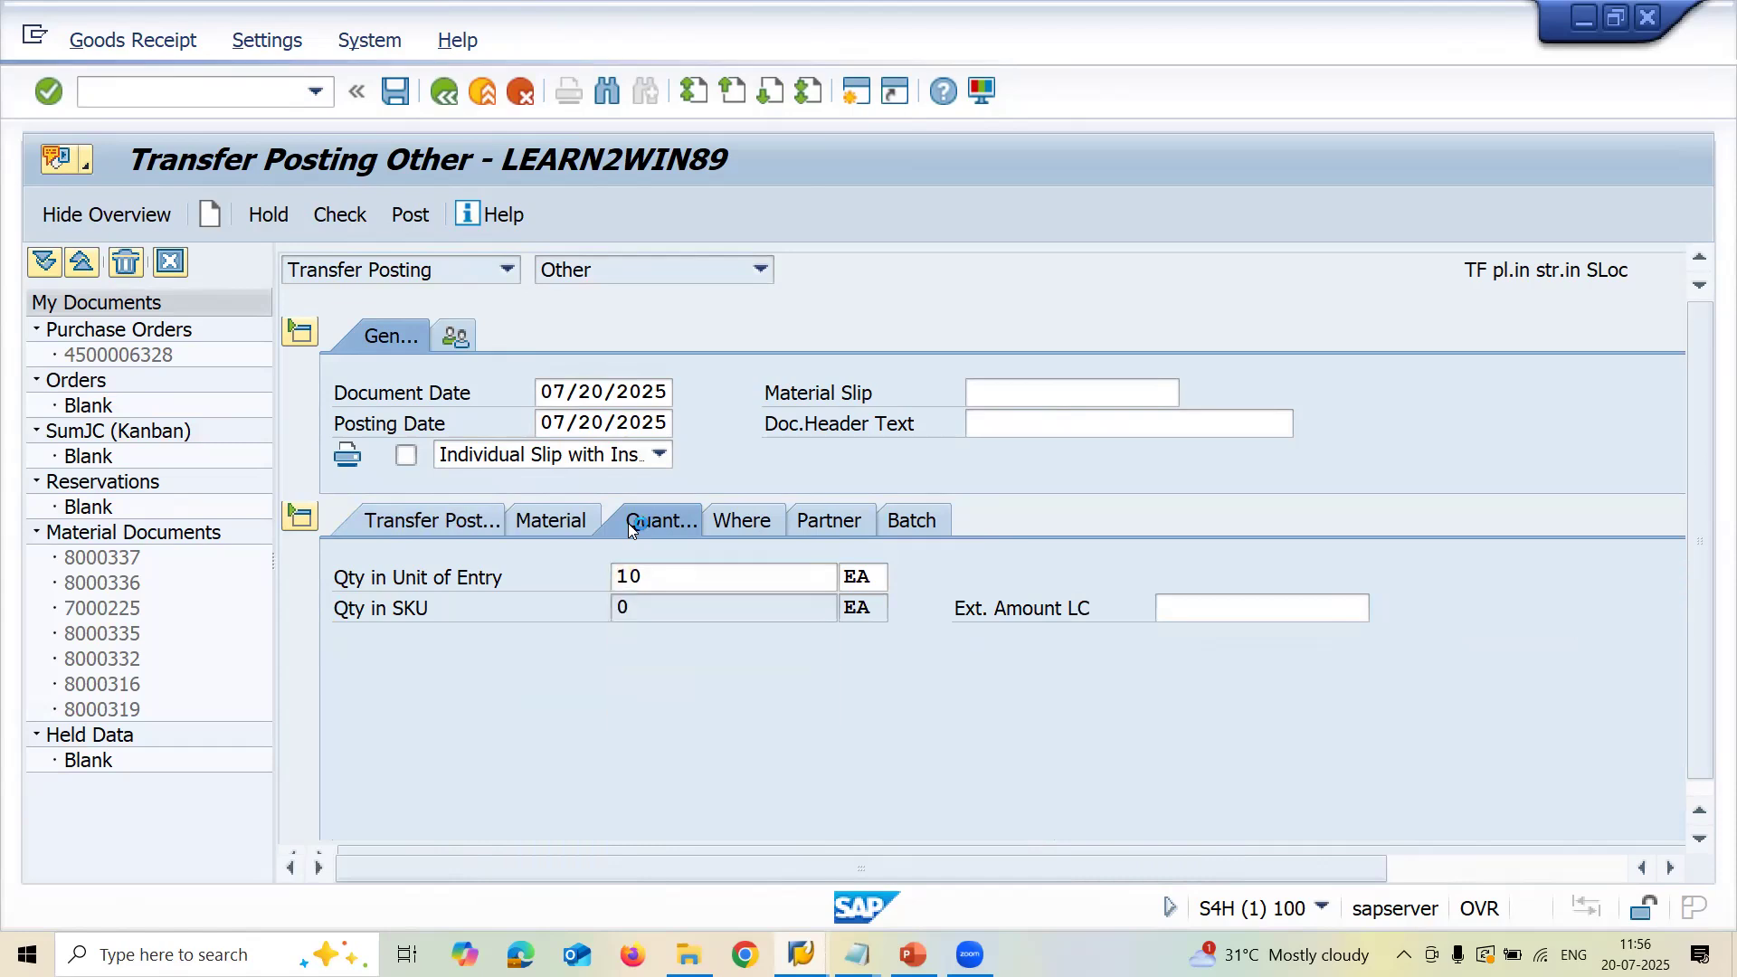
click(408, 217)
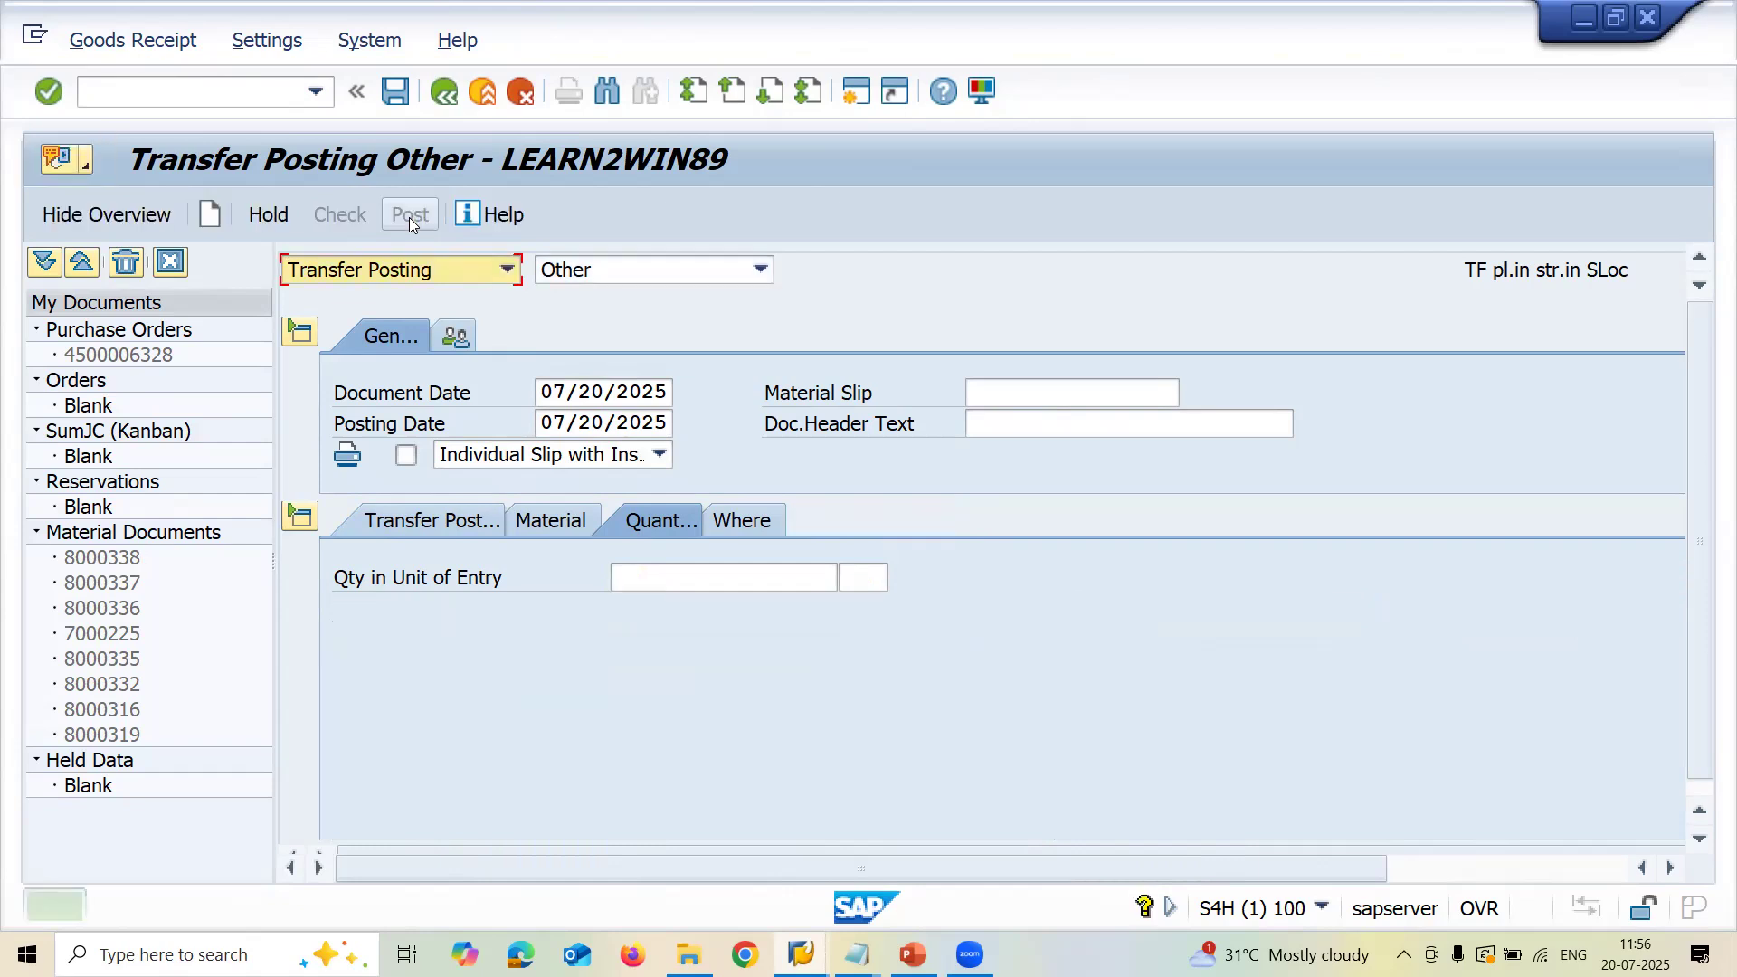
Refresh the stock overview for material 600000600 and examine the unrestricted and in-transfer stock of both batches
key(alt+Tab)
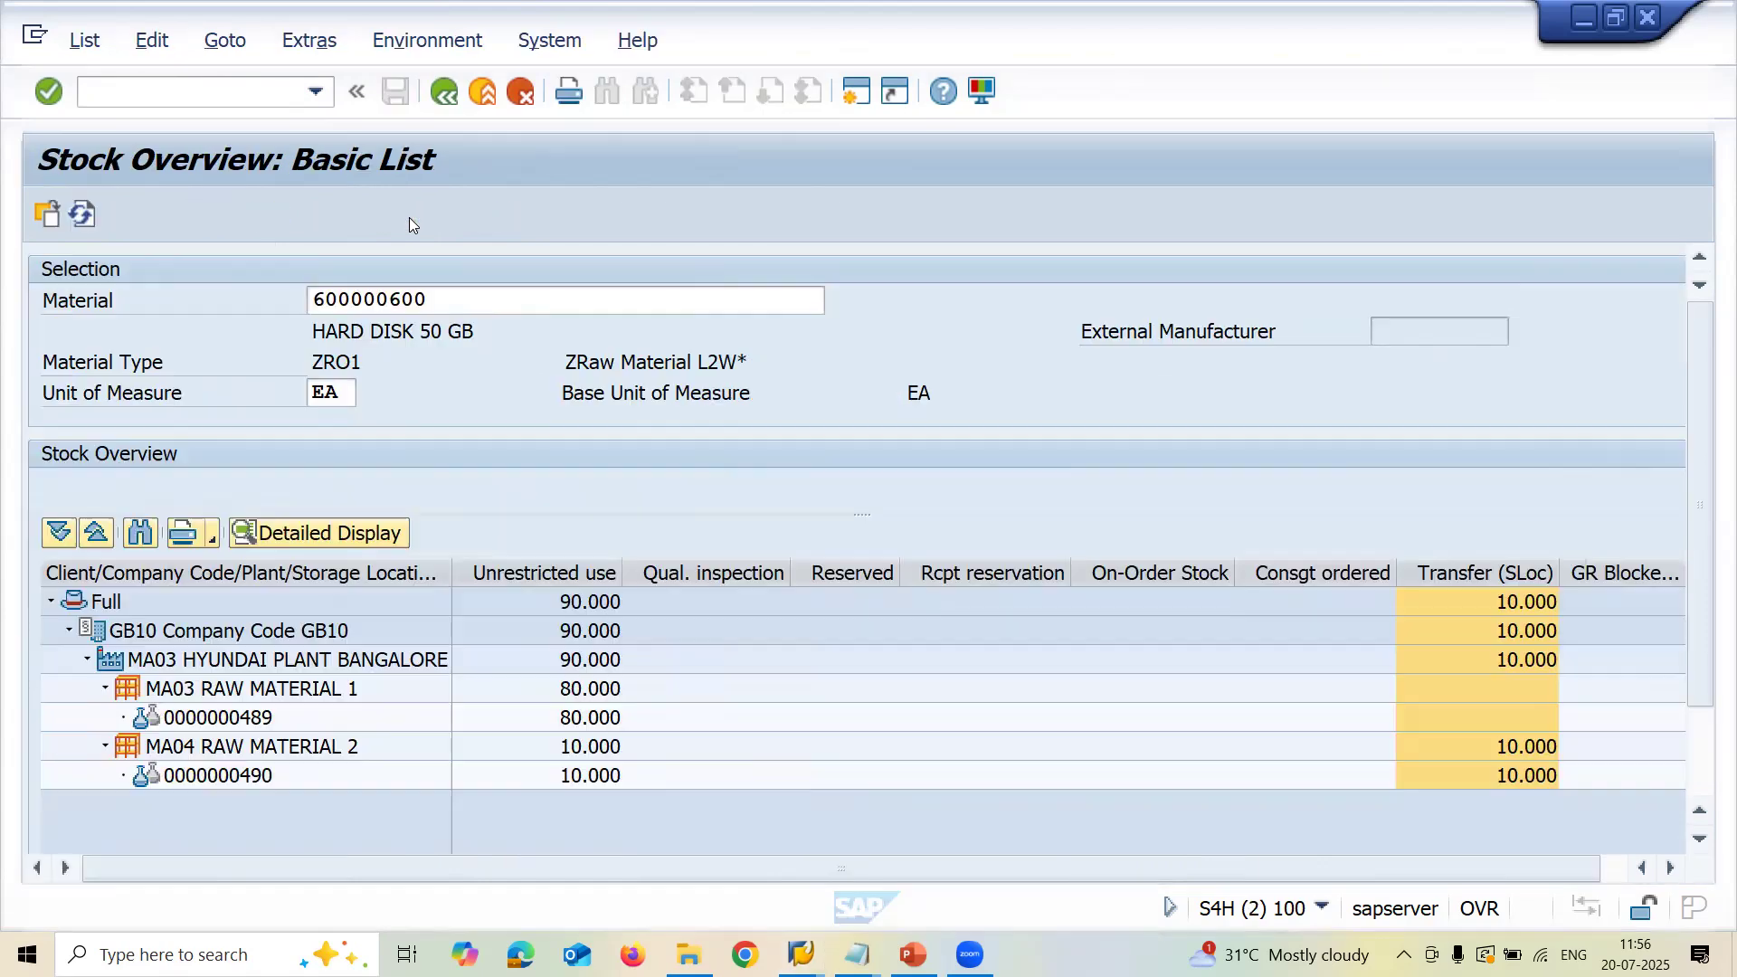
click(88, 217)
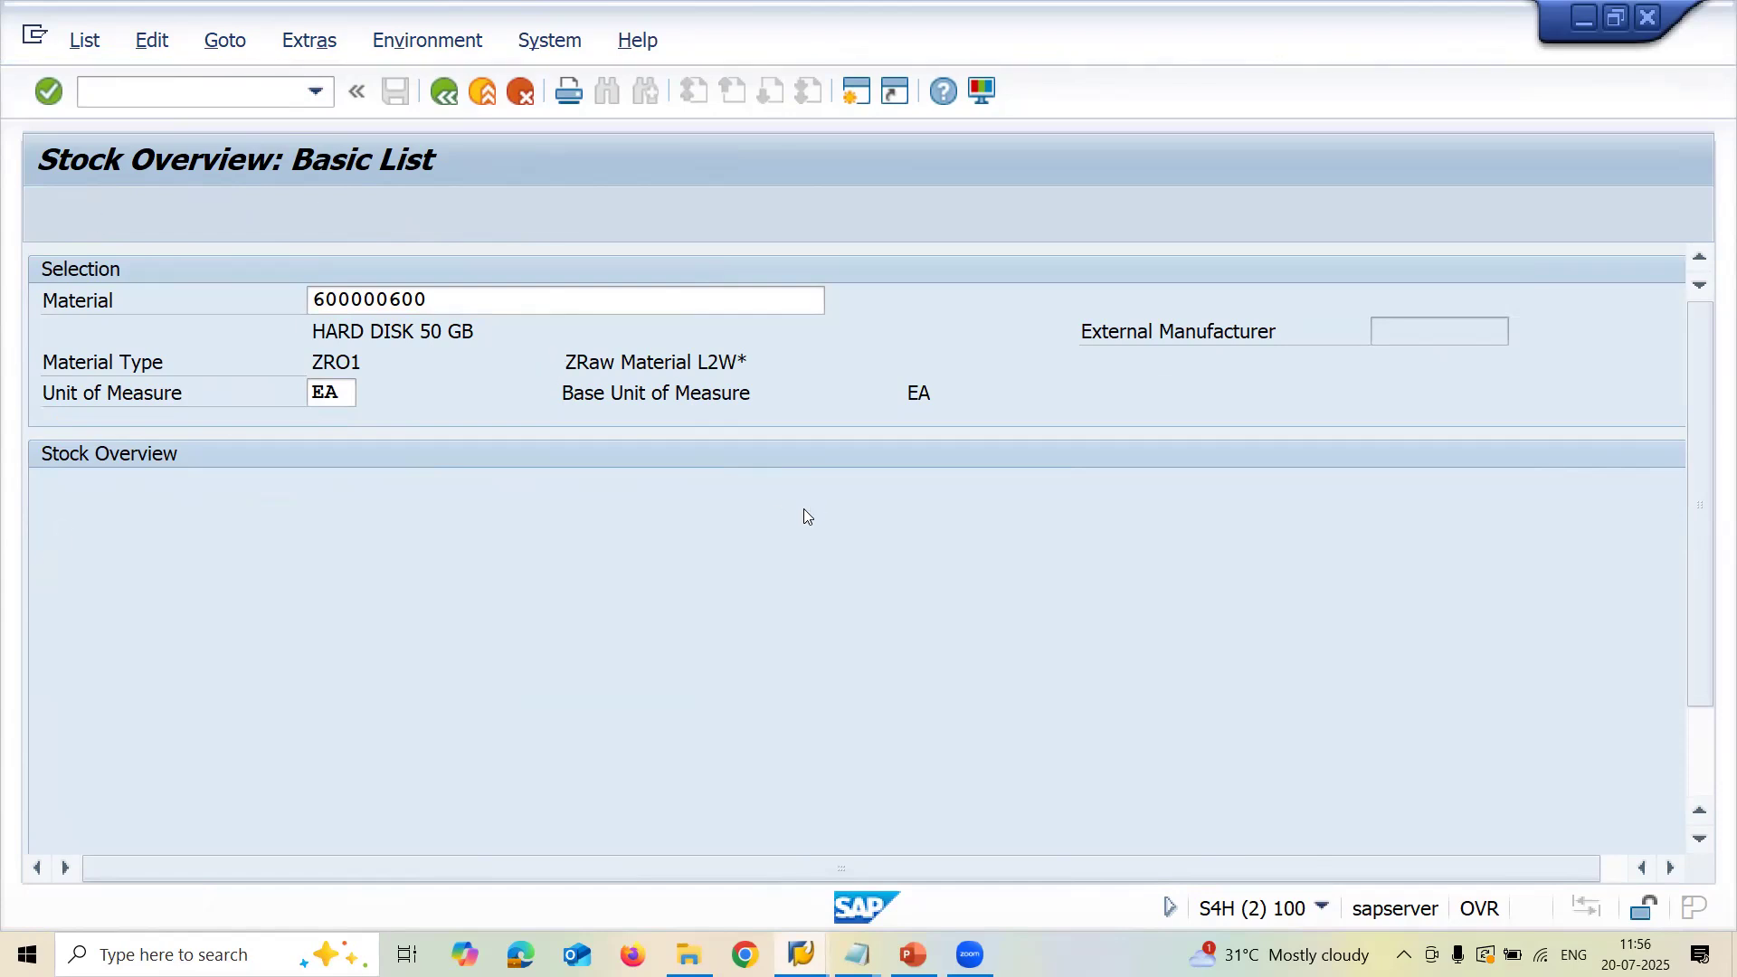
drag(639, 563, 535, 563)
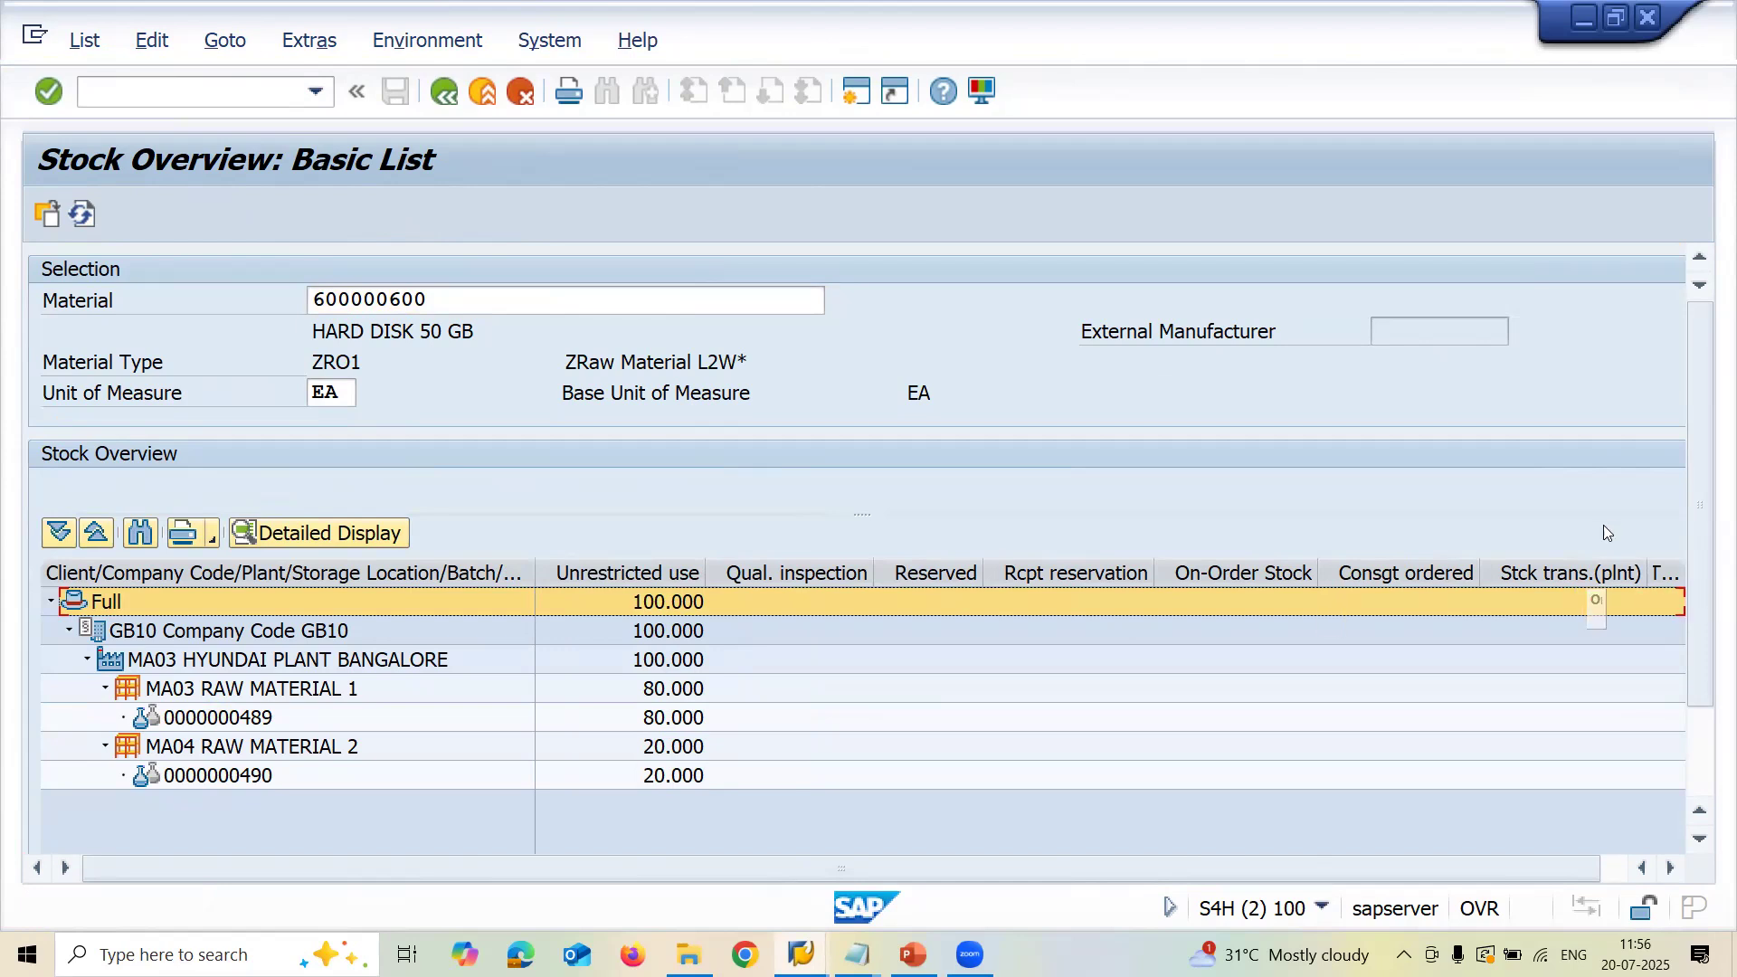
click(1599, 572)
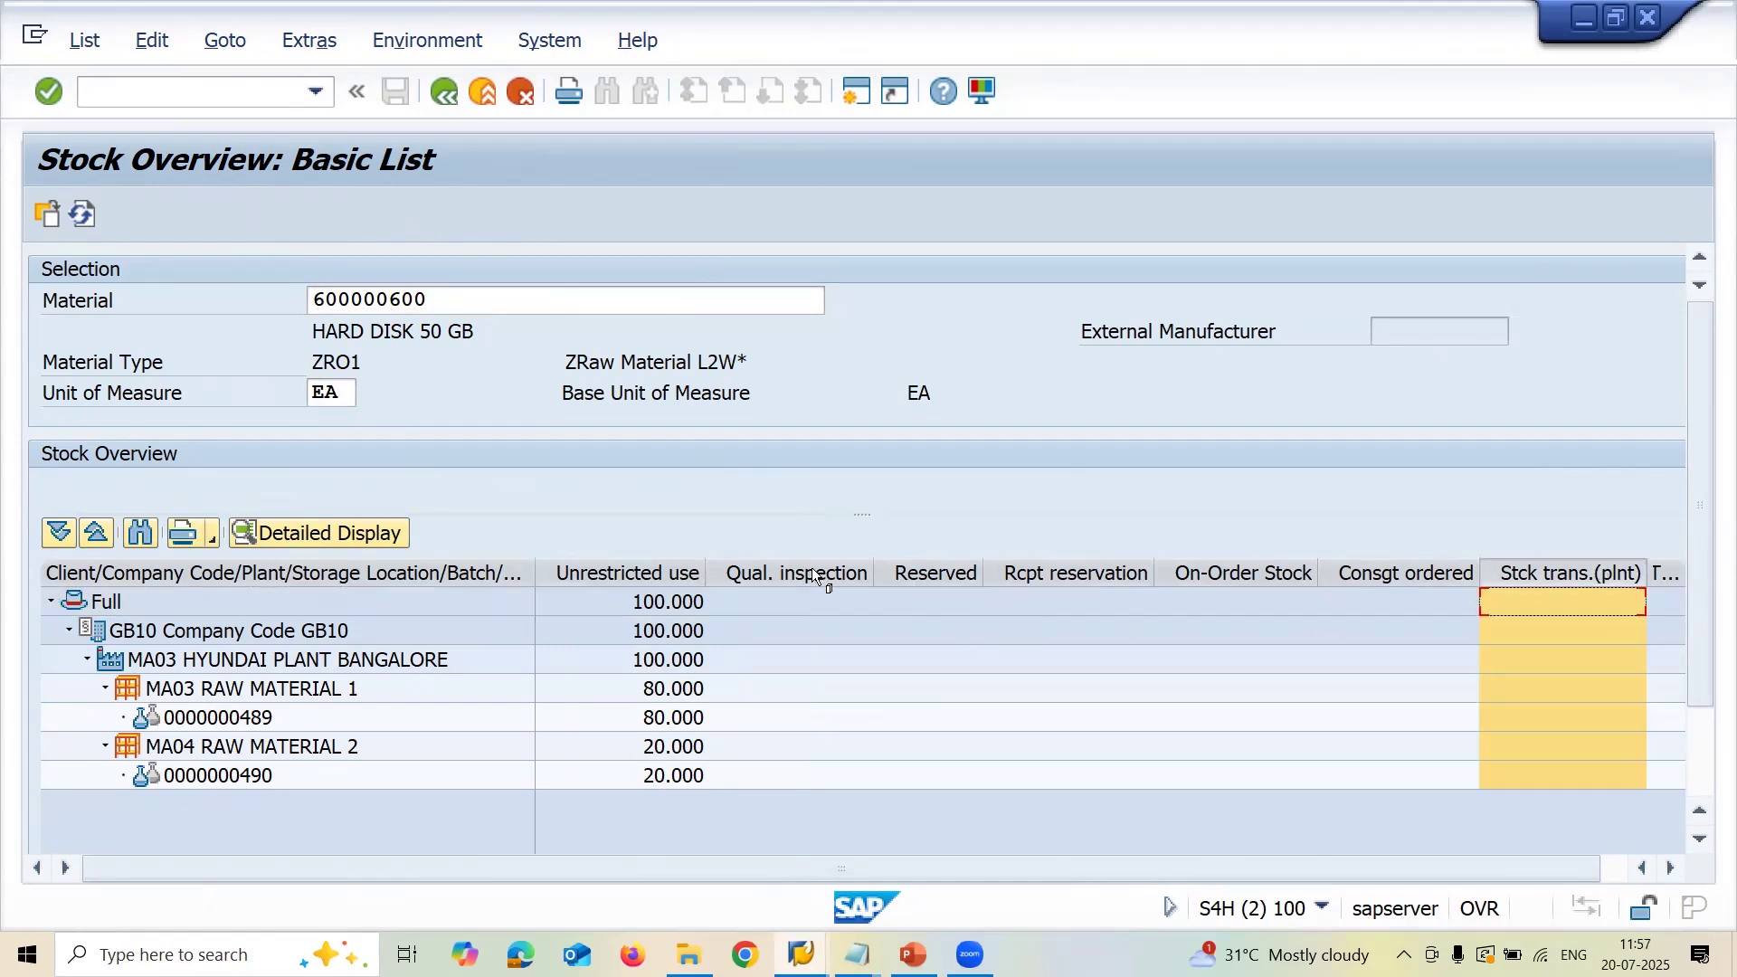
drag(873, 572, 807, 571)
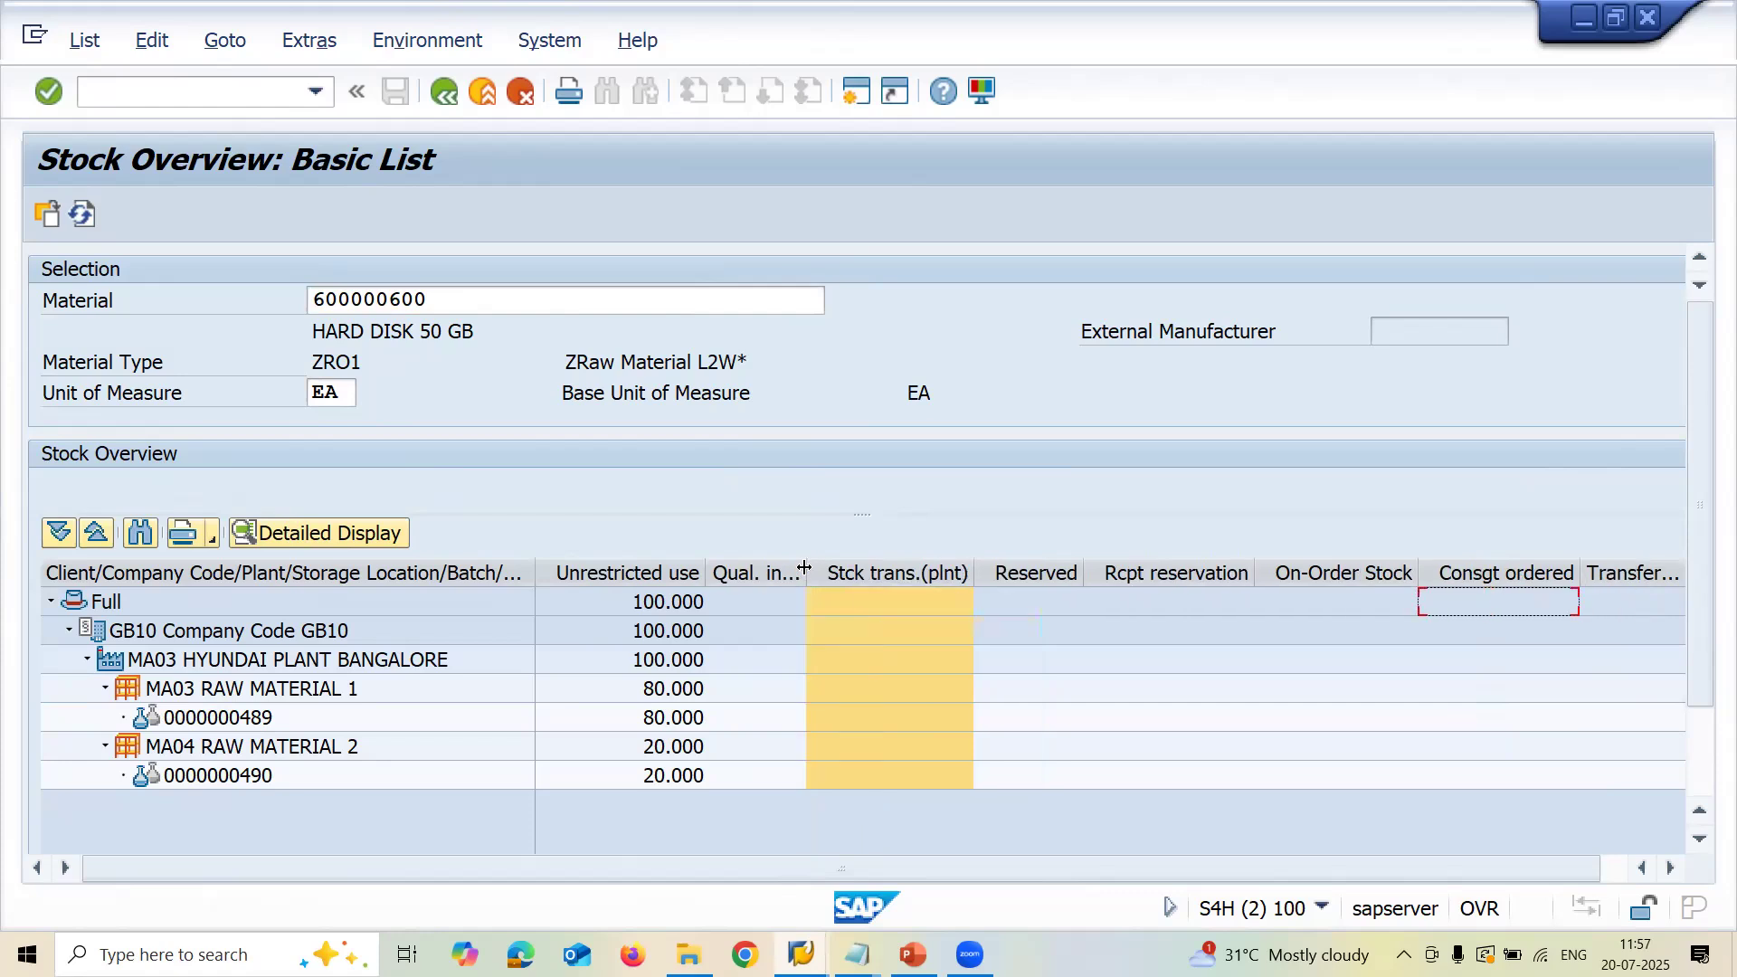